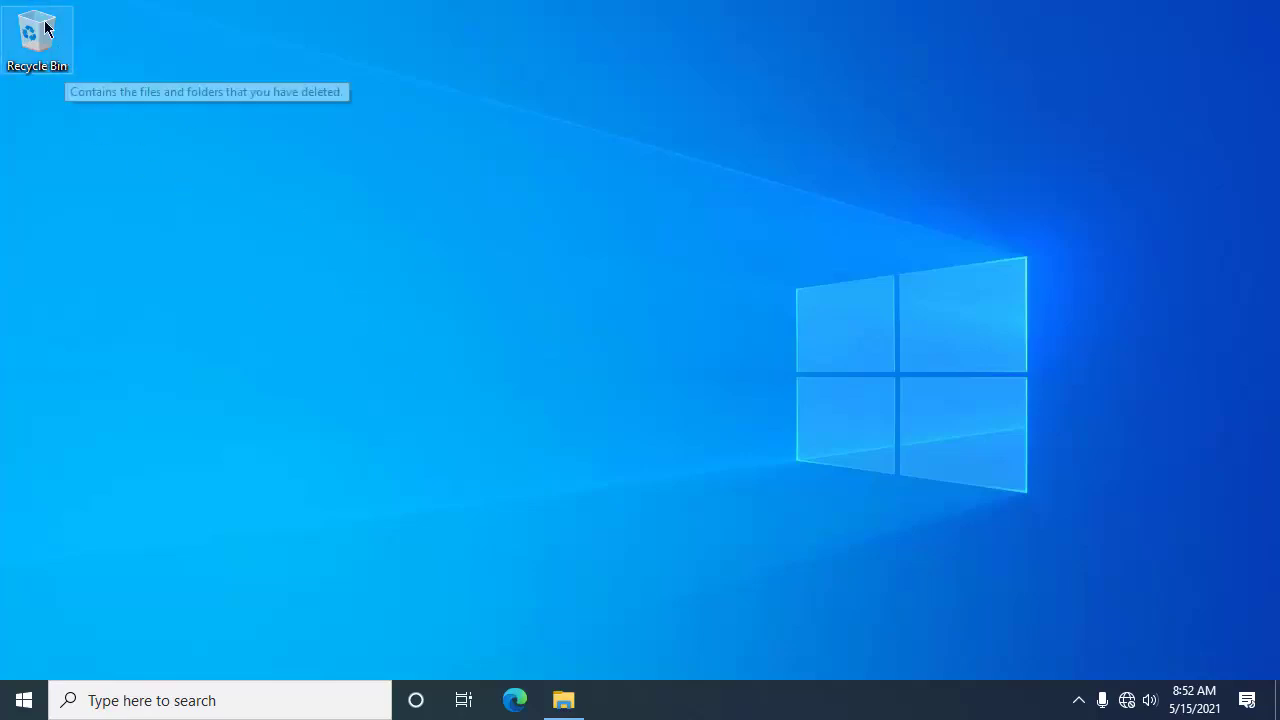
# Step: Open Desktop icon settings from Personalize > Themes via the desktop's right-click menu
pyautogui.moveTo(46, 20)
pyautogui.mouseDown()
pyautogui.moveTo(178, 143)
pyautogui.moveTo(64, 40)
pyautogui.moveTo(38, 46)
pyautogui.moveTo(75, 87)
pyautogui.moveTo(47, 39)
pyautogui.mouseUp()
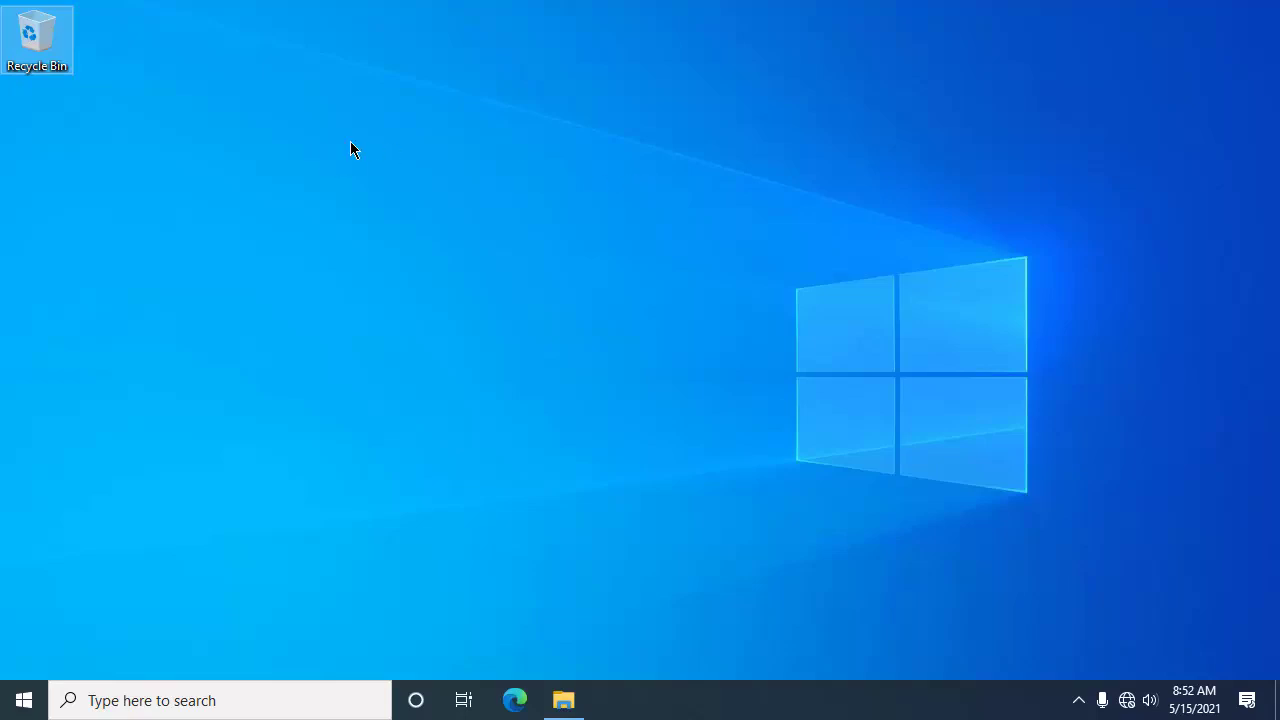
pyautogui.rightClick(536, 223)
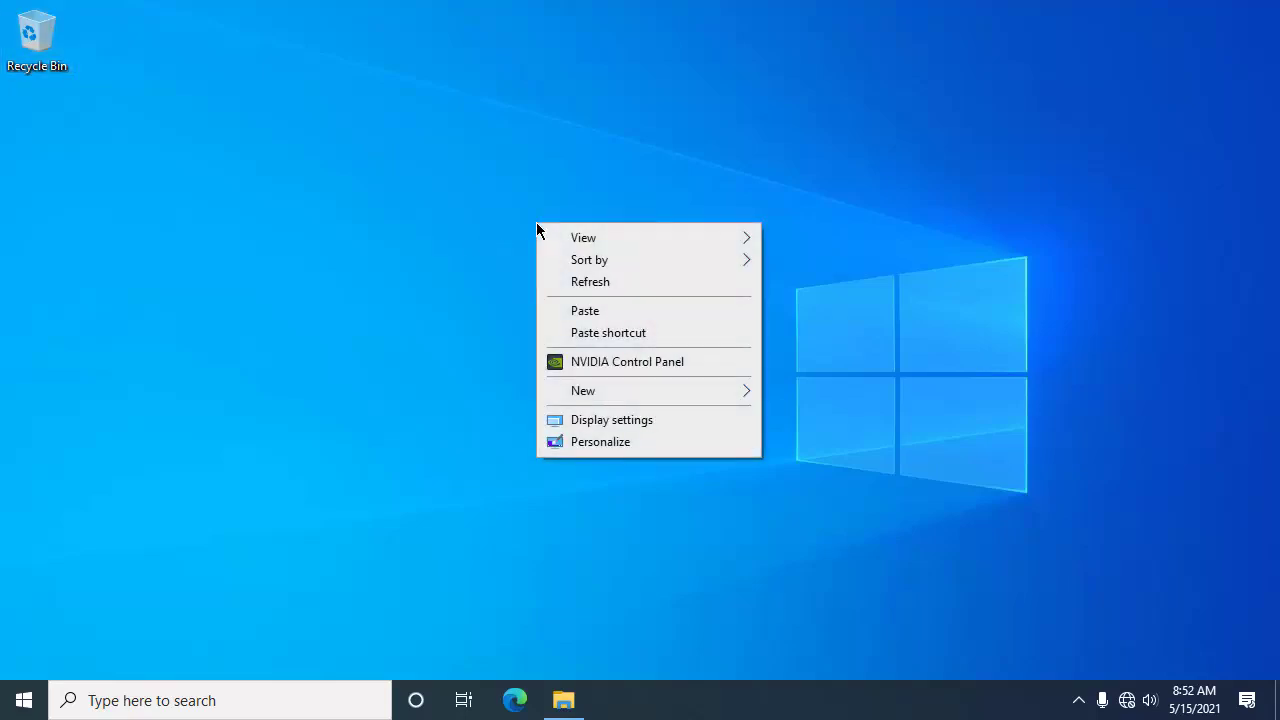
pyautogui.click(665, 441)
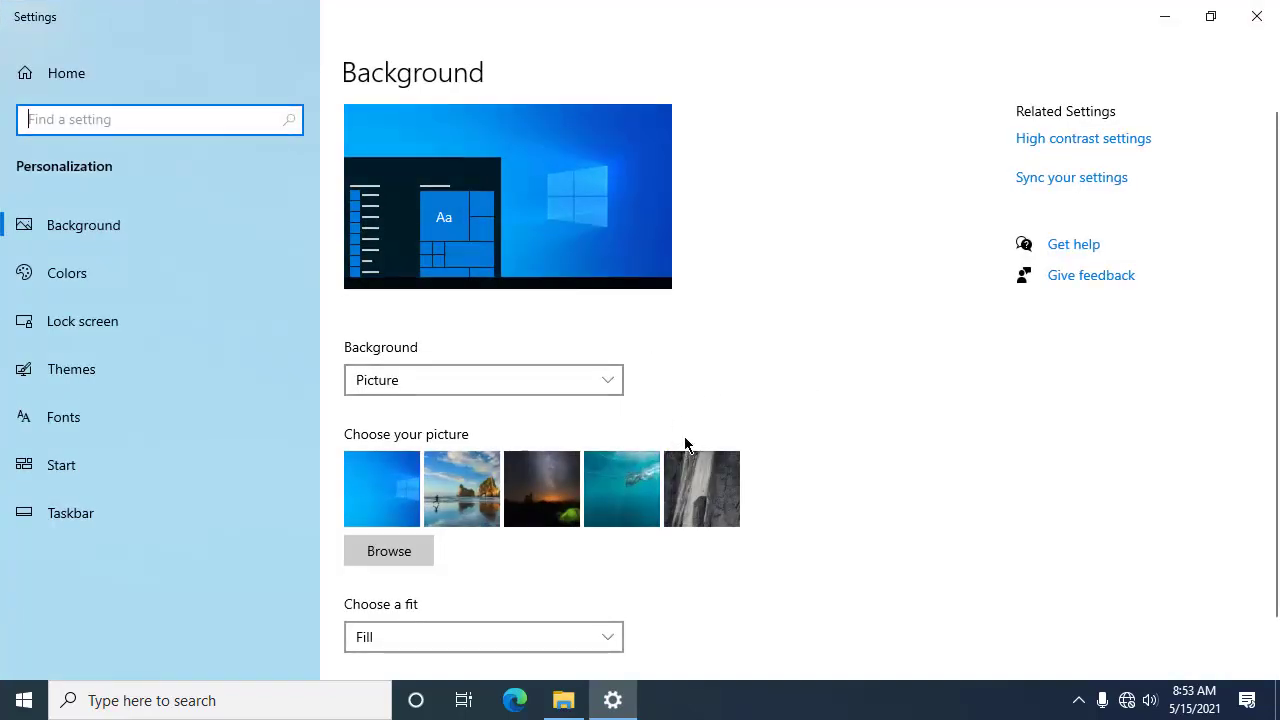
pyautogui.click(113, 378)
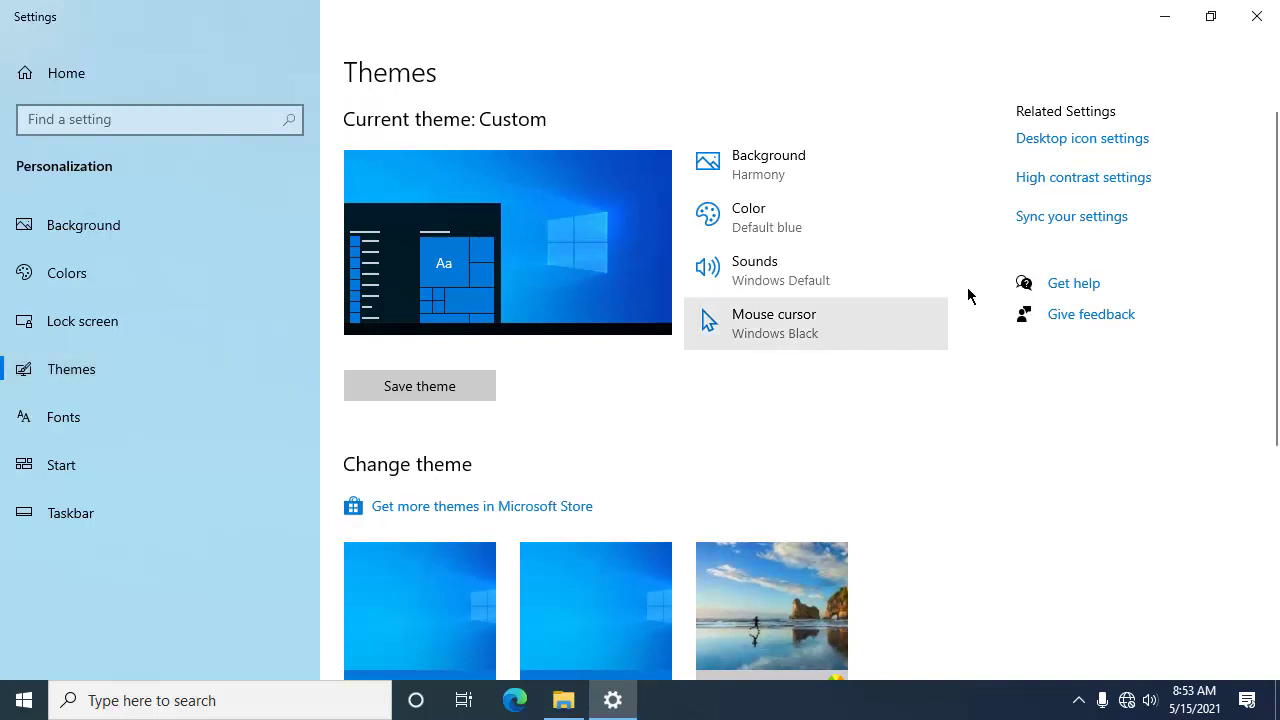
pyautogui.click(1062, 150)
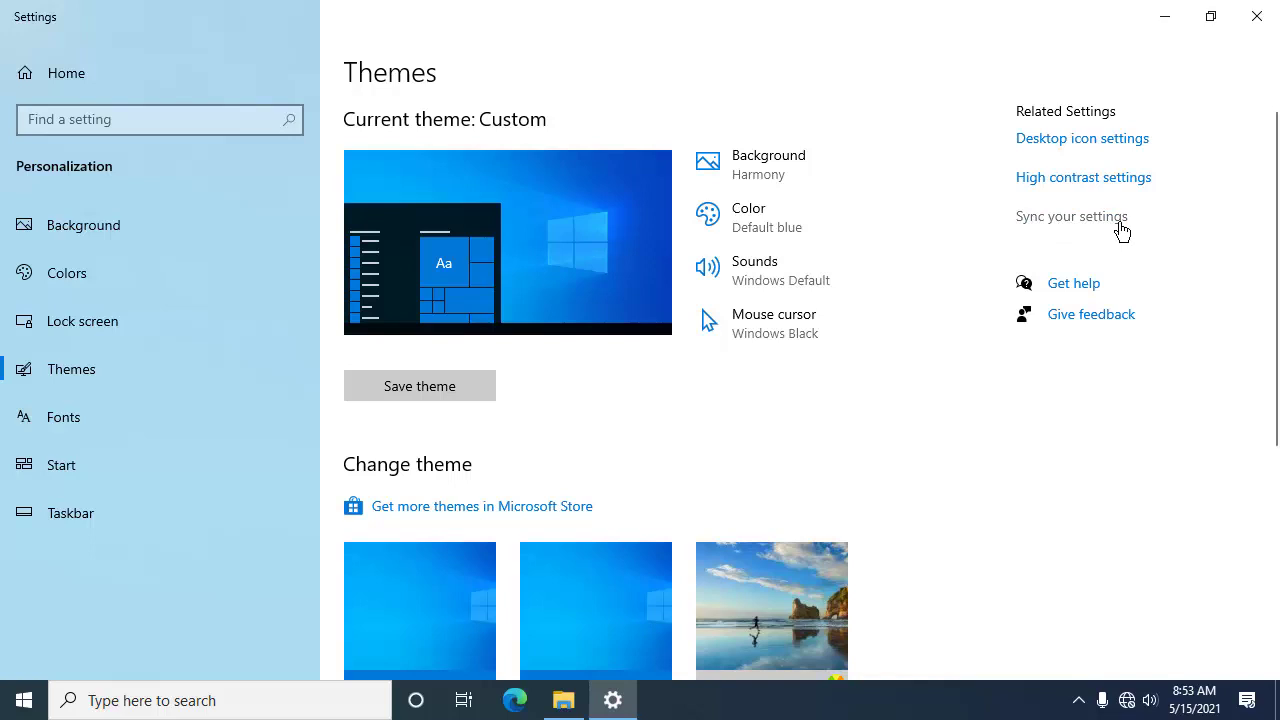
pyautogui.click(1088, 145)
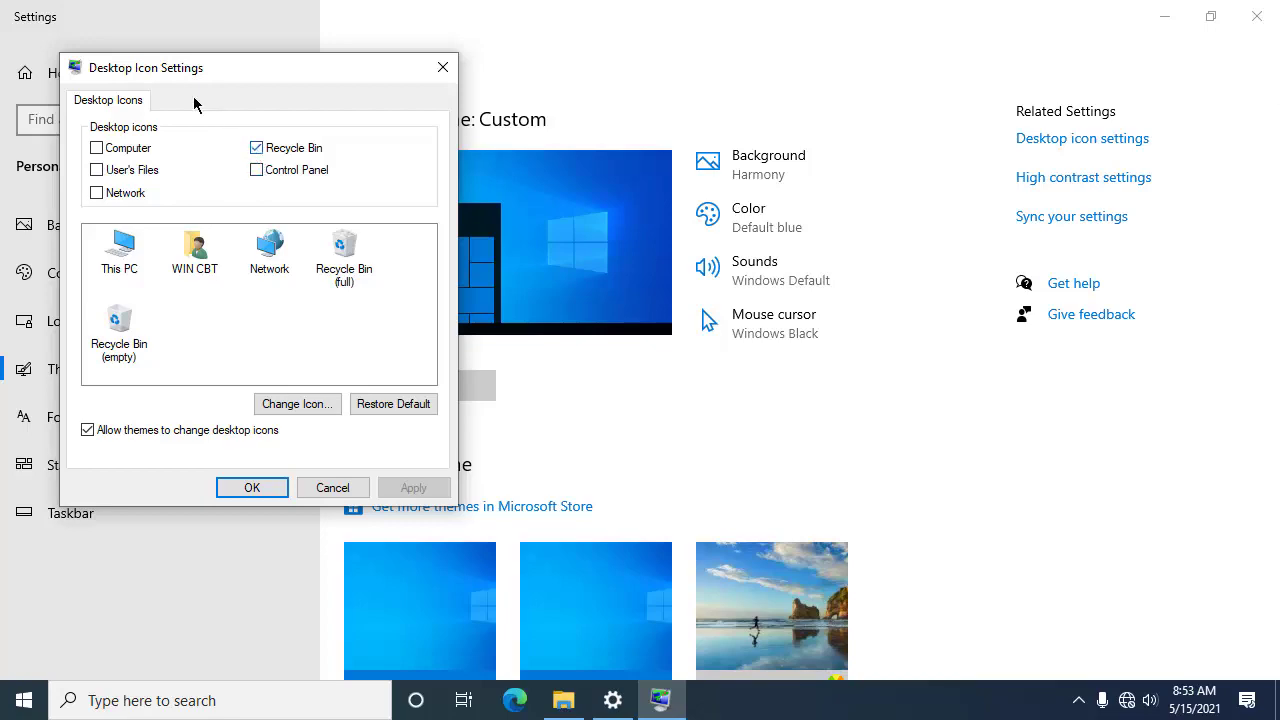
# Step: Check the Computer, User's Files and Network desktop icons, apply, confirm, and close Settings
pyautogui.moveTo(154, 65); pyautogui.dragTo(543, 139)
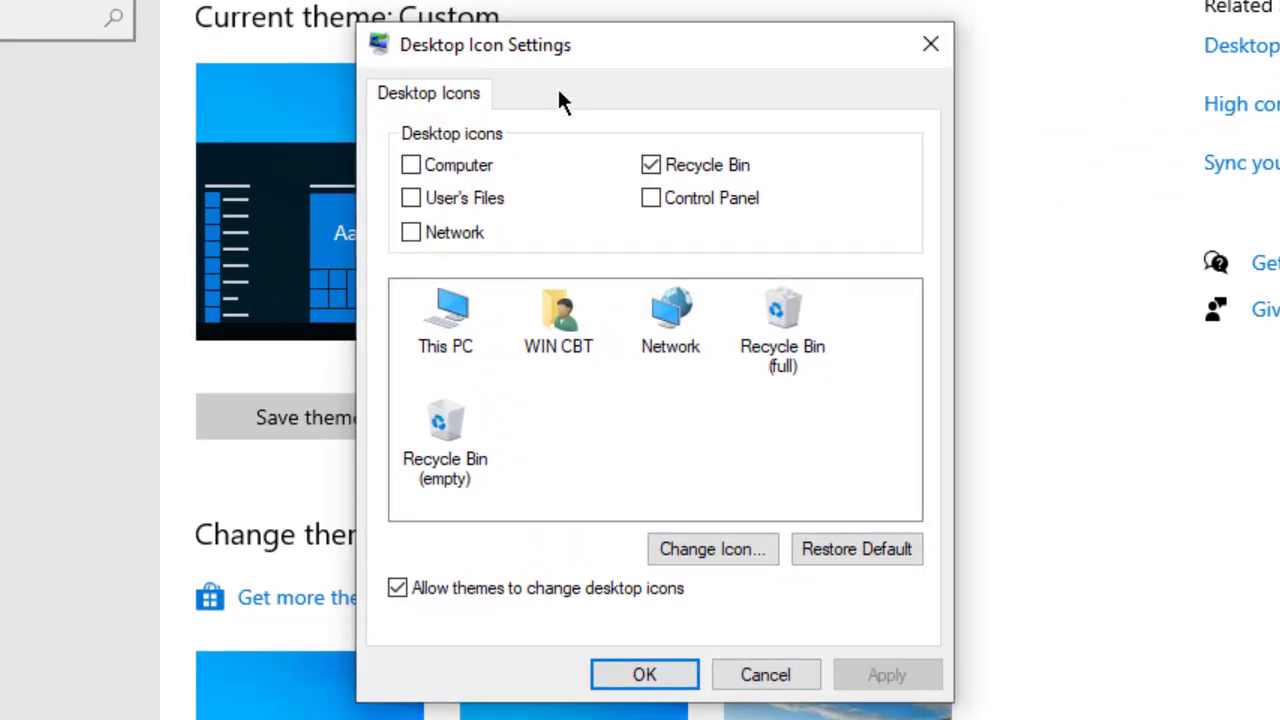
pyautogui.click(433, 172)
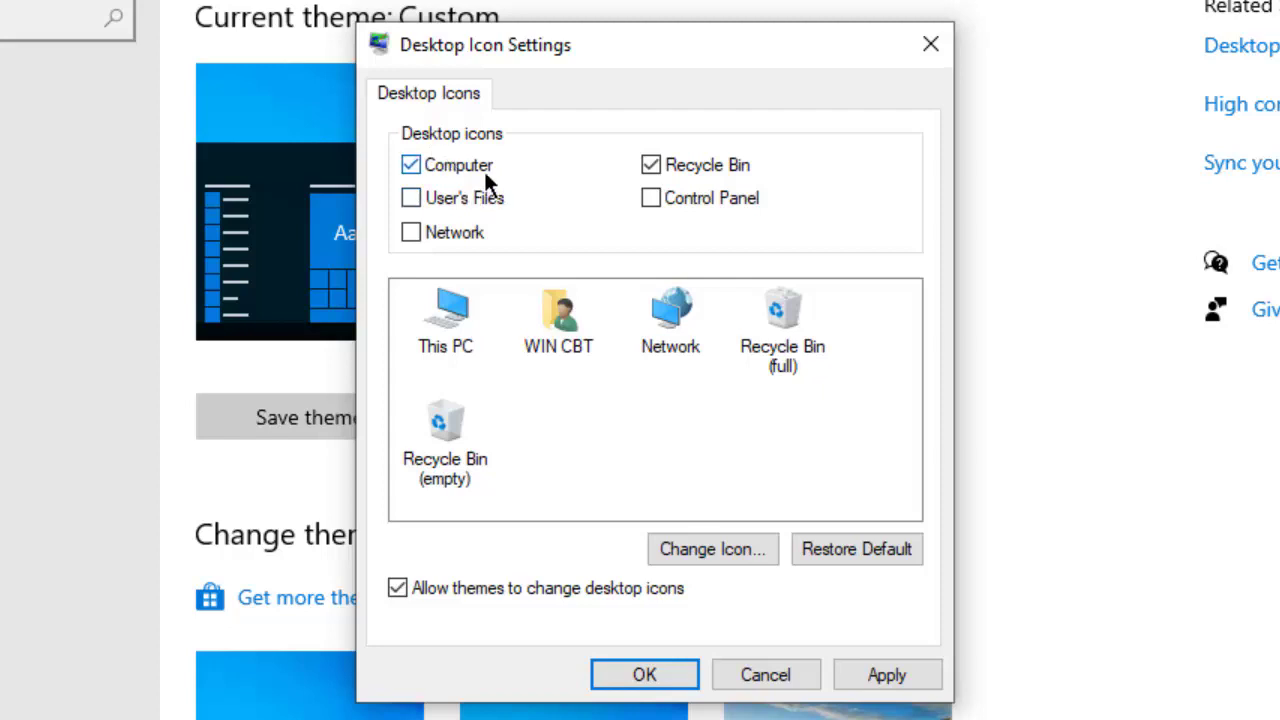
pyautogui.click(491, 197)
pyautogui.click(464, 233)
pyautogui.click(886, 675)
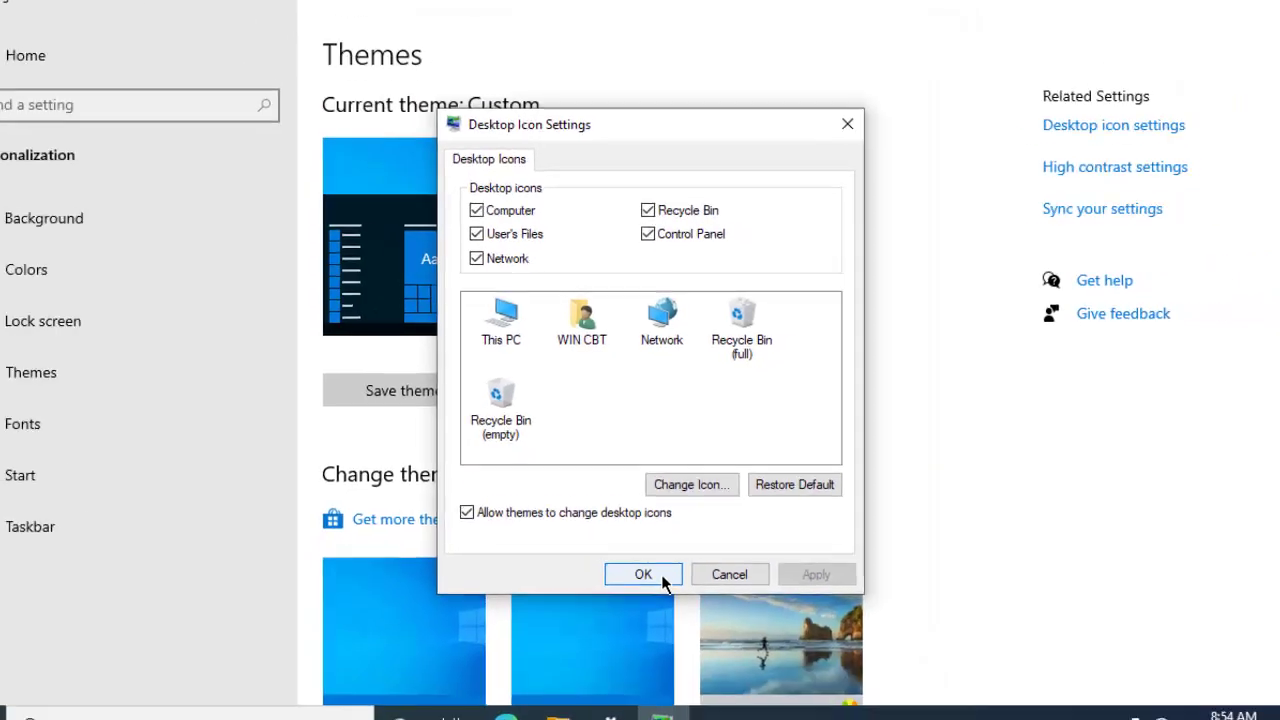
pyautogui.click(660, 560)
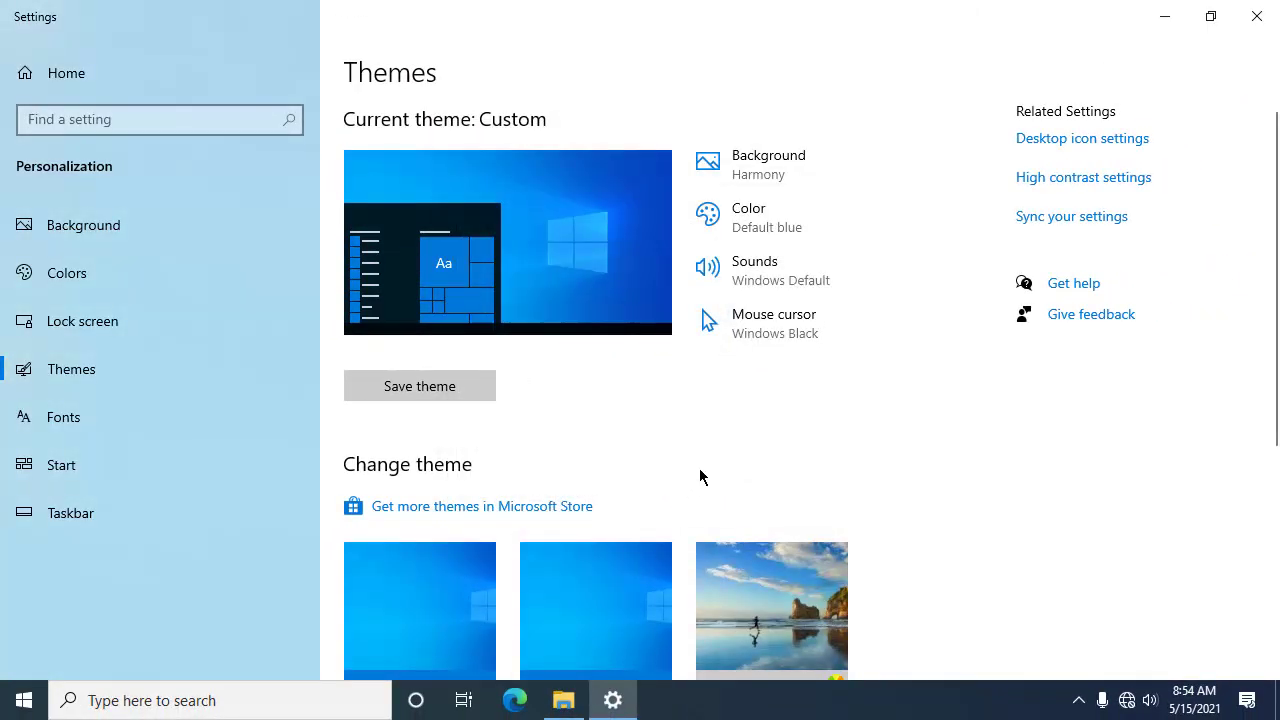
pyautogui.click(1275, 25)
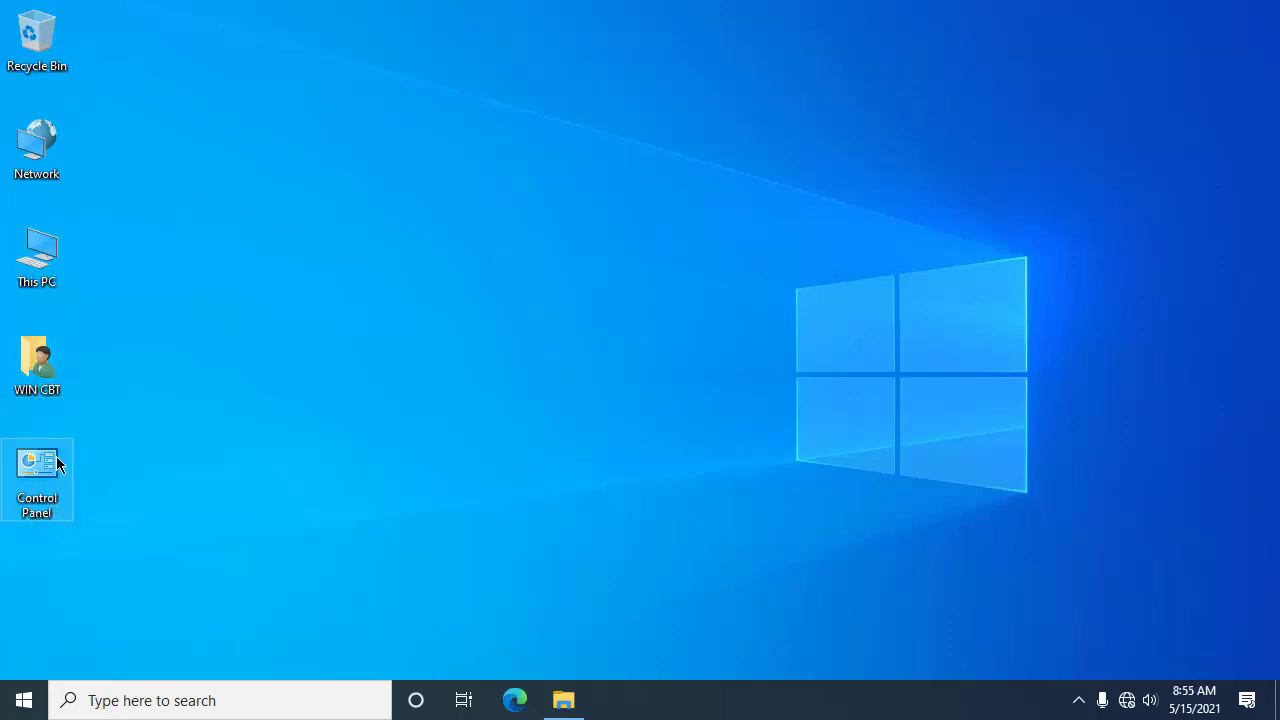
# Step: Turn on Auto arrange icons from the desktop's View menu
pyautogui.rightClick(244, 170)
pyautogui.moveTo(449, 190)
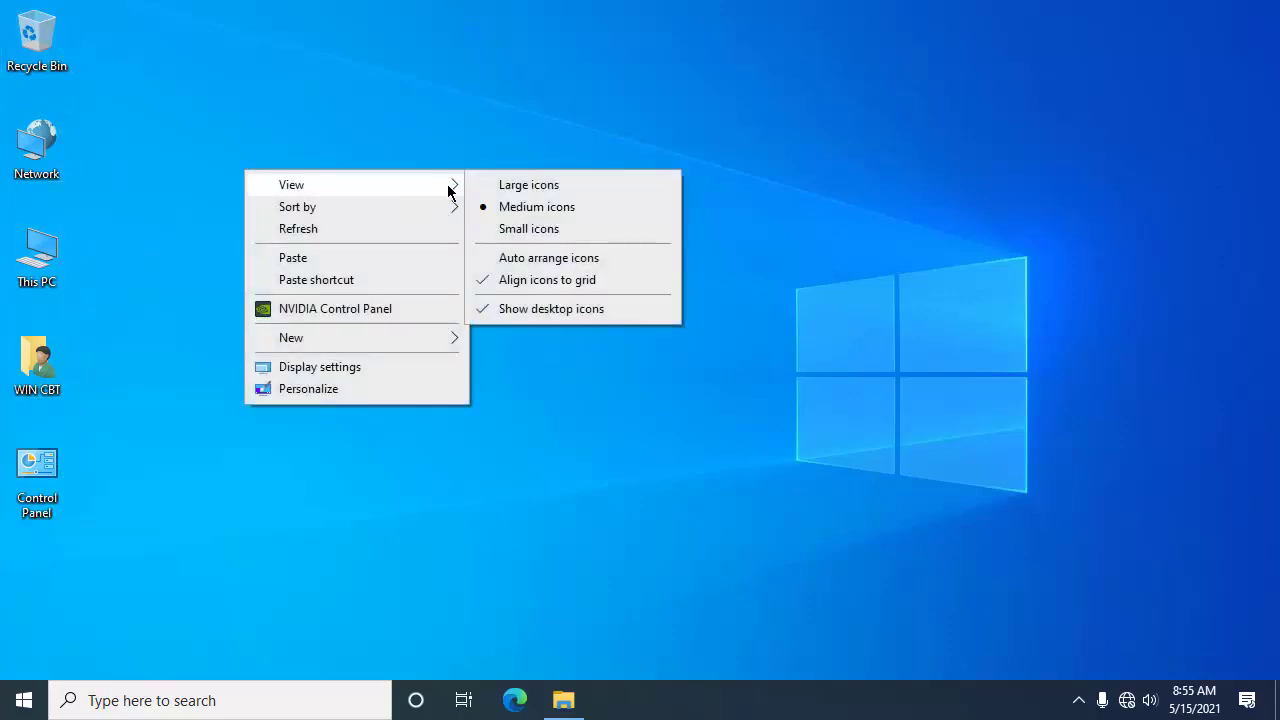
pyautogui.click(606, 263)
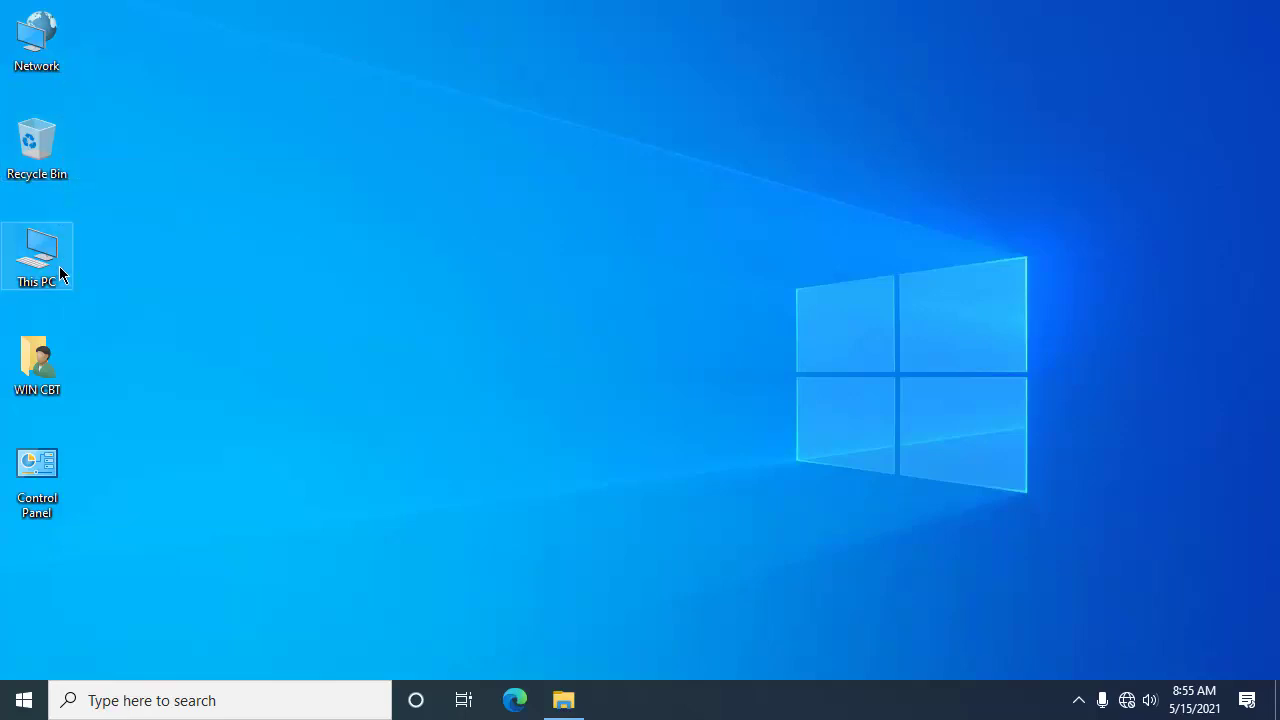
# Step: Sort the desktop icons by Item type and select the Control Panel icon
pyautogui.rightClick(251, 158)
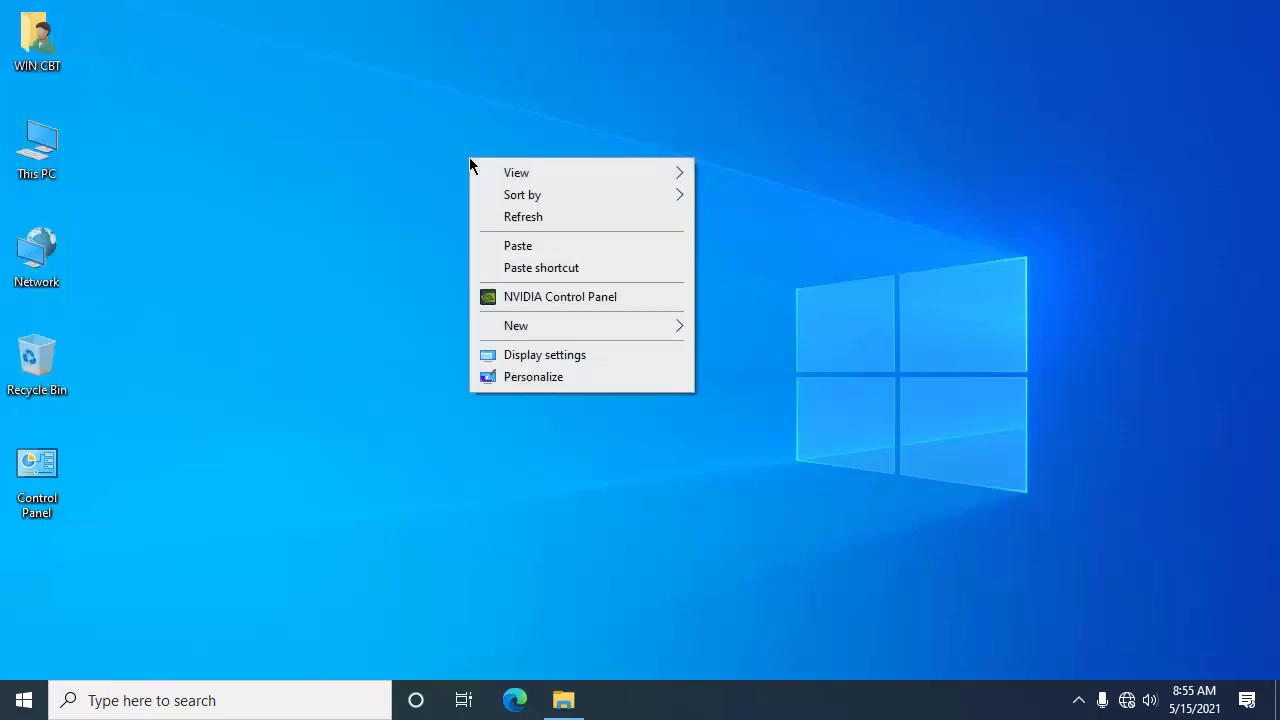
pyautogui.moveTo(640, 203)
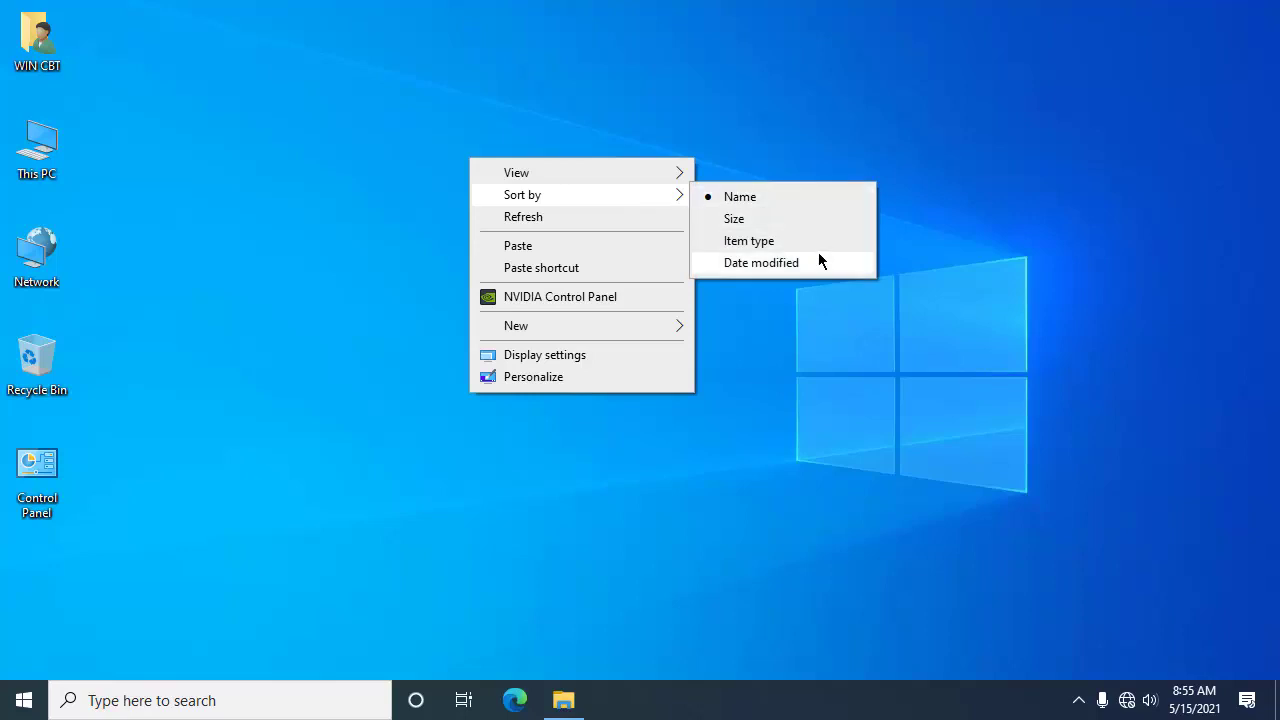
pyautogui.click(793, 248)
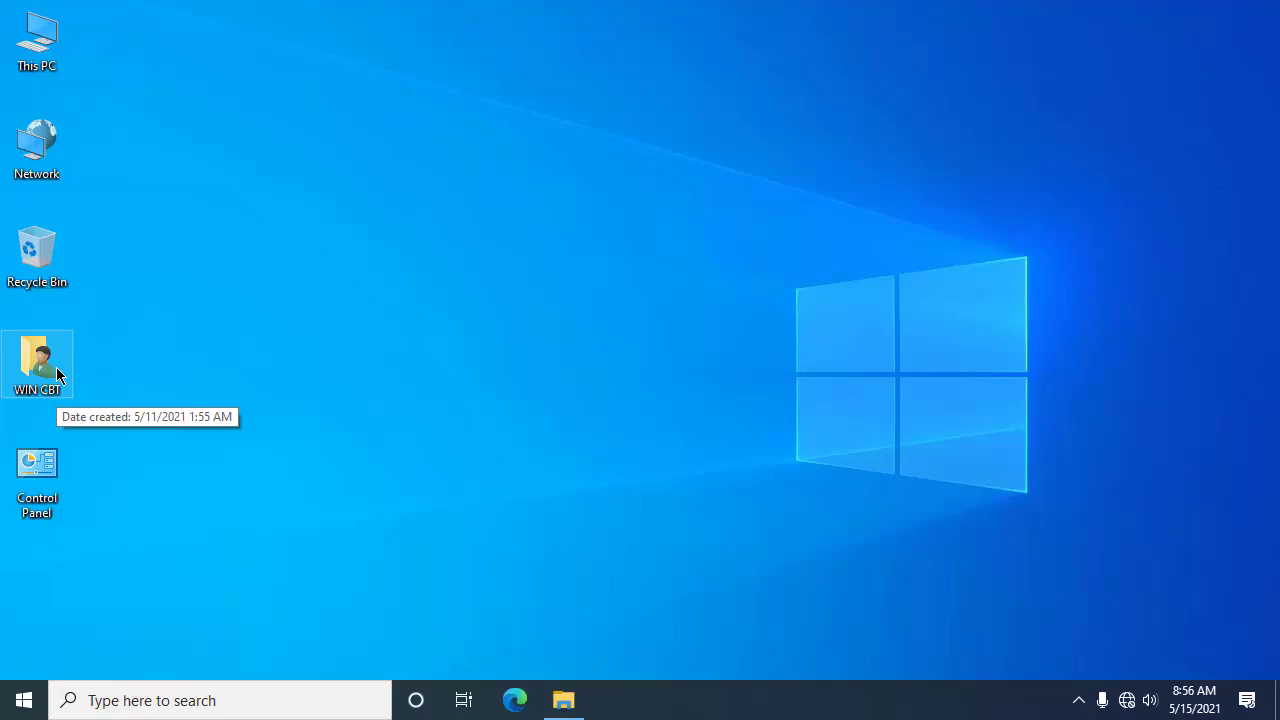
pyautogui.click(40, 490)
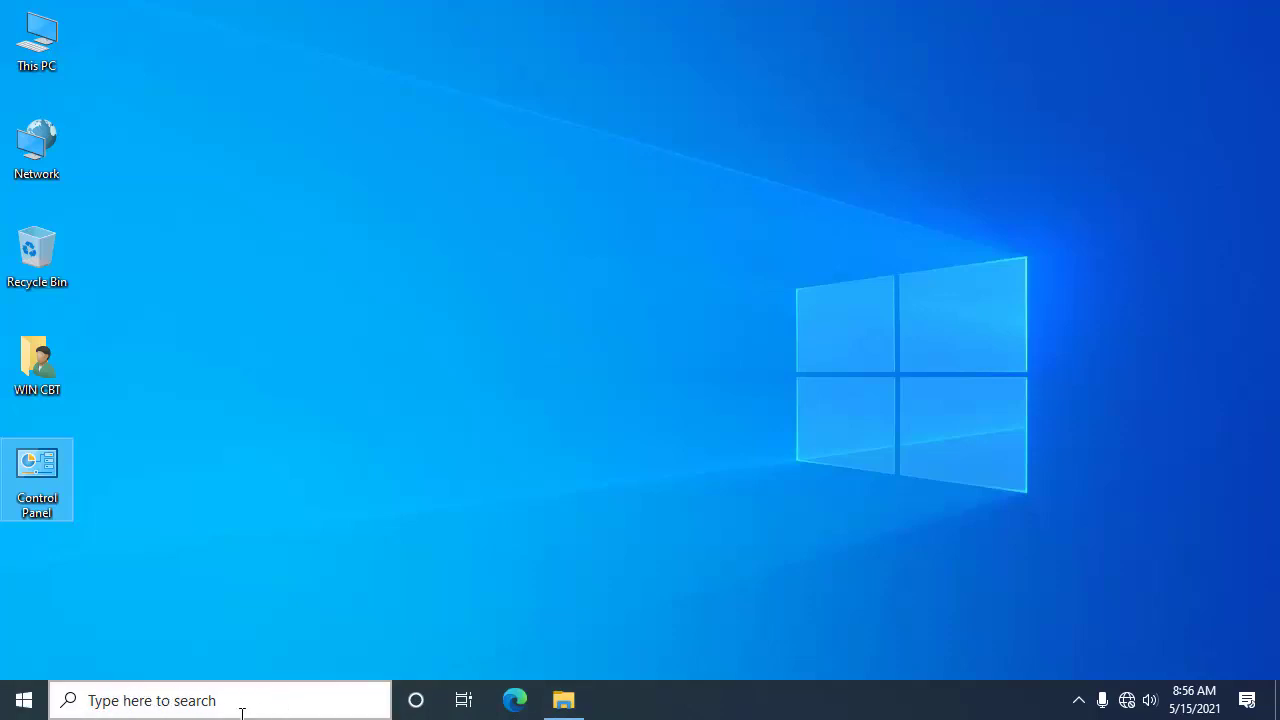
pyautogui.click(24, 705)
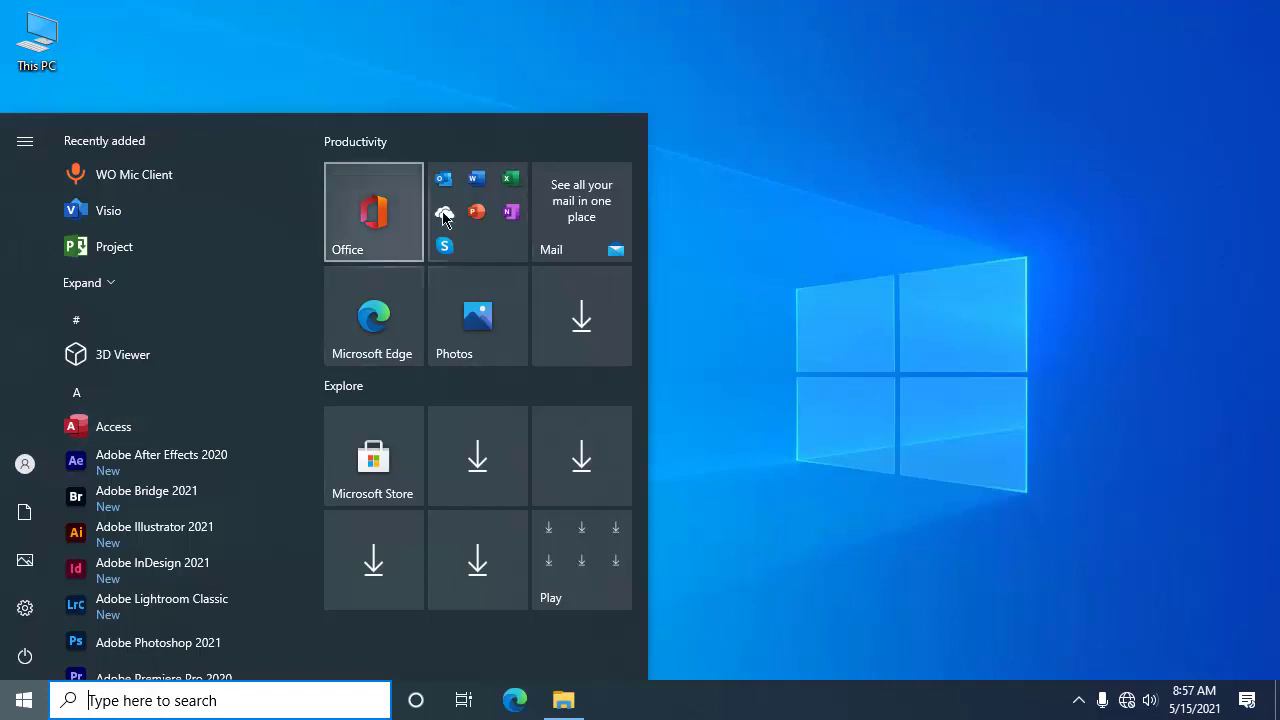
pyautogui.press('super')
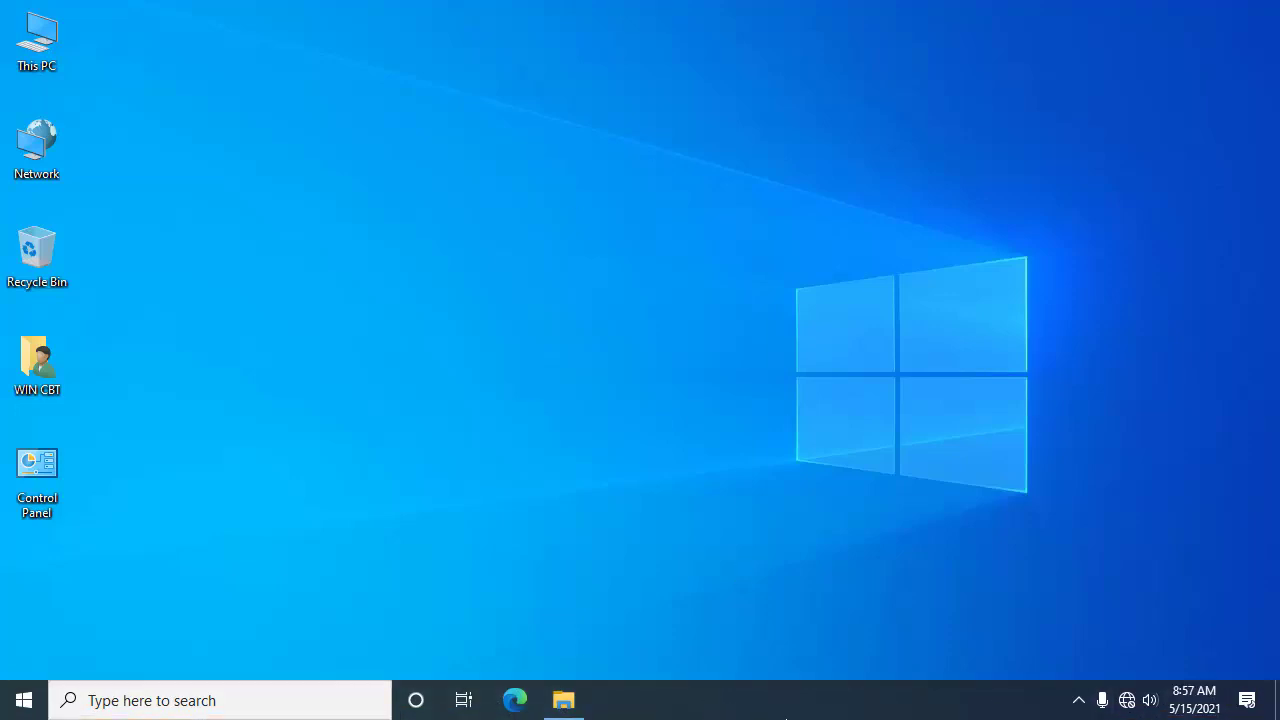
# Step: Open Taskbar settings from the taskbar's right-click menu, then close Settings
pyautogui.rightClick(677, 714)
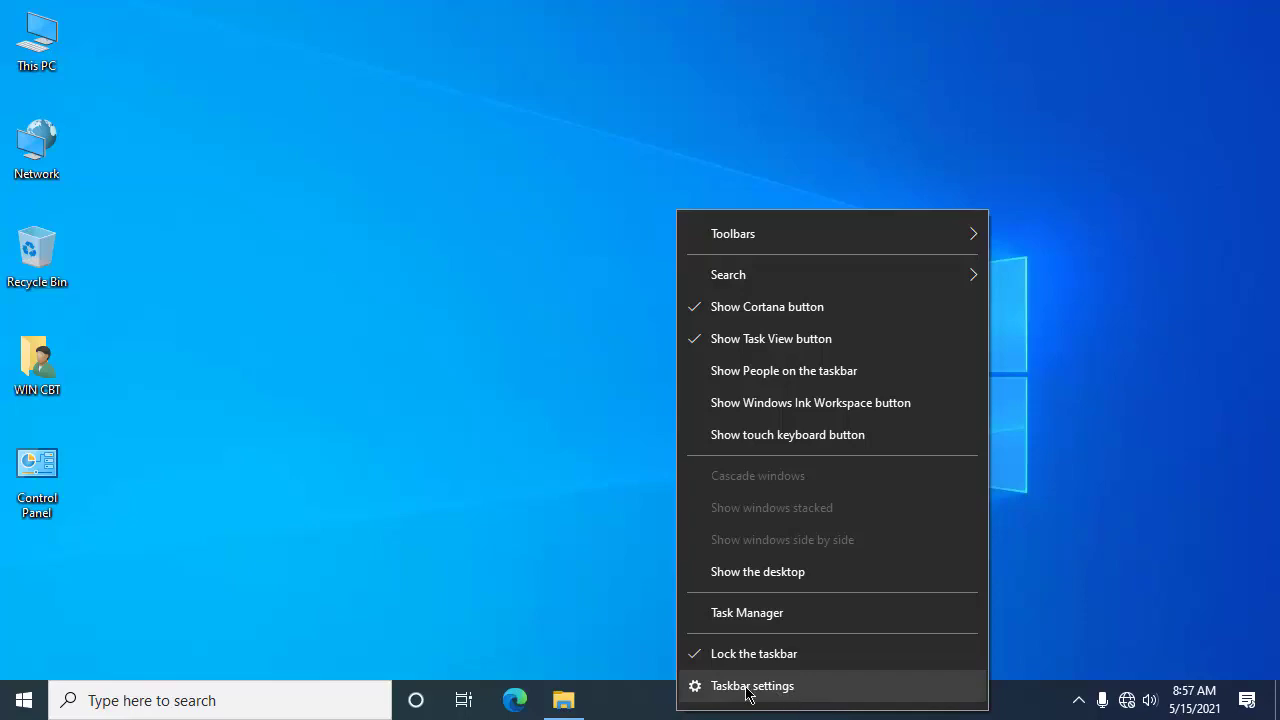
pyautogui.click(808, 699)
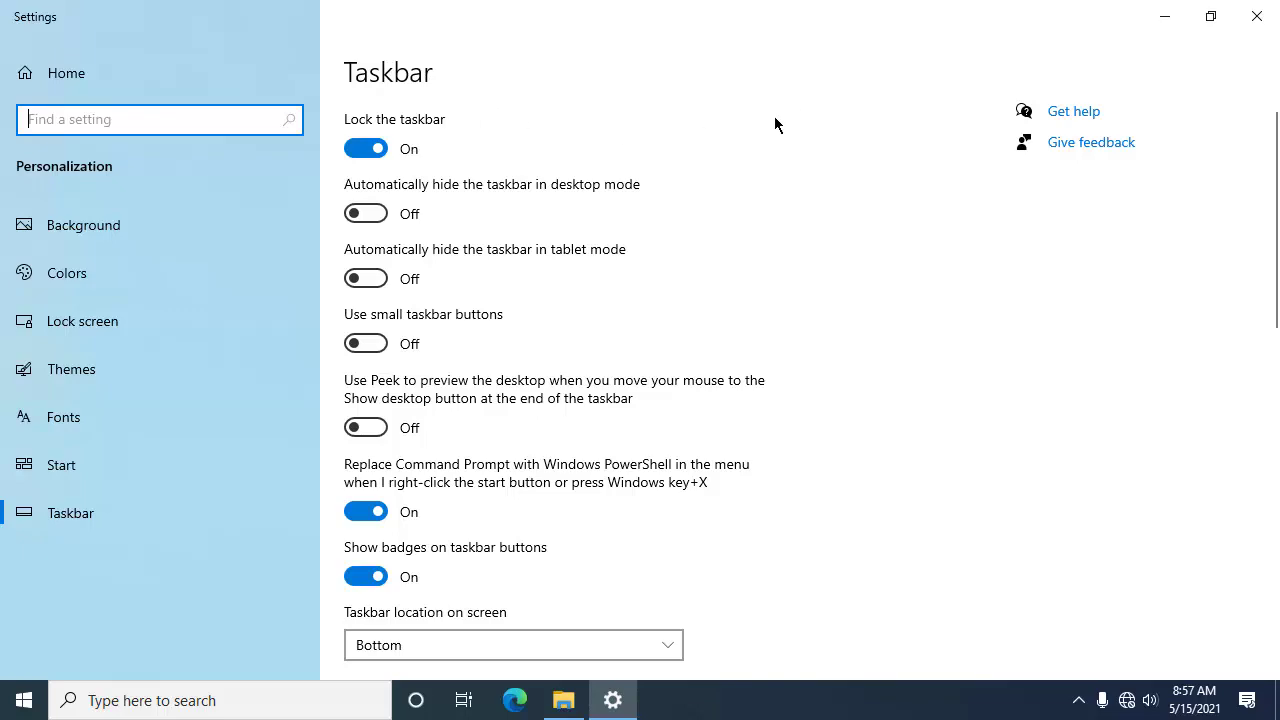
pyautogui.click(1256, 16)
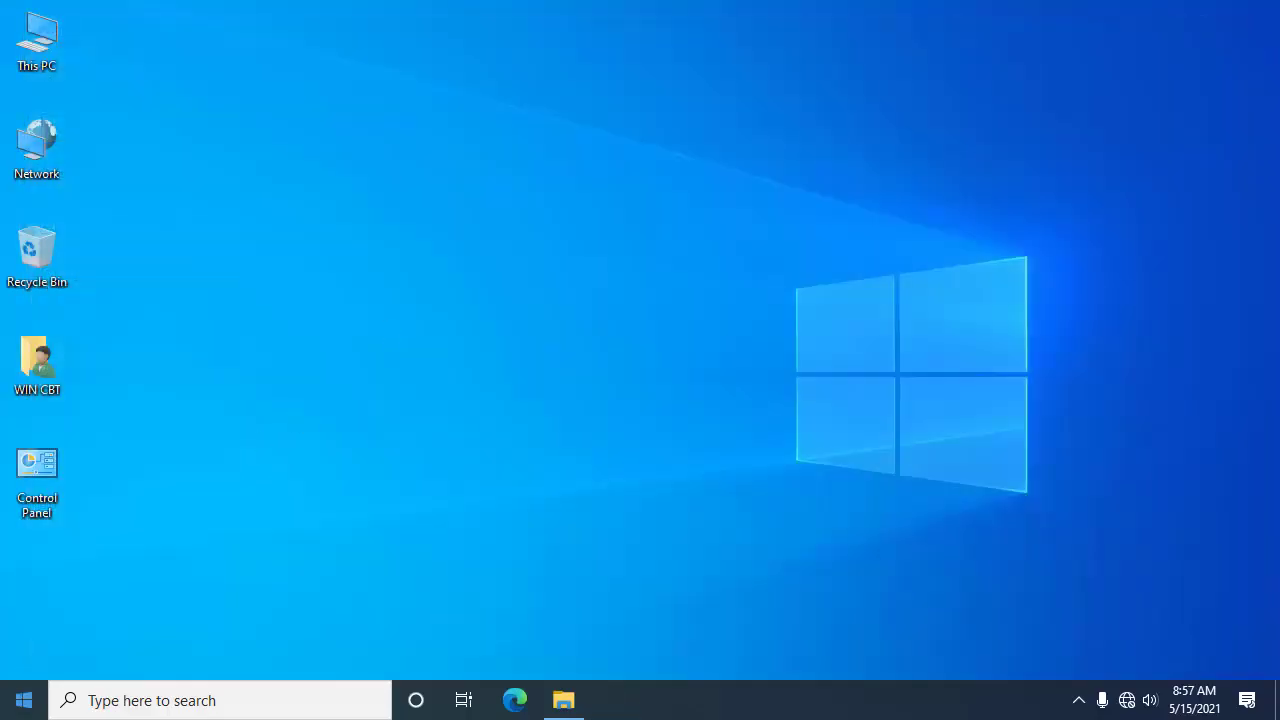
# Step: Reach the Taskbar page again through Start > Settings > Personalization
pyautogui.click(8, 712)
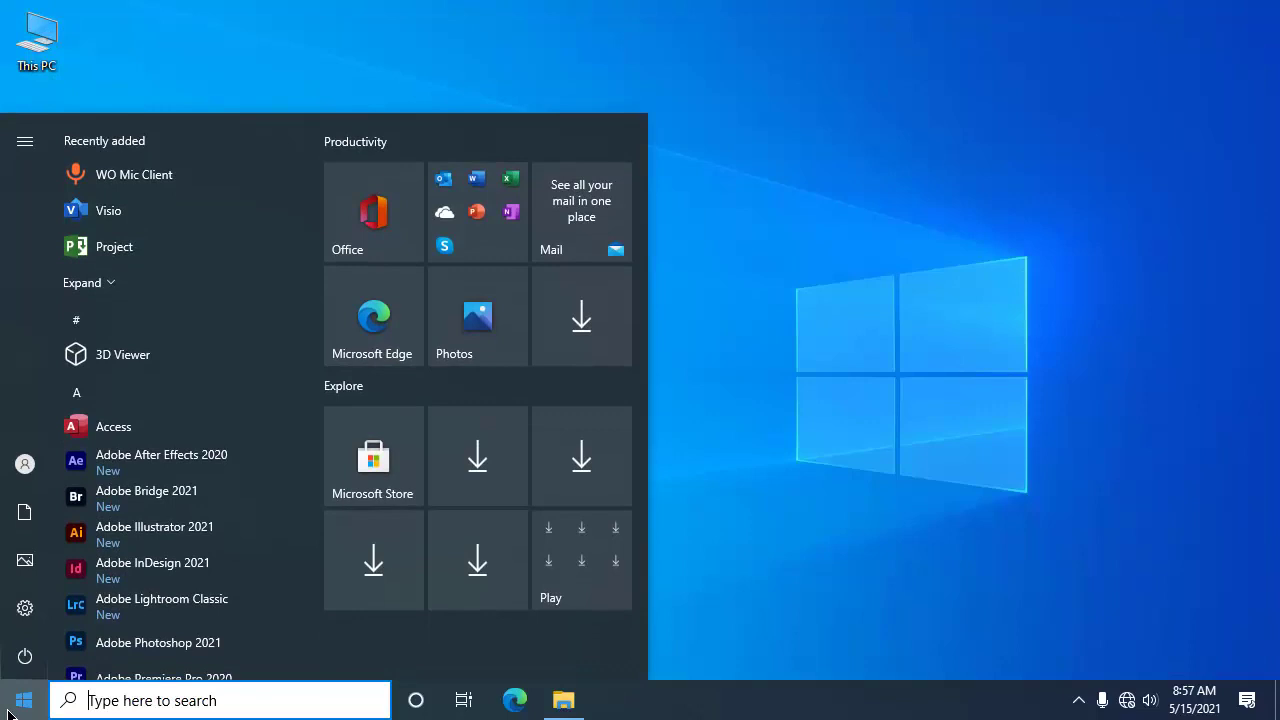
pyautogui.moveTo(26, 612)
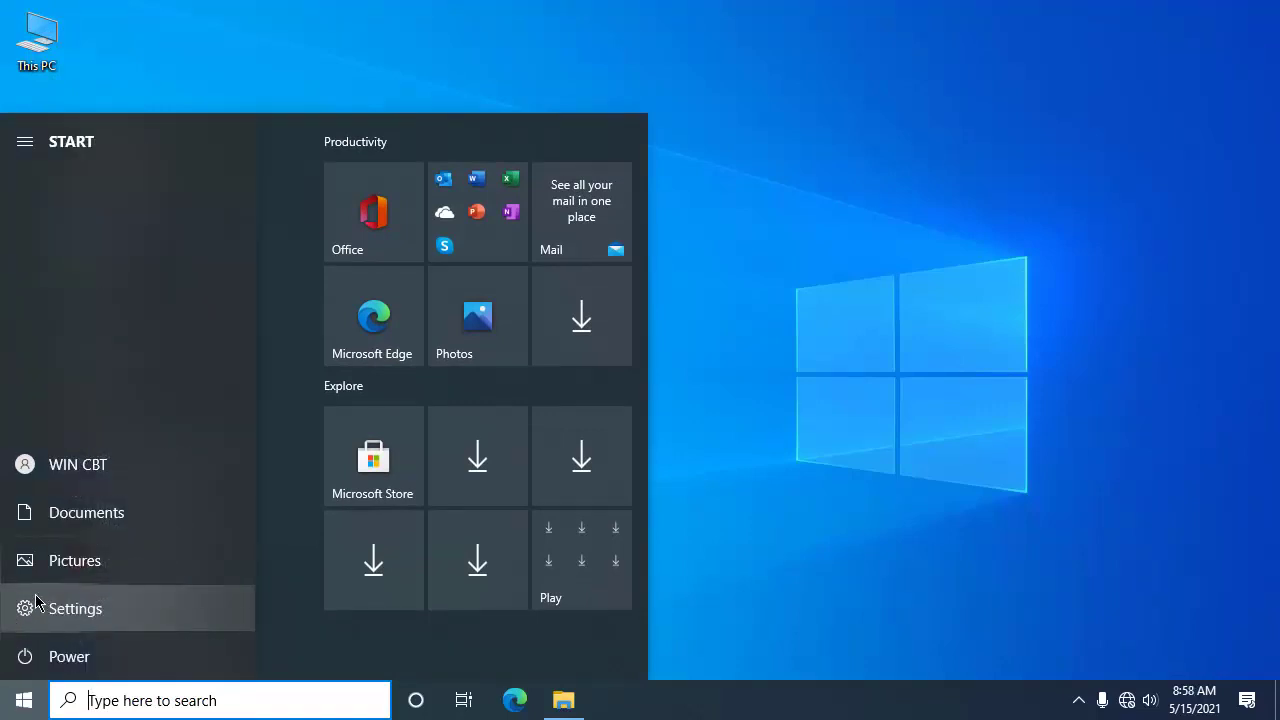
pyautogui.click(30, 610)
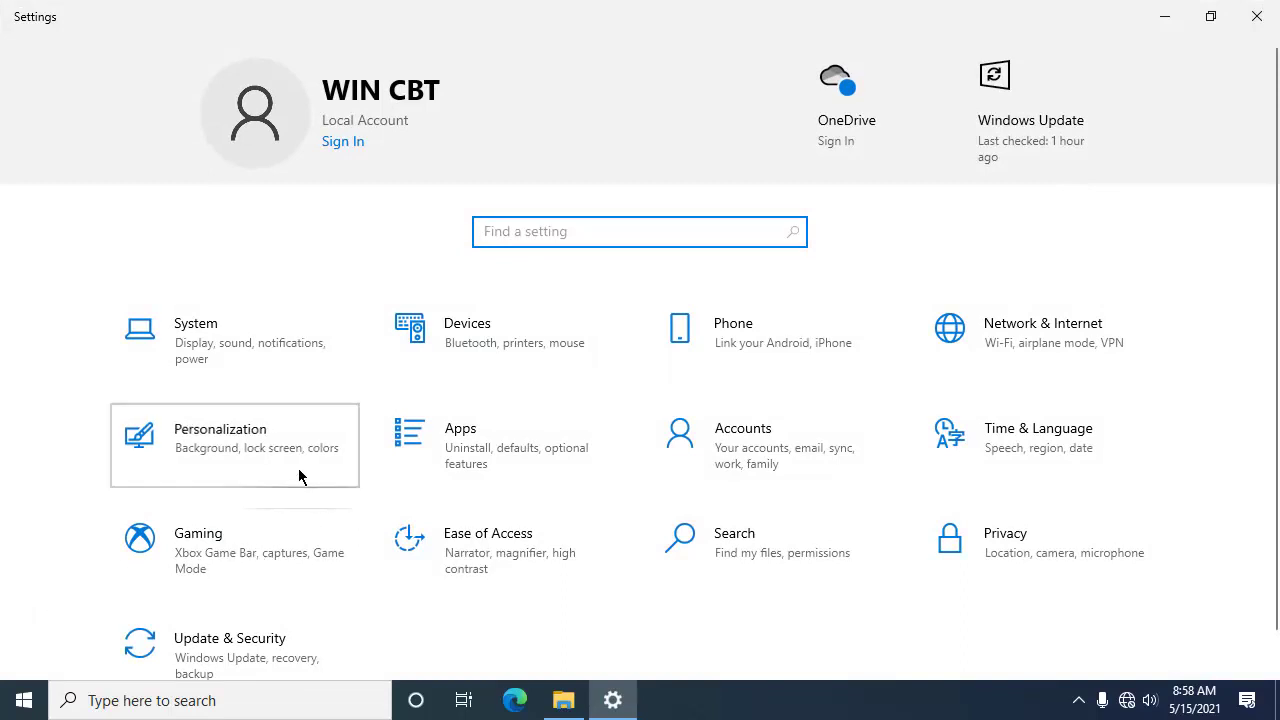
pyautogui.click(298, 470)
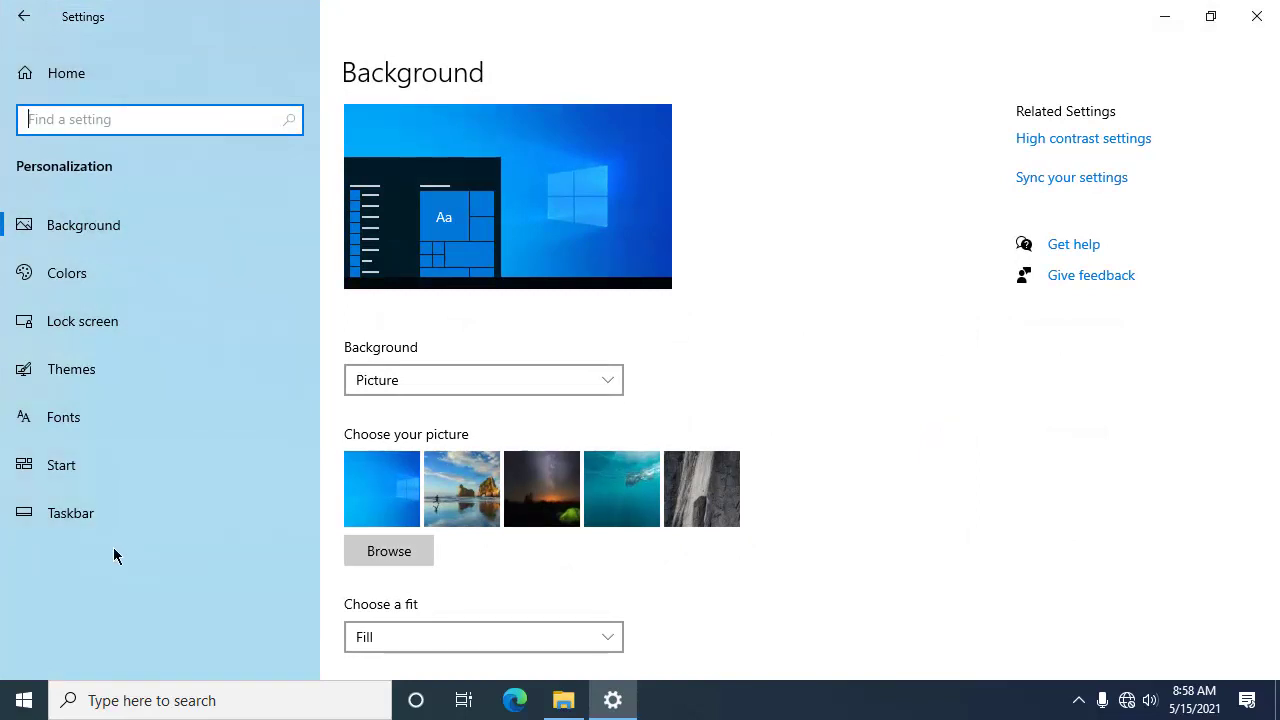
pyautogui.click(66, 516)
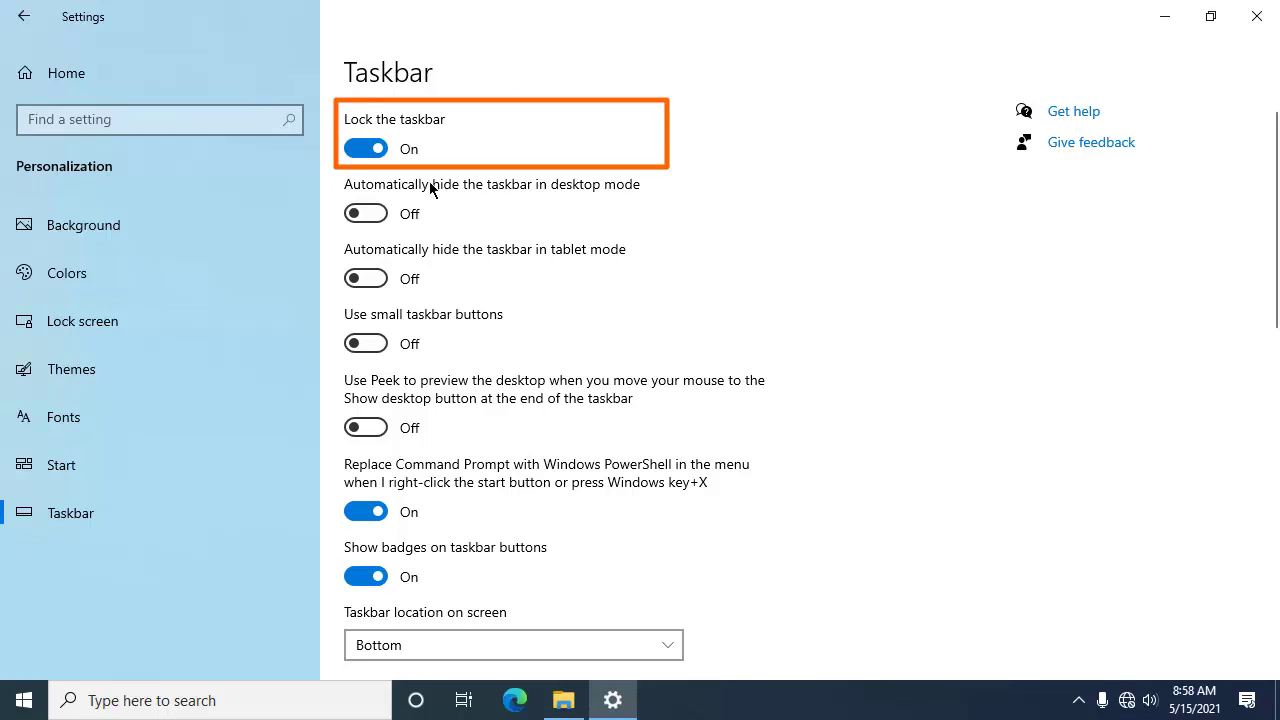
# Step: Unlock the taskbar and drag it to the top edge, checking the Start menu there
pyautogui.moveTo(772, 695); pyautogui.dragTo(764, 554)
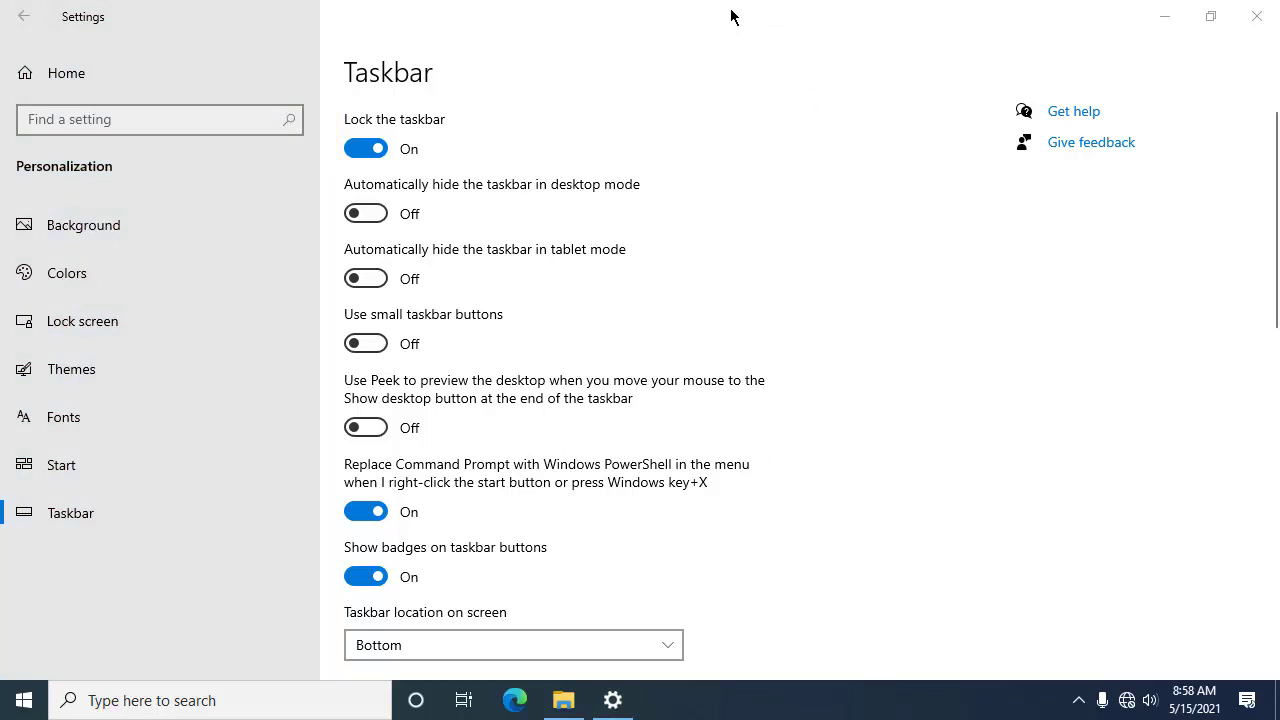
pyautogui.click(370, 149)
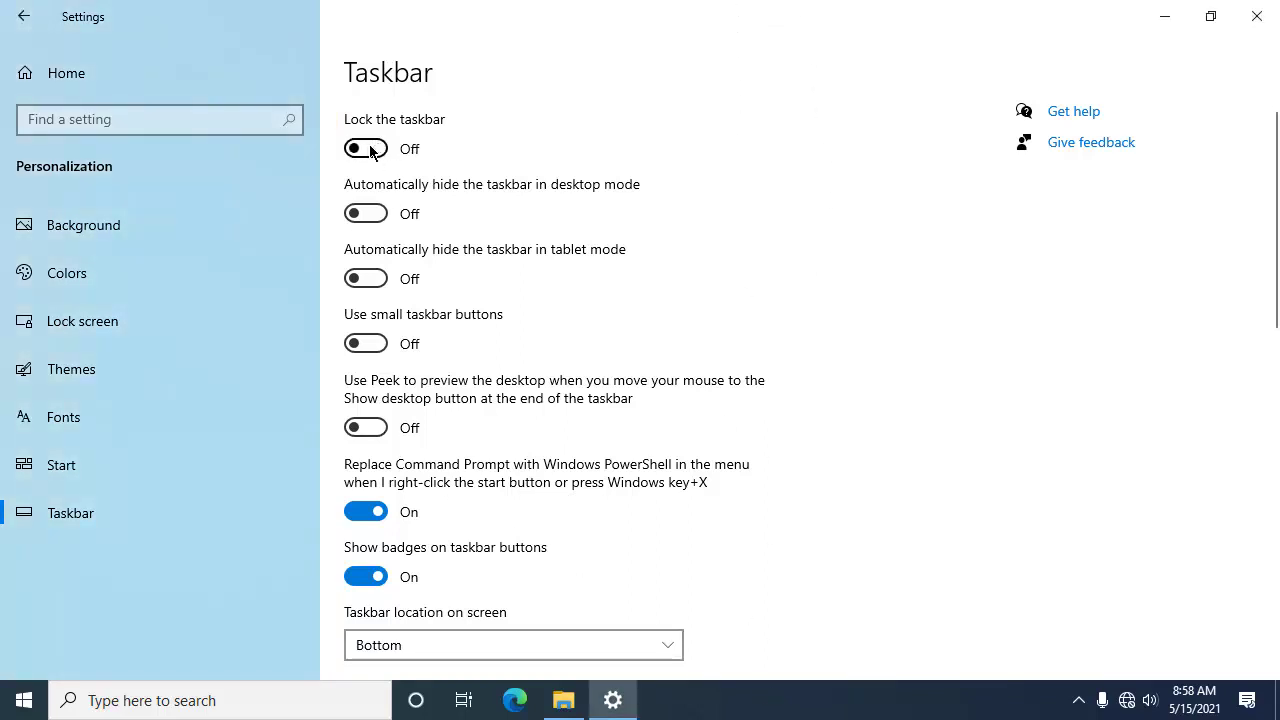
pyautogui.click(840, 707)
pyautogui.moveTo(840, 707); pyautogui.dragTo(797, 41)
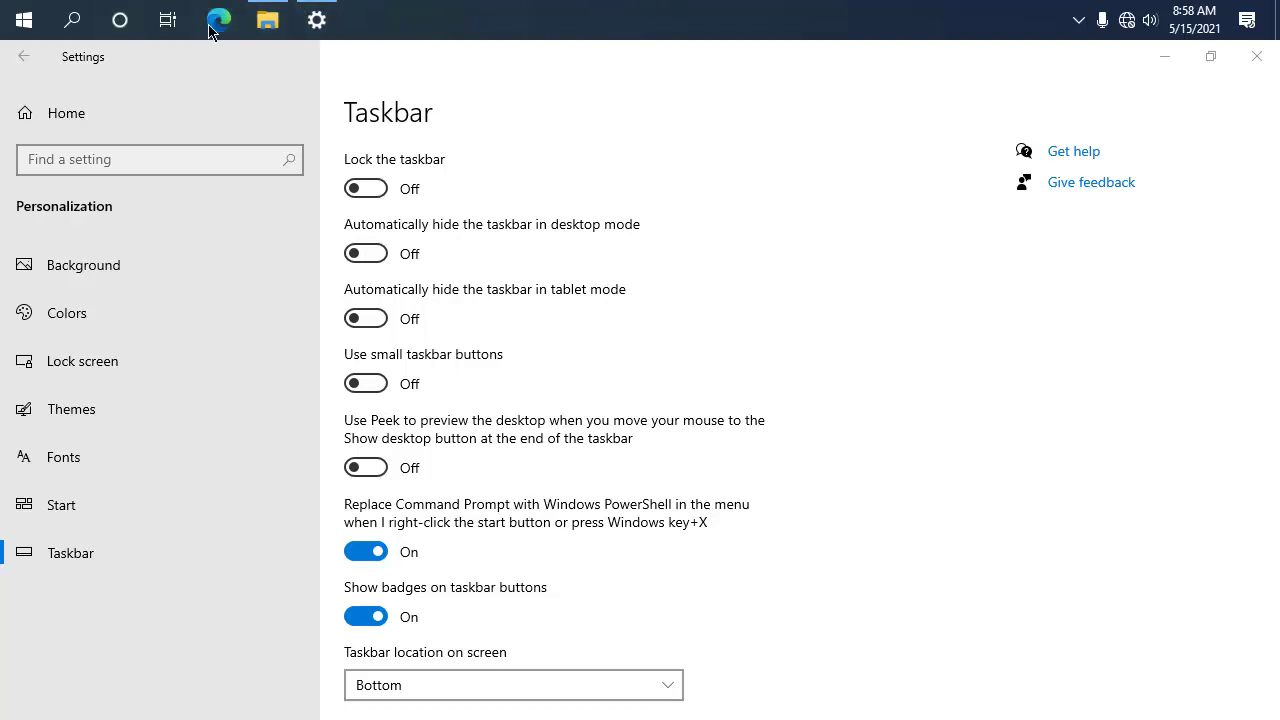
pyautogui.click(24, 22)
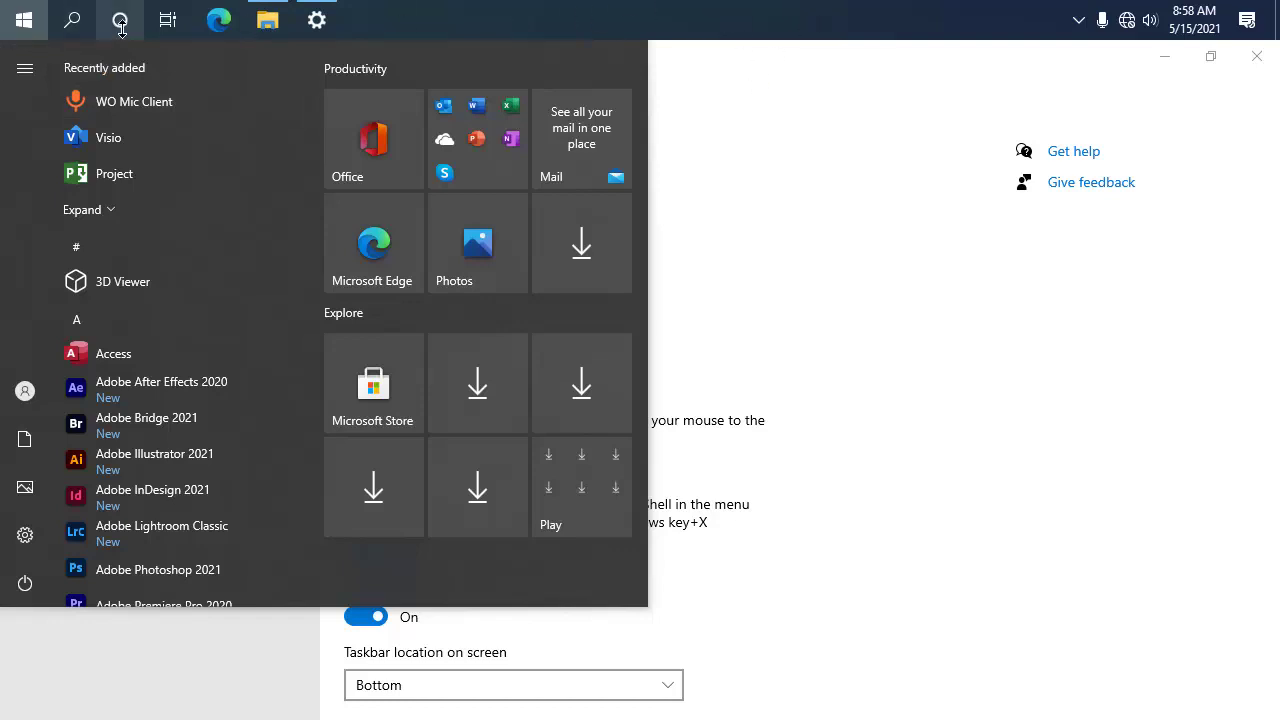
pyautogui.click(32, 17)
# Step: Drag the taskbar to the left, then right edge, lock it, and return to Settings home
pyautogui.moveTo(726, 5); pyautogui.dragTo(2, 328)
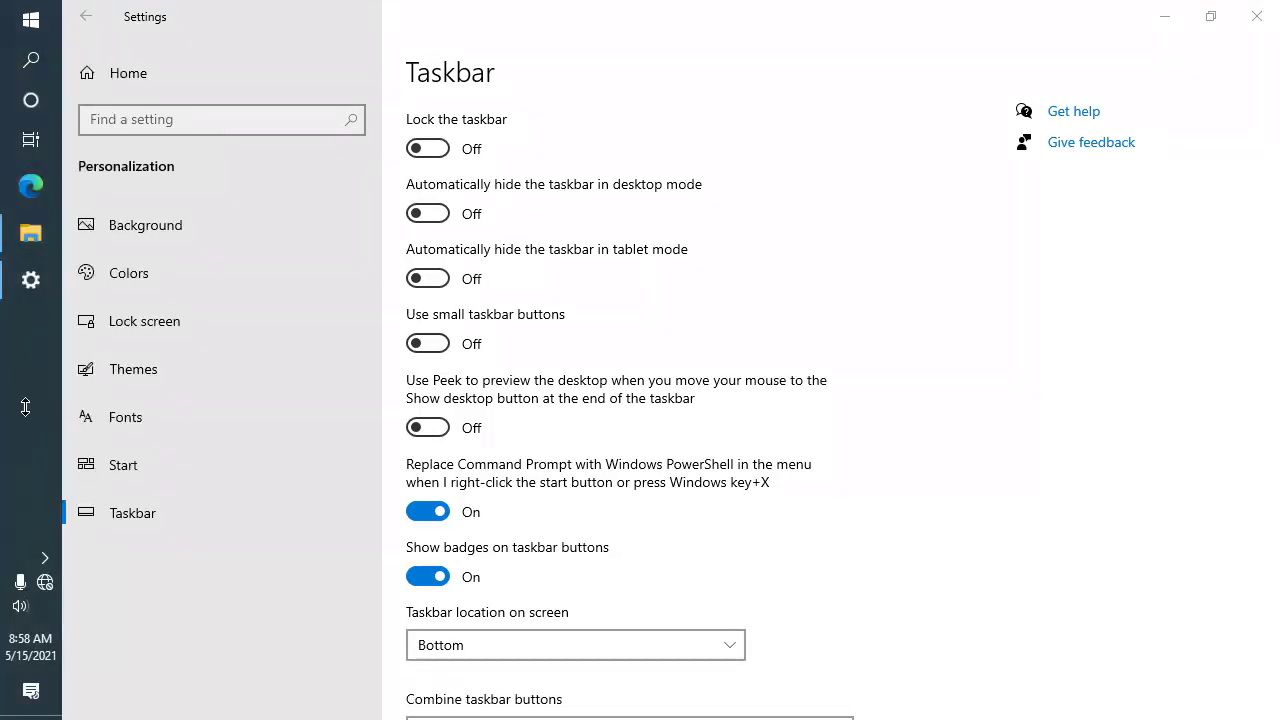
pyautogui.moveTo(26, 407); pyautogui.dragTo(1227, 407)
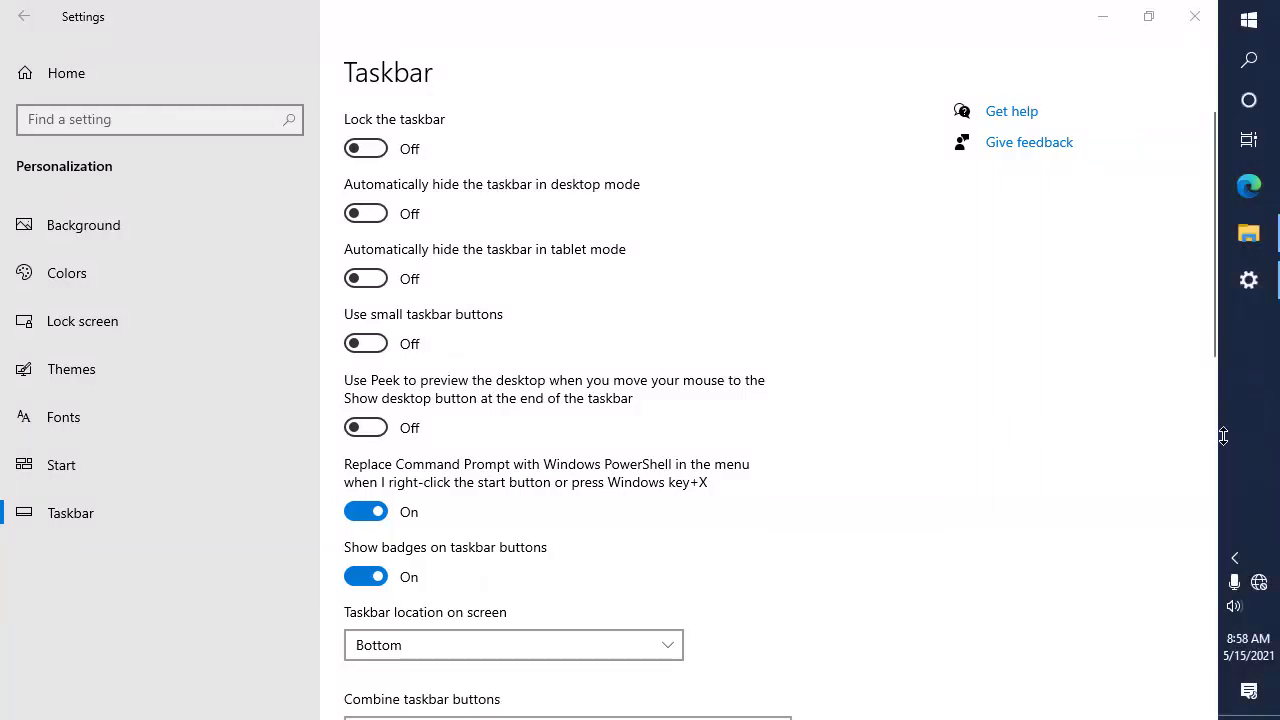
pyautogui.click(373, 148)
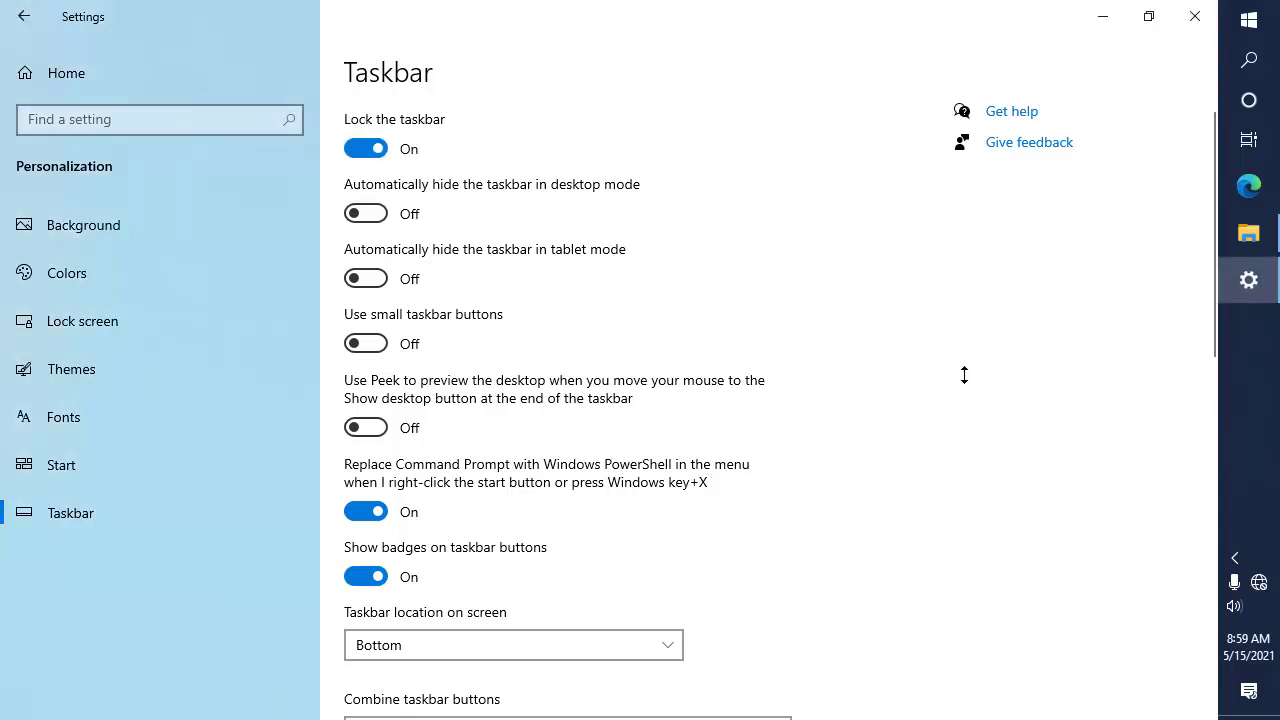
pyautogui.click(1264, 428)
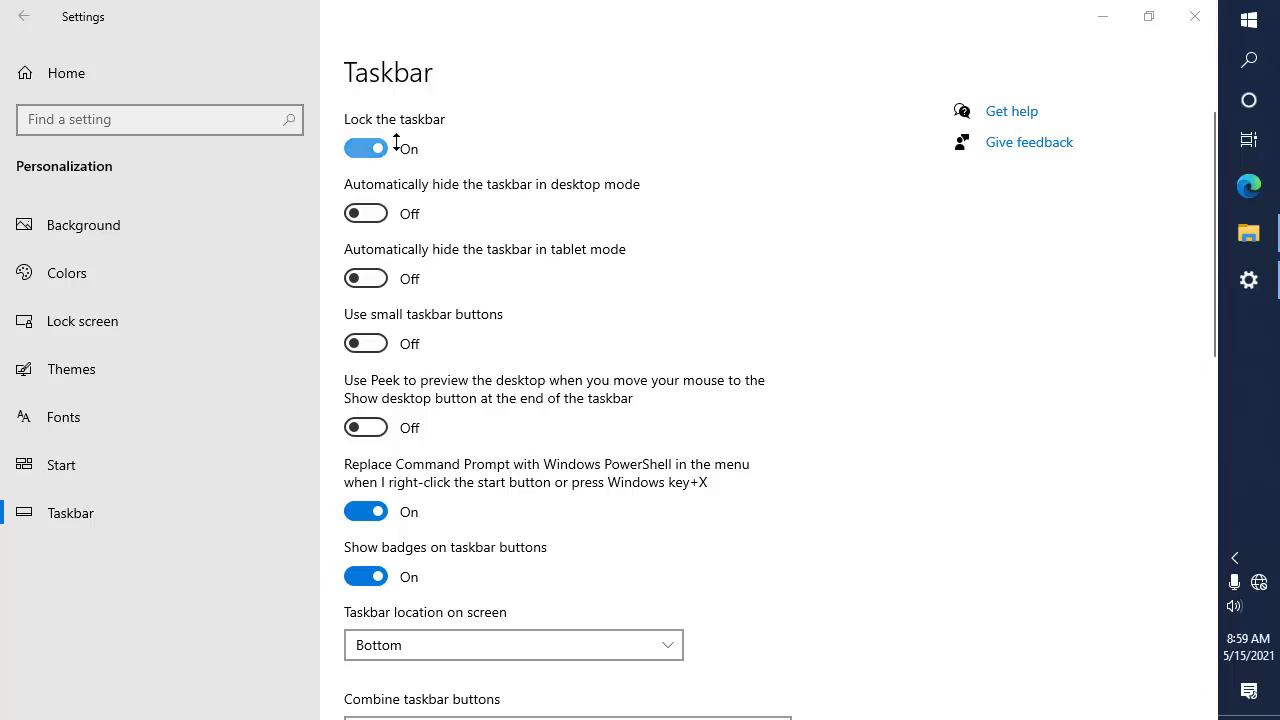
pyautogui.rightClick(1238, 458)
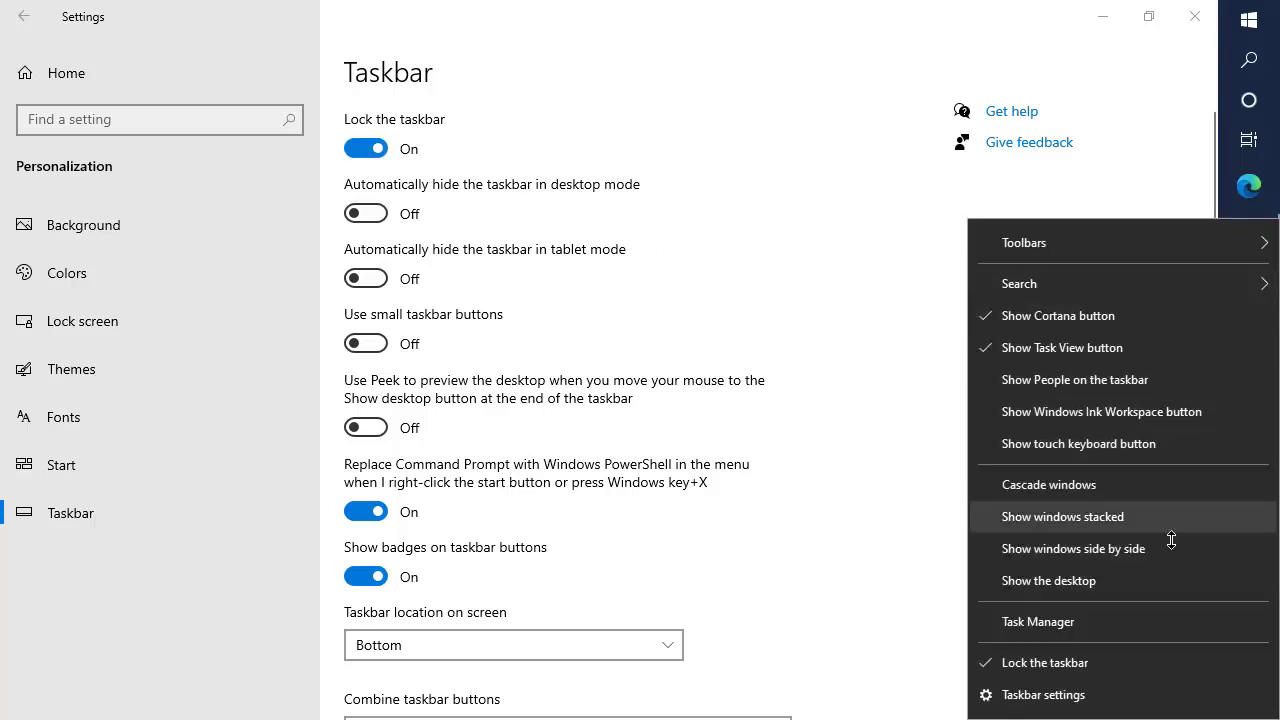
pyautogui.click(986, 663)
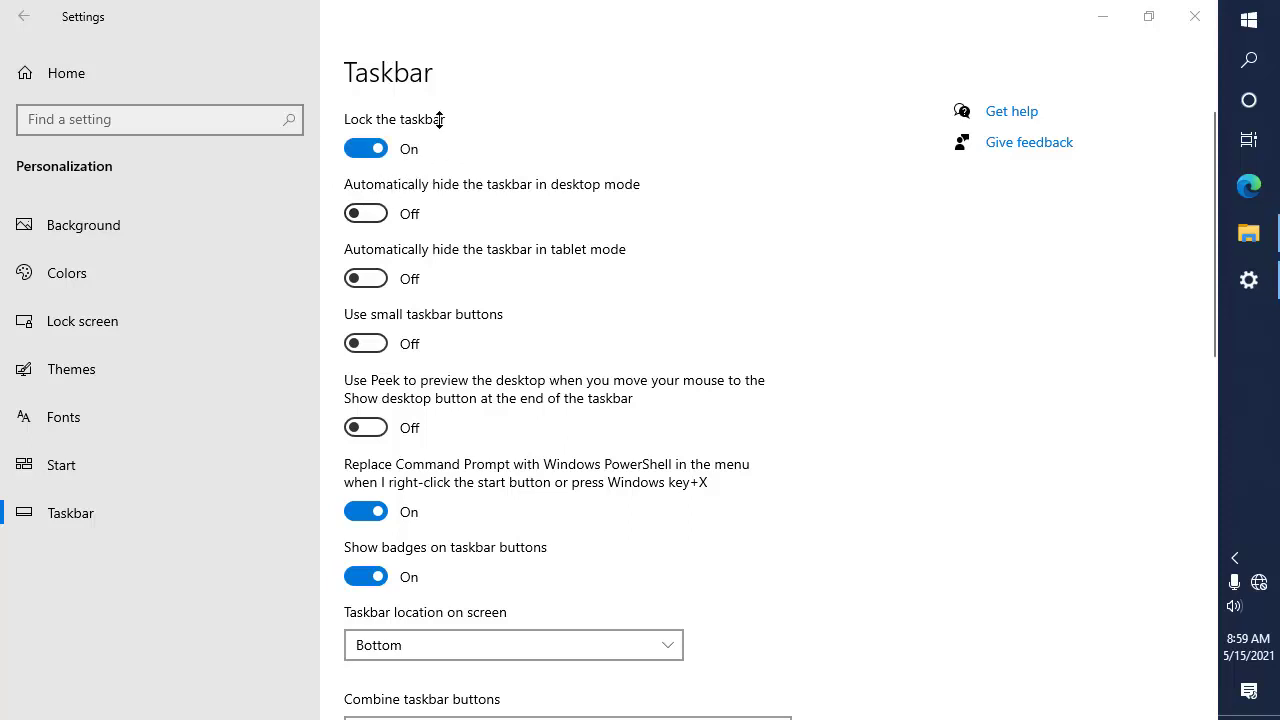
pyautogui.click(135, 90)
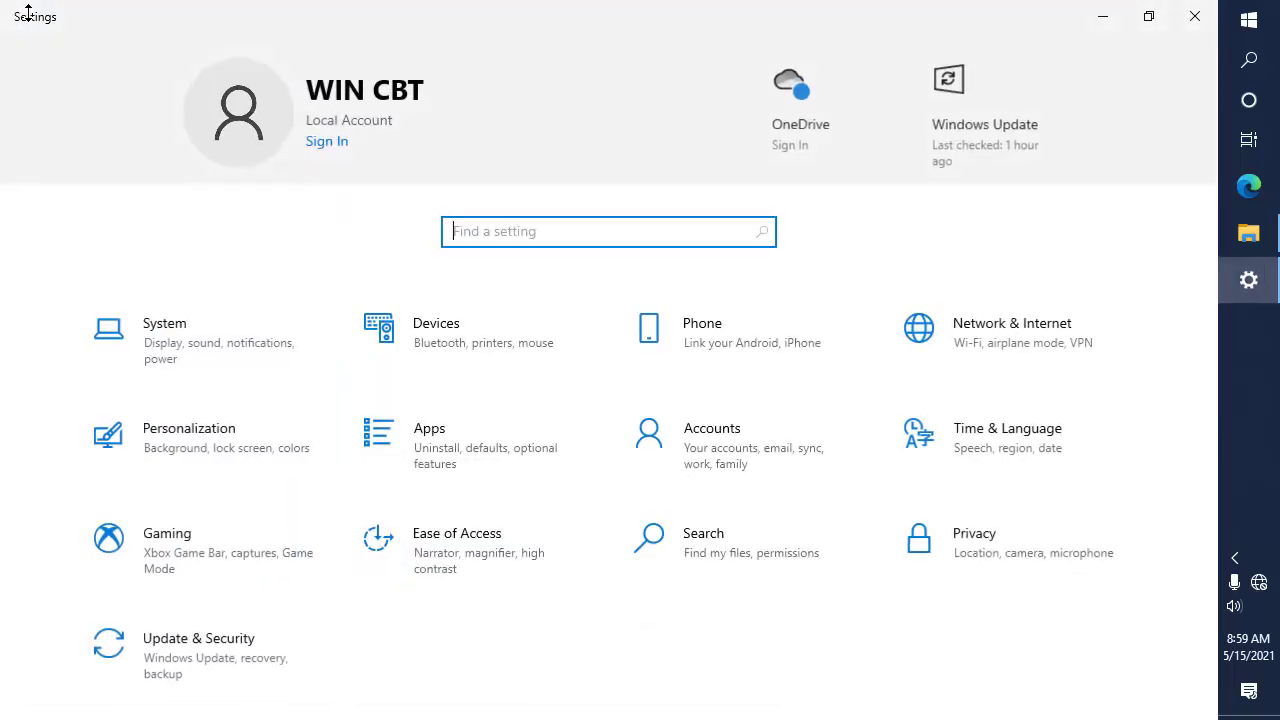
# Step: On the Taskbar page, drag the taskbar from the right edge to the bottom and lock it
pyautogui.click(246, 449)
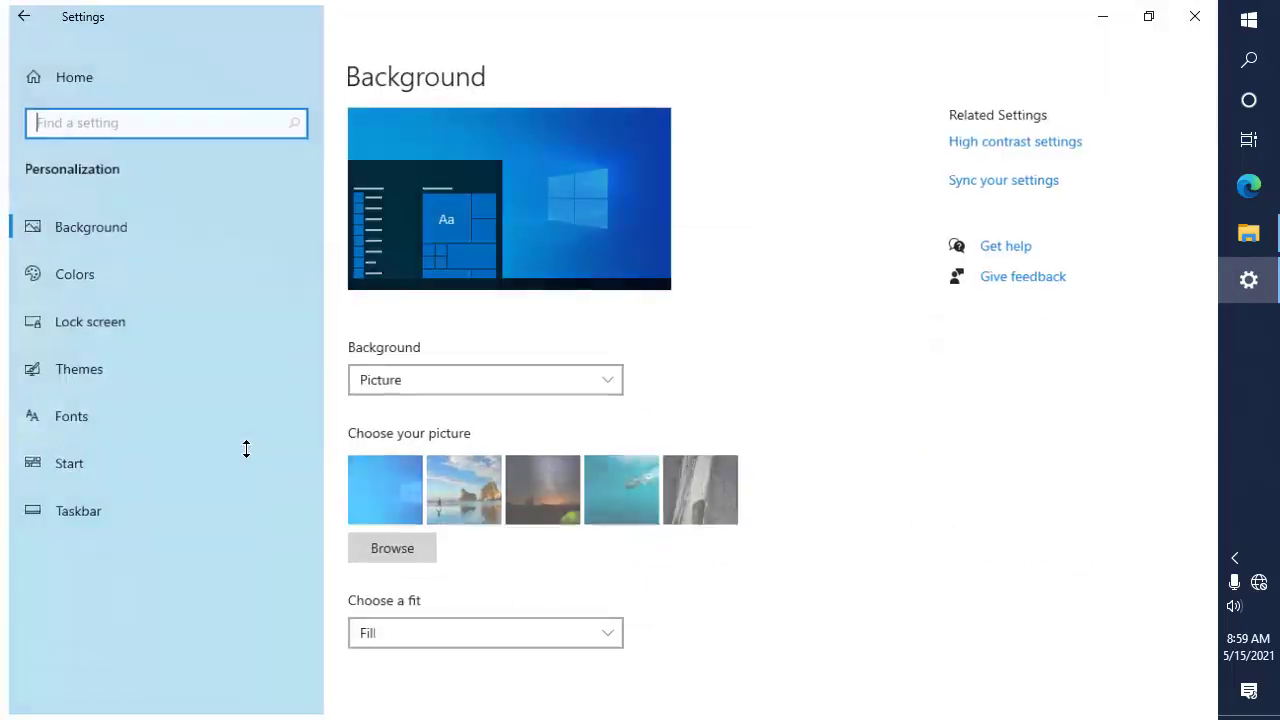
pyautogui.click(164, 510)
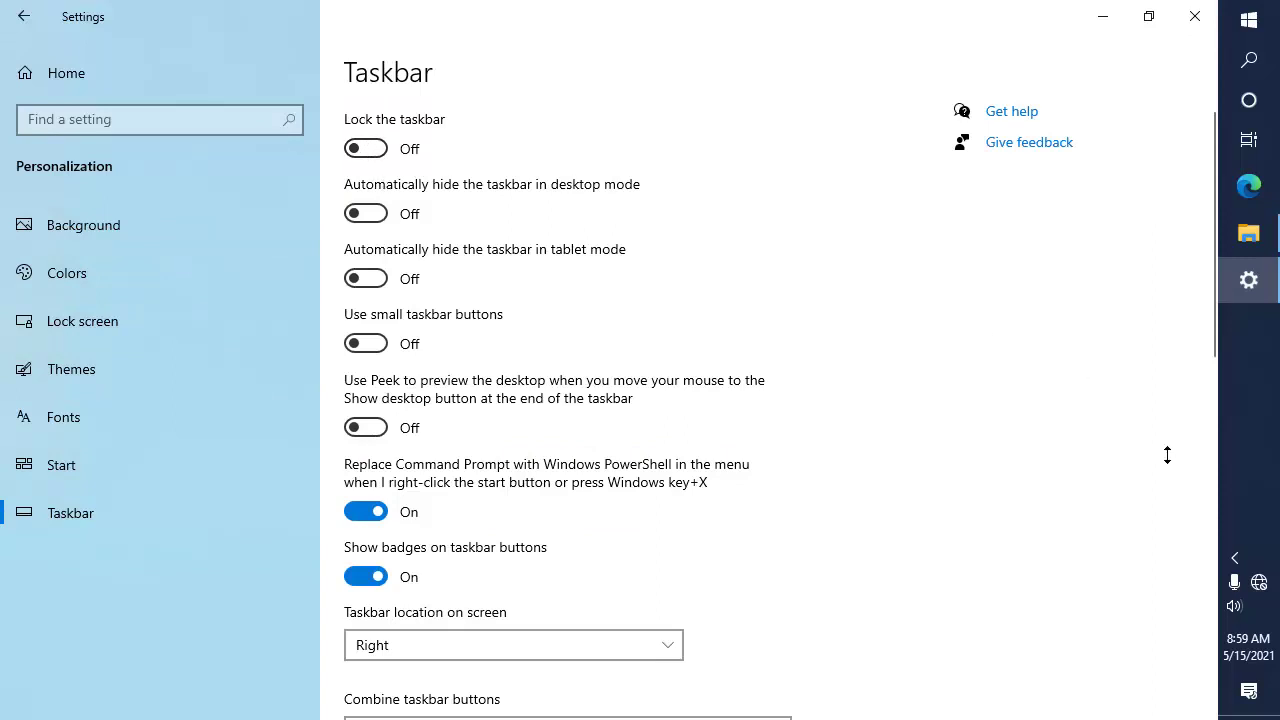
pyautogui.rightClick(1256, 417)
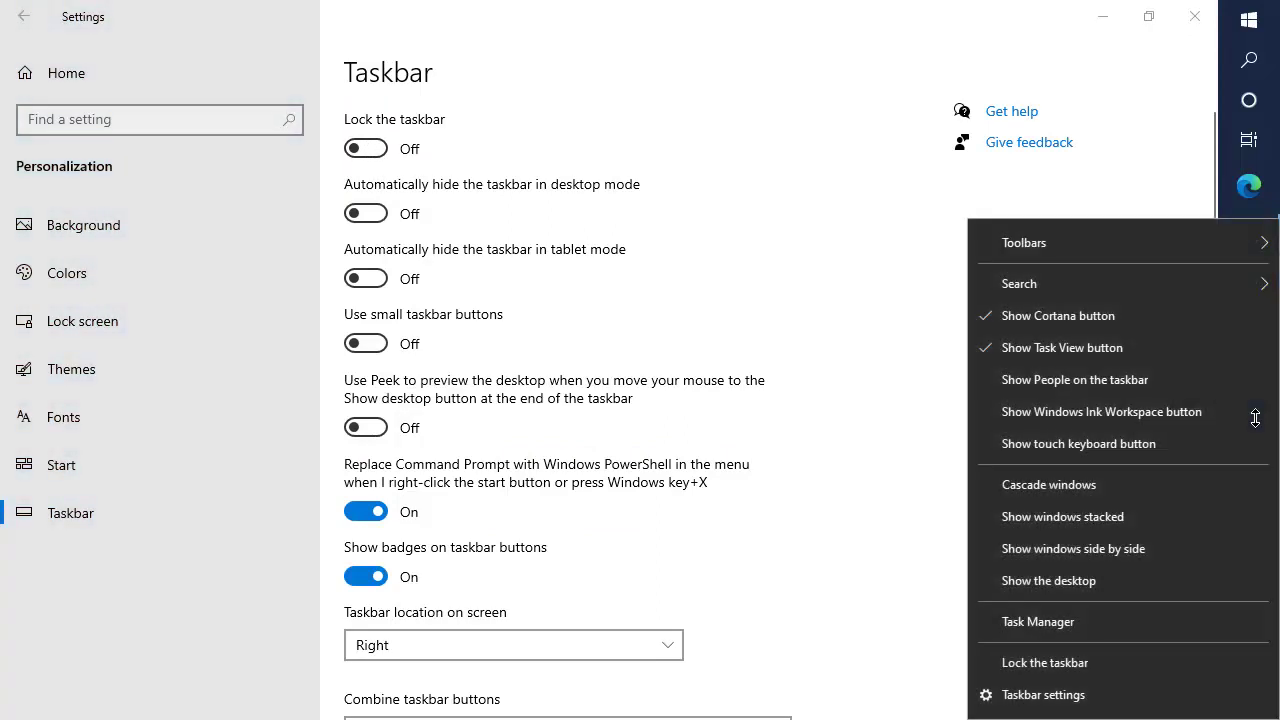
pyautogui.click(927, 457)
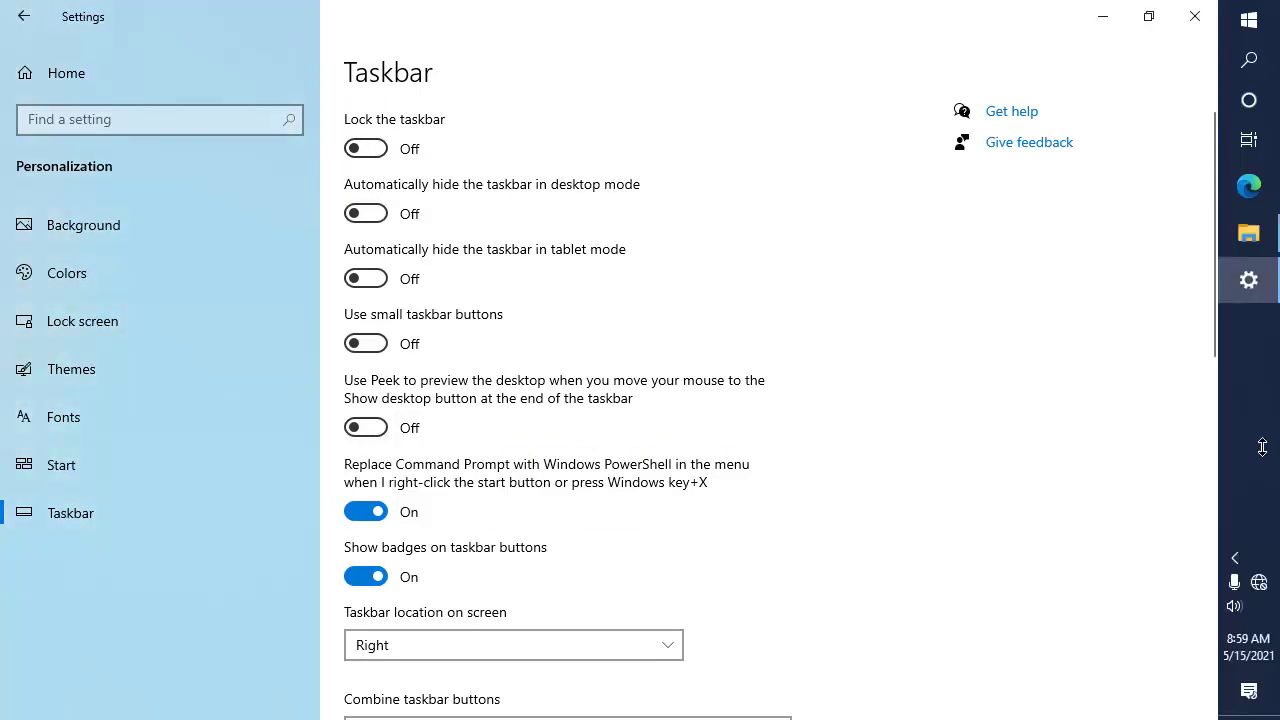
pyautogui.click(1260, 454)
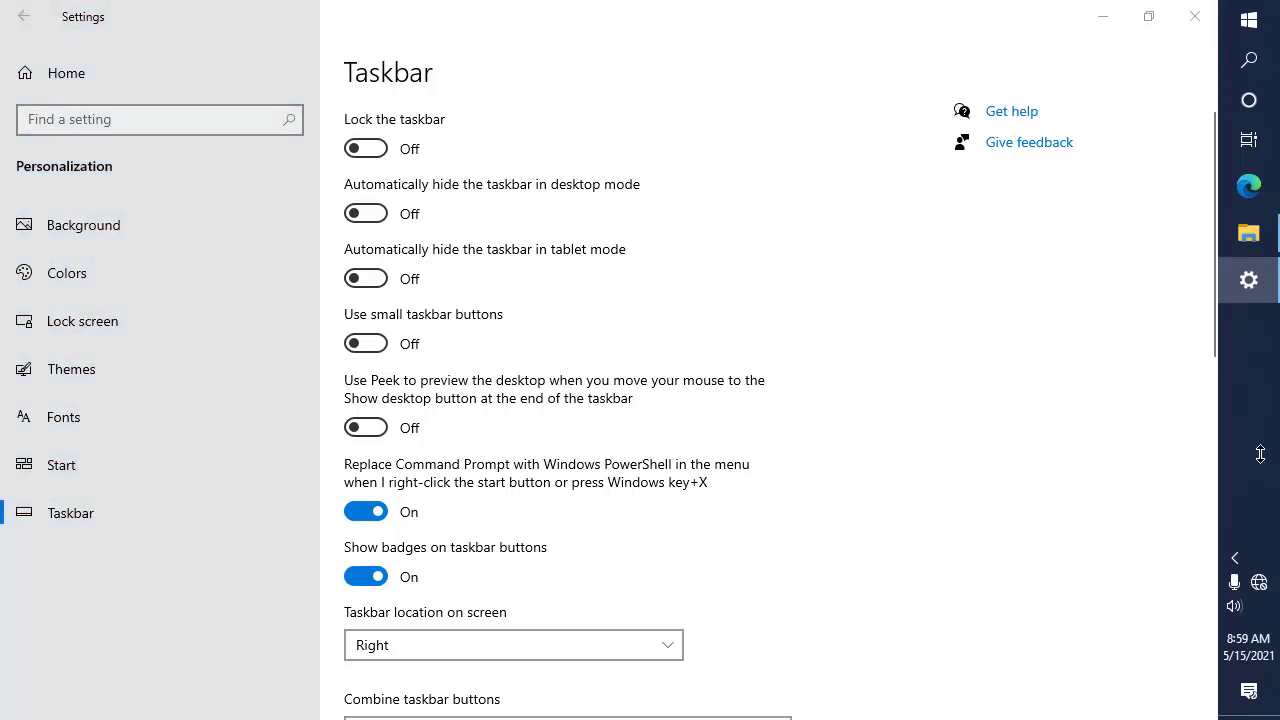
pyautogui.moveTo(1260, 454); pyautogui.dragTo(960, 700)
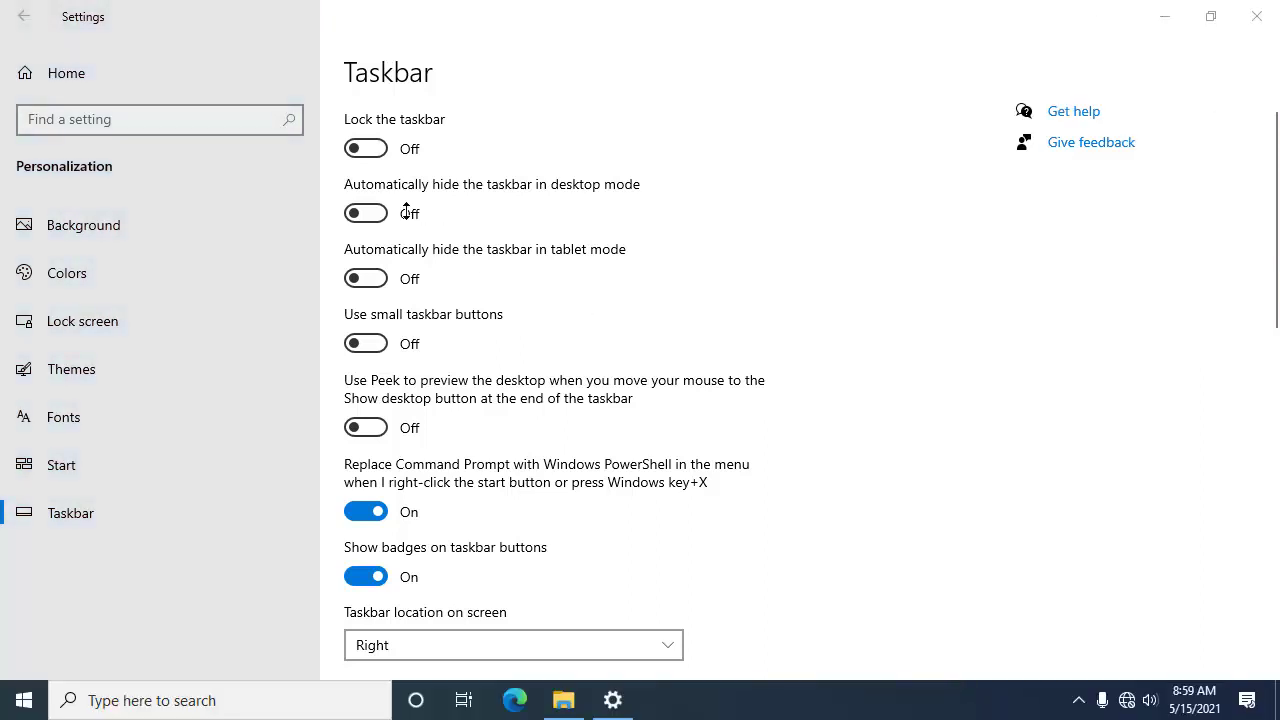
pyautogui.click(366, 148)
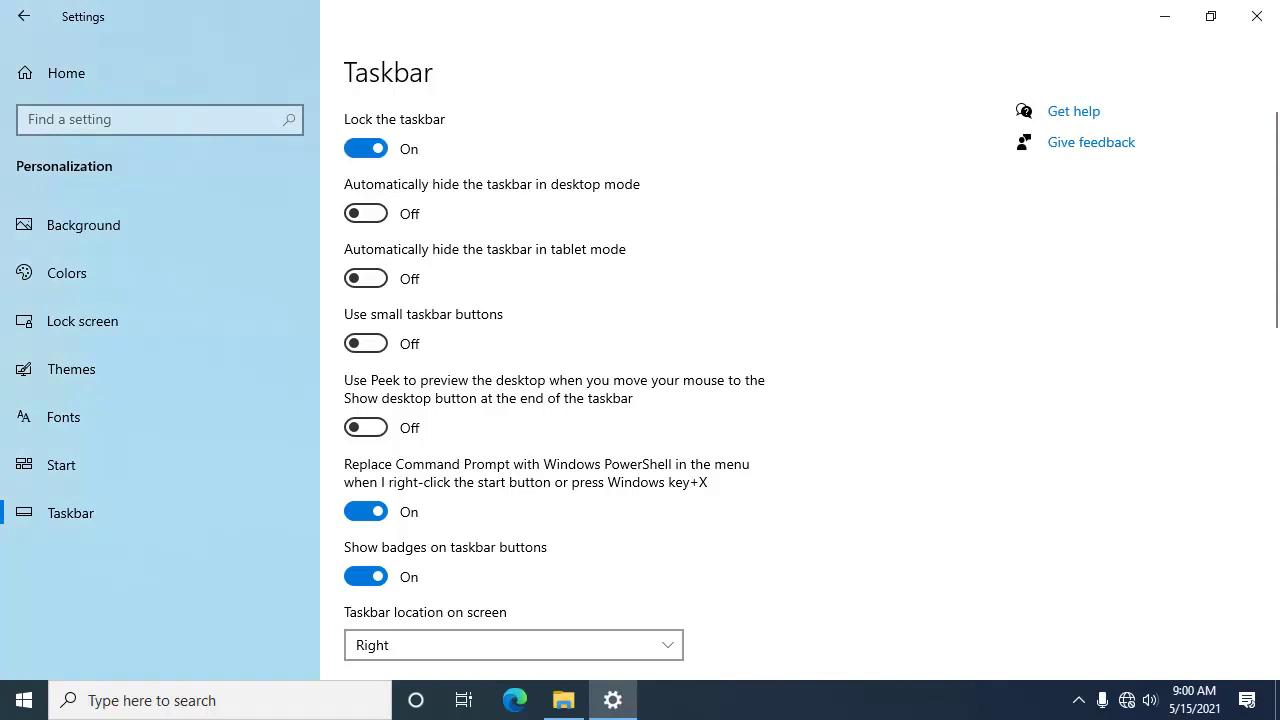
pyautogui.click(789, 707)
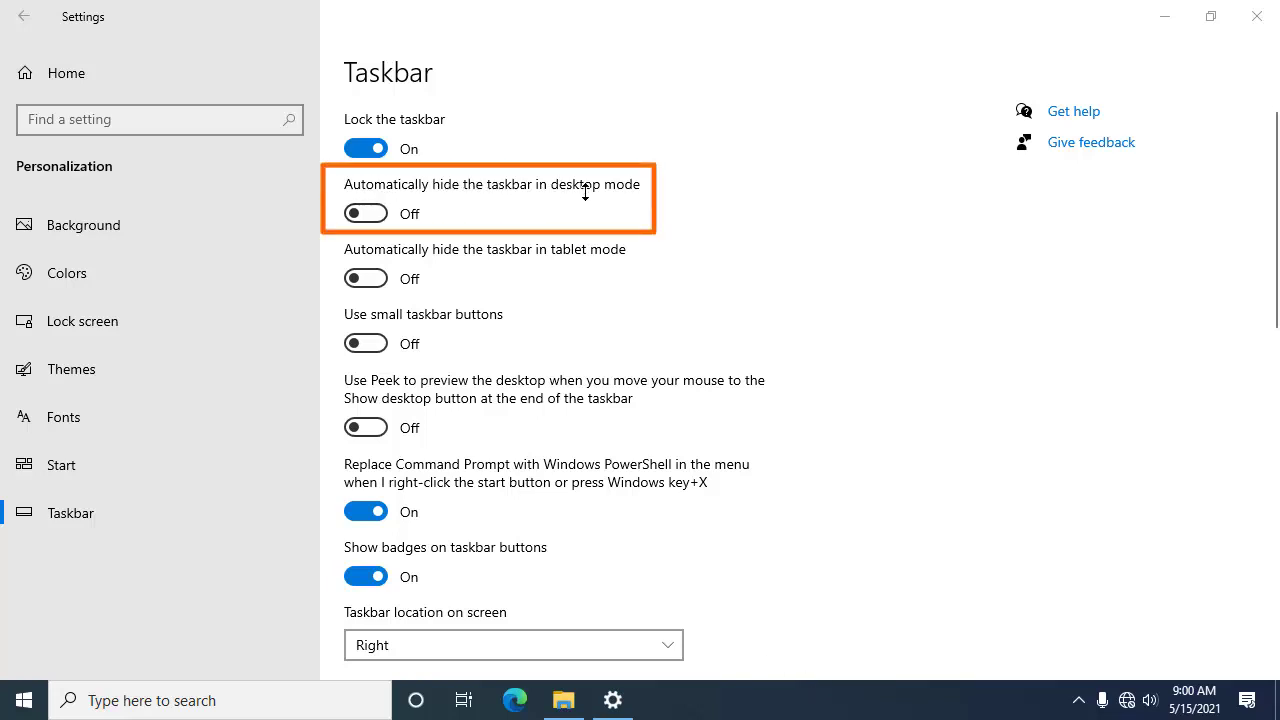
# Step: Turn on auto-hide in desktop mode, minimize Settings and refresh the desktop
pyautogui.click(376, 216)
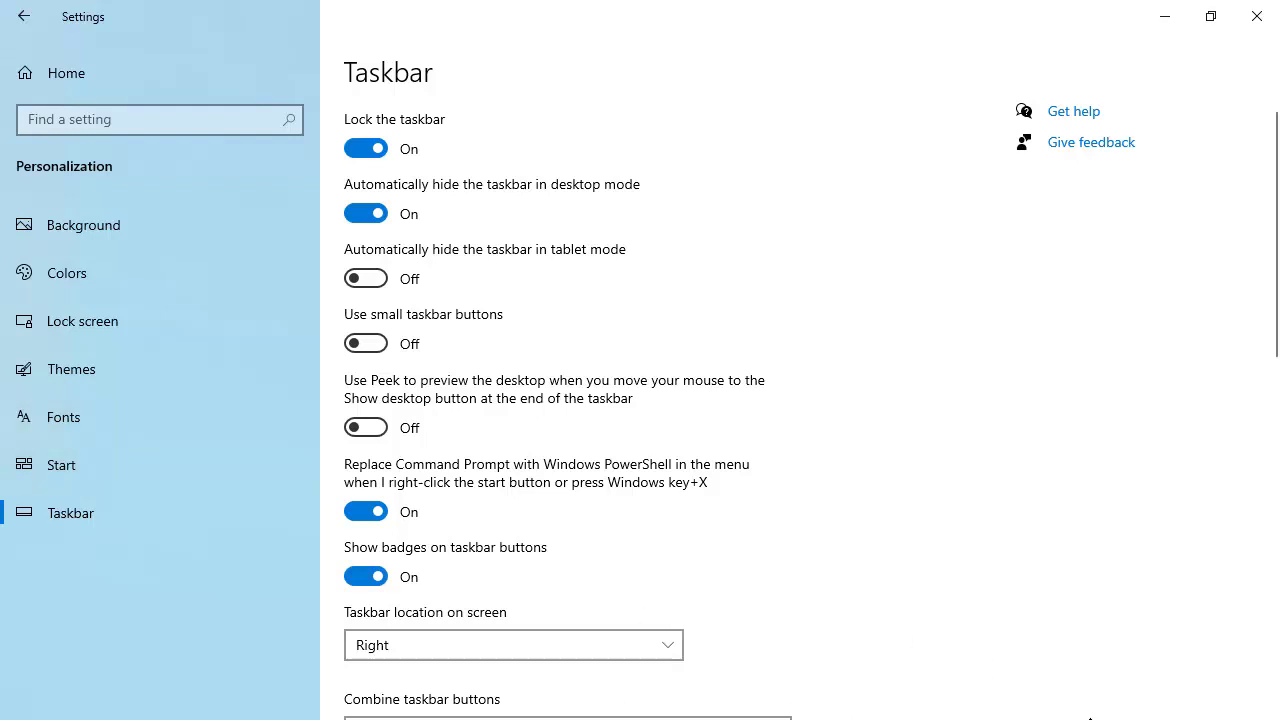
pyautogui.click(1165, 15)
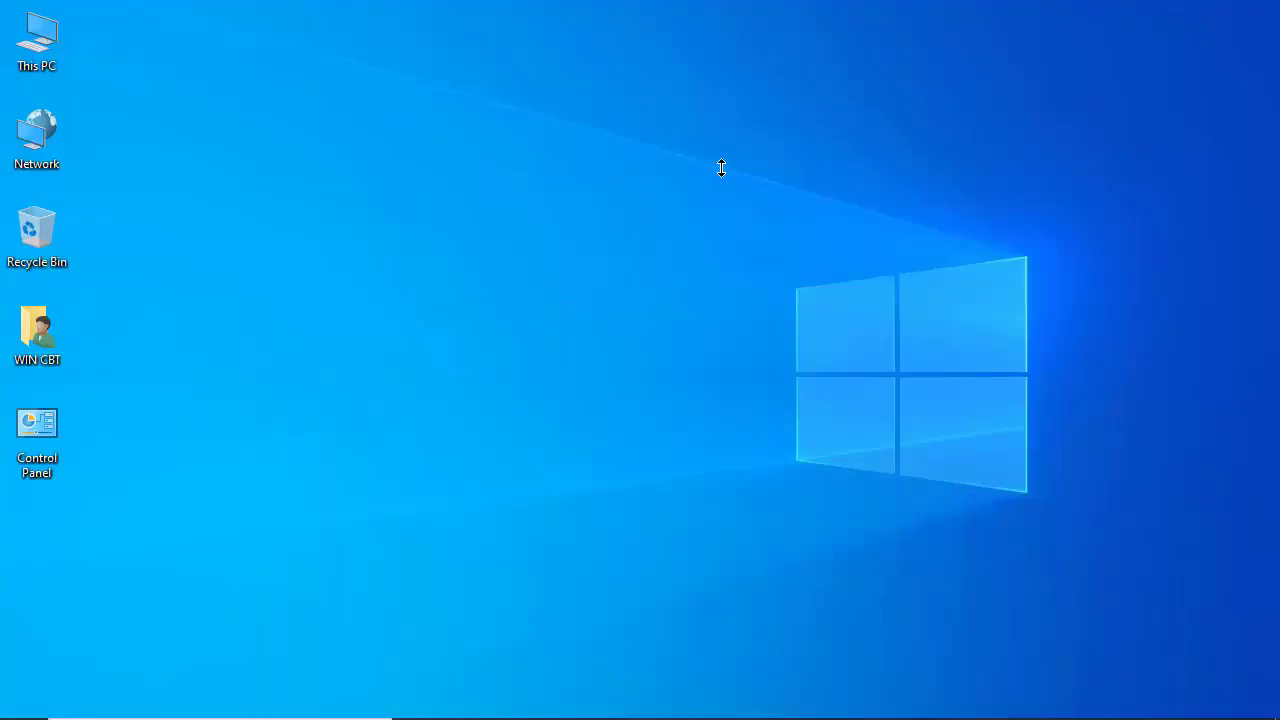
pyautogui.rightClick(720, 166)
pyautogui.click(800, 226)
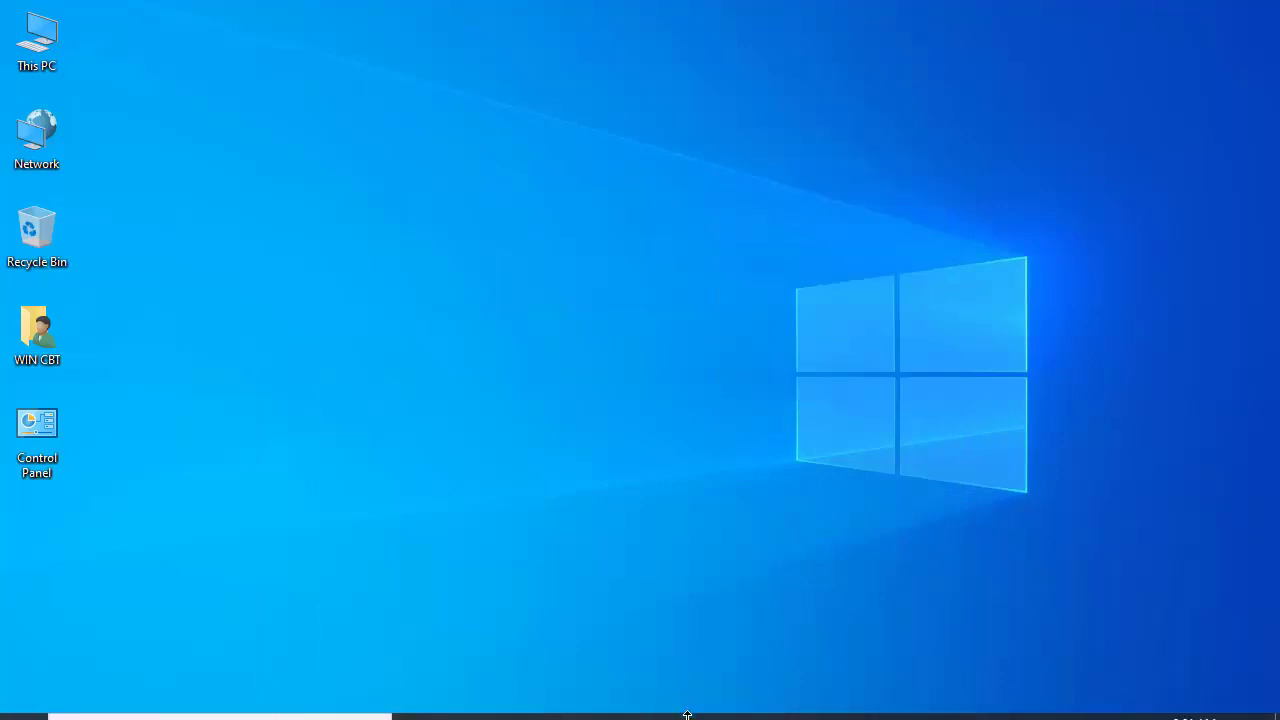
# Step: Reveal the hidden taskbar at the bottom edge, restore Settings, and turn auto-hide off
pyautogui.moveTo(691, 714)
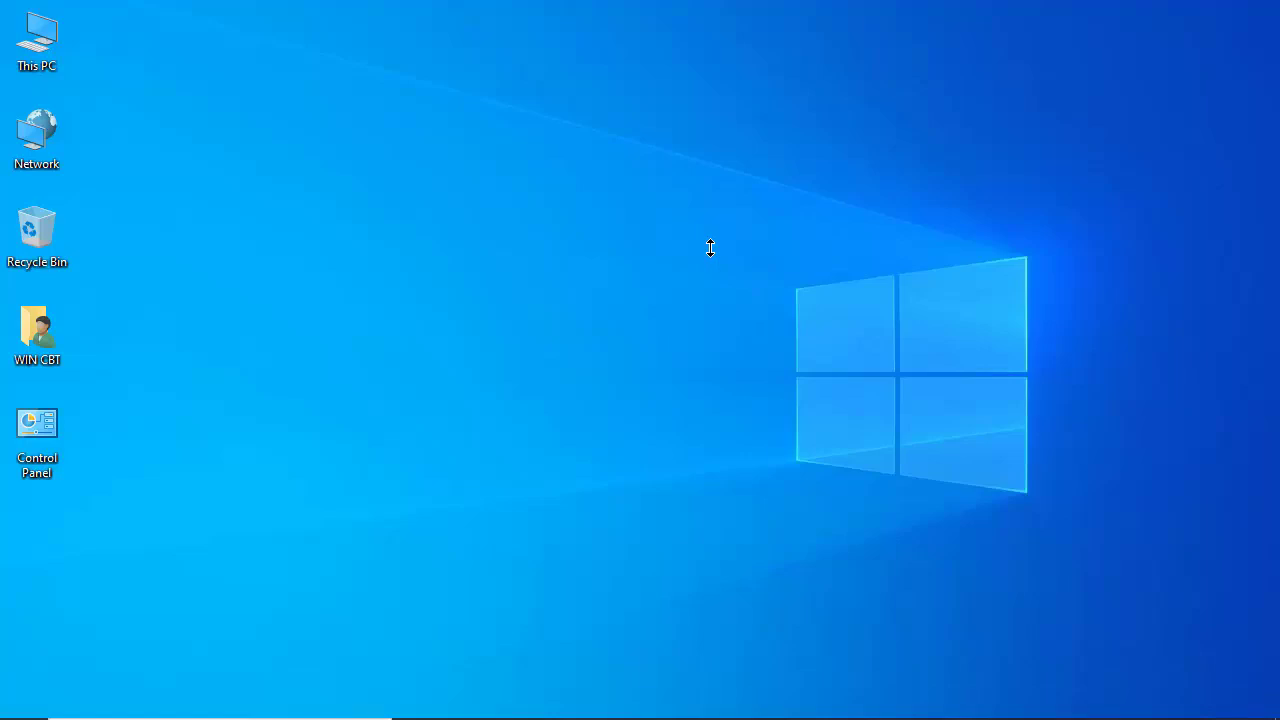
pyautogui.moveTo(612, 712)
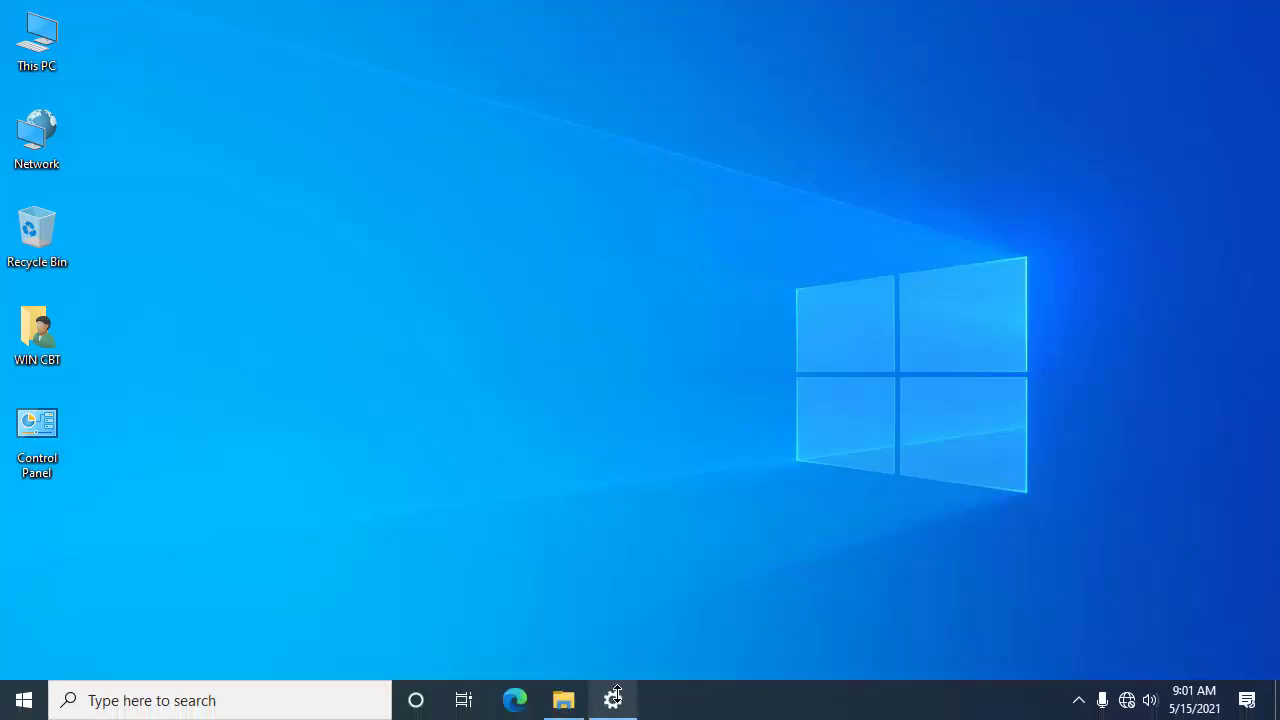
pyautogui.click(614, 698)
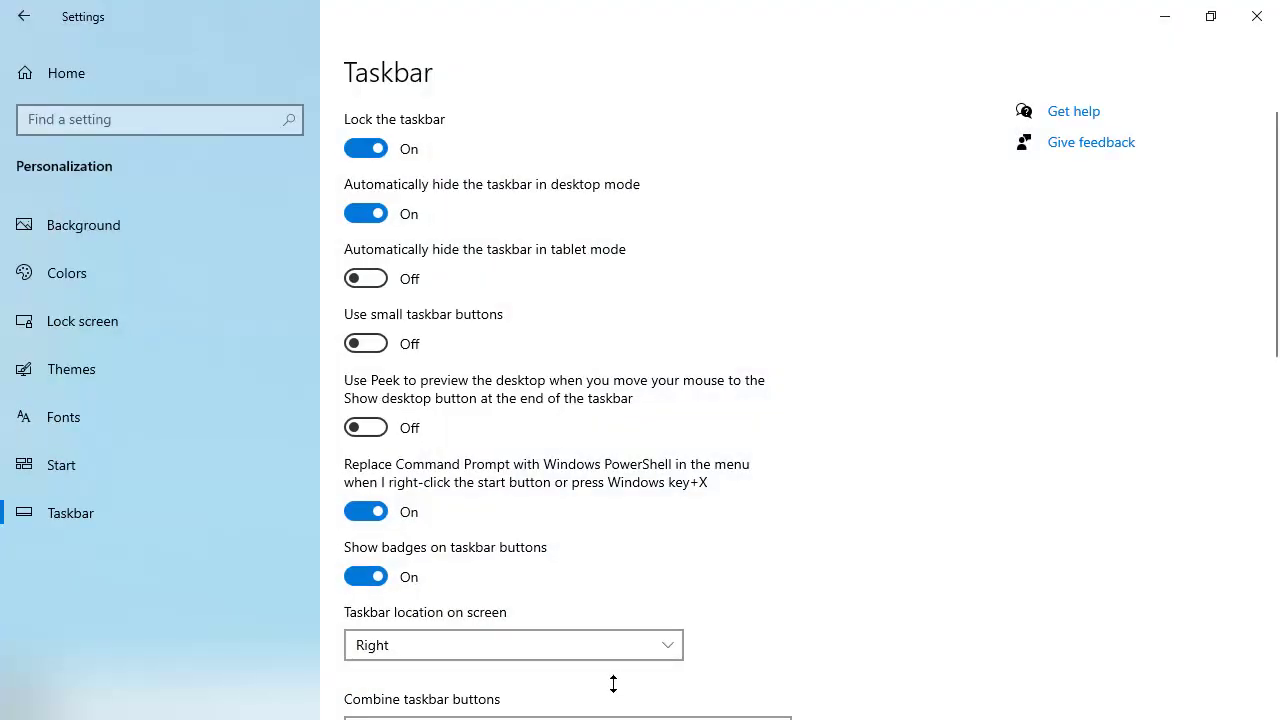
pyautogui.click(366, 212)
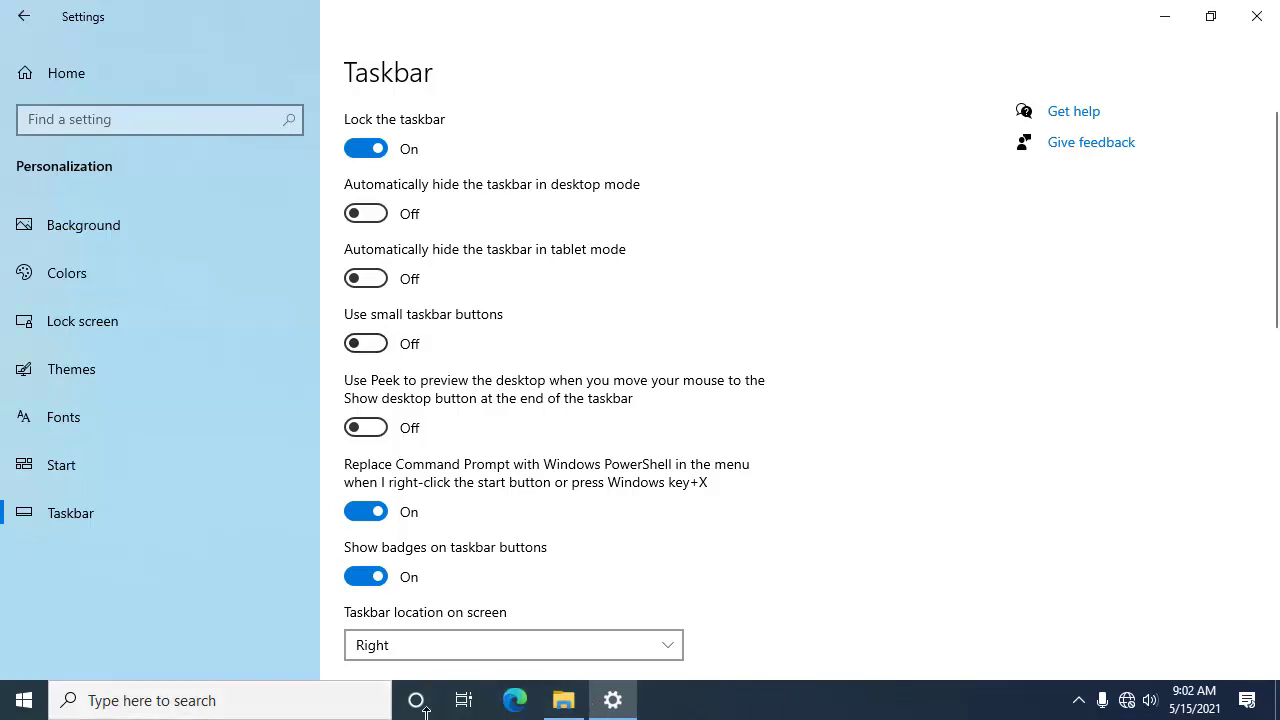
# Step: Toggle Use small taskbar buttons on and off, checking the search button's size in between
pyautogui.click(360, 343)
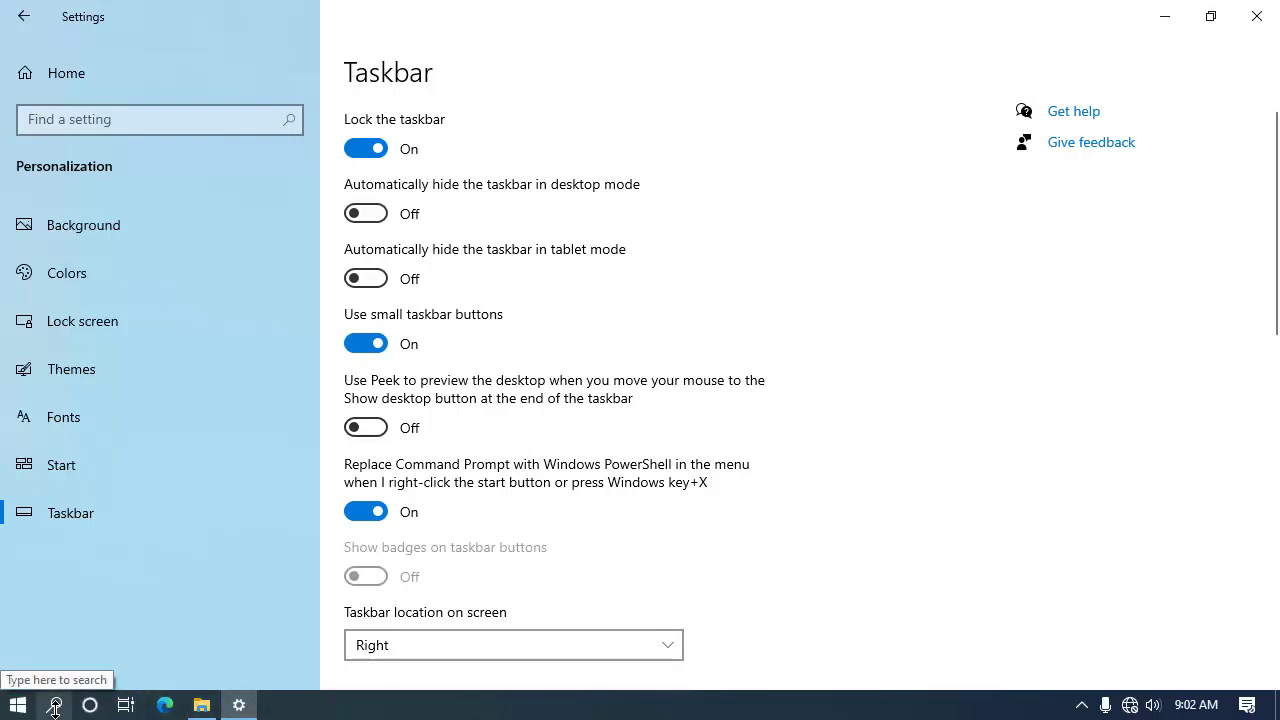
pyautogui.click(55, 706)
pyautogui.click(55, 706)
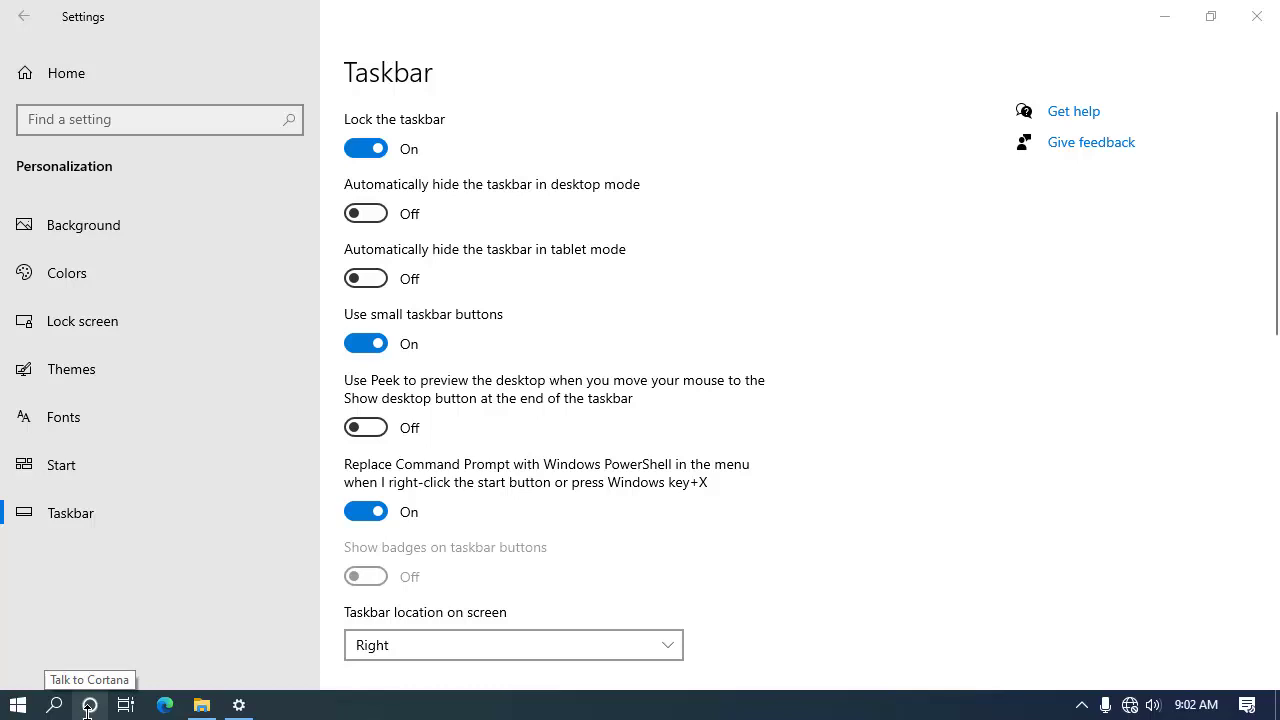
pyautogui.click(375, 342)
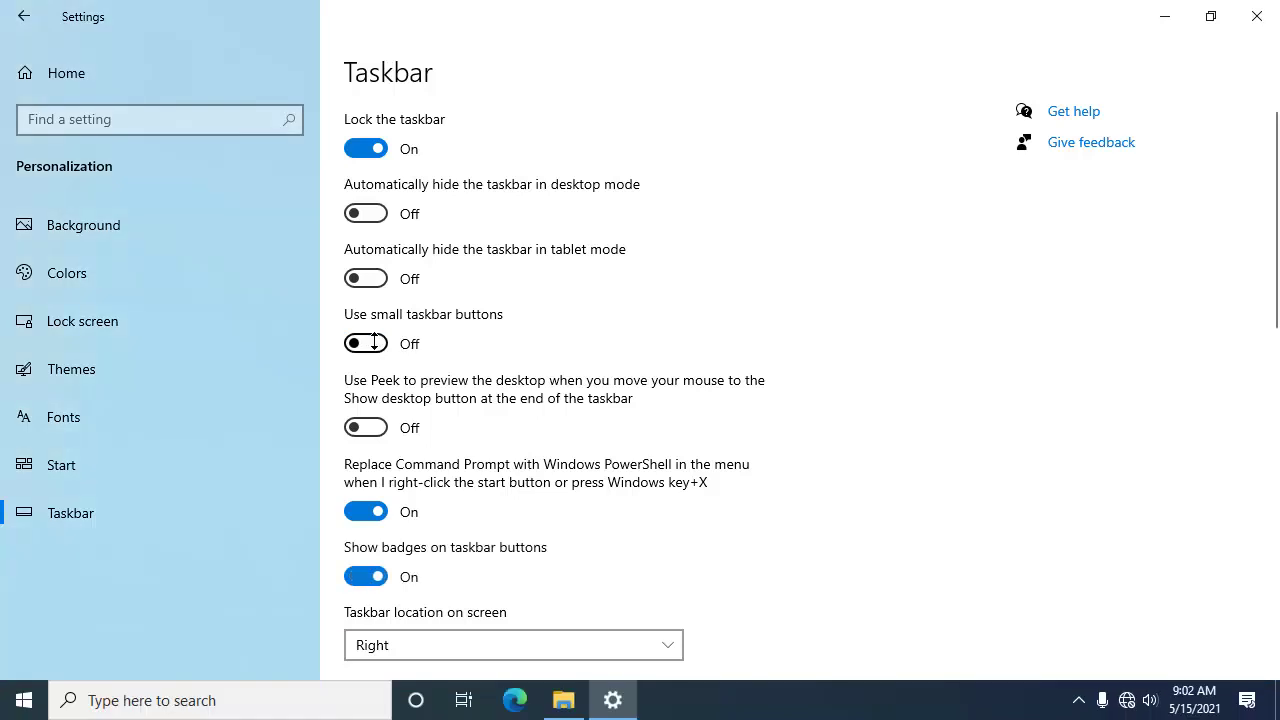
pyautogui.click(375, 342)
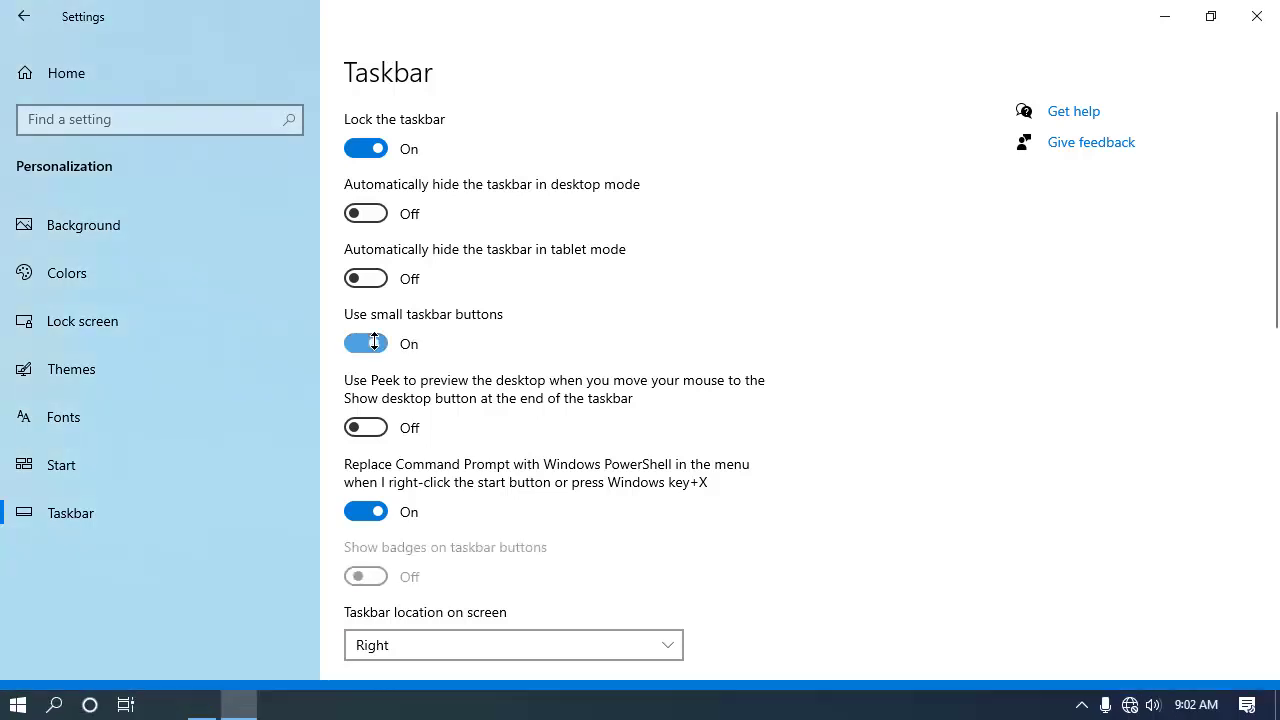
pyautogui.click(375, 342)
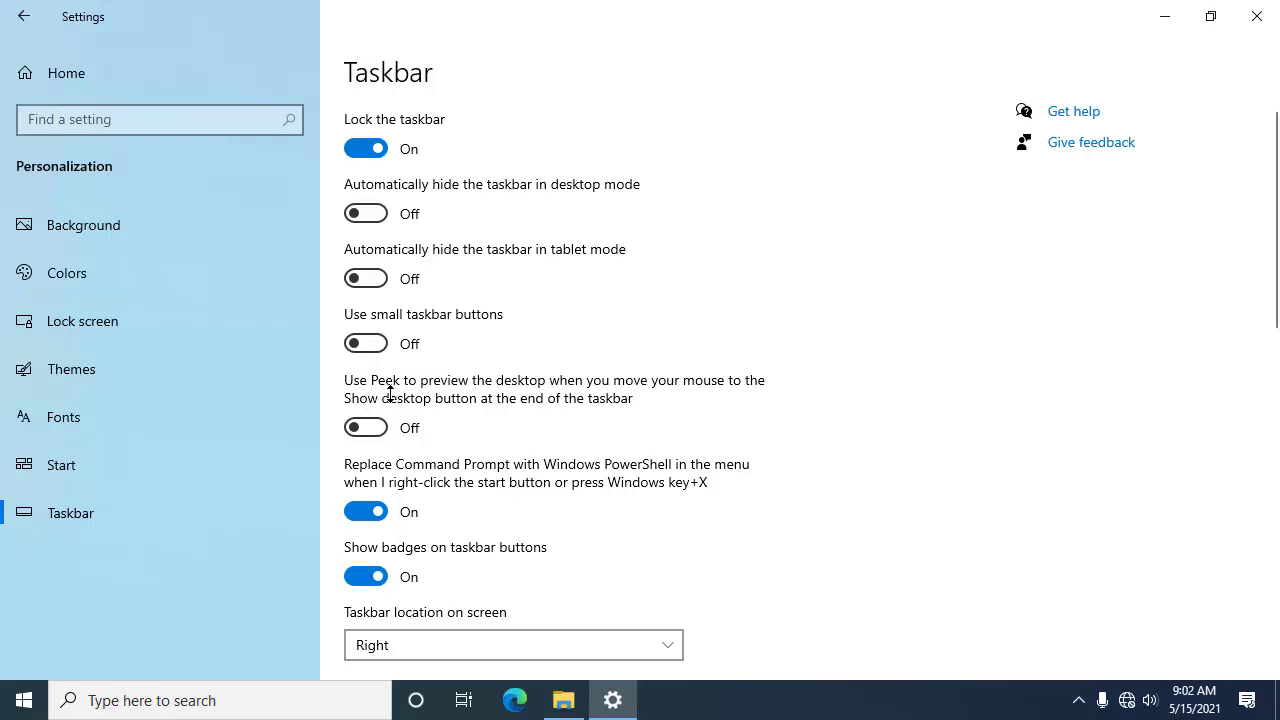
pyautogui.scroll(-2, 404, 320)
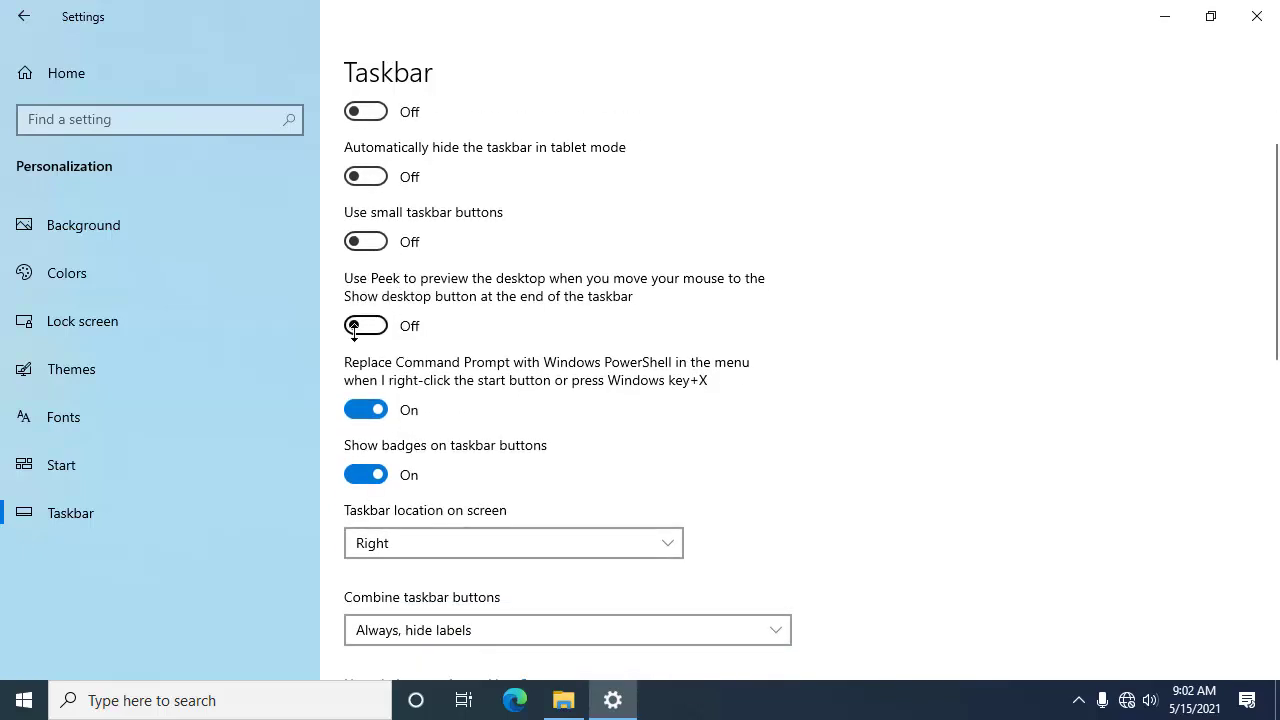
pyautogui.scroll(-4, 378, 240)
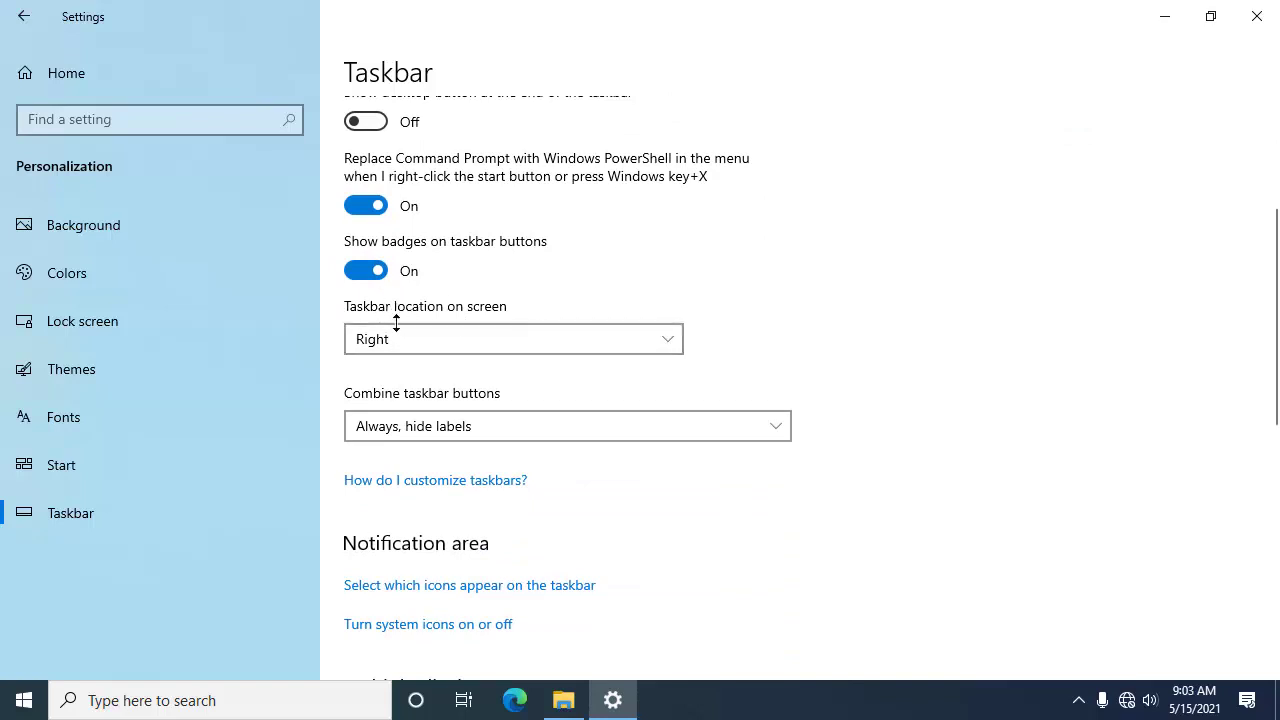
pyautogui.click(382, 268)
pyautogui.click(384, 267)
# Step: Set the taskbar location to Bottom, then Top, then Right using the location dropdown
pyautogui.click(557, 330)
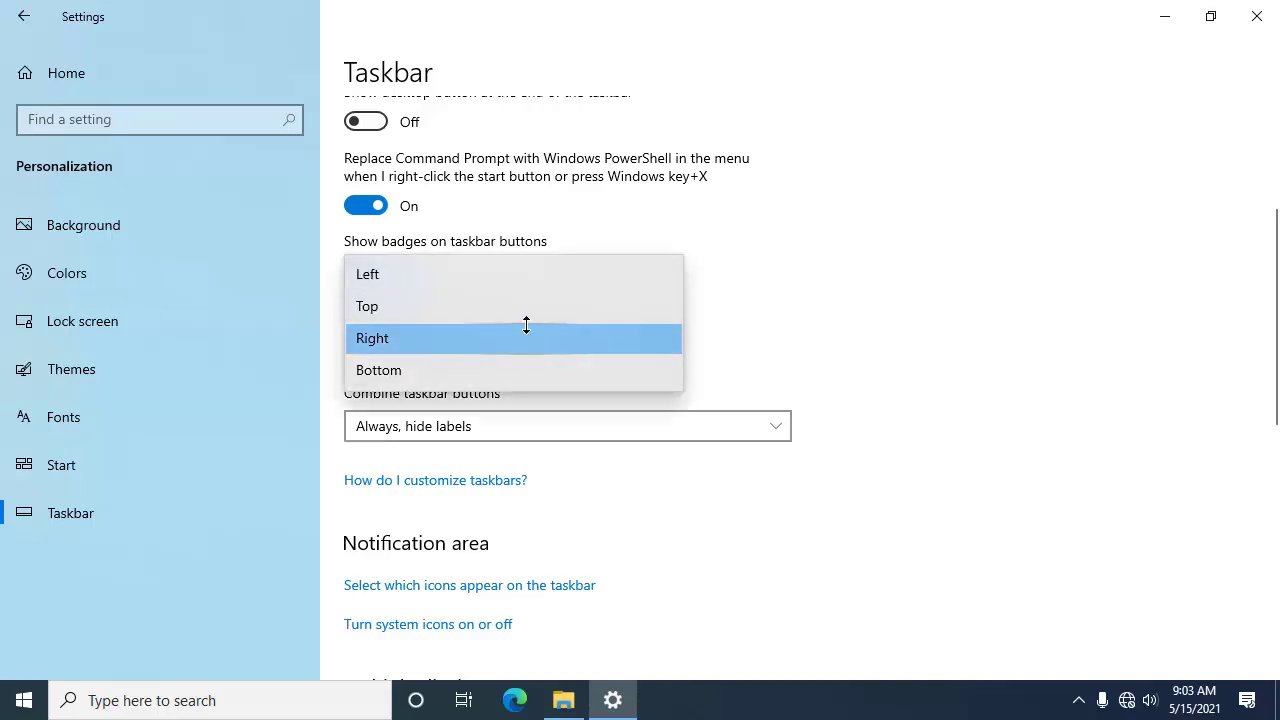
pyautogui.click(481, 369)
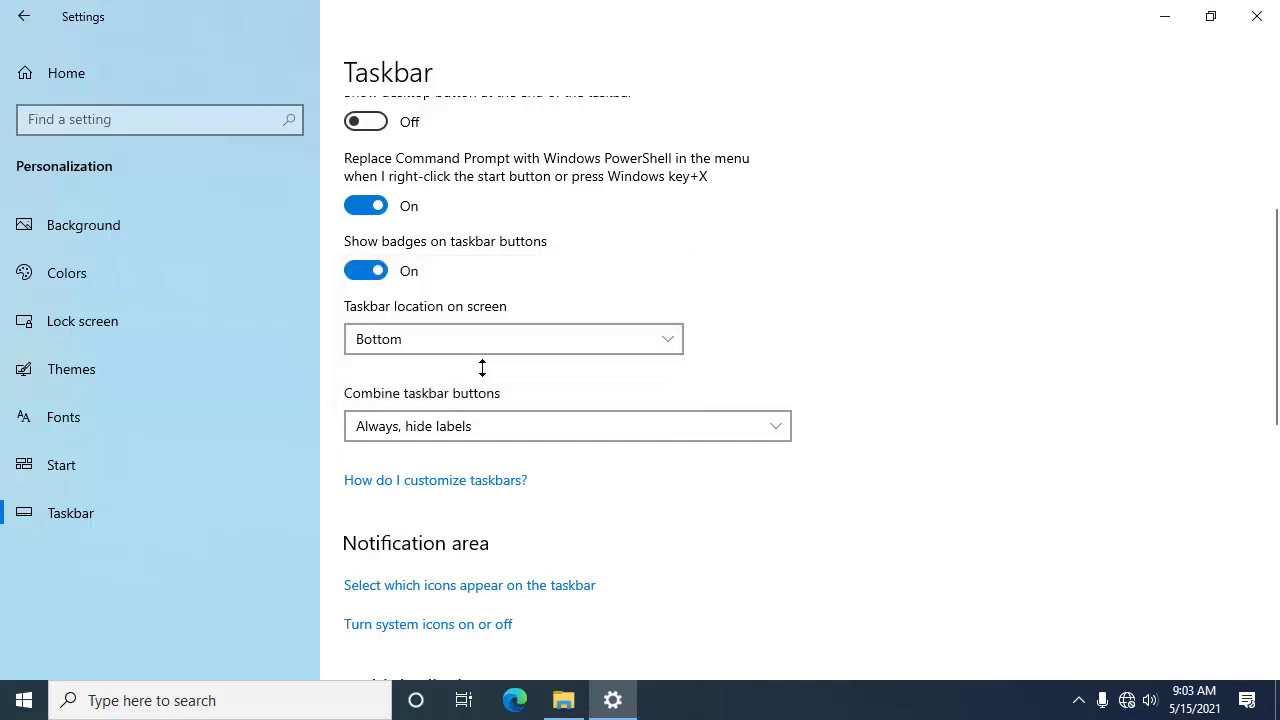
pyautogui.click(725, 697)
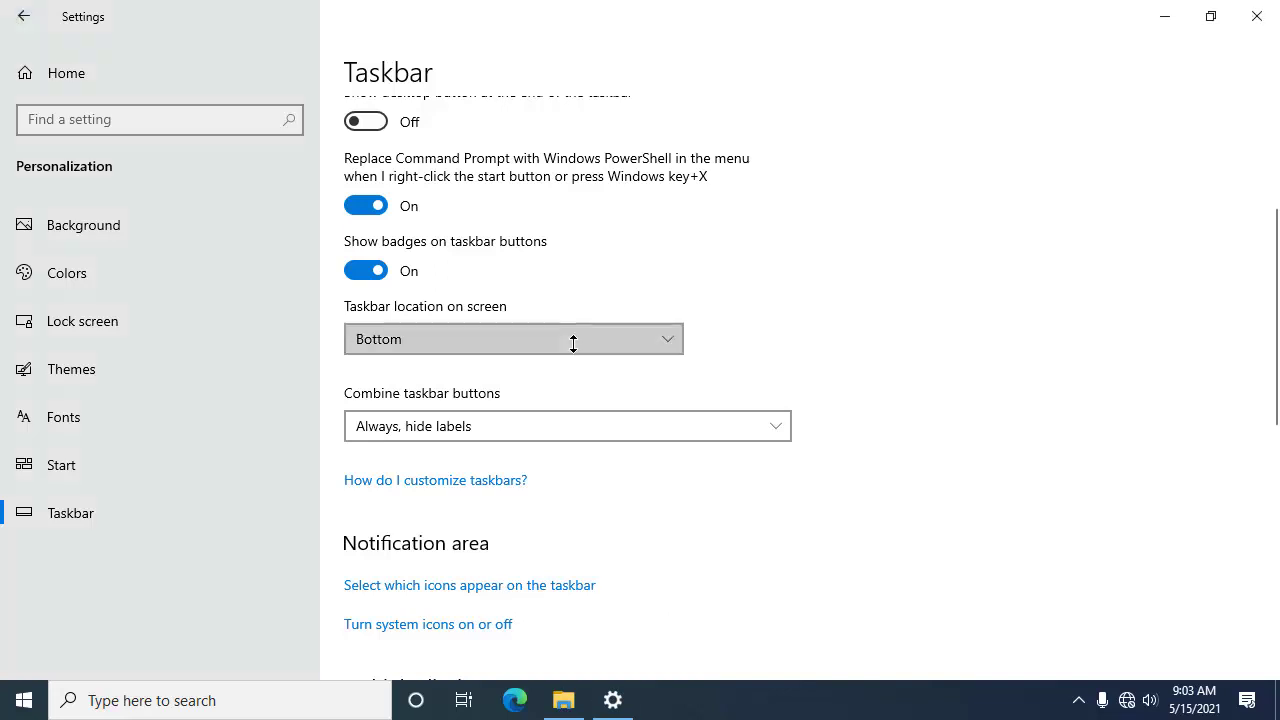
pyautogui.click(571, 341)
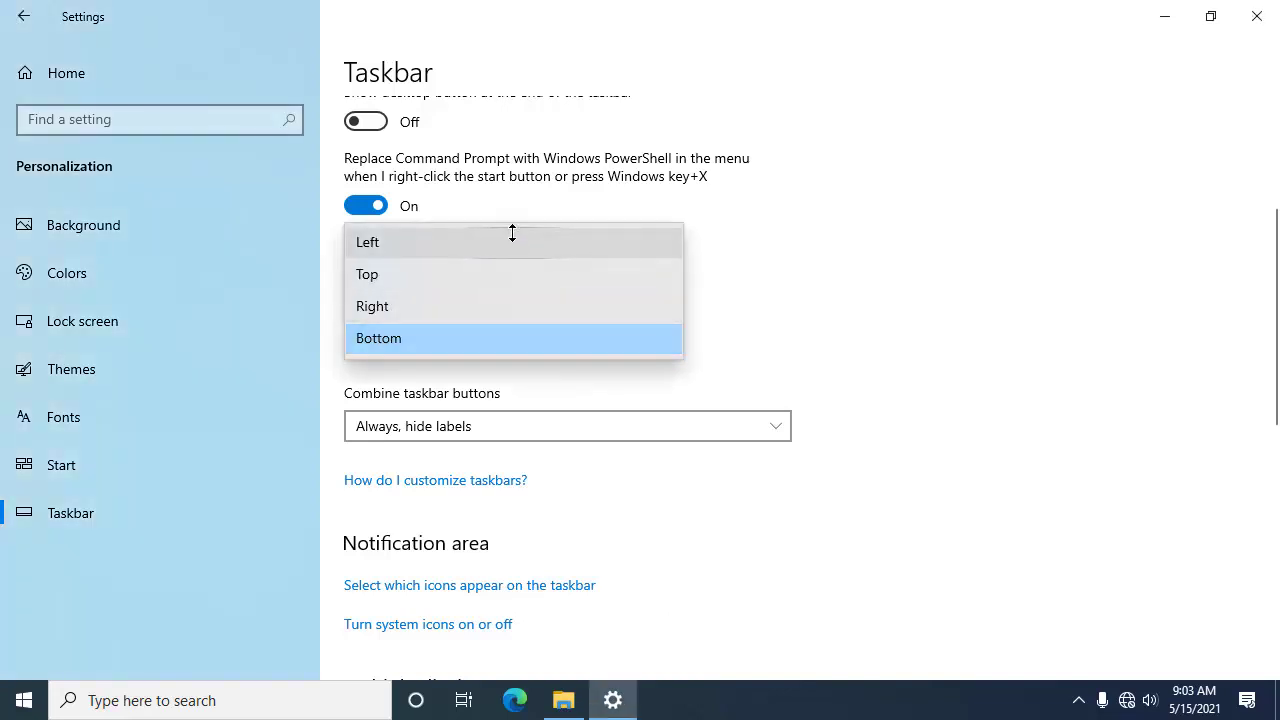
pyautogui.click(515, 272)
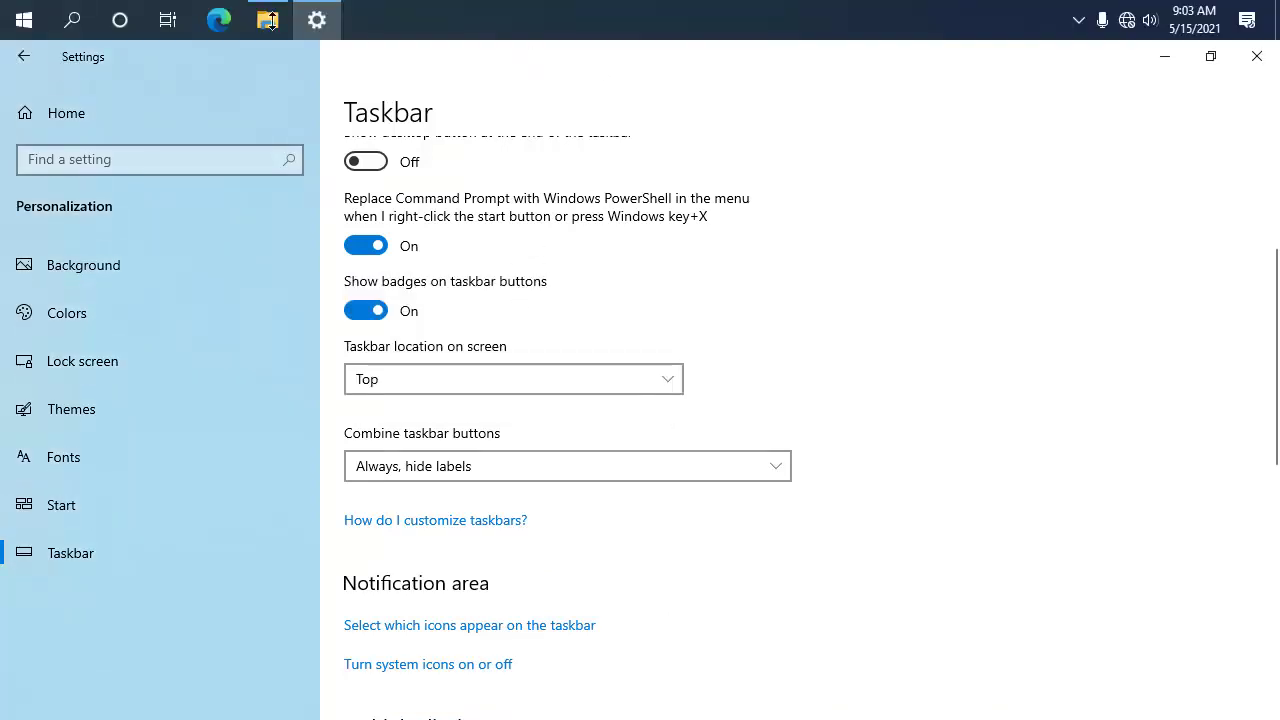
pyautogui.click(584, 376)
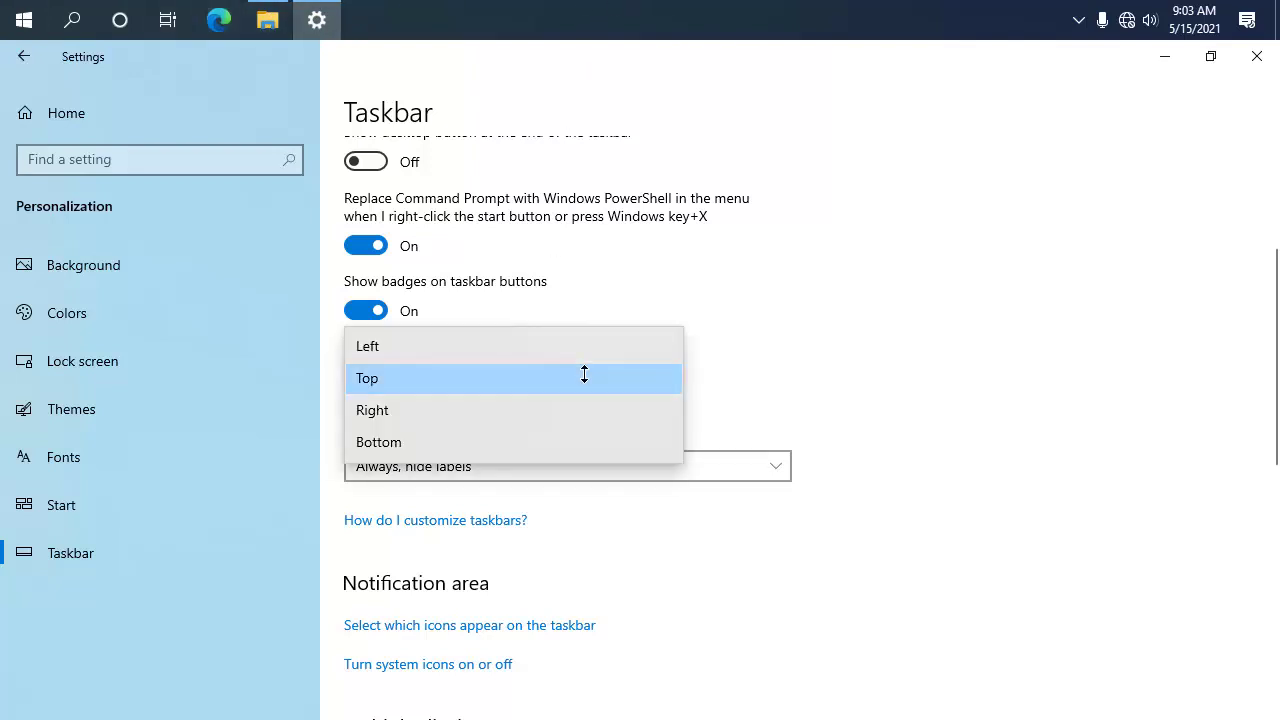
pyautogui.click(567, 411)
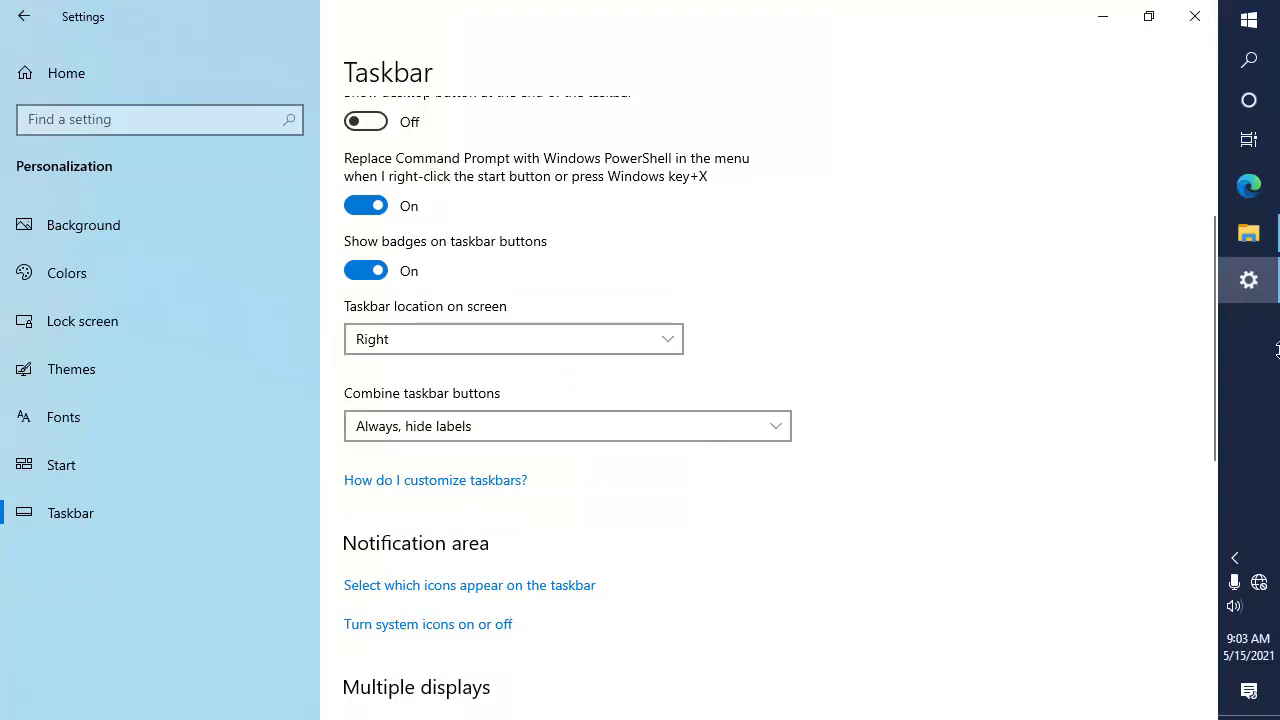
# Step: Check the Start menu, then set the taskbar location to Left and finally Bottom
pyautogui.click(1256, 26)
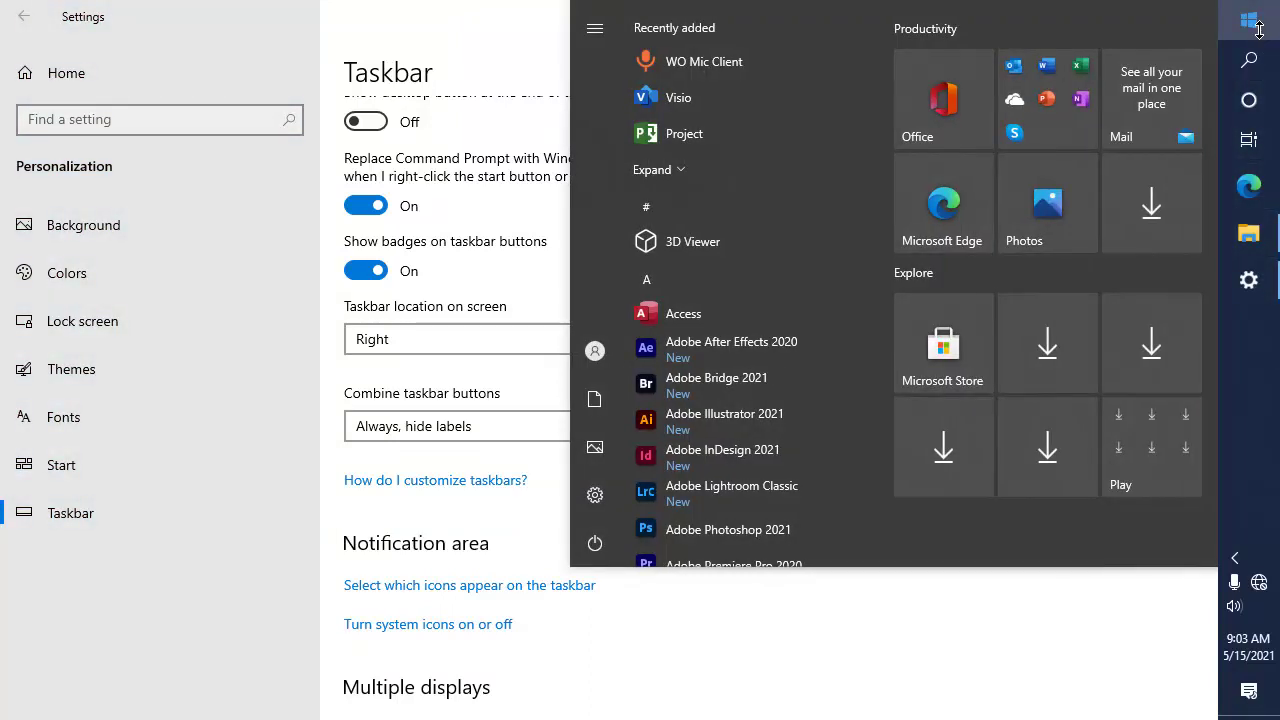
pyautogui.click(1256, 26)
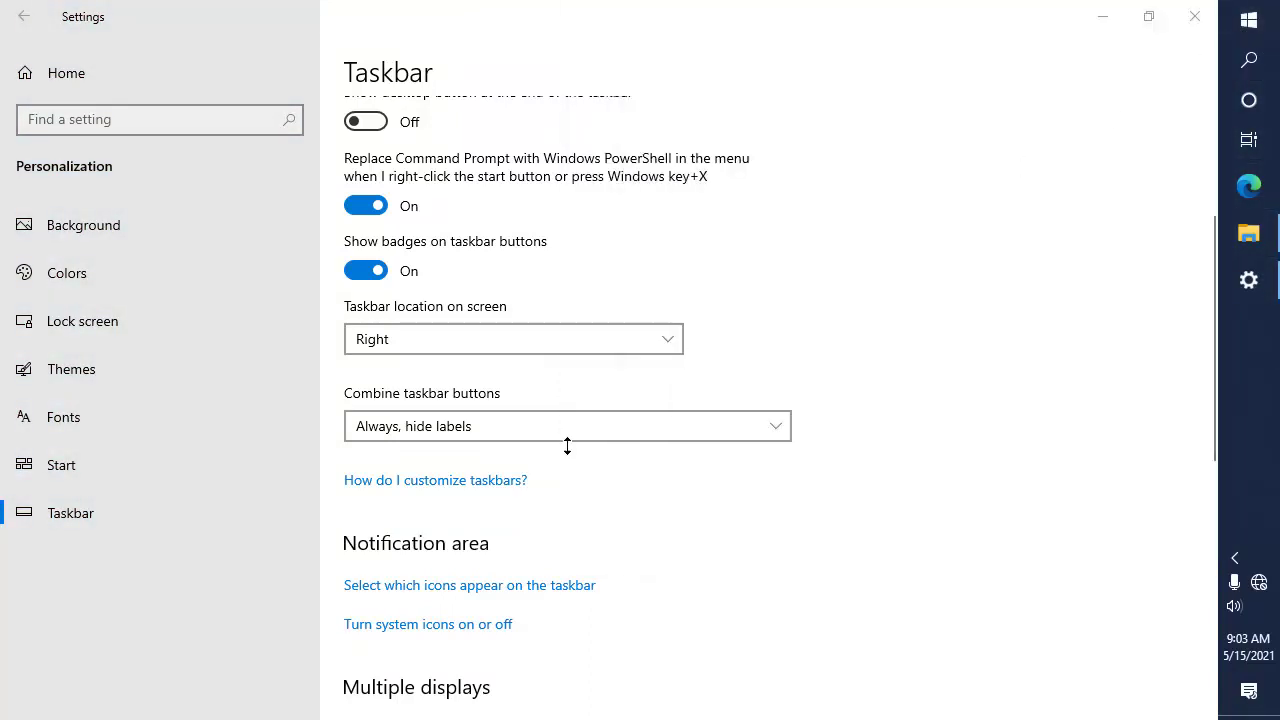
pyautogui.click(494, 337)
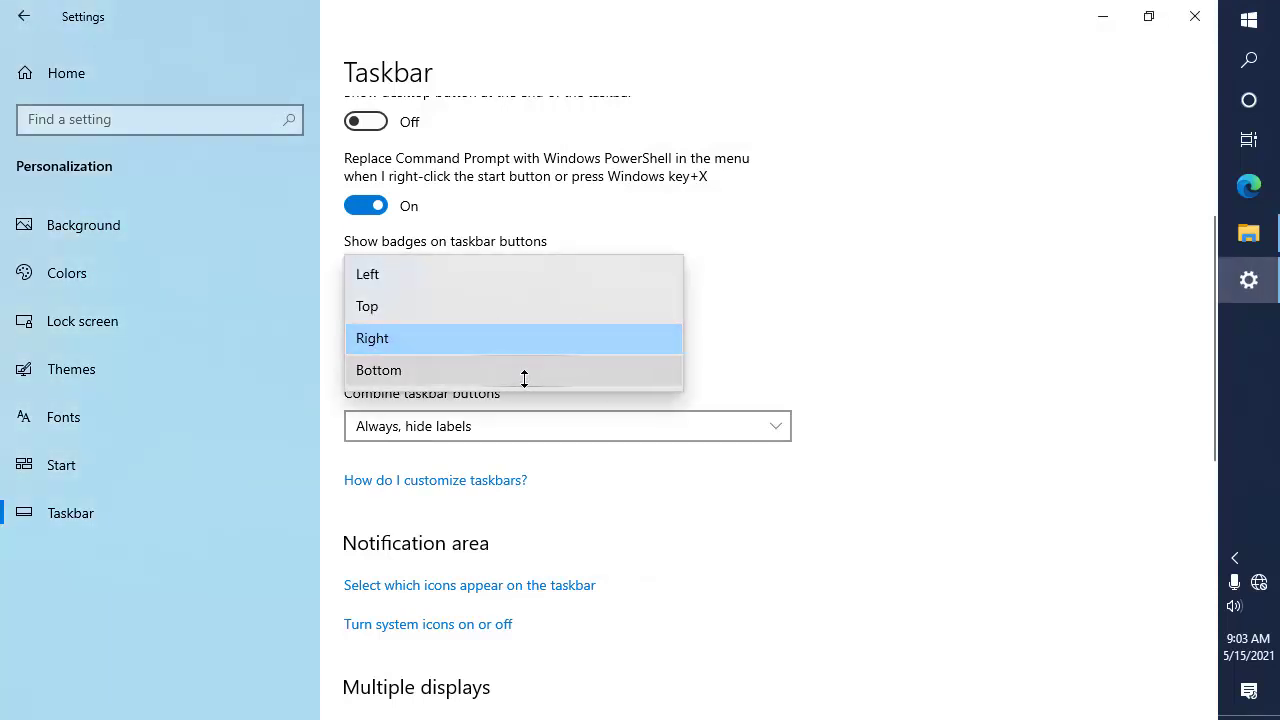
pyautogui.click(464, 284)
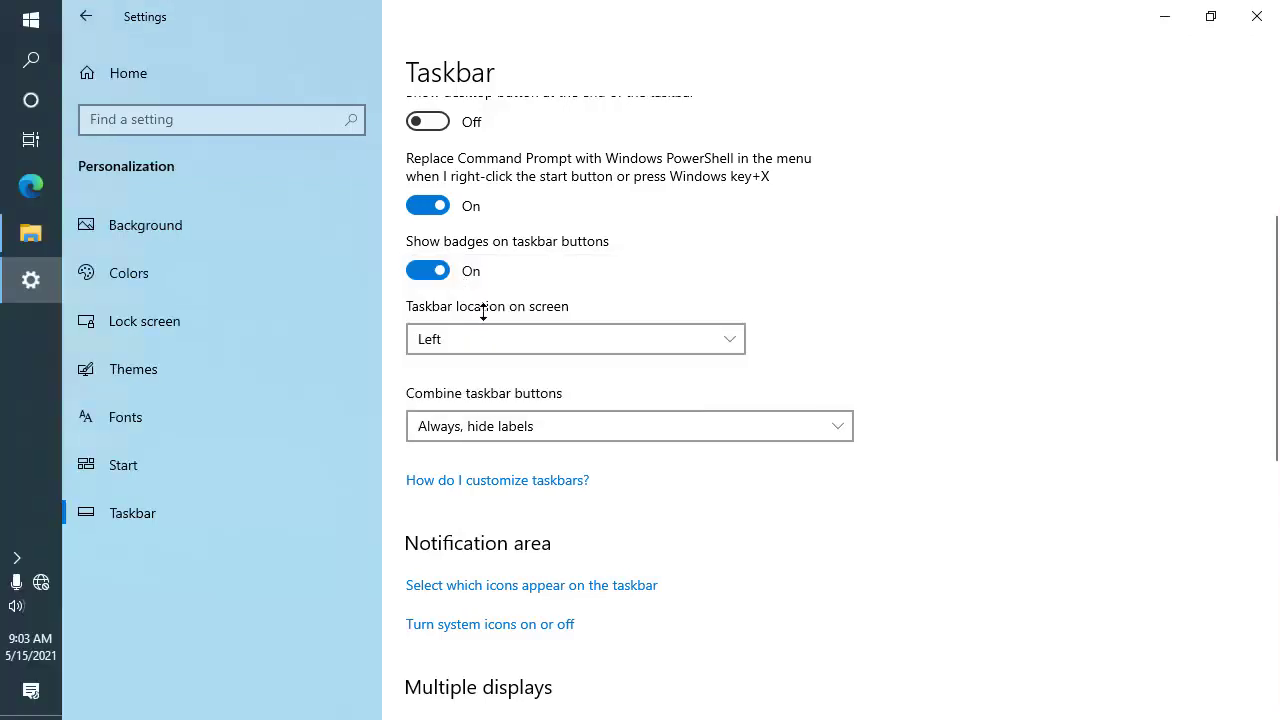
pyautogui.click(507, 339)
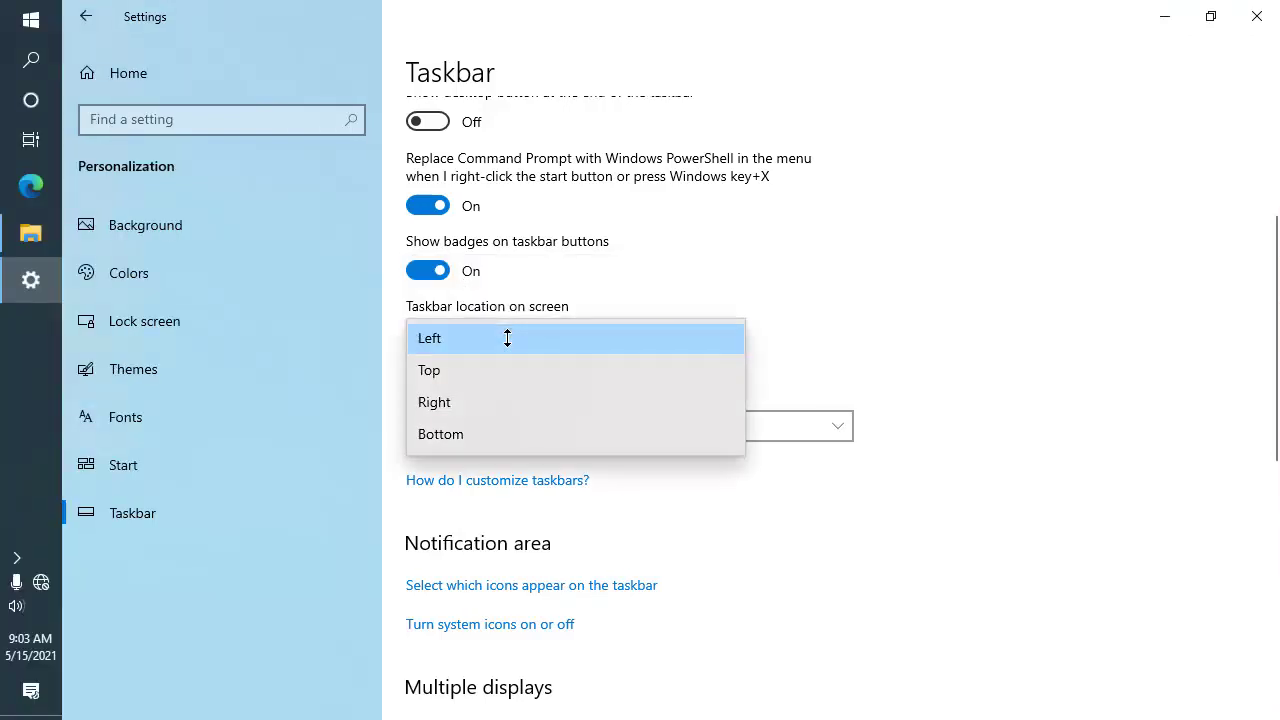
pyautogui.click(566, 446)
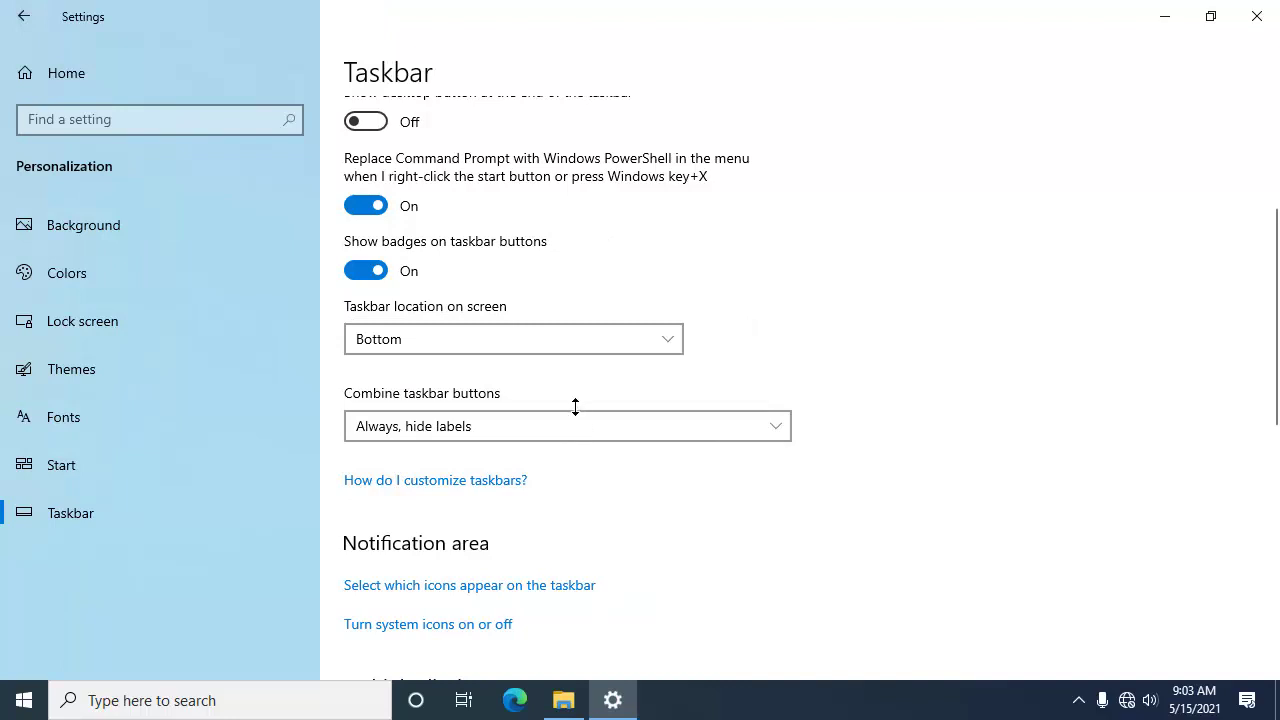
pyautogui.scroll(-2, 575, 407)
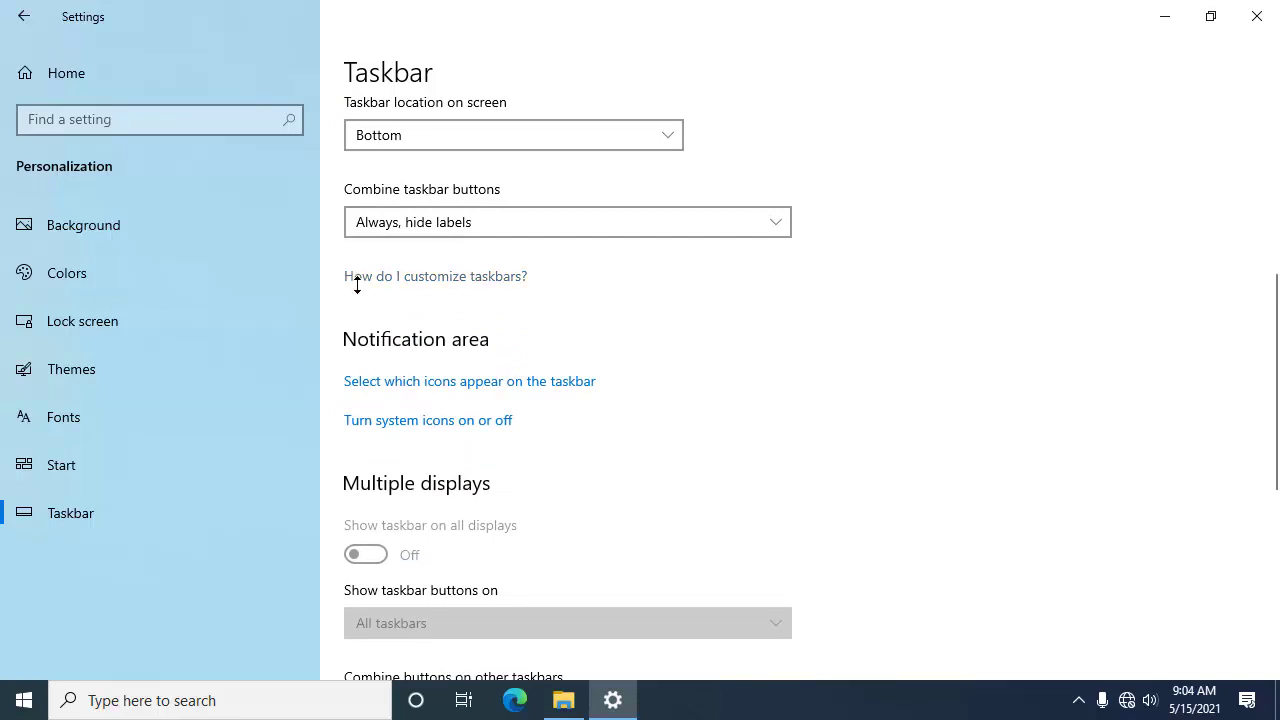
pyautogui.click(440, 280)
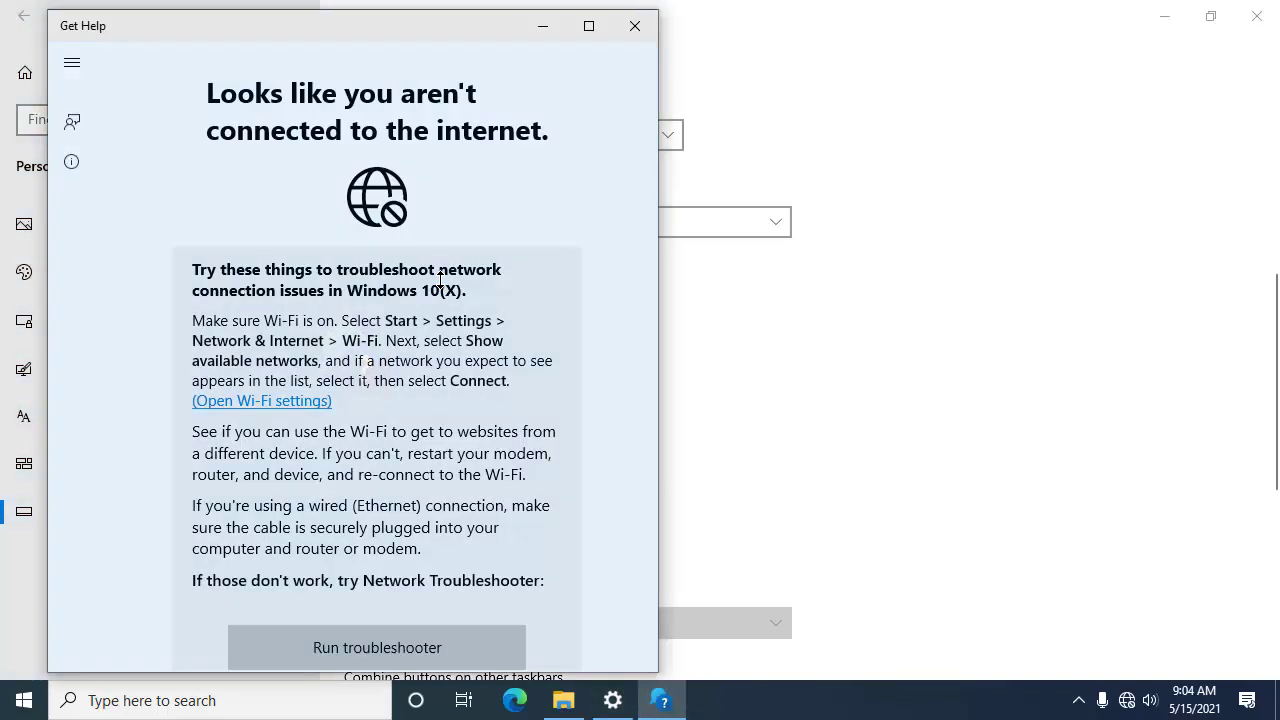
pyautogui.scroll(-1, 413, 271)
pyautogui.scroll(1, 413, 271)
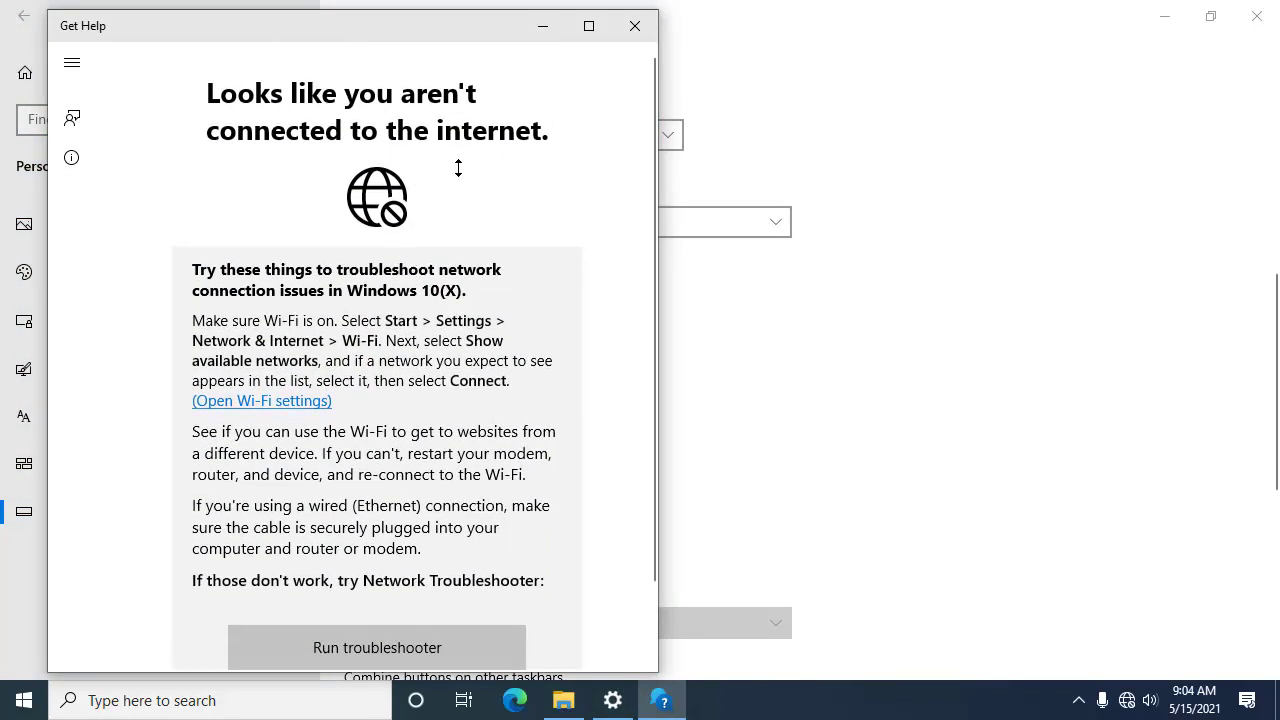
pyautogui.click(632, 26)
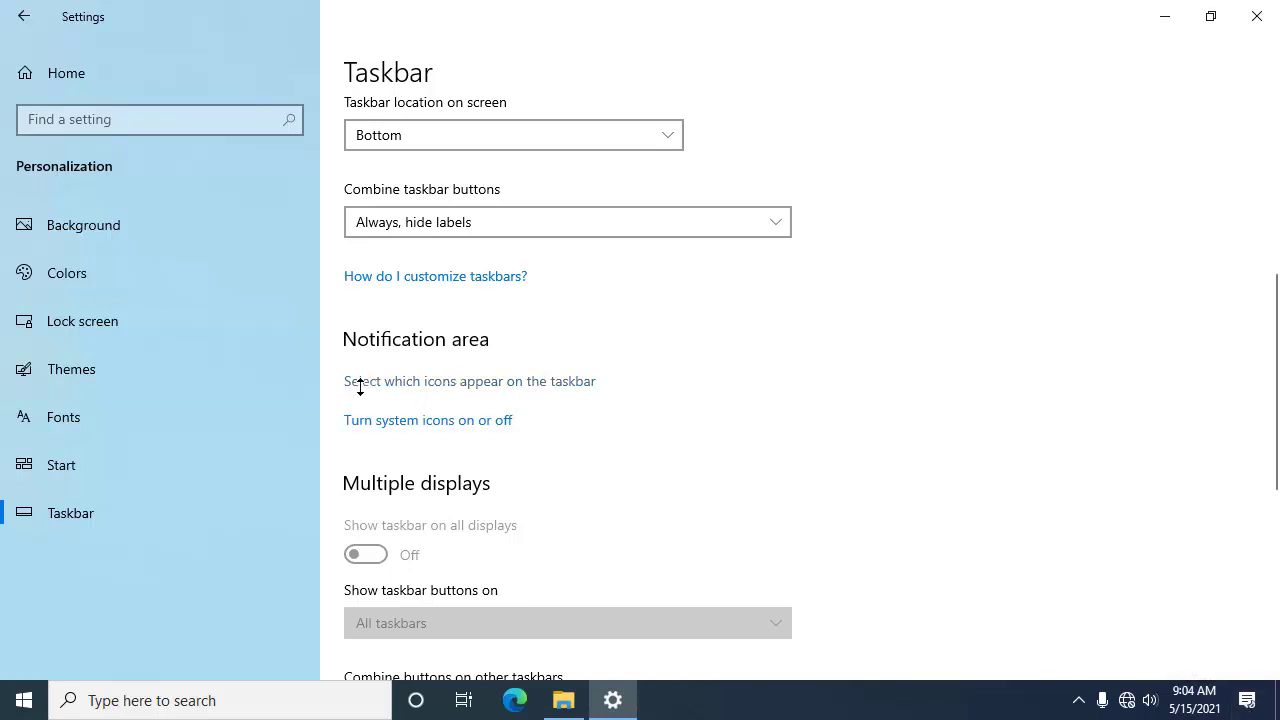
# Step: Open the 'Select which icons appear on the taskbar' page from the Notification area
pyautogui.click(403, 381)
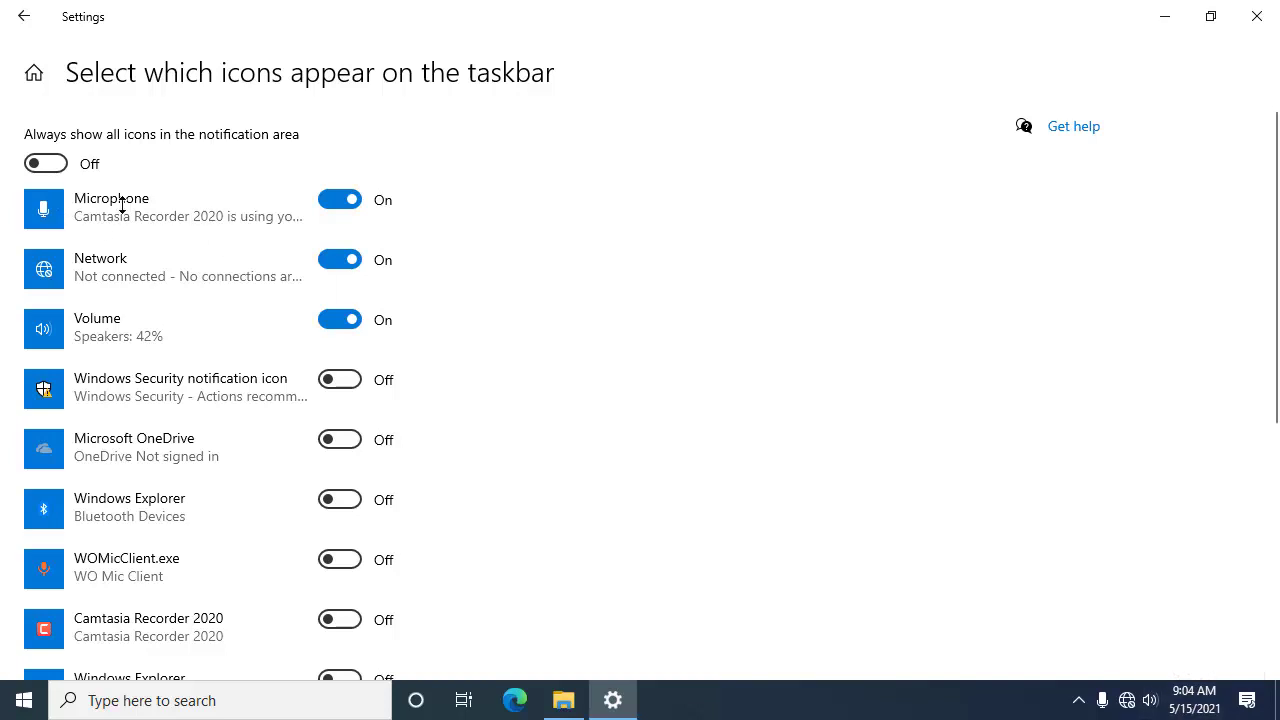
# Step: Switch the Microphone, Network and Volume taskbar icons off
pyautogui.click(352, 196)
pyautogui.moveTo(1102, 700)
pyautogui.click(342, 198)
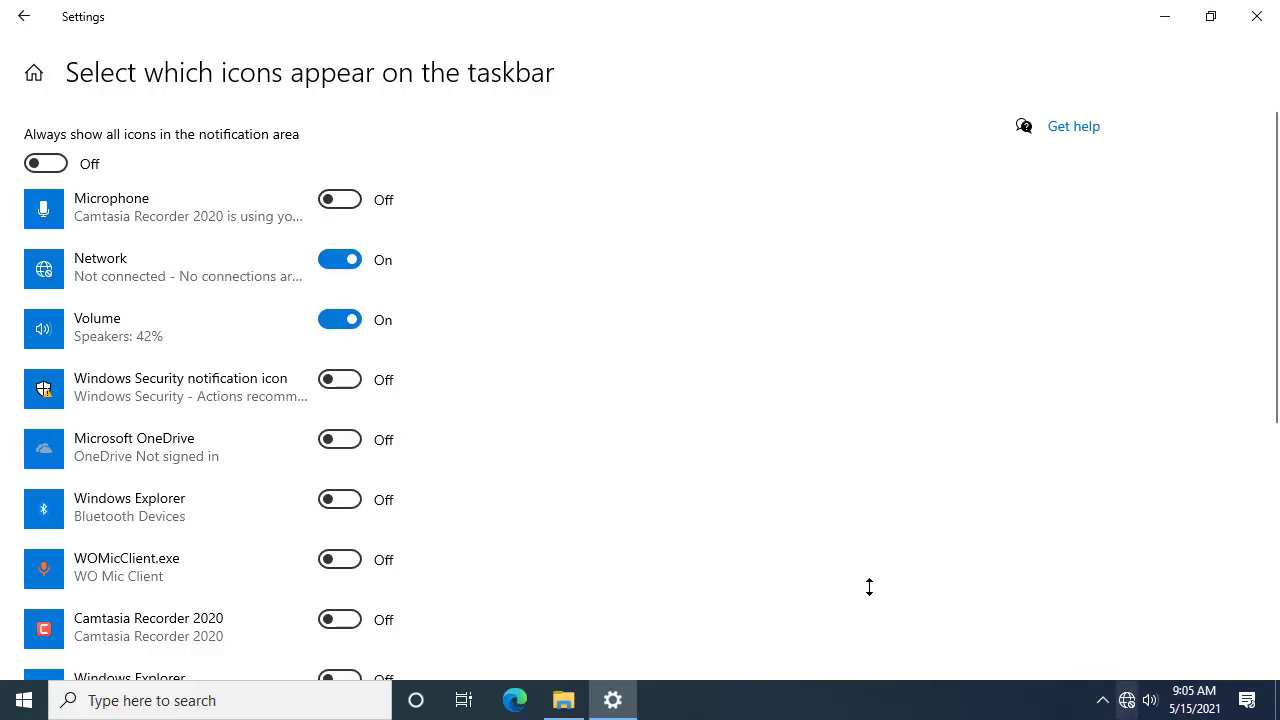
pyautogui.click(334, 260)
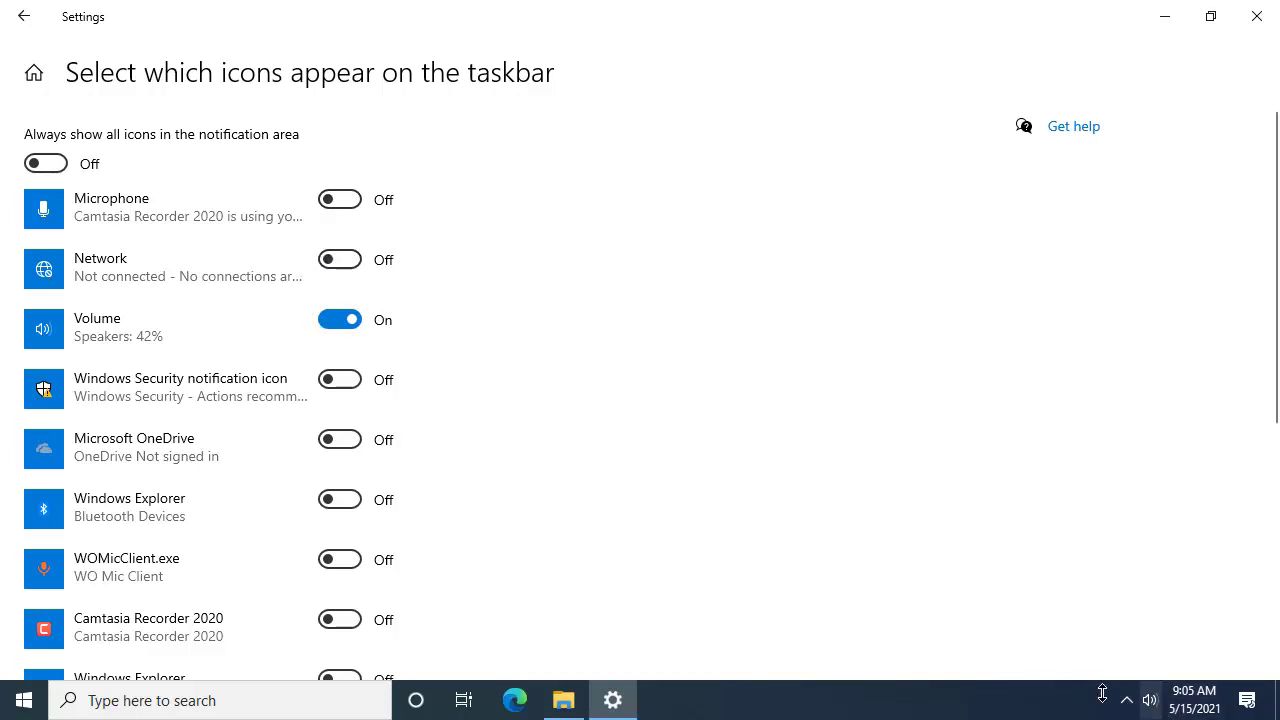
pyautogui.click(340, 325)
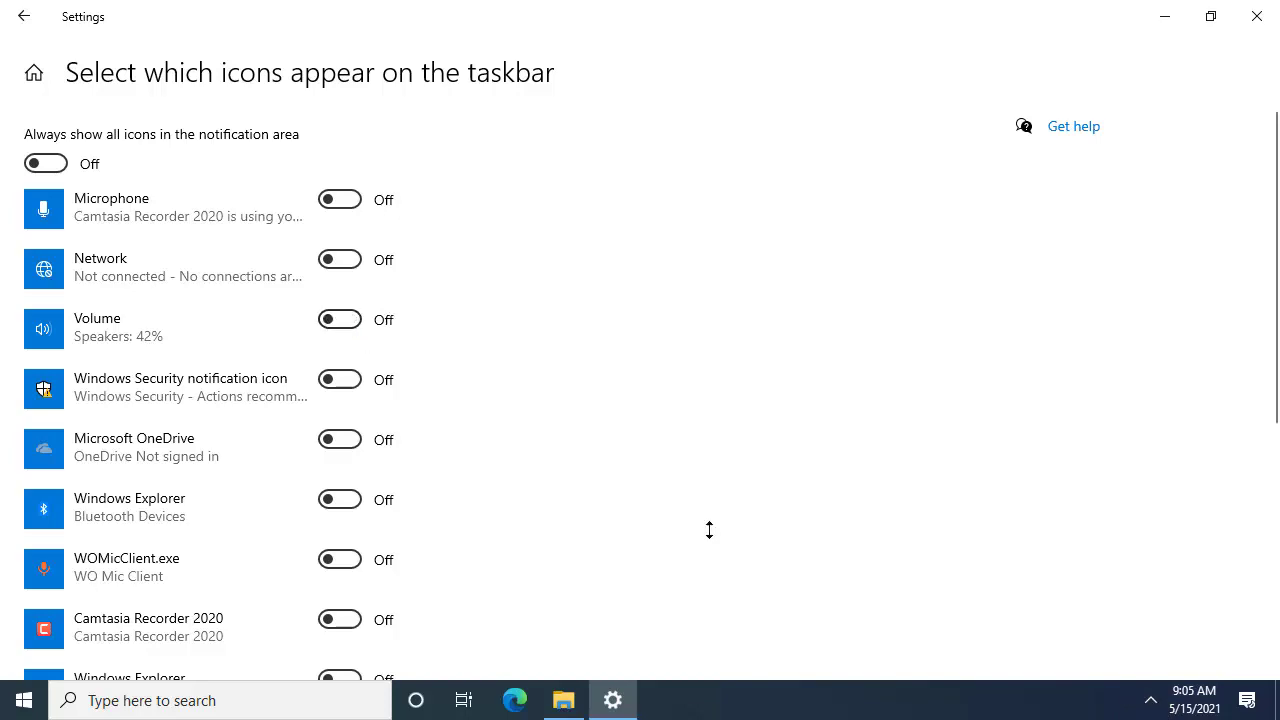
# Step: Turn Microphone and Network back on, then return to the Taskbar settings page
pyautogui.scroll(-1, 383, 400)
pyautogui.scroll(-4, 383, 400)
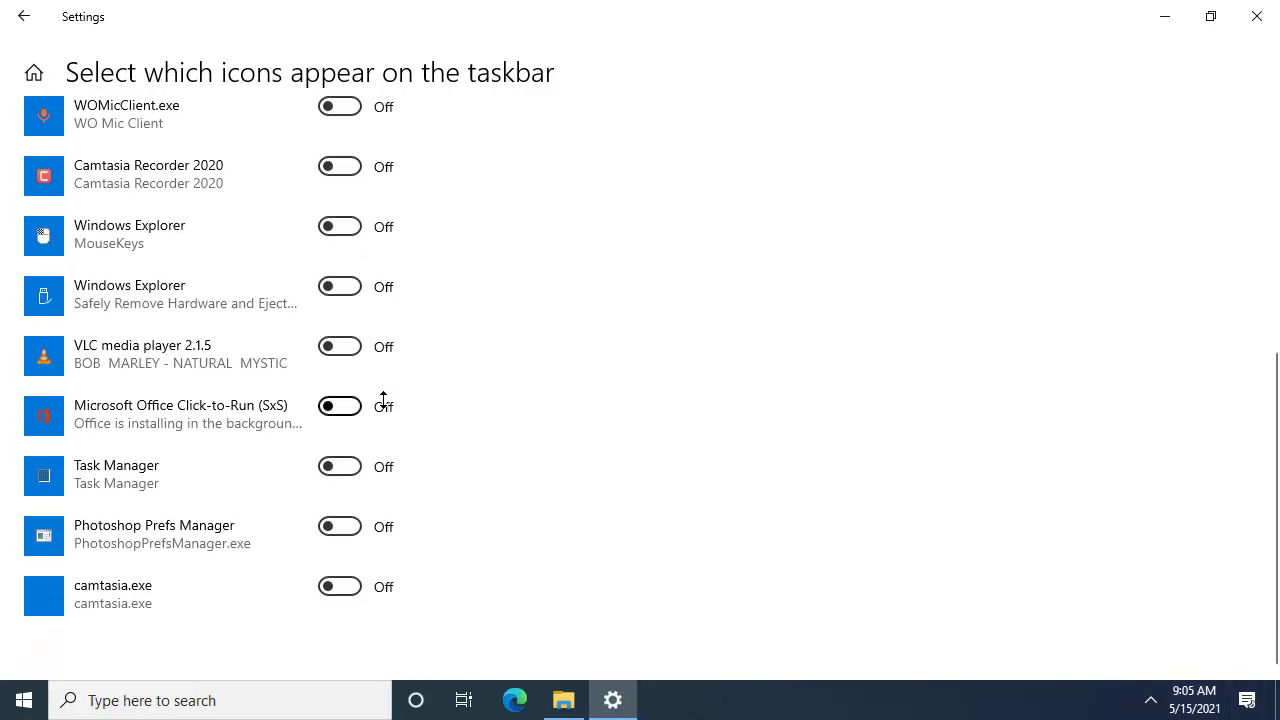
pyautogui.scroll(4, 383, 400)
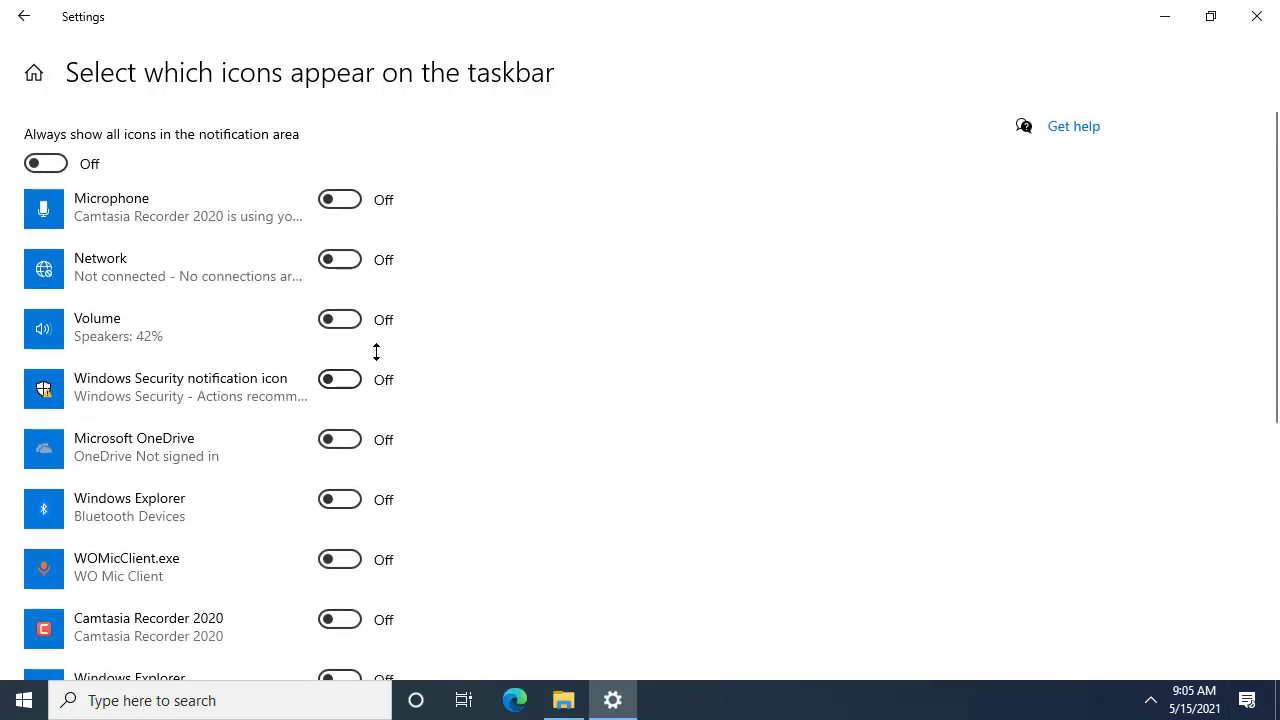
pyautogui.click(335, 199)
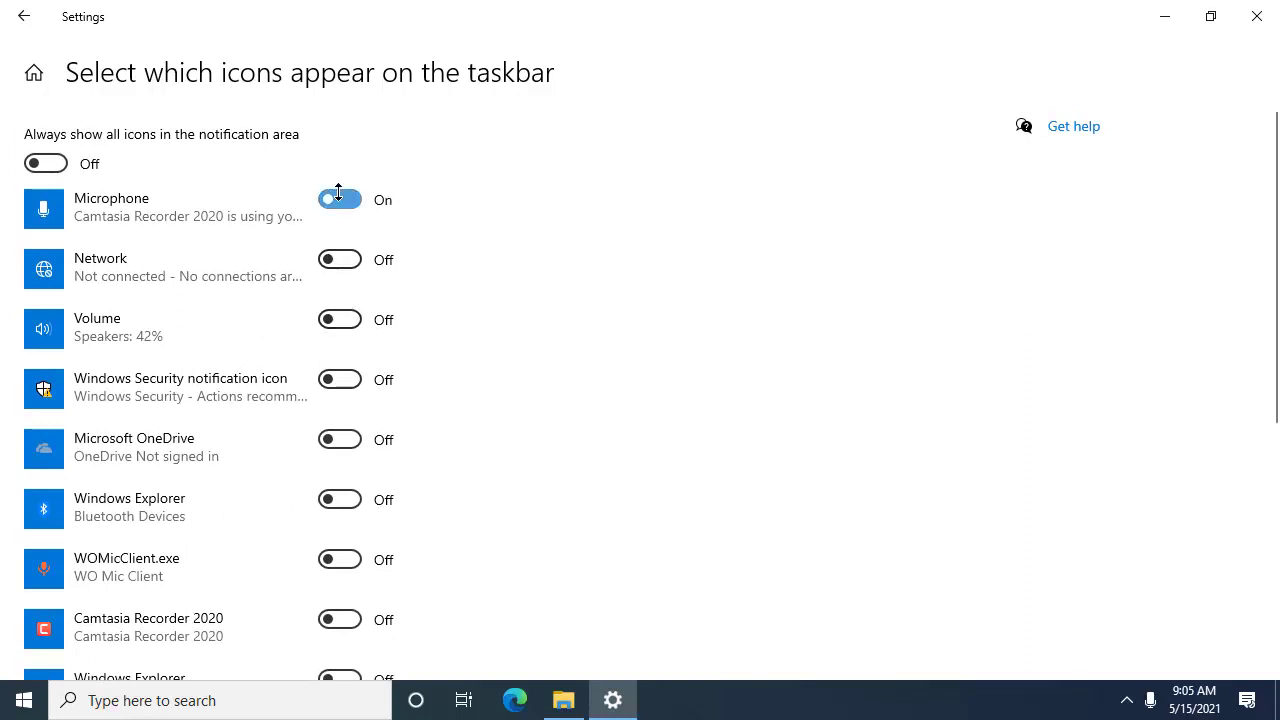
pyautogui.click(341, 260)
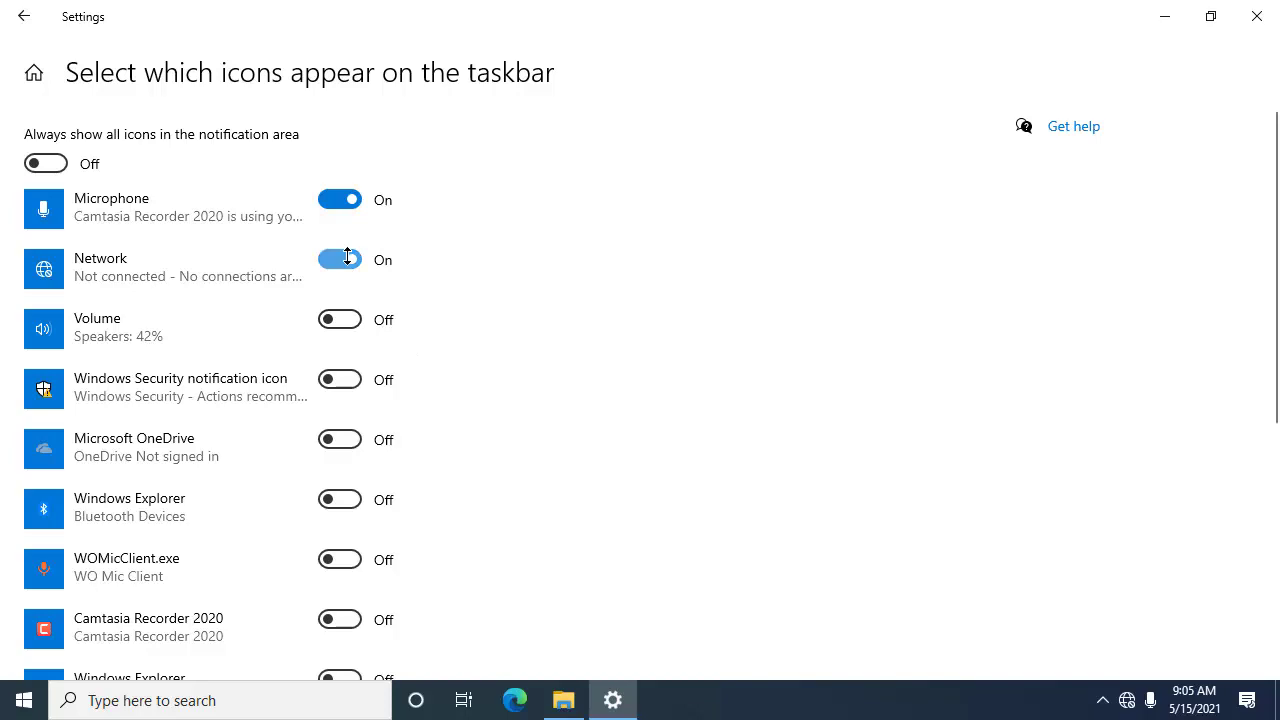
pyautogui.click(13, 16)
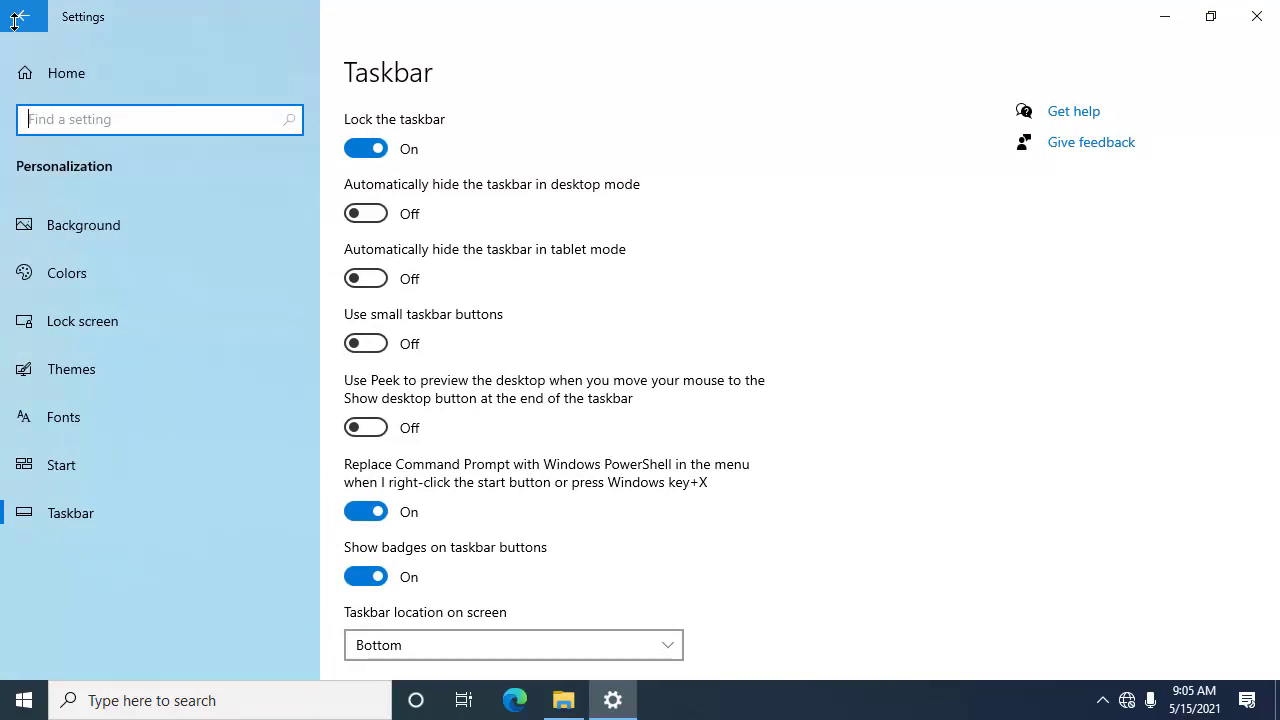
# Step: Open the 'Turn system icons on or off' page under Notification area
pyautogui.scroll(-5, 517, 420)
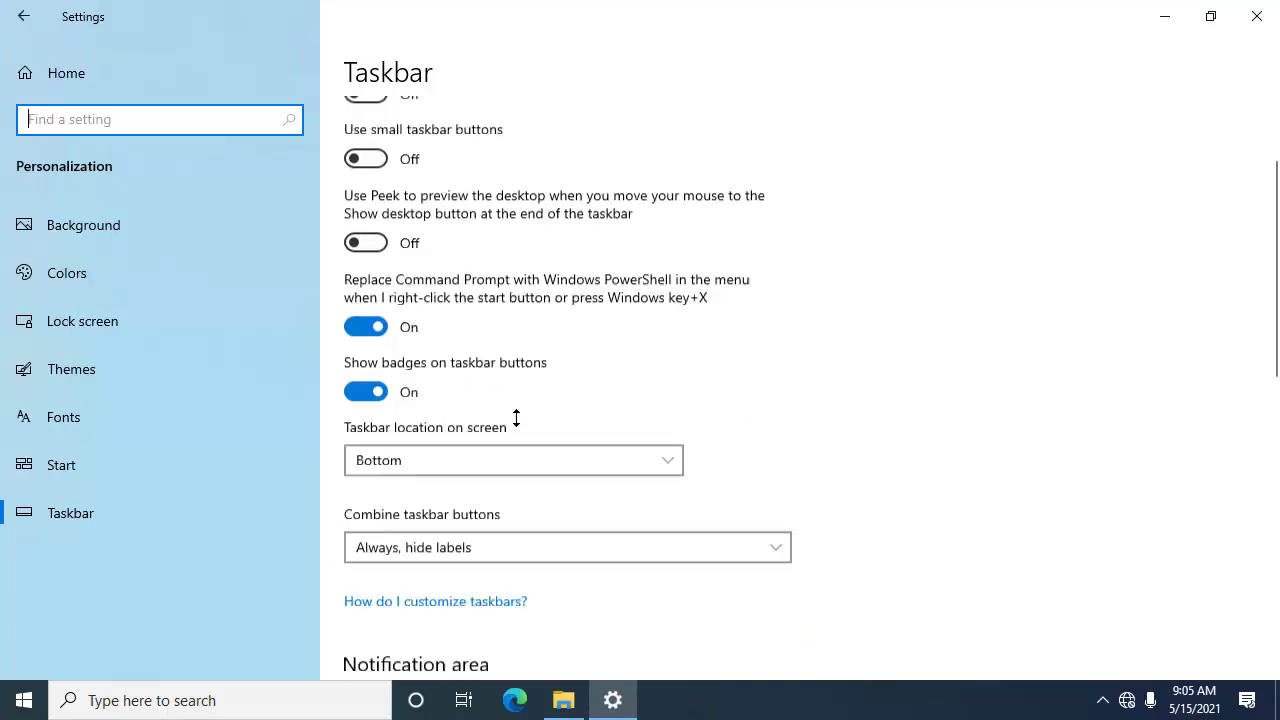
pyautogui.scroll(-2, 517, 422)
pyautogui.scroll(3, 518, 422)
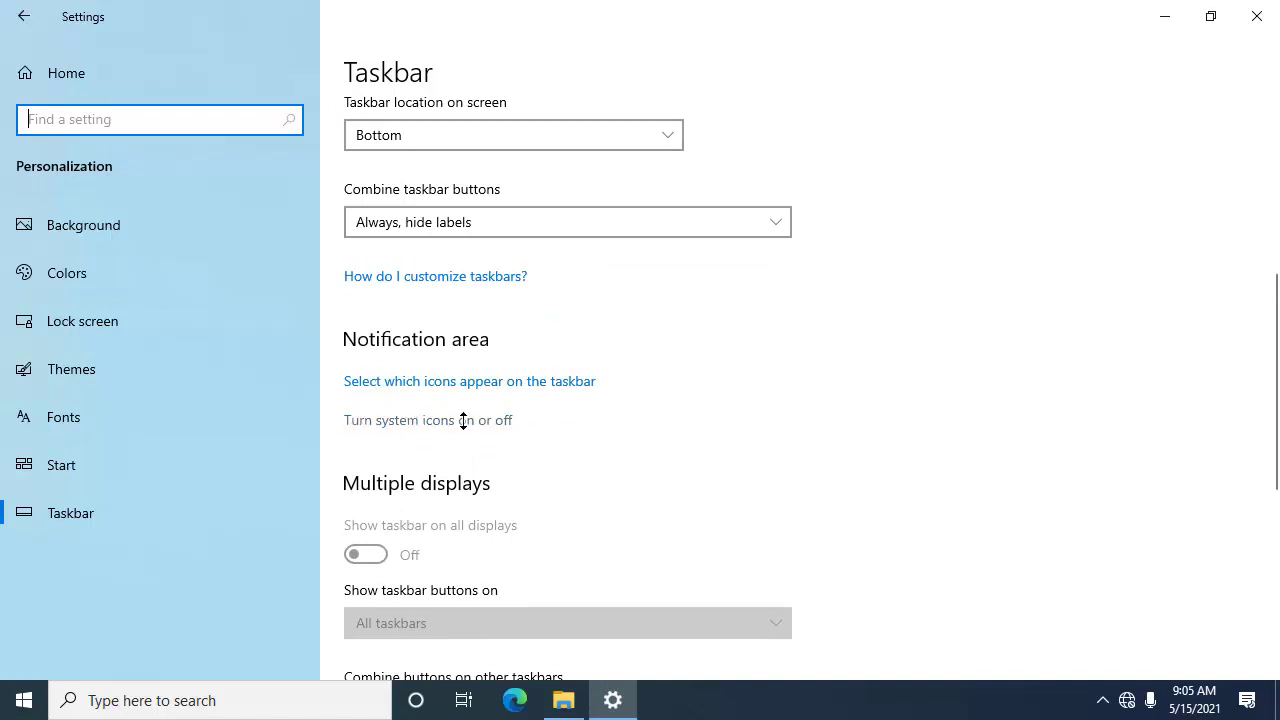
pyautogui.click(498, 421)
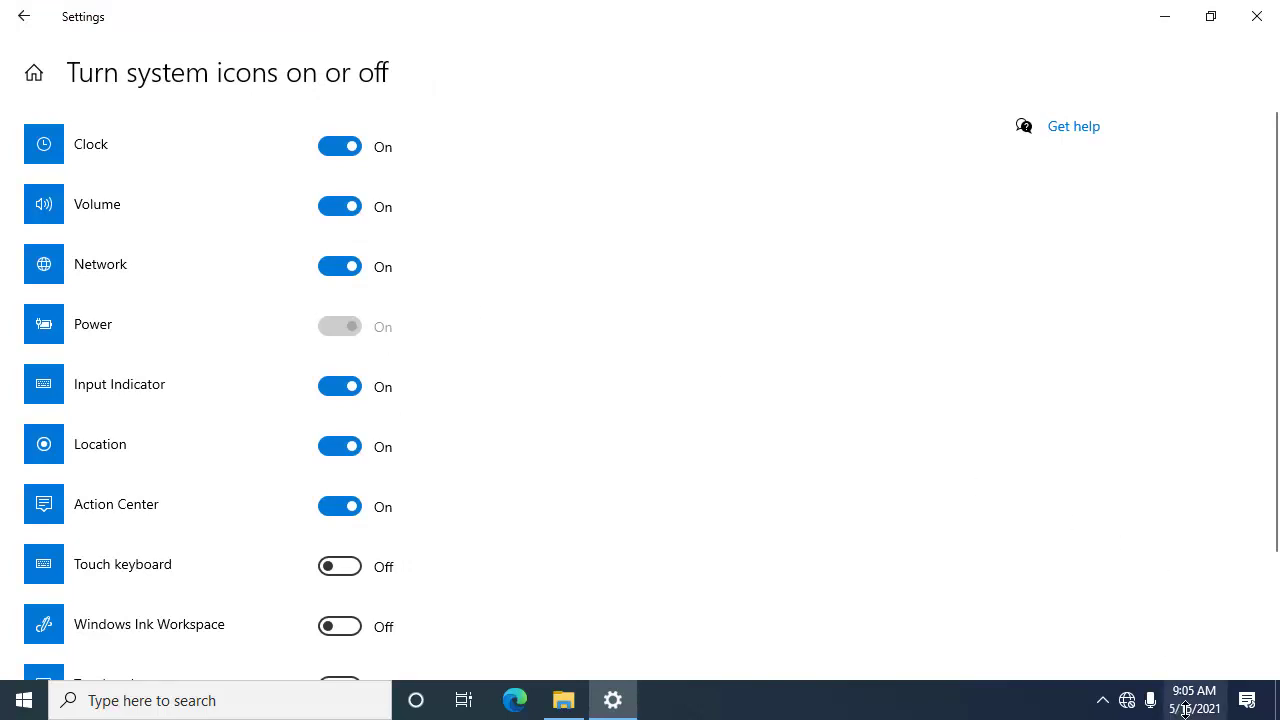
# Step: Switch the Clock, Volume, Network and Action Center system icons off
pyautogui.moveTo(1183, 700)
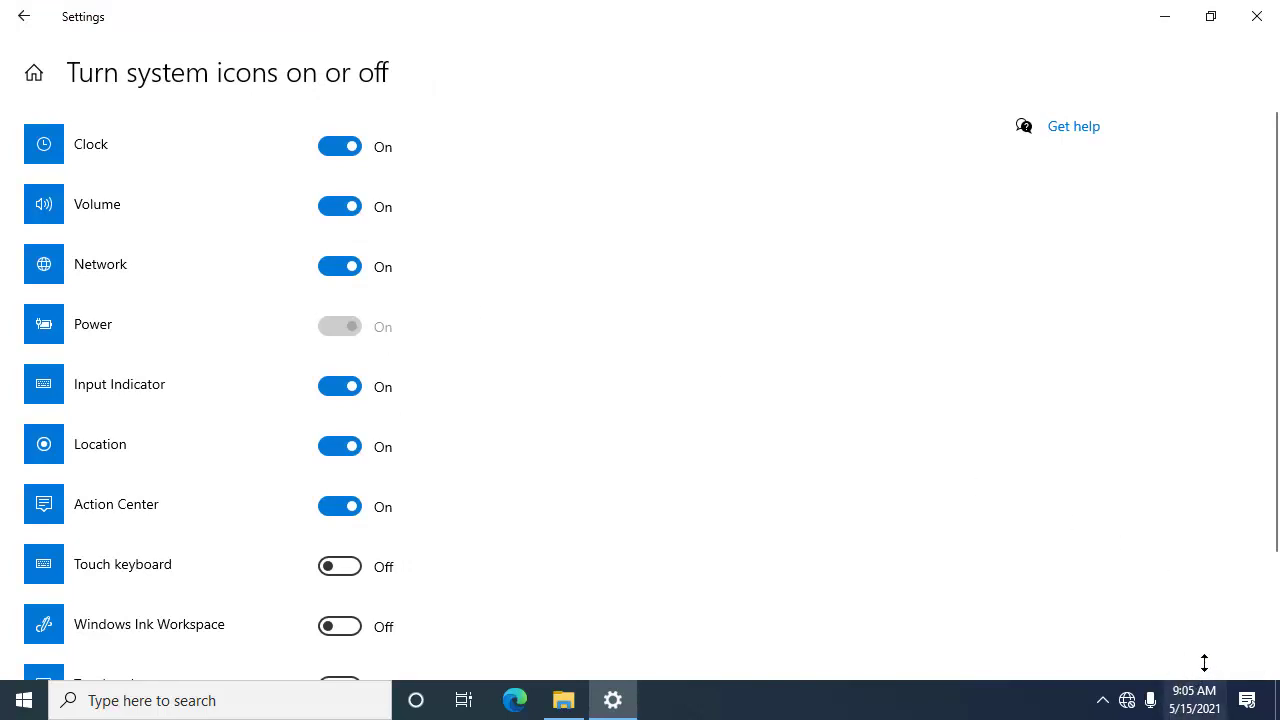
pyautogui.click(348, 145)
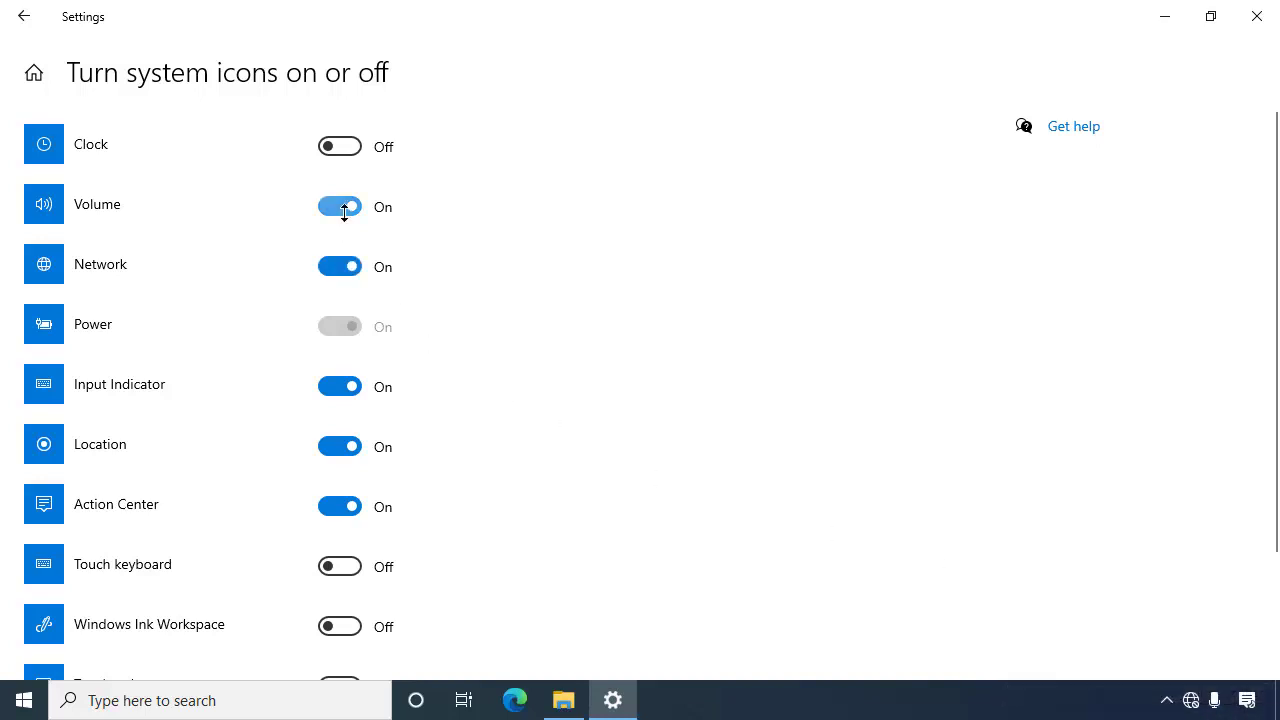
pyautogui.click(347, 207)
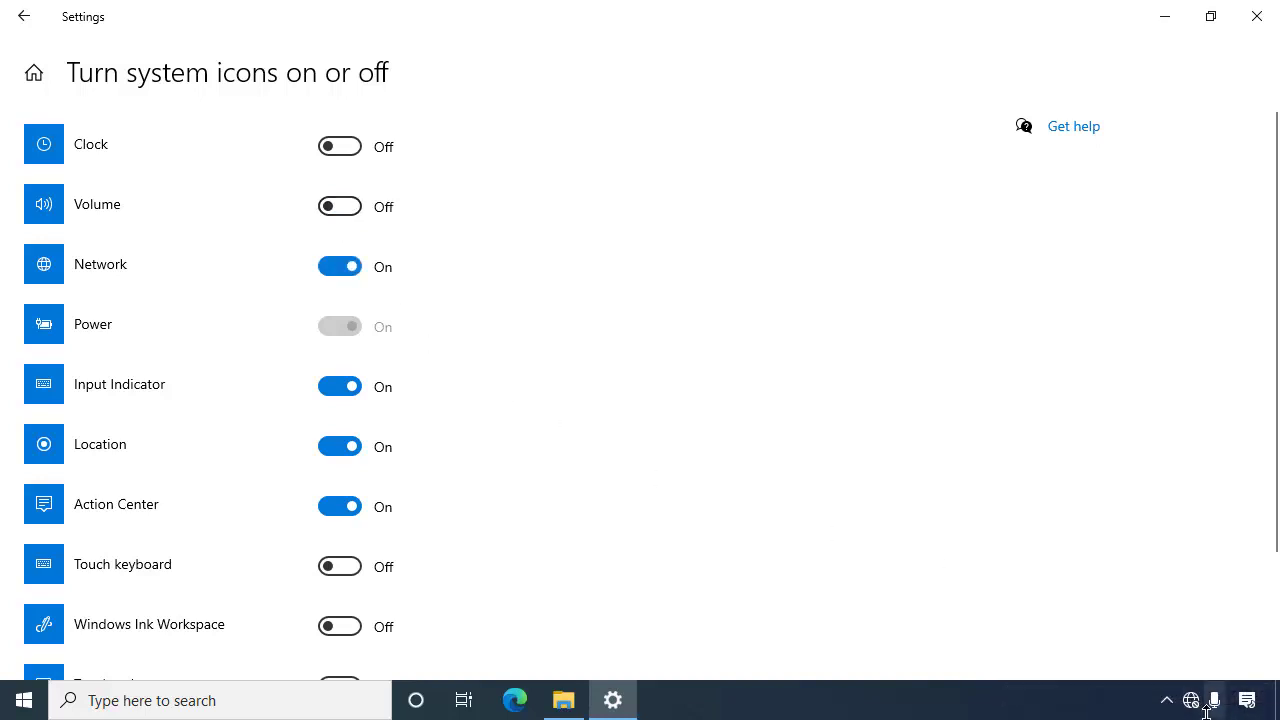
pyautogui.click(352, 268)
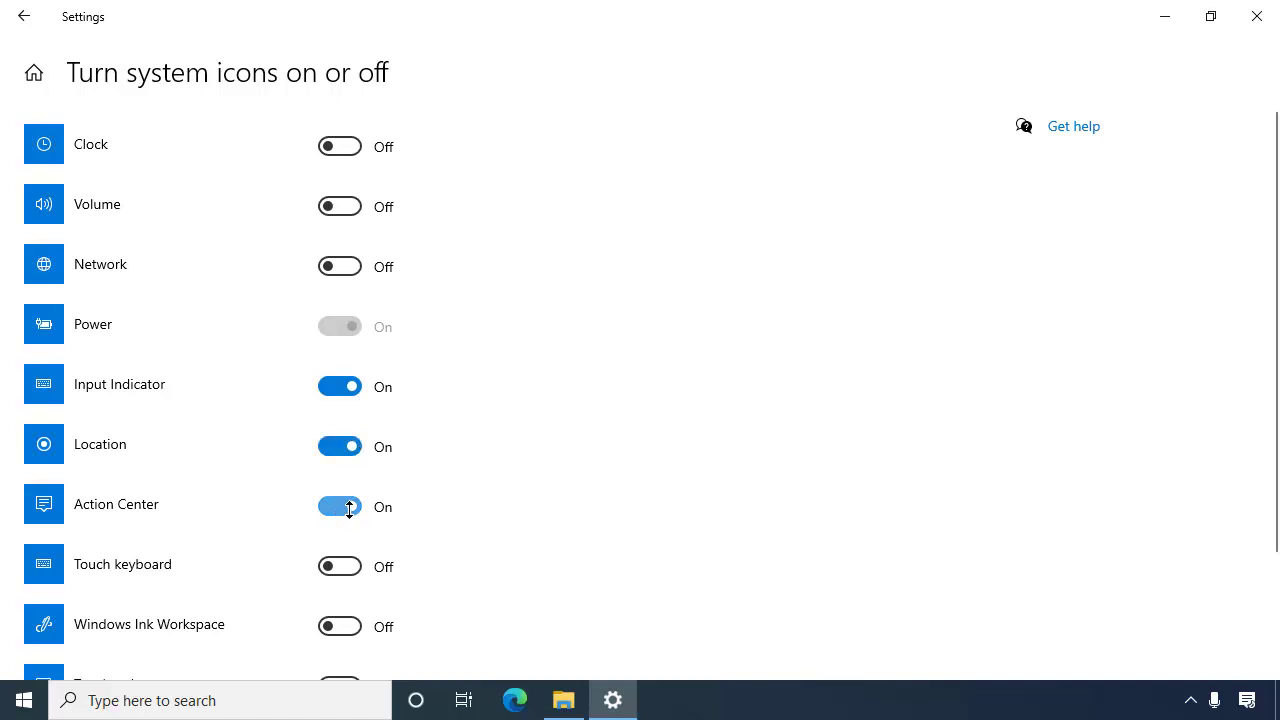
pyautogui.click(349, 507)
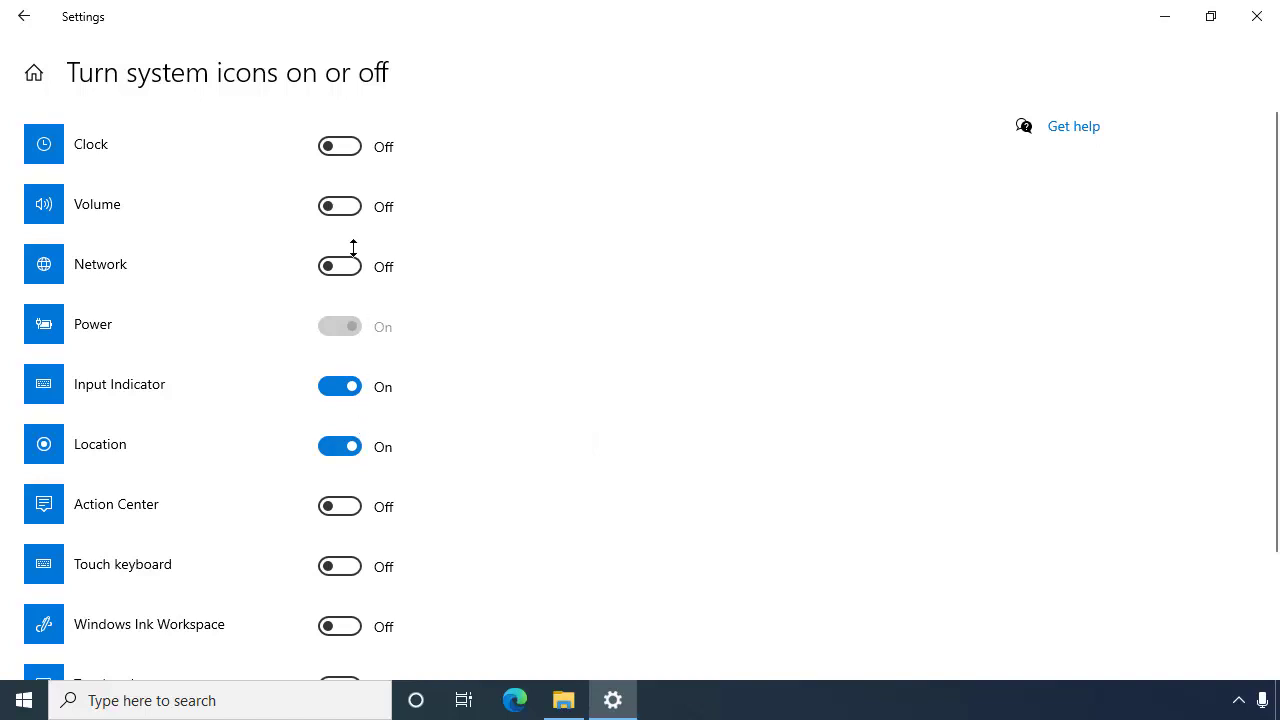
# Step: Turn Clock, Volume and Network back on, switch Microphone off, and return to Taskbar settings
pyautogui.click(326, 137)
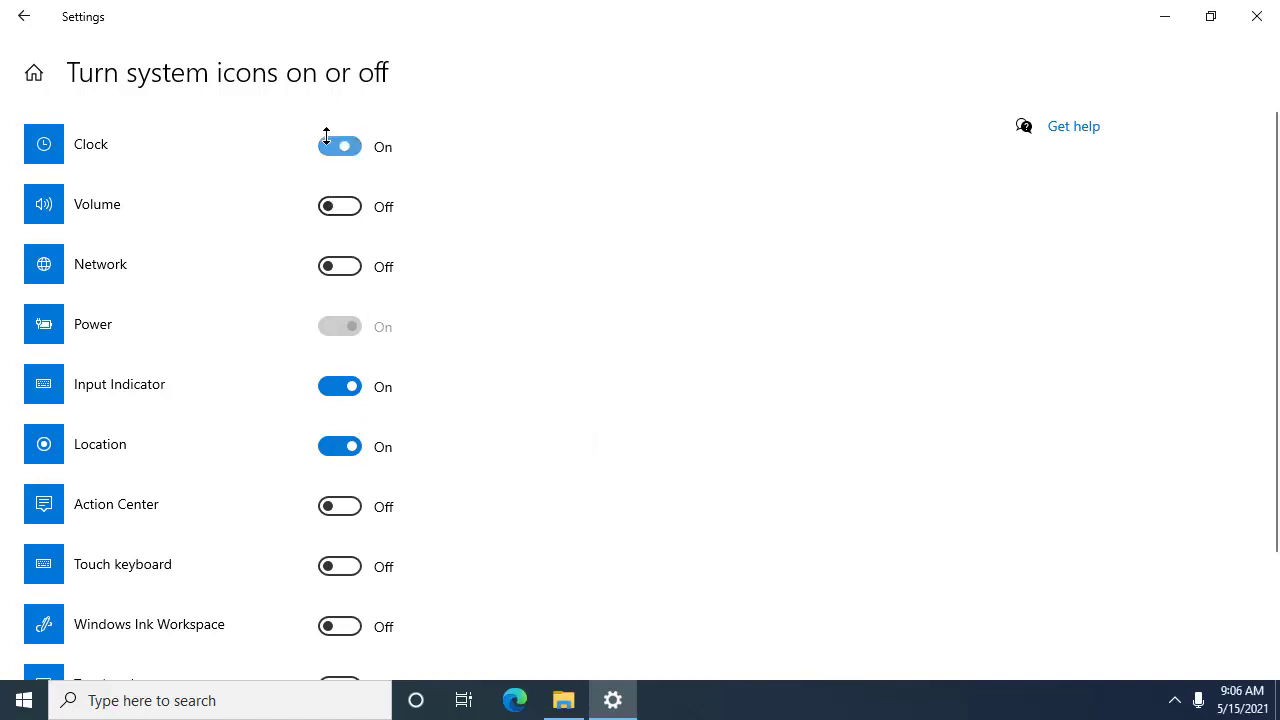
pyautogui.click(340, 206)
pyautogui.click(352, 266)
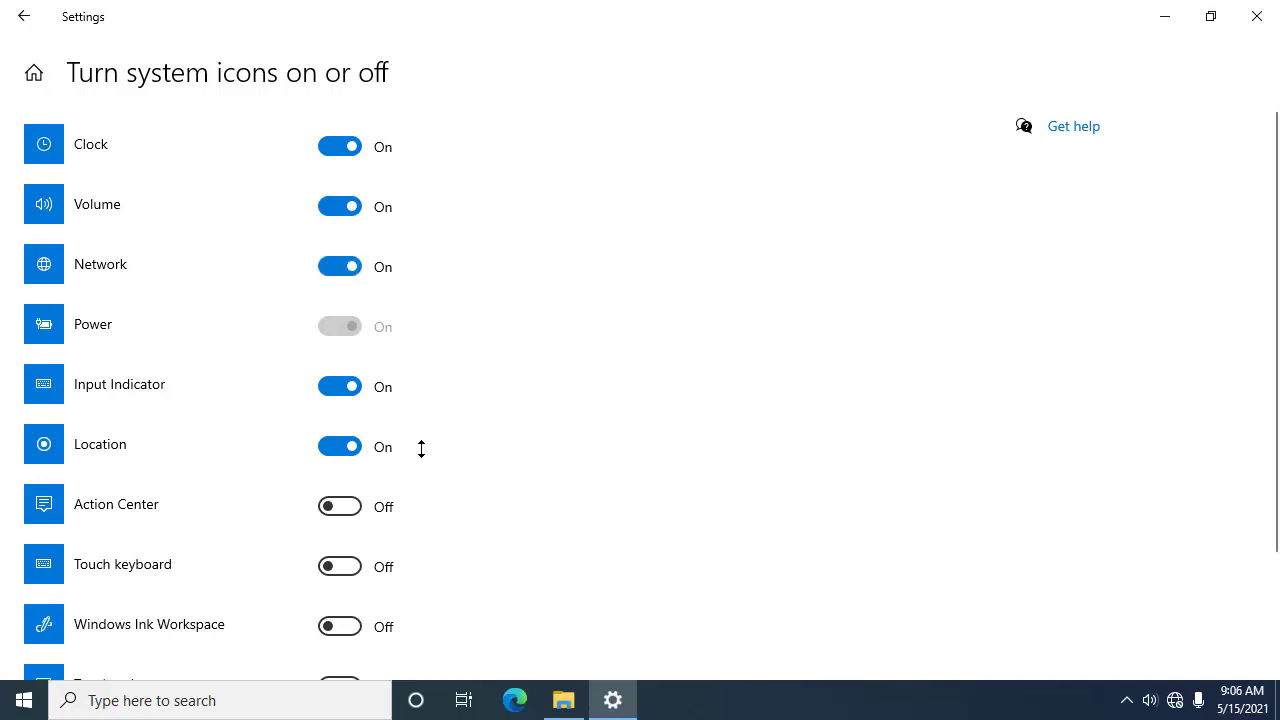
pyautogui.scroll(-3, 422, 448)
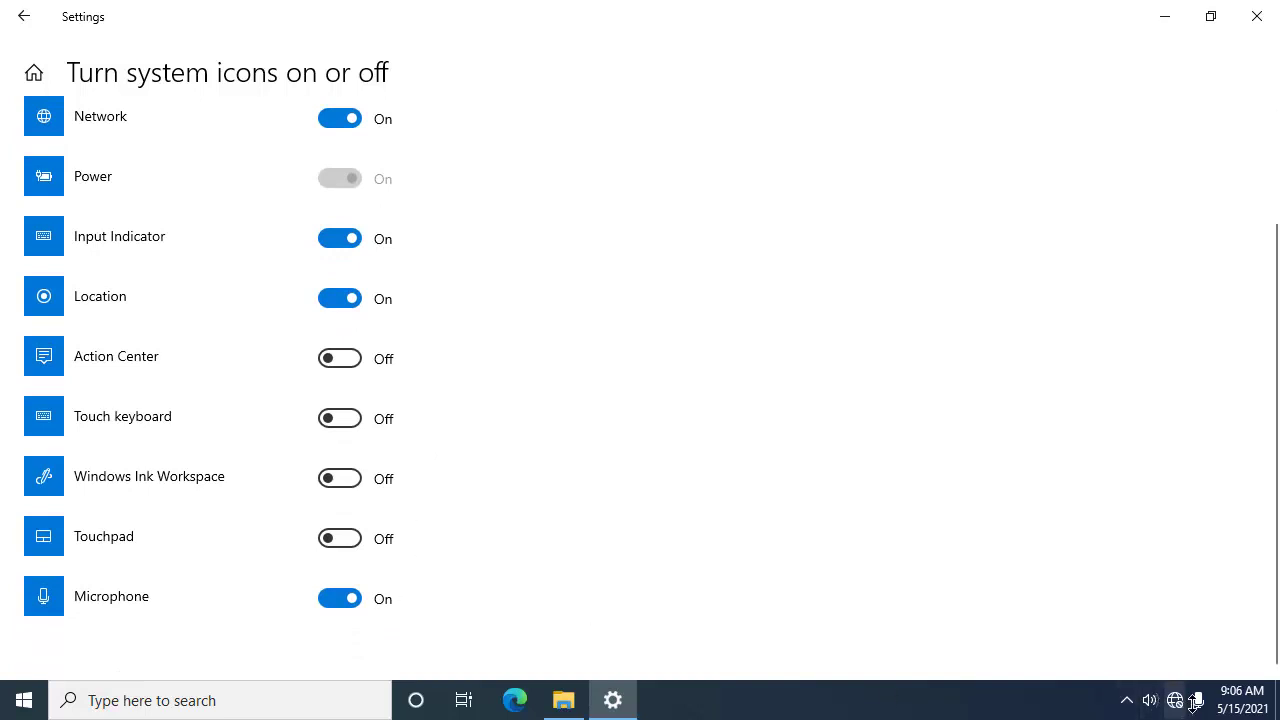
pyautogui.click(354, 596)
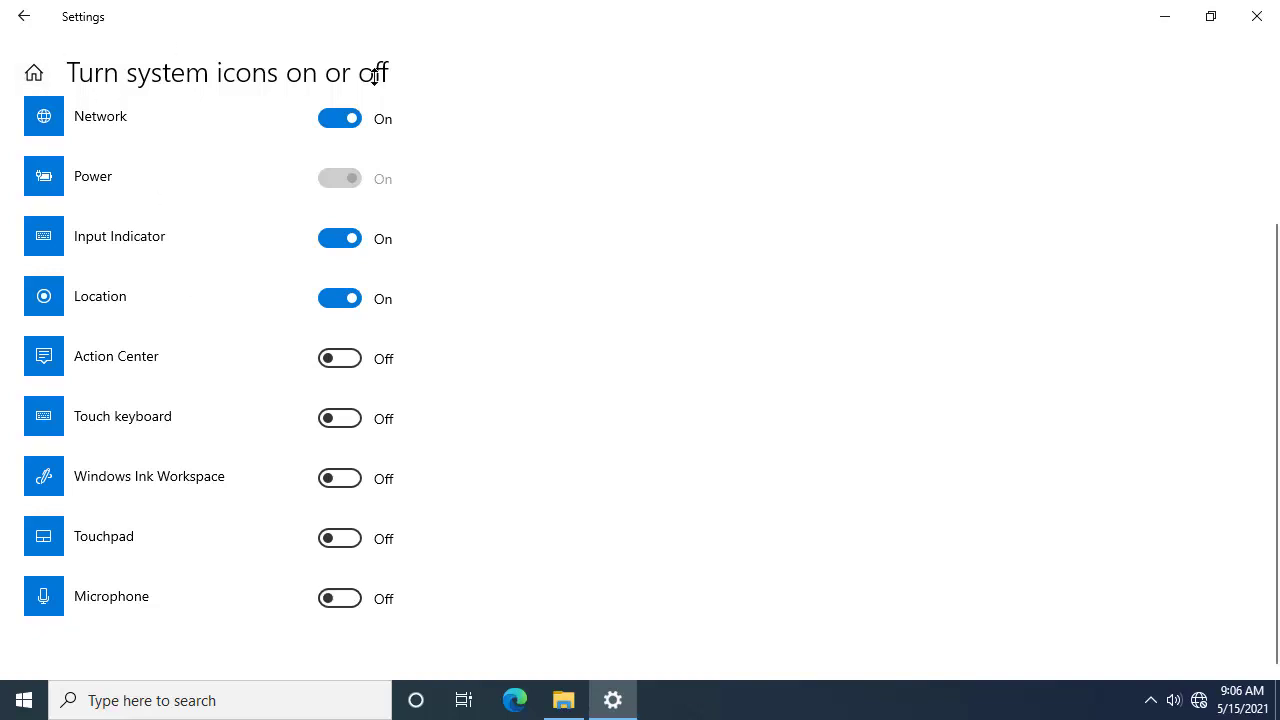
pyautogui.click(22, 18)
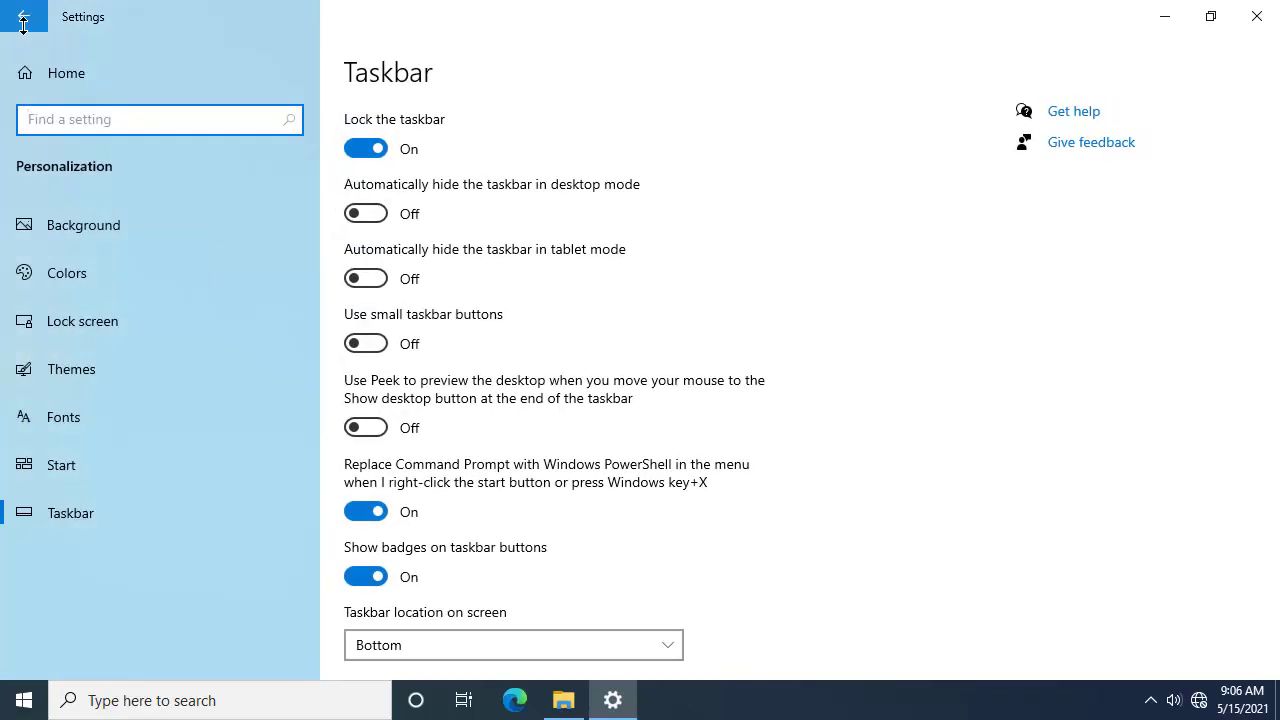
# Step: Review the Taskbar settings, leaving location at Bottom, and close the Settings window
pyautogui.scroll(-5, 740, 418)
pyautogui.scroll(-5, 740, 420)
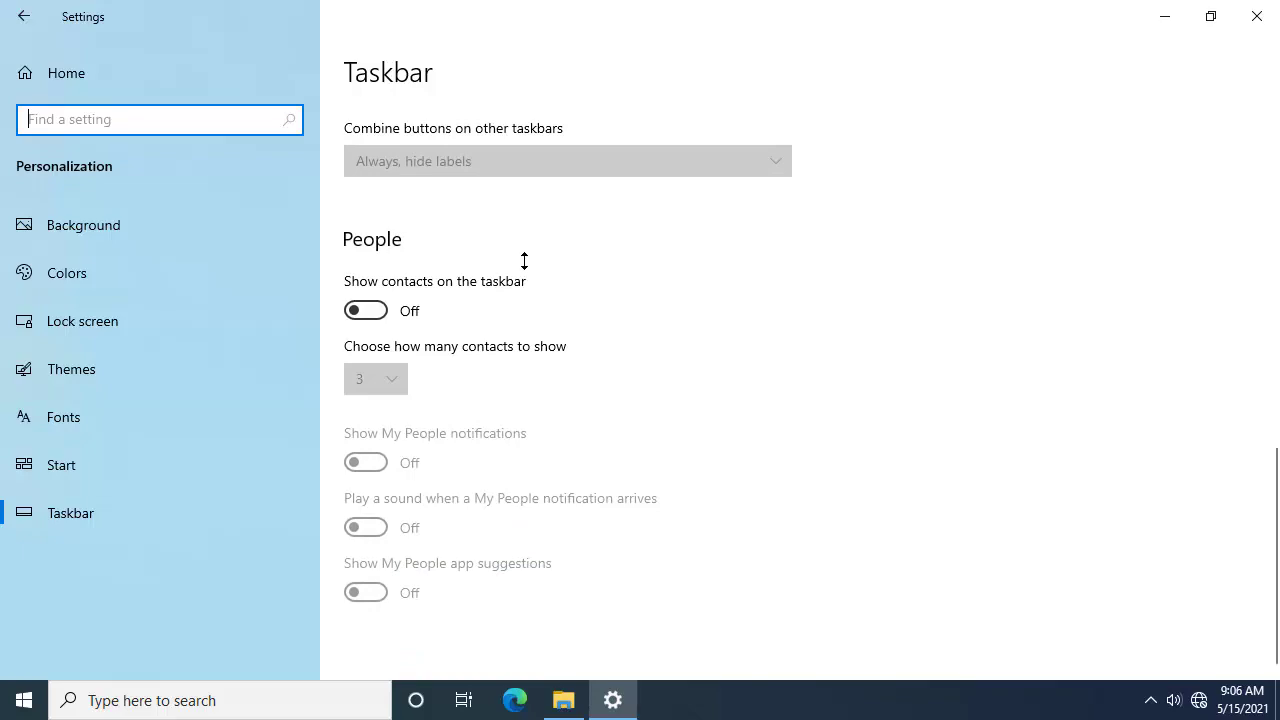
pyautogui.scroll(5, 526, 294)
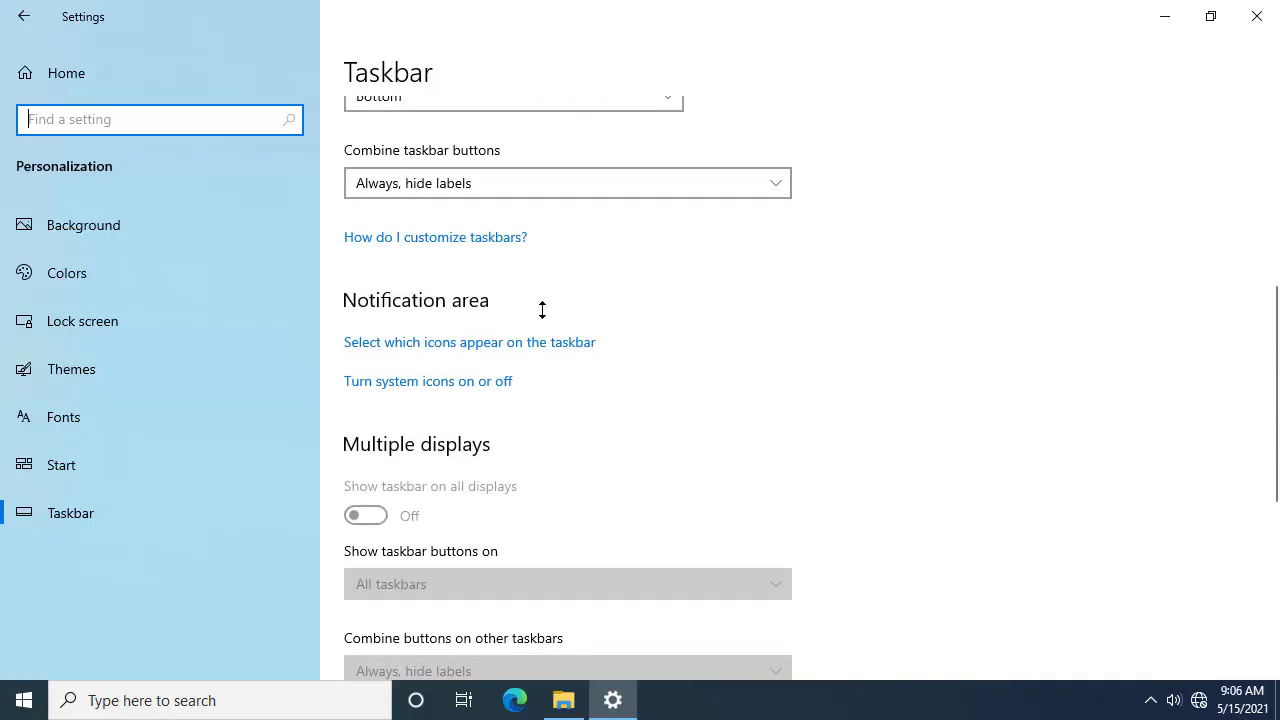
pyautogui.scroll(4, 542, 310)
pyautogui.scroll(3, 548, 300)
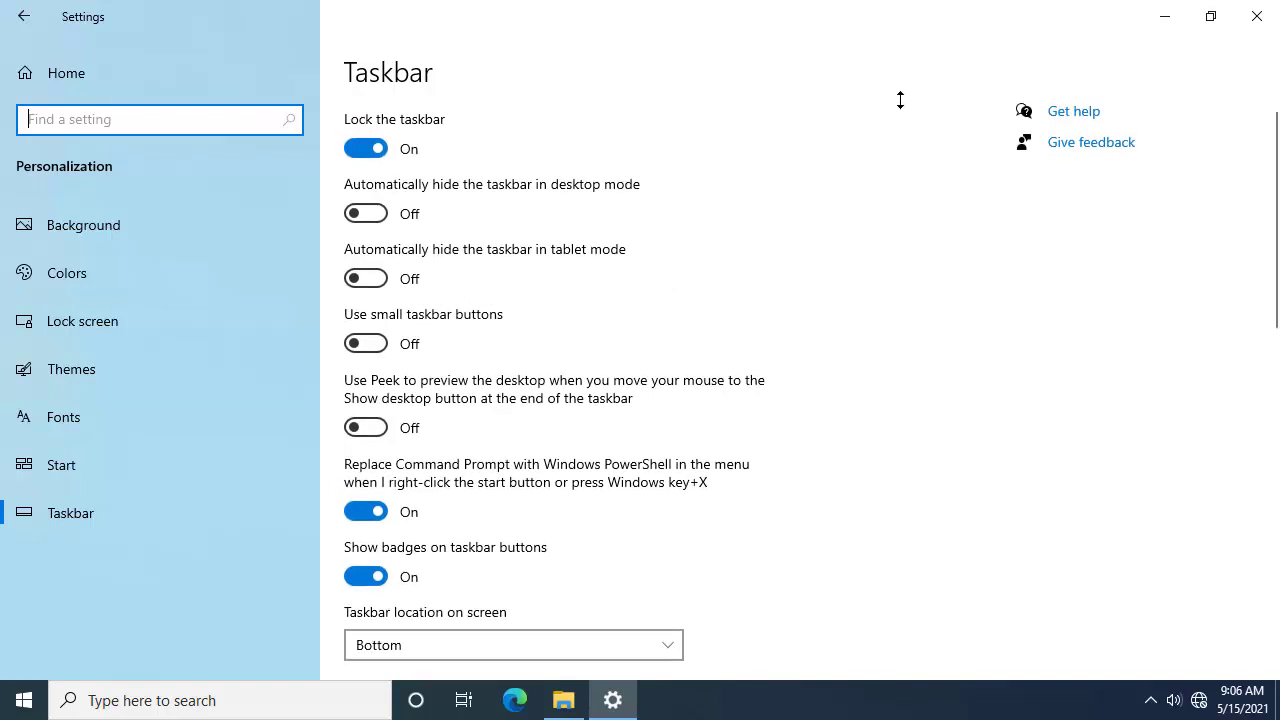
pyautogui.click(1270, 10)
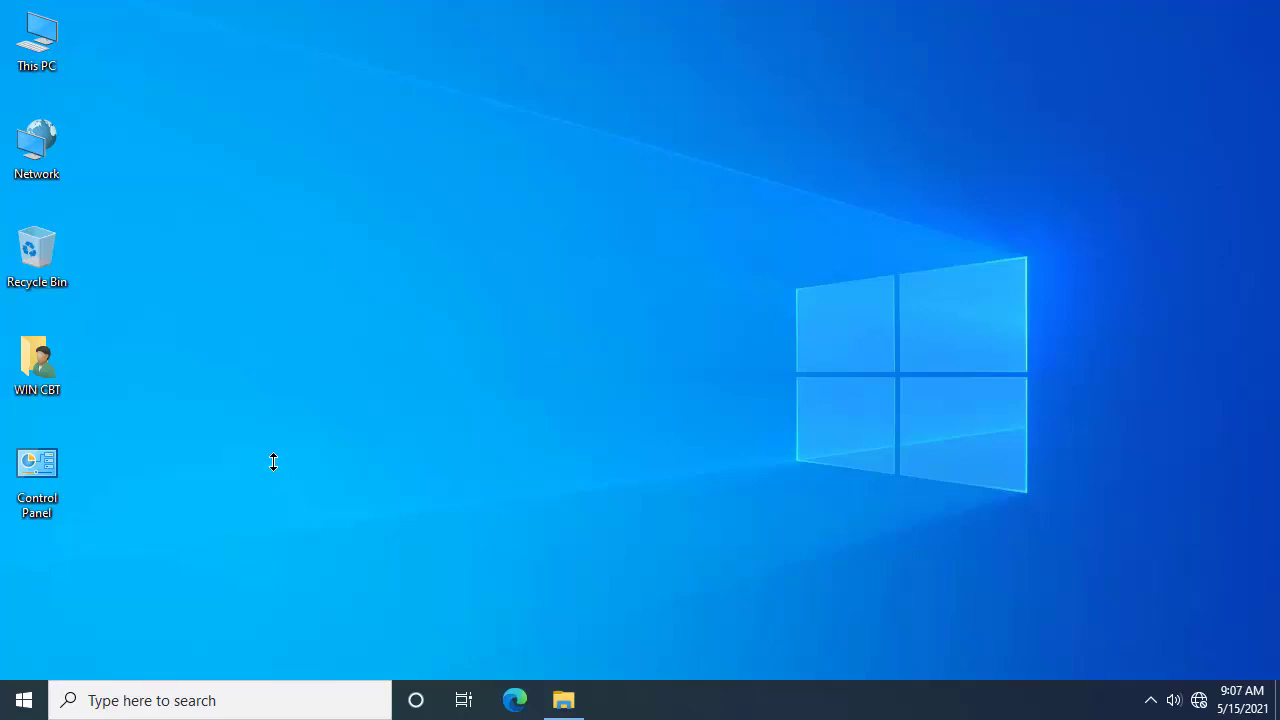
pyautogui.click(13, 706)
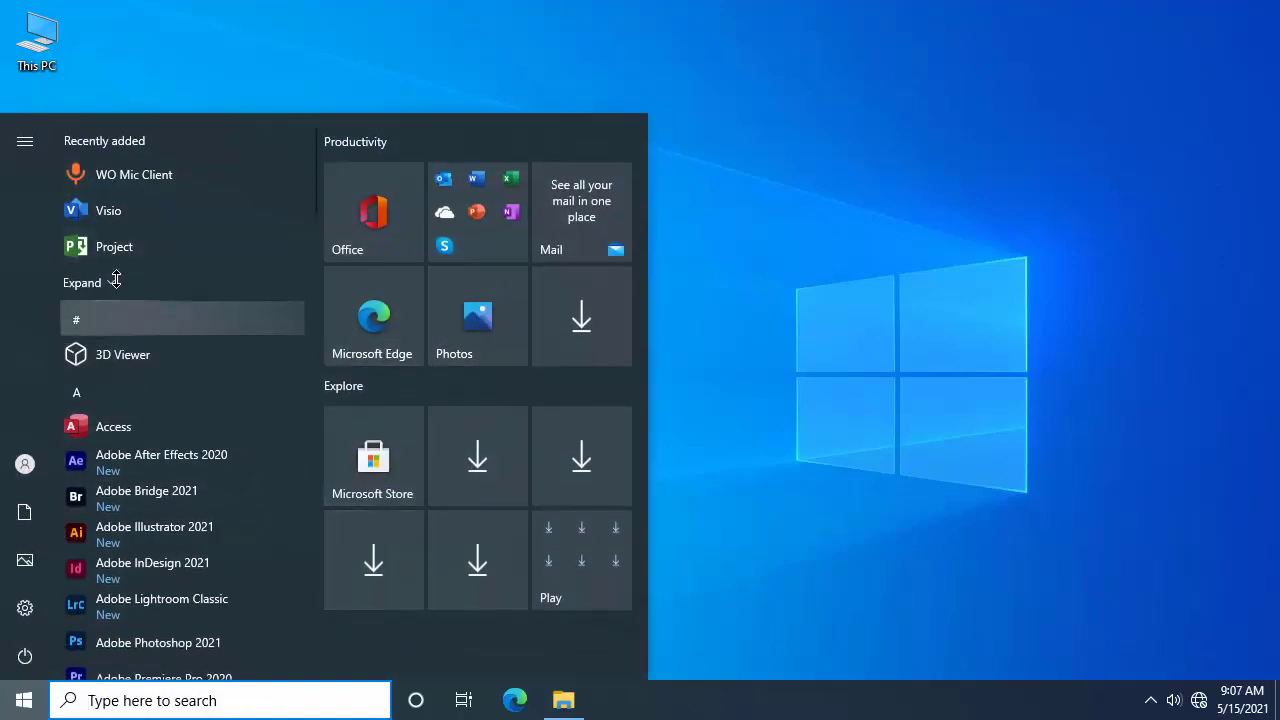
pyautogui.click(28, 706)
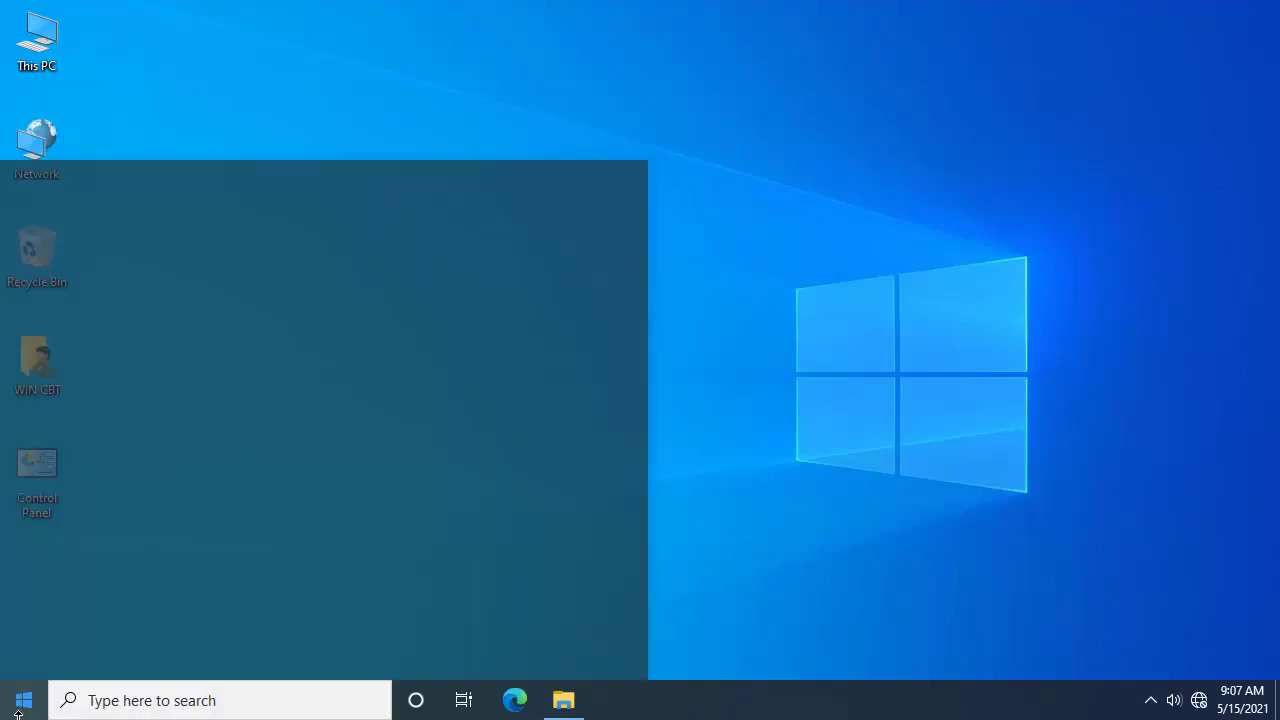
pyautogui.click(28, 706)
pyautogui.click(28, 706)
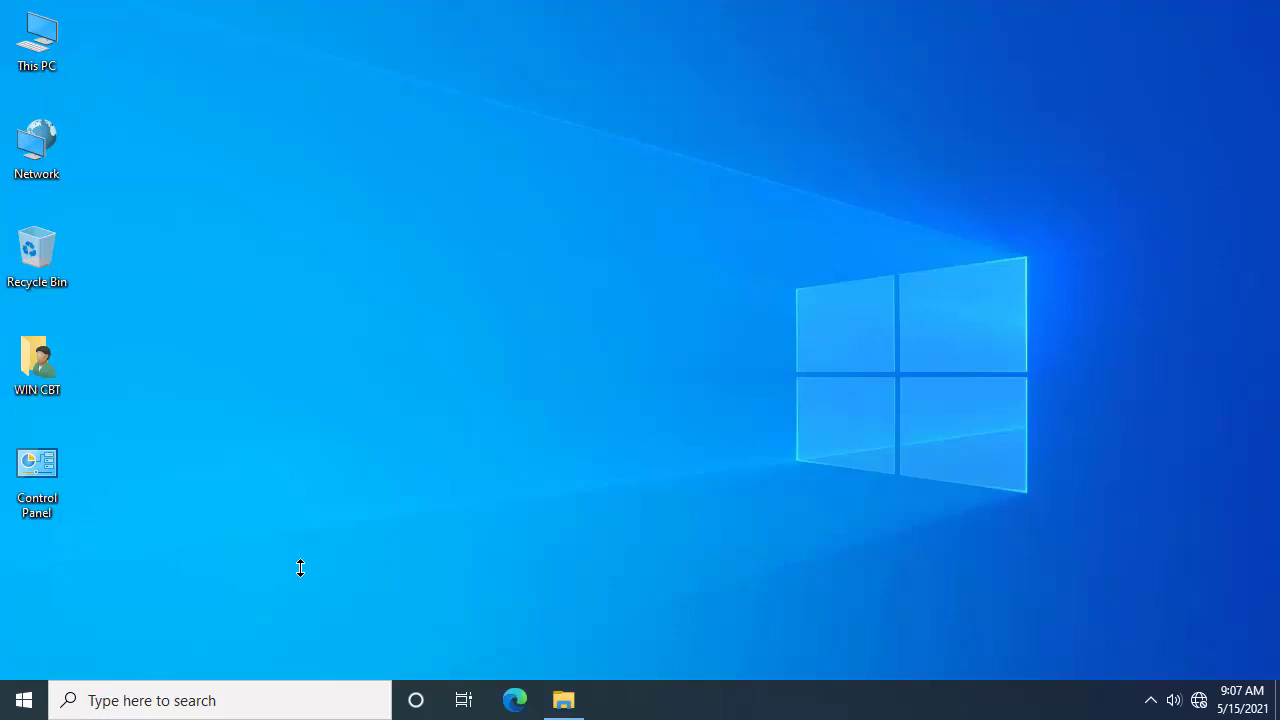
pyautogui.press('super')
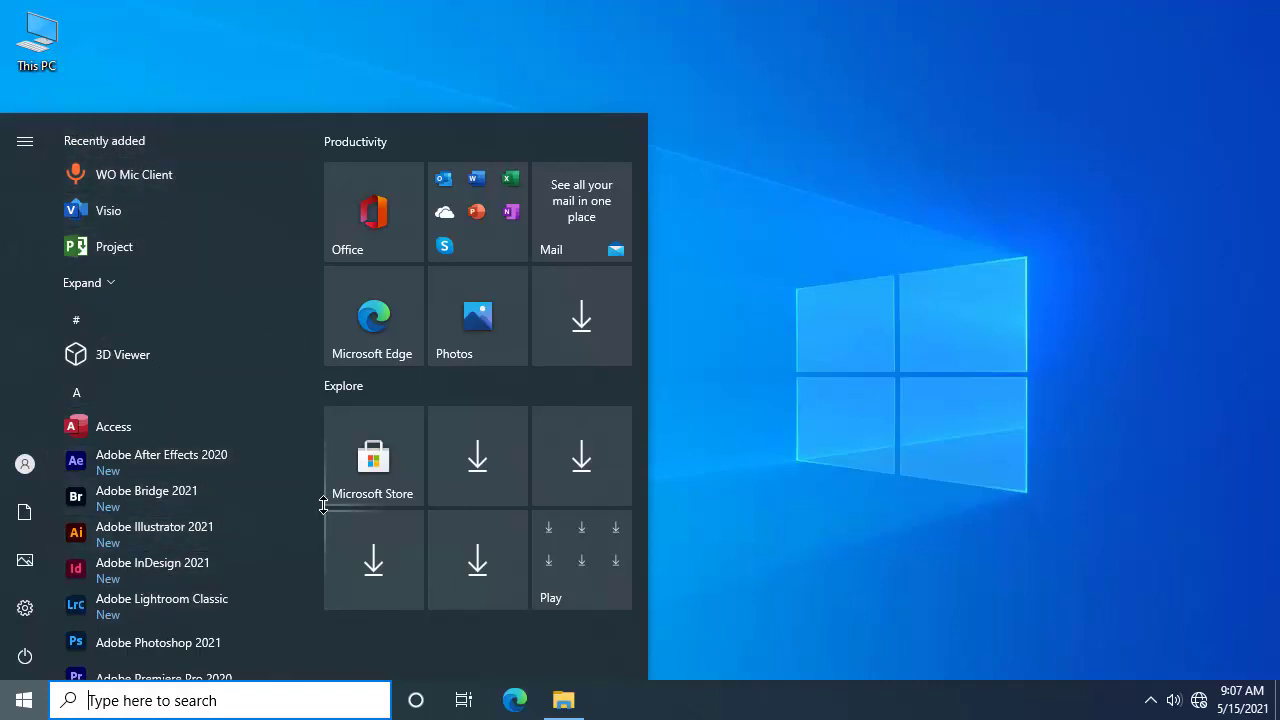
pyautogui.press('super')
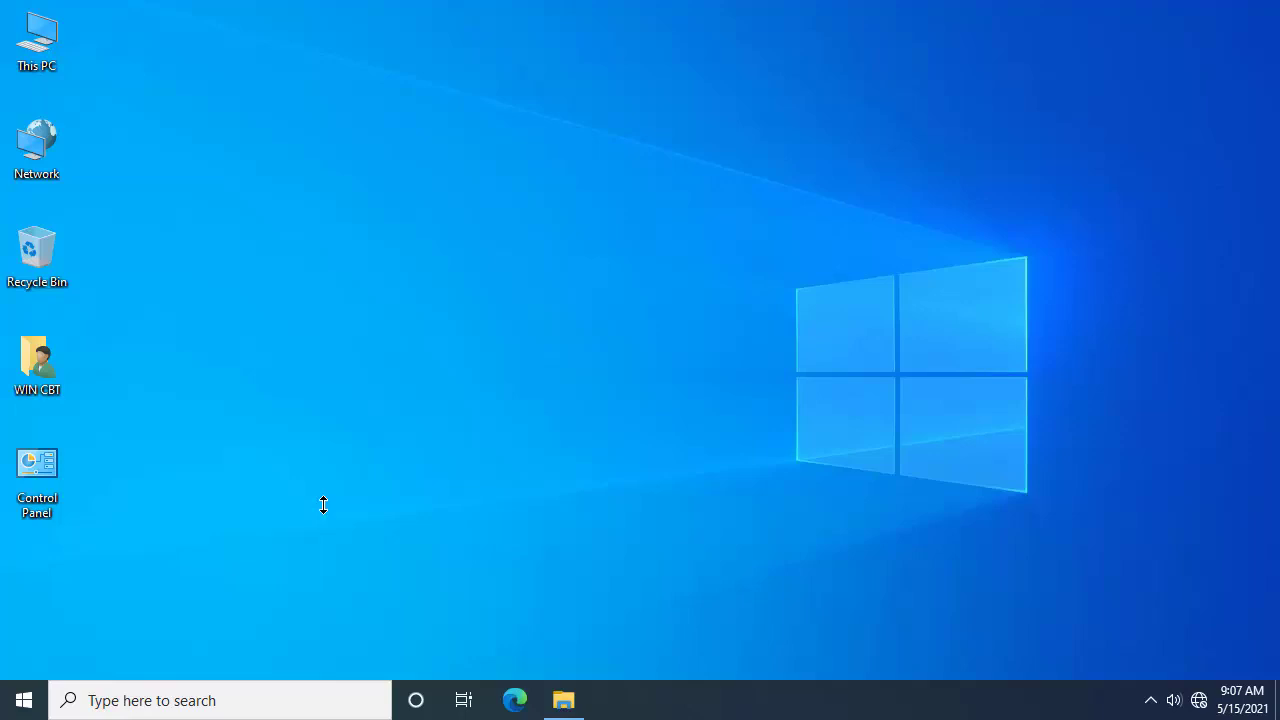
pyautogui.press('super')
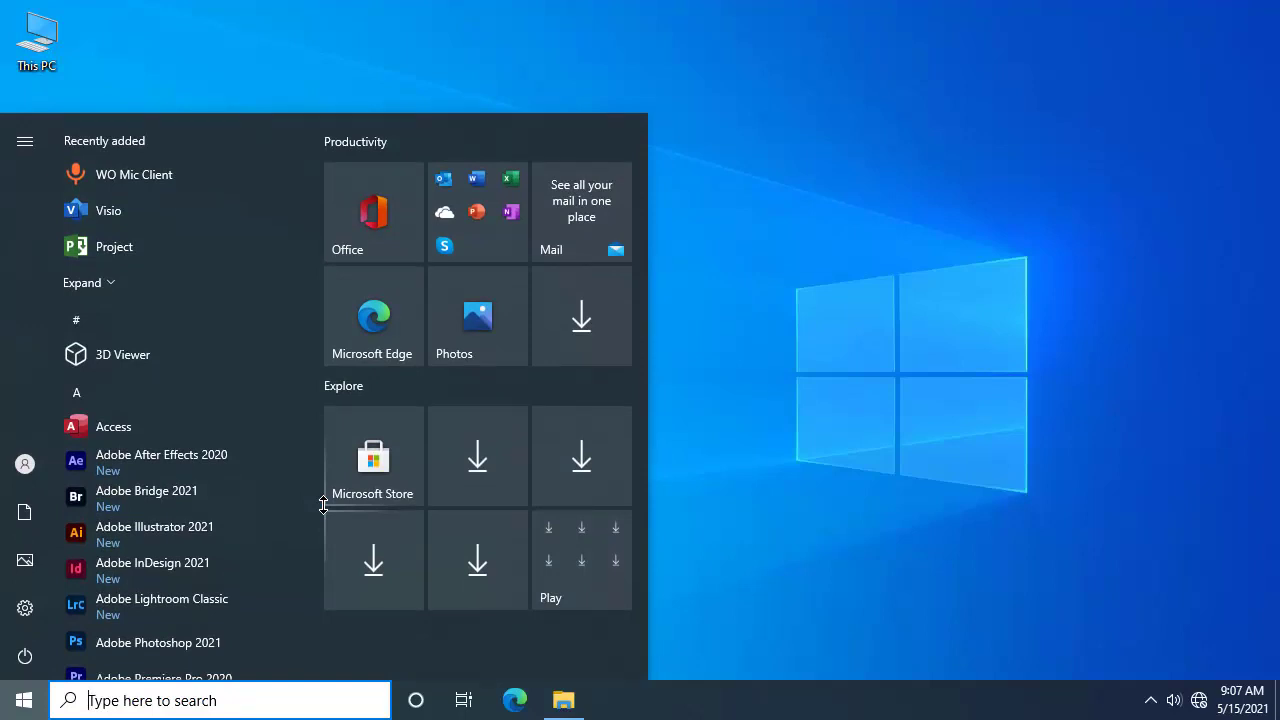
pyautogui.press('super')
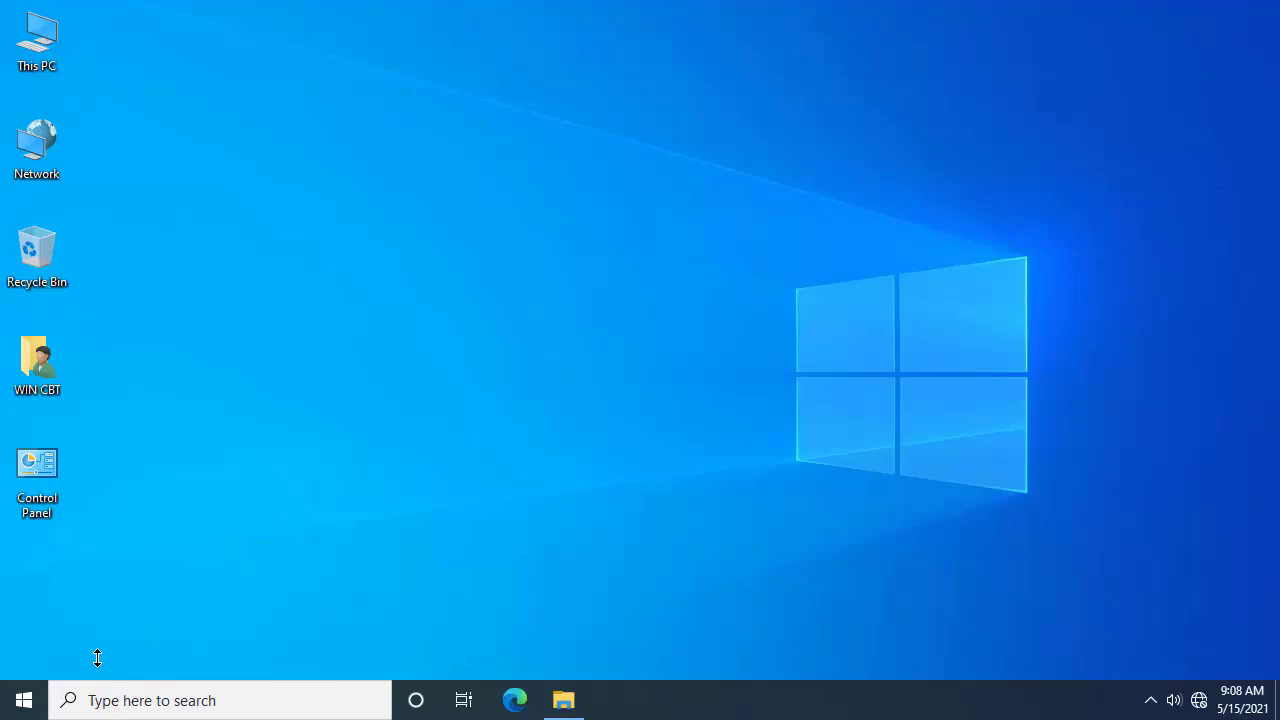
pyautogui.click(27, 699)
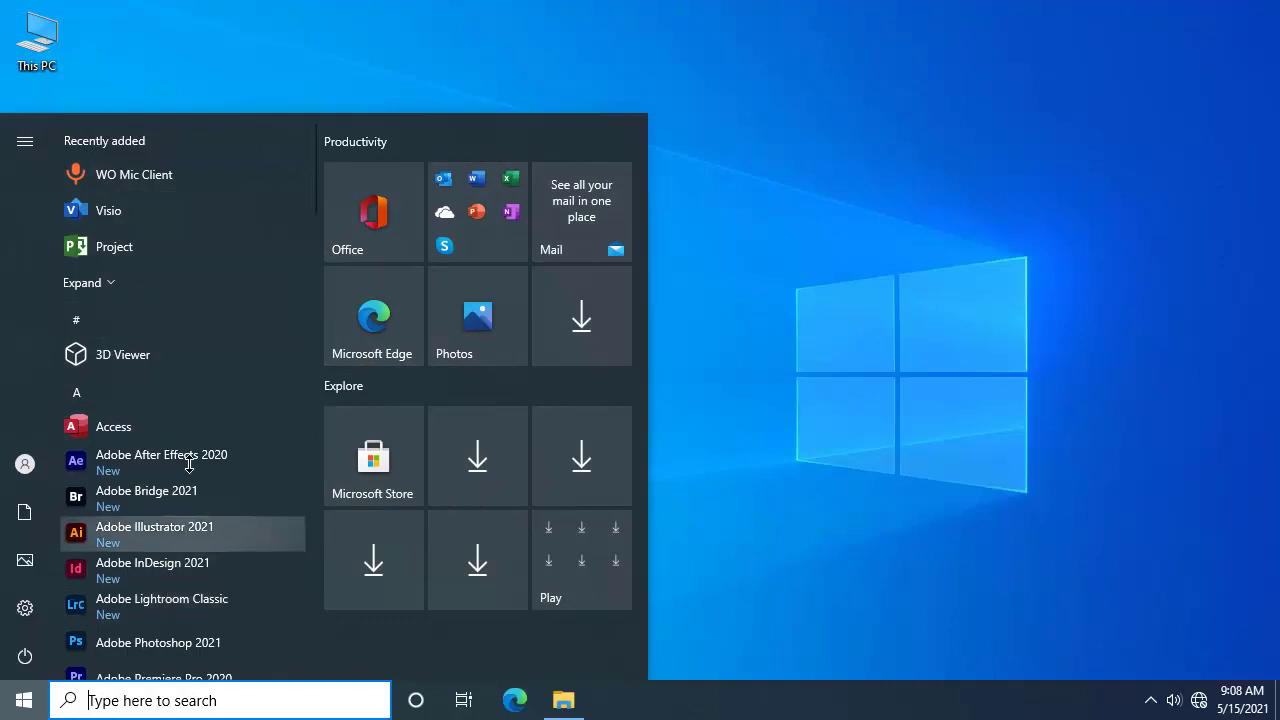
pyautogui.scroll(-5, 237, 434)
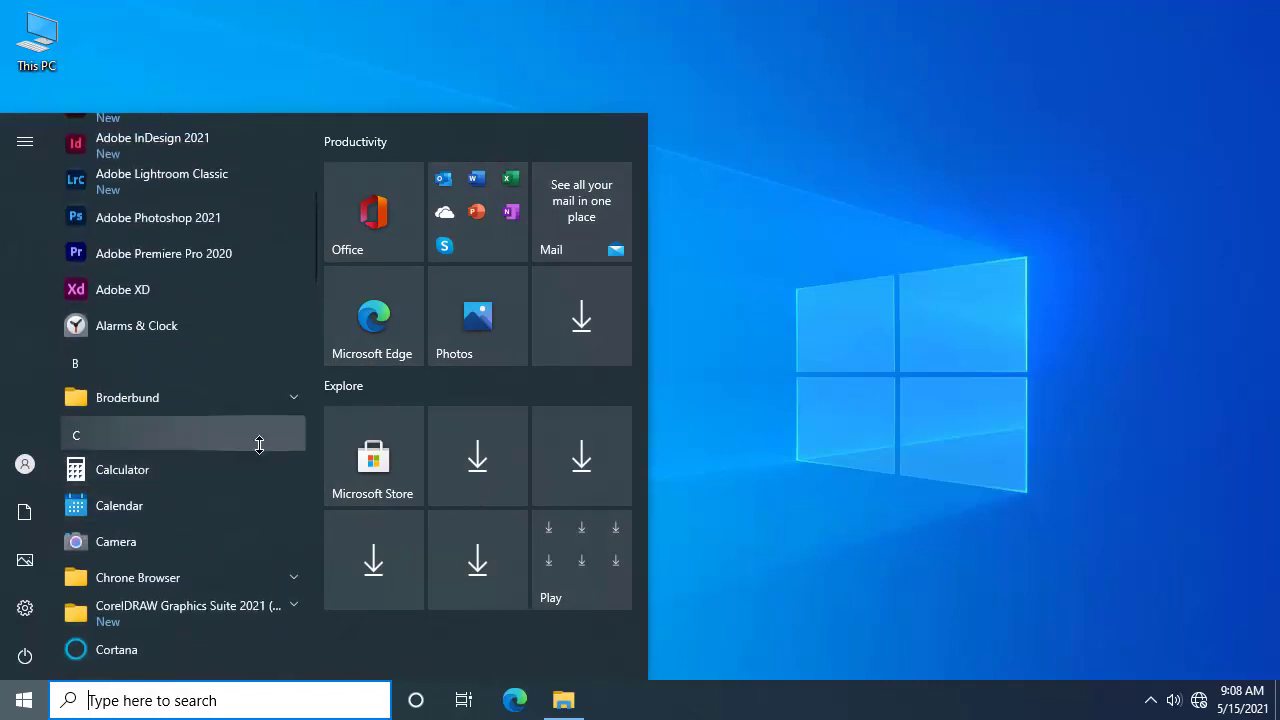
pyautogui.scroll(-8, 263, 440)
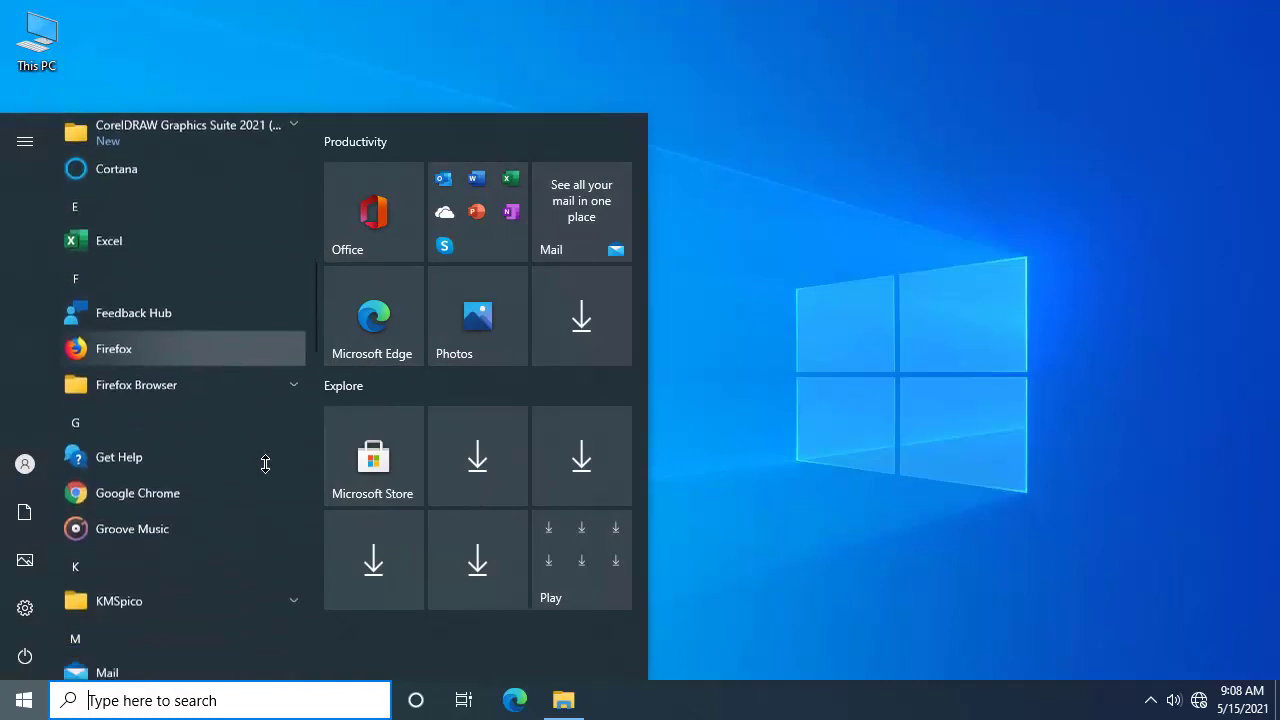
pyautogui.scroll(-10, 265, 465)
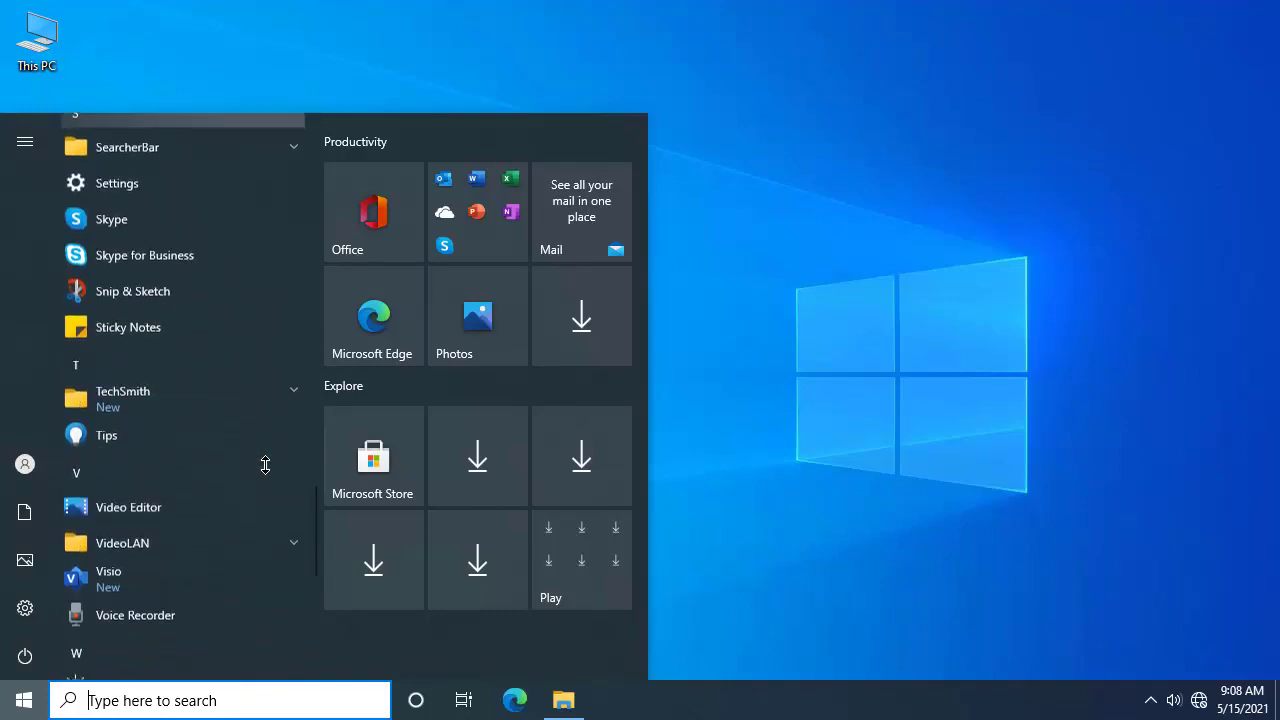
pyautogui.scroll(-3, 265, 465)
pyautogui.scroll(8, 264, 468)
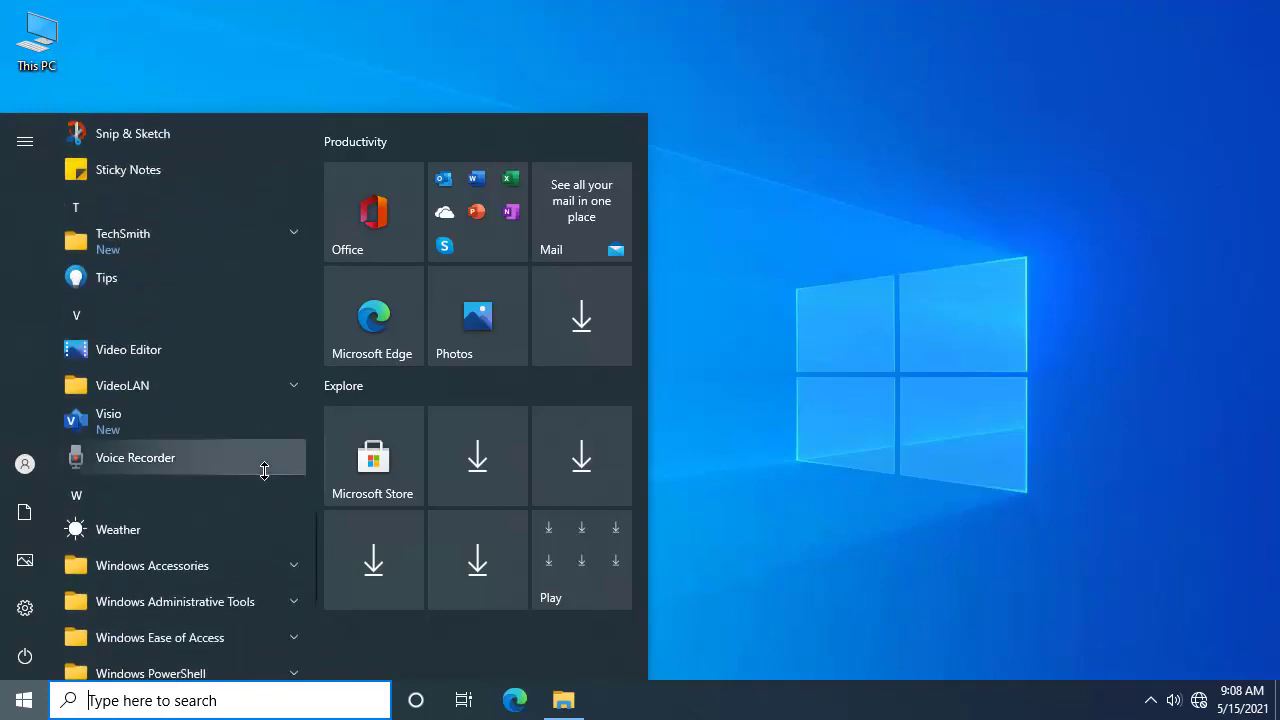
pyautogui.scroll(15, 264, 471)
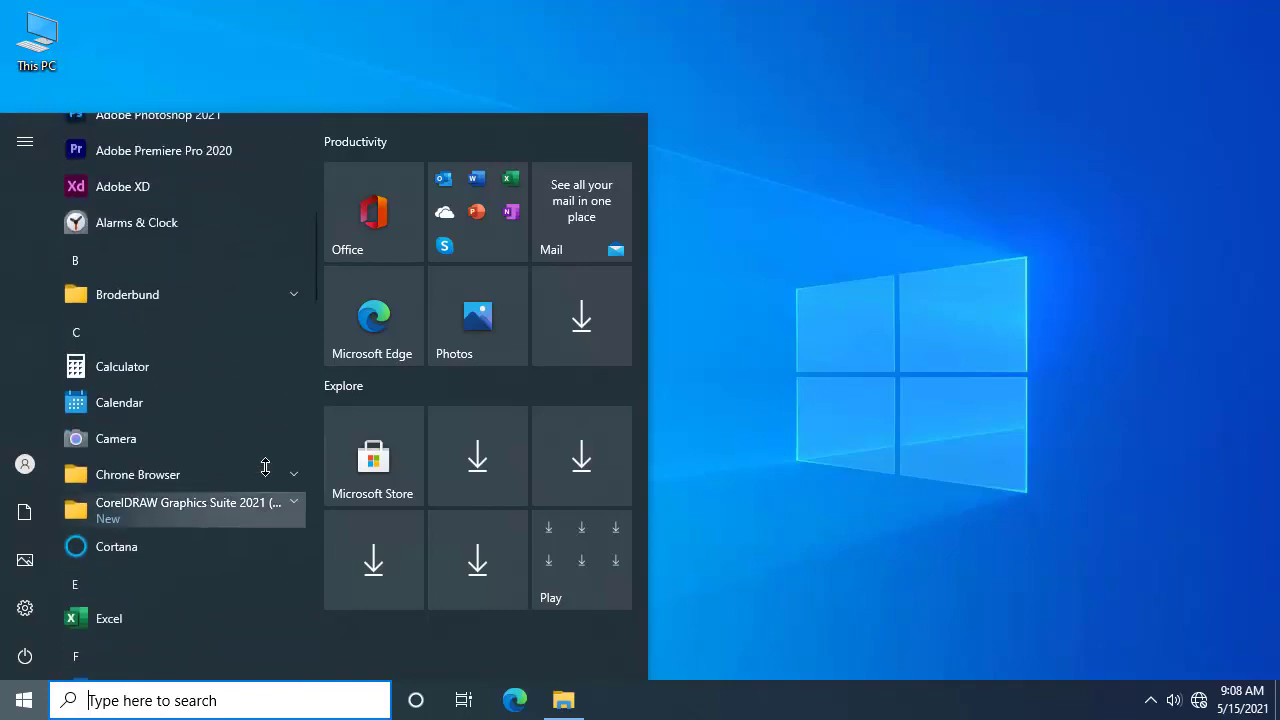
pyautogui.scroll(2, 273, 457)
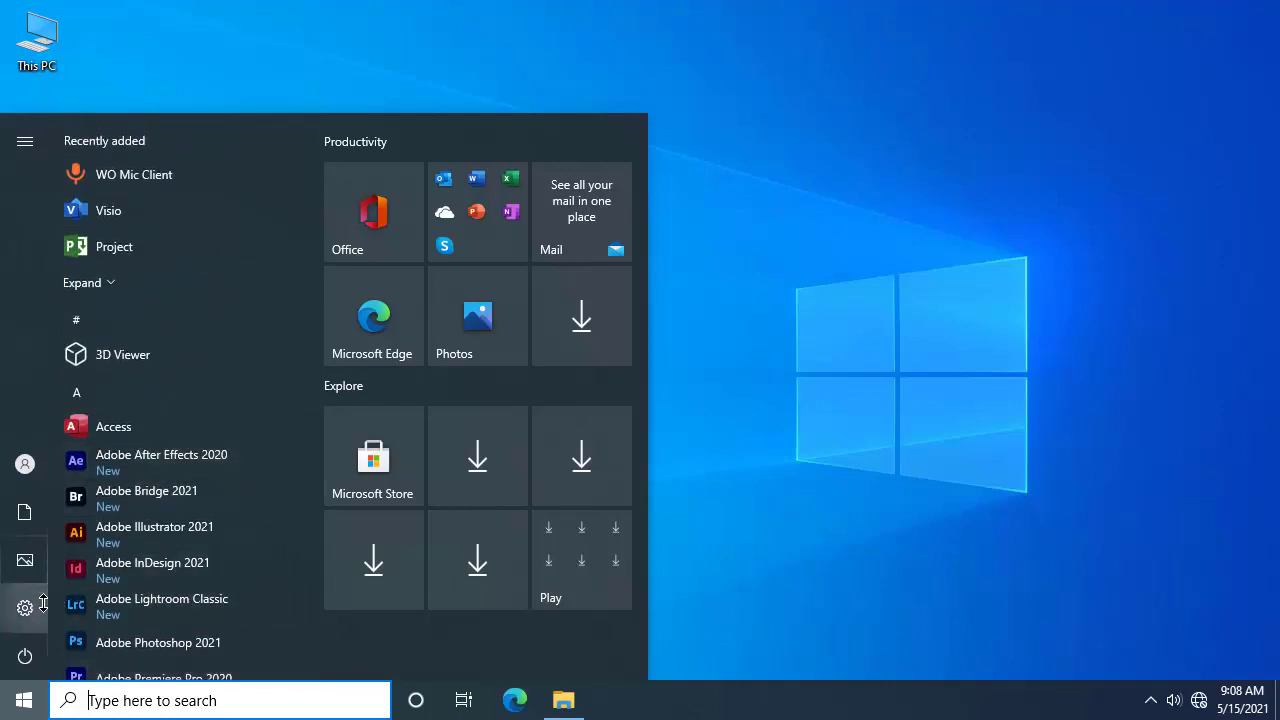
pyautogui.moveTo(13, 426)
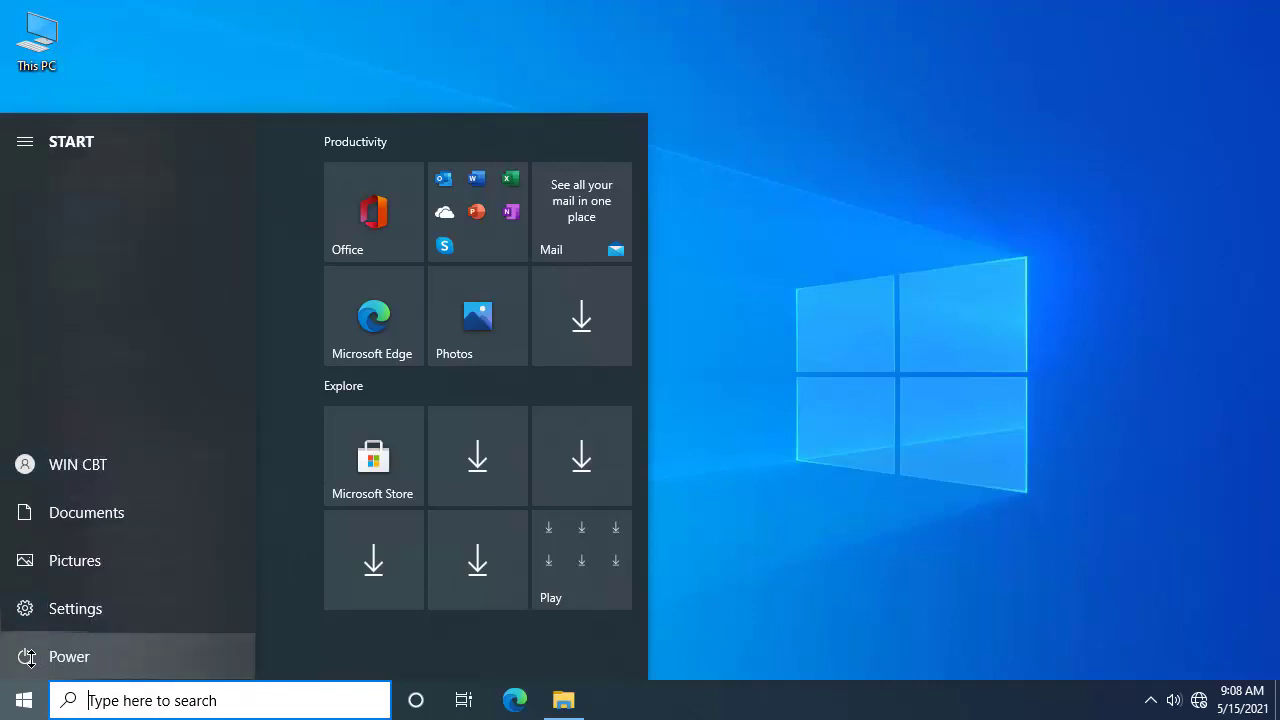
pyautogui.click(52, 658)
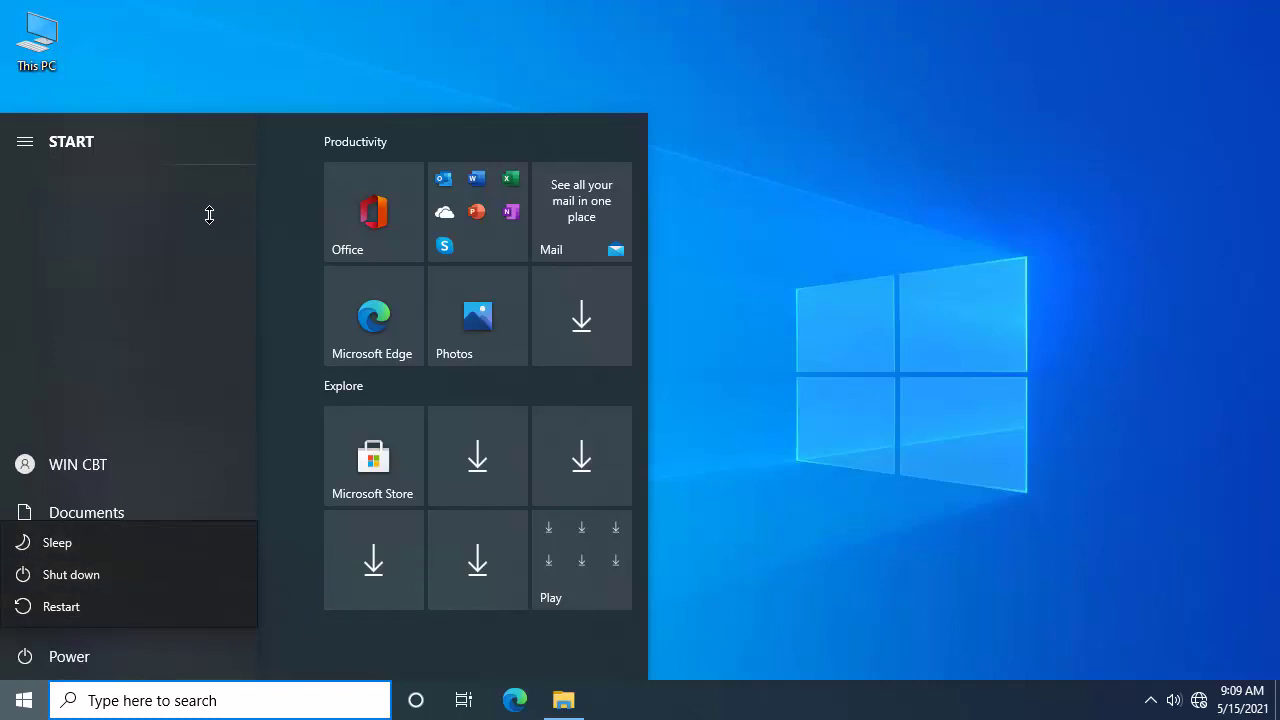
pyautogui.click(25, 141)
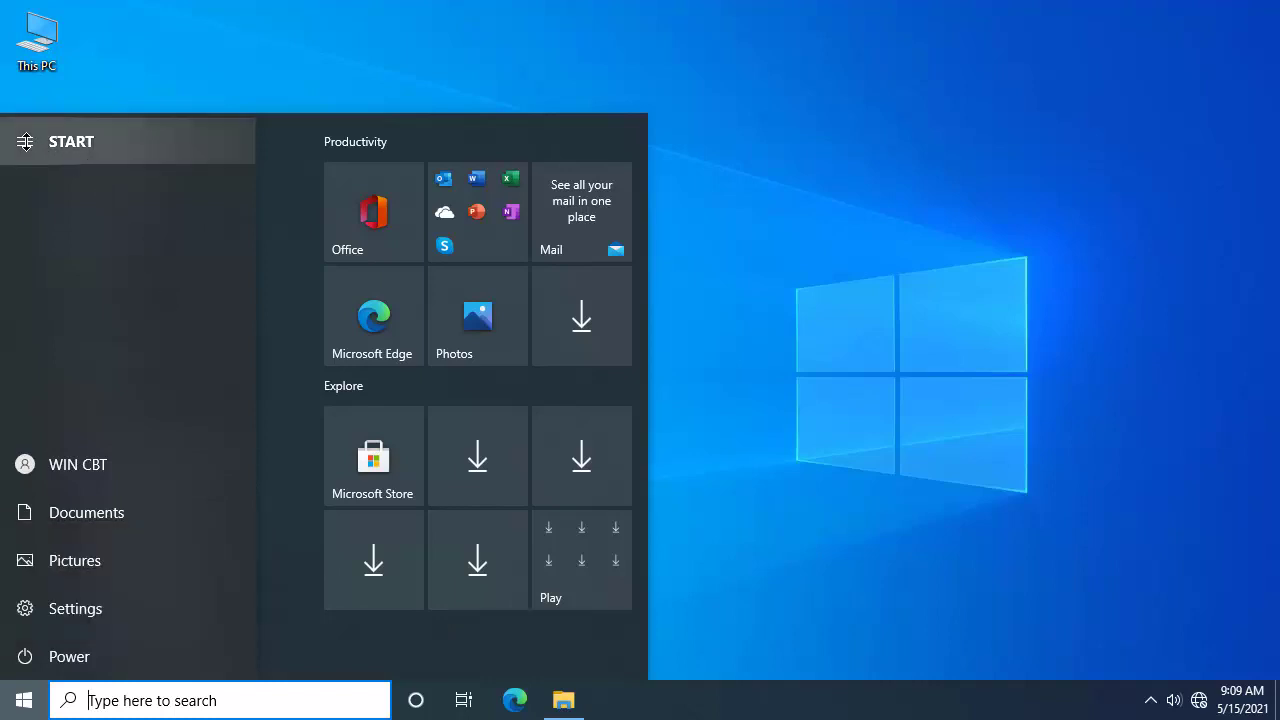
pyautogui.click(25, 141)
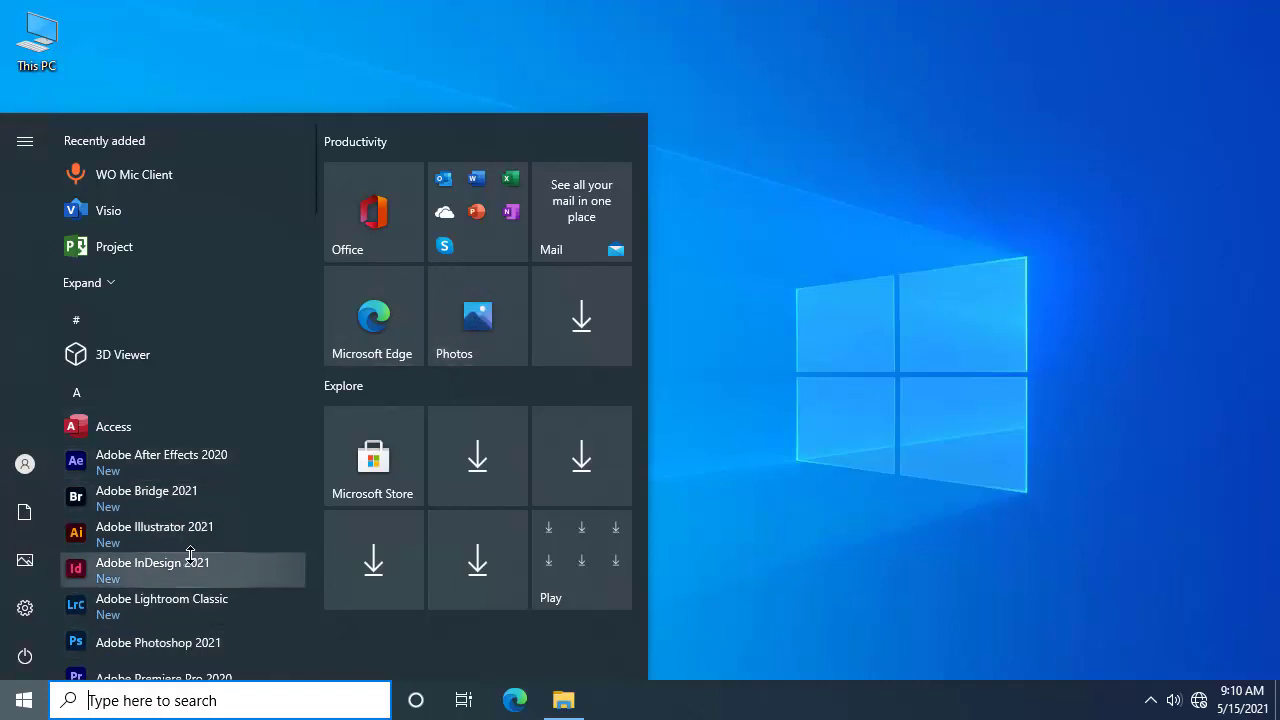
# Step: Pin the Calendar app to Start as a tile
pyautogui.scroll(-3, 251, 482)
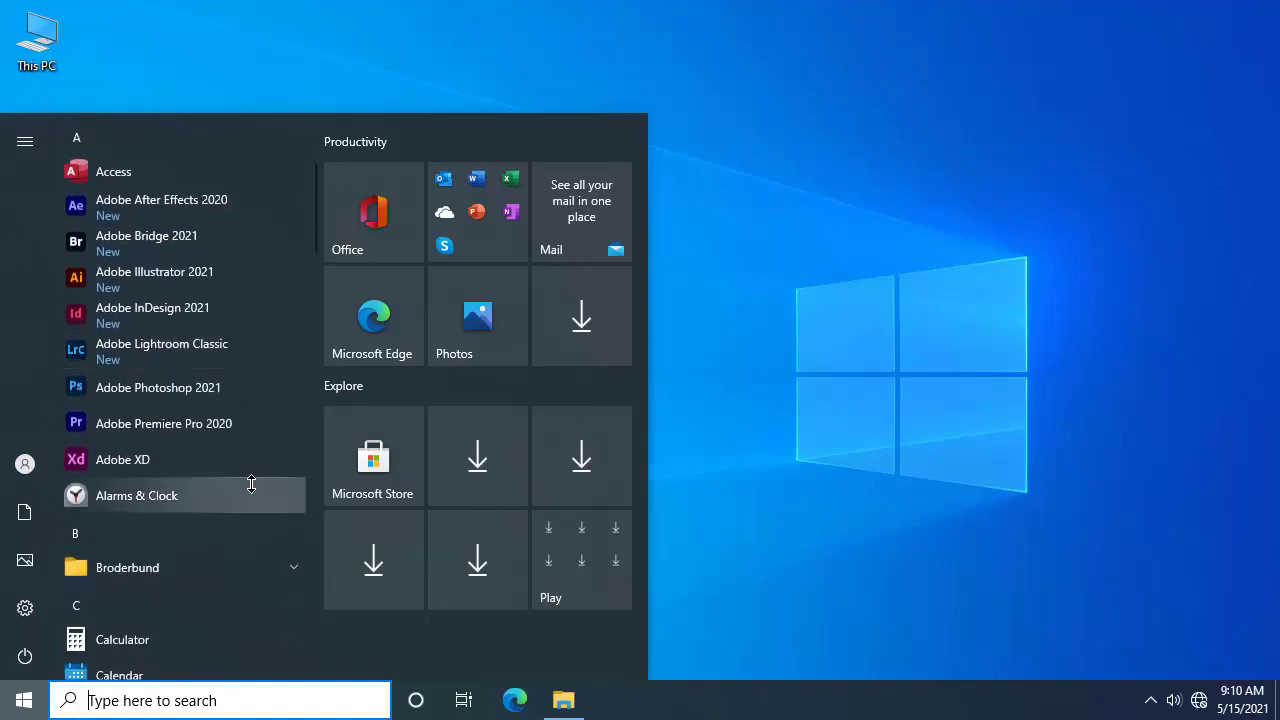
pyautogui.scroll(-2, 251, 484)
pyautogui.scroll(-1, 251, 486)
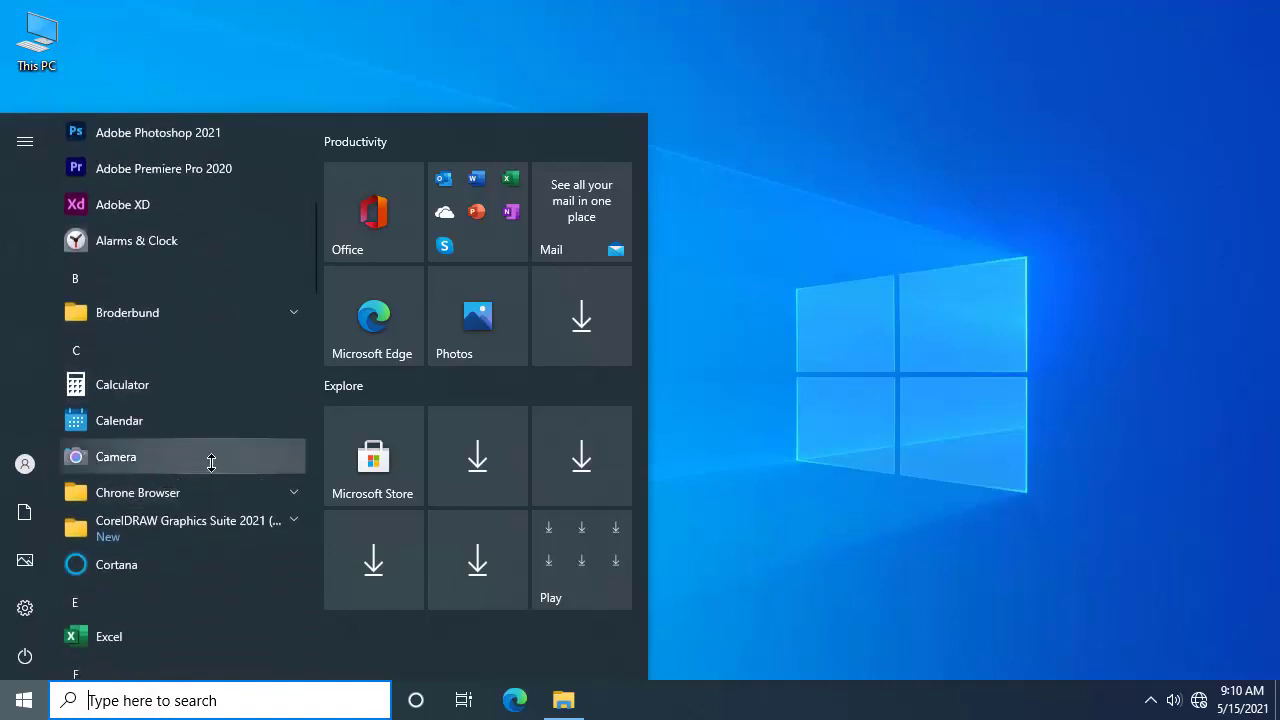
pyautogui.rightClick(152, 421)
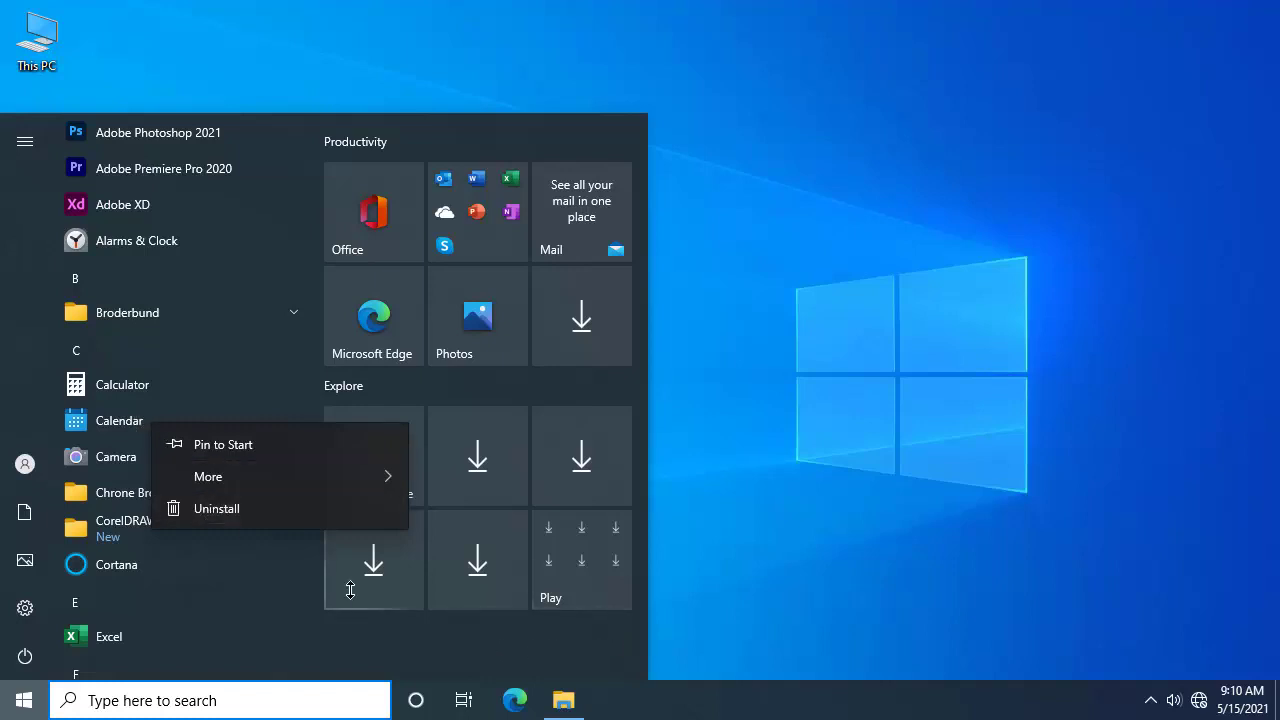
pyautogui.click(285, 445)
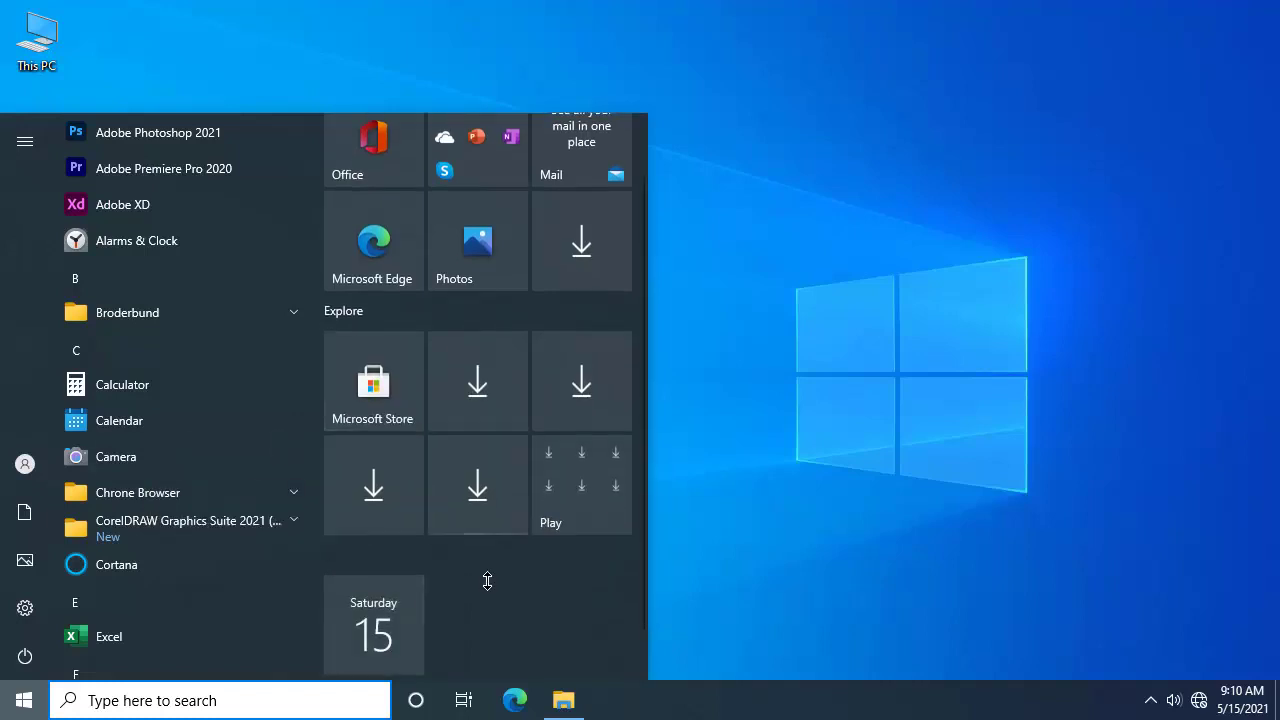
# Step: Pin the Calculator app to Start as a tile
pyautogui.scroll(-1, 472, 472)
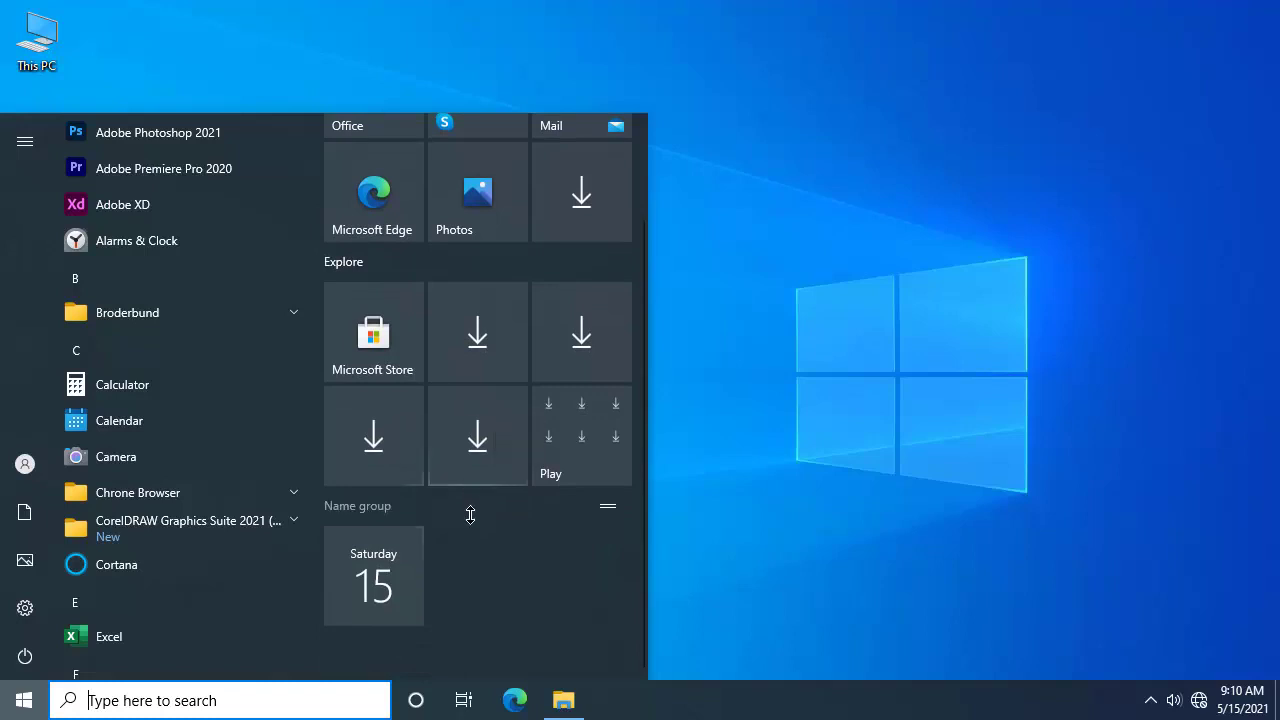
pyautogui.scroll(1, 473, 520)
pyautogui.scroll(-1, 474, 535)
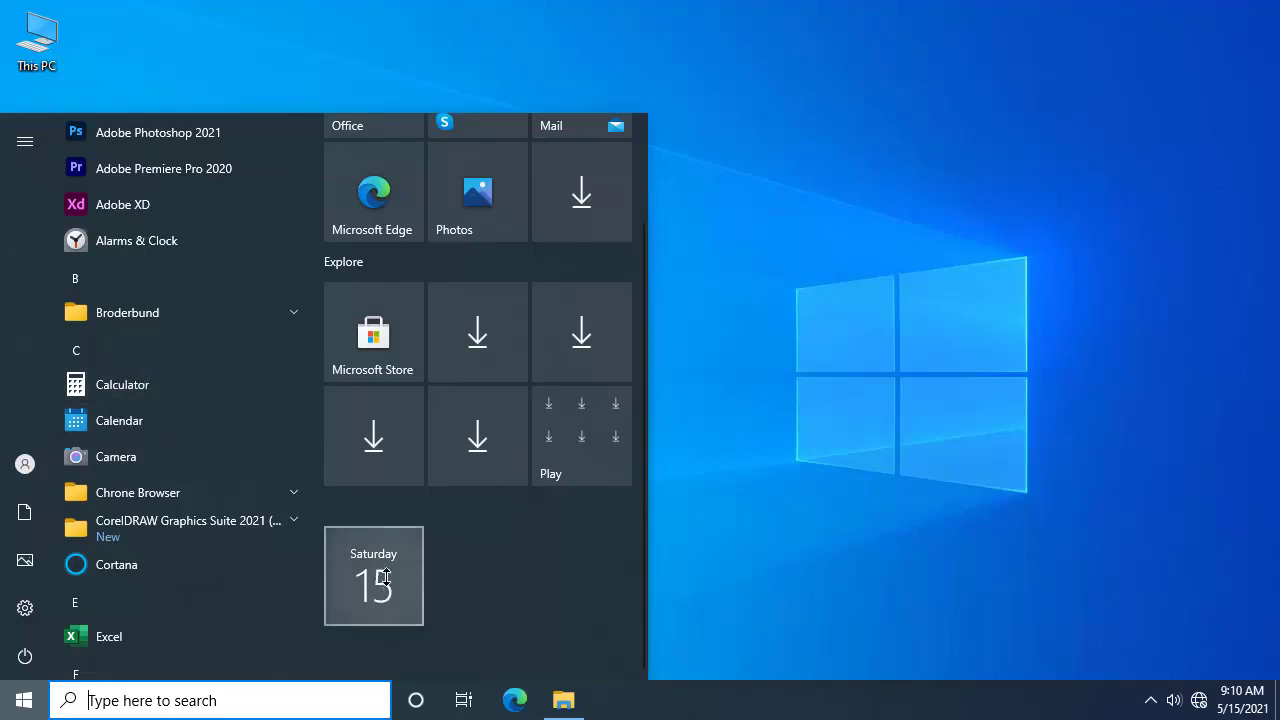
pyautogui.rightClick(139, 390)
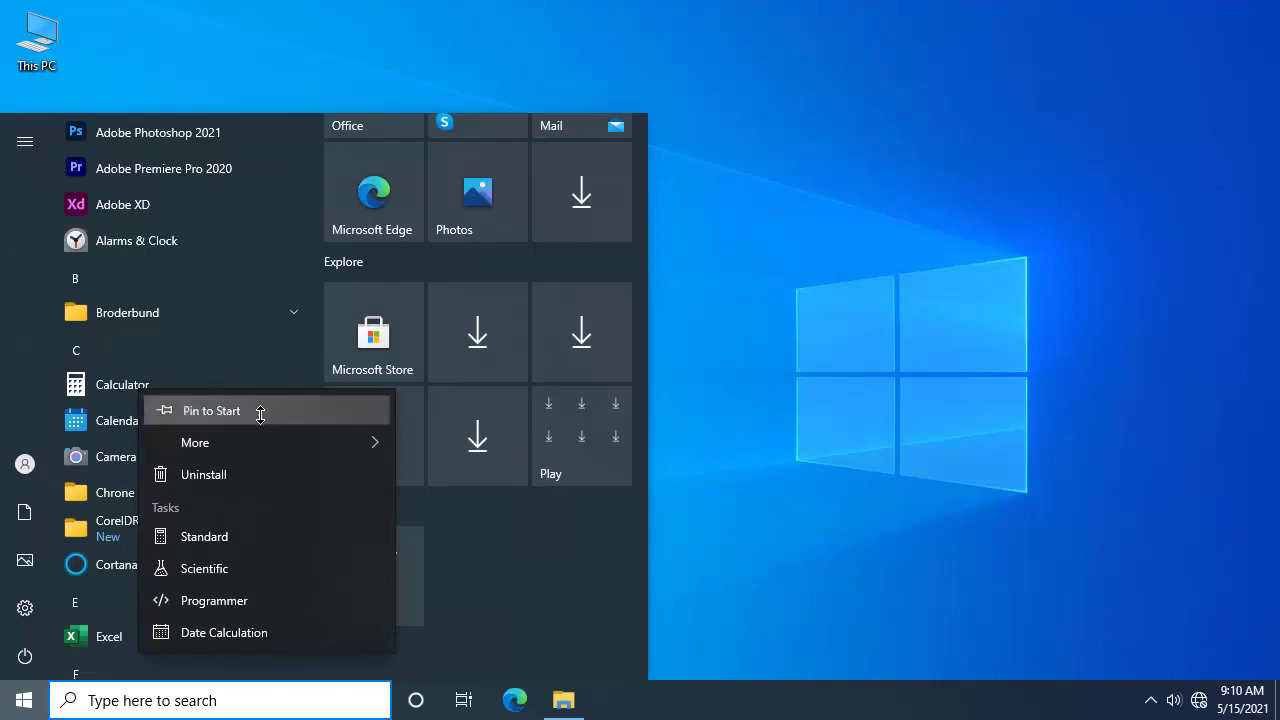
pyautogui.click(210, 411)
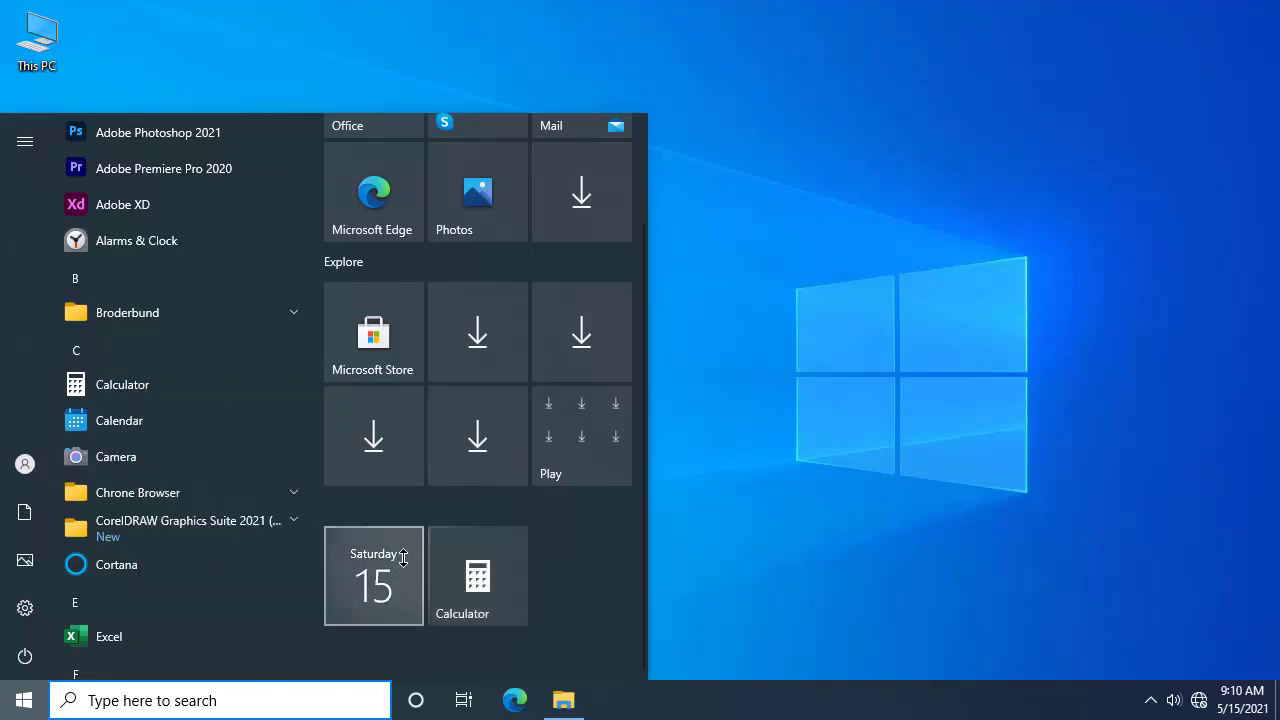
# Step: Launch Calculator from its tile and settle its restored Standard window near the top centre
pyautogui.click(510, 597)
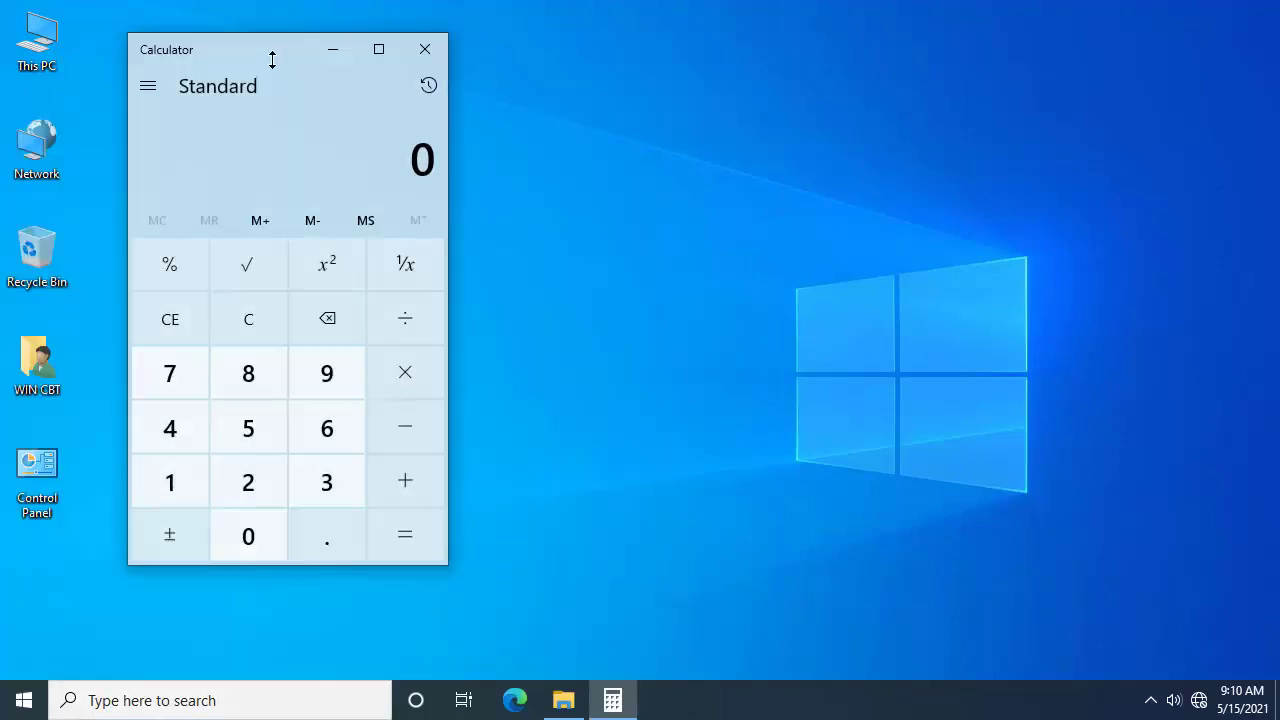
pyautogui.moveTo(258, 48); pyautogui.dragTo(454, 42)
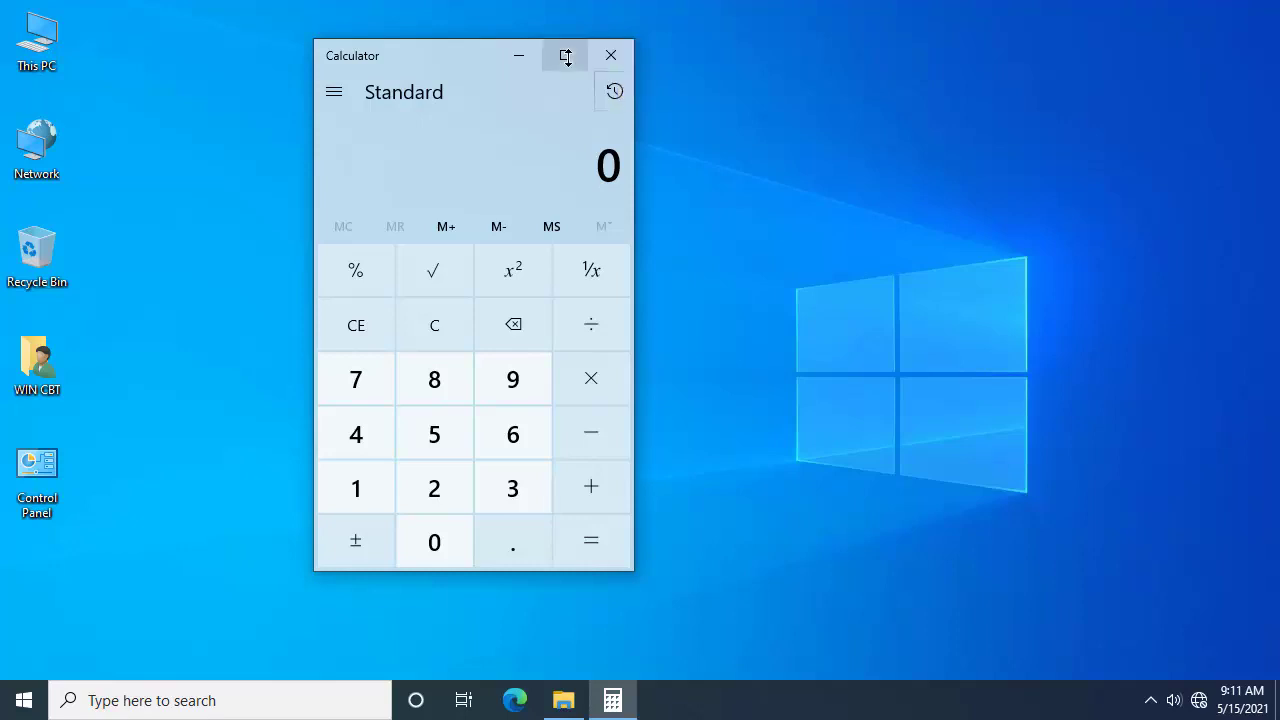
pyautogui.moveTo(440, 55); pyautogui.dragTo(497, 46)
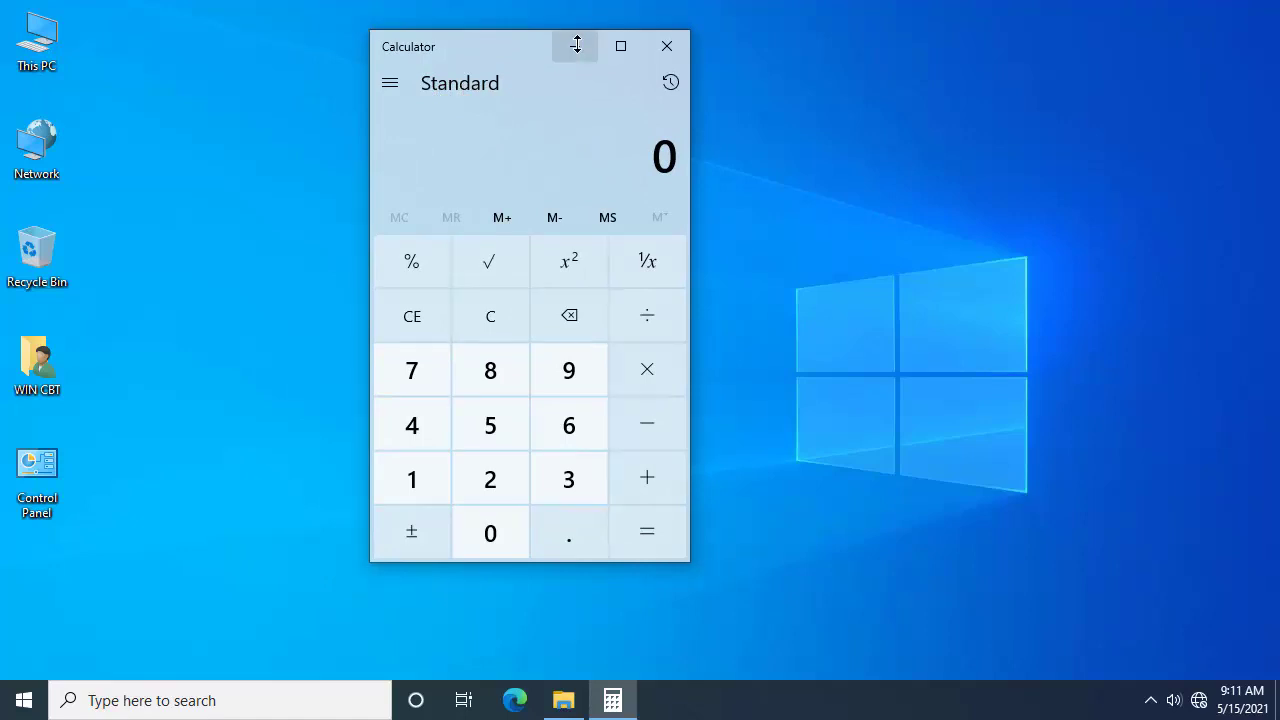
pyautogui.click(620, 45)
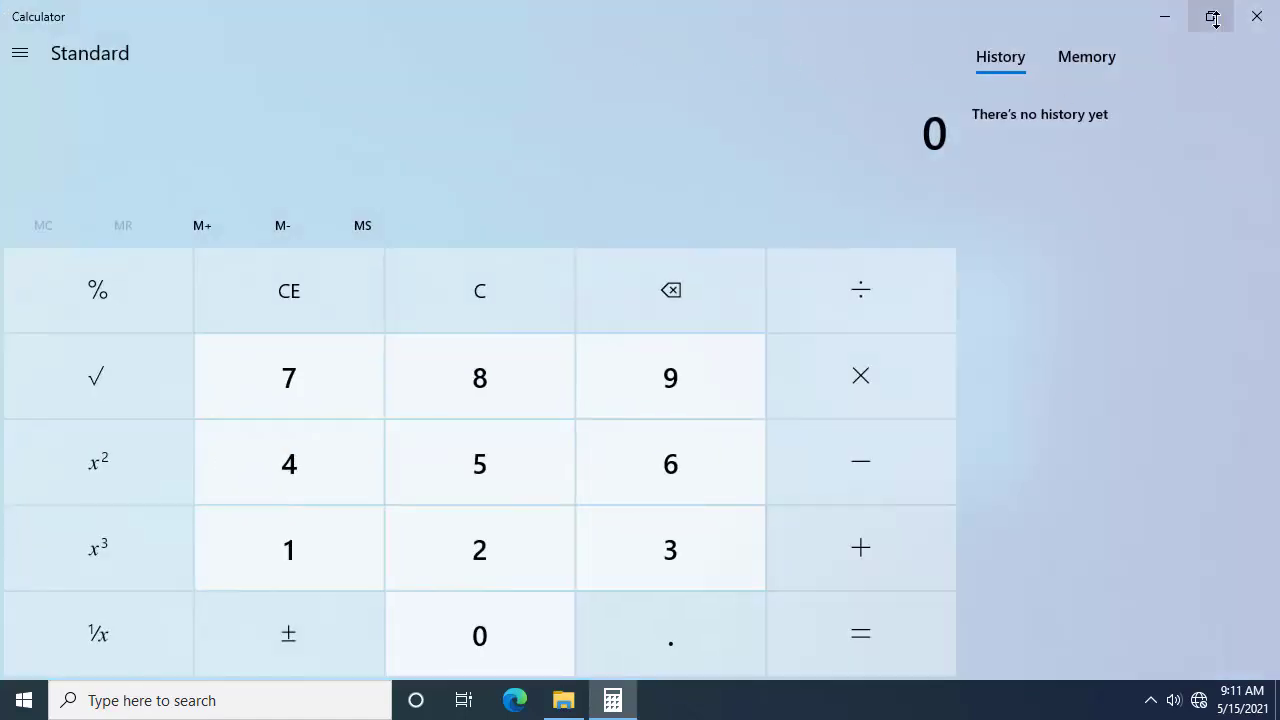
pyautogui.click(1212, 17)
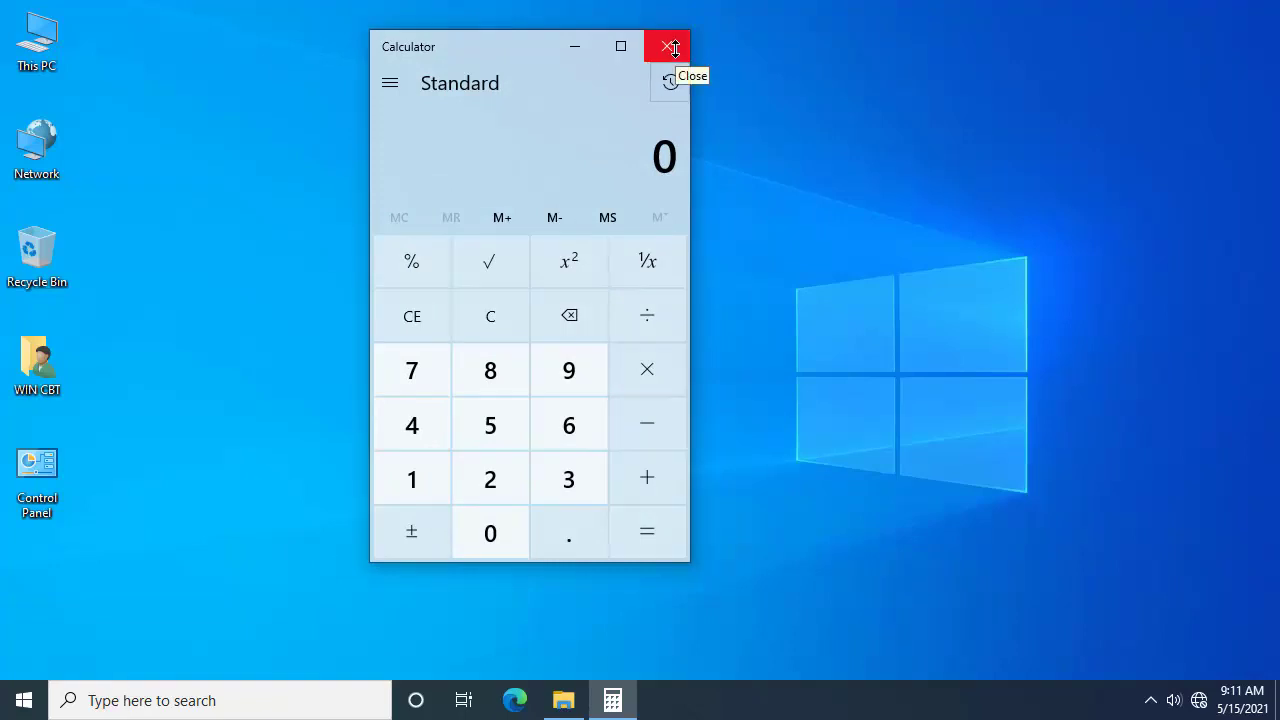
pyautogui.moveTo(444, 52); pyautogui.dragTo(495, 55)
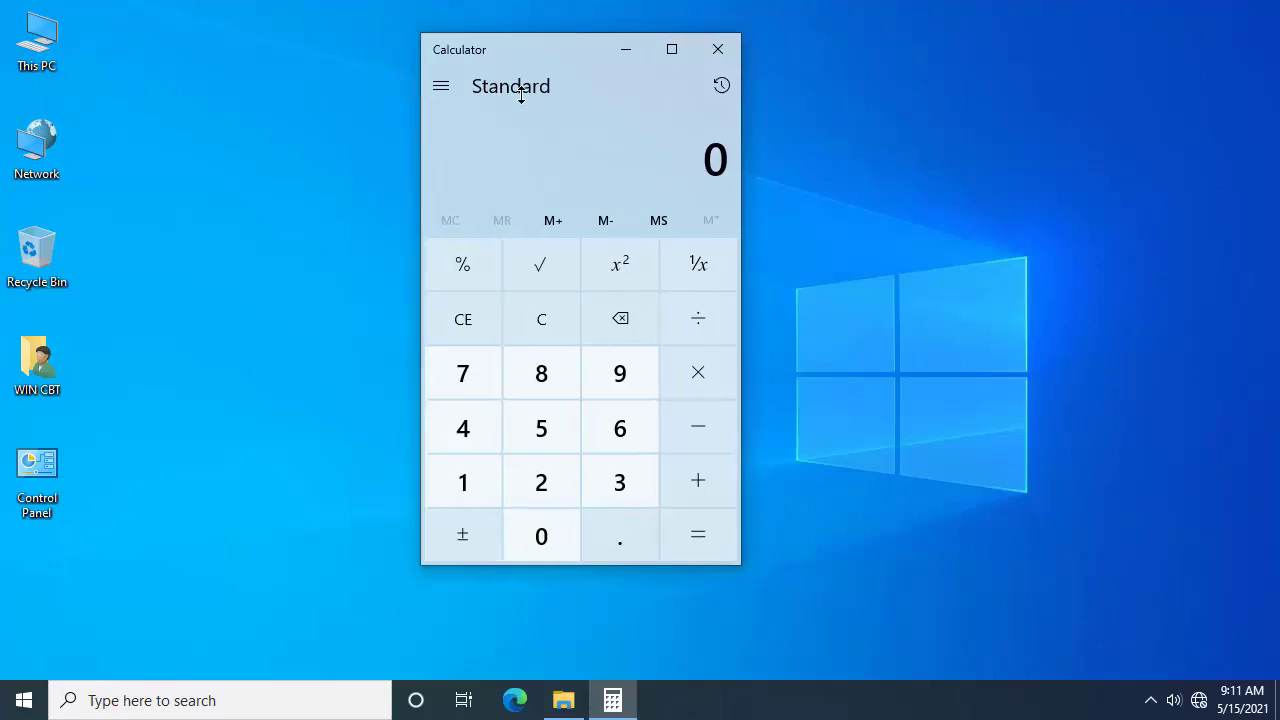
# Step: Calculate 2 × 5 = 10, then clear the entry
pyautogui.click(540, 479)
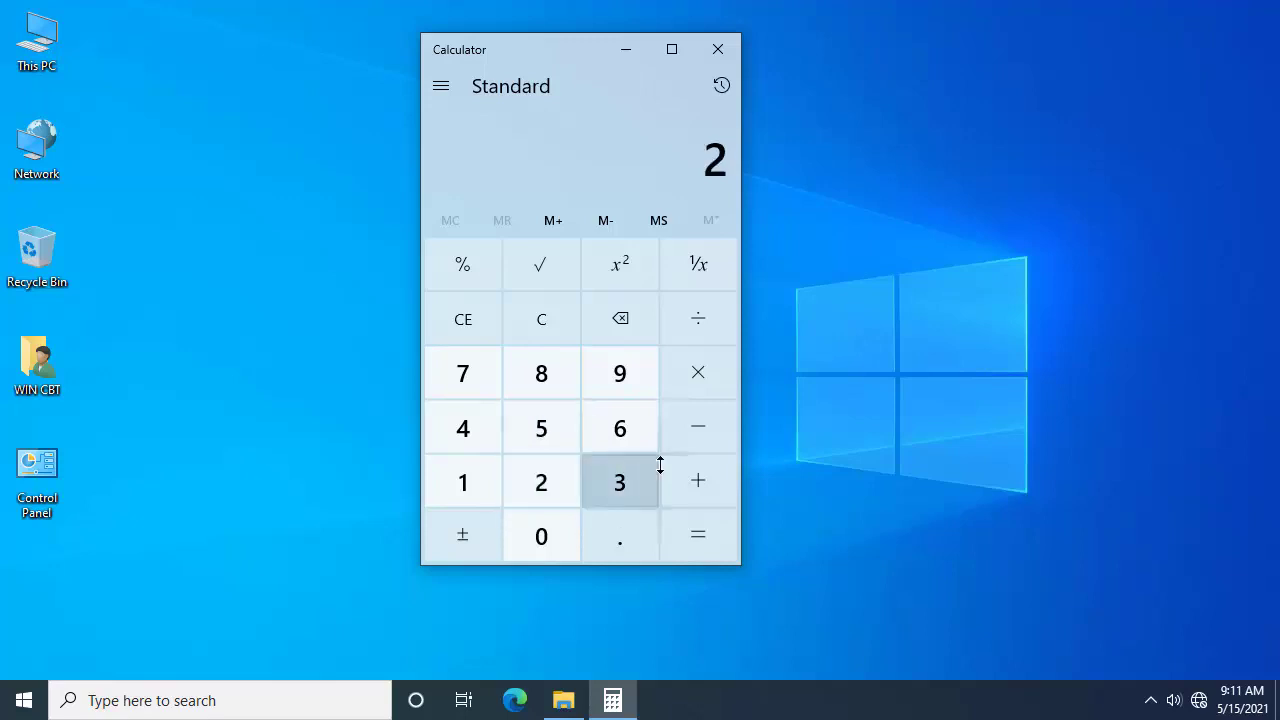
pyautogui.click(704, 372)
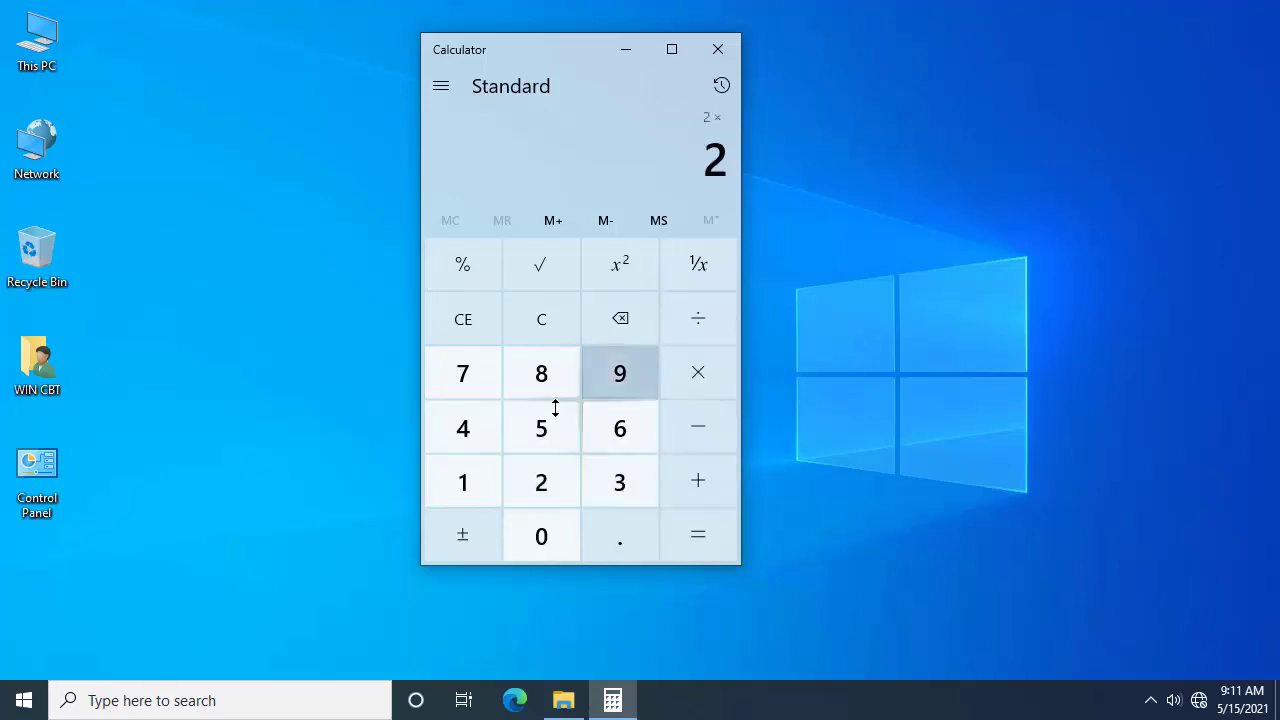
pyautogui.click(540, 428)
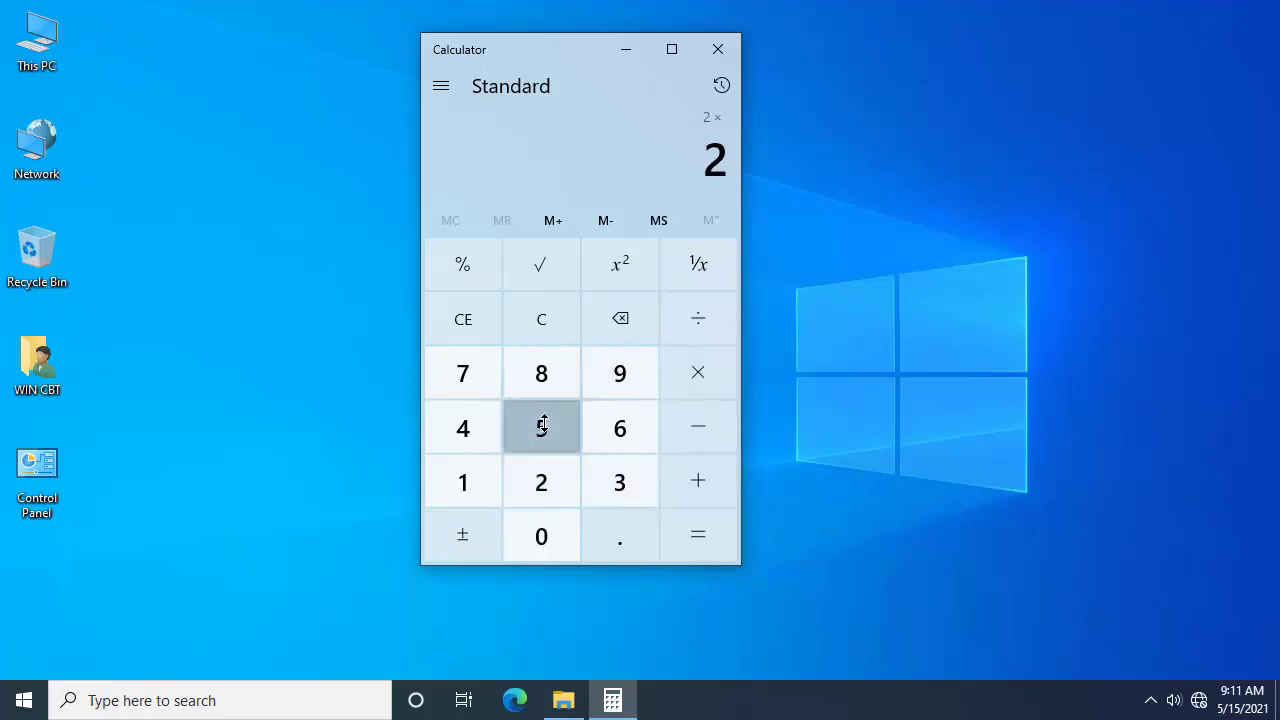
pyautogui.click(711, 536)
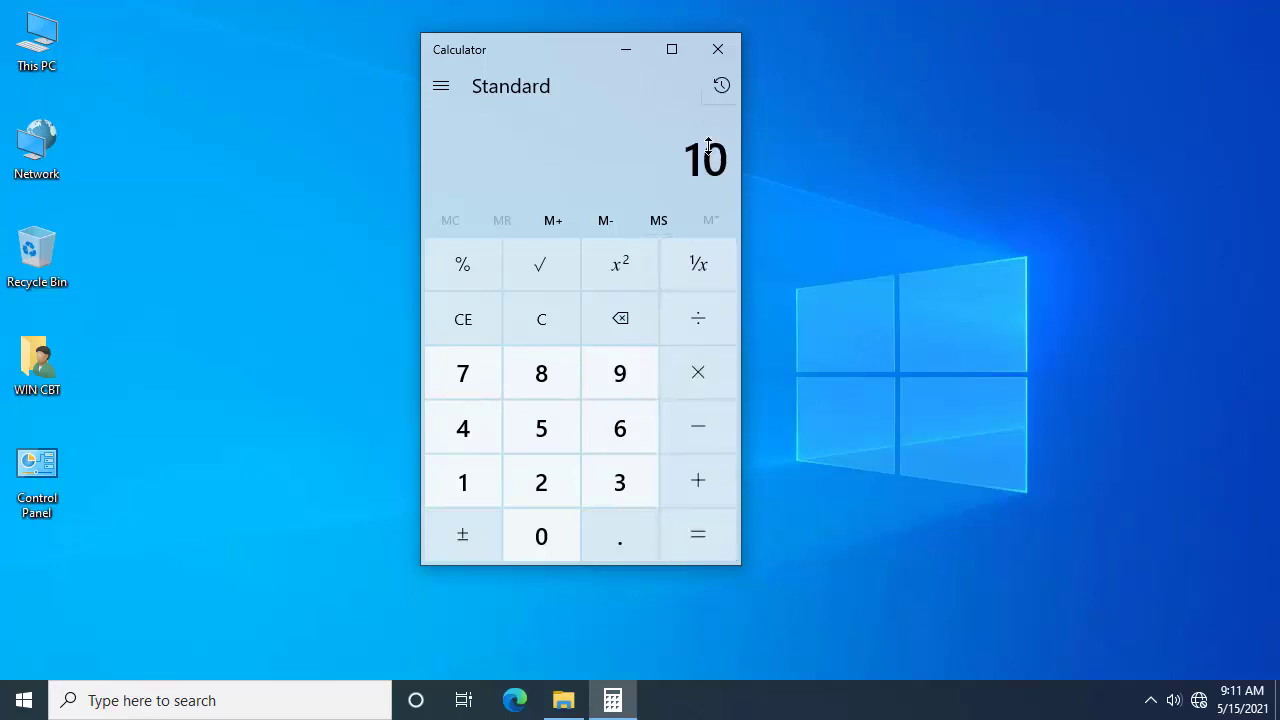
pyautogui.click(474, 320)
# Step: Enter 5,685 and backspace it one digit at a time back to 0
pyautogui.click(540, 440)
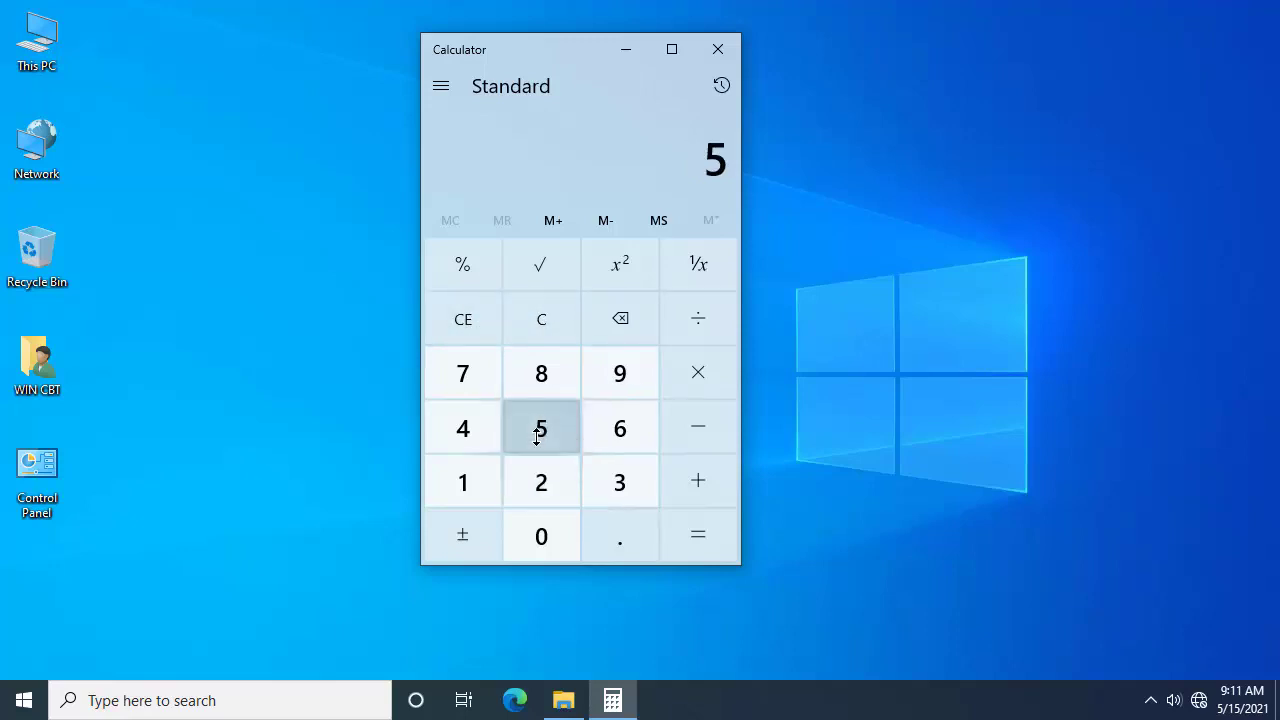
pyautogui.click(620, 432)
pyautogui.click(540, 380)
pyautogui.click(546, 426)
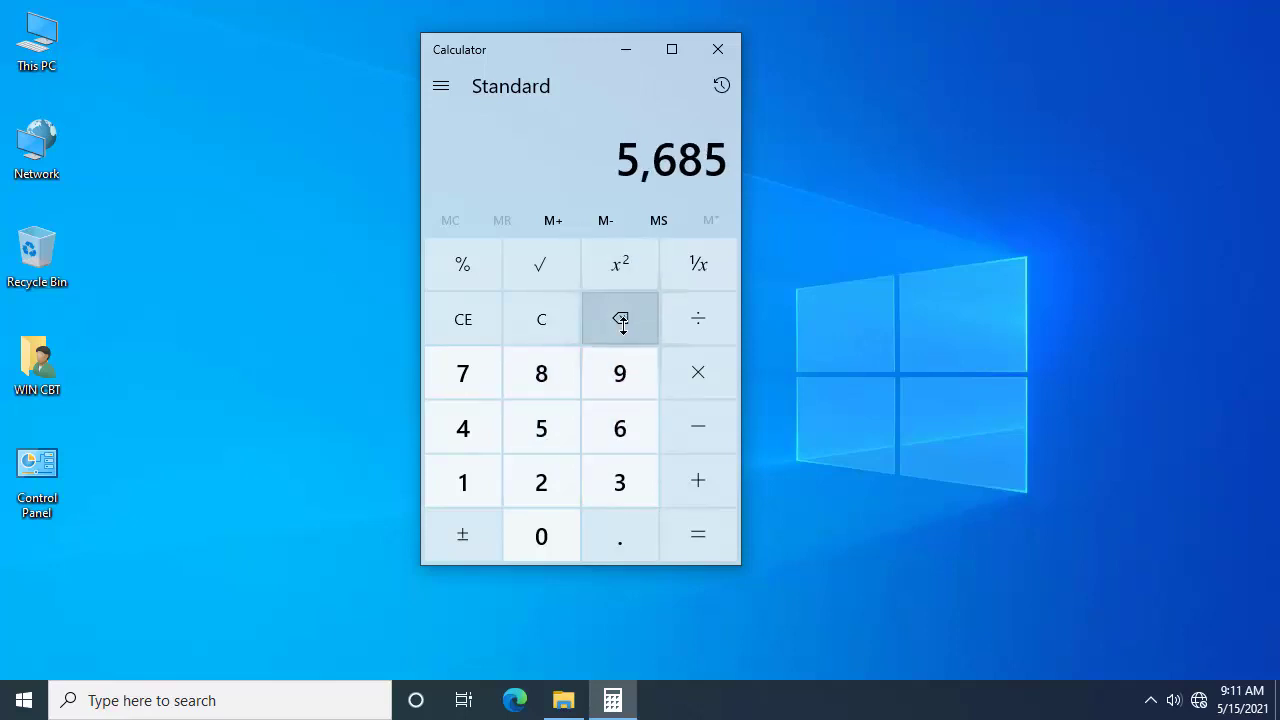
pyautogui.click(621, 320)
pyautogui.click(621, 320)
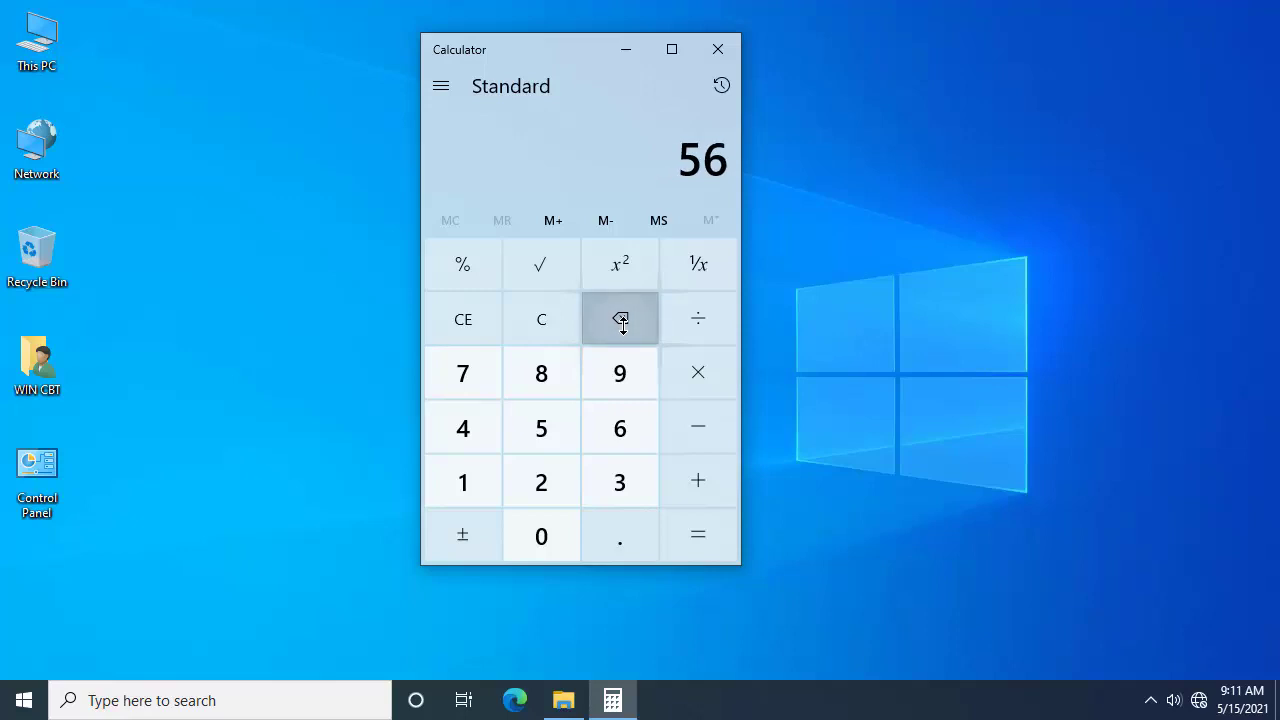
pyautogui.click(621, 320)
pyautogui.click(621, 320)
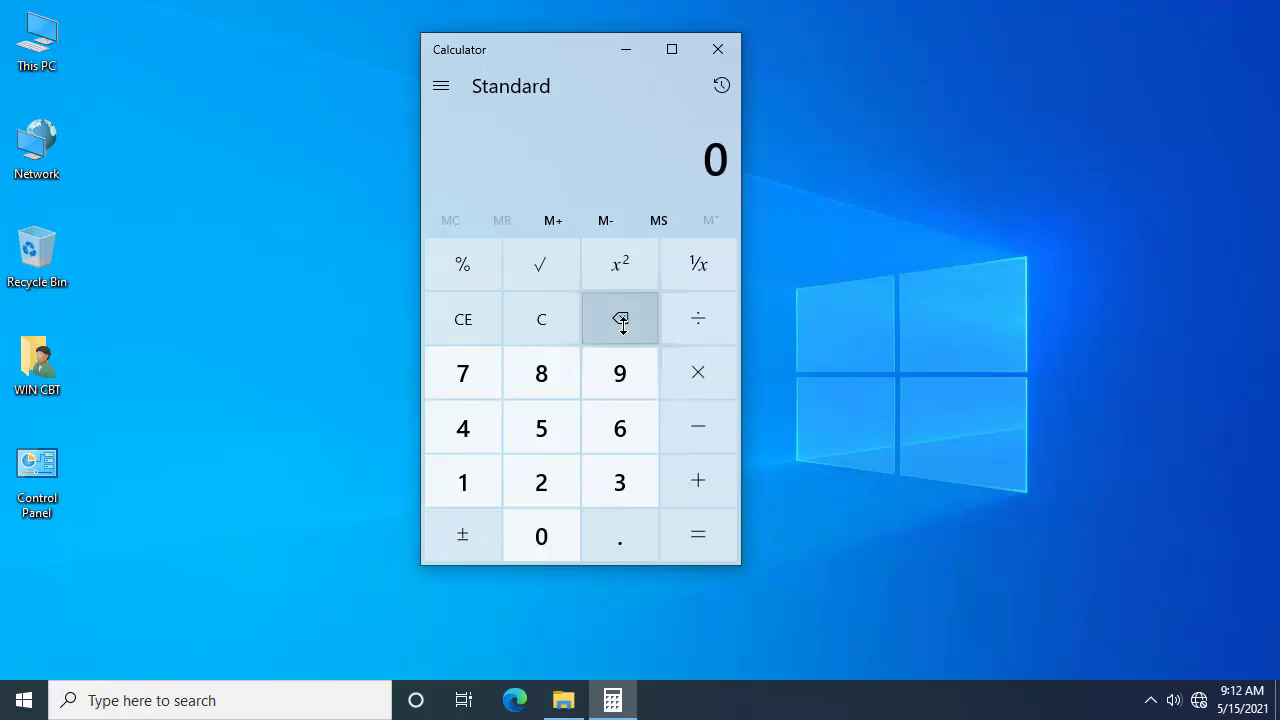
# Step: Switch Calculator to Scientific mode
pyautogui.moveTo(524, 52); pyautogui.dragTo(540, 66)
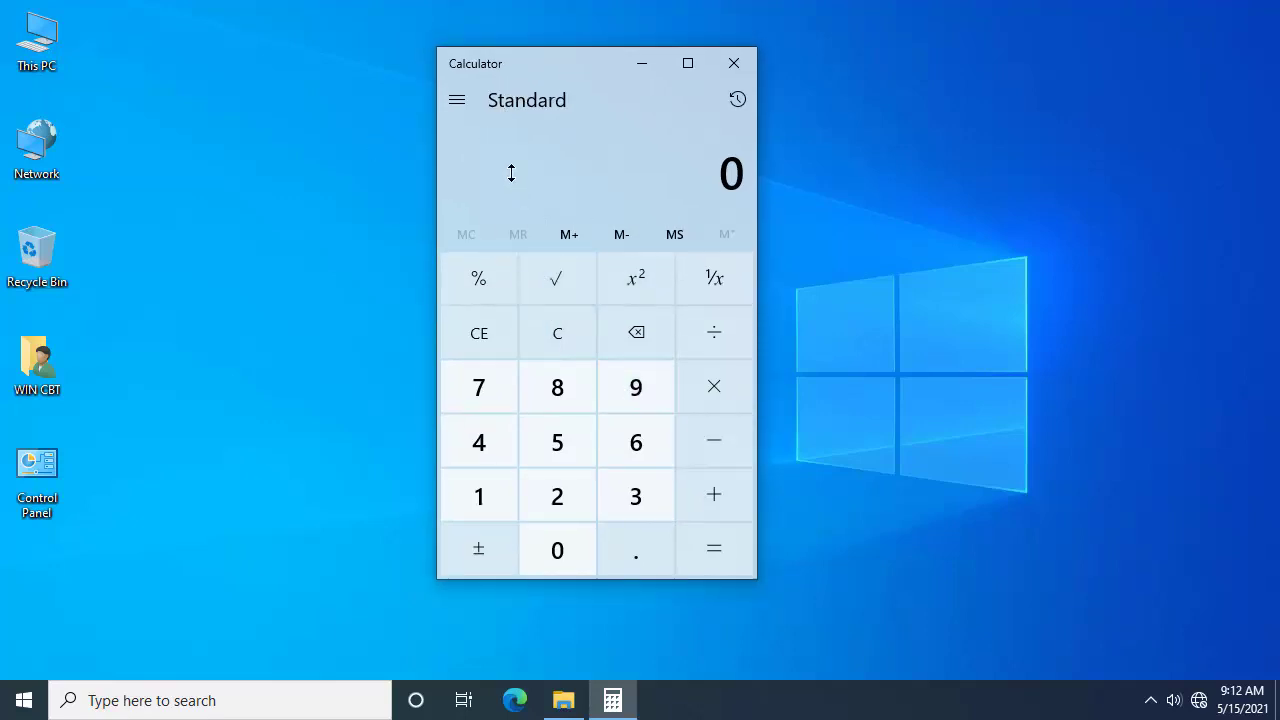
pyautogui.click(465, 100)
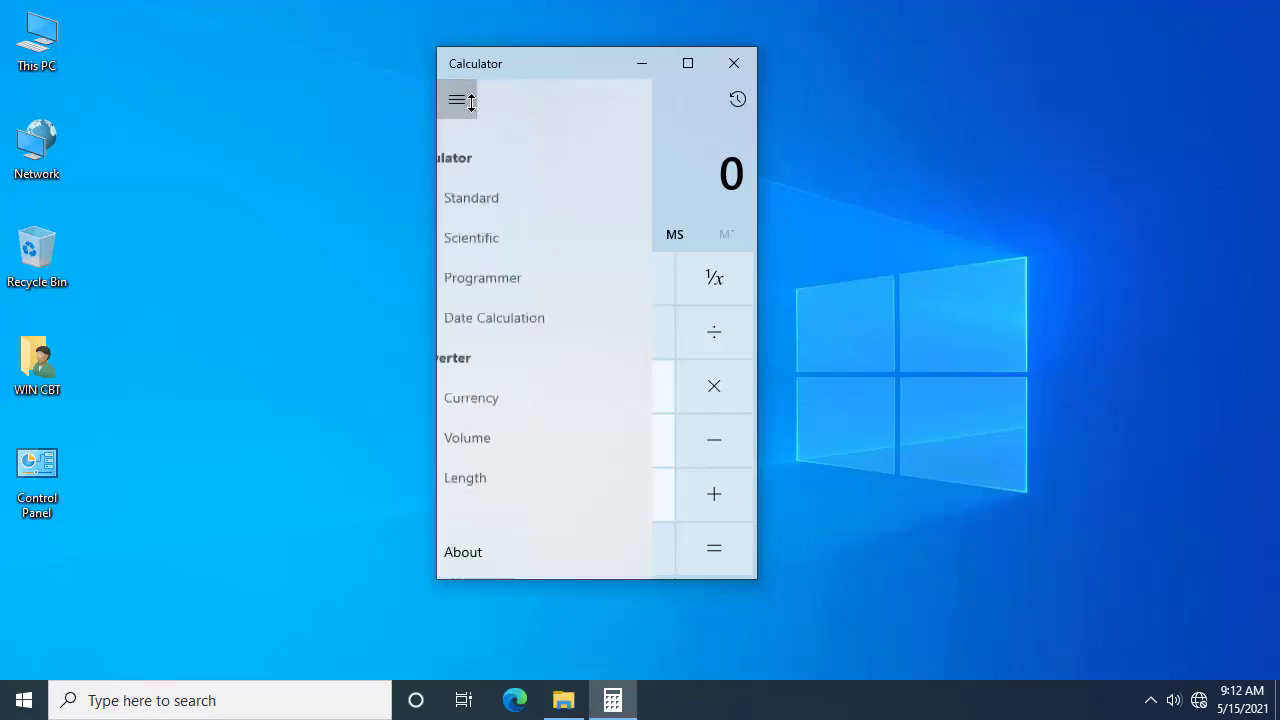
pyautogui.click(468, 100)
pyautogui.click(460, 101)
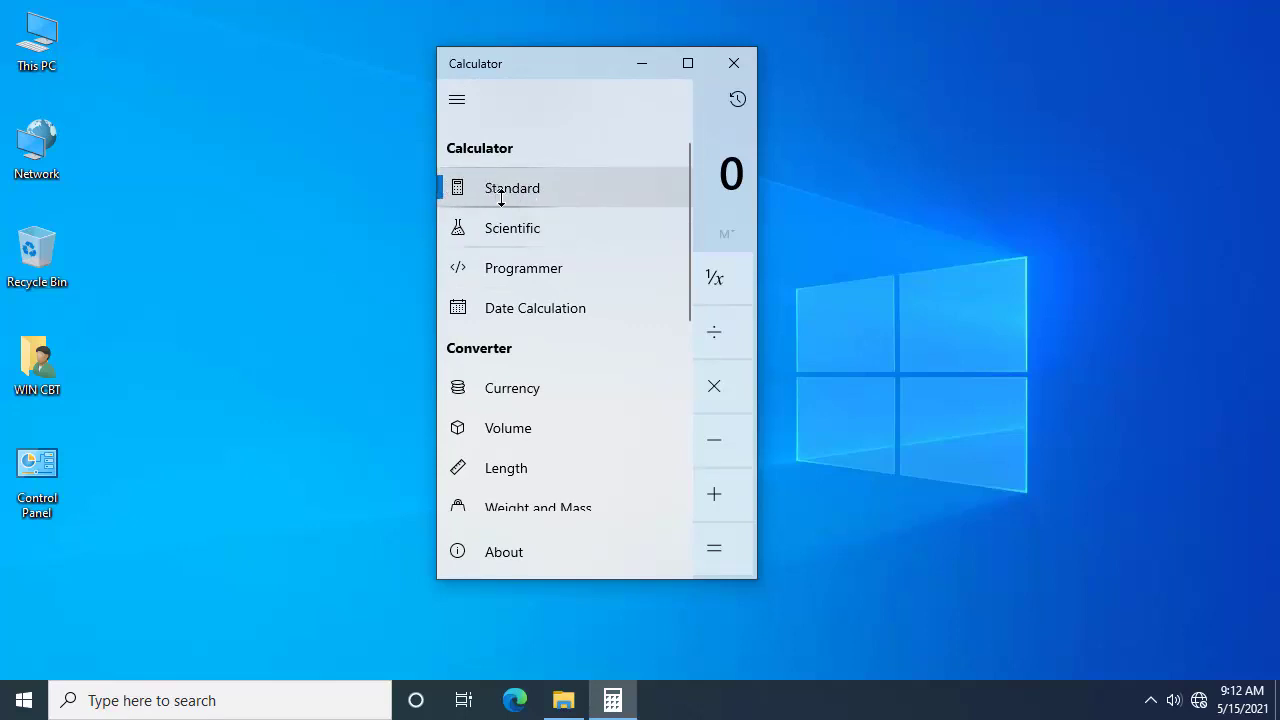
pyautogui.click(516, 228)
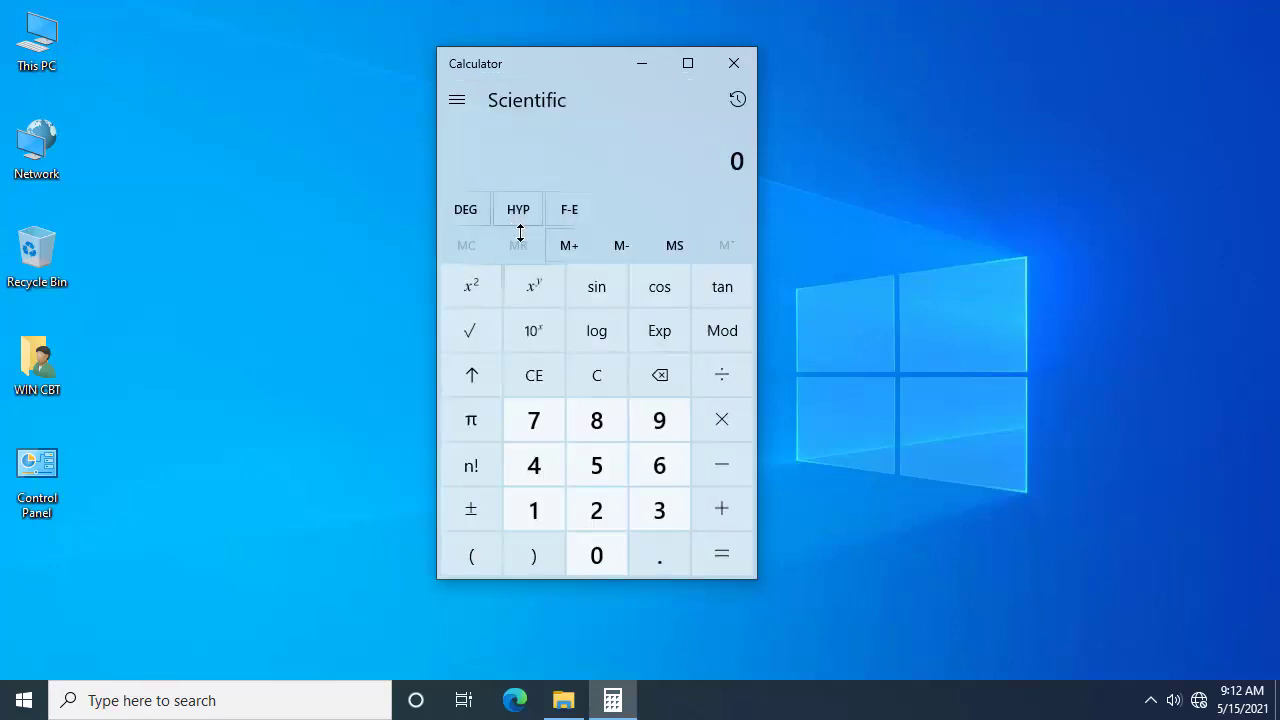
# Step: Maximize the Scientific calculator so the History panel shows
pyautogui.click(689, 62)
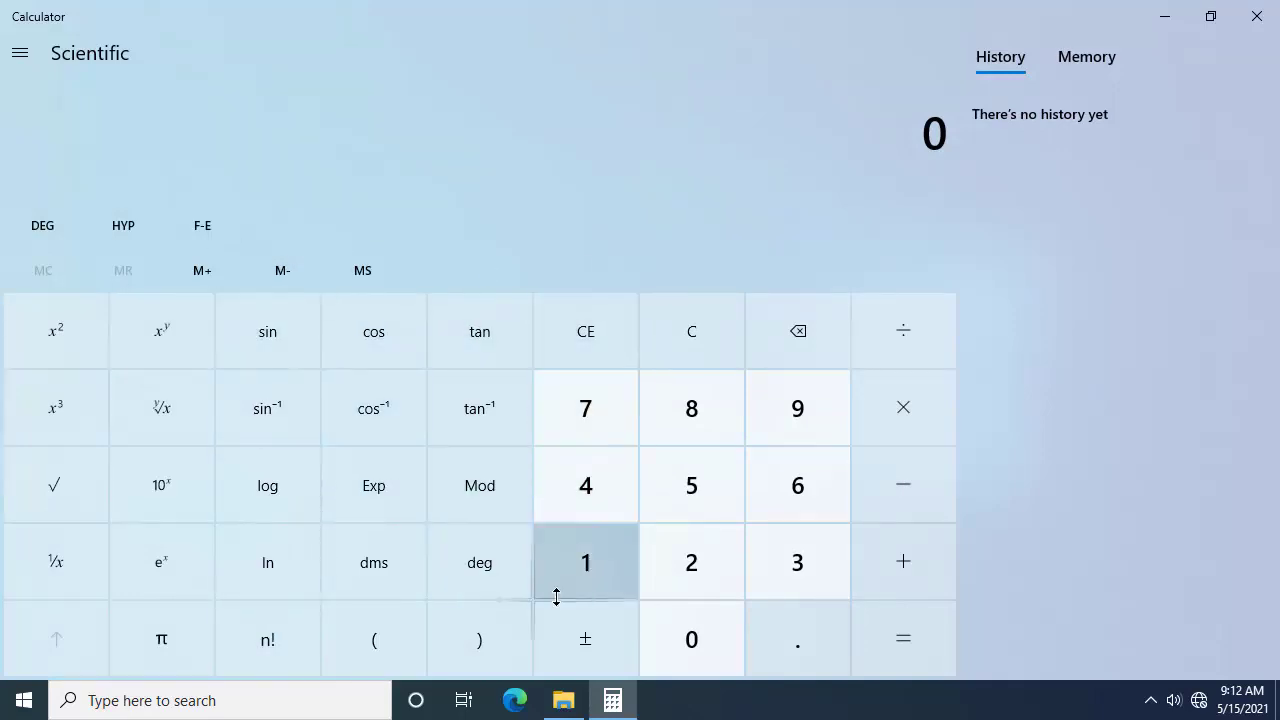
pyautogui.click(18, 50)
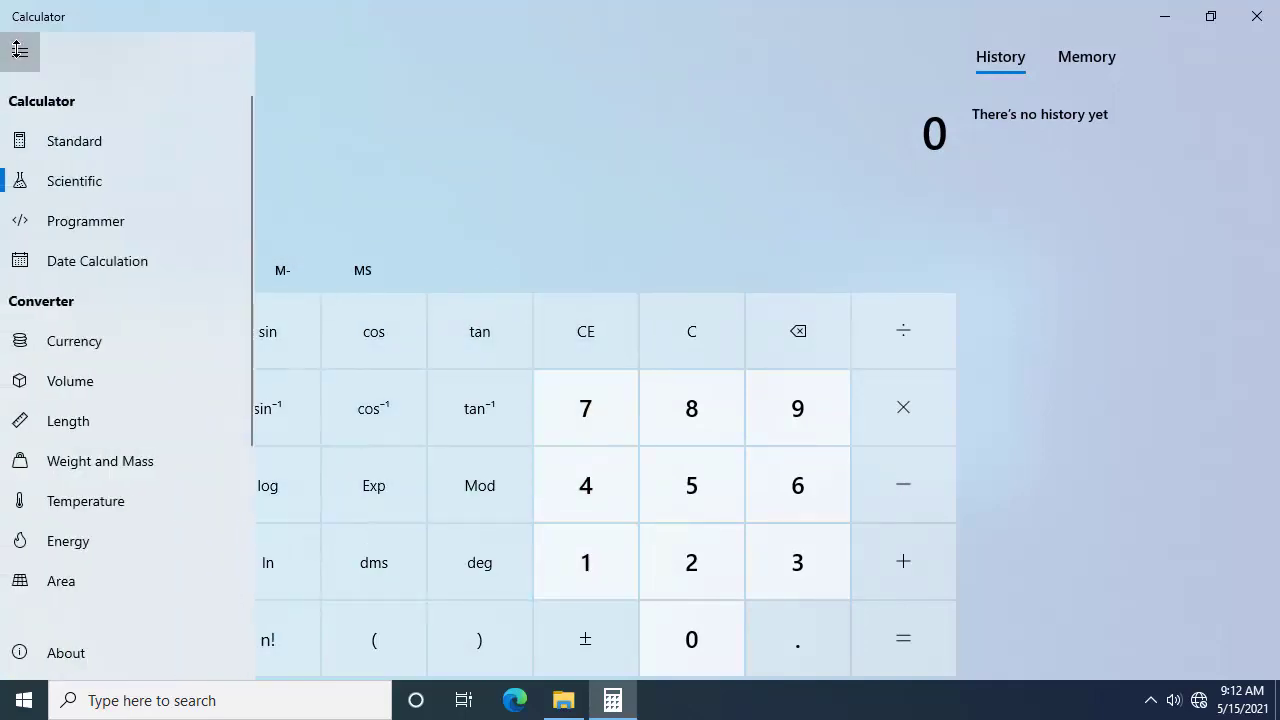
pyautogui.click(20, 52)
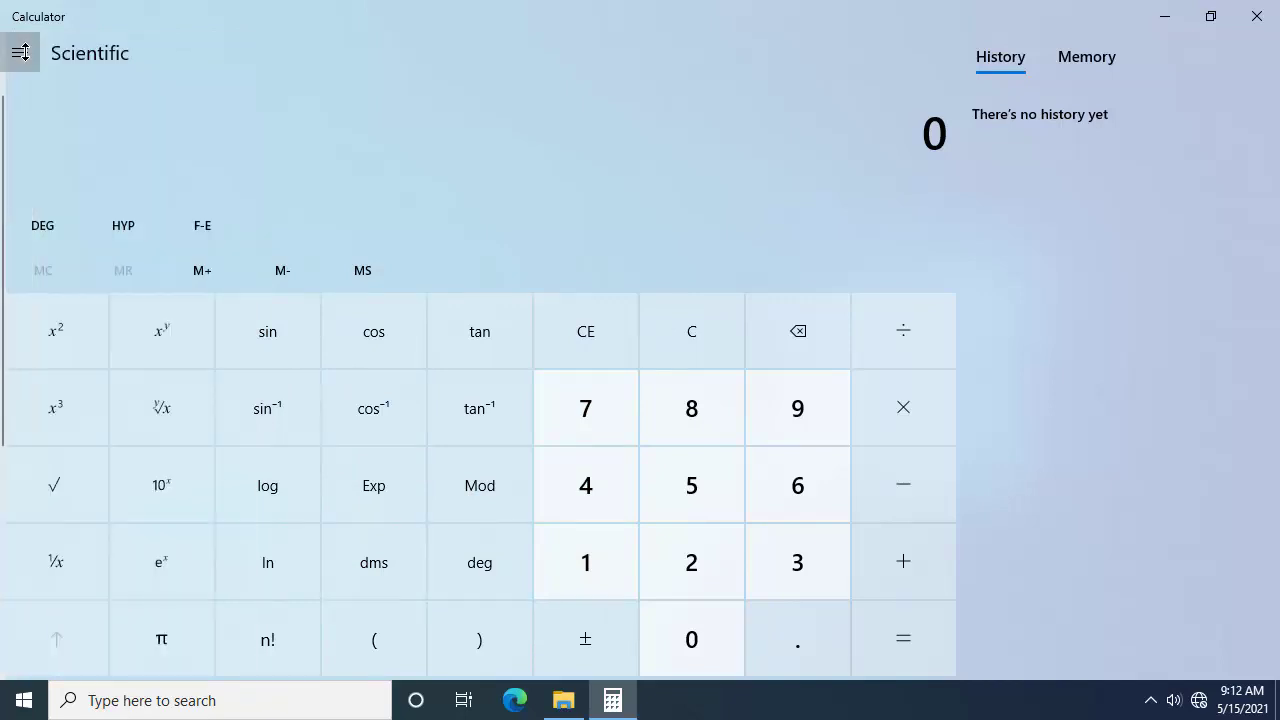
pyautogui.click(20, 52)
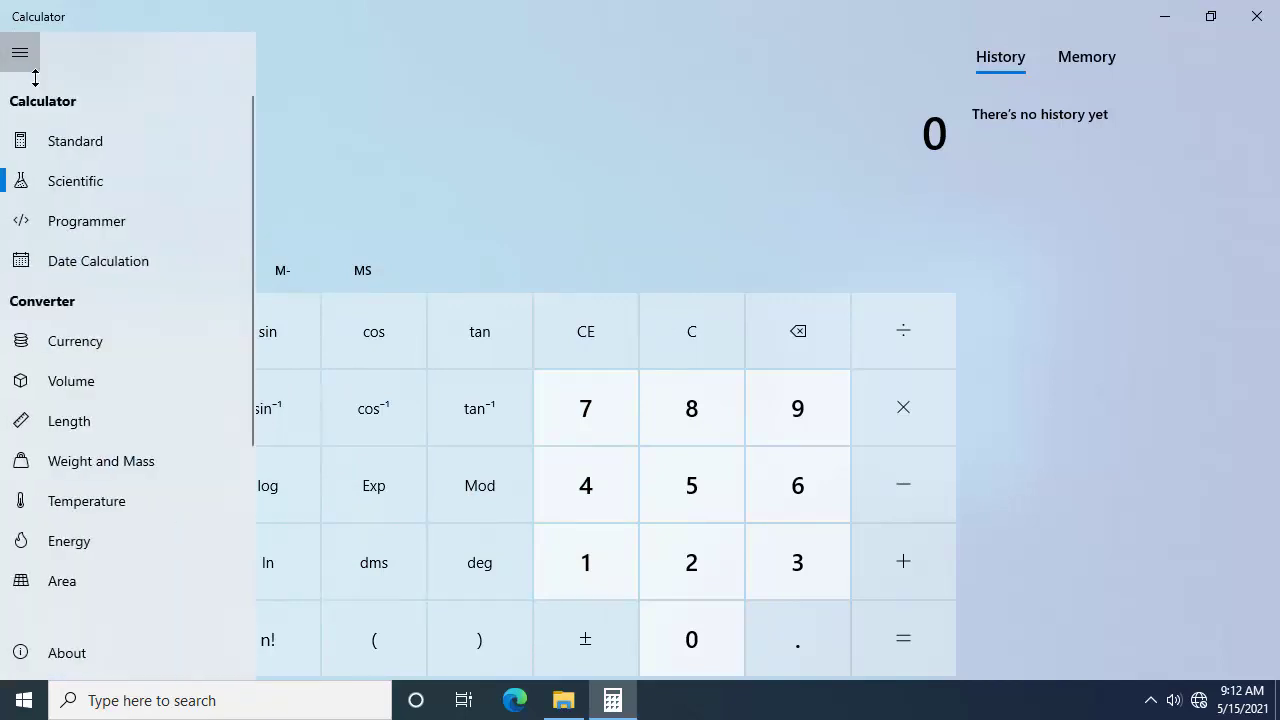
# Step: Switch to Programmer mode, enter 8 to see it in every base, then erase it
pyautogui.click(118, 222)
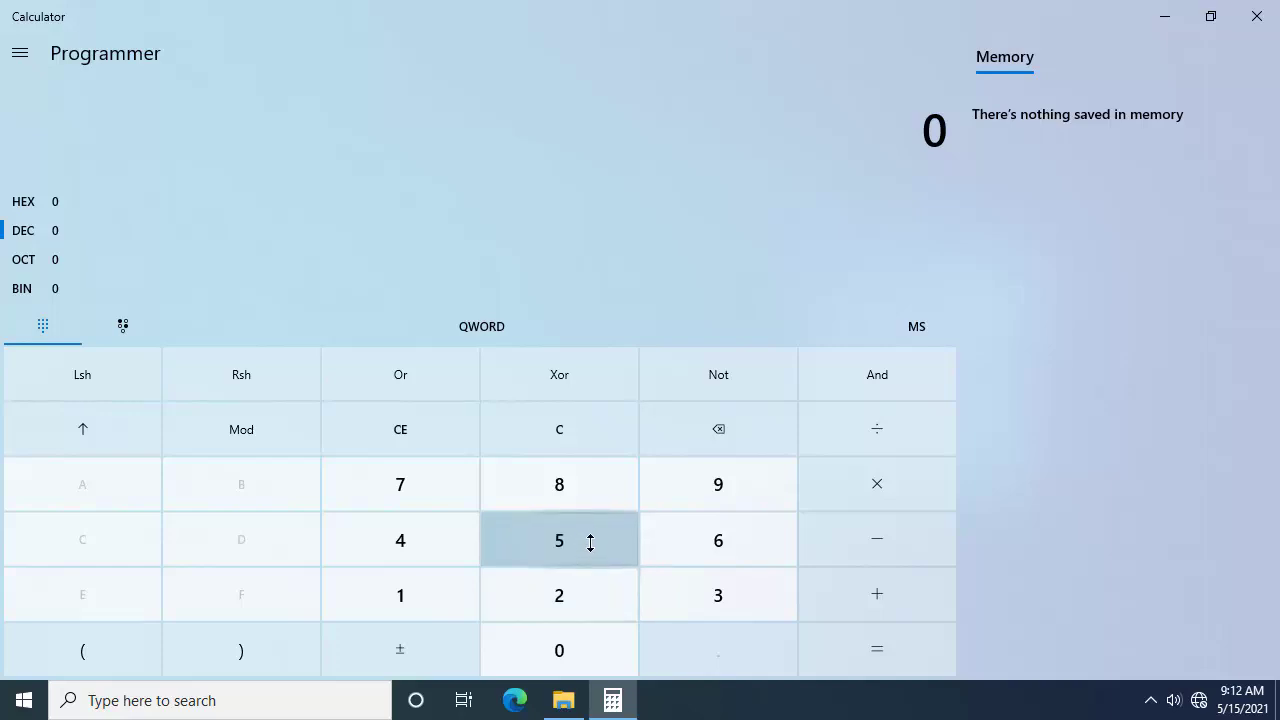
pyautogui.click(593, 502)
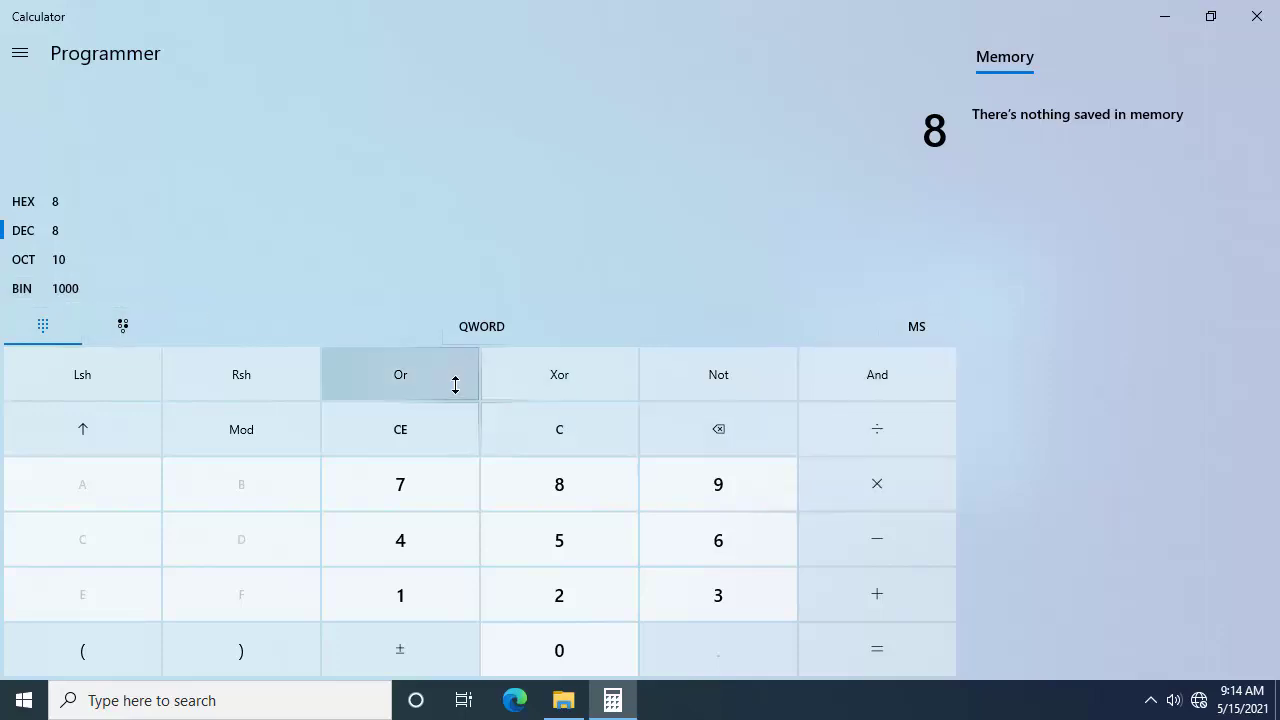
pyautogui.click(717, 422)
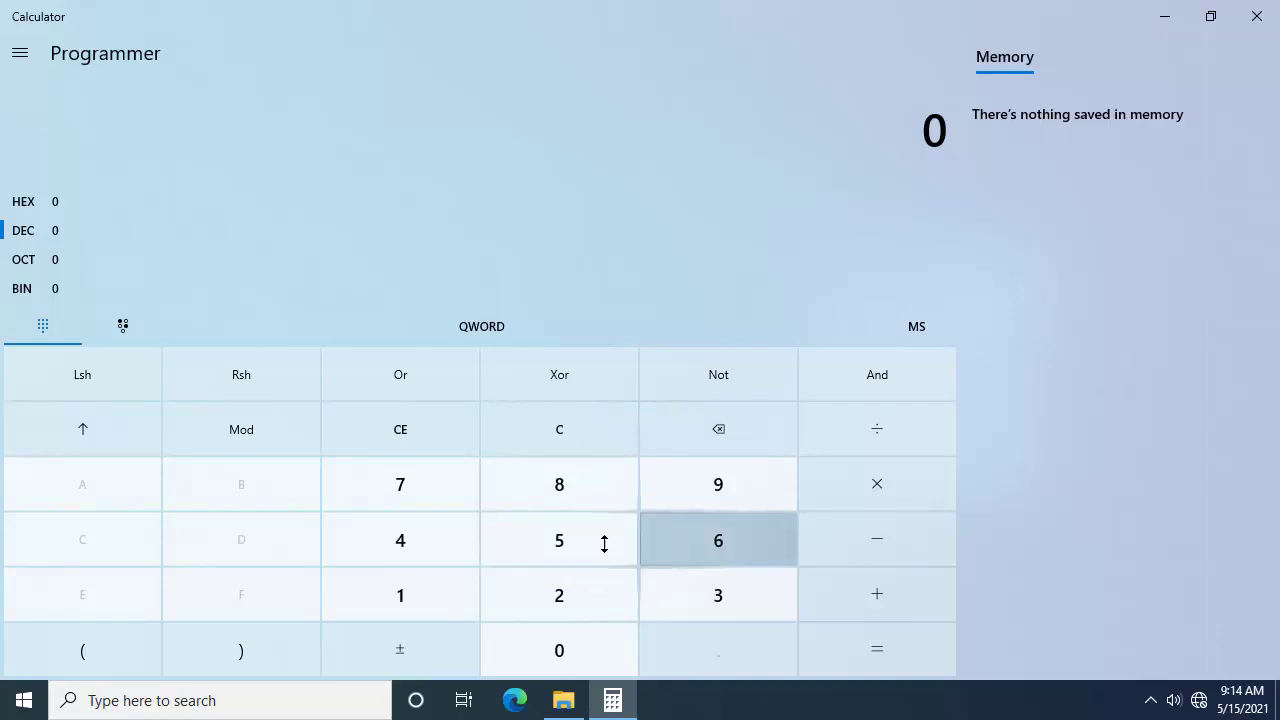
pyautogui.click(720, 572)
pyautogui.click(700, 545)
pyautogui.click(564, 538)
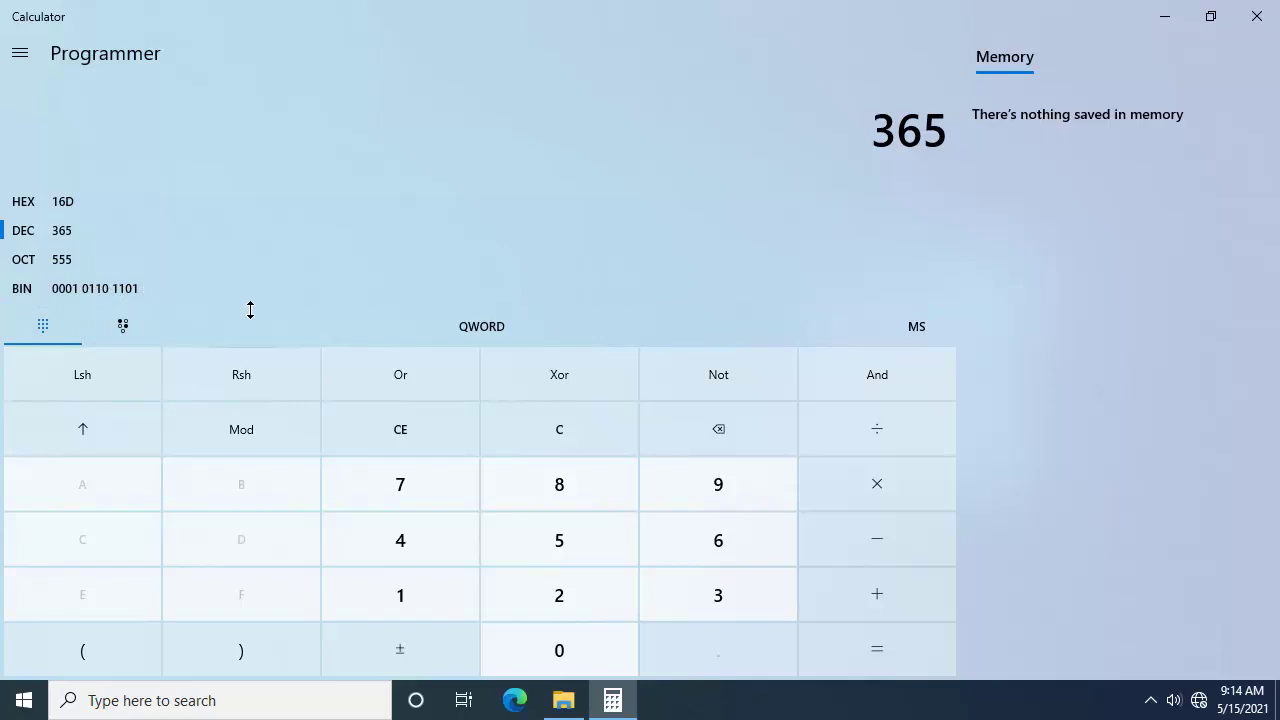
pyautogui.click(22, 55)
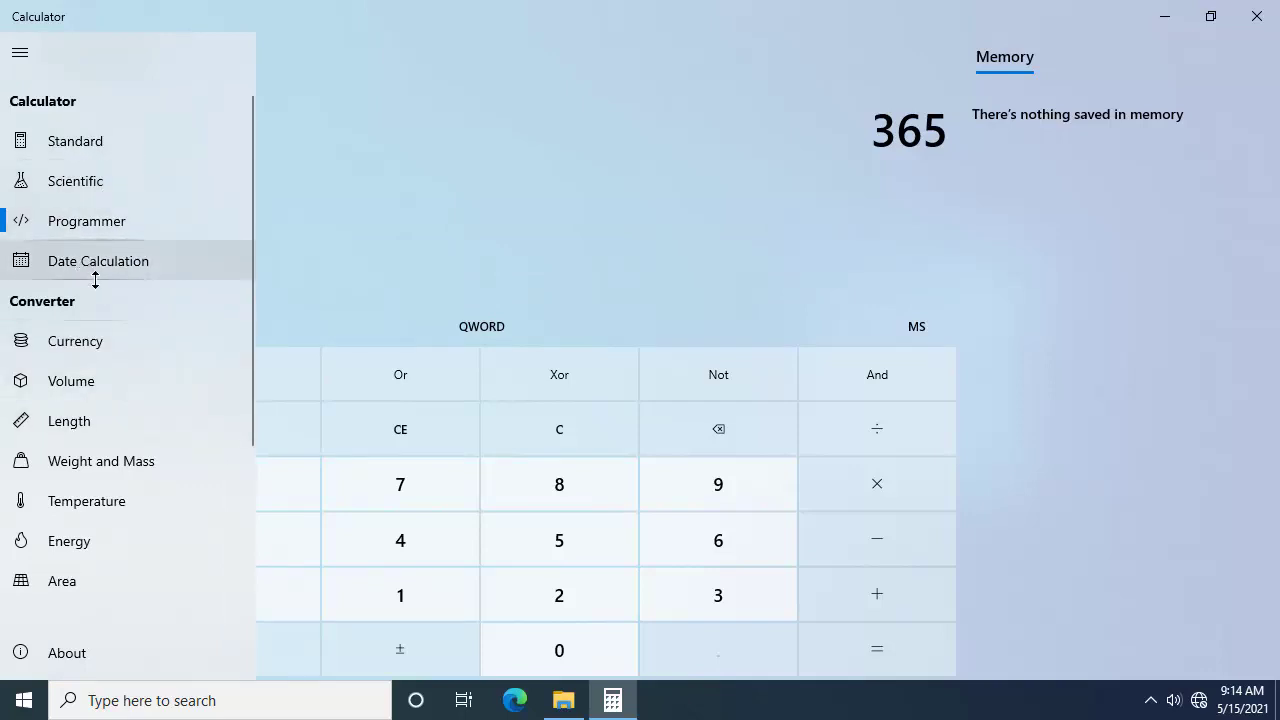
pyautogui.scroll(-2, 134, 355)
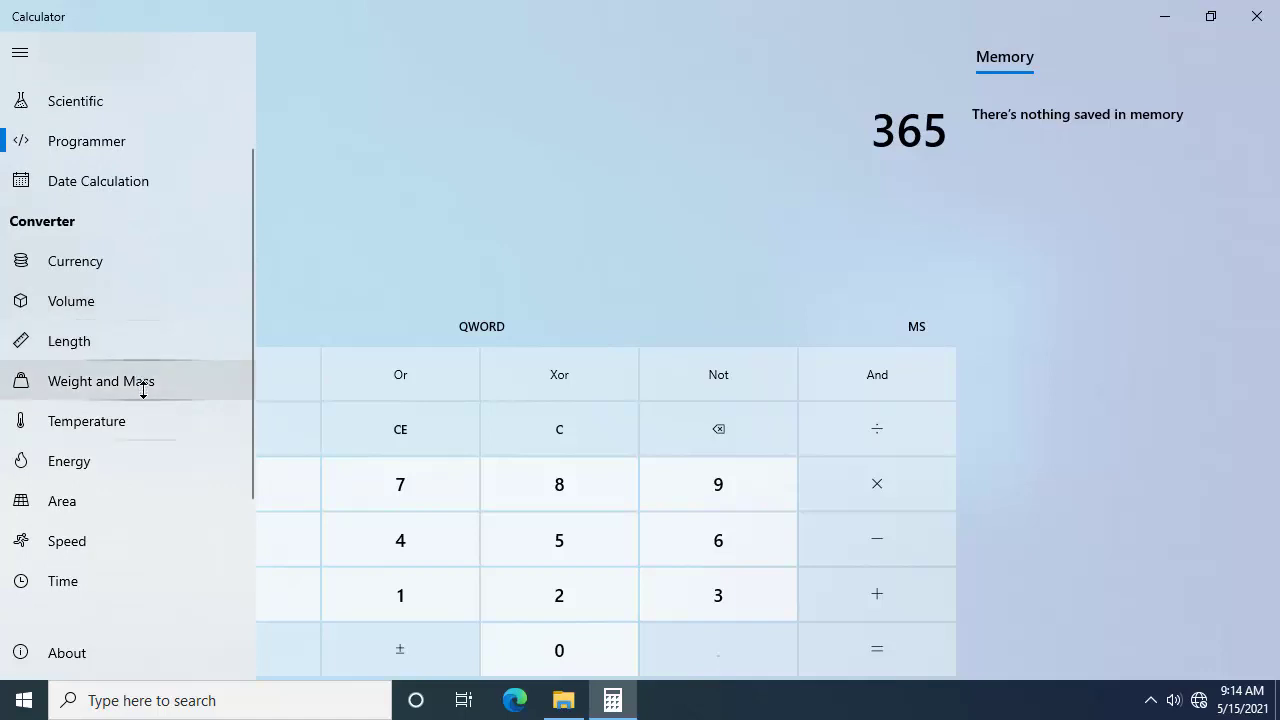
pyautogui.click(588, 169)
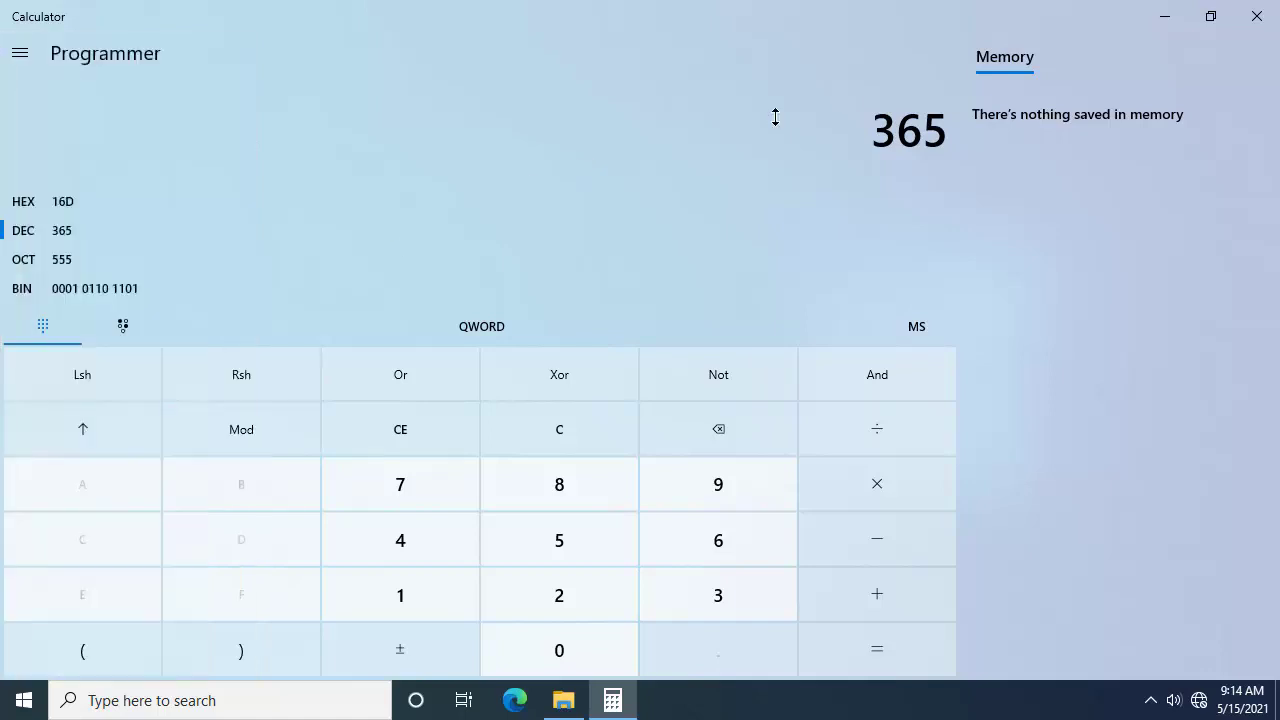
# Step: Close the Calculator app and refresh the desktop
pyautogui.click(1257, 16)
pyautogui.rightClick(720, 114)
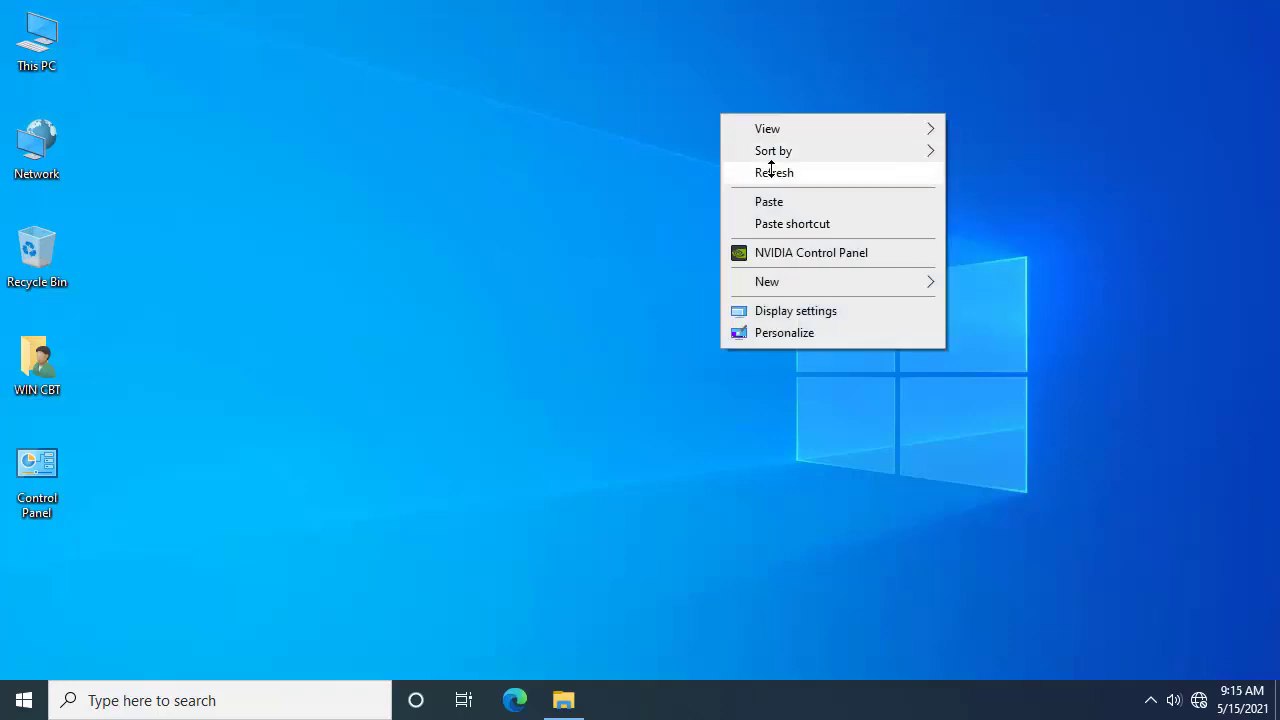
pyautogui.click(766, 167)
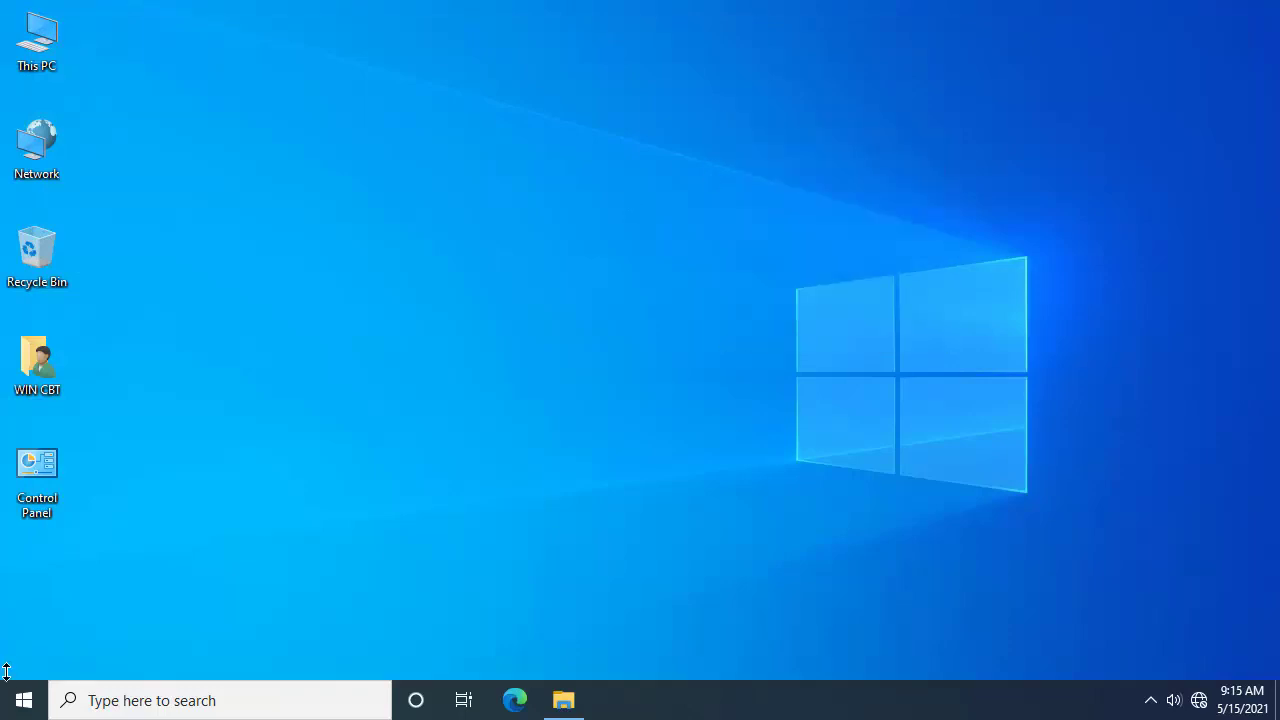
# Step: Open the Run dialog from the Start menu's Windows System group
pyautogui.click(20, 703)
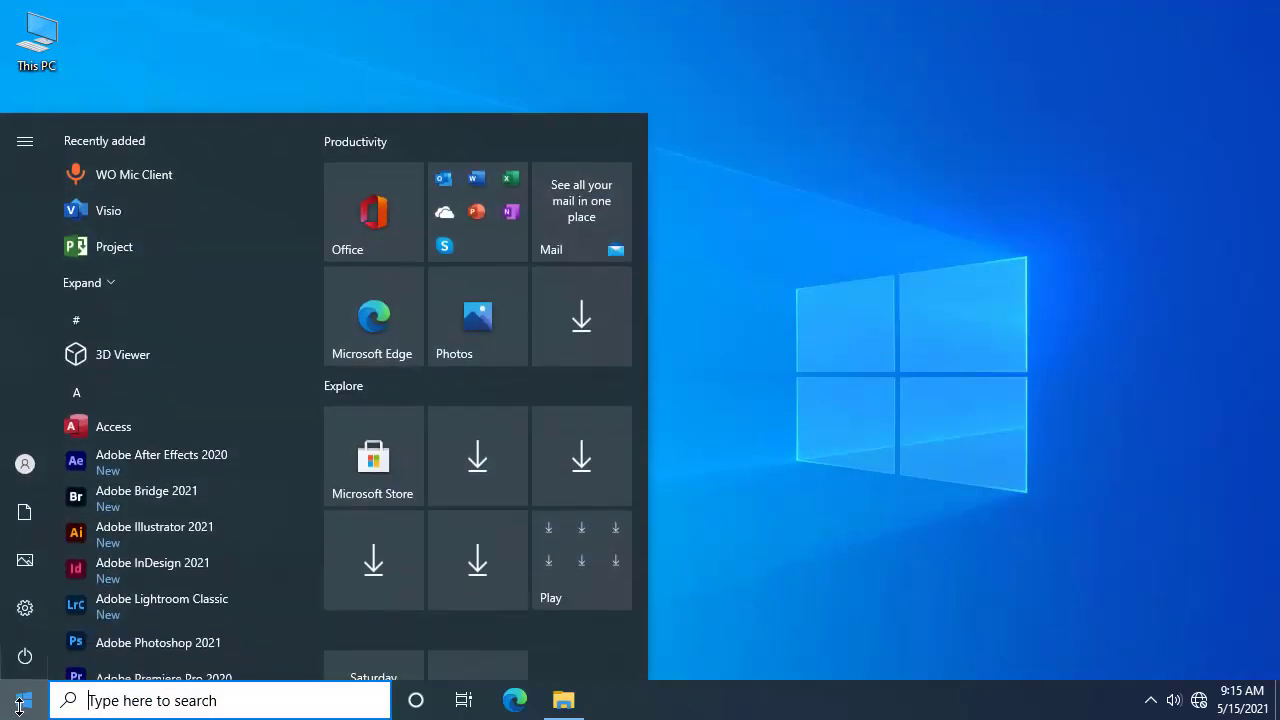
pyautogui.scroll(-3, 177, 600)
pyautogui.scroll(-1, 190, 600)
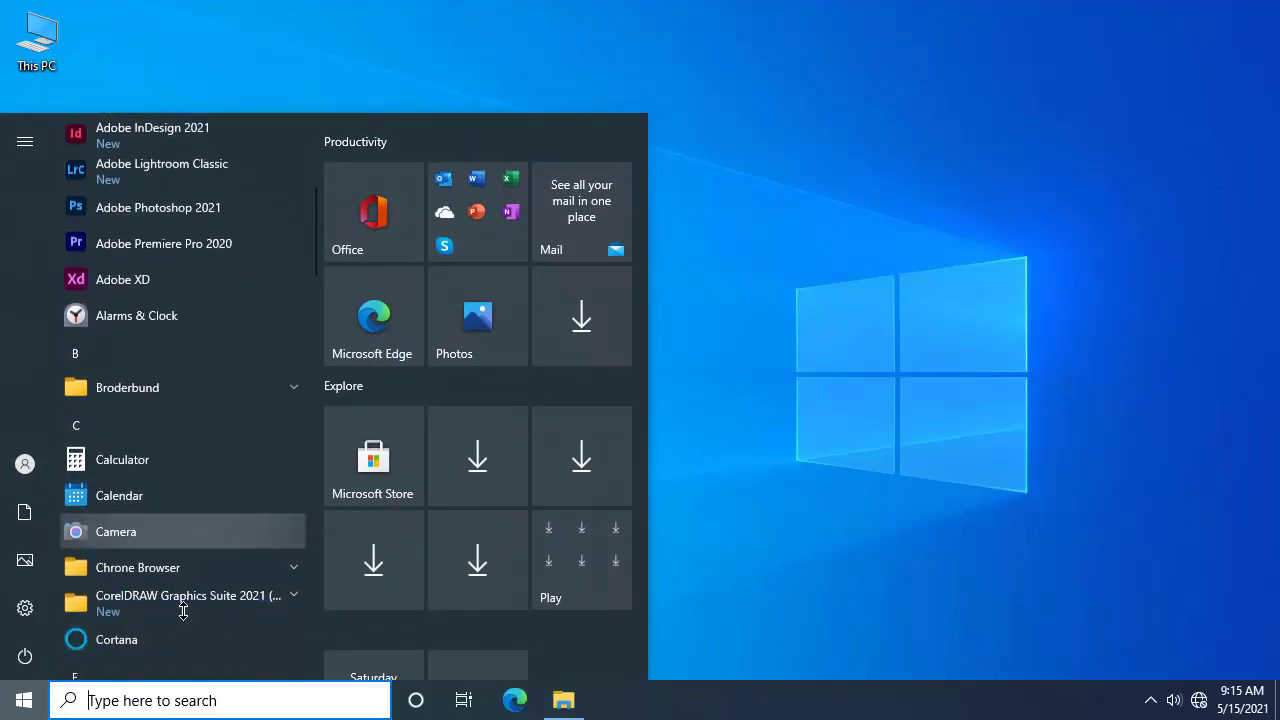
pyautogui.scroll(-12, 183, 612)
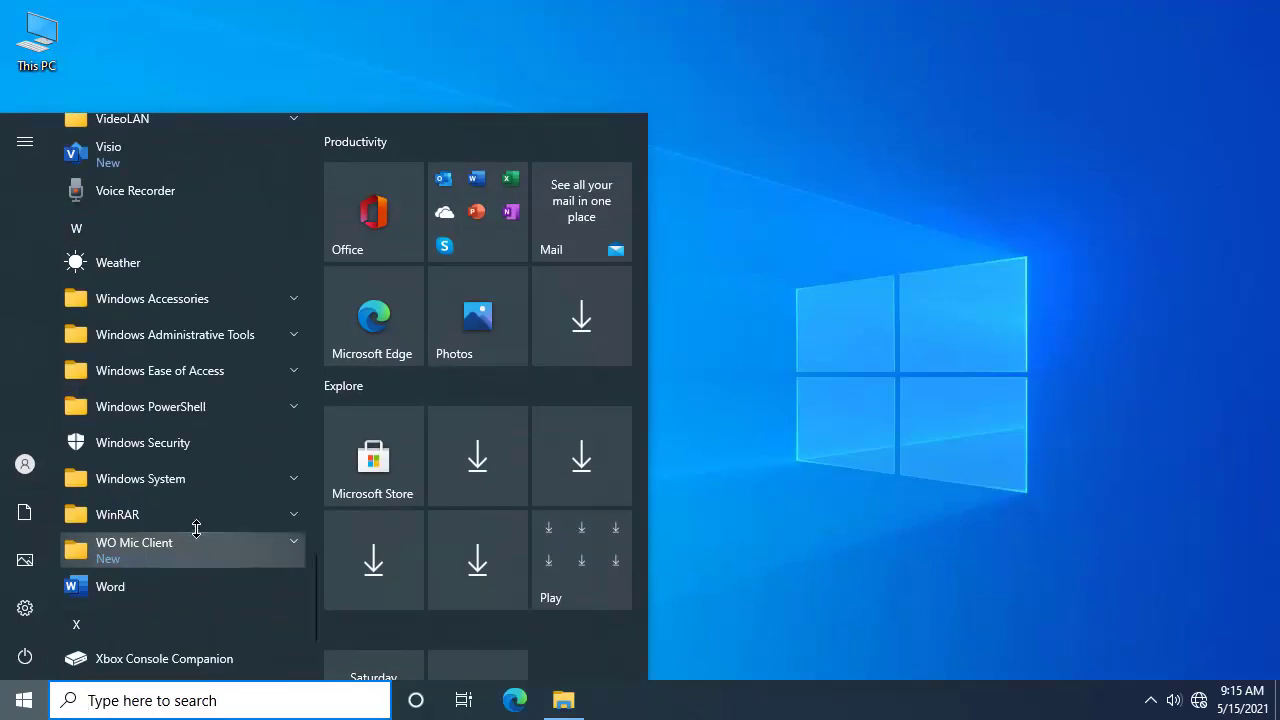
pyautogui.click(218, 477)
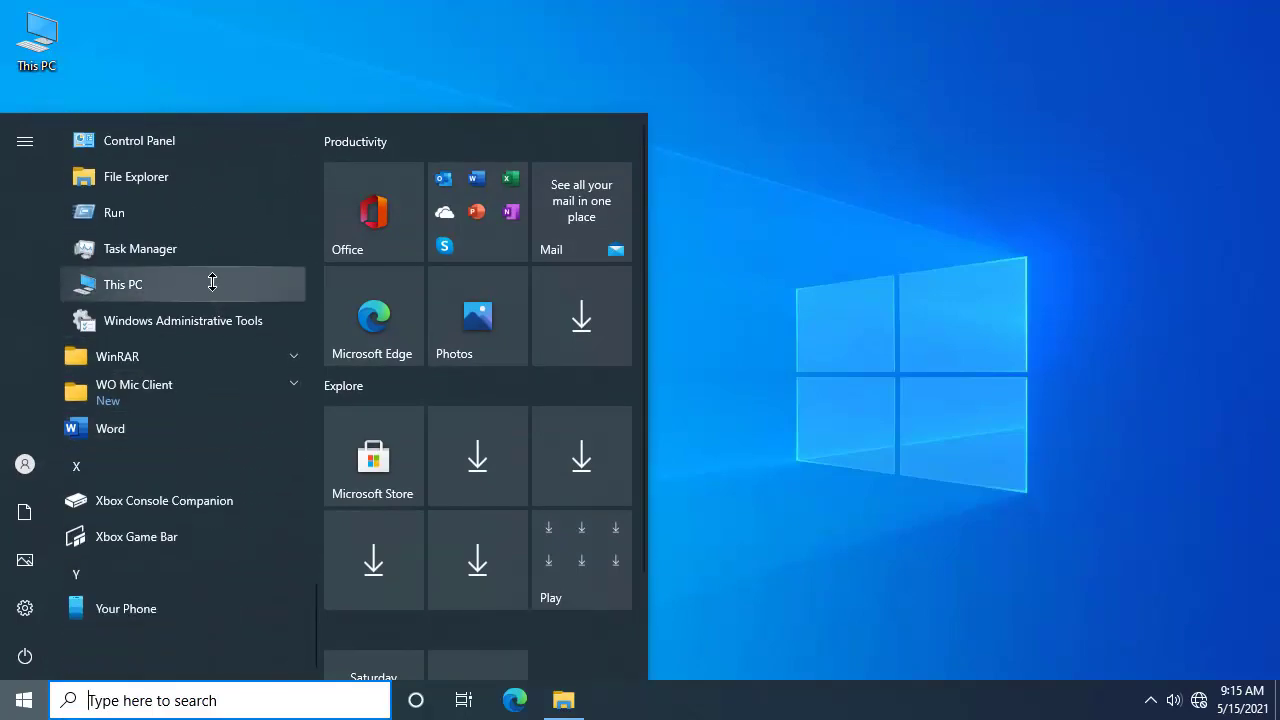
pyautogui.click(161, 213)
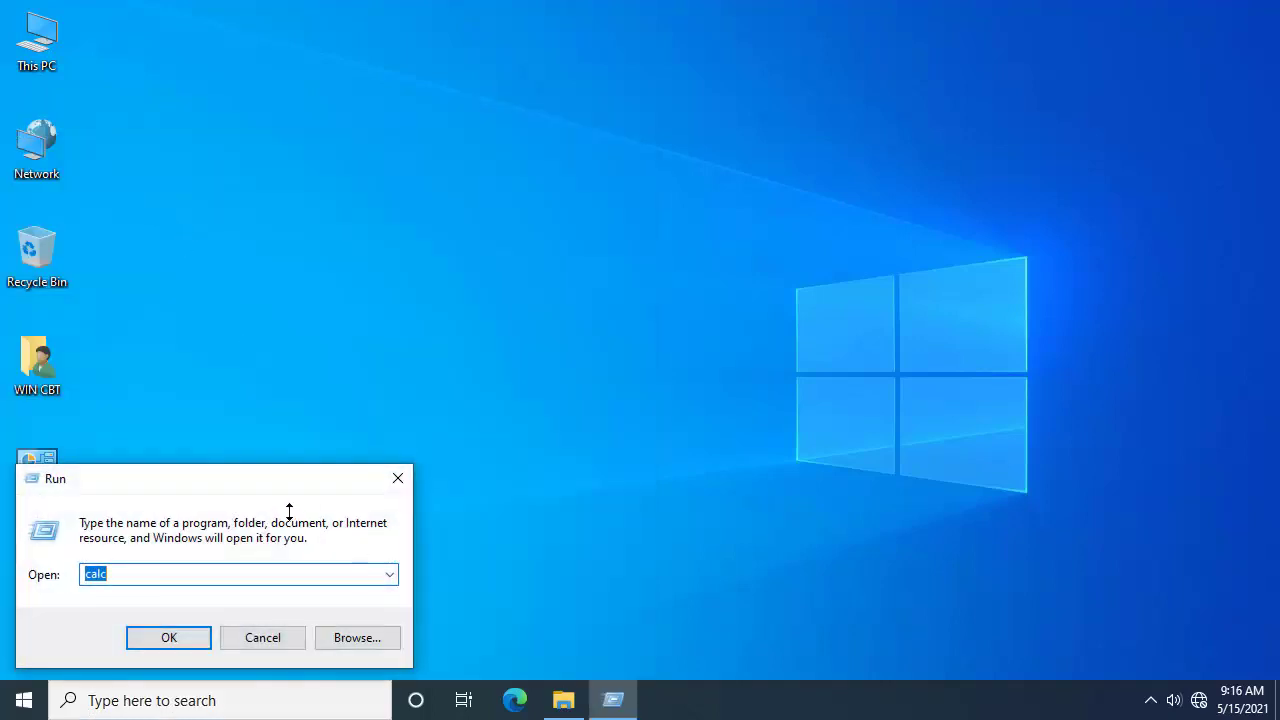
pyautogui.moveTo(287, 478); pyautogui.dragTo(276, 484)
# Step: Replace the Open field text with calc and run it to relaunch Calculator
pyautogui.click(116, 586)
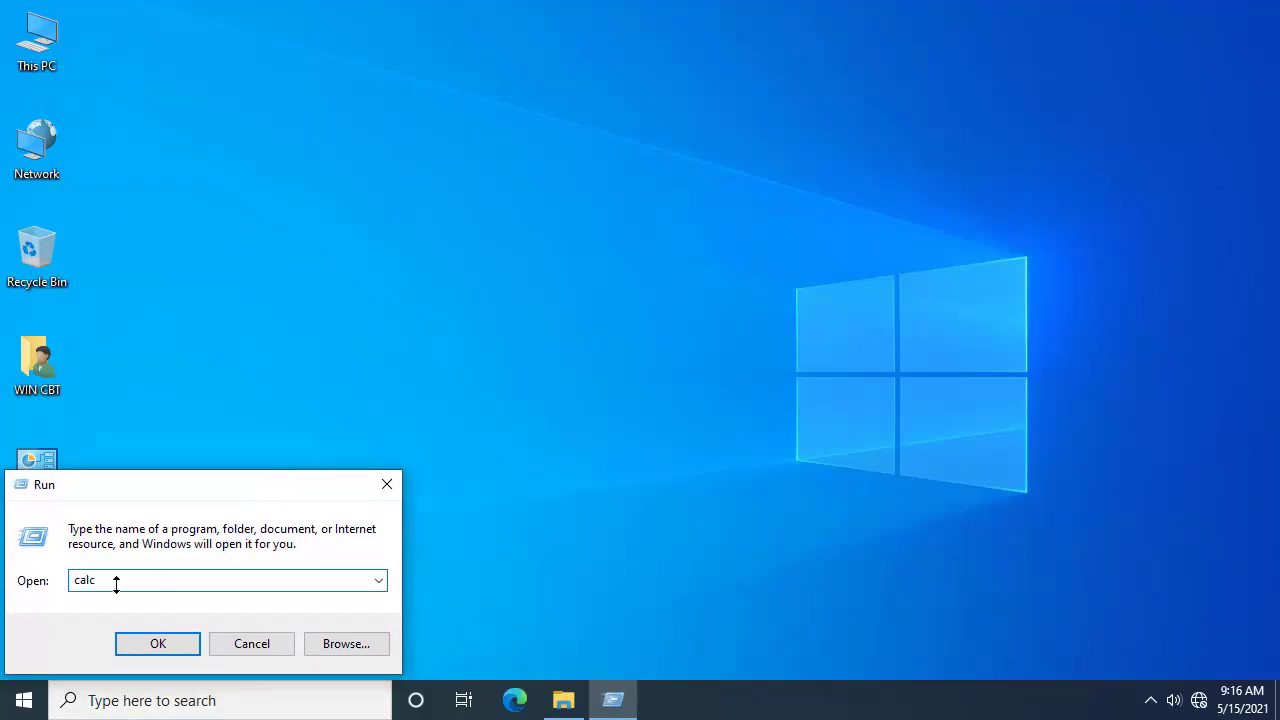
pyautogui.moveTo(120, 583); pyautogui.dragTo(12, 585)
pyautogui.write('calc')
pyautogui.press('Return')
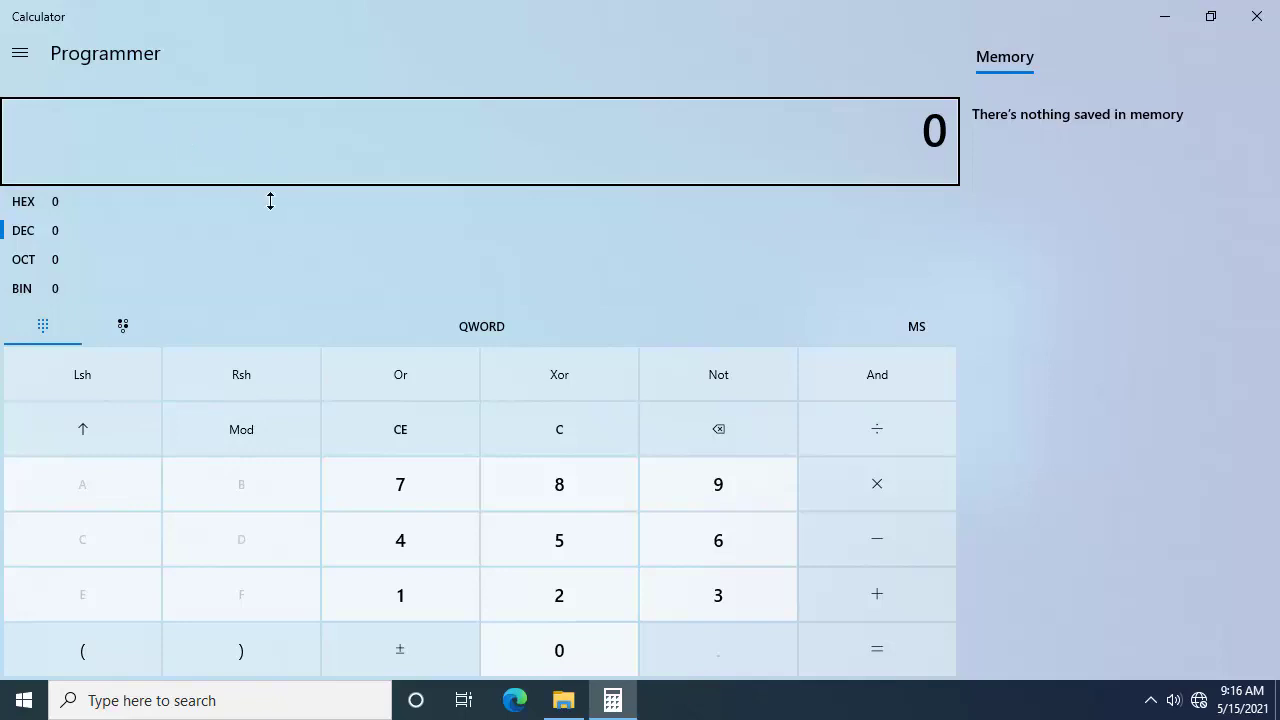
# Step: Switch Calculator to Standard mode and restore it from full-screen to a window
pyautogui.click(22, 54)
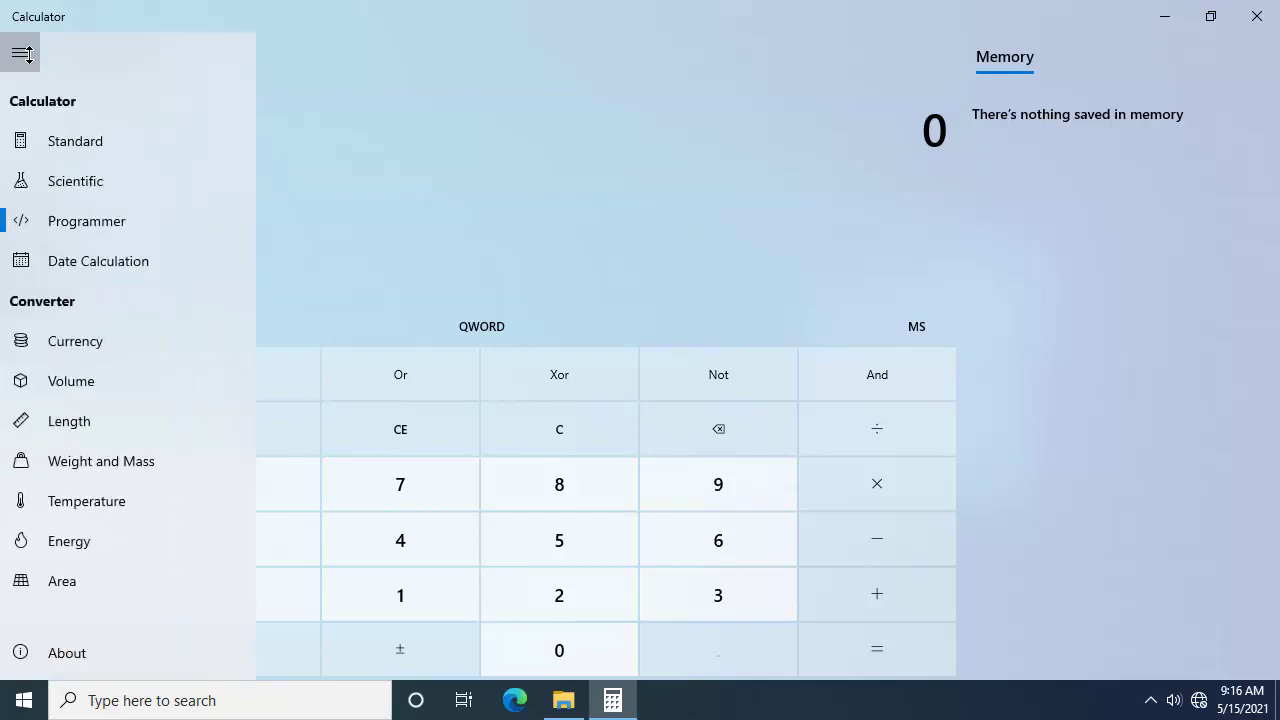
pyautogui.click(137, 140)
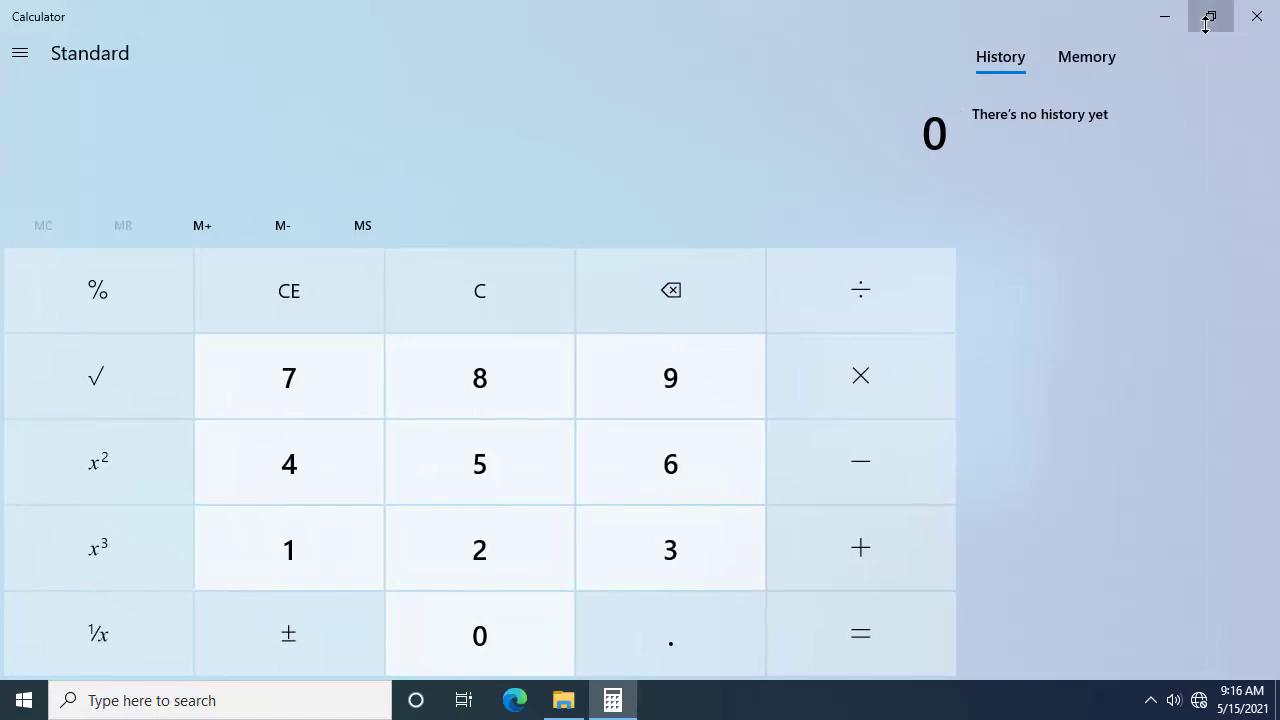
pyautogui.click(1209, 18)
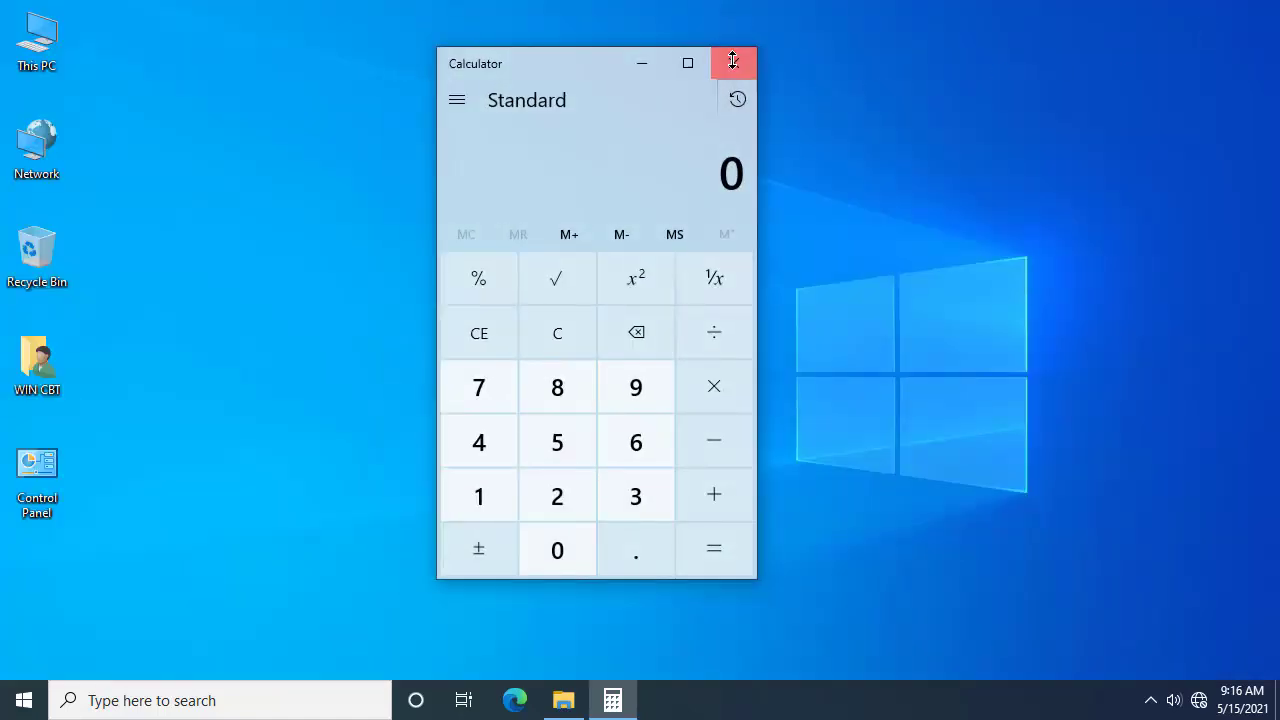
# Step: Close Calculator and refresh the desktop
pyautogui.click(733, 61)
pyautogui.rightClick(735, 61)
pyautogui.click(813, 122)
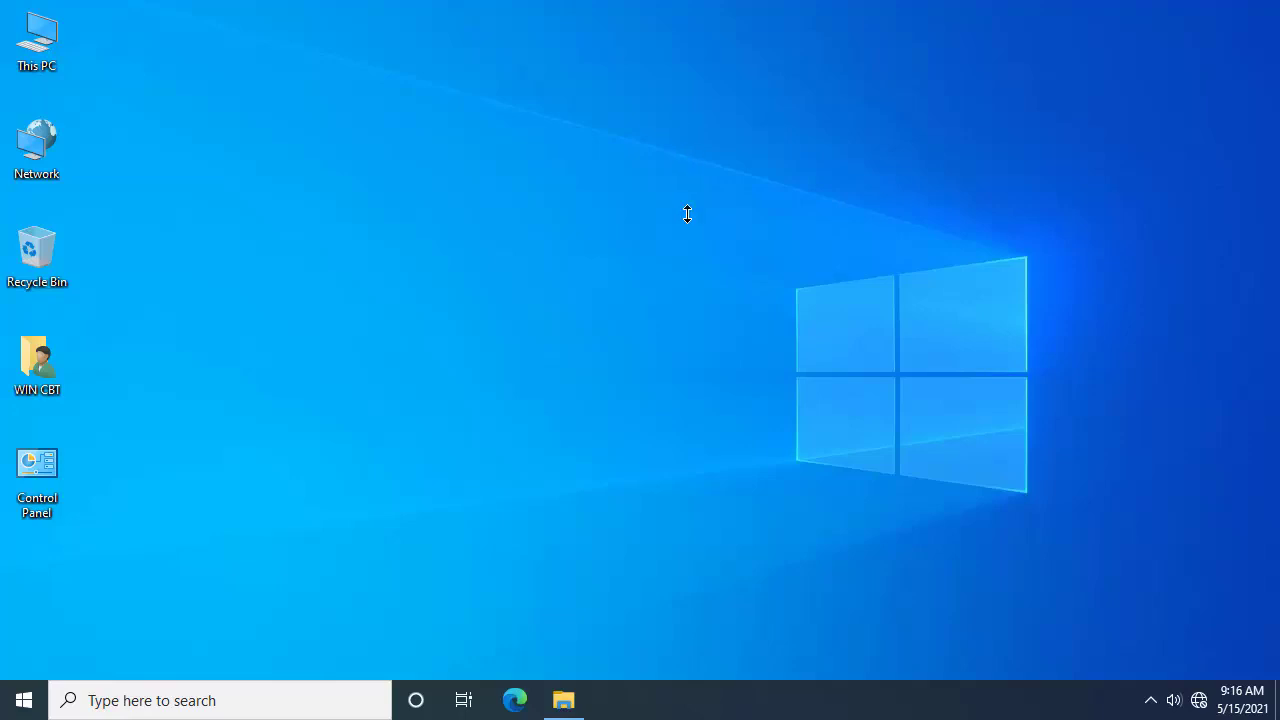
pyautogui.click(26, 700)
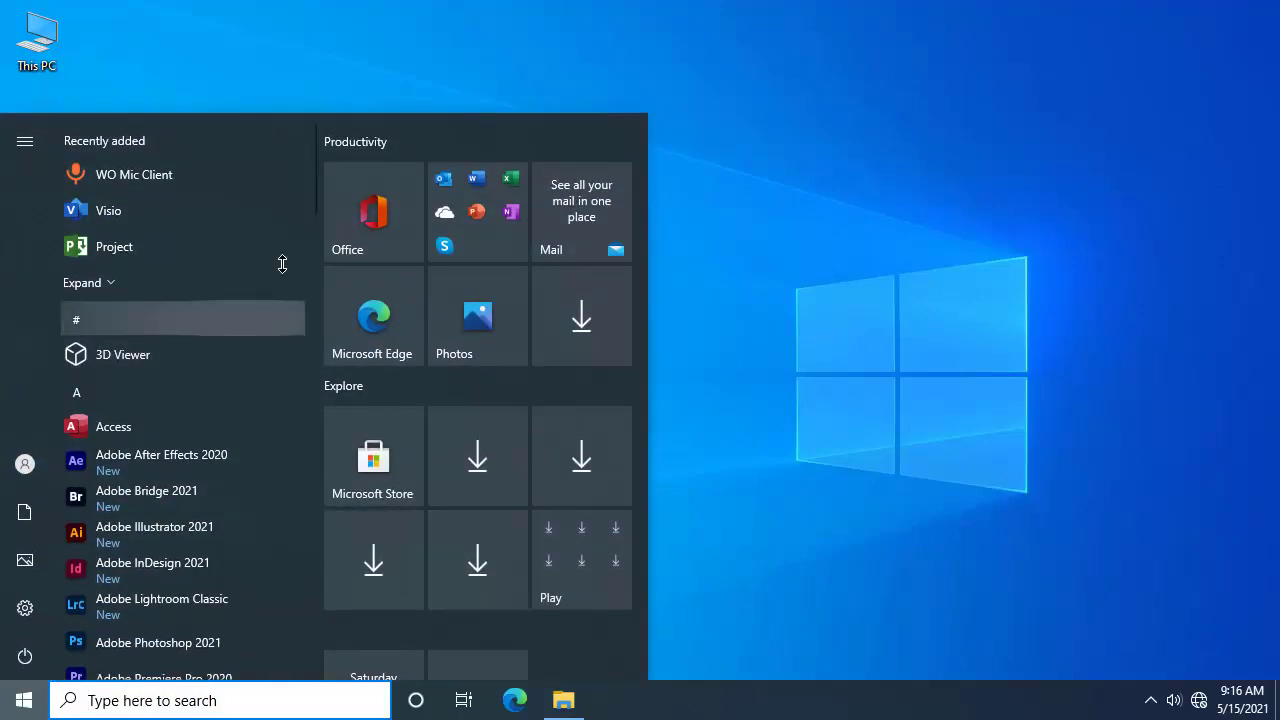
pyautogui.click(369, 22)
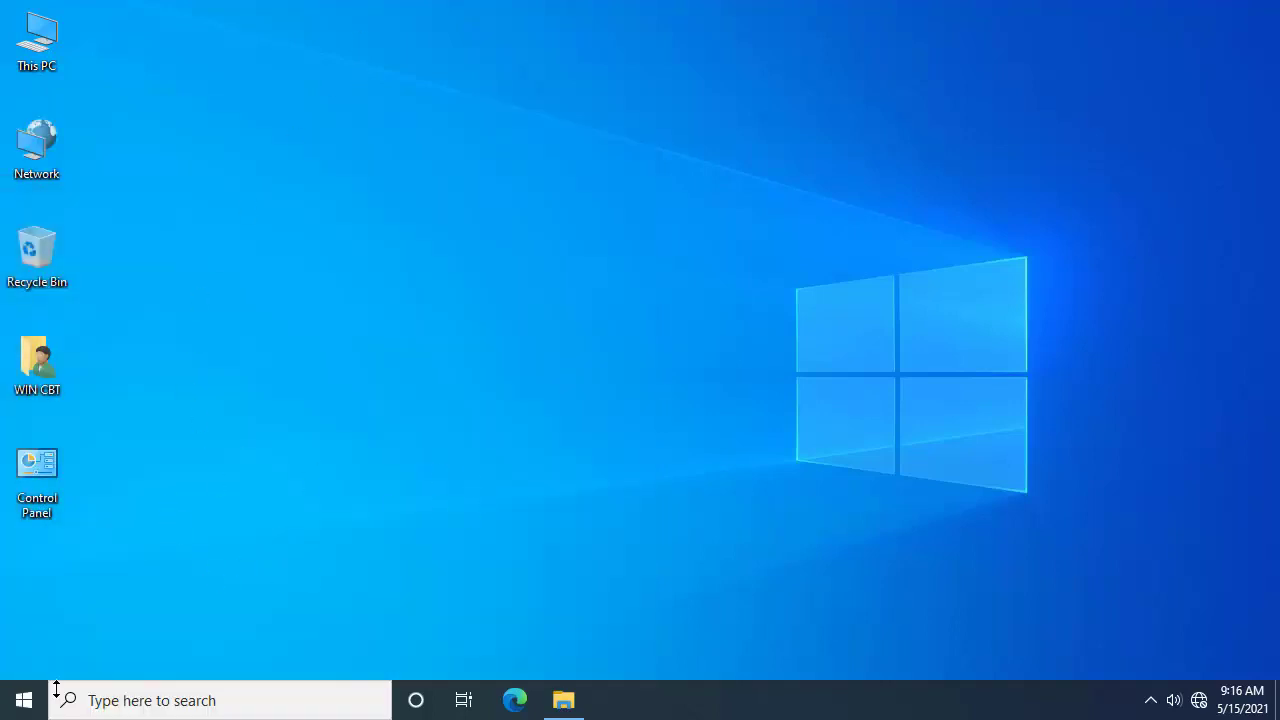
pyautogui.click(24, 700)
pyautogui.click(24, 700)
pyautogui.press('super+r')
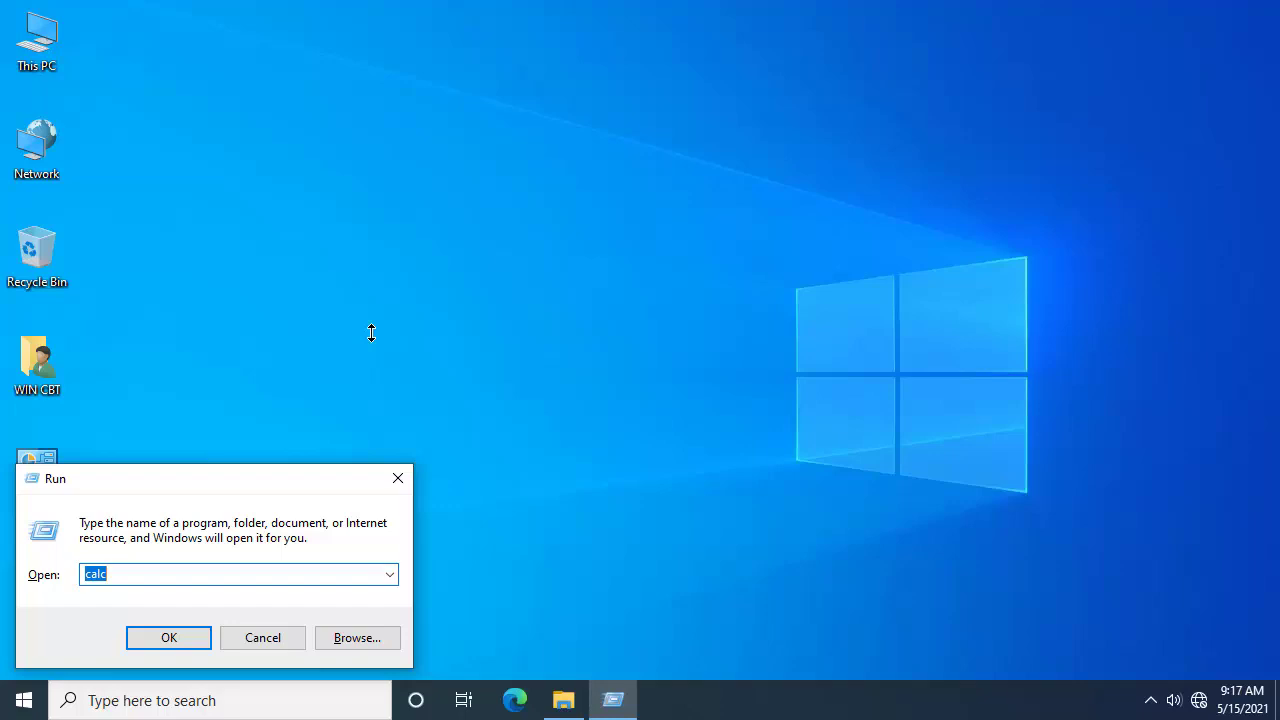
pyautogui.write('calc')
pyautogui.press('Return')
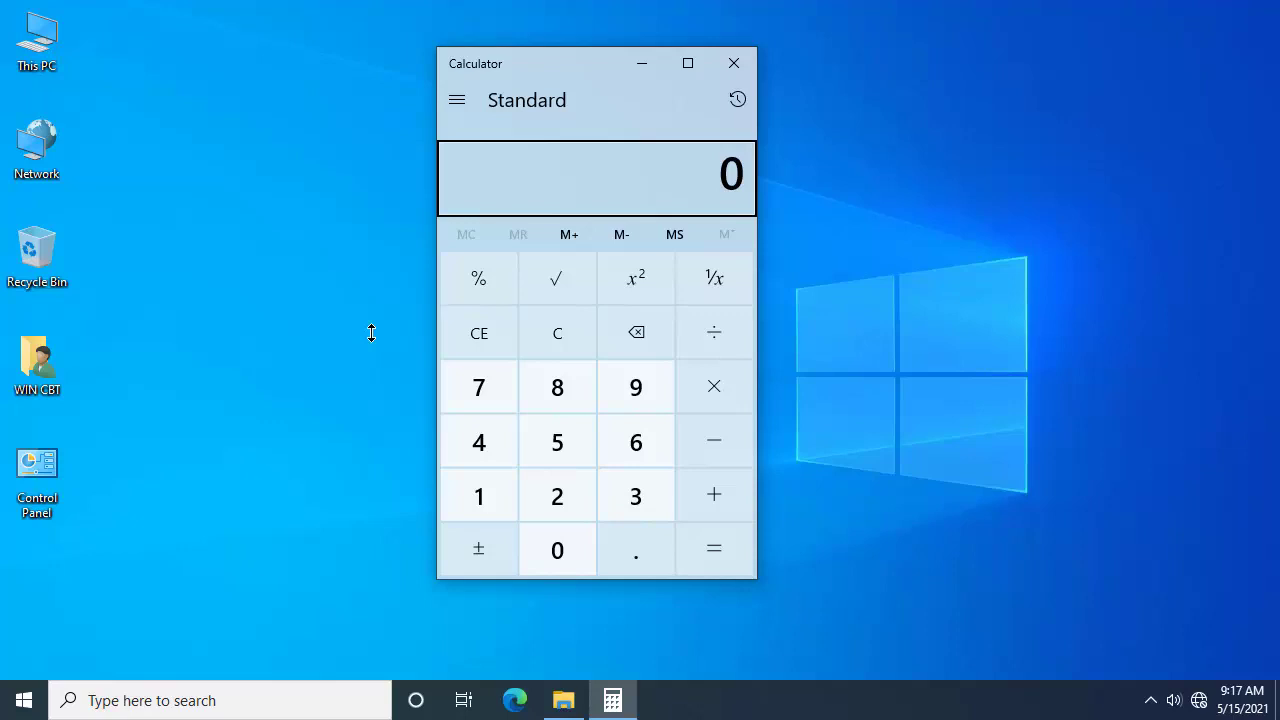
pyautogui.hotkey('alt', 'F4')
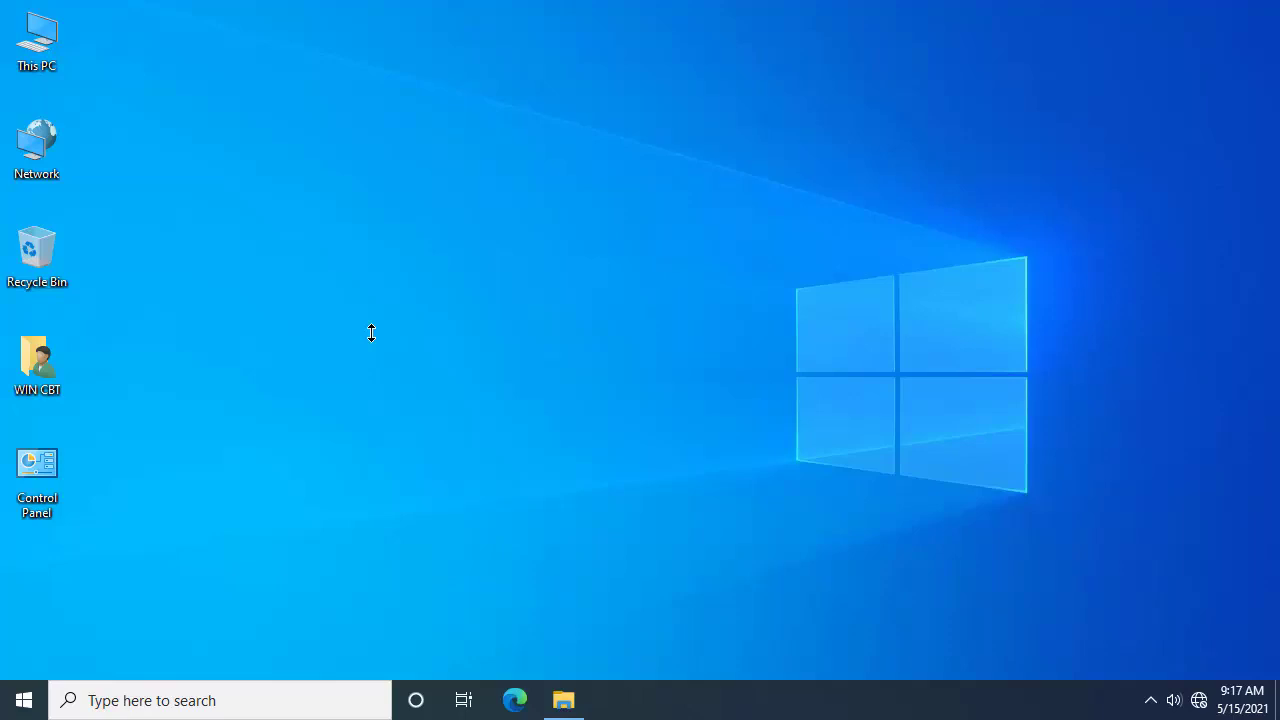
pyautogui.hotkey('alt', 'F4')
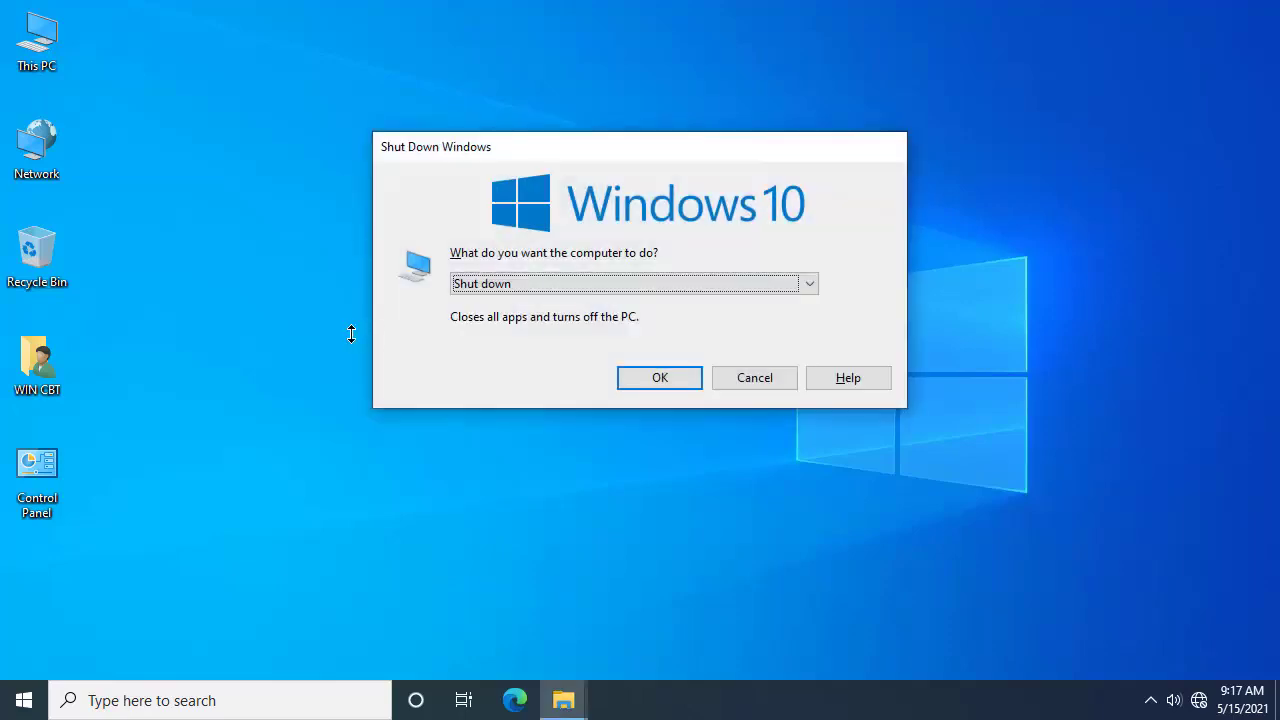
pyautogui.click(765, 381)
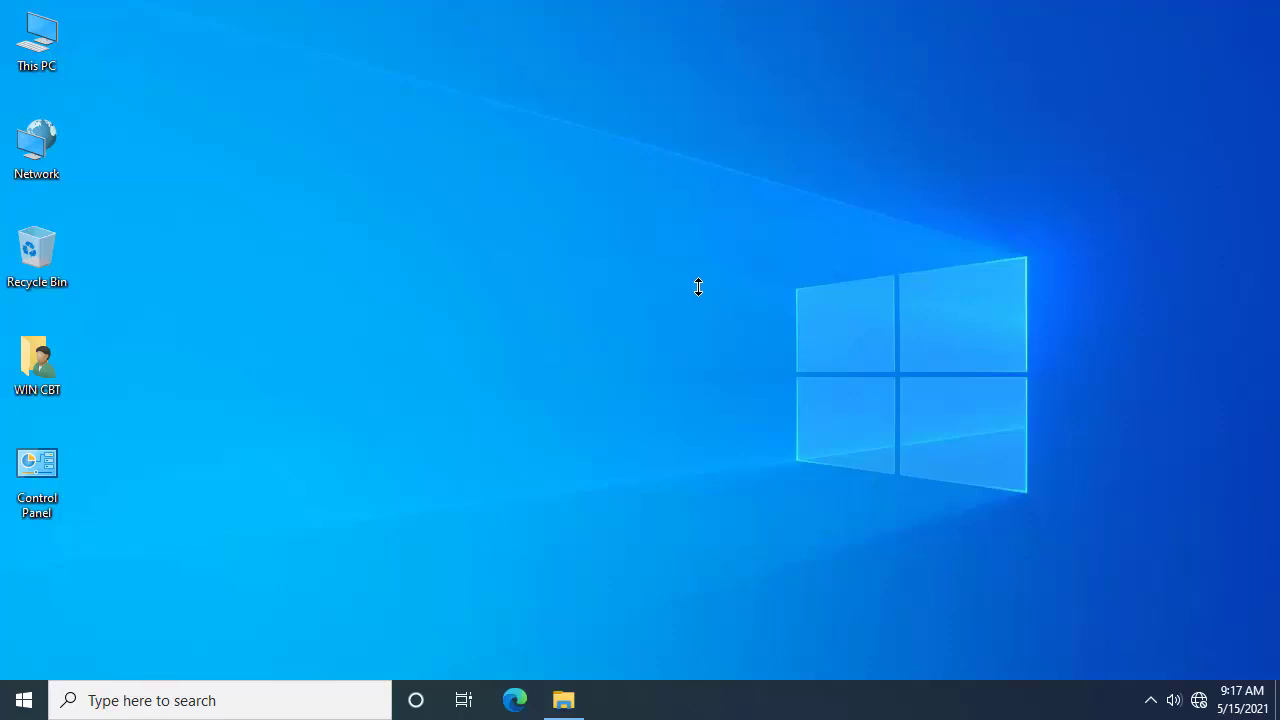
# Step: Launch Windows Settings from the Start menu's left rail and browse its home categories
pyautogui.click(4, 703)
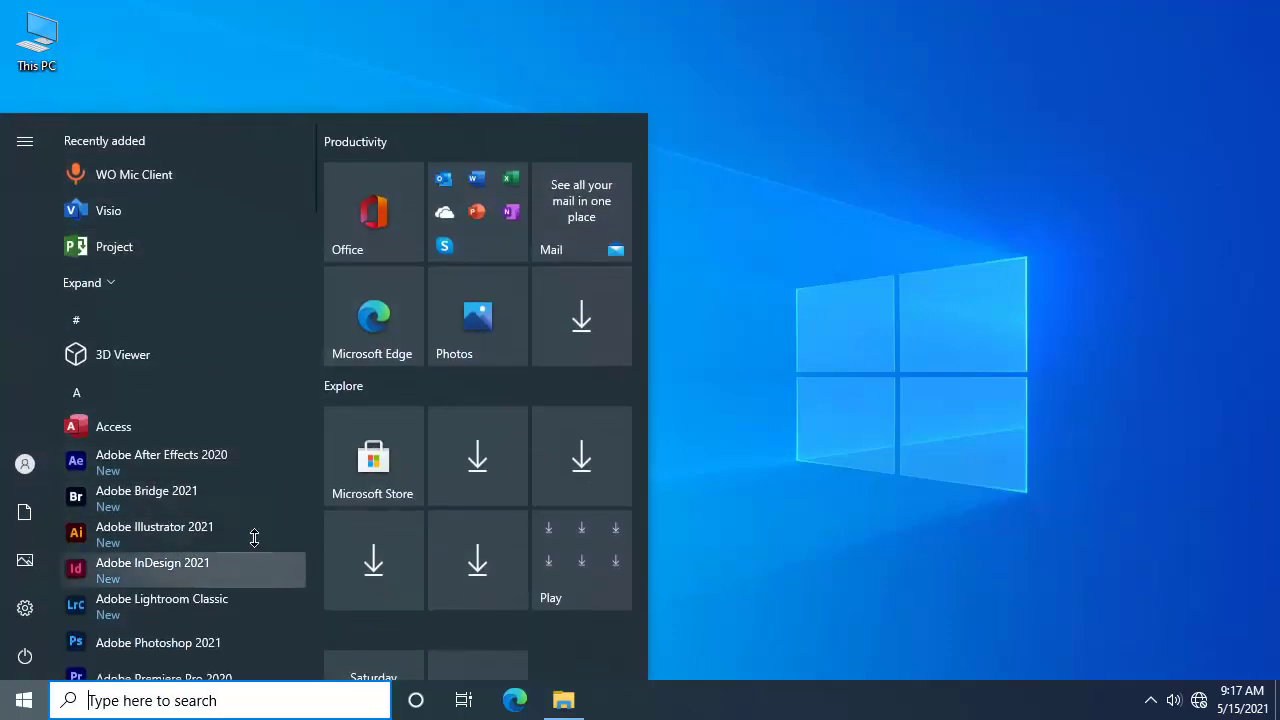
pyautogui.scroll(-3, 268, 515)
pyautogui.scroll(-2, 428, 528)
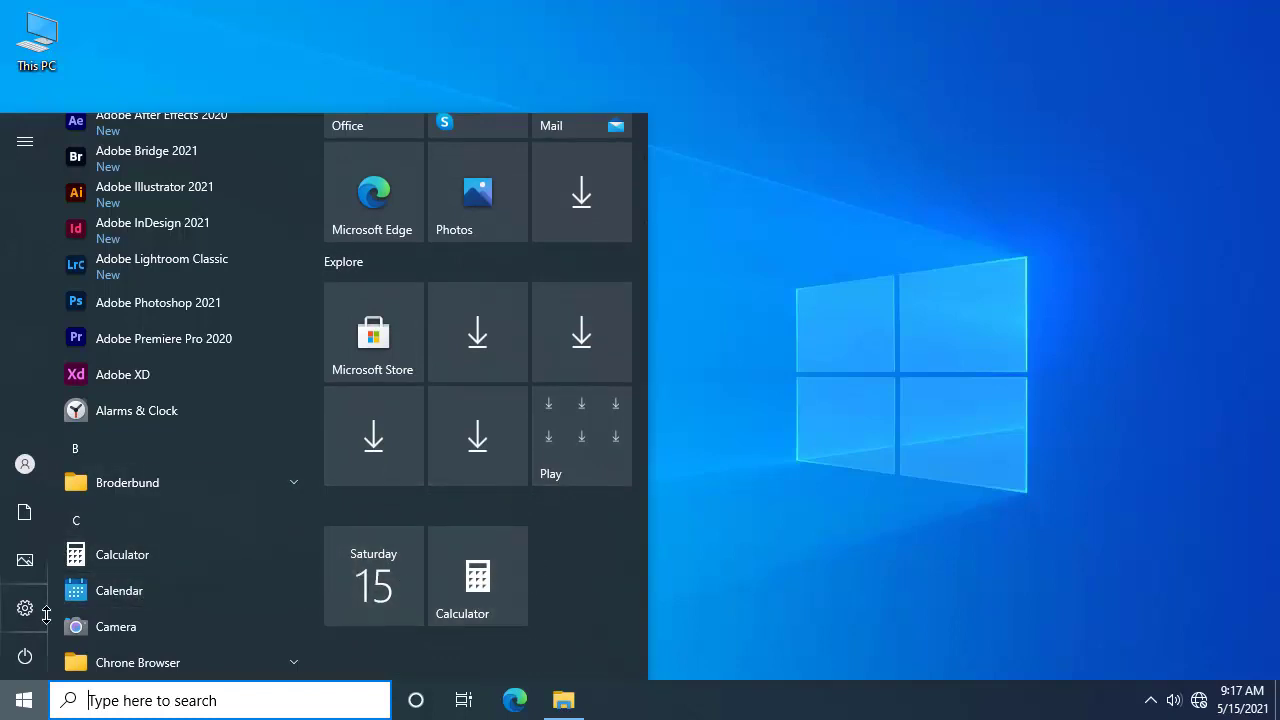
pyautogui.moveTo(30, 610)
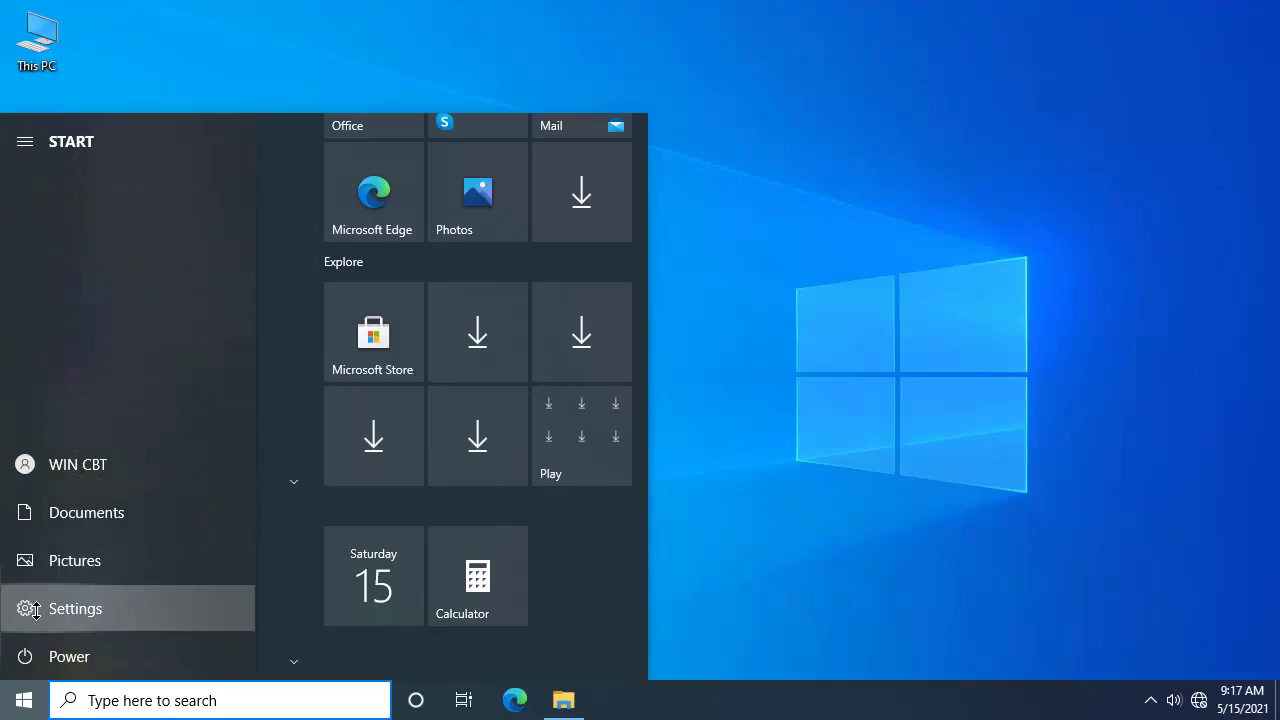
pyautogui.click(35, 610)
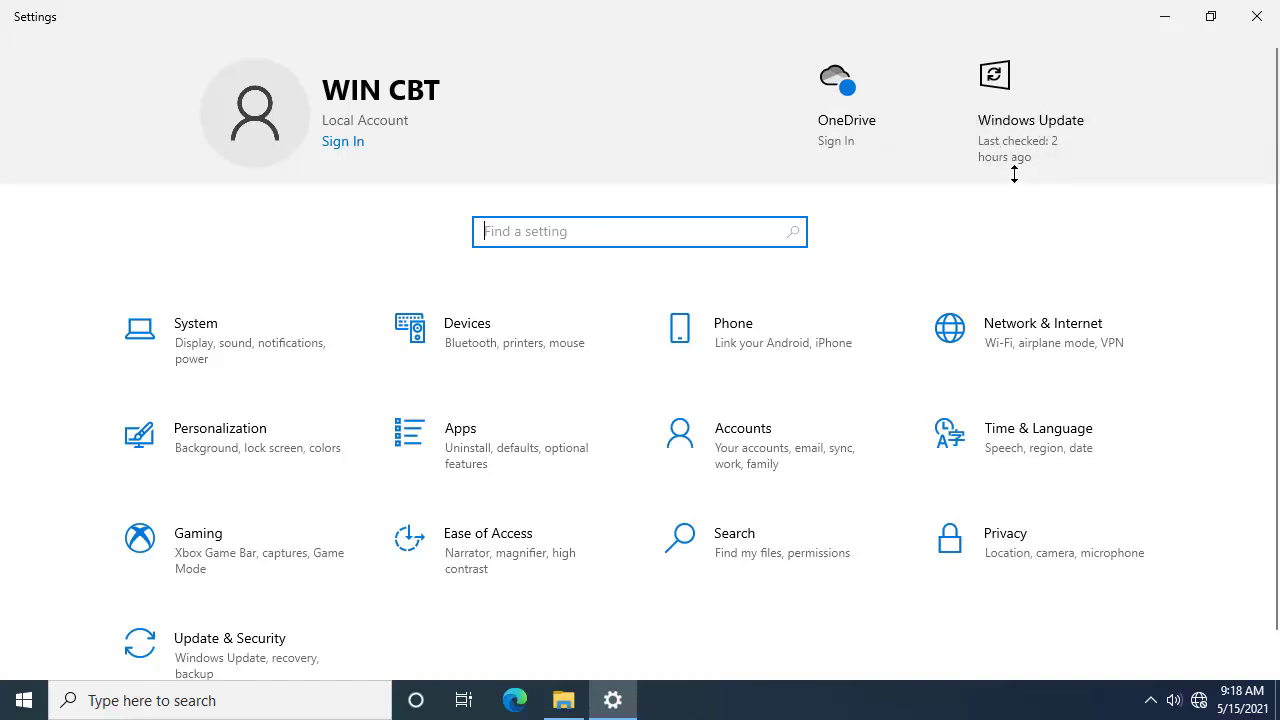
pyautogui.scroll(-1, 711, 246)
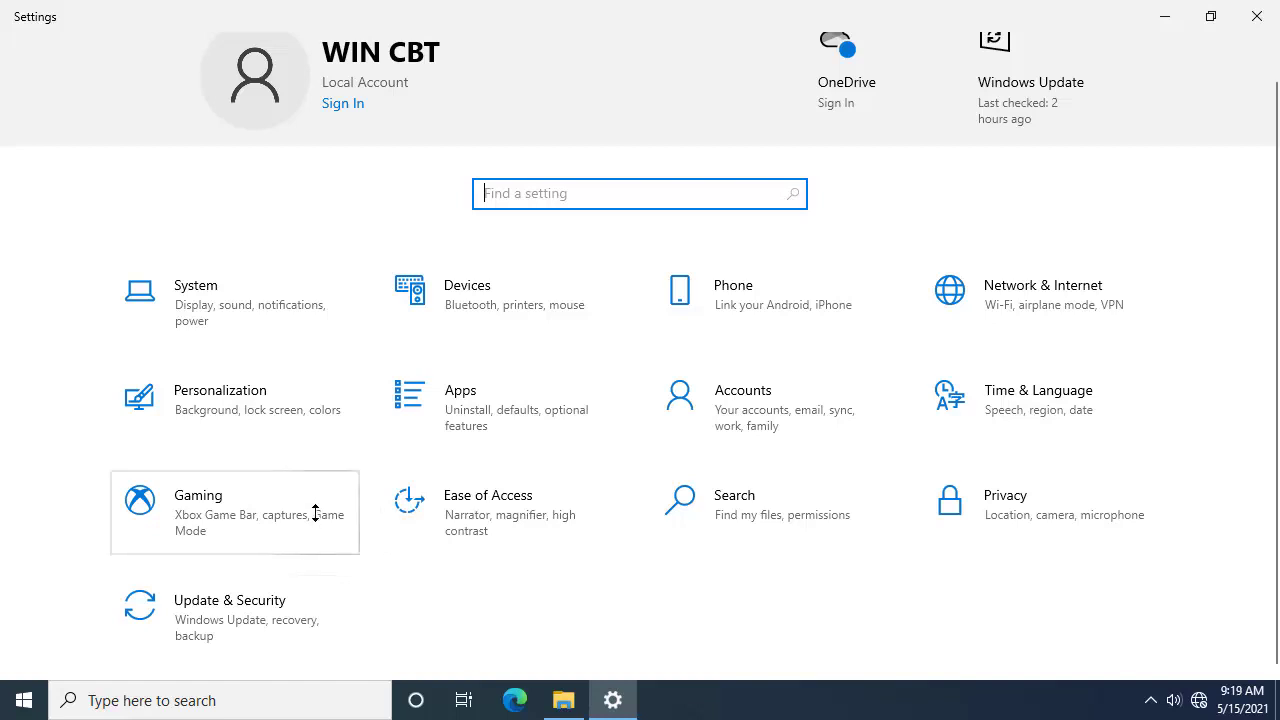
# Step: Open the System category to reach the Display settings page
pyautogui.click(219, 287)
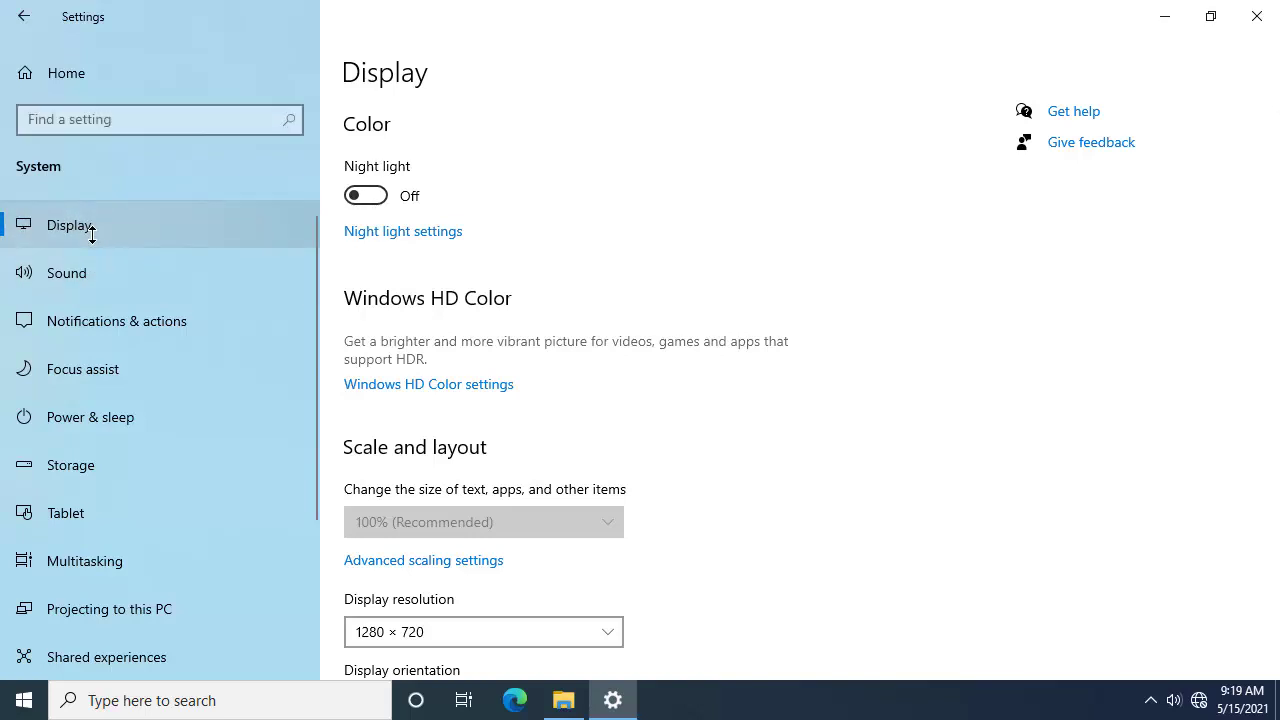
pyautogui.scroll(-4, 472, 264)
pyautogui.scroll(4, 471, 263)
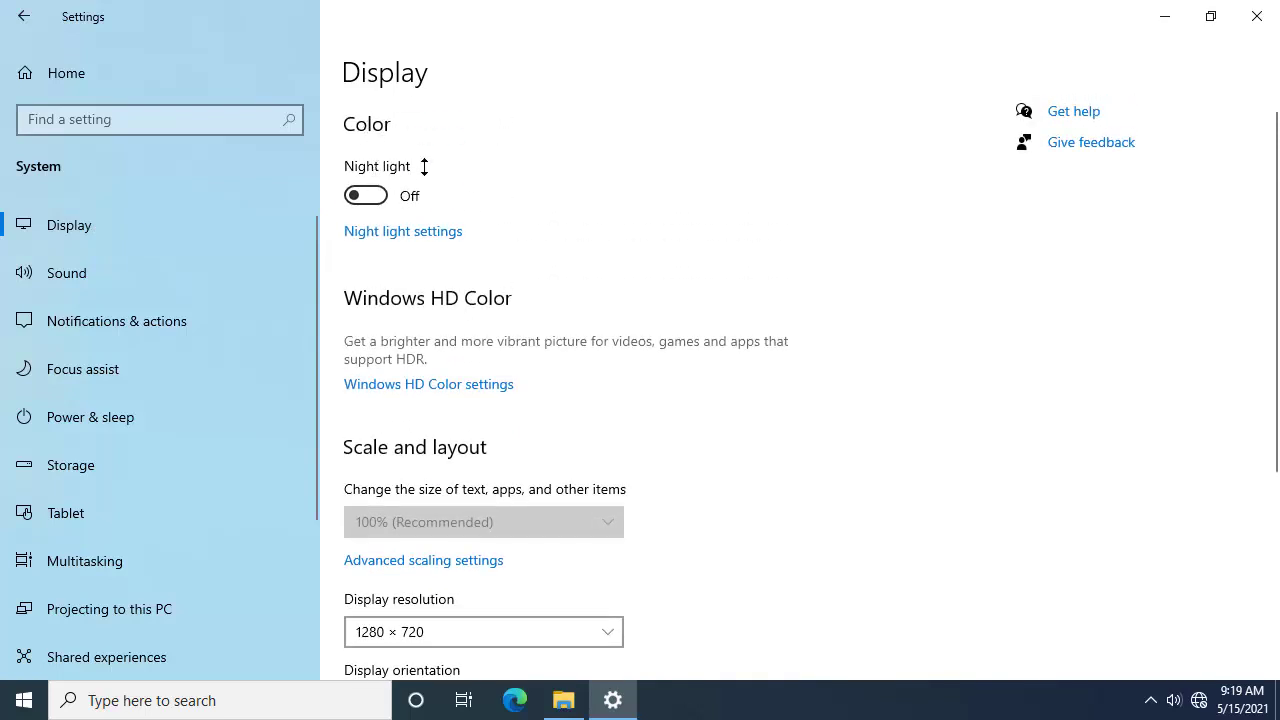
# Step: Turn Night light on then off, and scroll down to the 1280 × 720 resolution settings
pyautogui.click(376, 196)
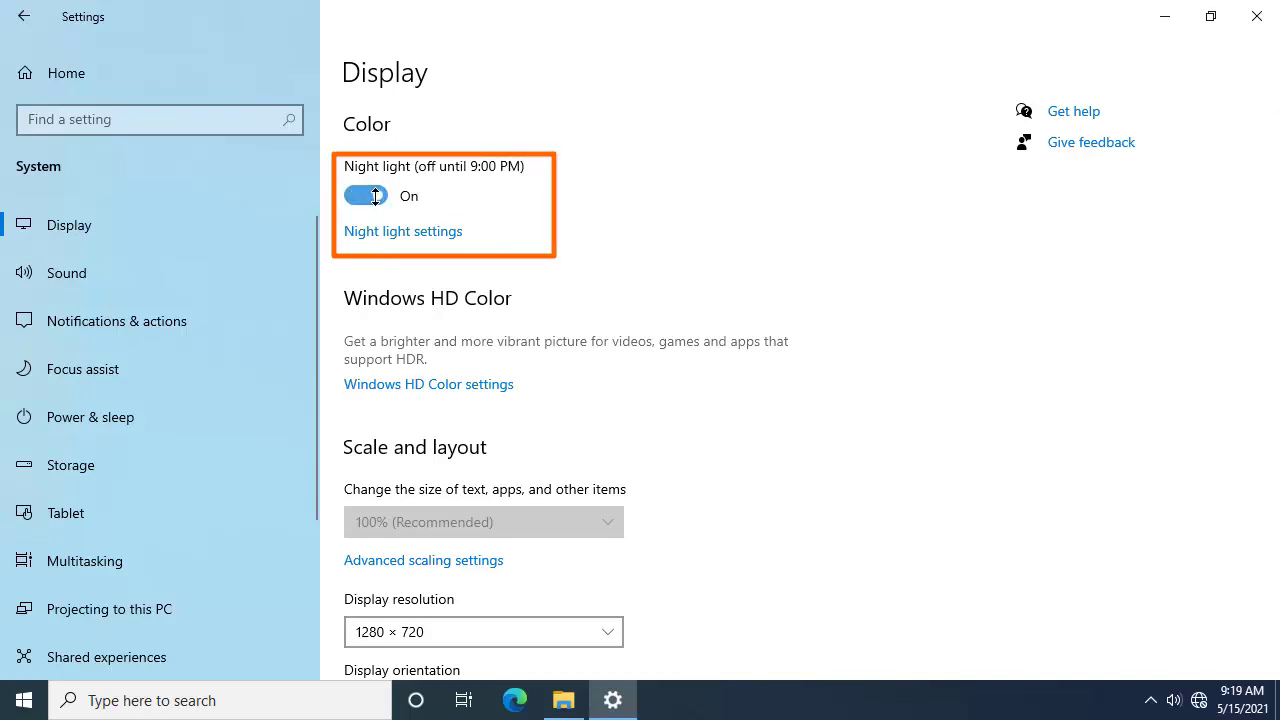
pyautogui.click(376, 196)
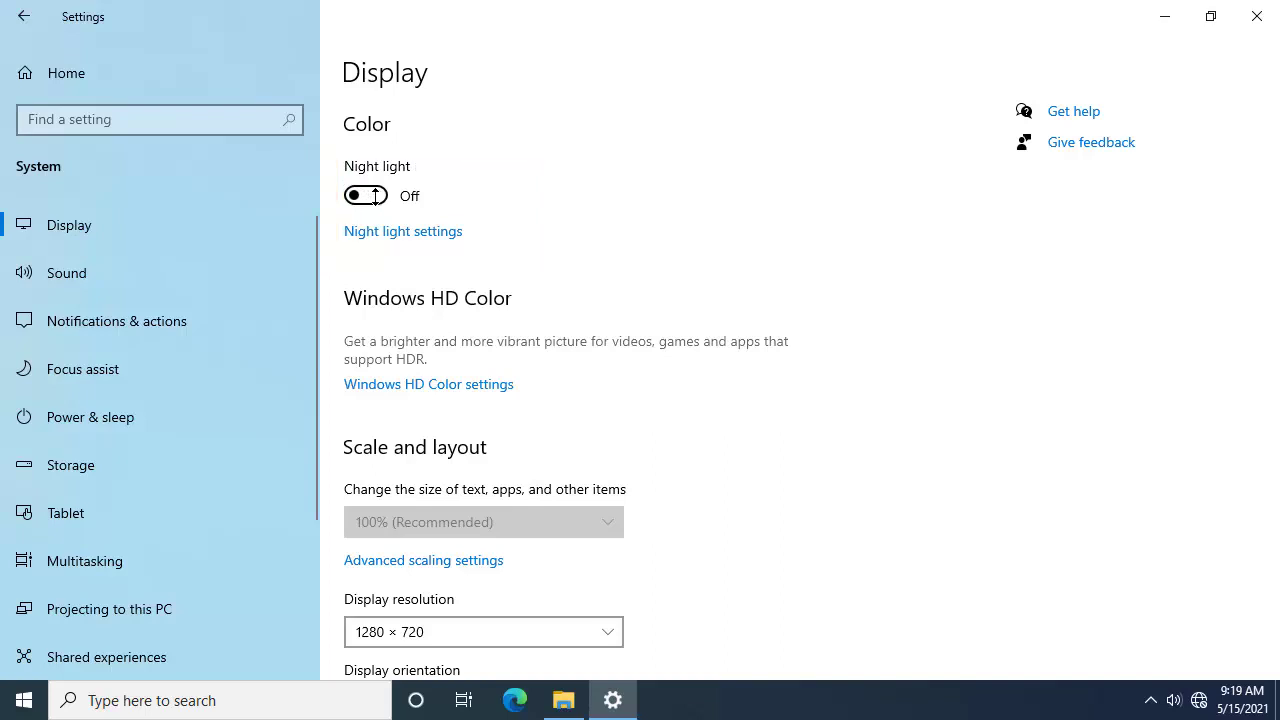
pyautogui.scroll(-2, 376, 196)
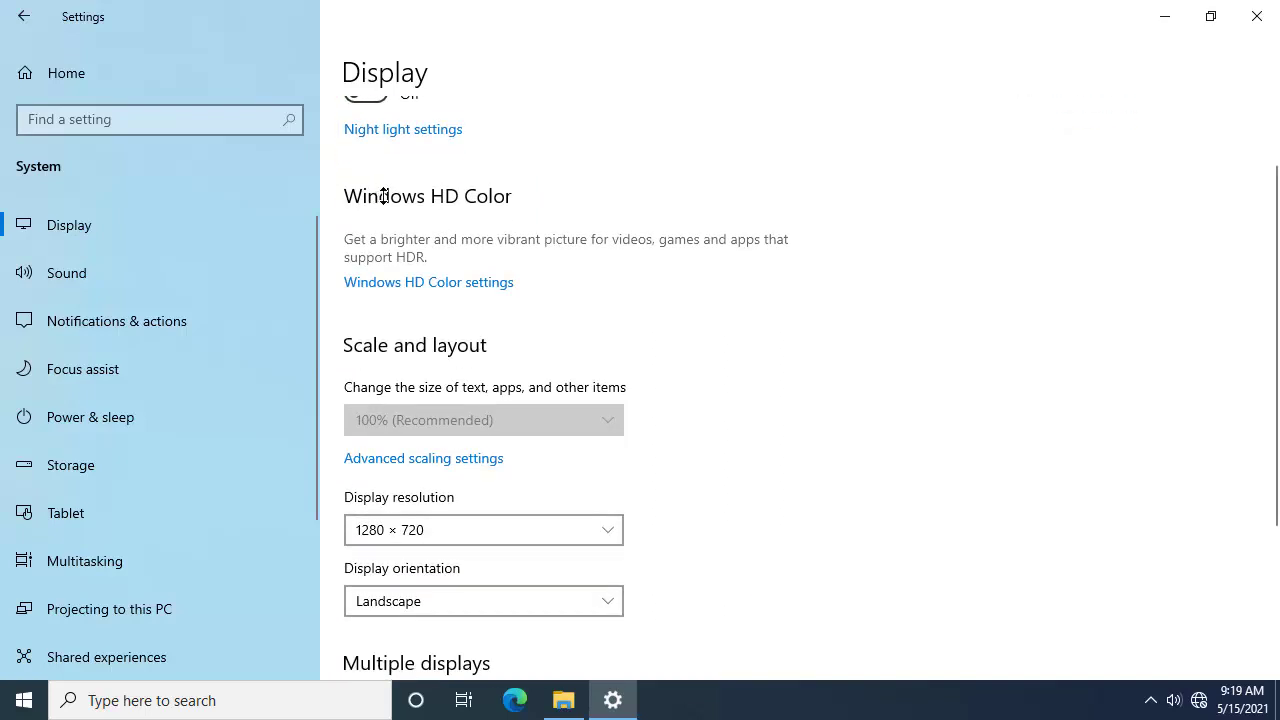
pyautogui.scroll(-2, 383, 196)
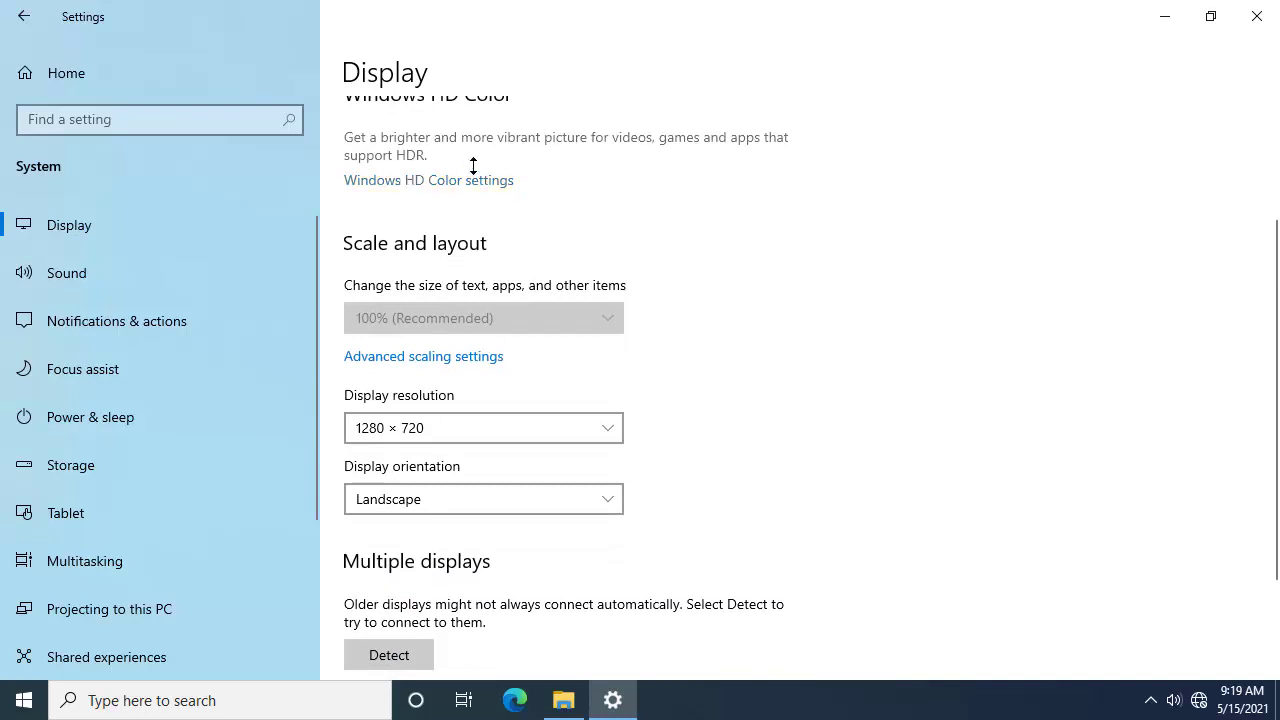
pyautogui.scroll(-3, 441, 175)
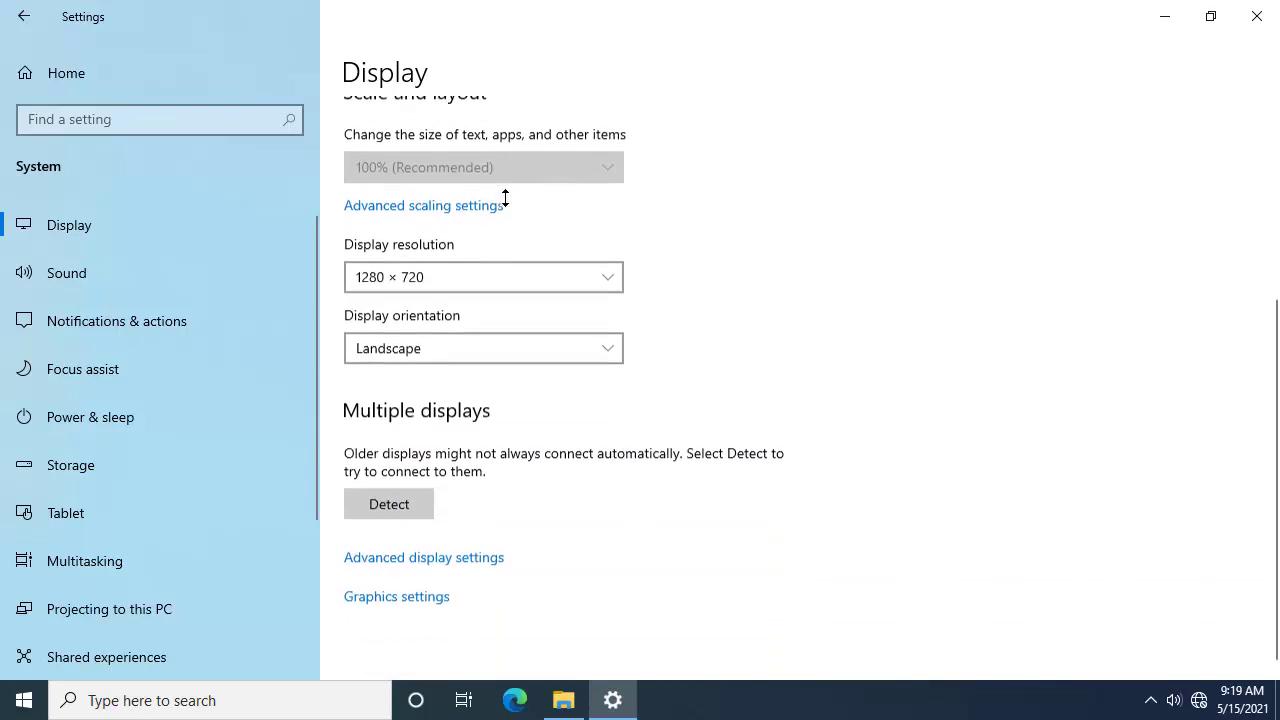
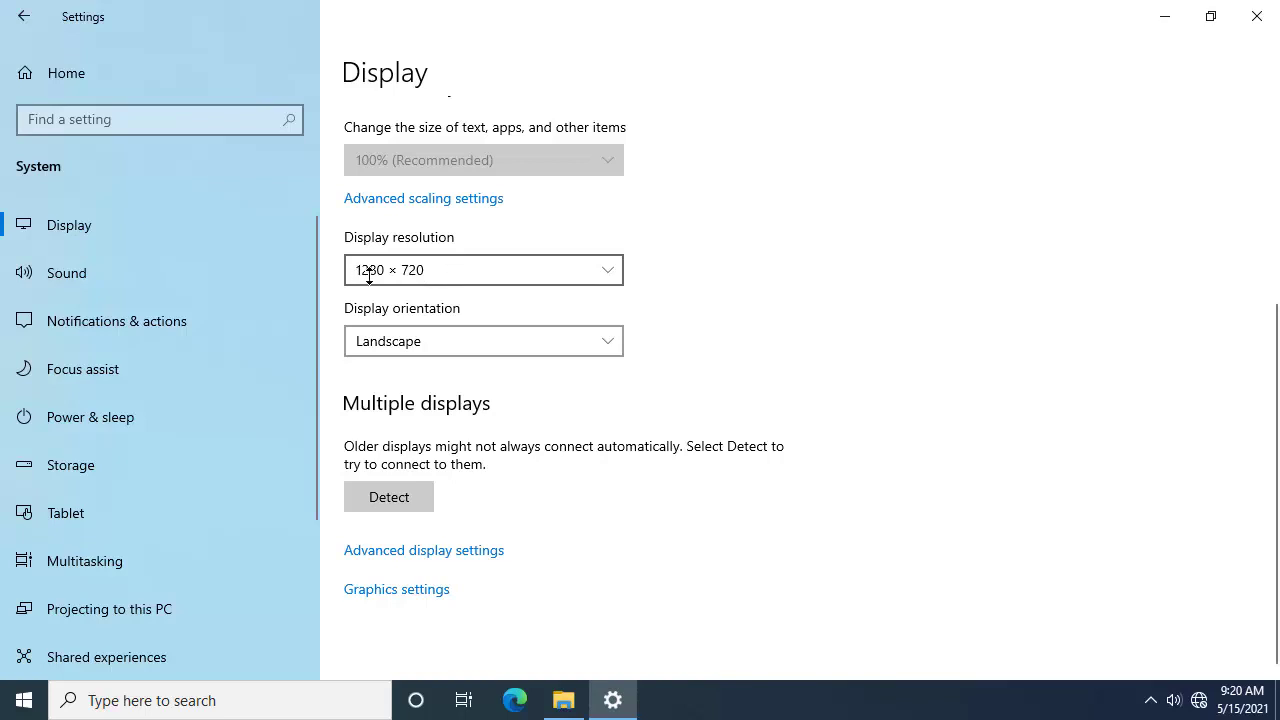
# Step: Browse the display resolution list several times, keeping 1280 × 720
pyautogui.click(477, 273)
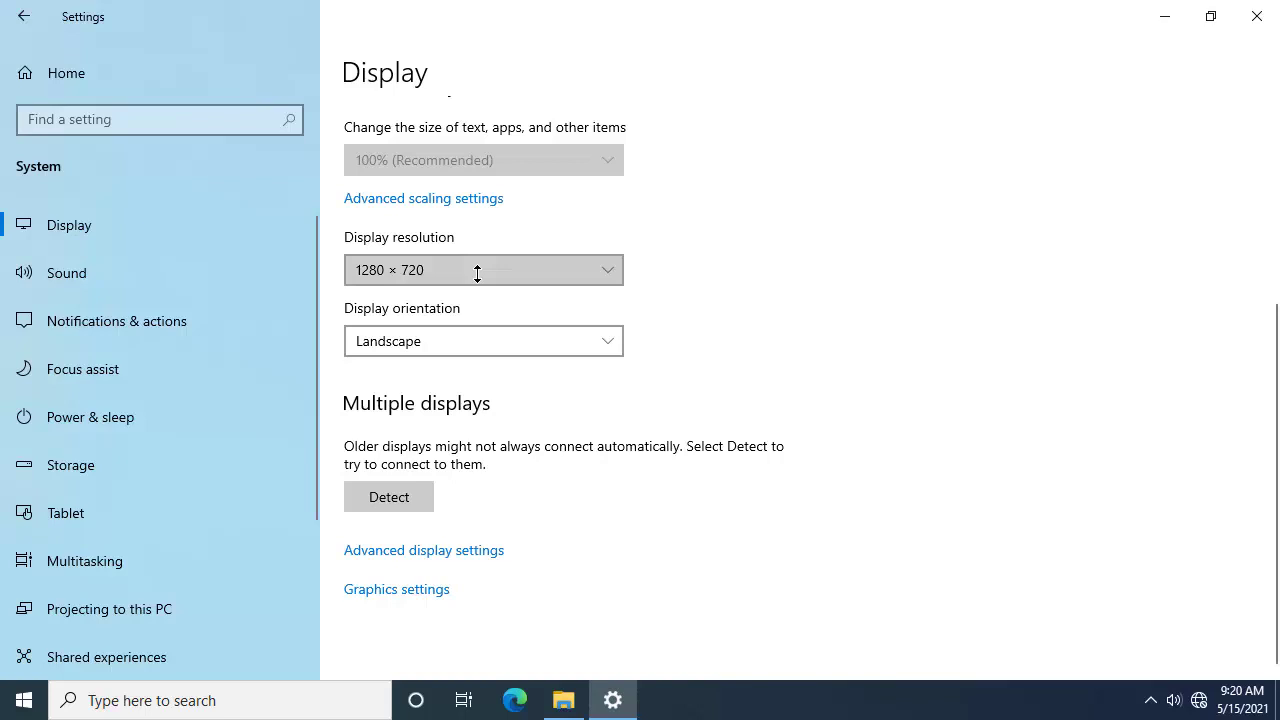
pyautogui.click(610, 268)
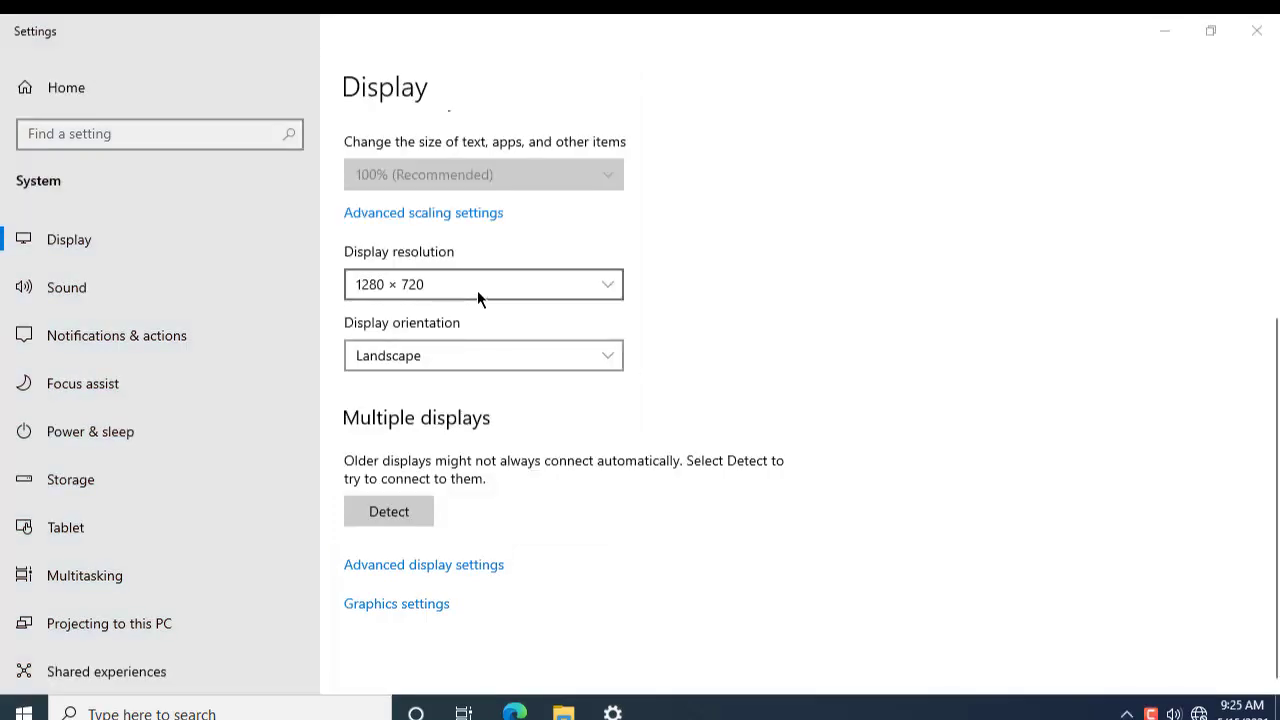
pyautogui.click(519, 287)
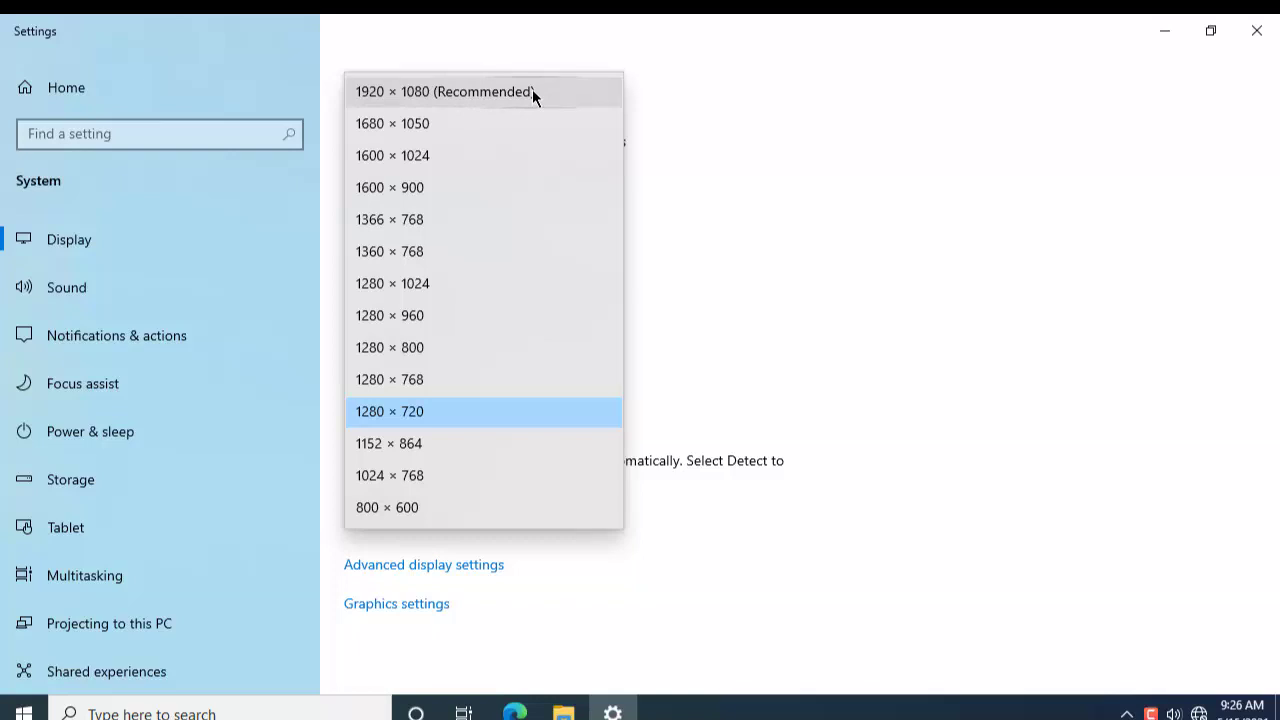
pyautogui.click(879, 362)
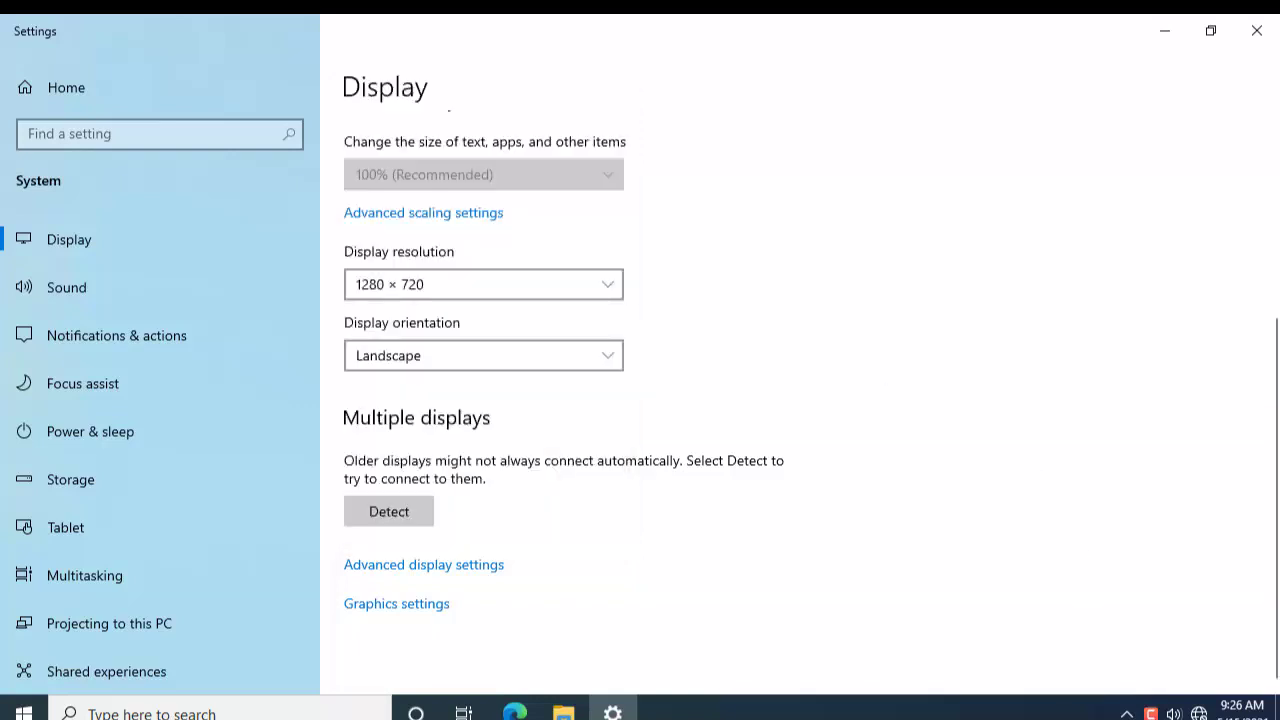
pyautogui.click(1127, 714)
pyautogui.click(977, 512)
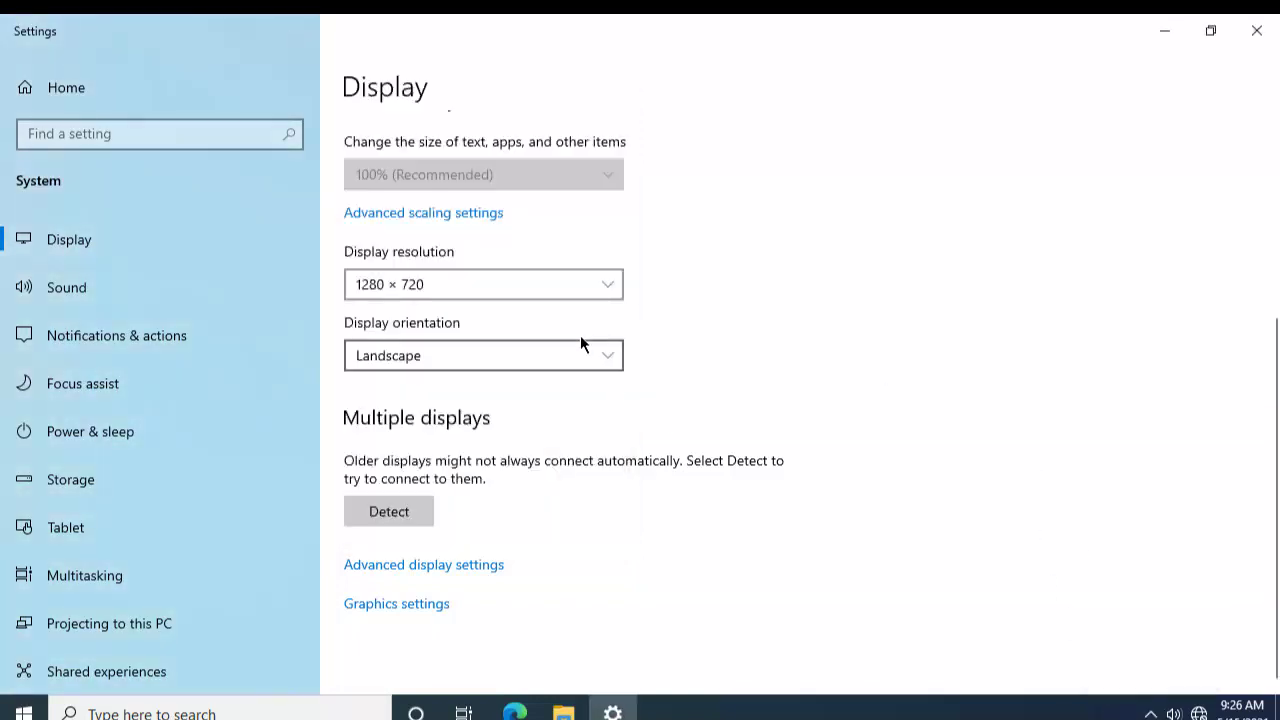
pyautogui.click(619, 288)
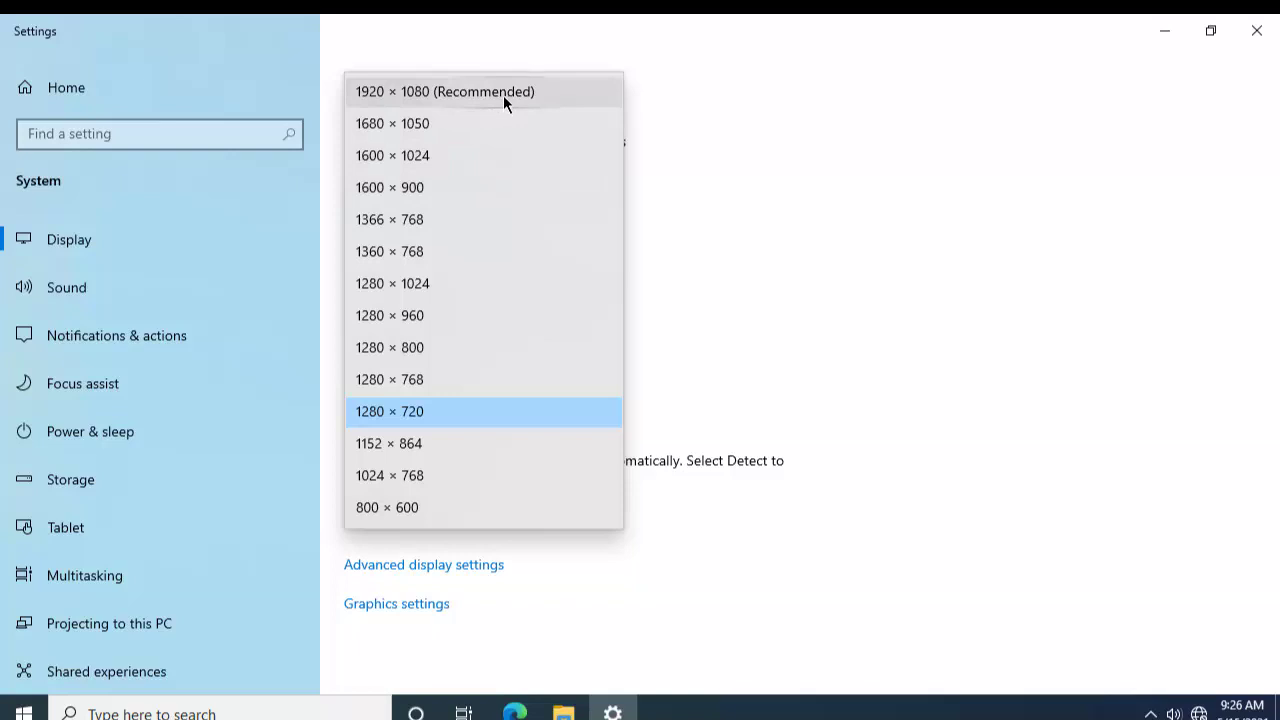
pyautogui.click(810, 215)
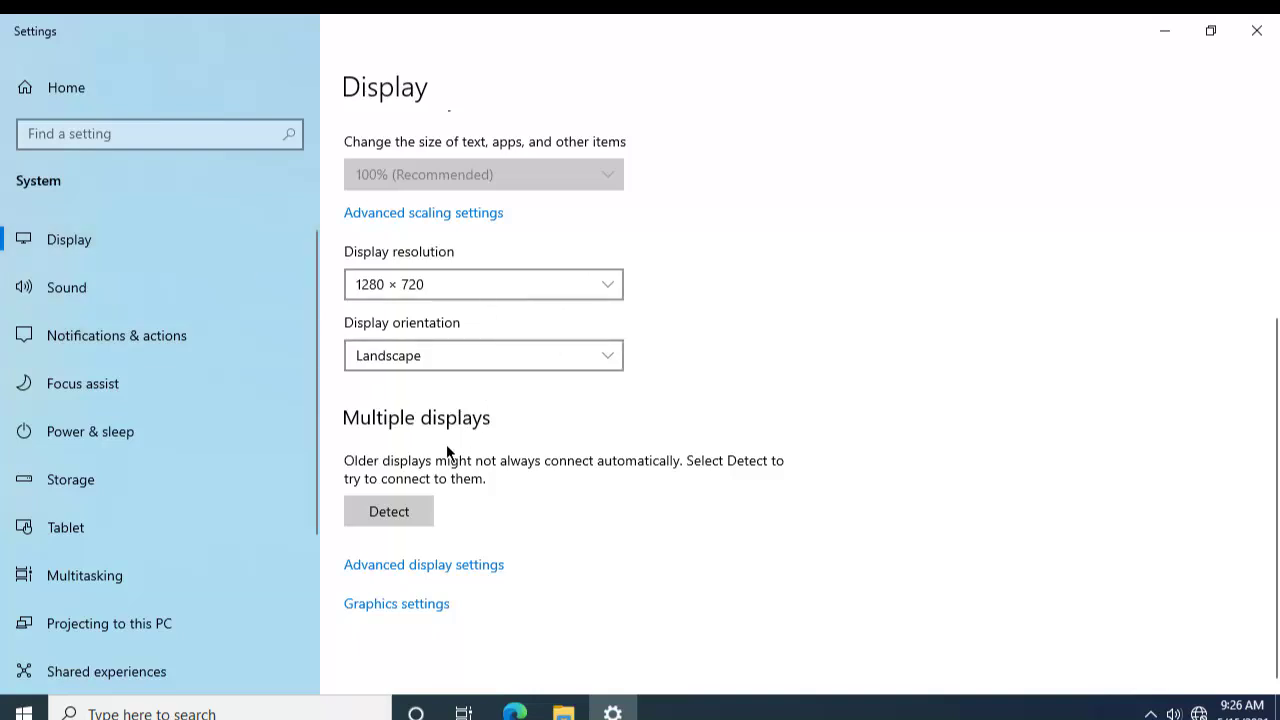
pyautogui.click(472, 276)
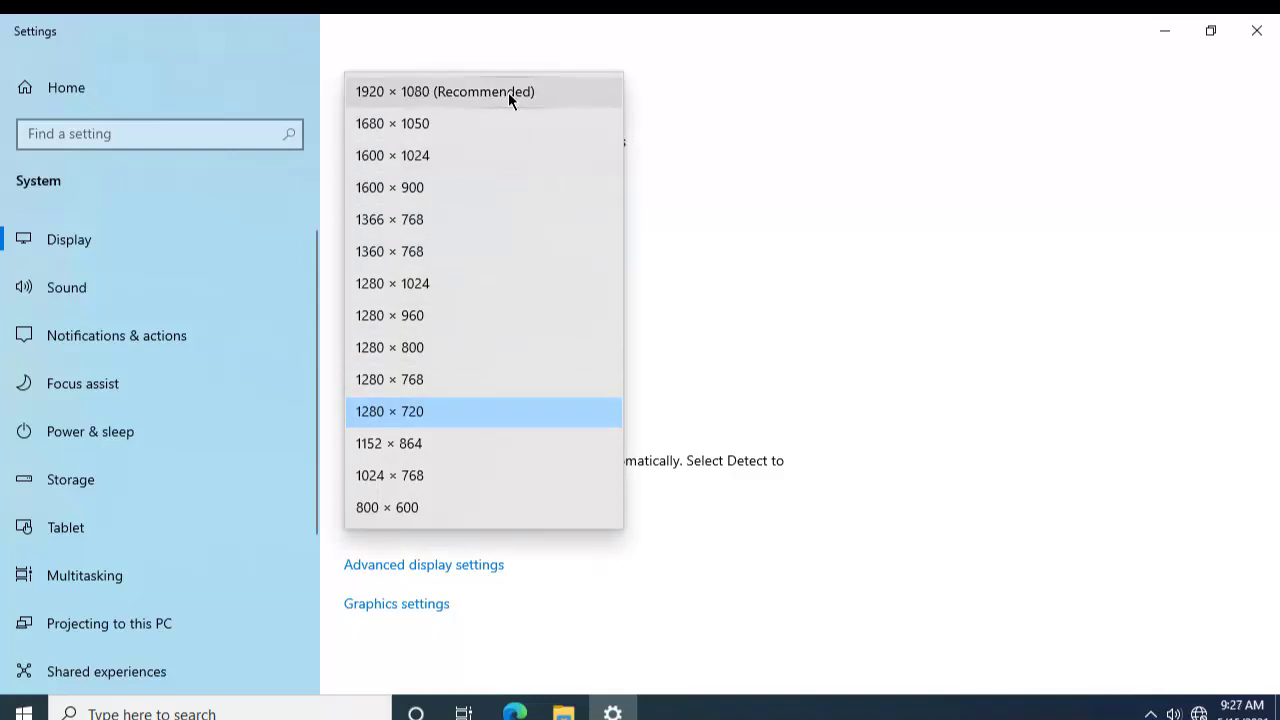
pyautogui.click(910, 155)
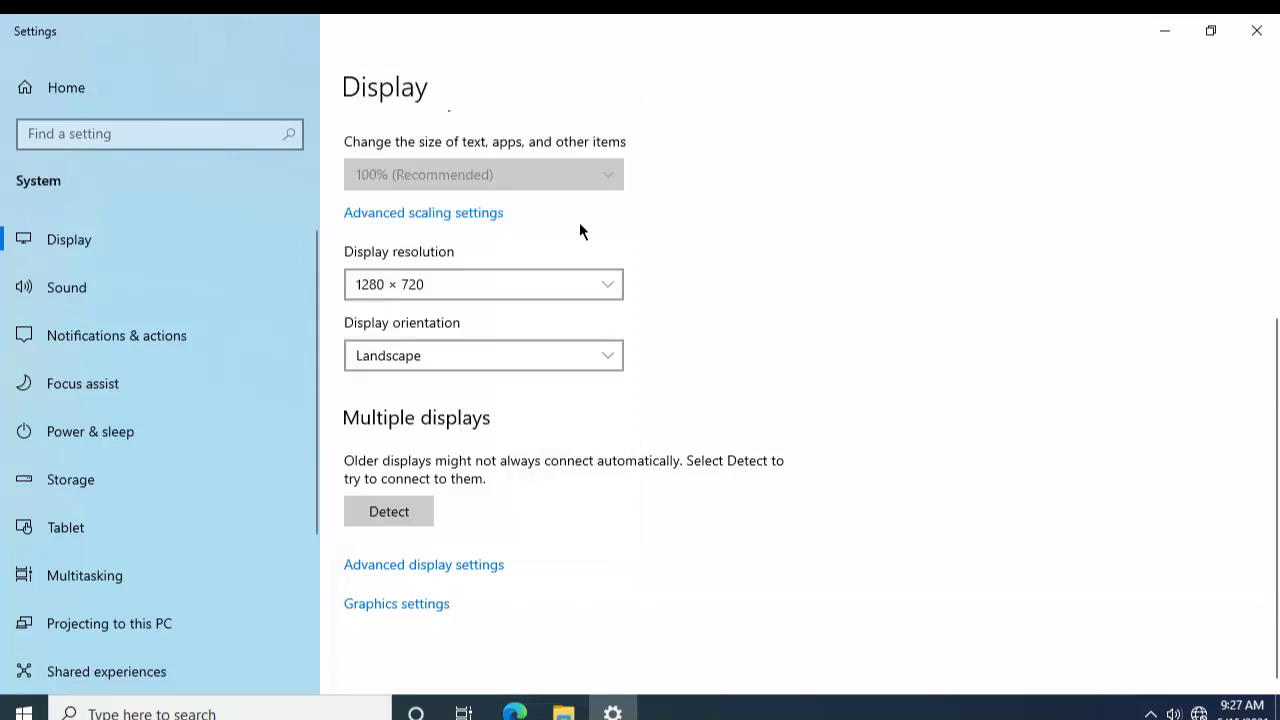
# Step: Check Sound's output devices, then view Speakers' device properties and its name field
pyautogui.click(92, 291)
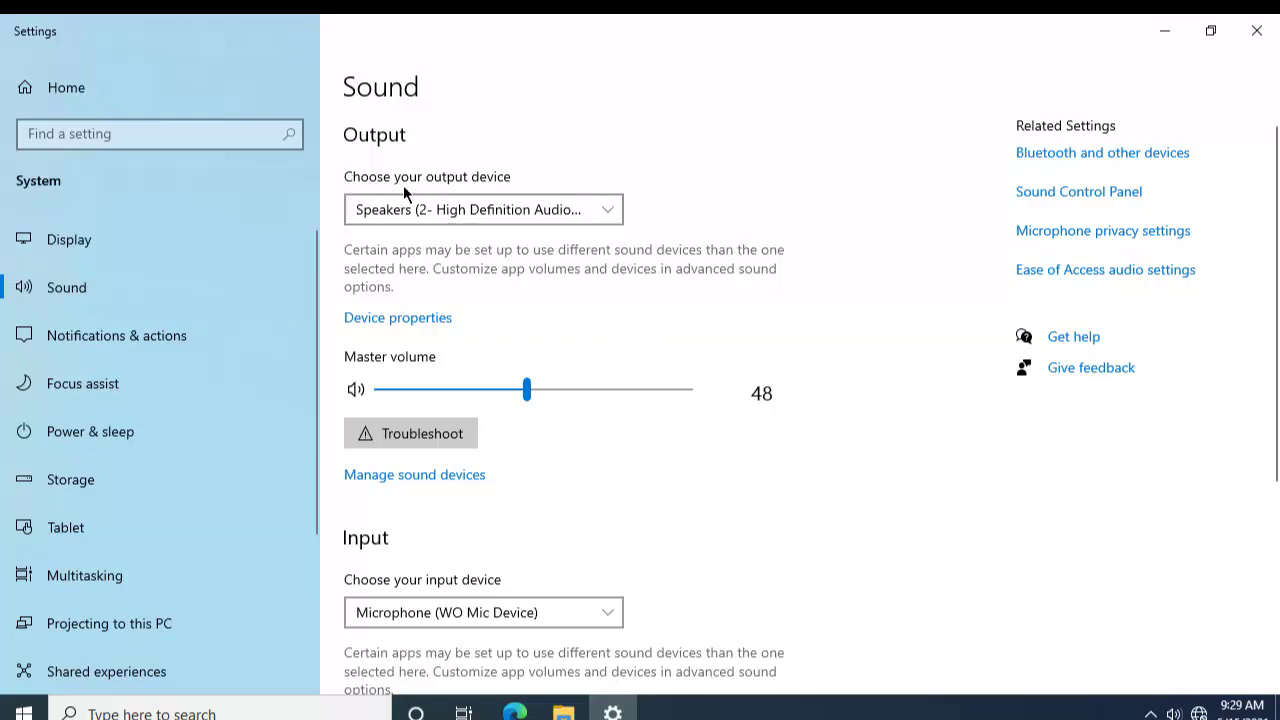
pyautogui.click(529, 212)
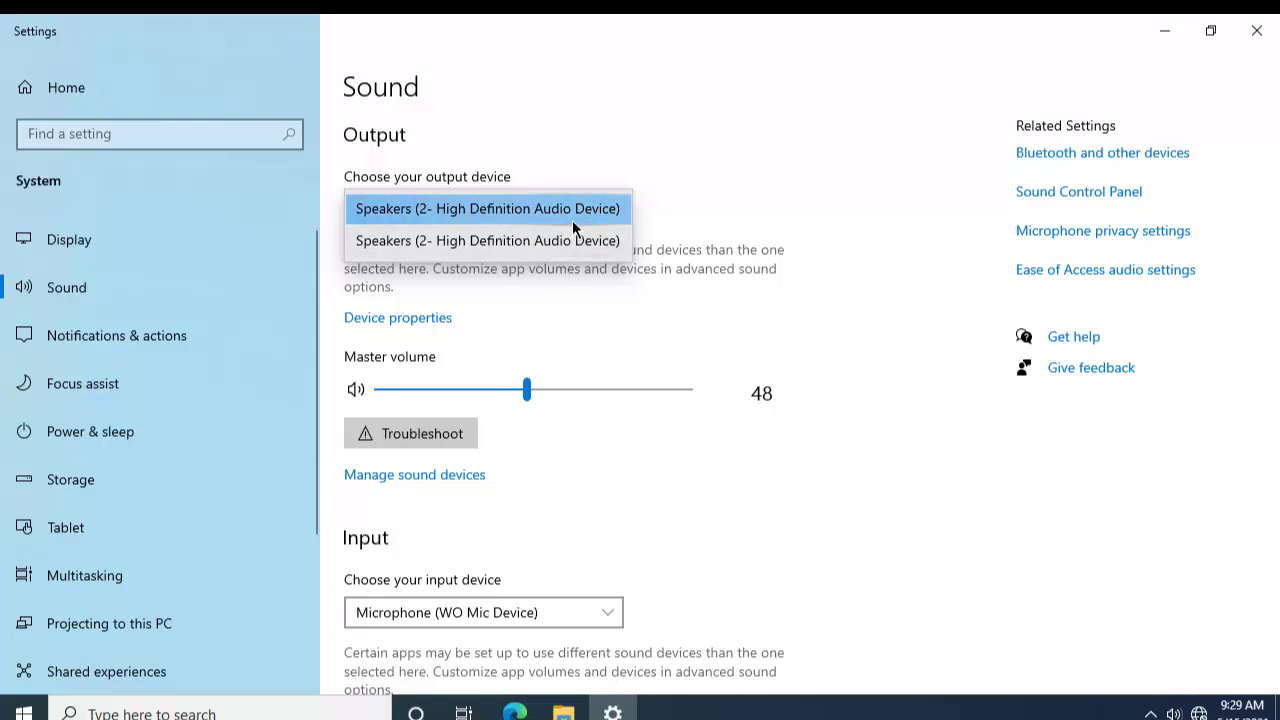
pyautogui.click(660, 155)
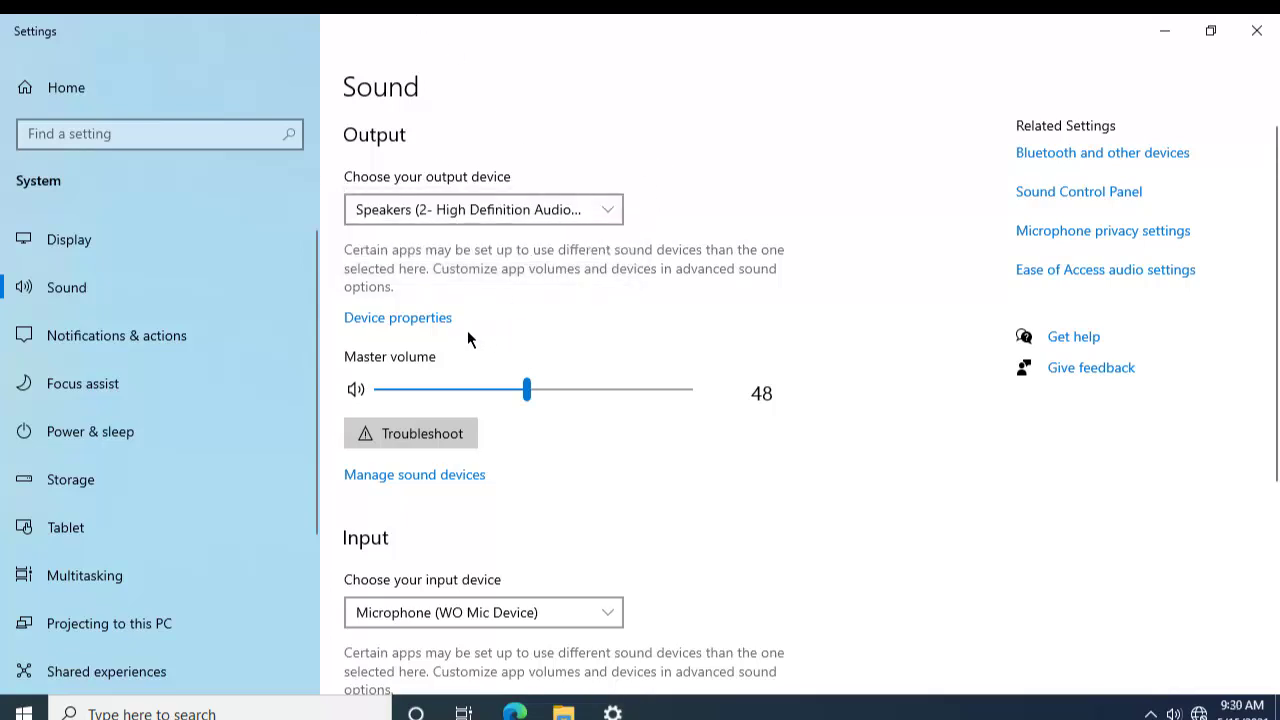
pyautogui.click(397, 318)
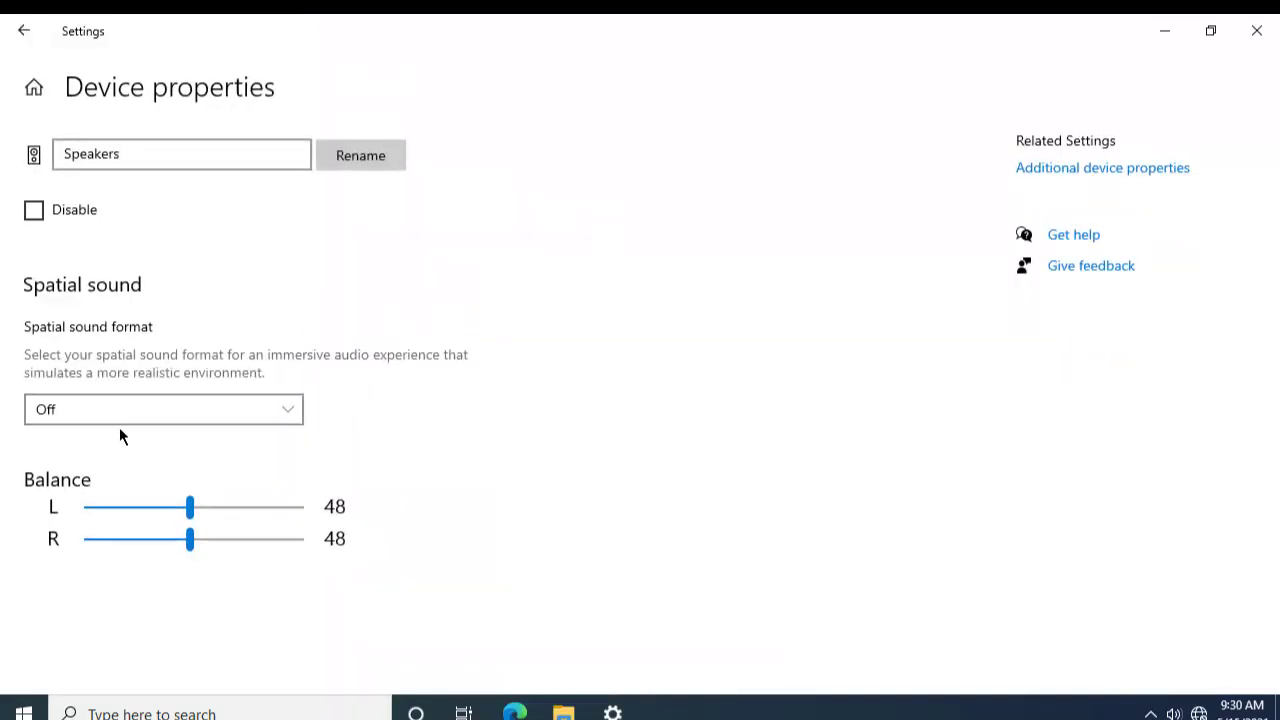
pyautogui.click(157, 160)
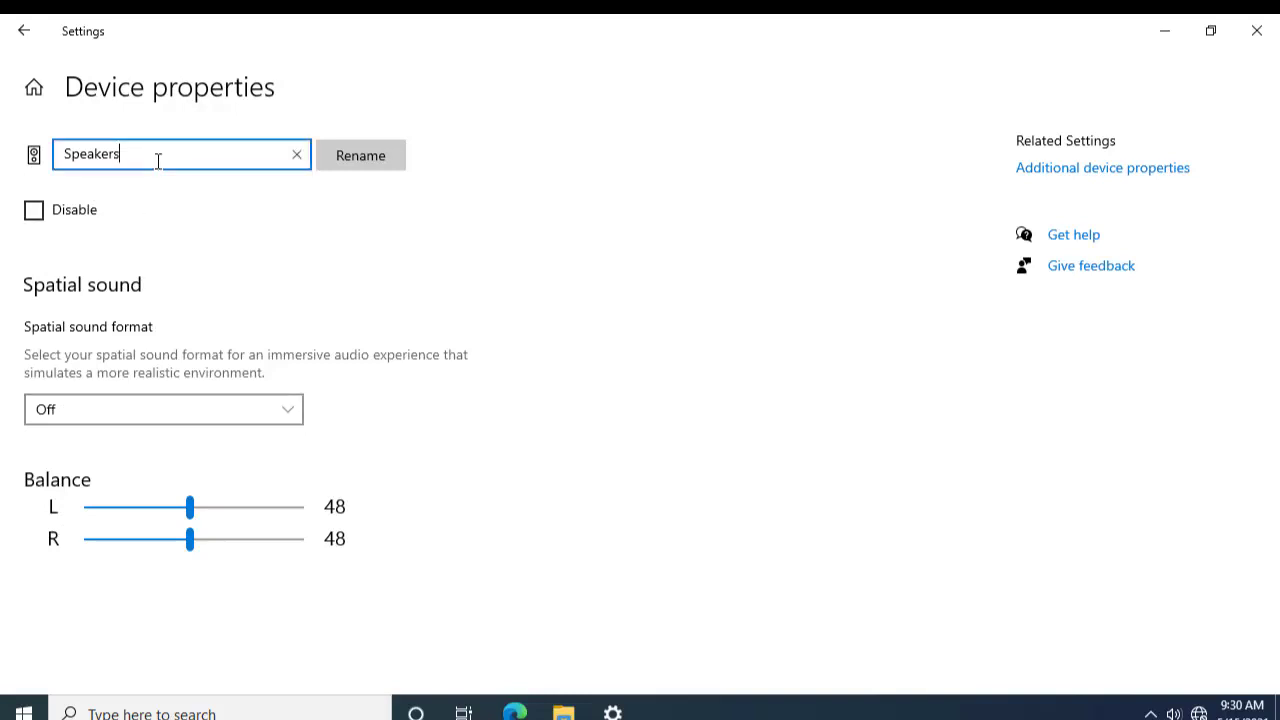
pyautogui.doubleClick(151, 160)
pyautogui.click(157, 160)
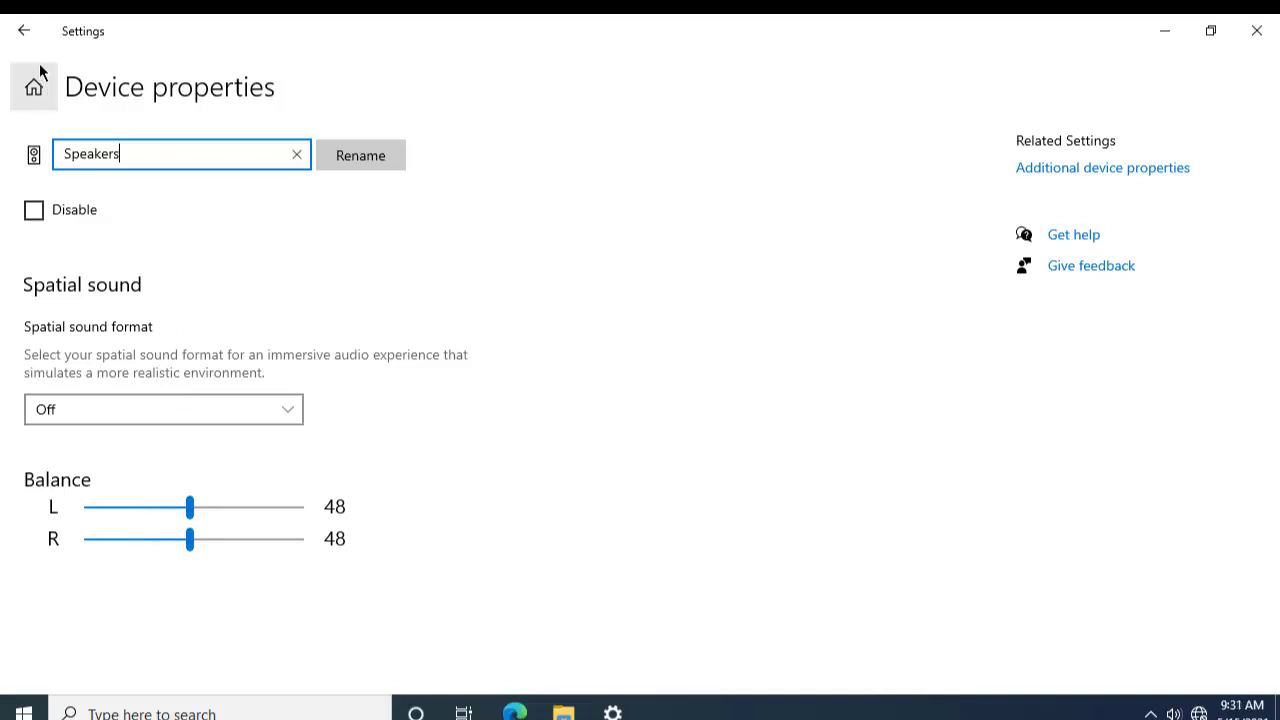
# Step: Return to the Sound page and review the input device list without changing it
pyautogui.click(28, 33)
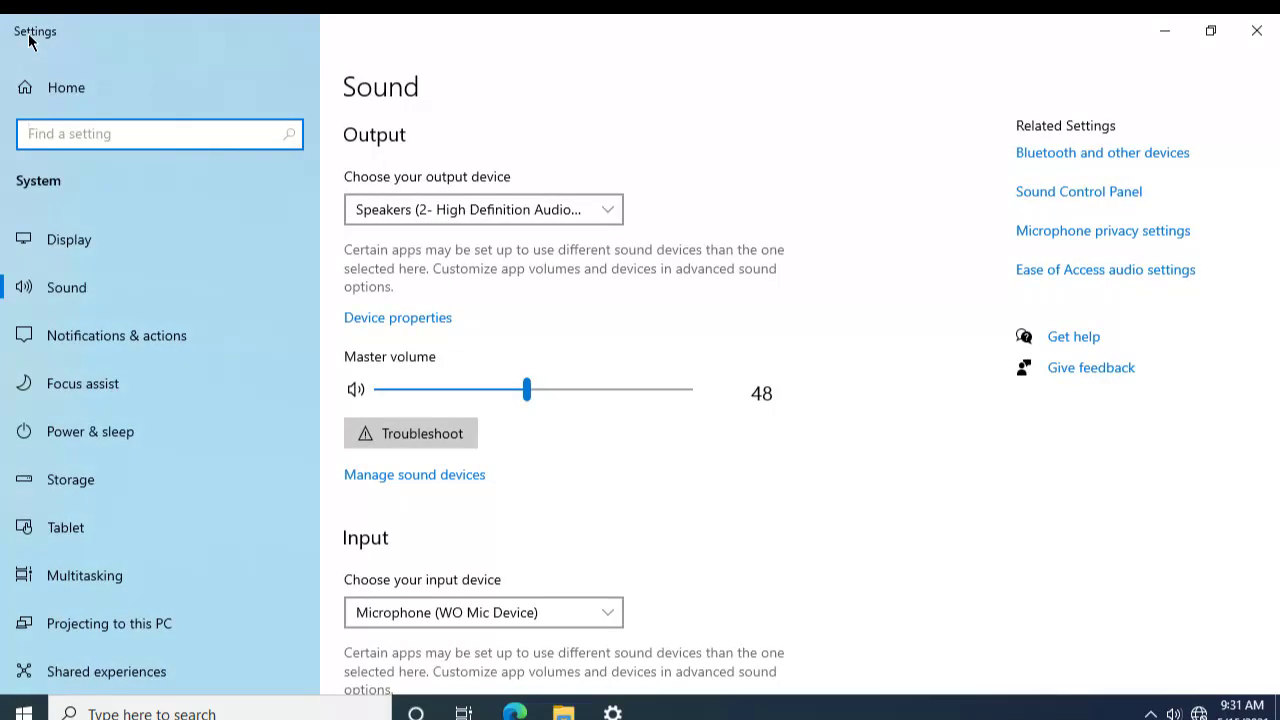
pyautogui.scroll(-3, 562, 285)
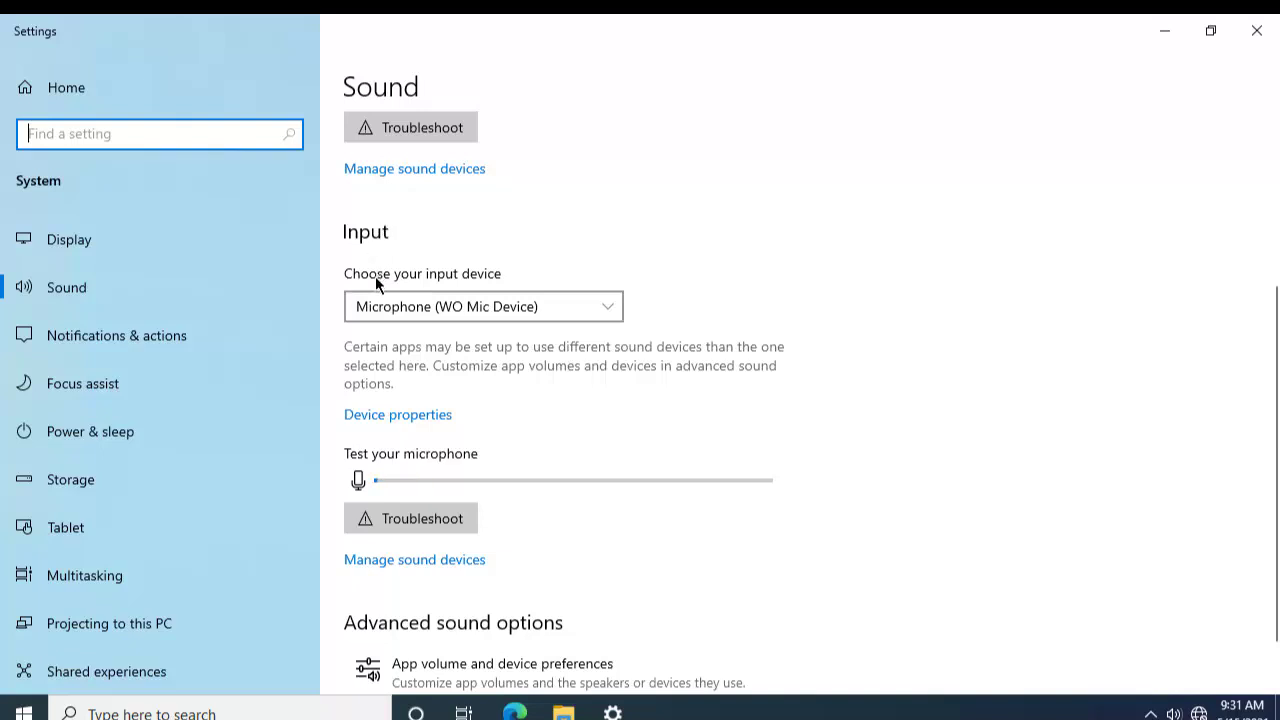
pyautogui.click(424, 310)
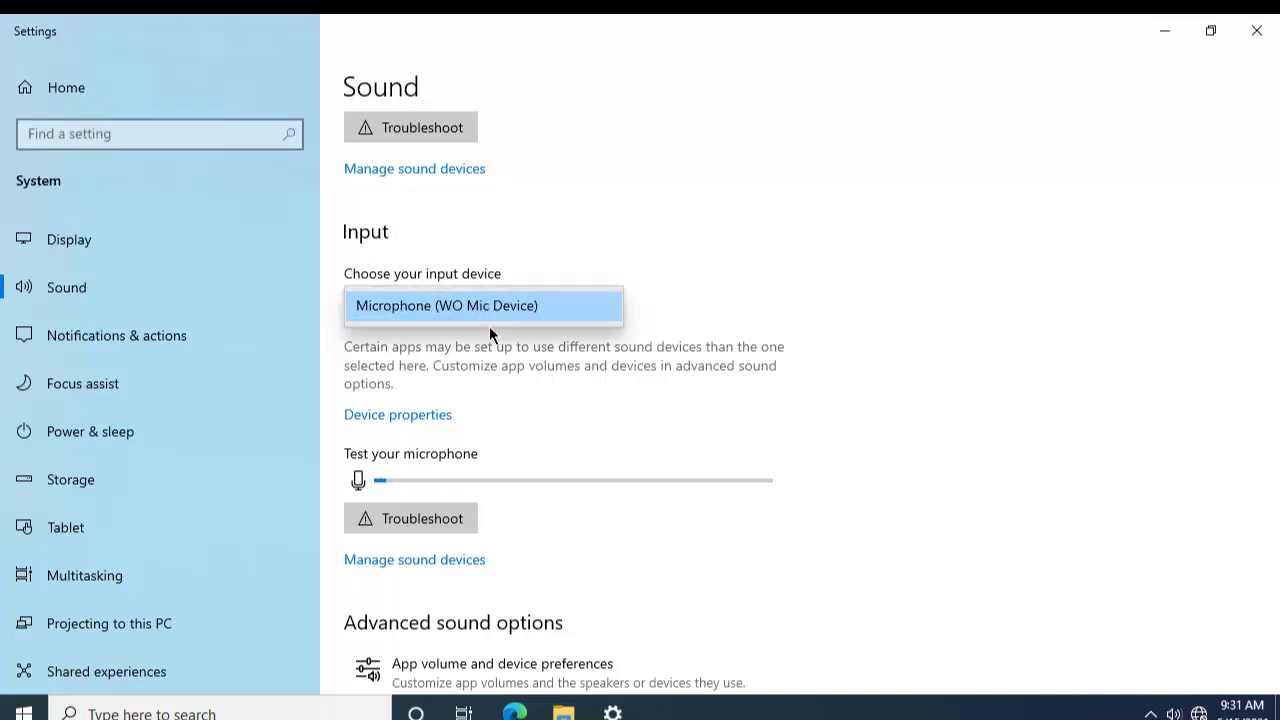
pyautogui.click(542, 305)
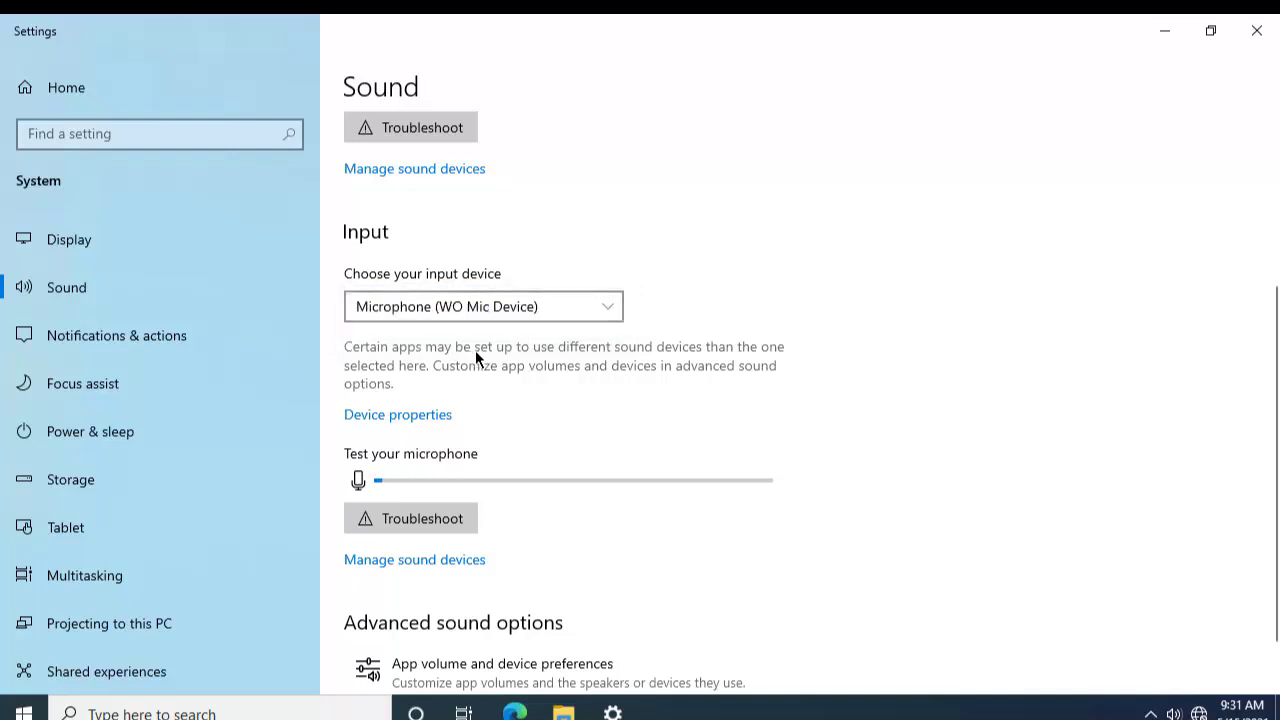
pyautogui.scroll(-1, 475, 350)
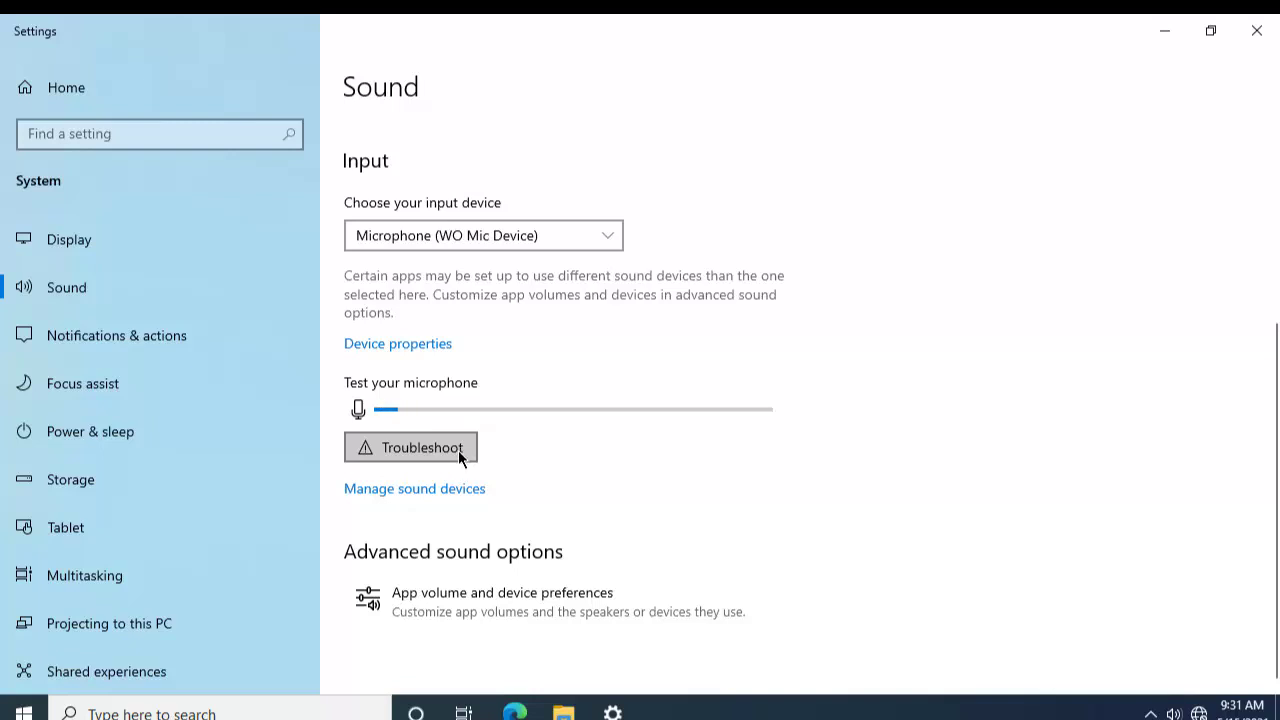
# Step: List all sound devices under Manage sound devices, then return to the Sound page
pyautogui.click(422, 490)
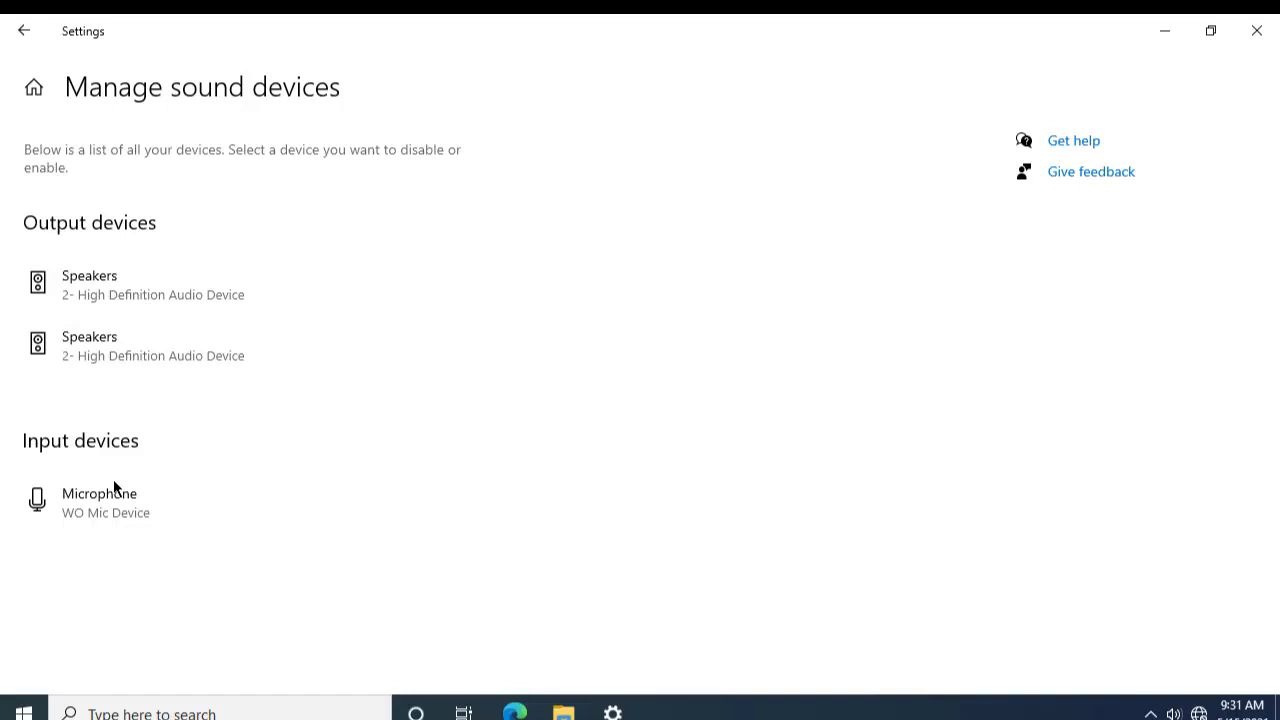
pyautogui.click(24, 31)
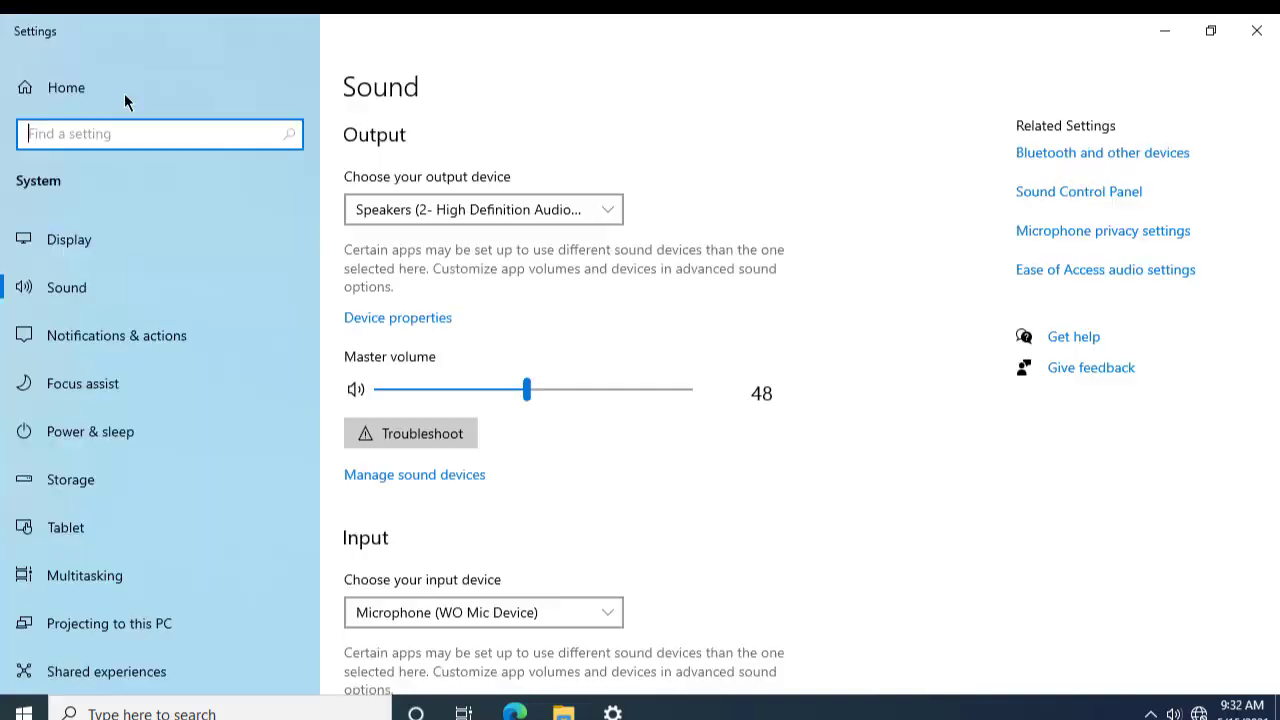
pyautogui.scroll(-4, 572, 397)
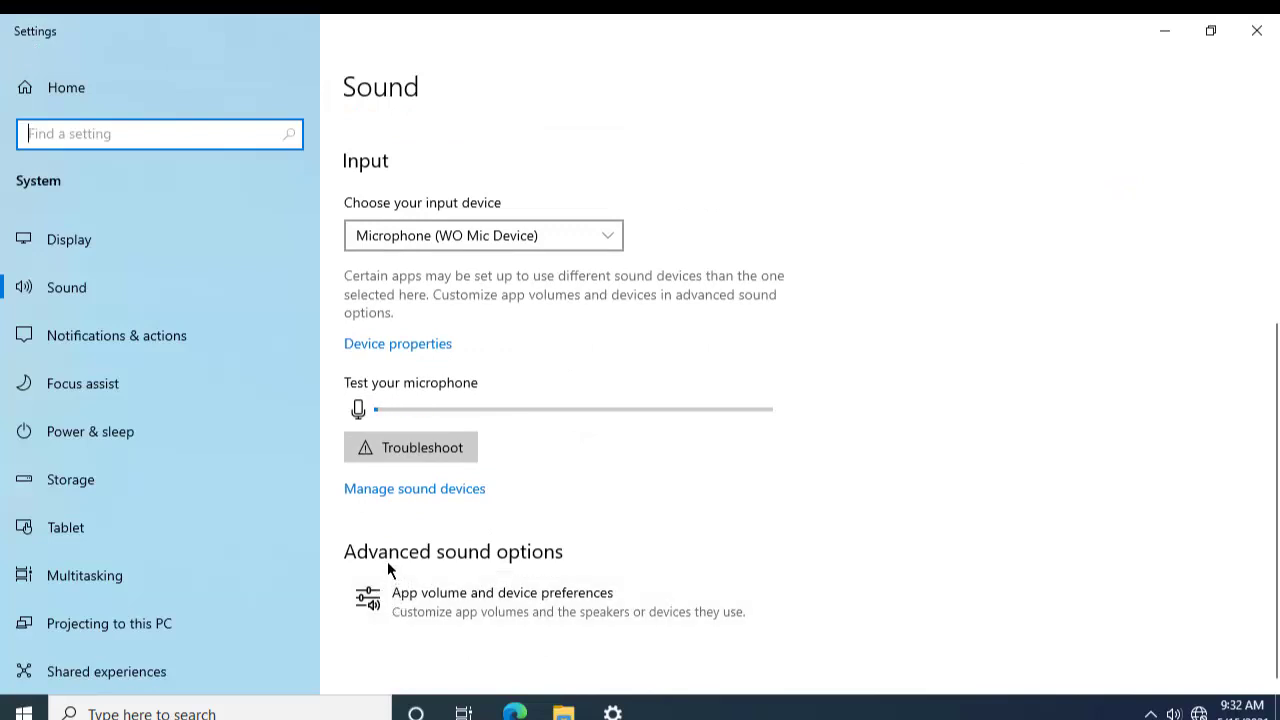
pyautogui.click(502, 596)
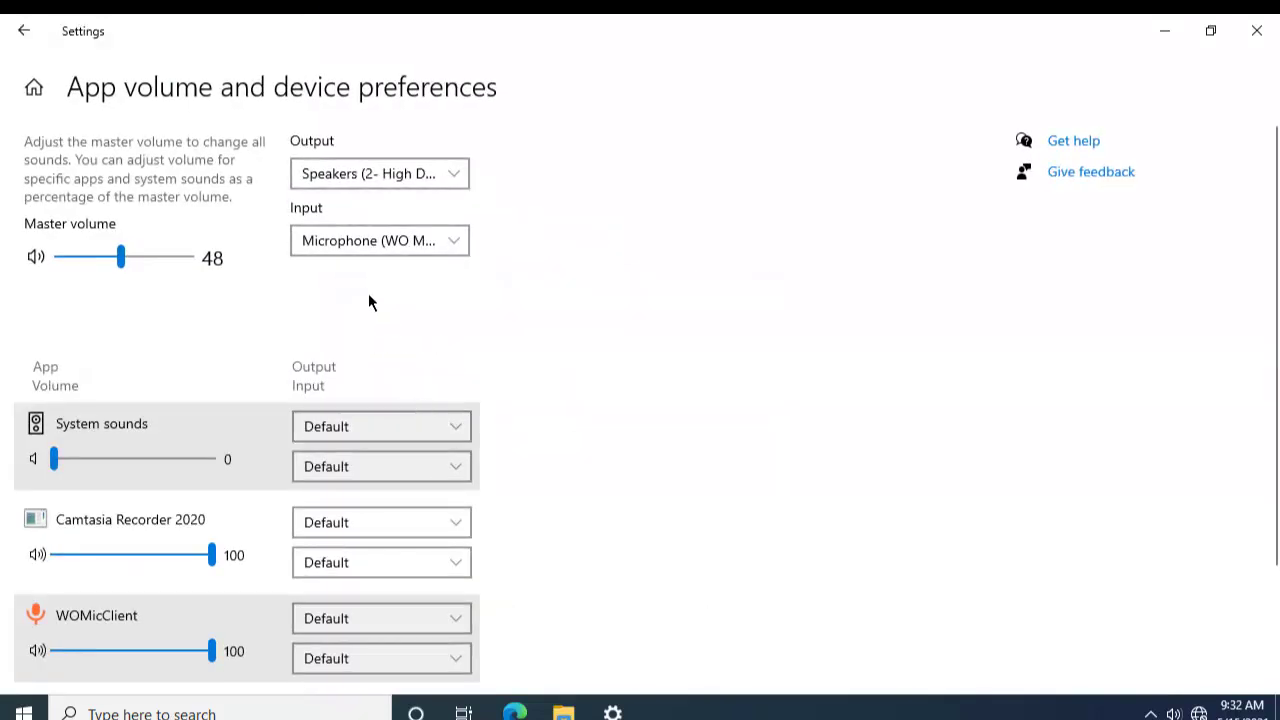
pyautogui.scroll(-3, 220, 293)
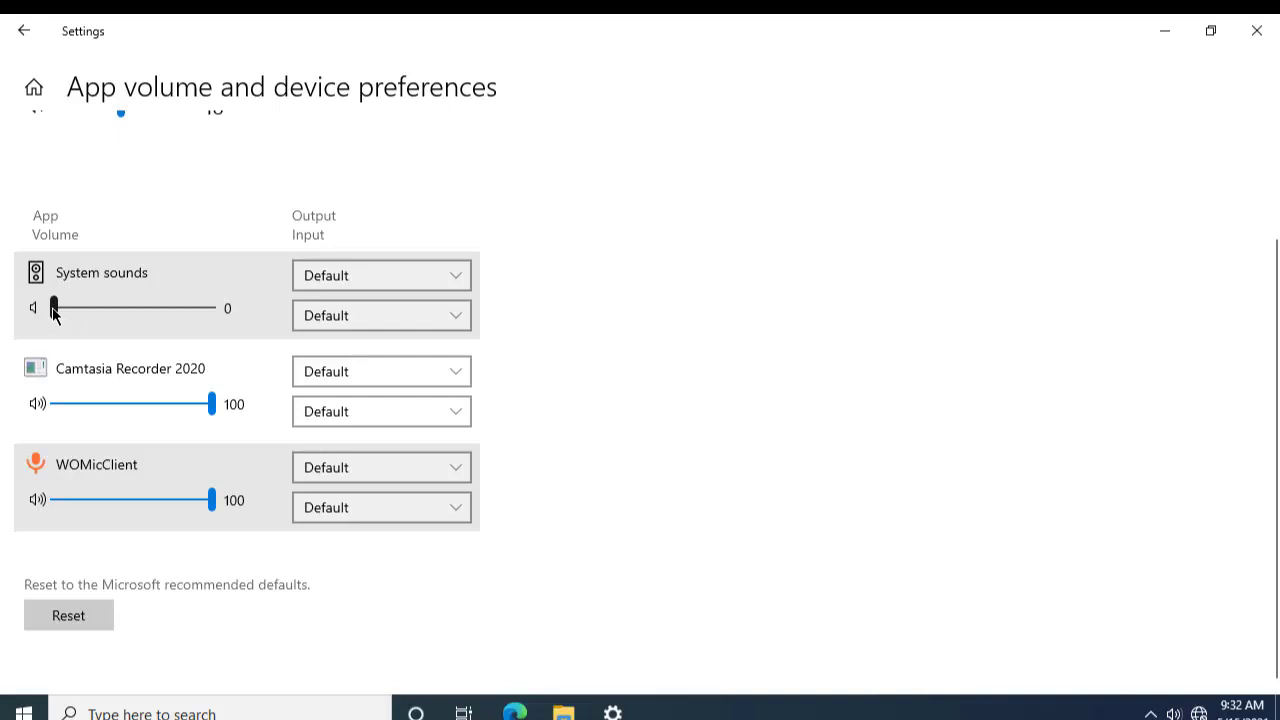
pyautogui.moveTo(54, 312); pyautogui.dragTo(45, 316)
pyautogui.click(399, 285)
pyautogui.click(403, 274)
pyautogui.click(24, 31)
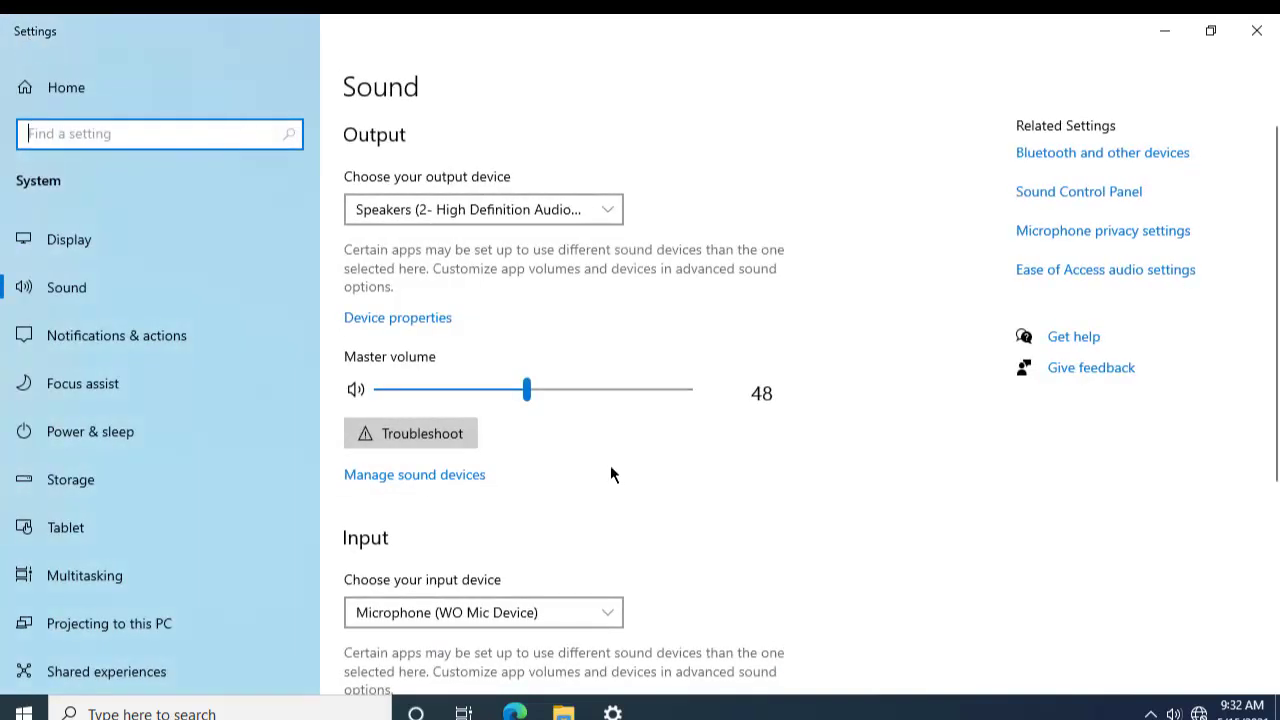
pyautogui.scroll(-3, 586, 434)
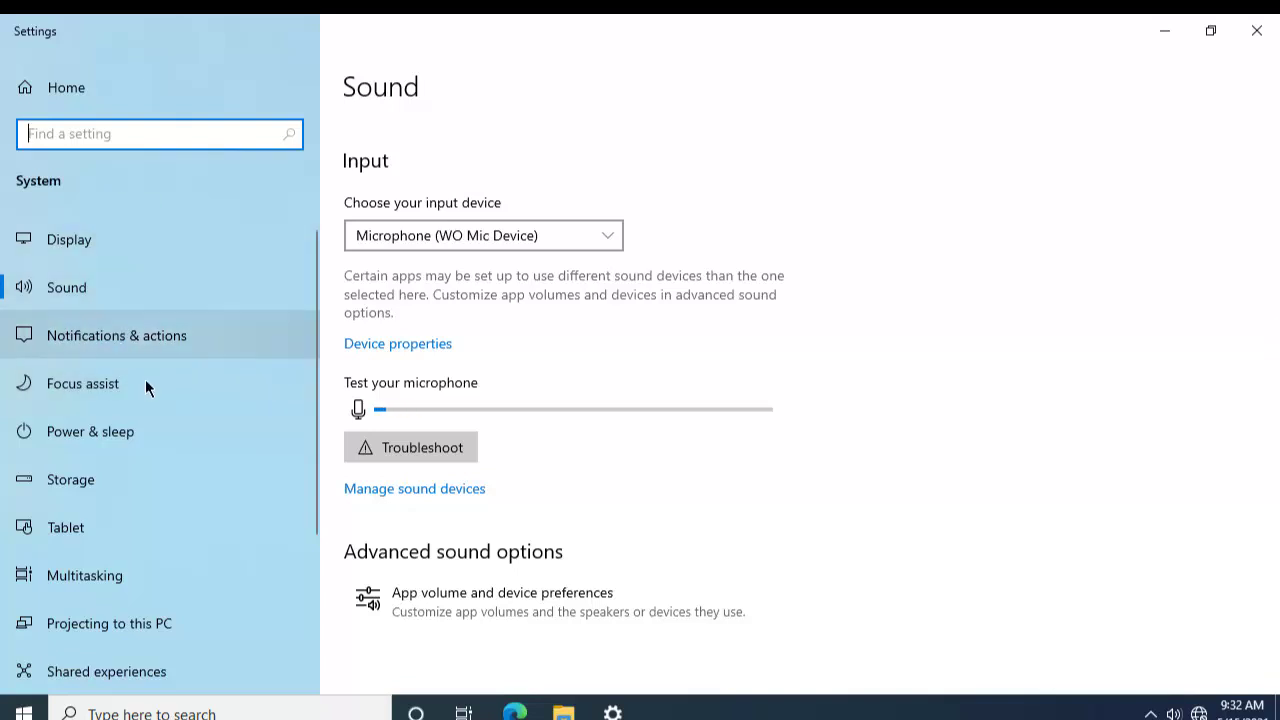
# Step: Turn off app notifications, the Windows welcome experience, and tips, tricks and suggestions
pyautogui.click(48, 338)
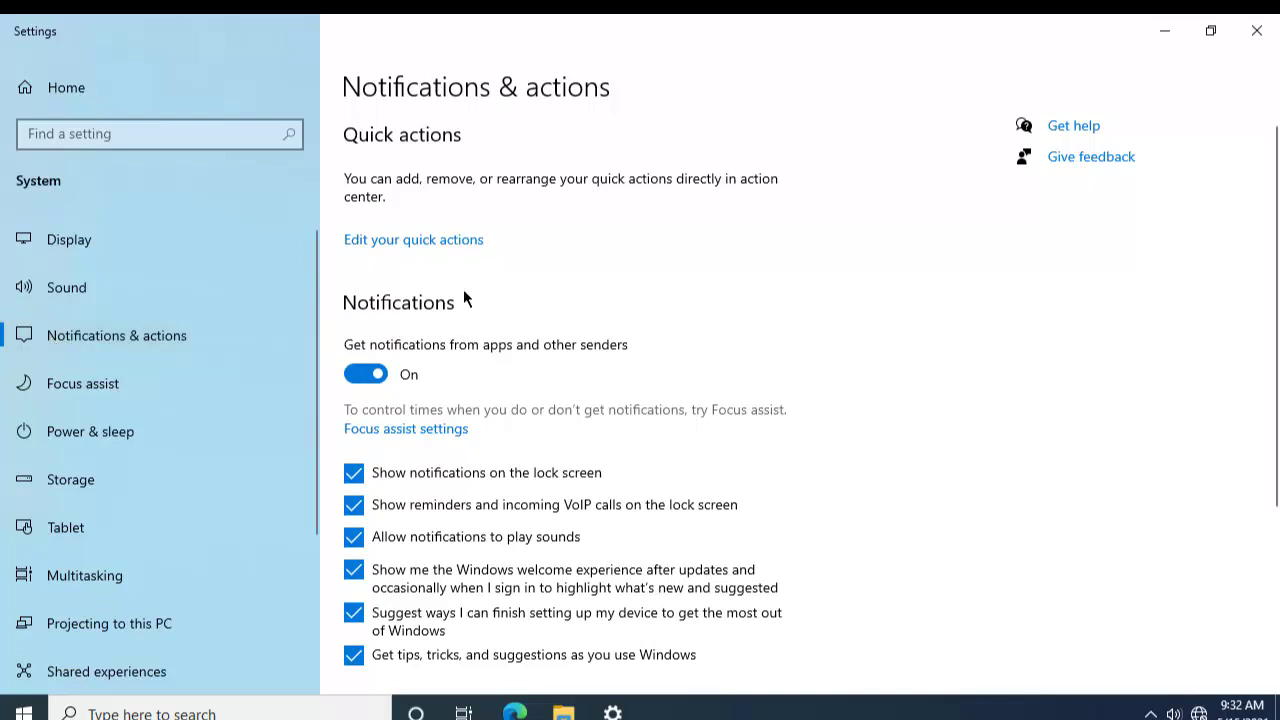
pyautogui.scroll(-1, 445, 378)
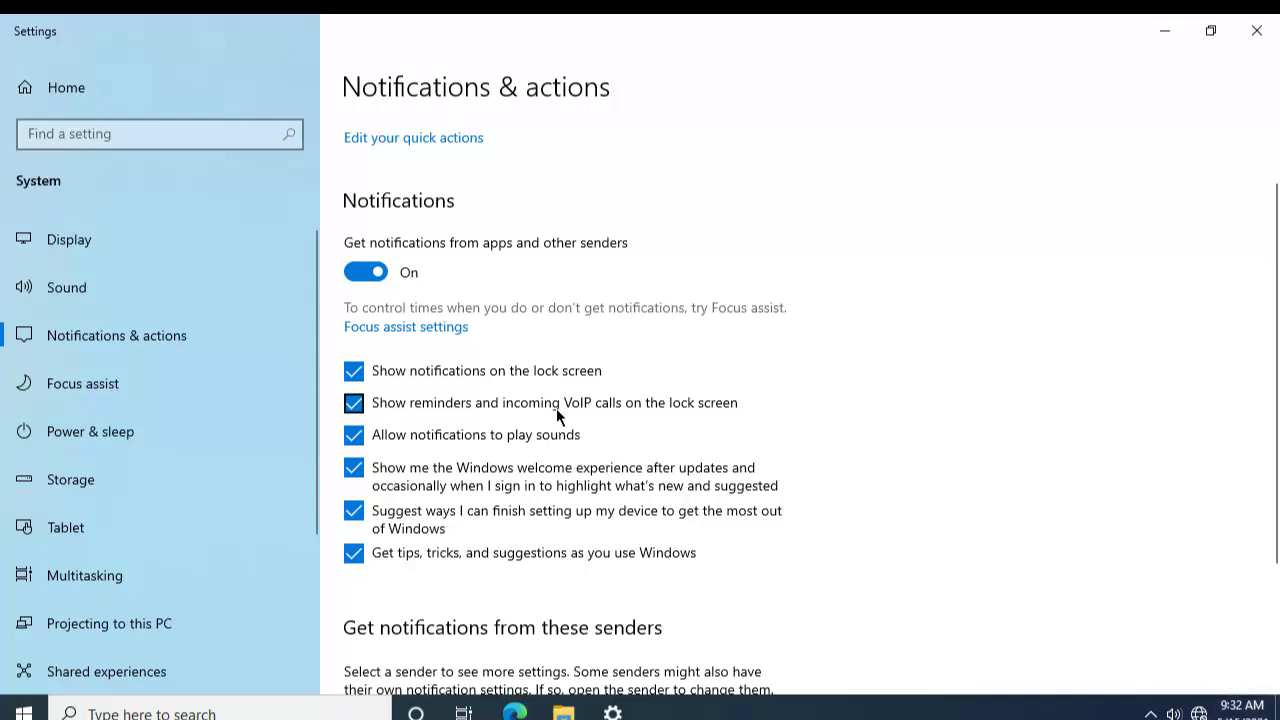
pyautogui.click(376, 272)
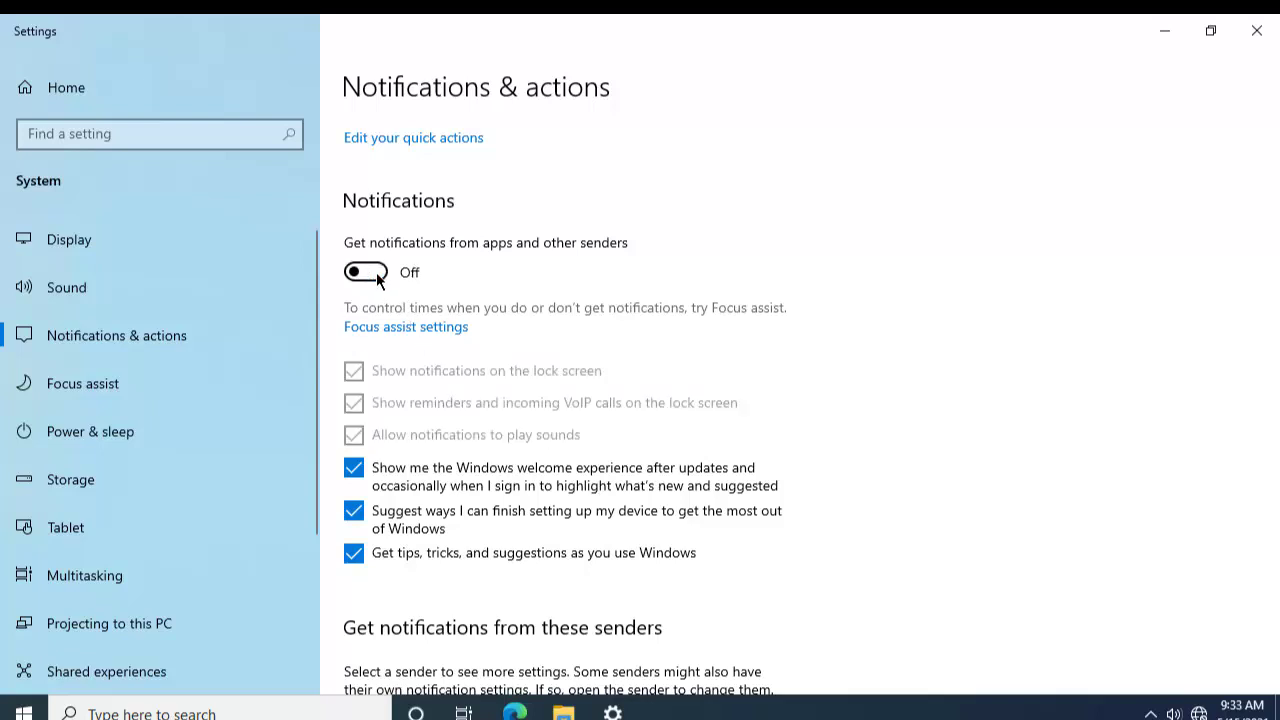
pyautogui.scroll(-2, 371, 284)
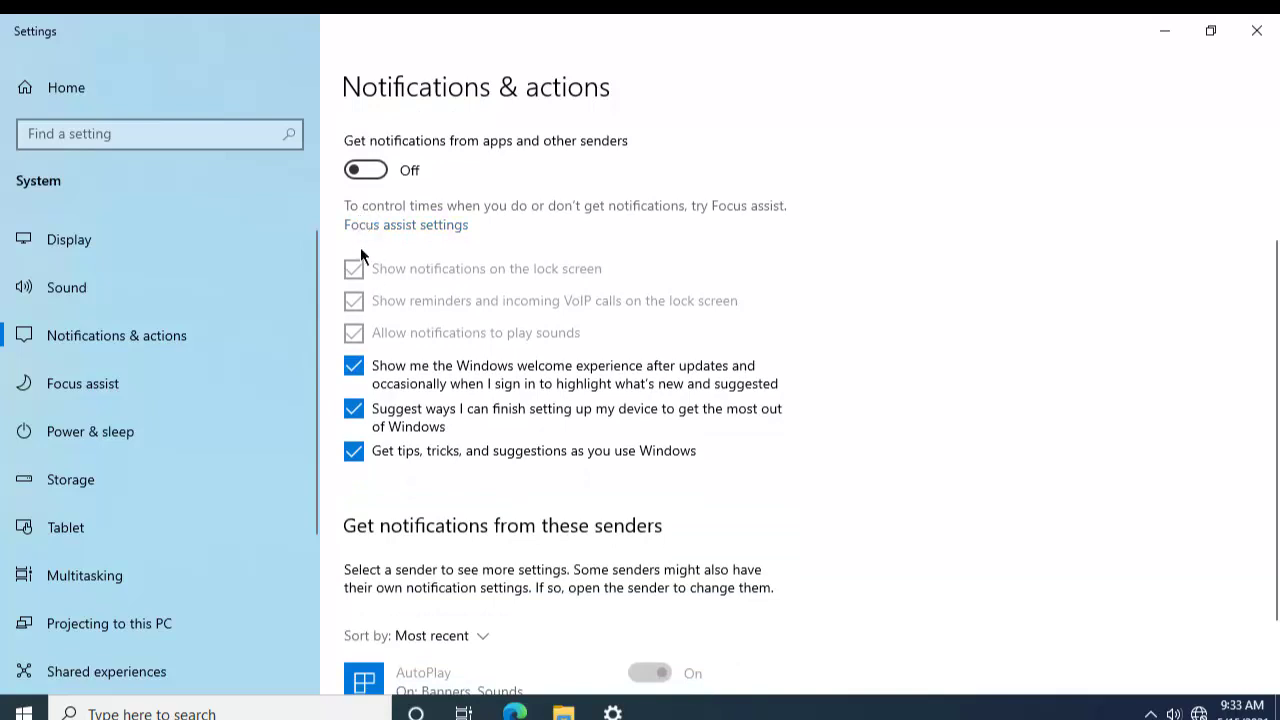
pyautogui.click(355, 367)
pyautogui.click(354, 451)
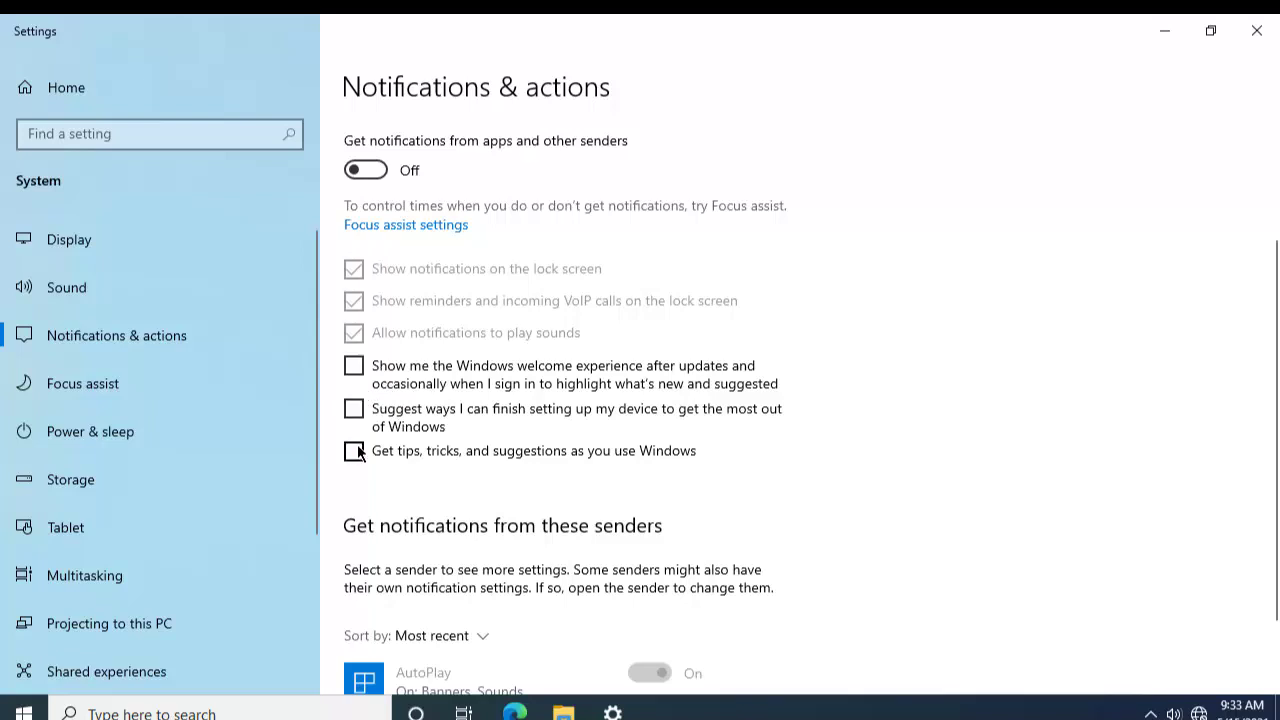
pyautogui.scroll(-2, 357, 450)
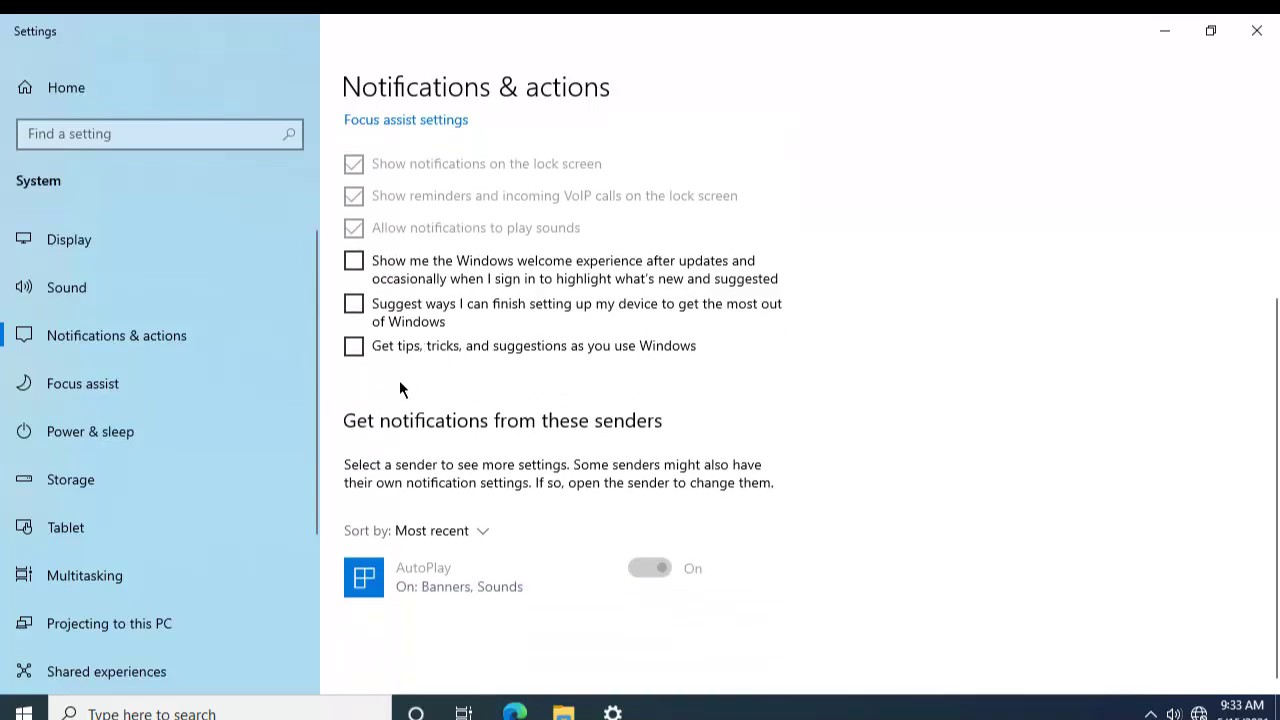
pyautogui.scroll(5, 399, 380)
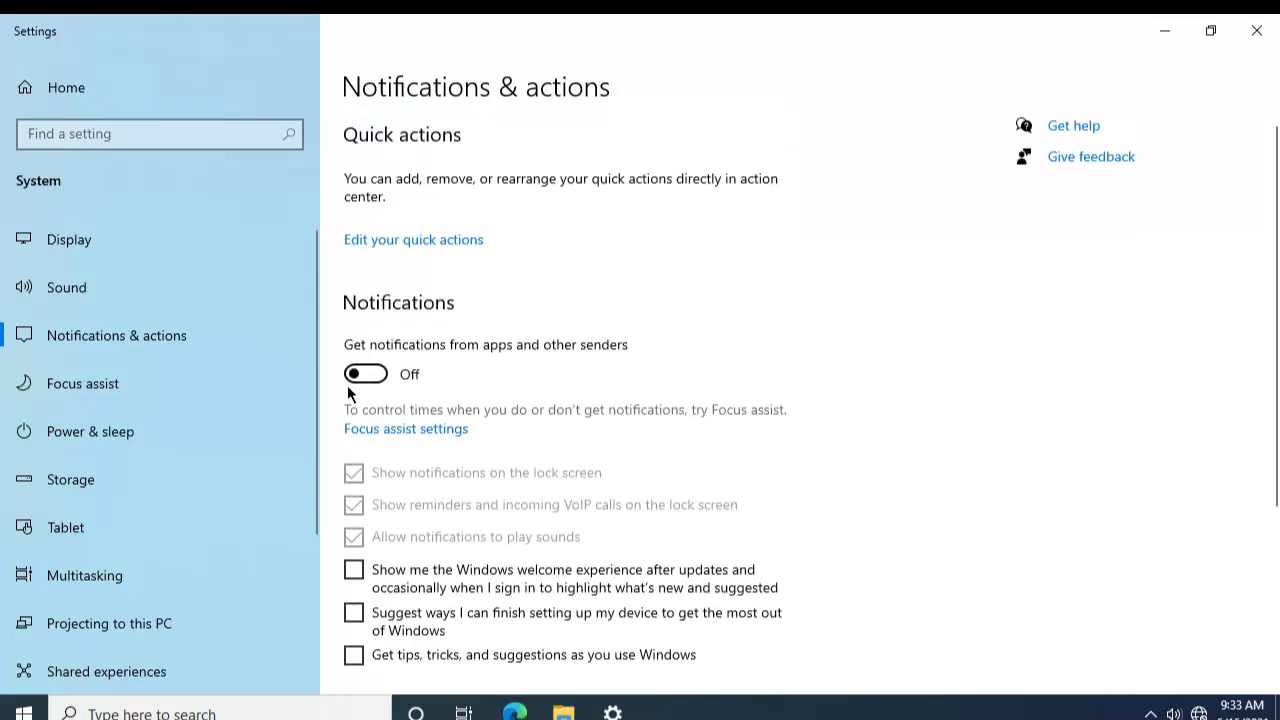
# Step: Show the Focus assist page, set to Alarms only, and scroll through it
pyautogui.click(202, 405)
pyautogui.scroll(-1, 201, 406)
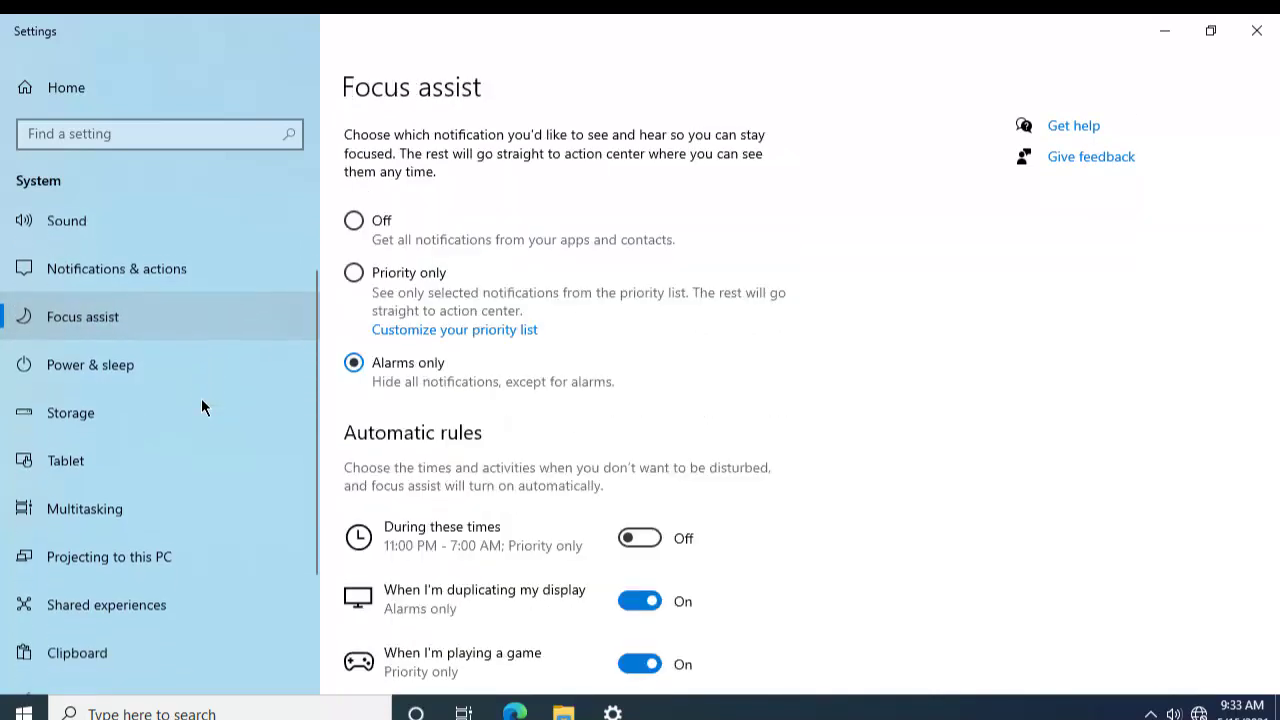
pyautogui.scroll(-1, 201, 398)
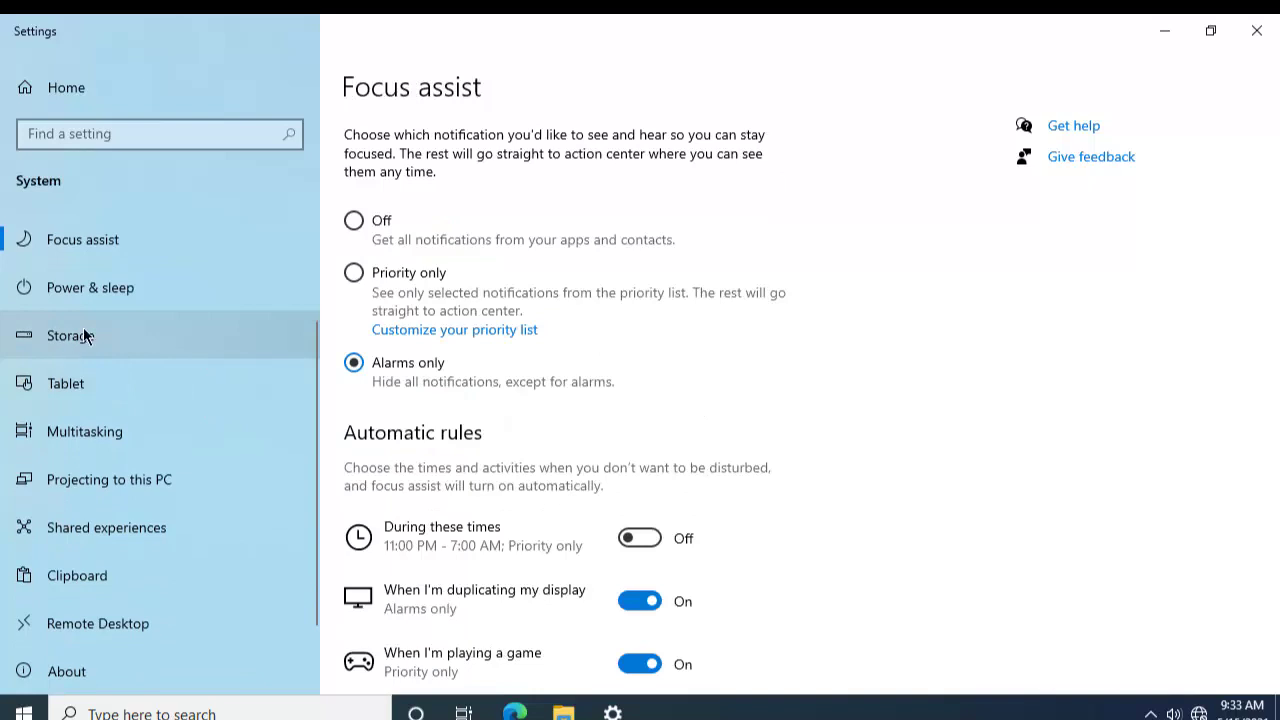
# Step: Review Power & sleep timeouts, keeping screen off at 10 minutes and sleep at 30 minutes
pyautogui.click(102, 301)
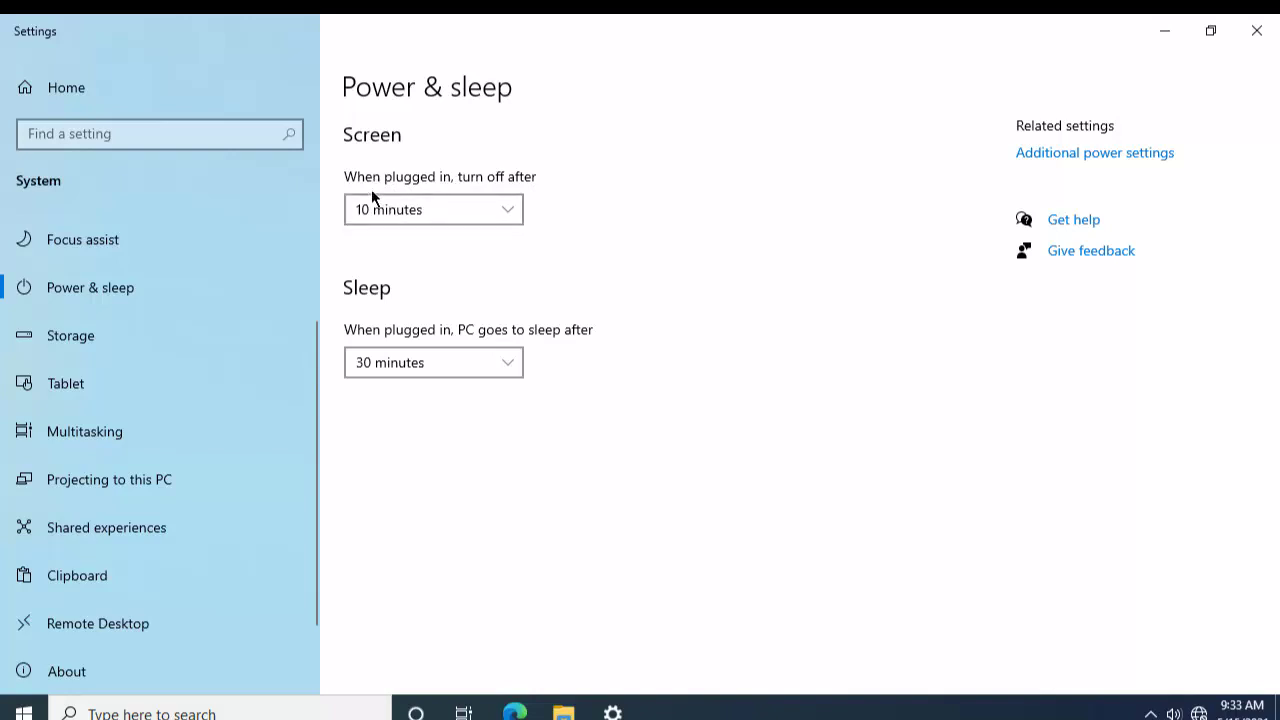
pyautogui.click(413, 209)
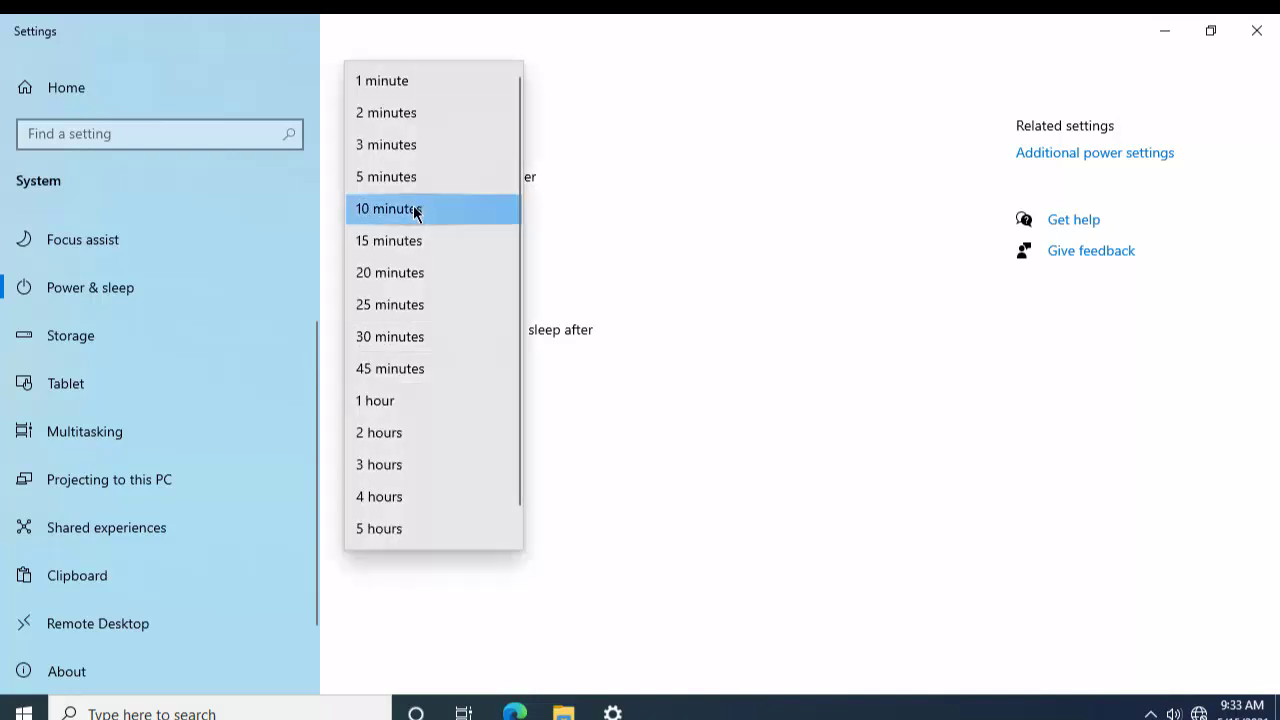
pyautogui.click(616, 224)
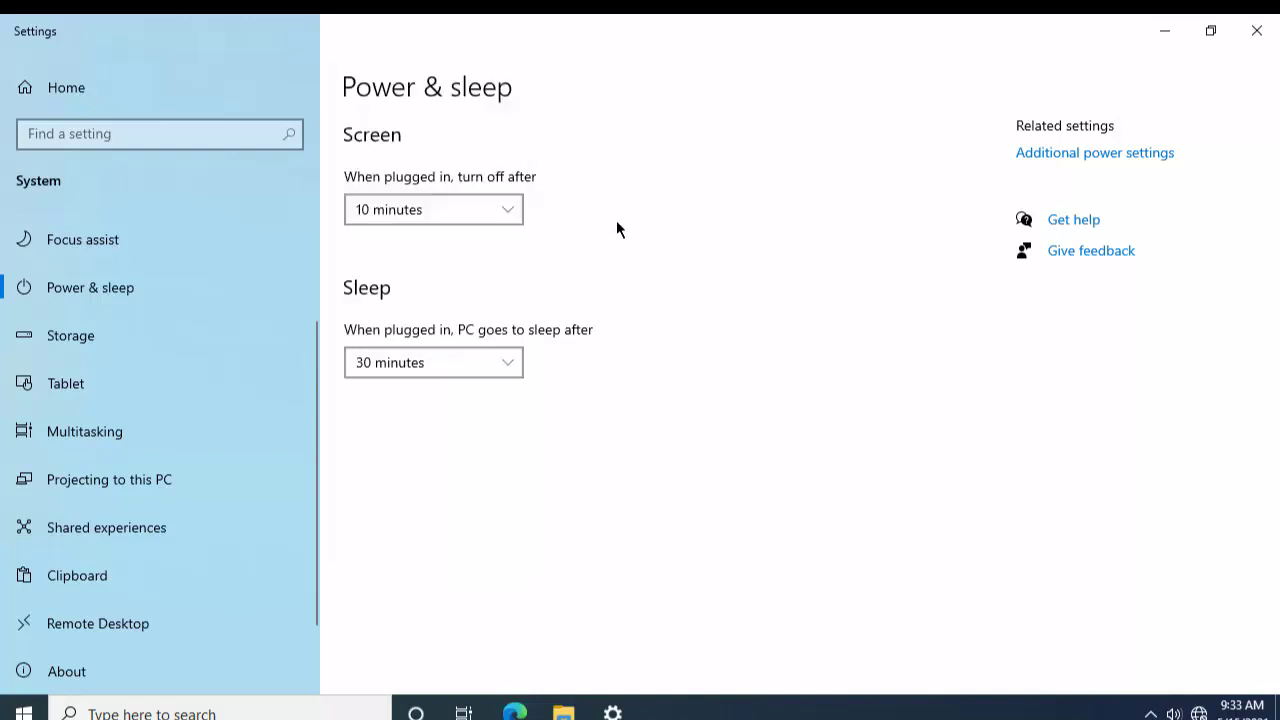
pyautogui.click(494, 212)
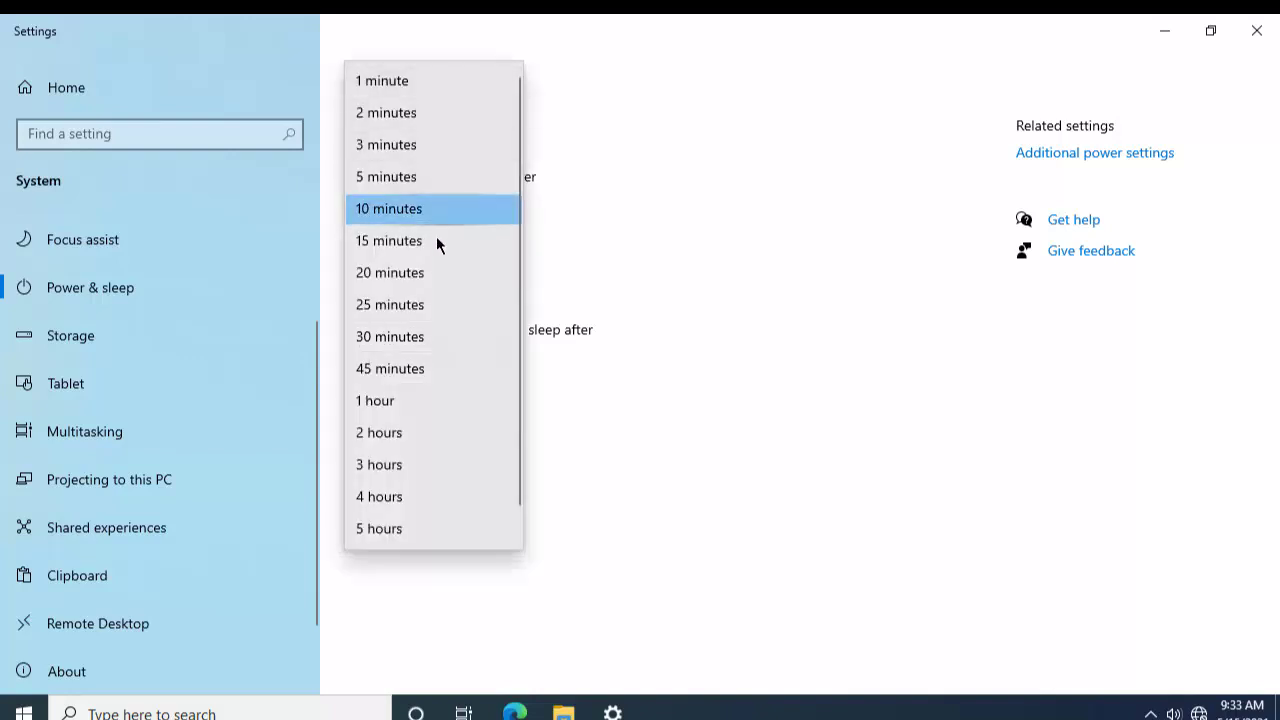
pyautogui.scroll(-1, 405, 535)
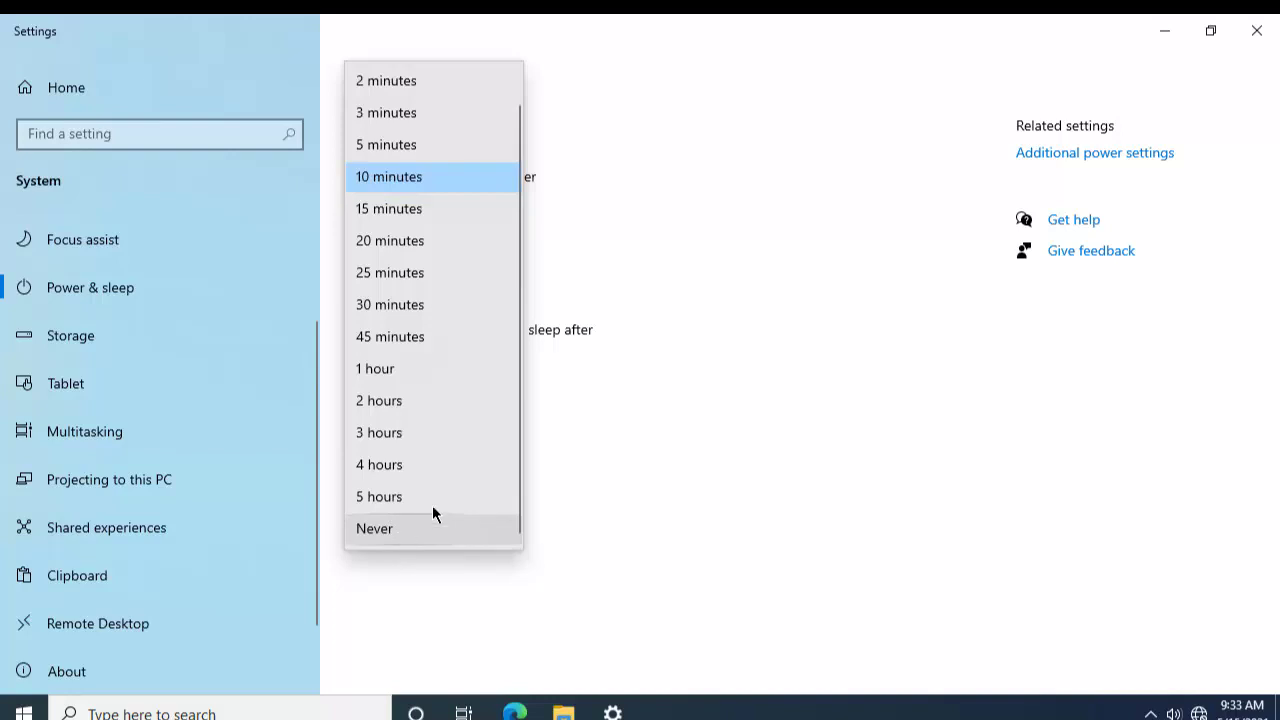
pyautogui.click(646, 318)
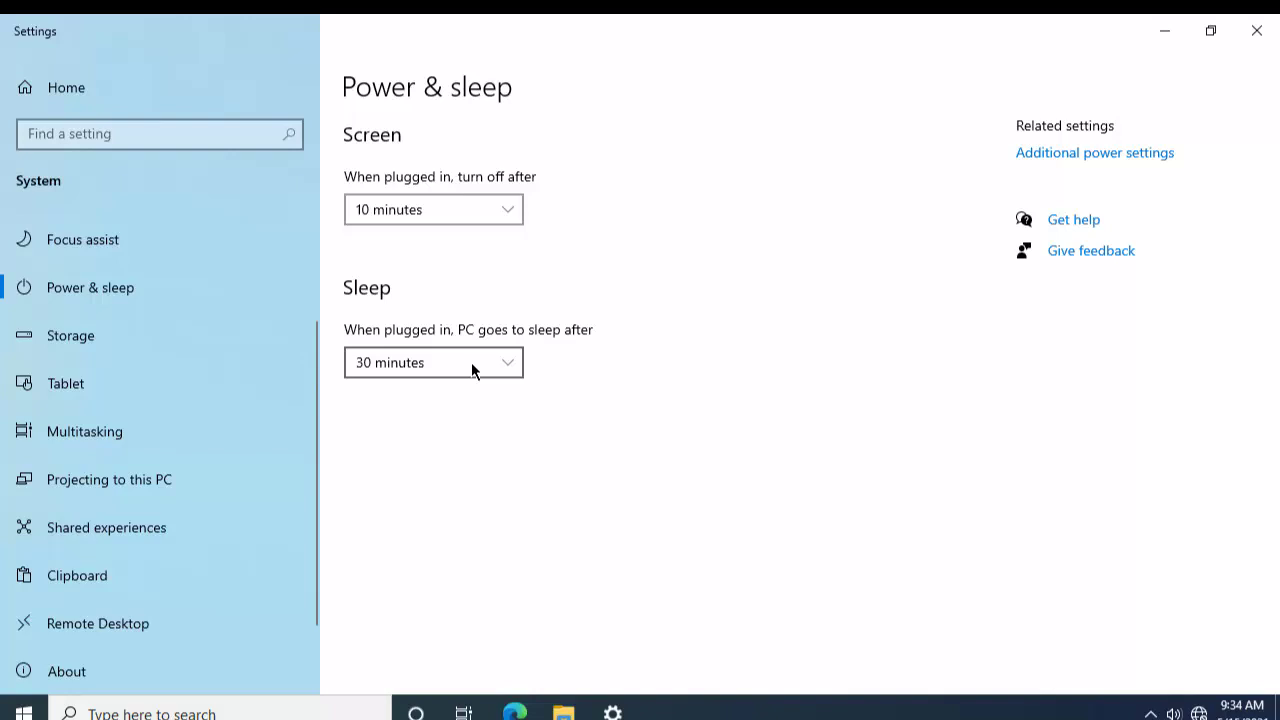
pyautogui.click(426, 372)
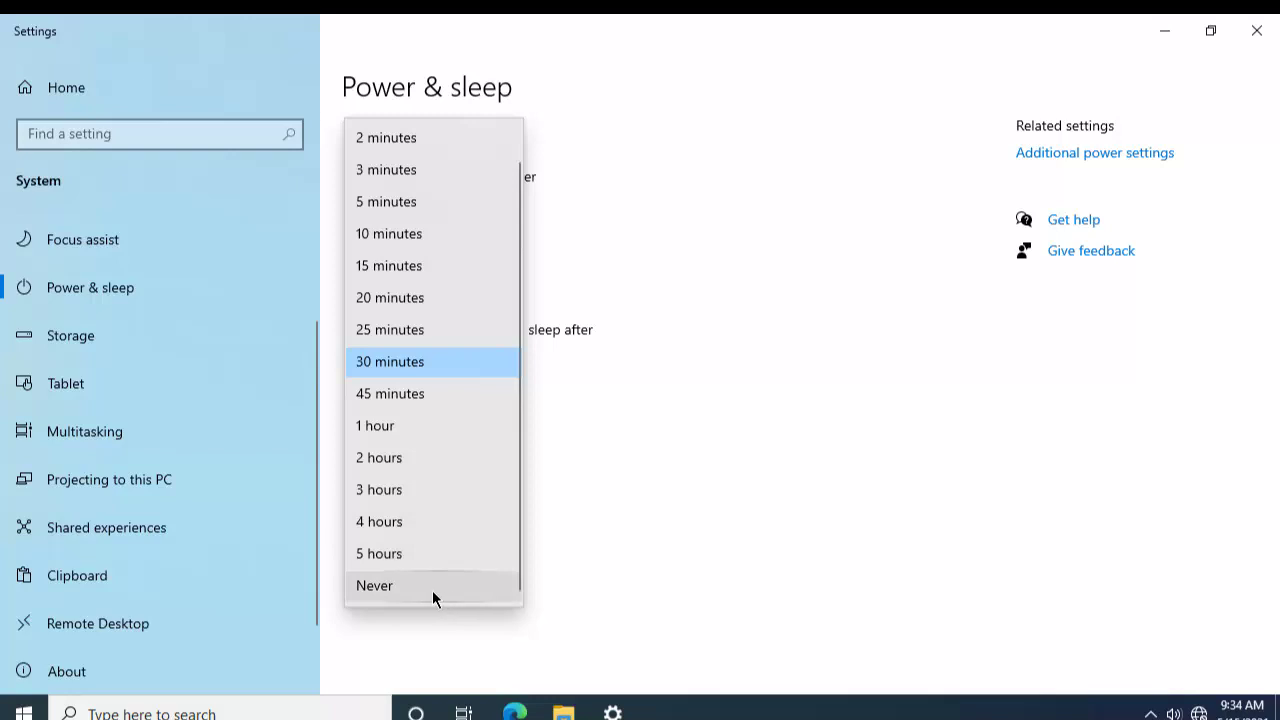
pyautogui.click(721, 363)
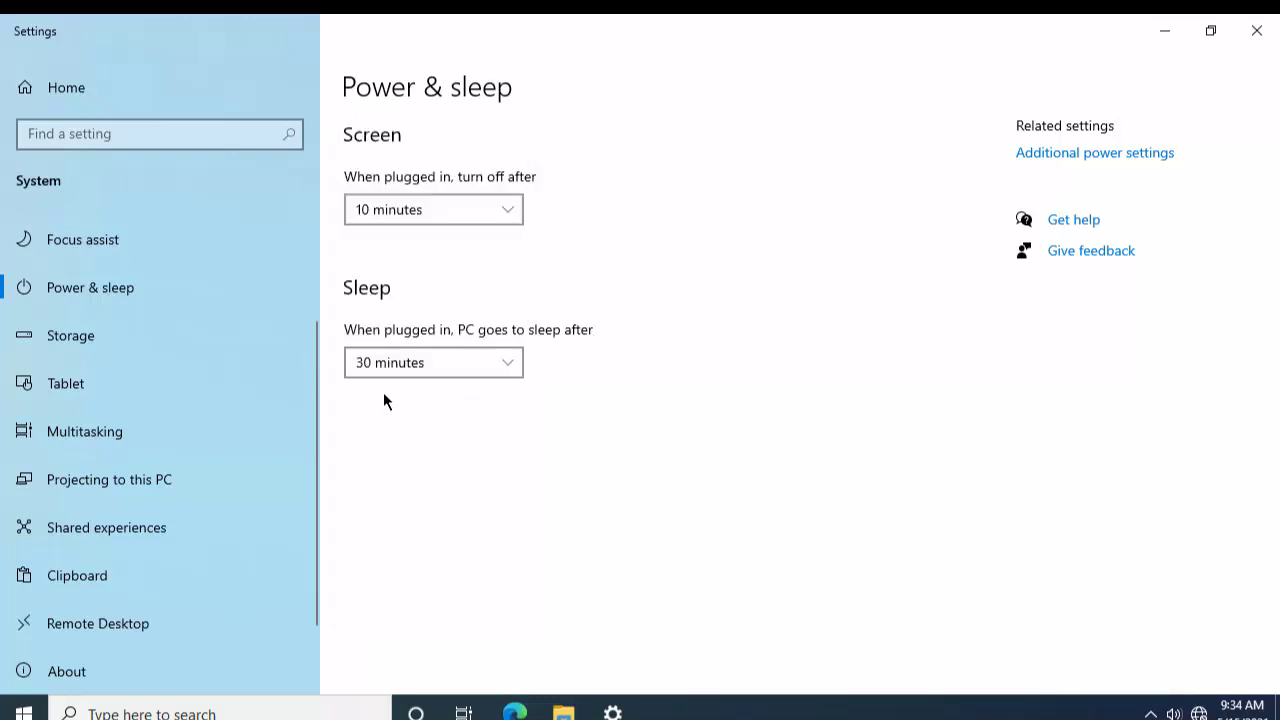
pyautogui.click(91, 337)
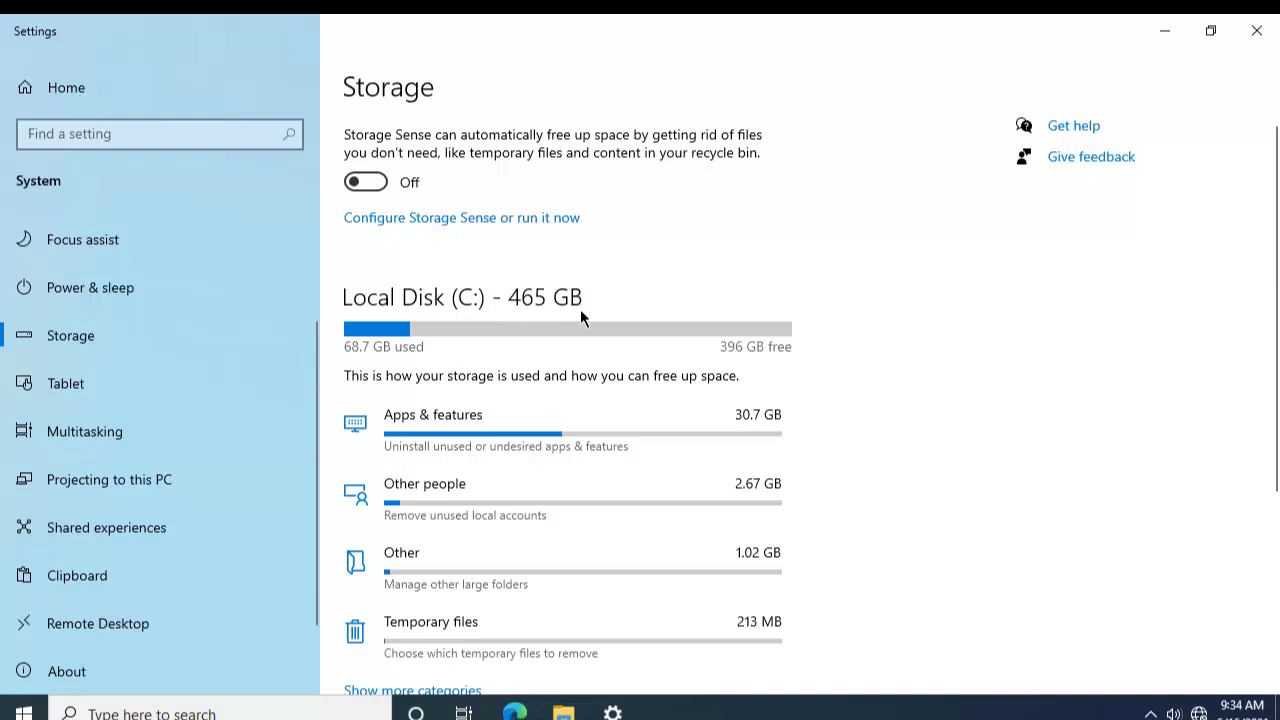
# Step: Scroll through Local Disk (C:) usage categories and storage links, then go to Tablet settings
pyautogui.scroll(-2, 582, 314)
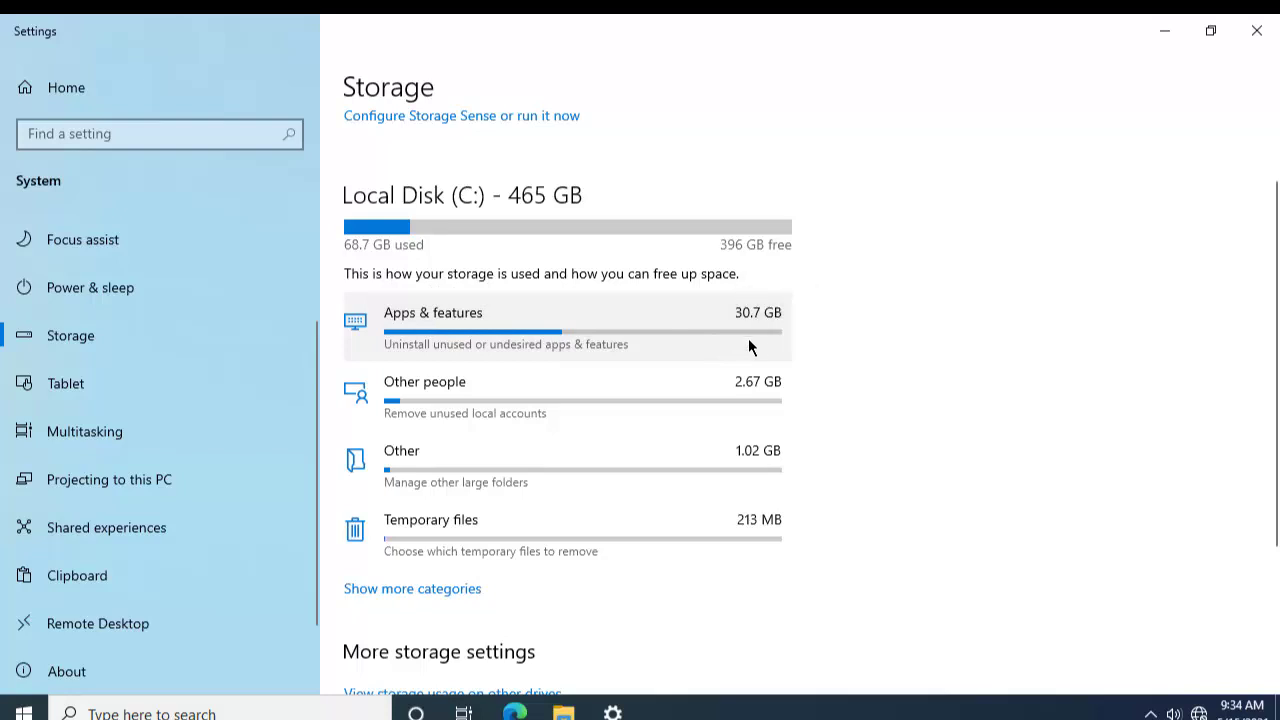
pyautogui.scroll(-2, 748, 340)
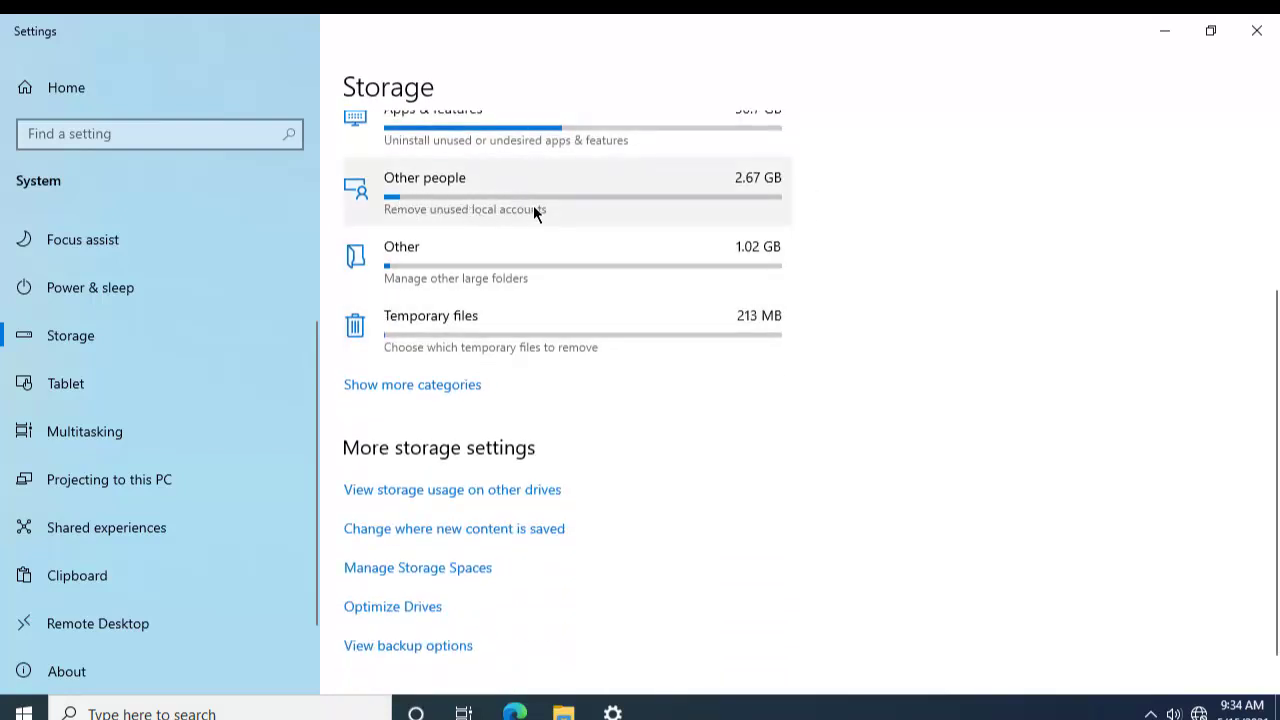
pyautogui.scroll(1, 521, 200)
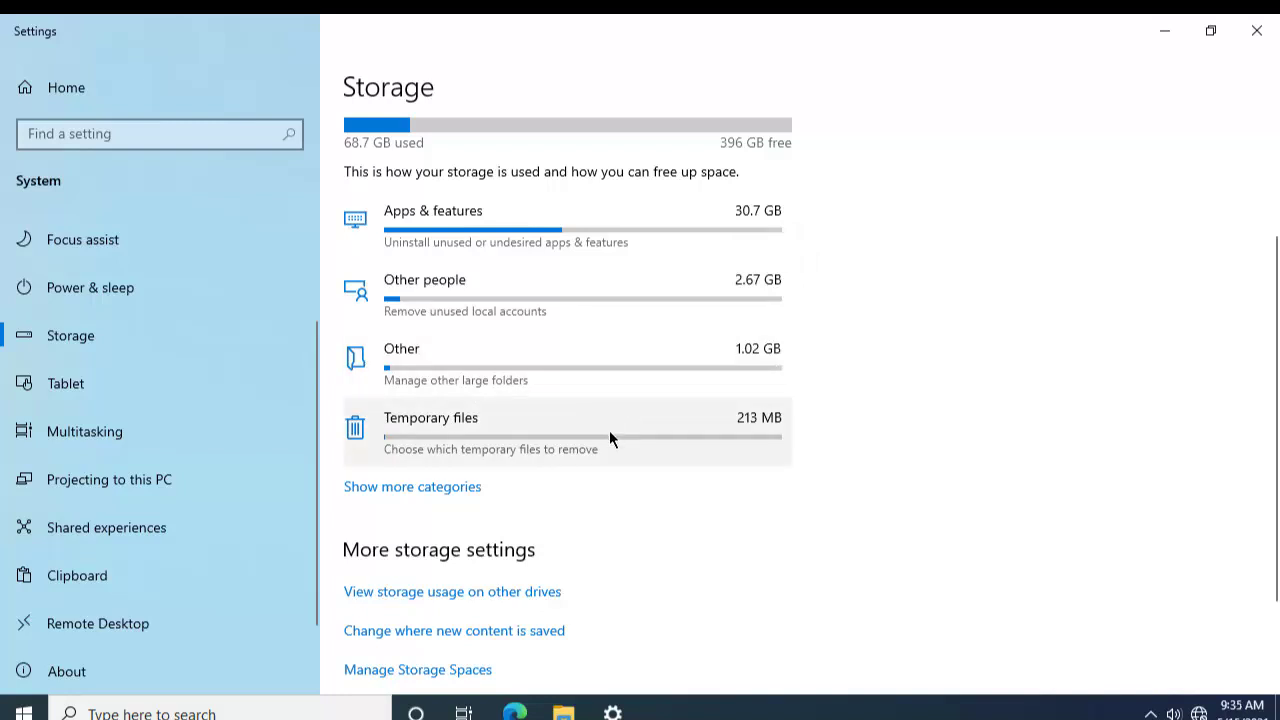
pyautogui.scroll(-2, 590, 440)
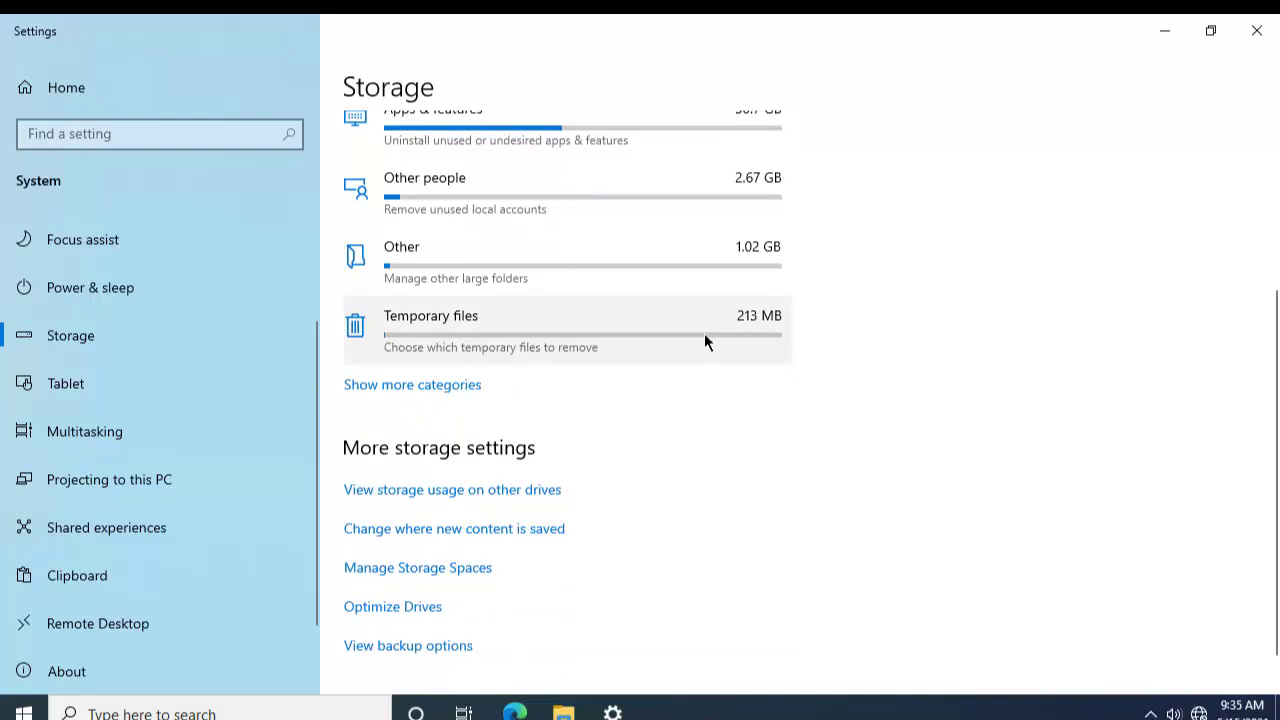
pyautogui.scroll(4, 679, 329)
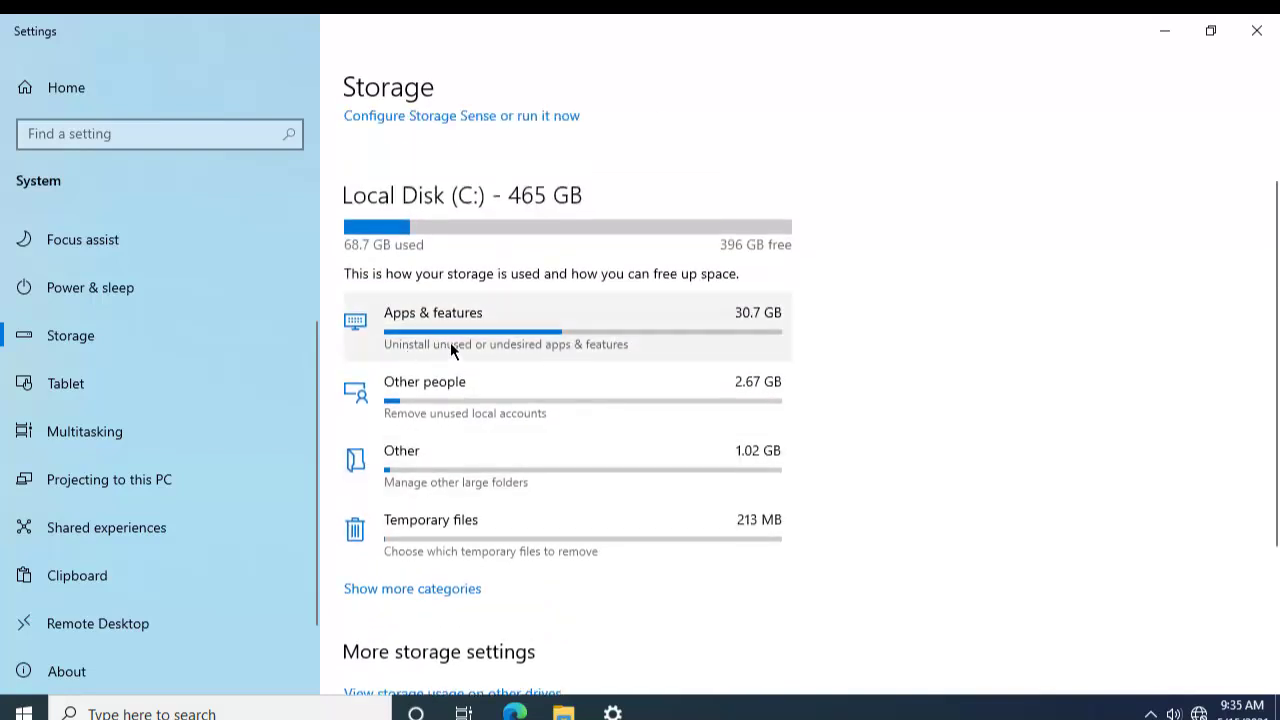
pyautogui.scroll(-2, 450, 342)
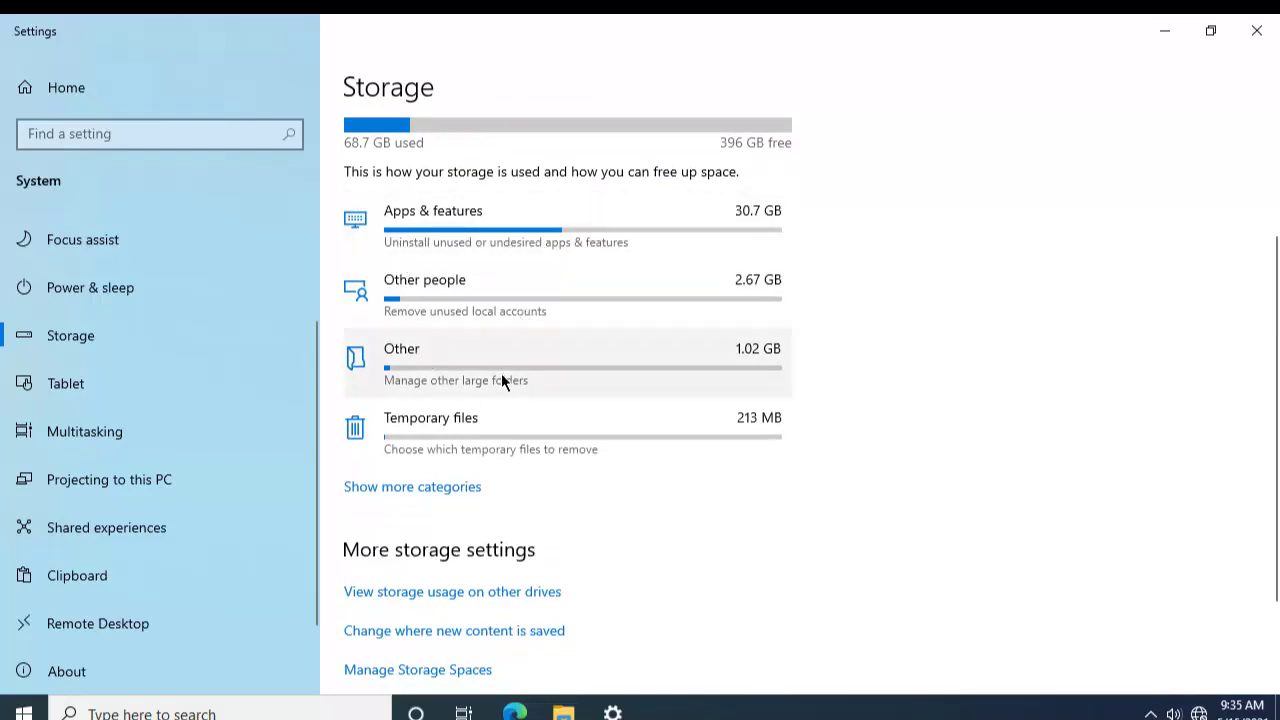
pyautogui.scroll(-3, 502, 373)
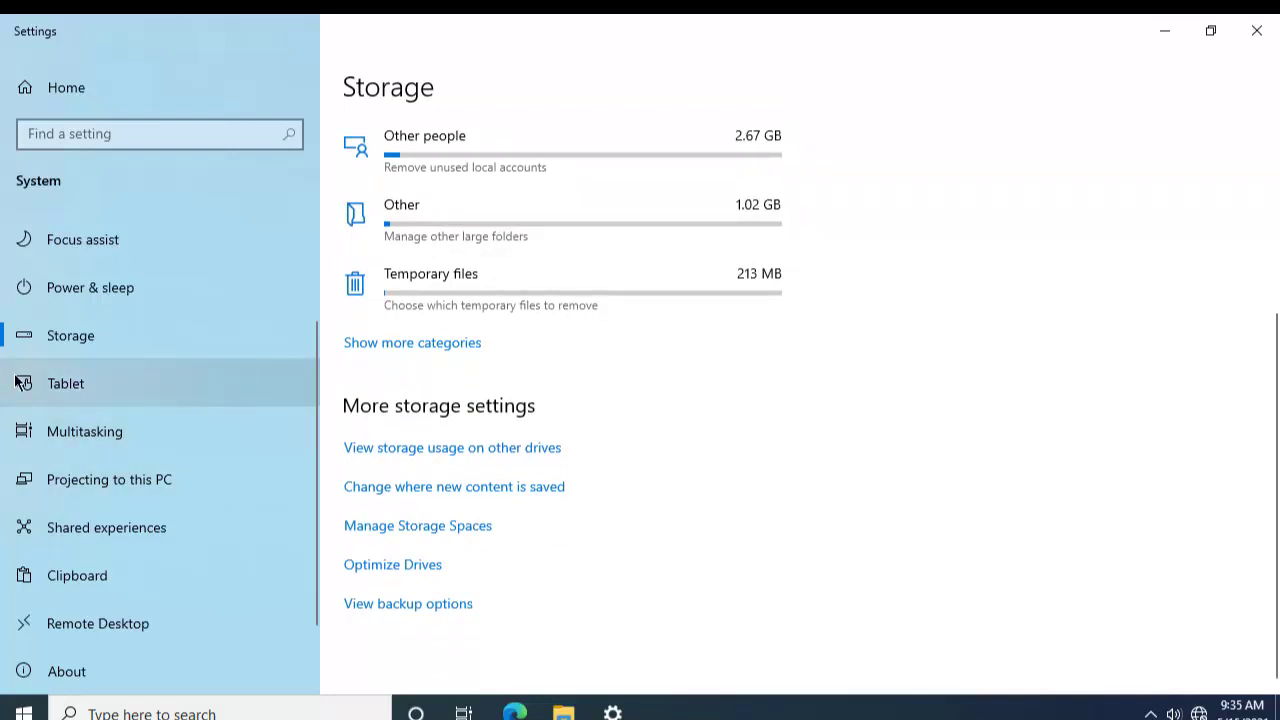
pyautogui.click(46, 386)
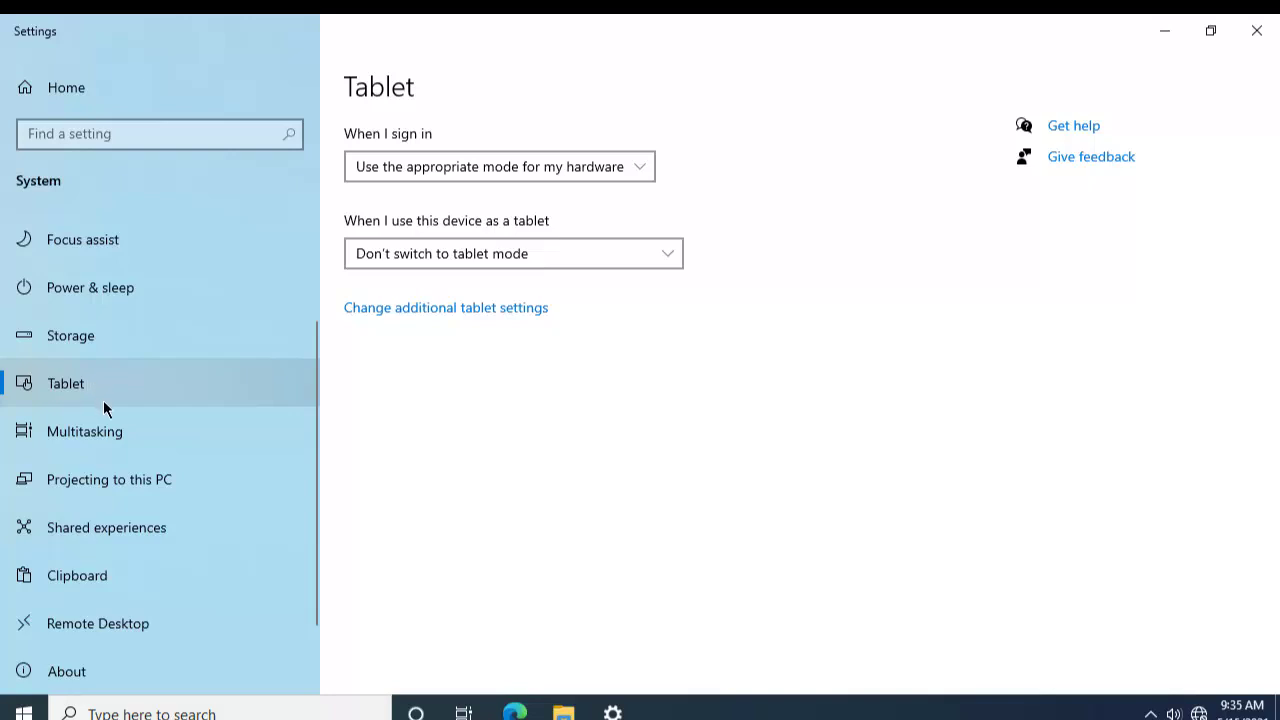
# Step: Scroll the Tablet page, then move on to the About page
pyautogui.scroll(-2, 107, 440)
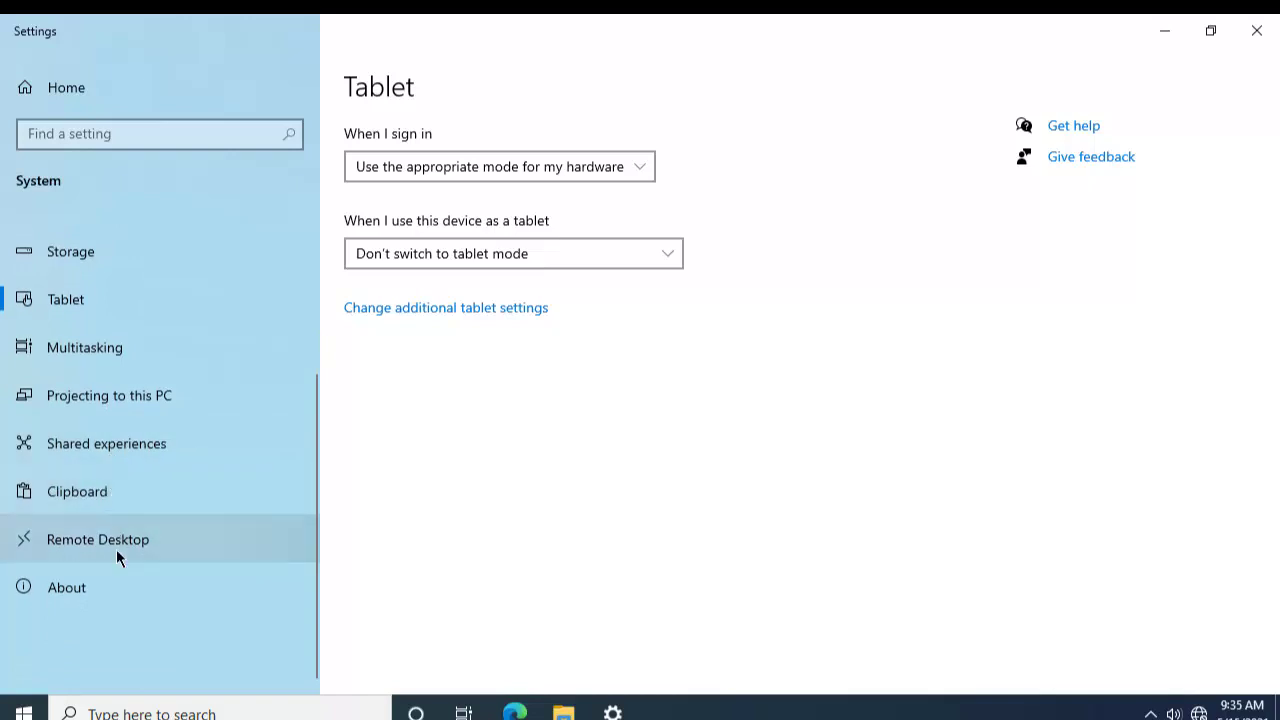
pyautogui.click(105, 587)
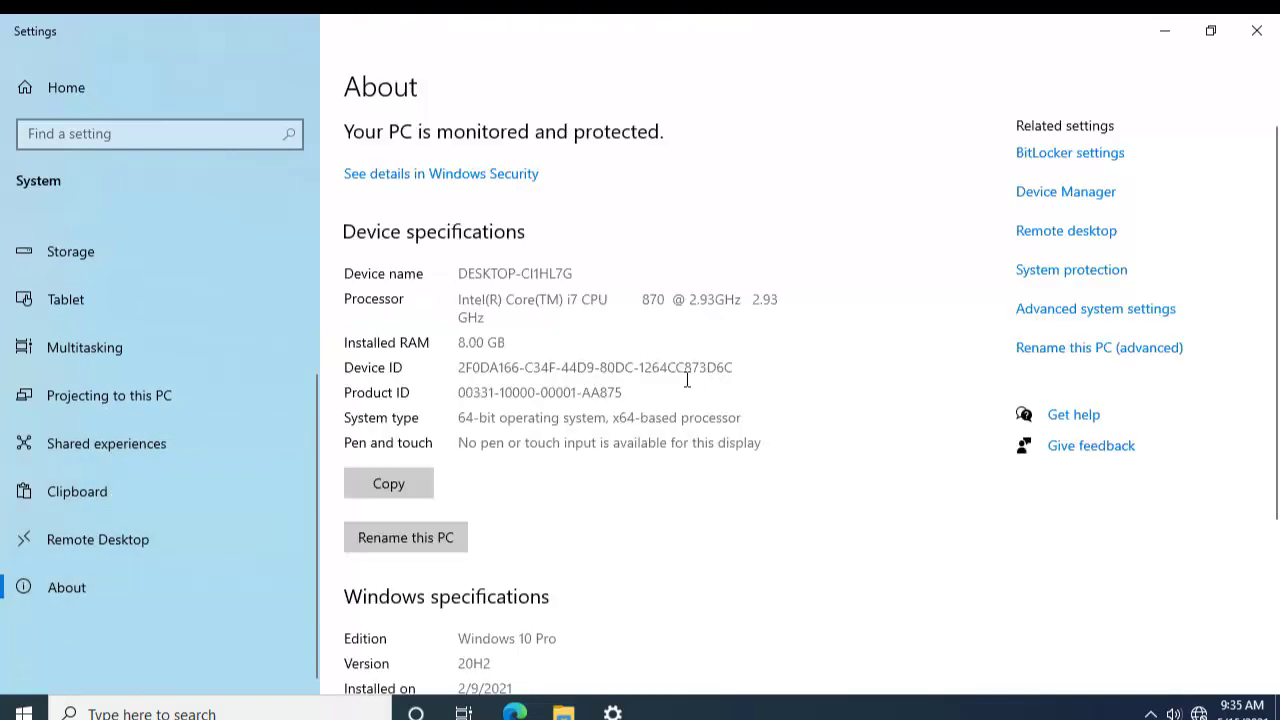
# Step: Scroll through specs: Core i7 870 at 2.93 GHz, 8 GB RAM, build 19042.928
pyautogui.scroll(-2, 604, 330)
pyautogui.scroll(2, 610, 300)
pyautogui.scroll(-2, 743, 318)
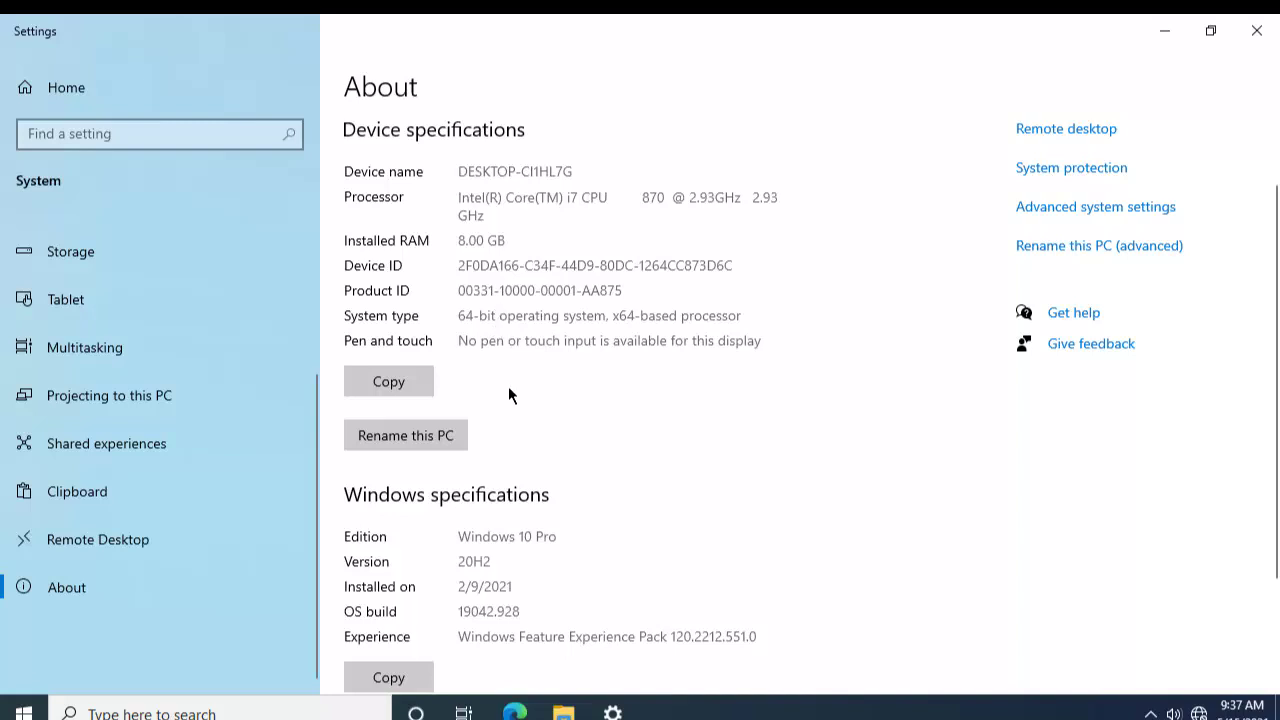
pyautogui.scroll(-3, 514, 372)
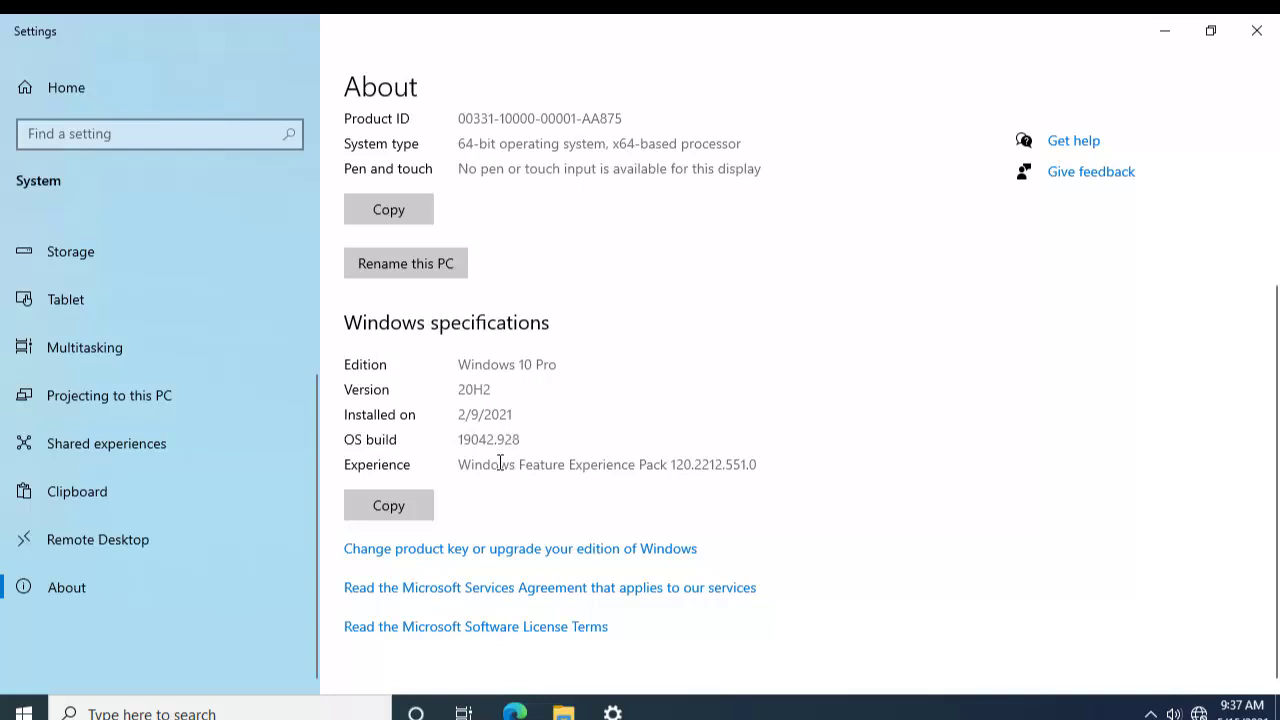
pyautogui.scroll(3, 537, 468)
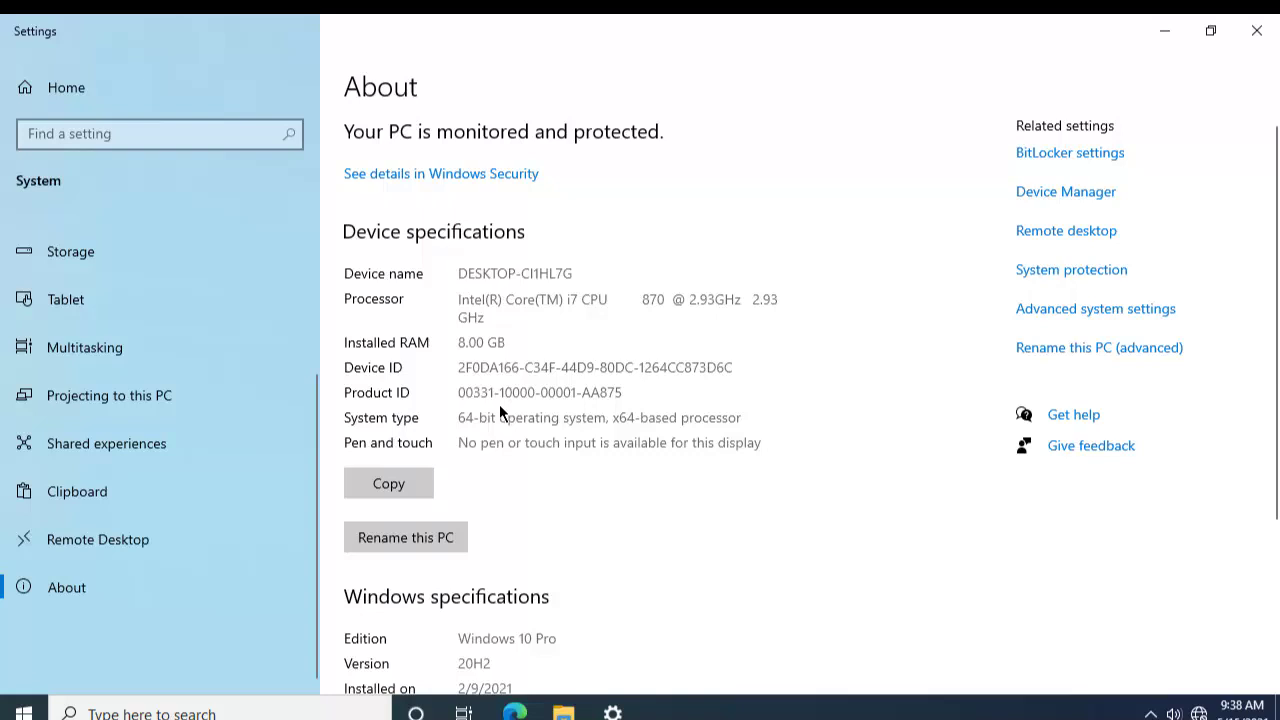
pyautogui.scroll(-3, 568, 275)
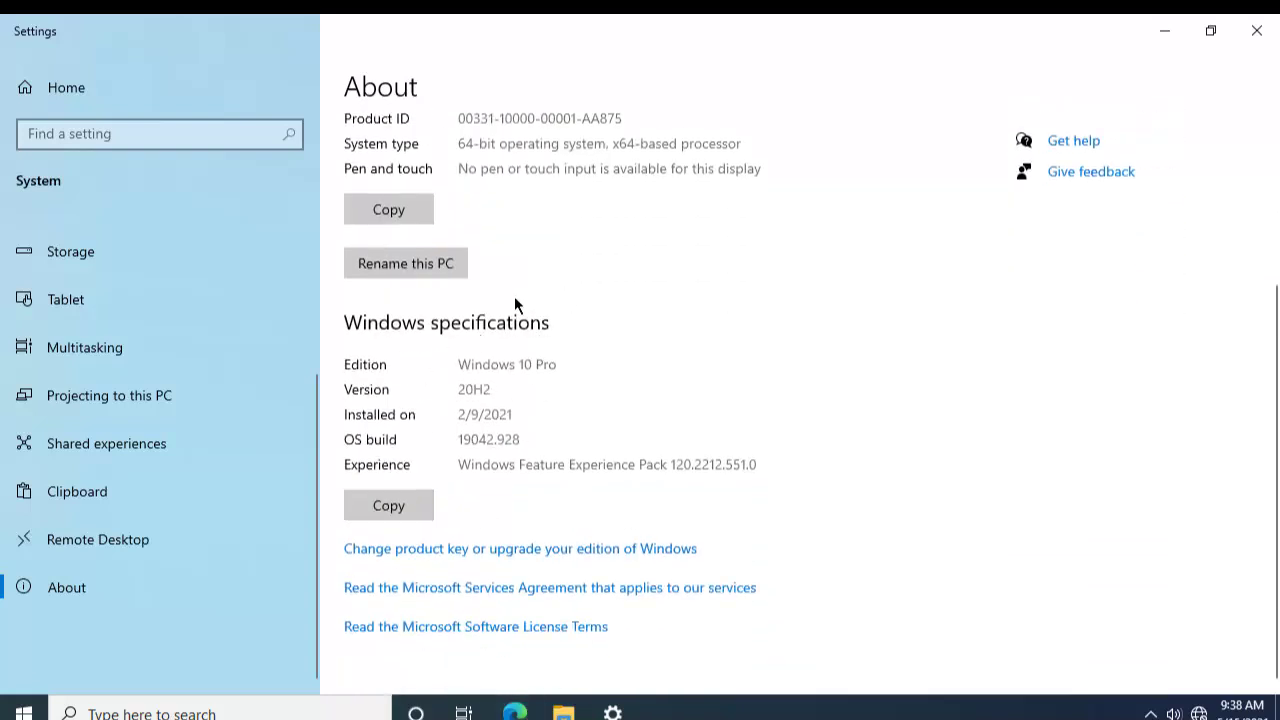
pyautogui.scroll(3, 546, 411)
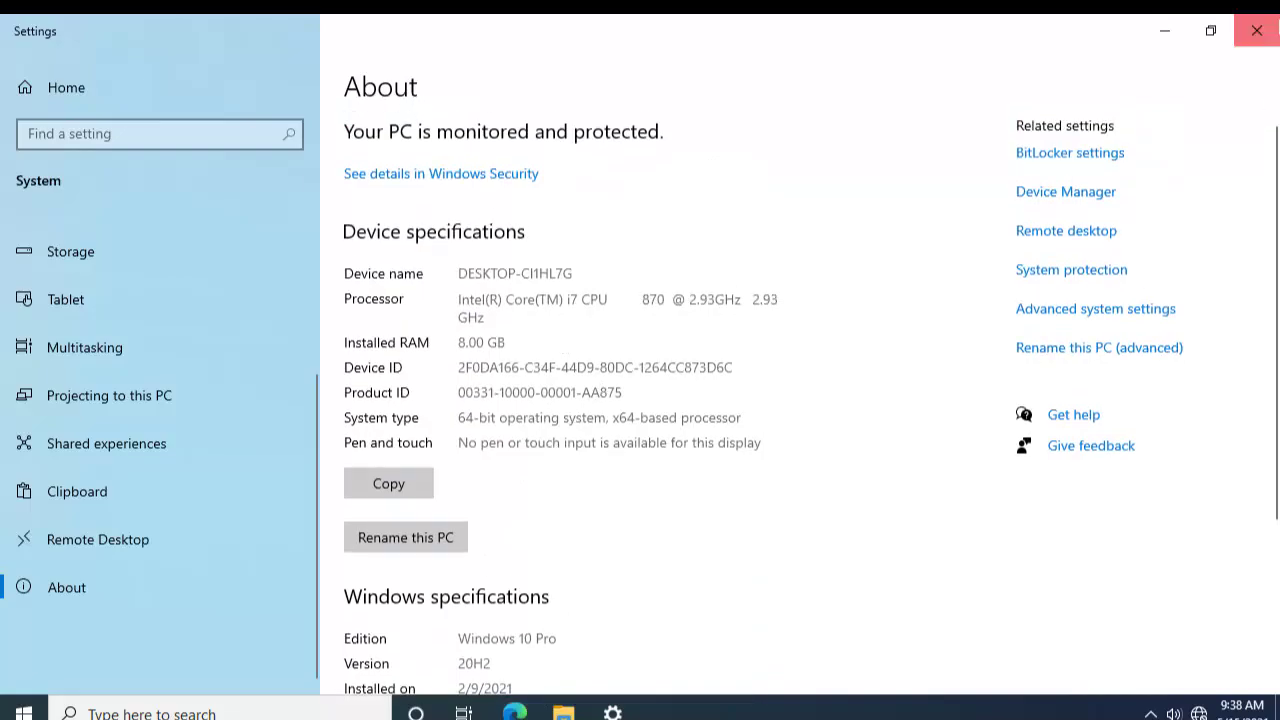
pyautogui.click(1257, 30)
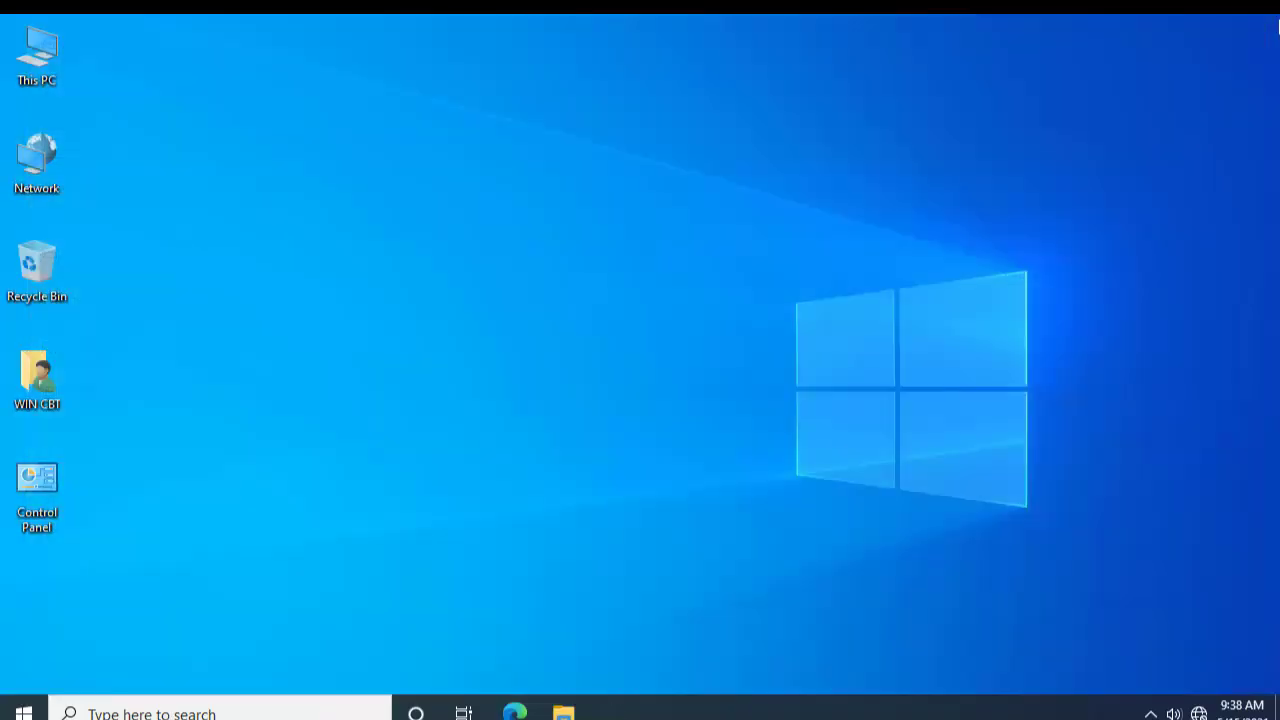
pyautogui.rightClick(43, 59)
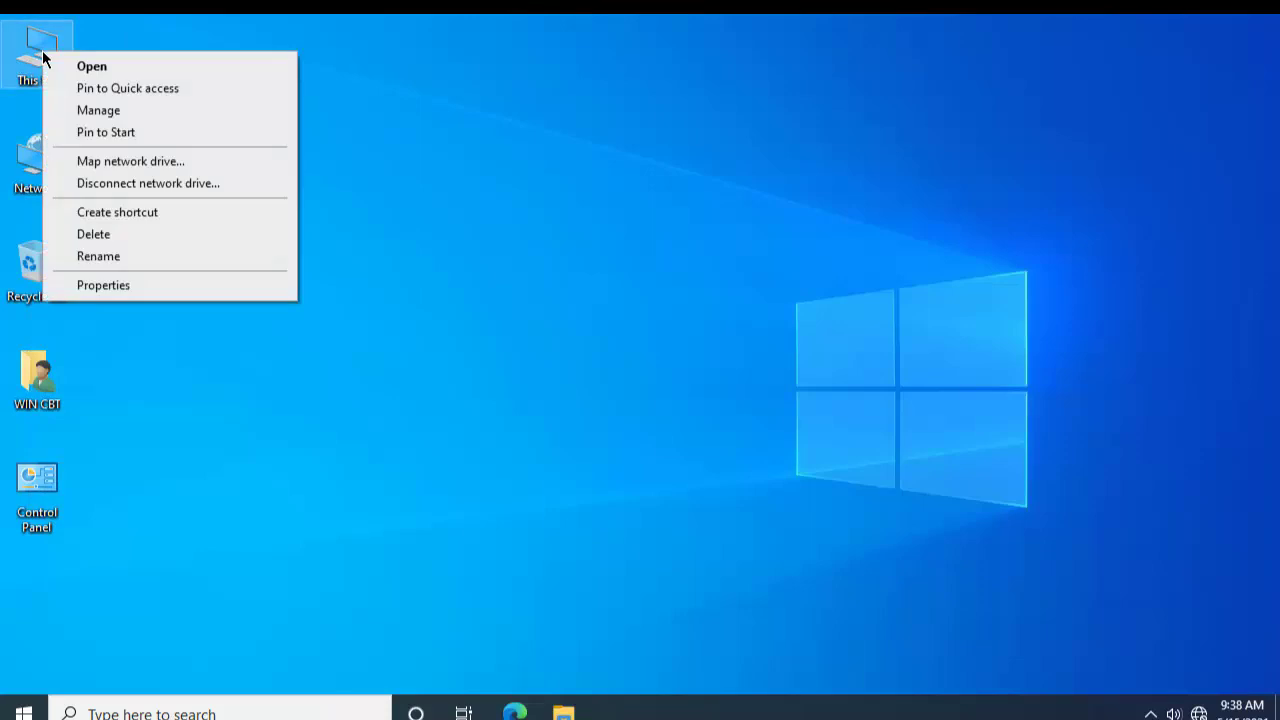
pyautogui.click(173, 291)
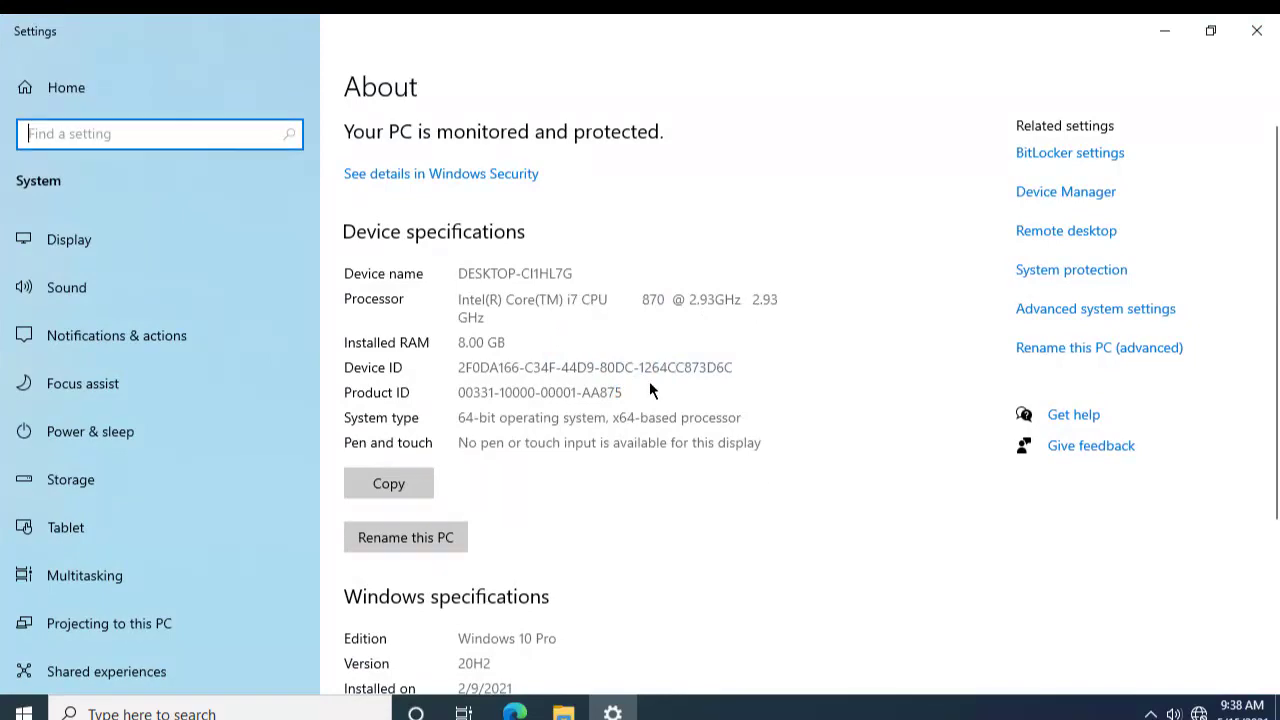
pyautogui.click(1257, 31)
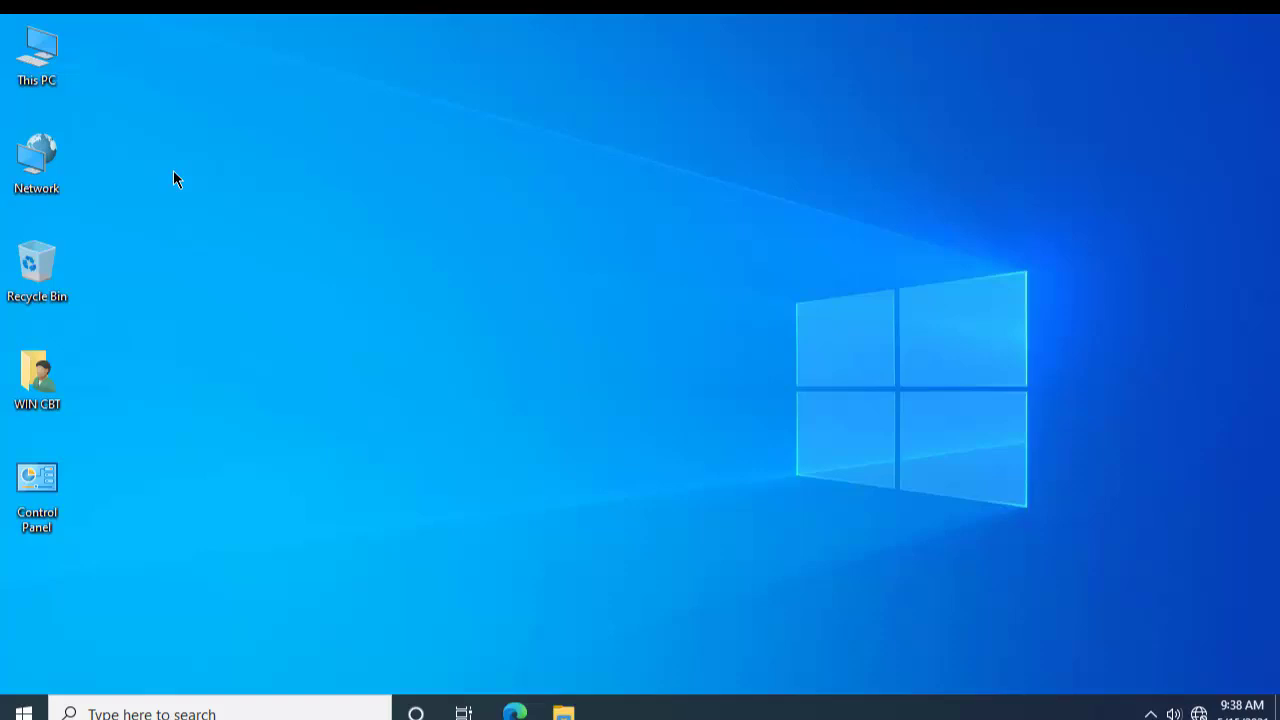
pyautogui.click(44, 75)
pyautogui.hotkey('alt', 'Return')
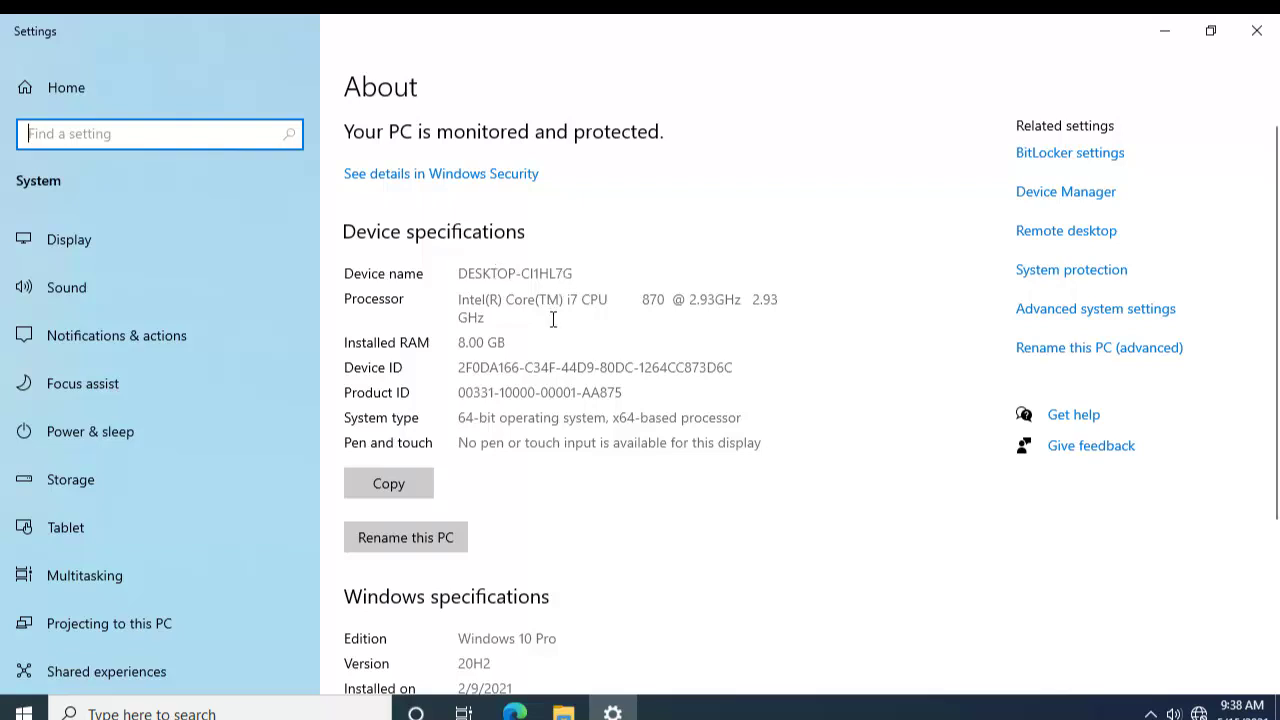
pyautogui.scroll(-4, 755, 355)
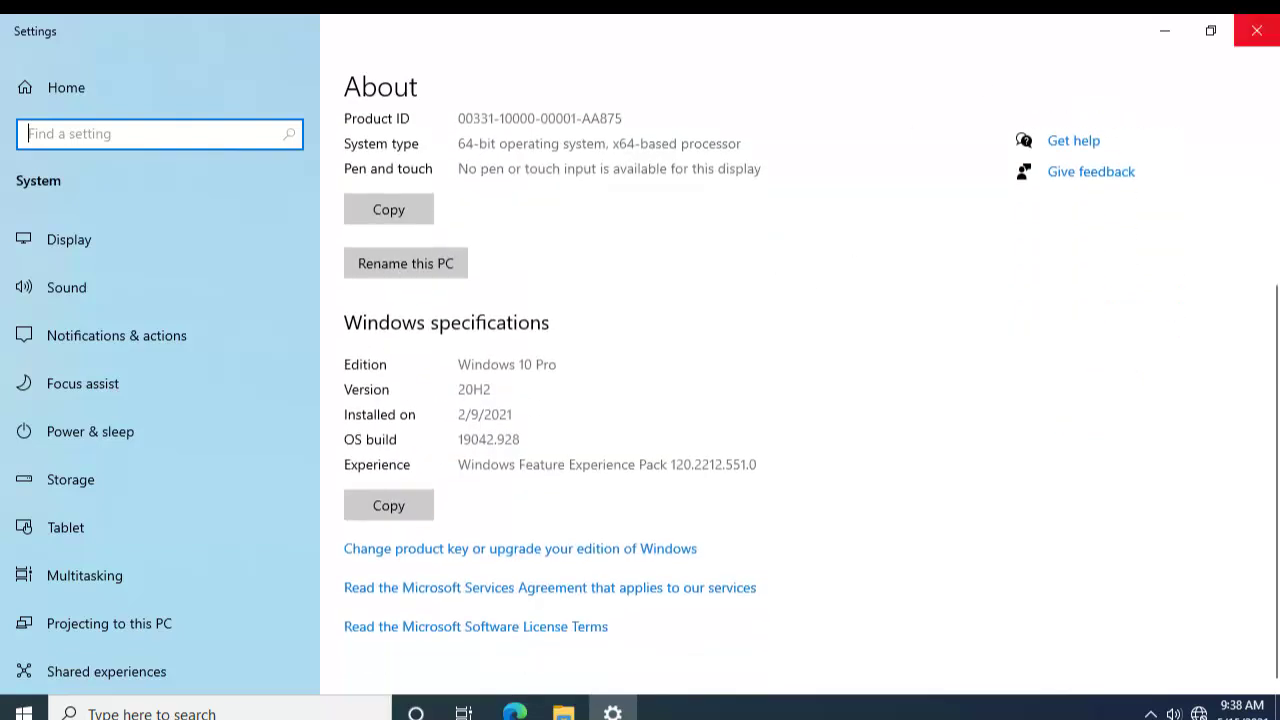
pyautogui.click(1257, 30)
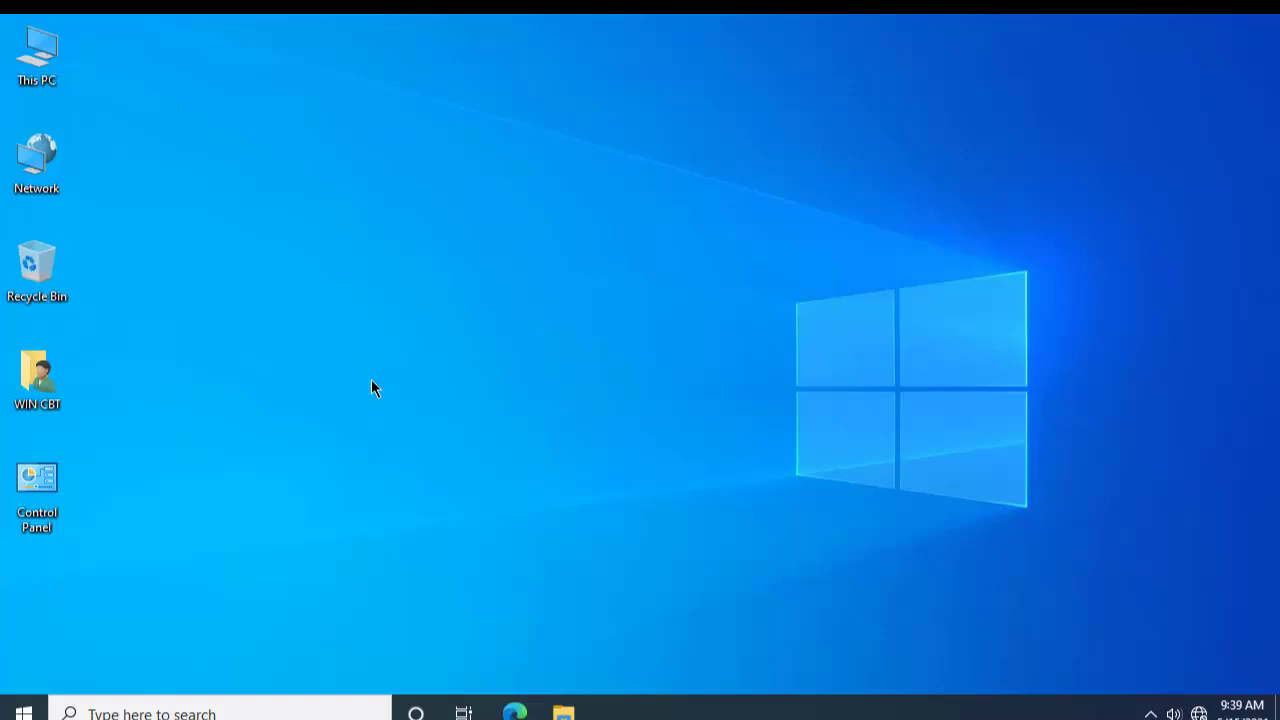
# Step: Reopen Settings from the Start menu's gear icon to its home page
pyautogui.click(22, 710)
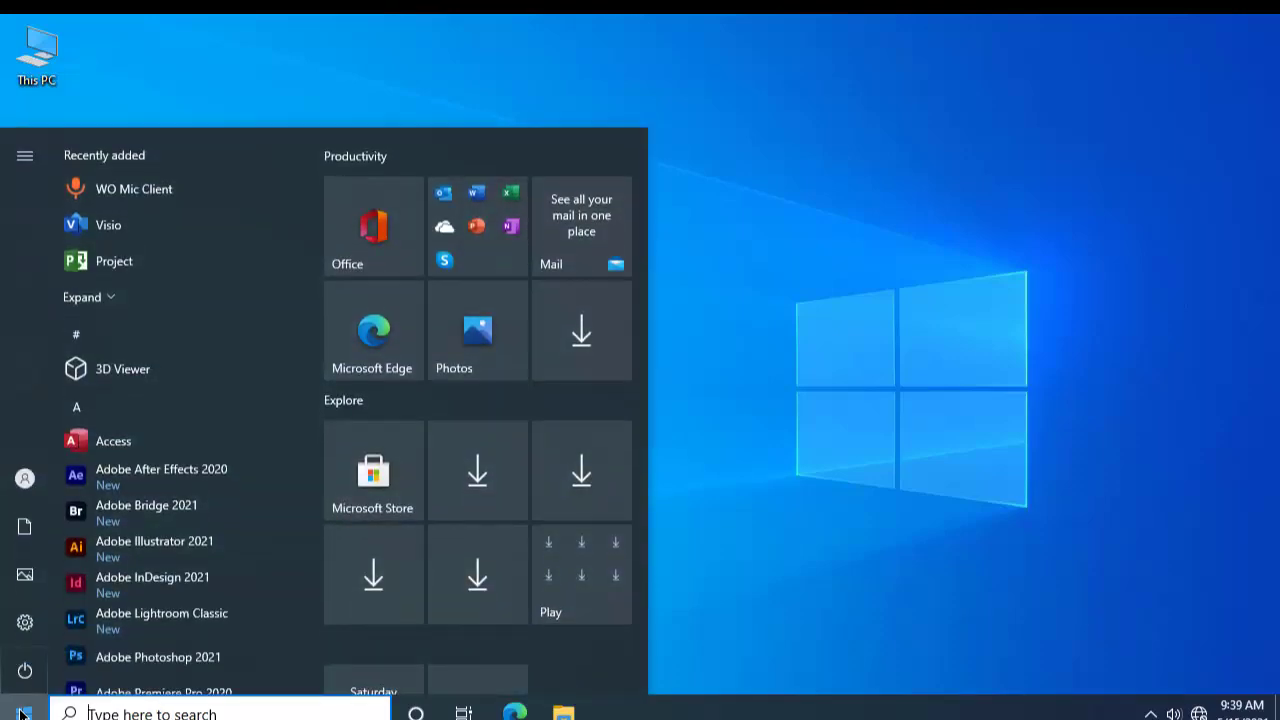
pyautogui.click(29, 622)
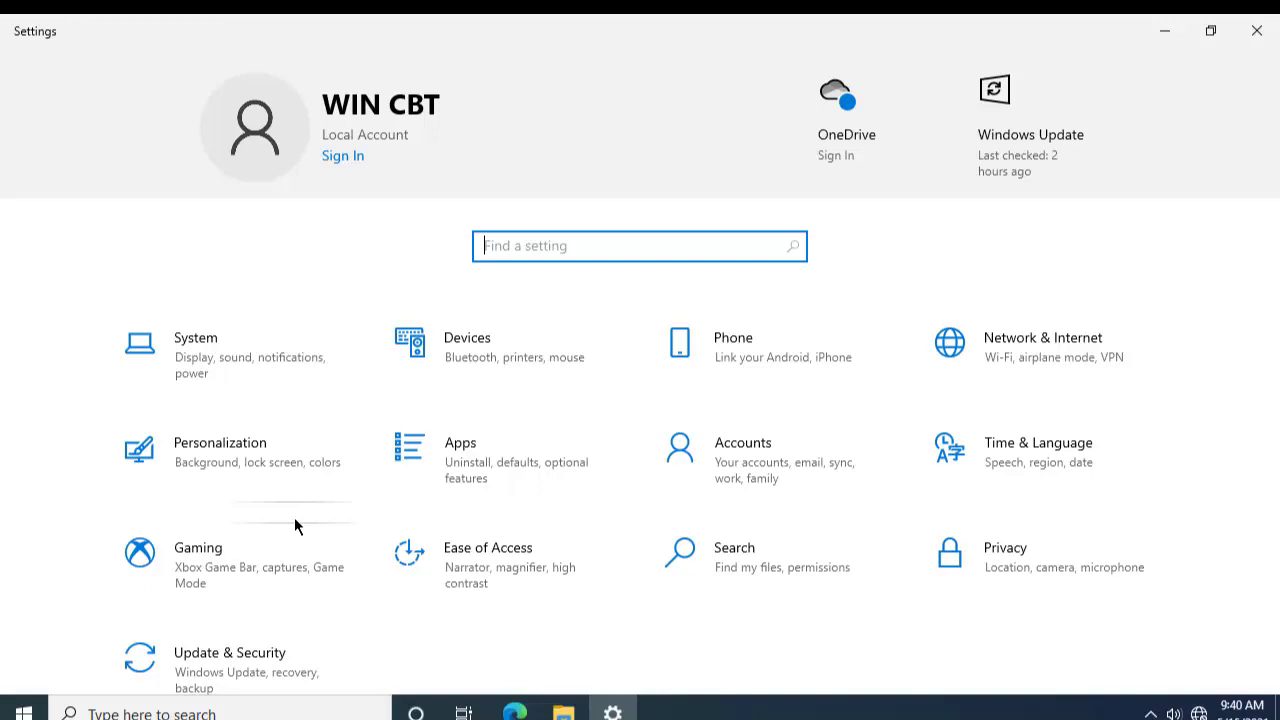
pyautogui.press('Return')
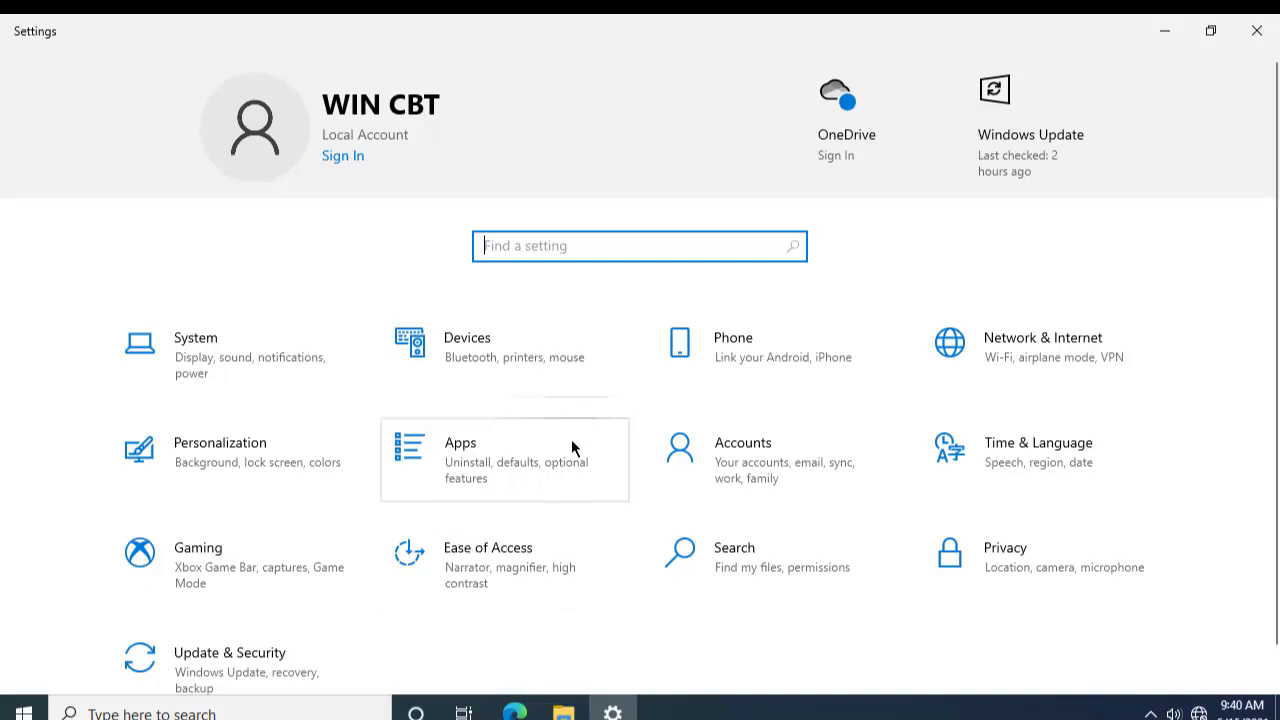
# Step: Open Accounts and scroll the Your info page for the local Administrator account
pyautogui.click(747, 462)
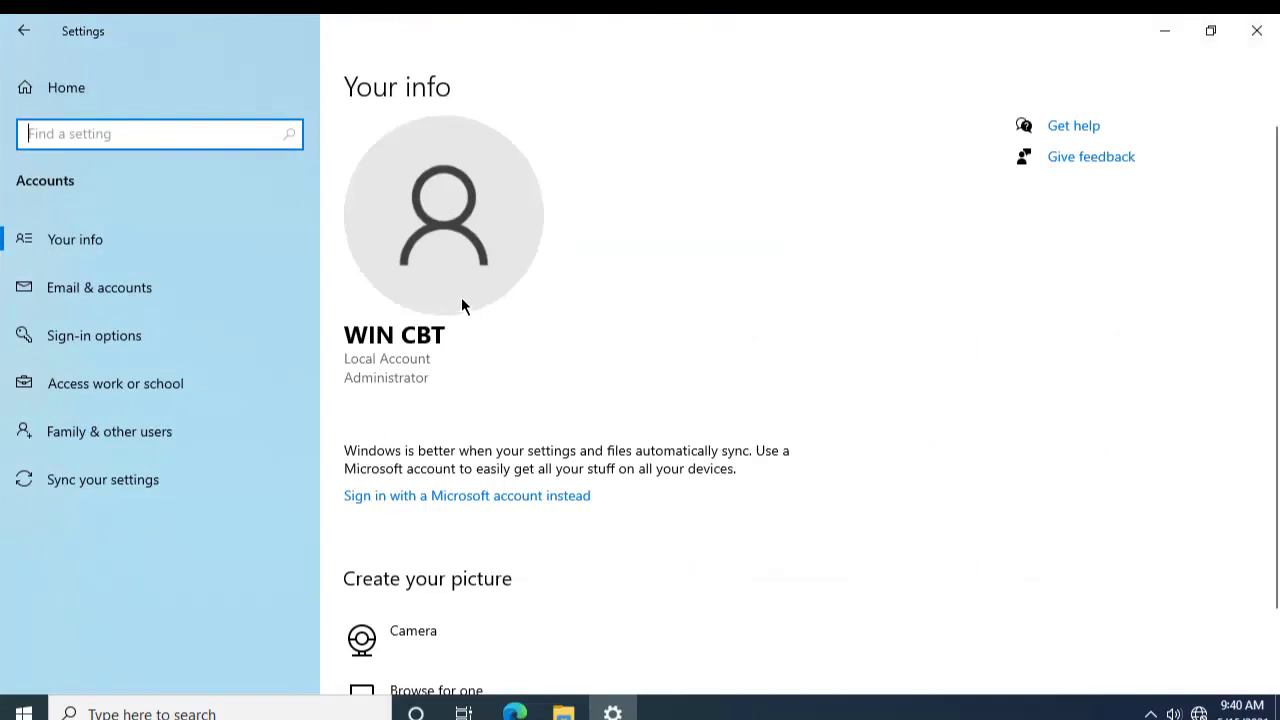
pyautogui.scroll(-2, 430, 120)
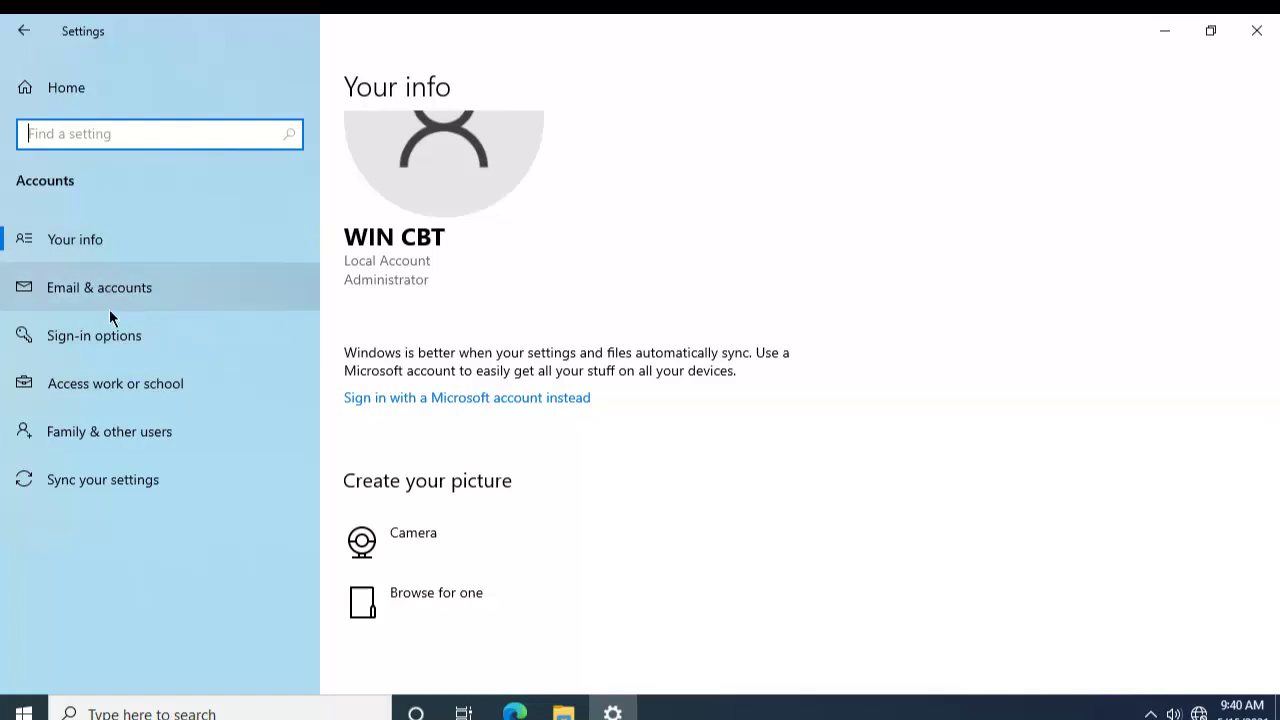
# Step: Open Family & other users and scroll through the three other local Administrator accounts
pyautogui.click(76, 440)
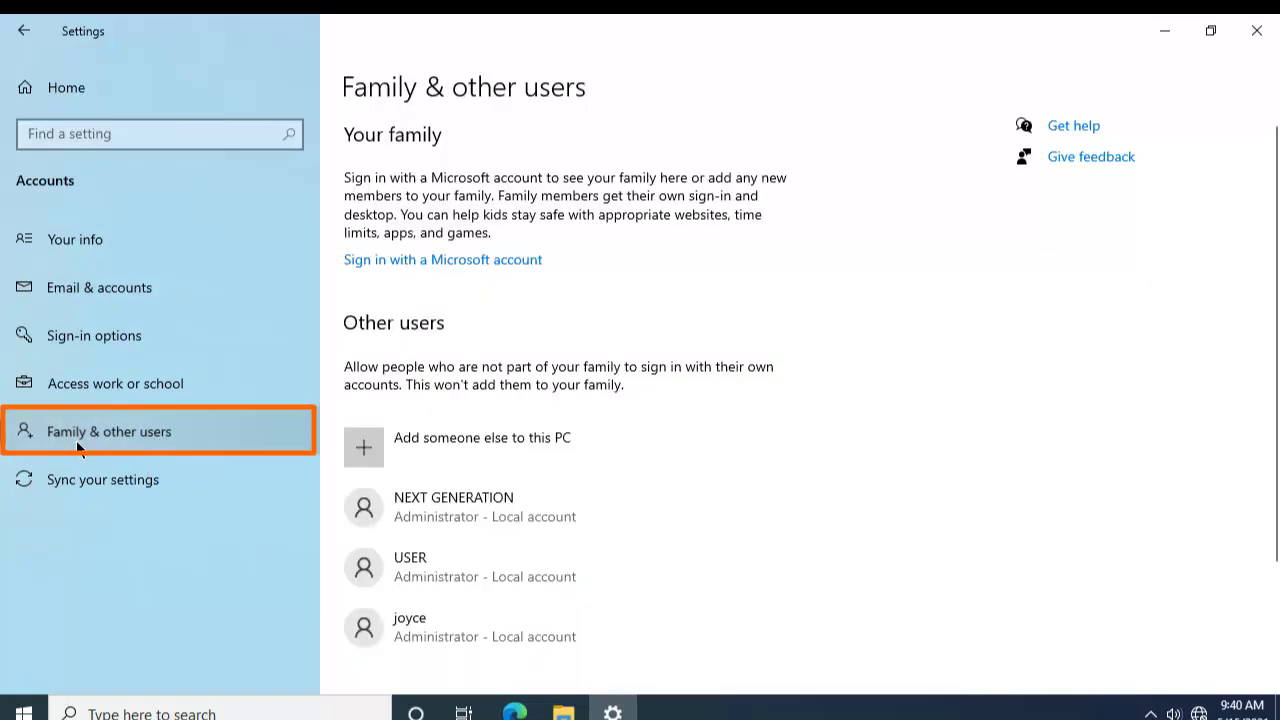
pyautogui.scroll(-3, 685, 575)
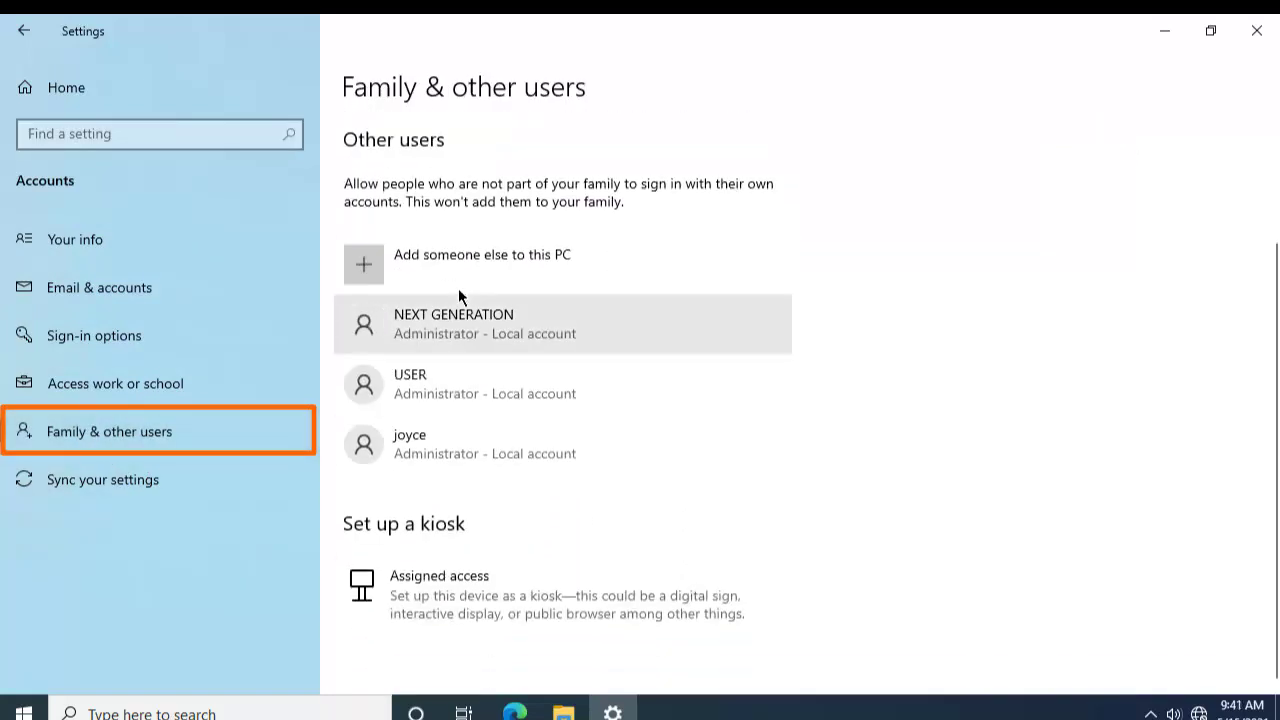
pyautogui.scroll(3, 463, 335)
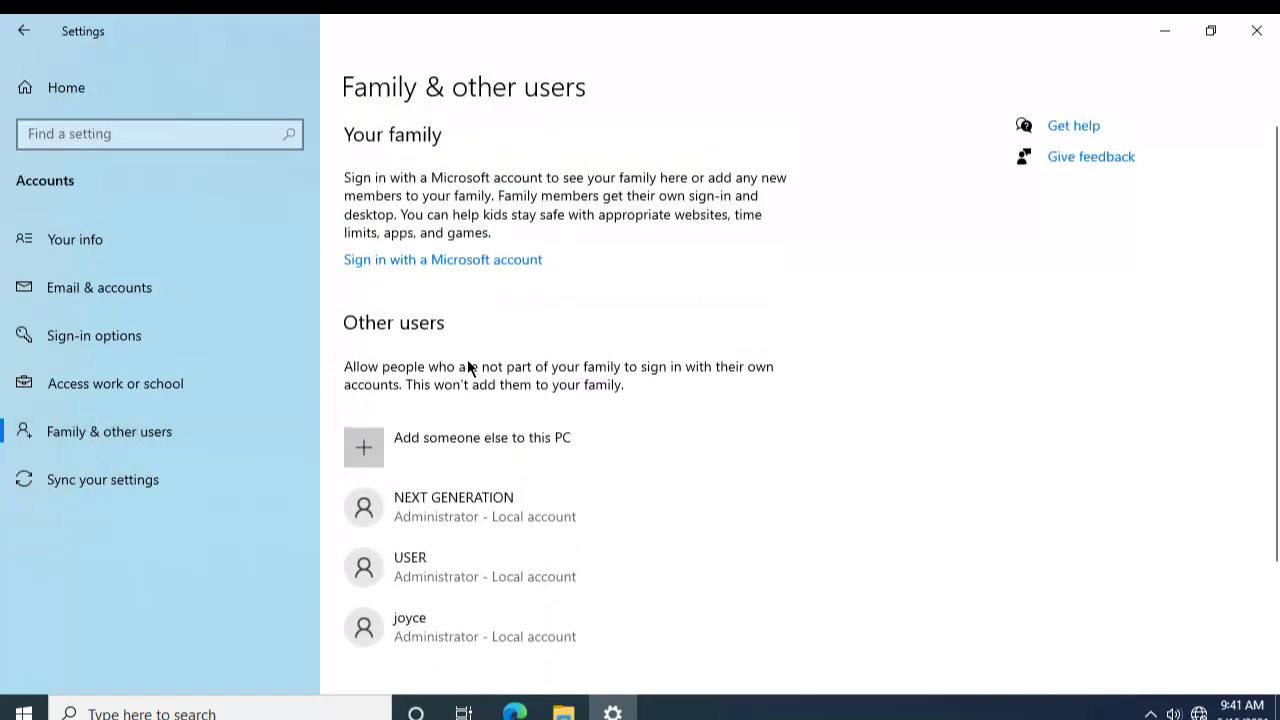
pyautogui.scroll(-1, 427, 486)
pyautogui.scroll(-1, 430, 485)
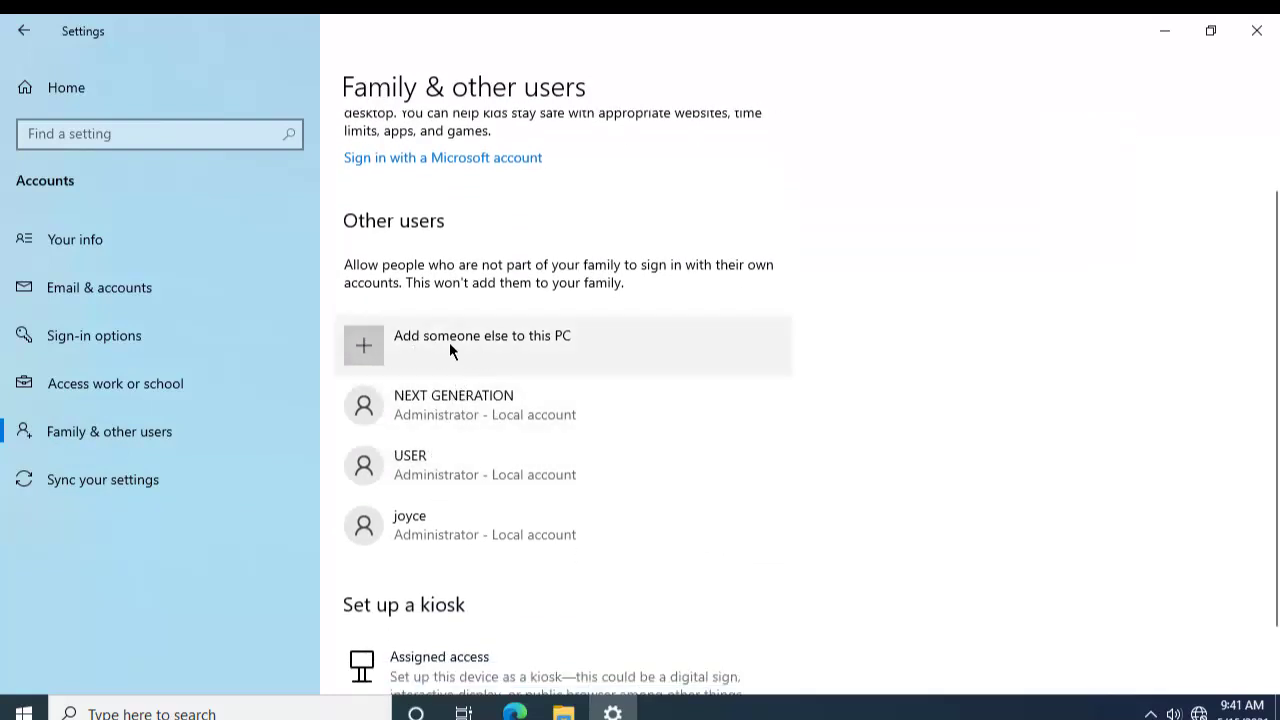
# Step: Start a new local user for this PC, entering the user's name and the password twice
pyautogui.click(451, 342)
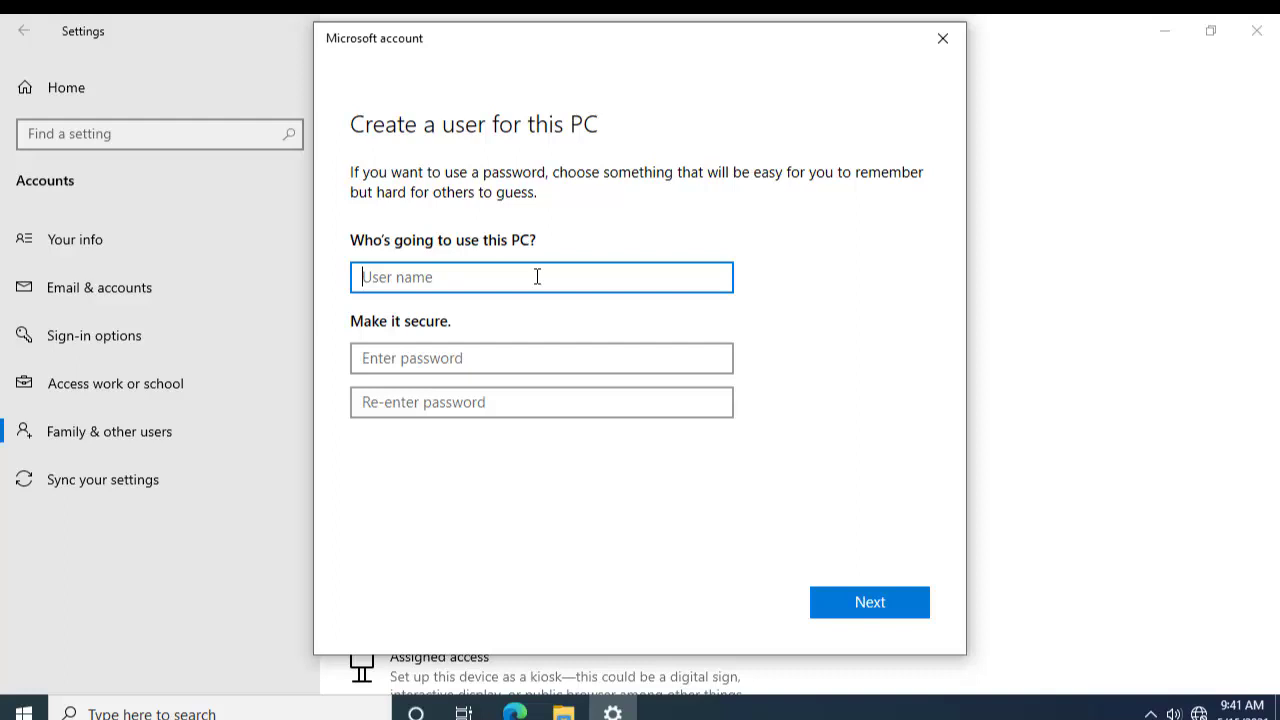
pyautogui.write('Bernice')
pyautogui.click(524, 358)
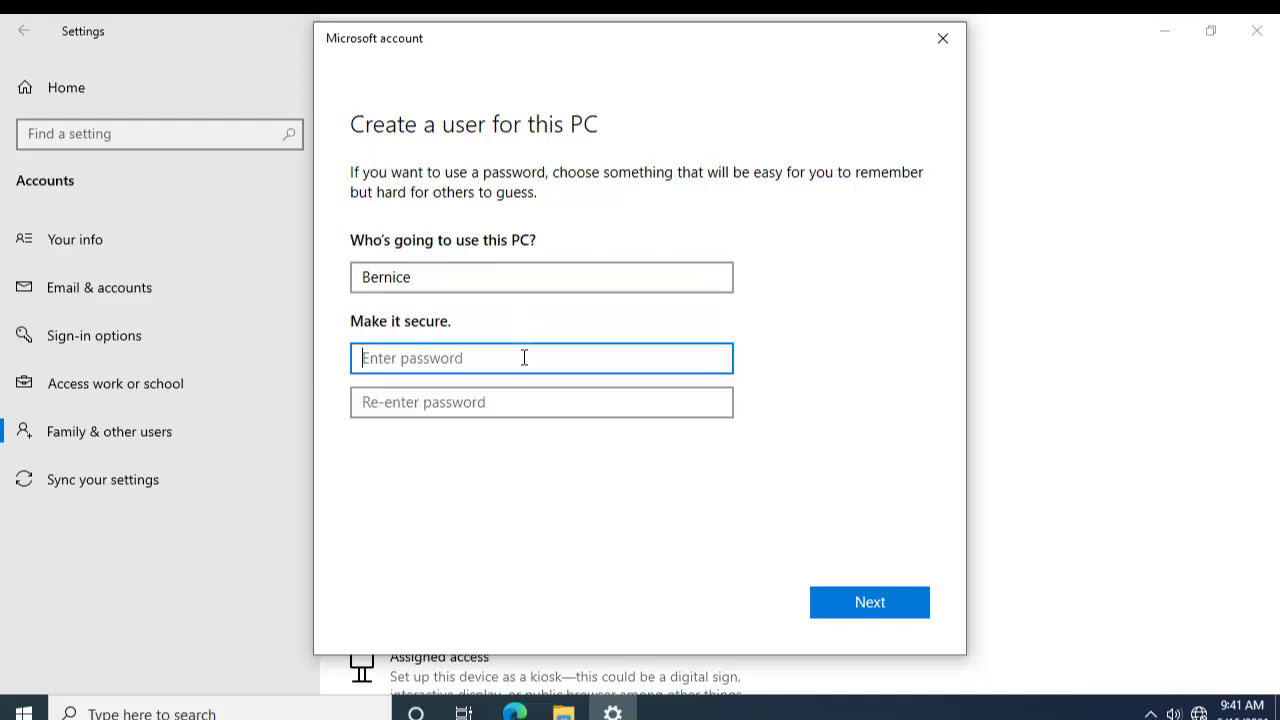
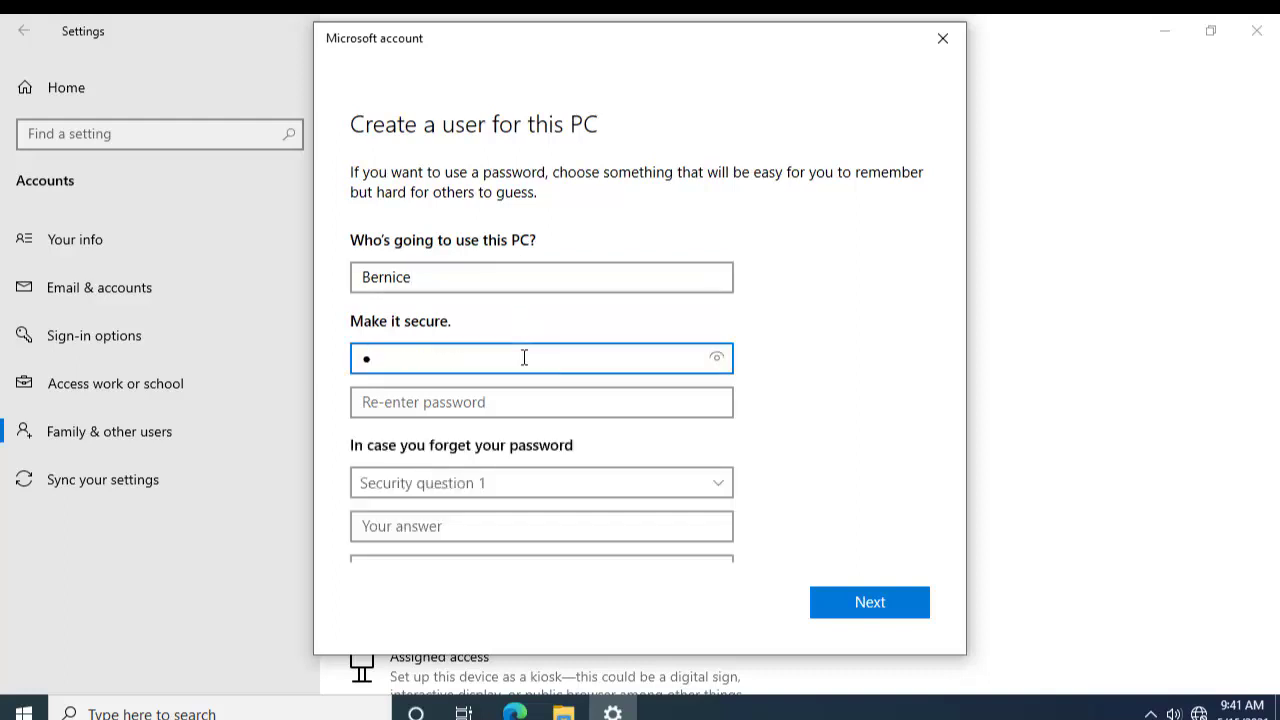
pyautogui.click(502, 406)
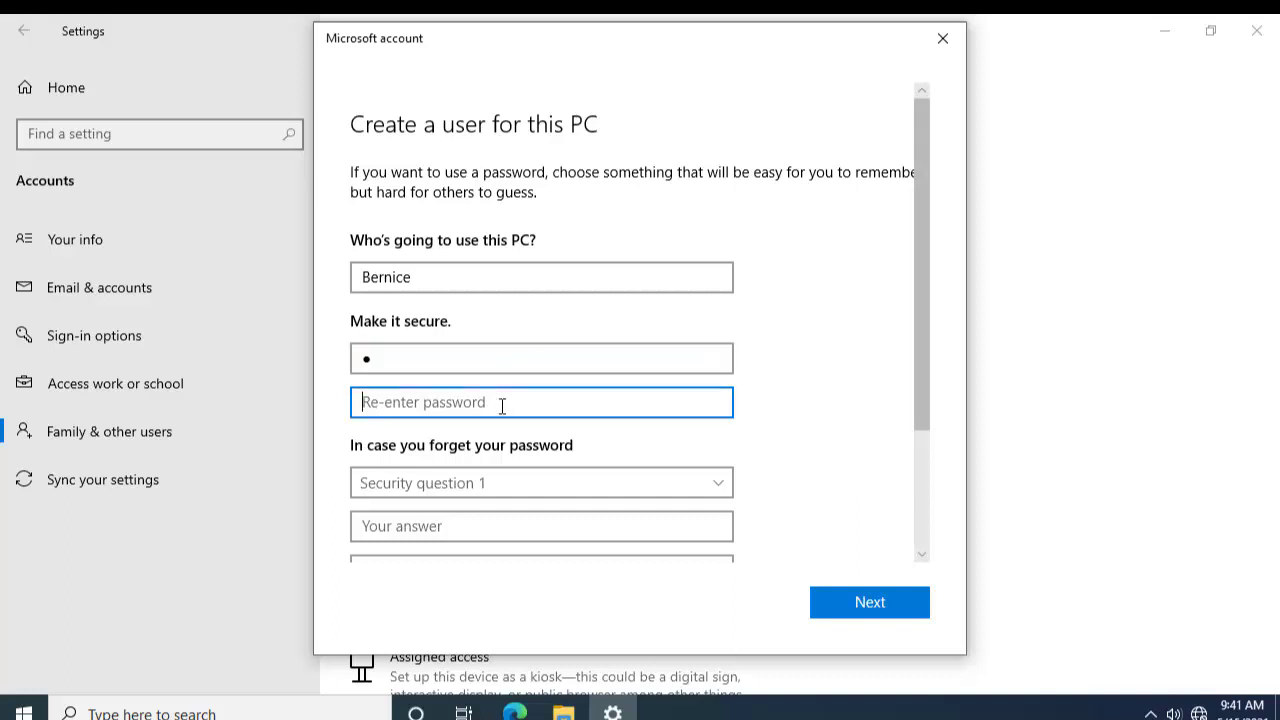
pyautogui.write('1')
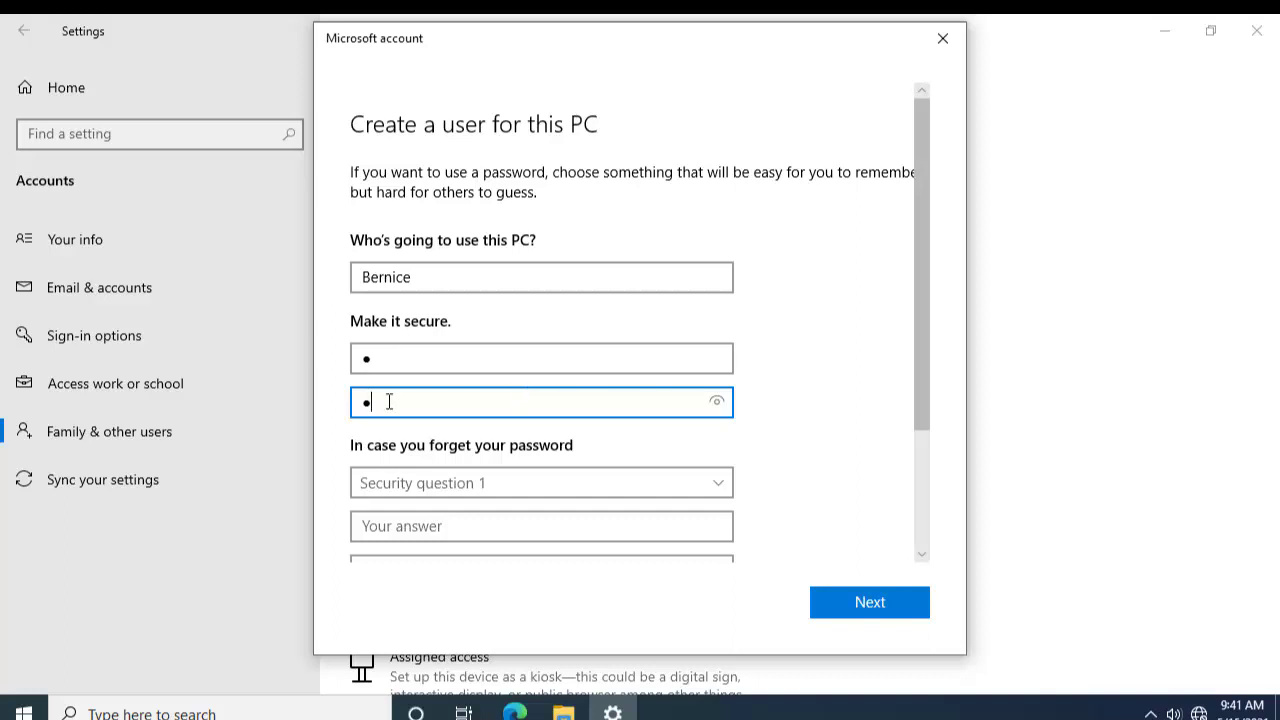
# Step: Choose the first pet's name as the first security question and enter its answer
pyautogui.moveTo(396, 403); pyautogui.dragTo(338, 402)
pyautogui.scroll(-1, 512, 482)
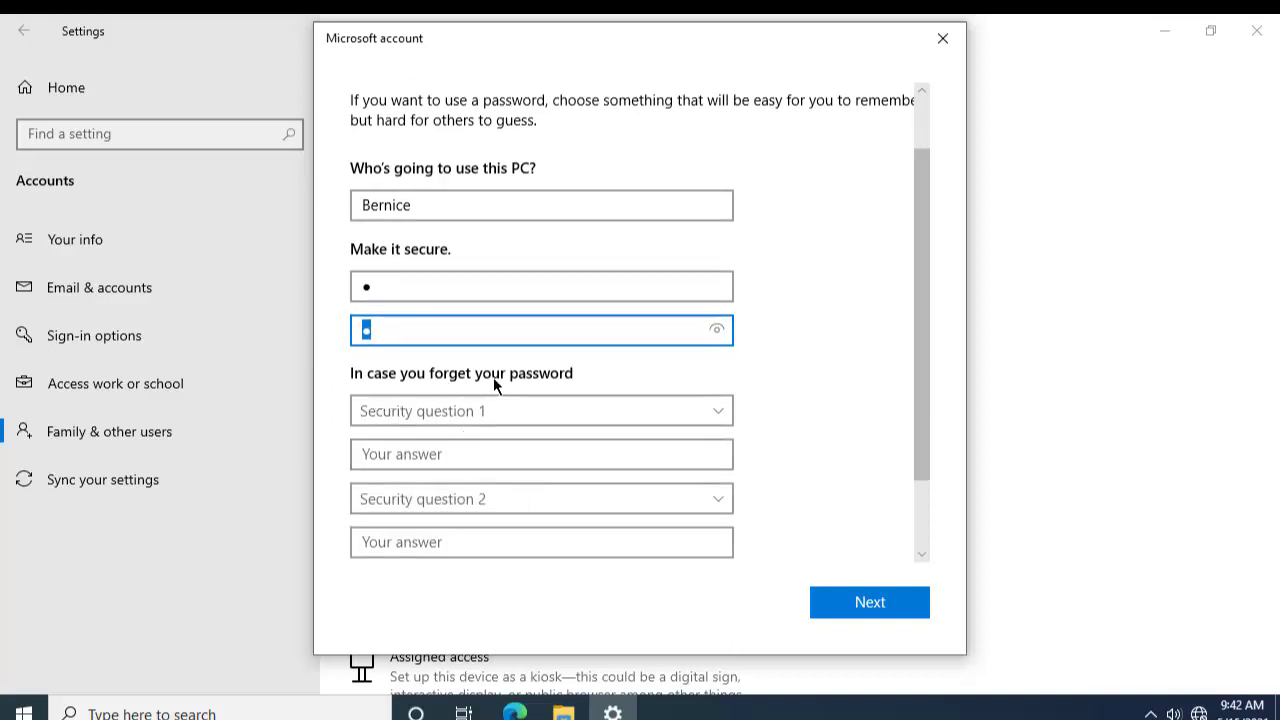
pyautogui.click(711, 416)
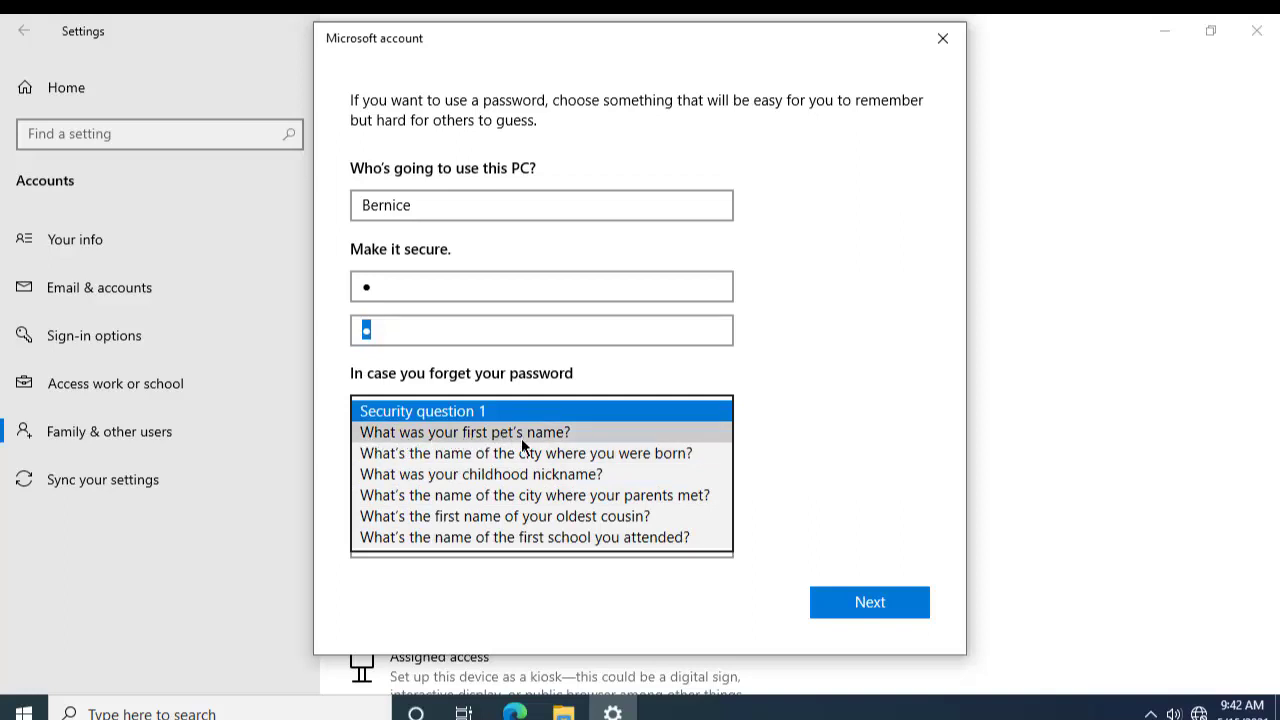
pyautogui.click(556, 434)
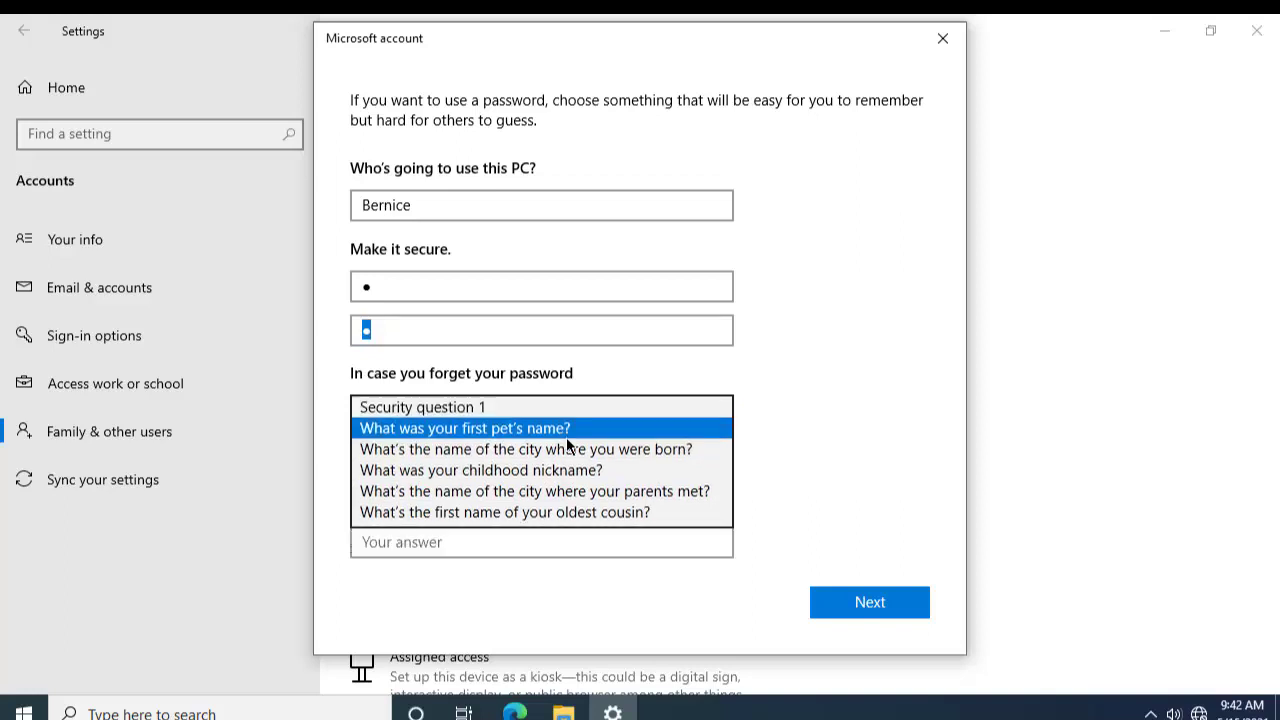
pyautogui.click(532, 457)
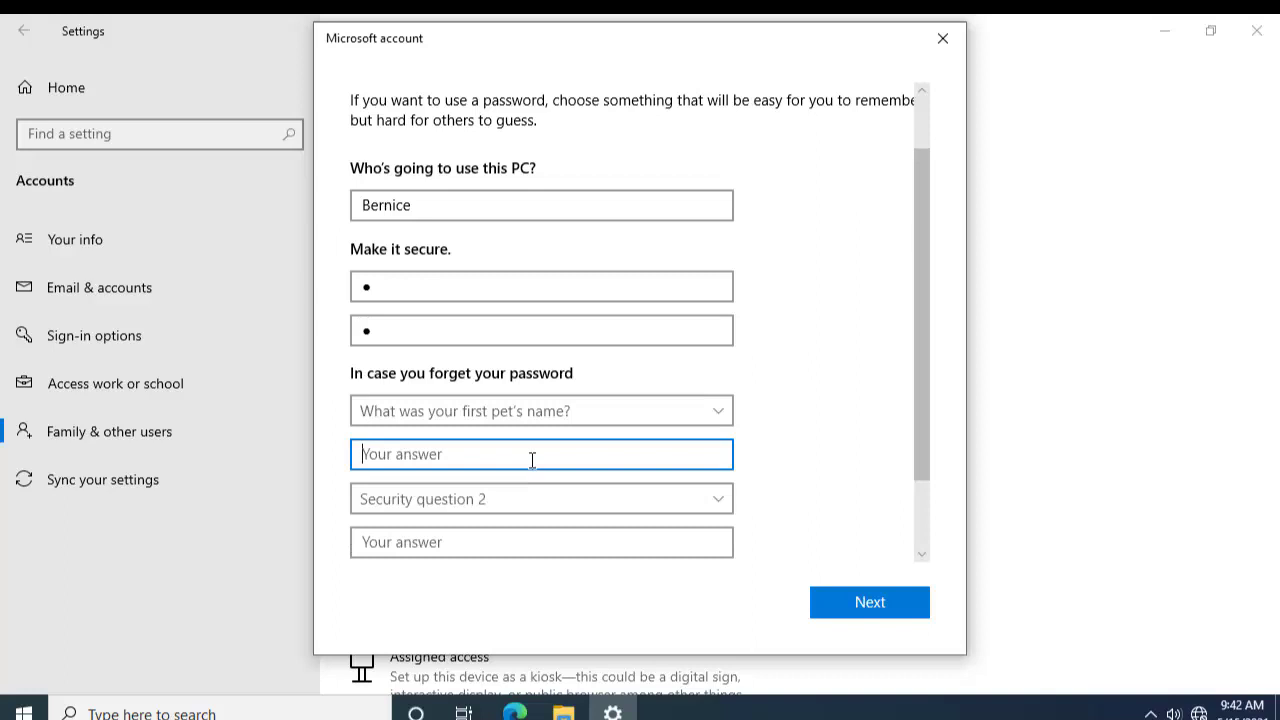
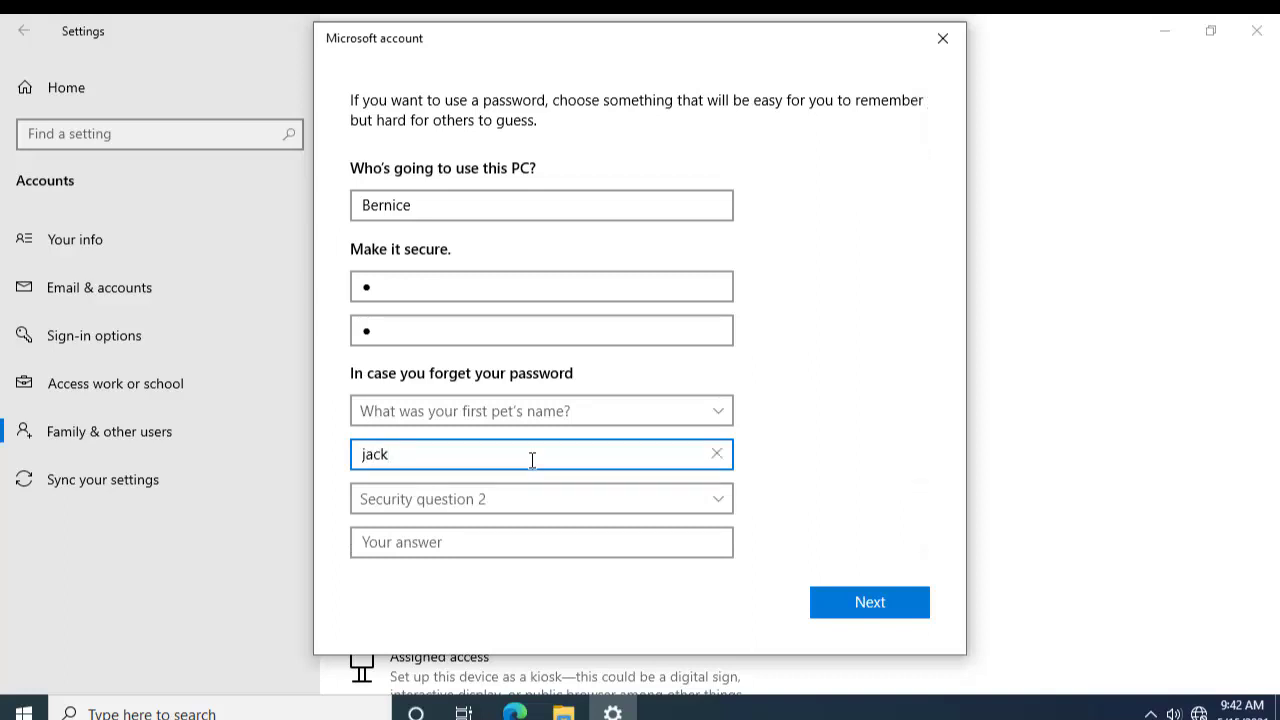
# Step: Set the second security question to the childhood nickname and type its answer
pyautogui.press('Tab')
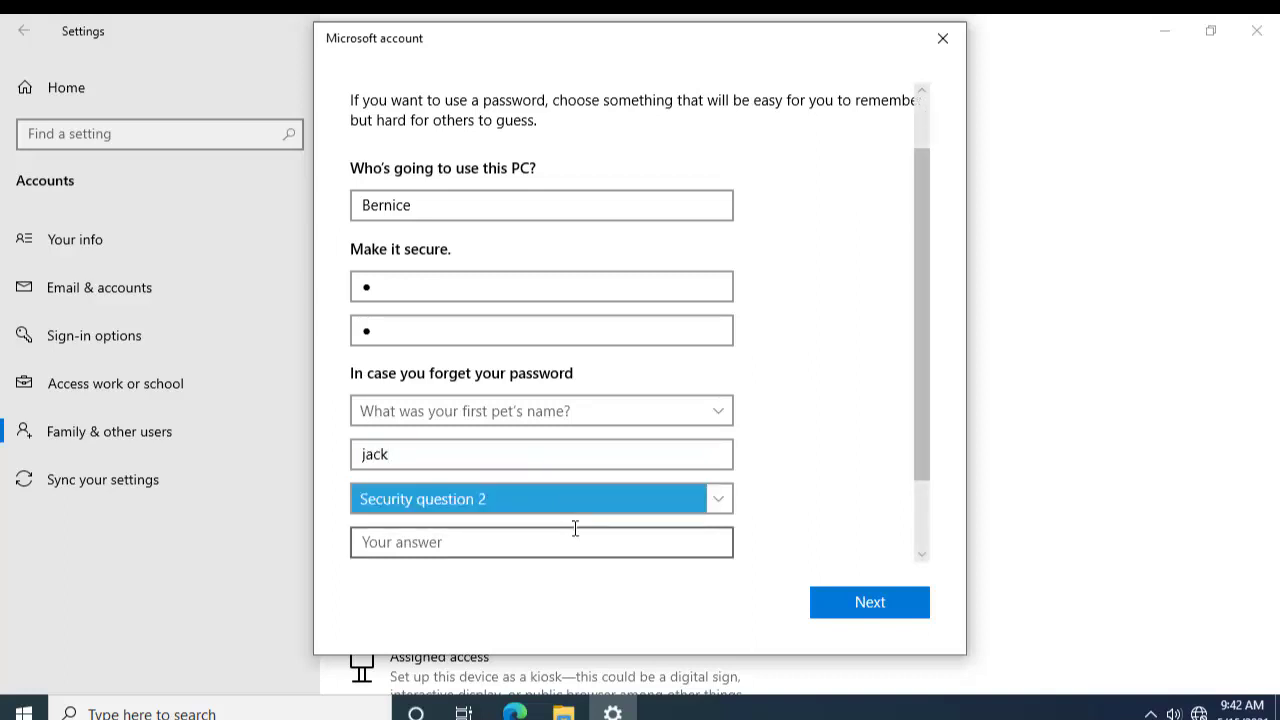
pyautogui.press('Down')
pyautogui.press('Up')
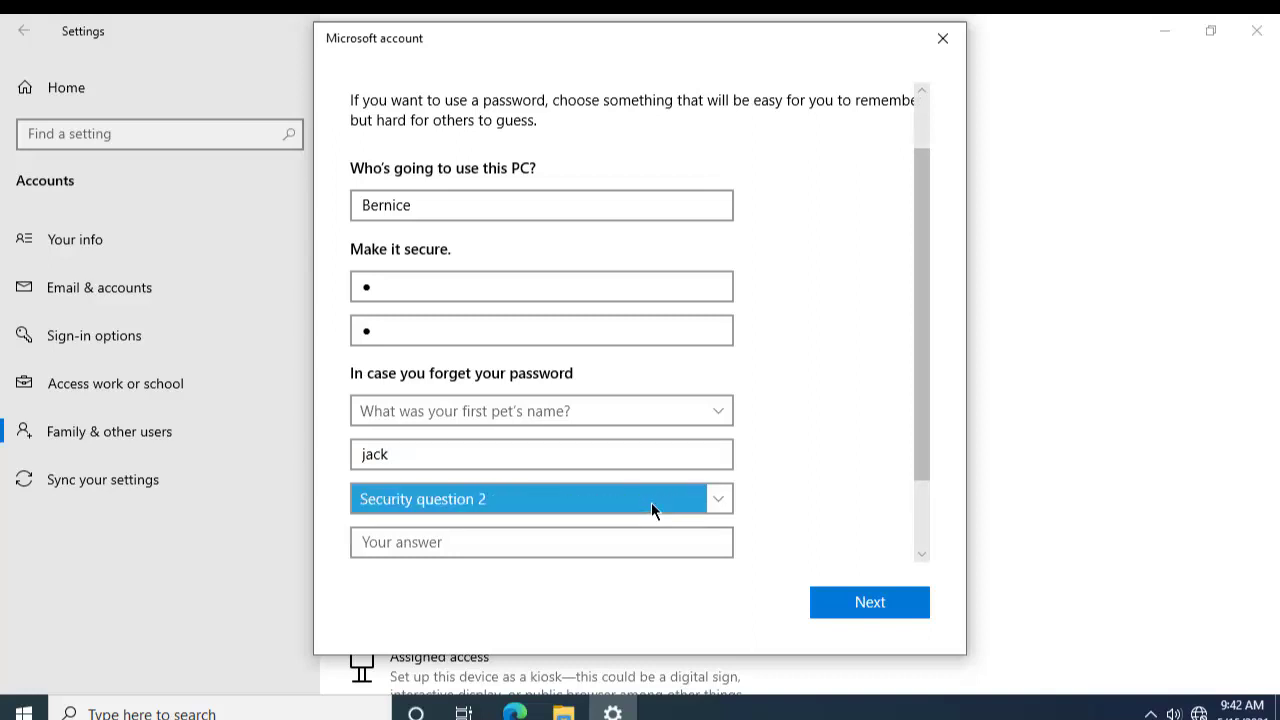
pyautogui.click(711, 494)
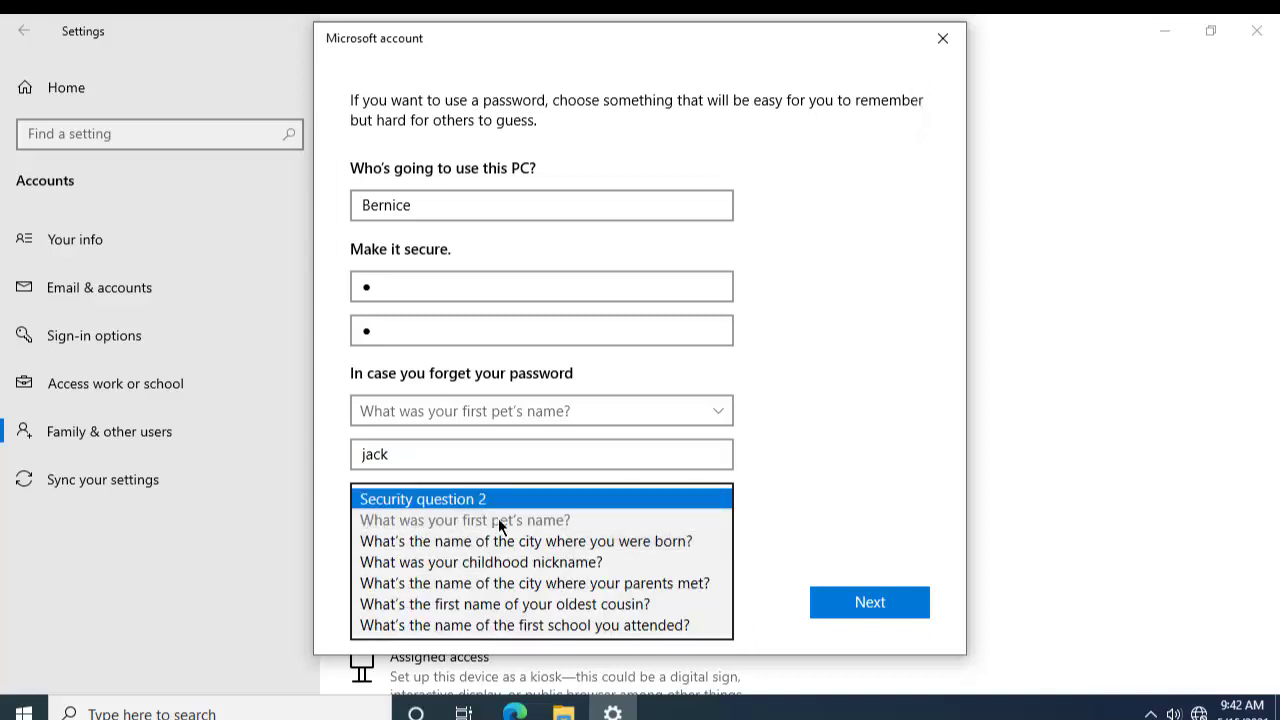
pyautogui.click(617, 565)
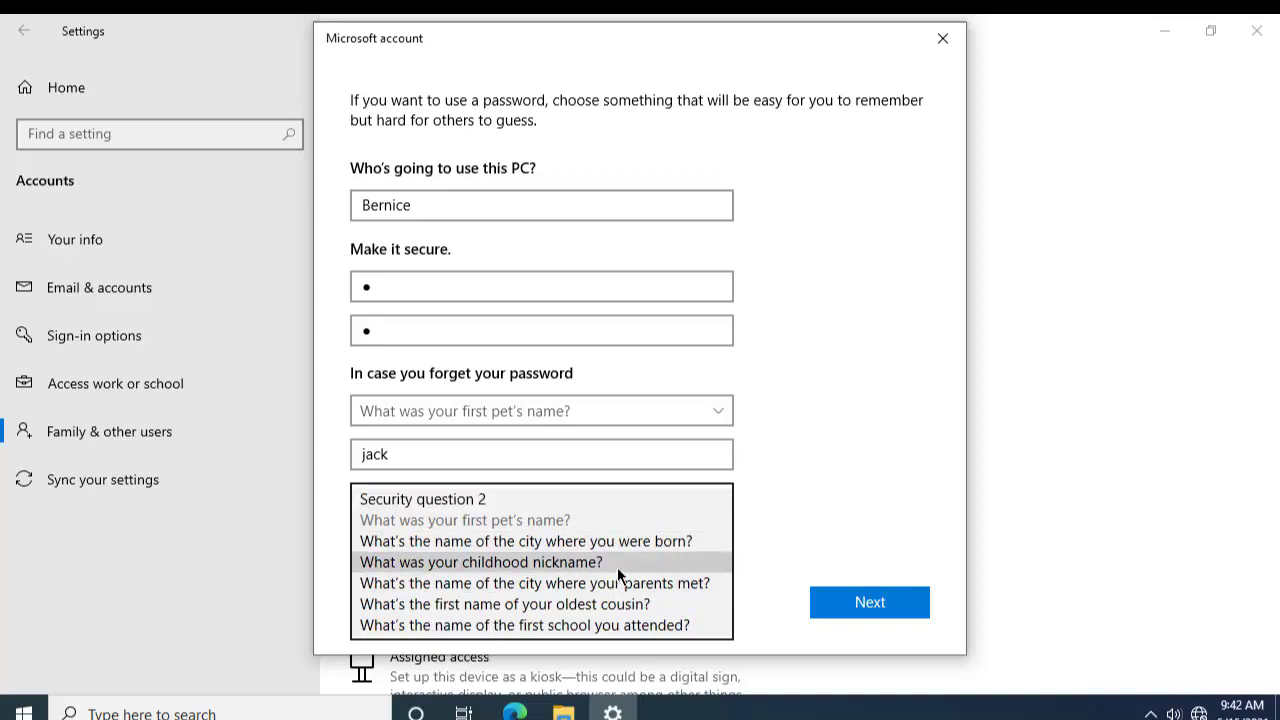
pyautogui.click(568, 537)
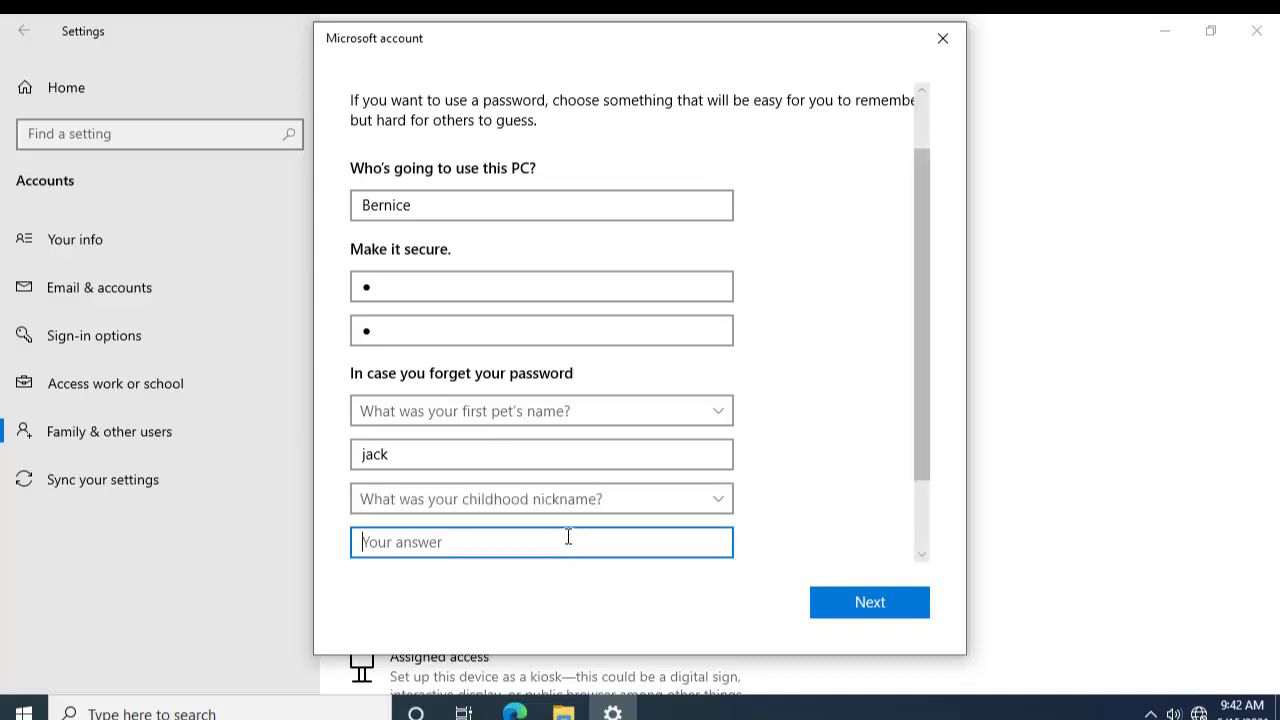
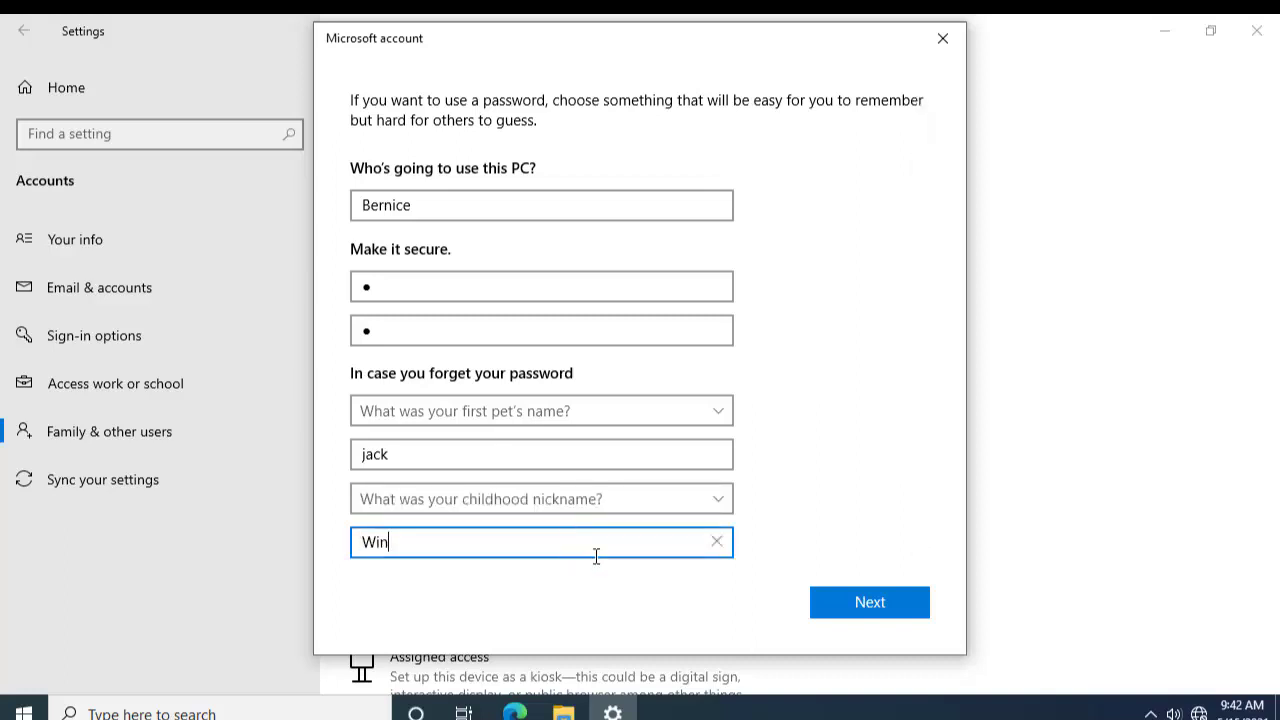
# Step: Pick the city-where-you-were-born third security question and enter its answer
pyautogui.scroll(-2, 771, 505)
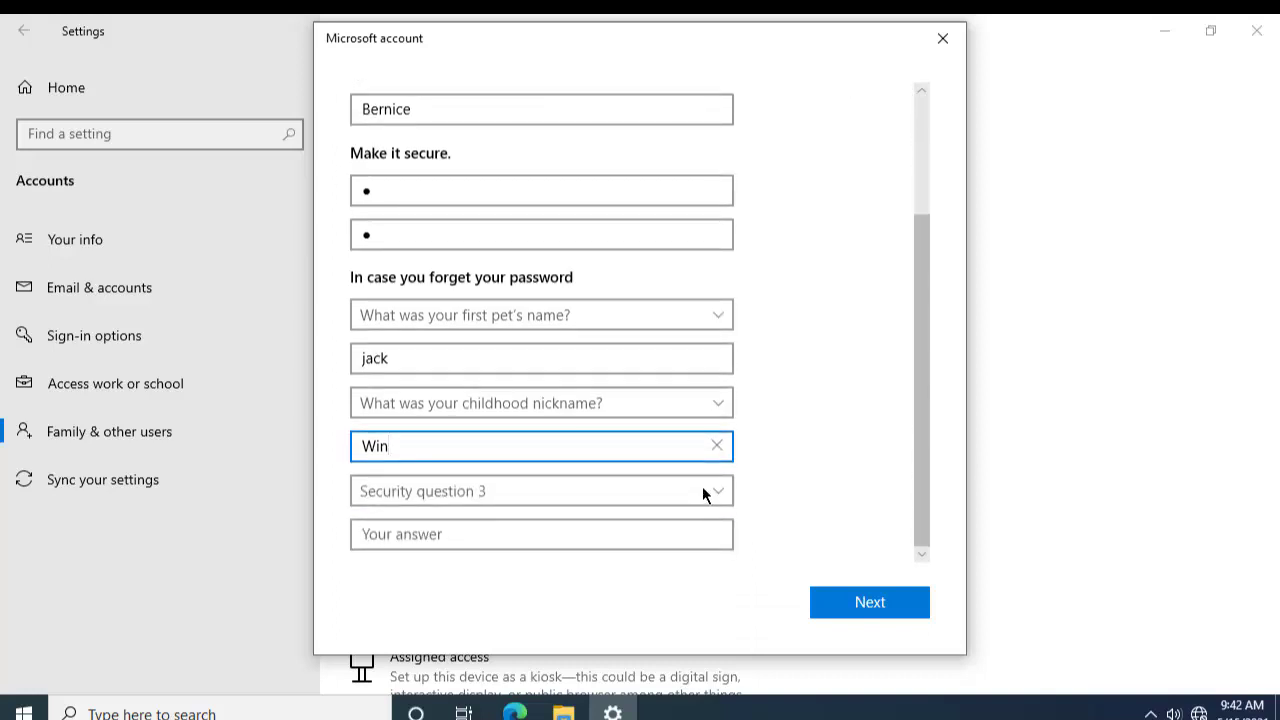
pyautogui.click(702, 489)
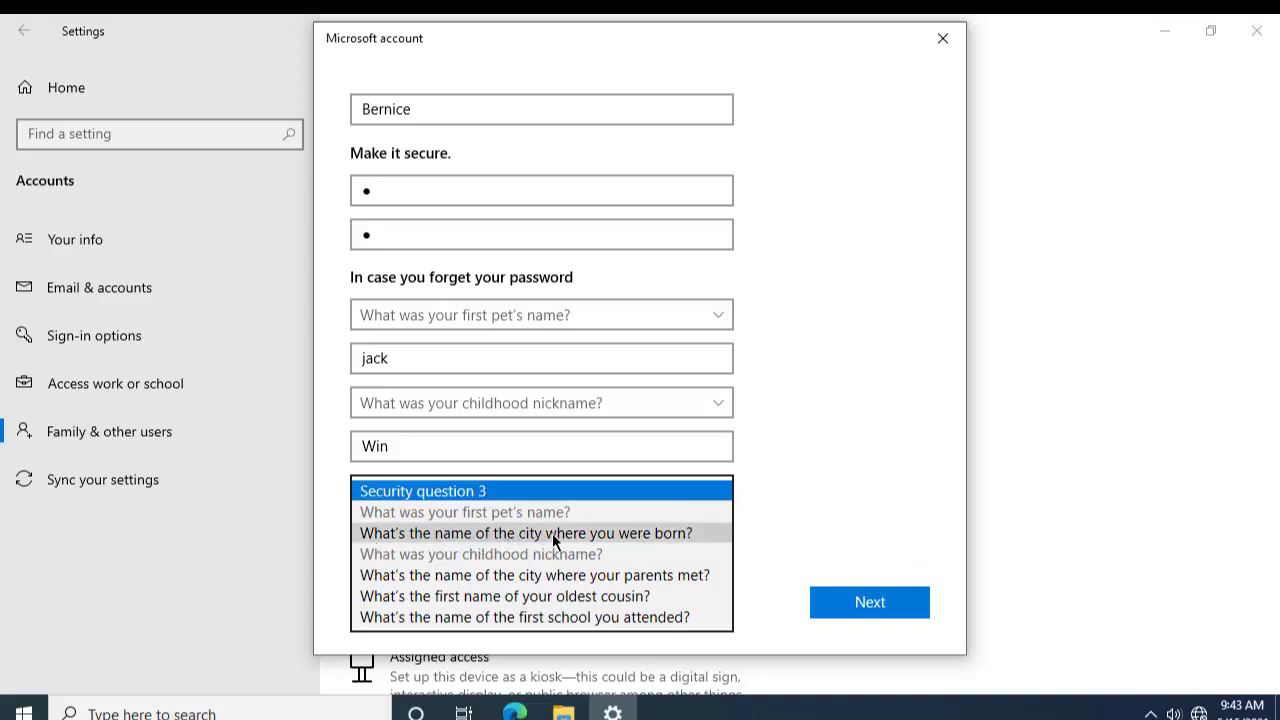
pyautogui.click(627, 532)
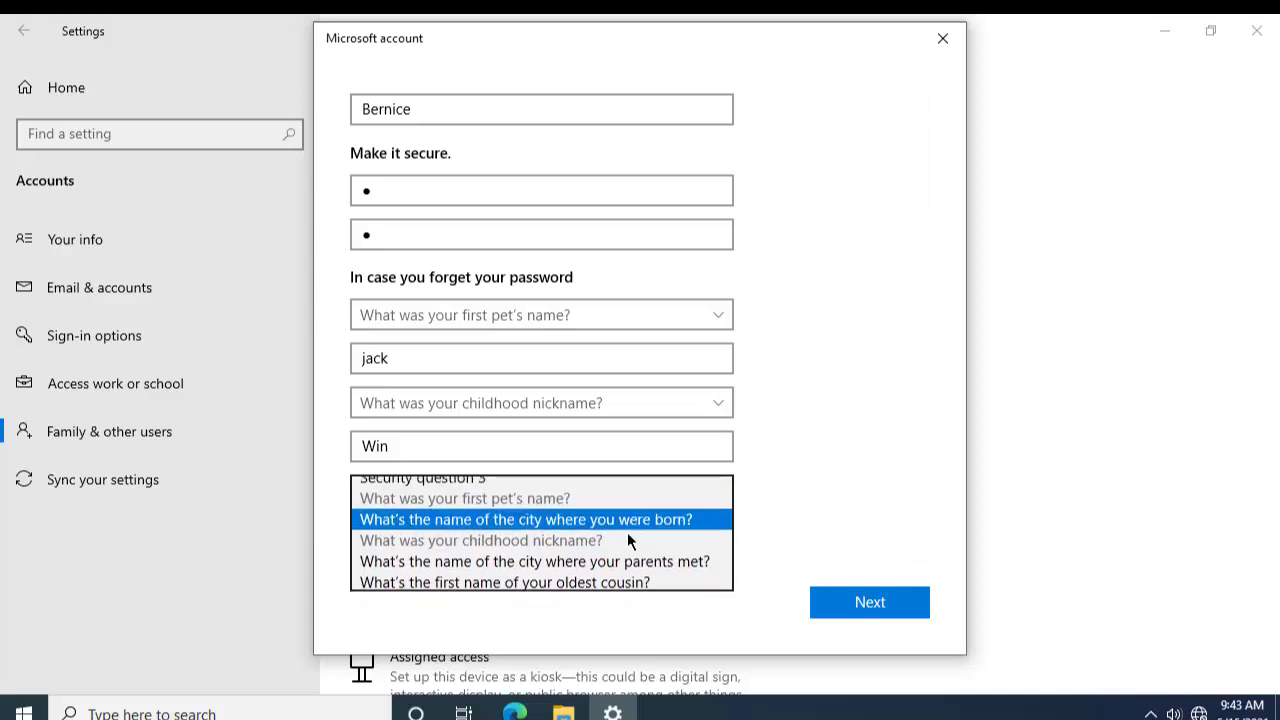
pyautogui.click(512, 540)
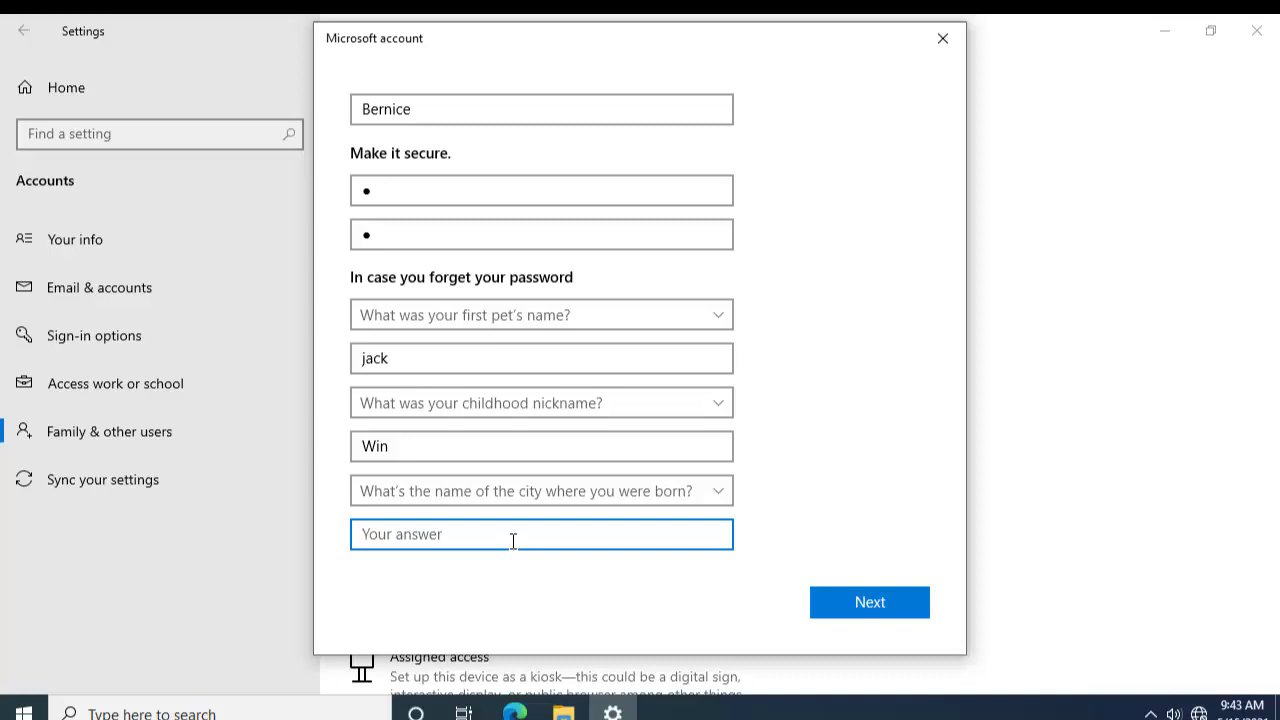
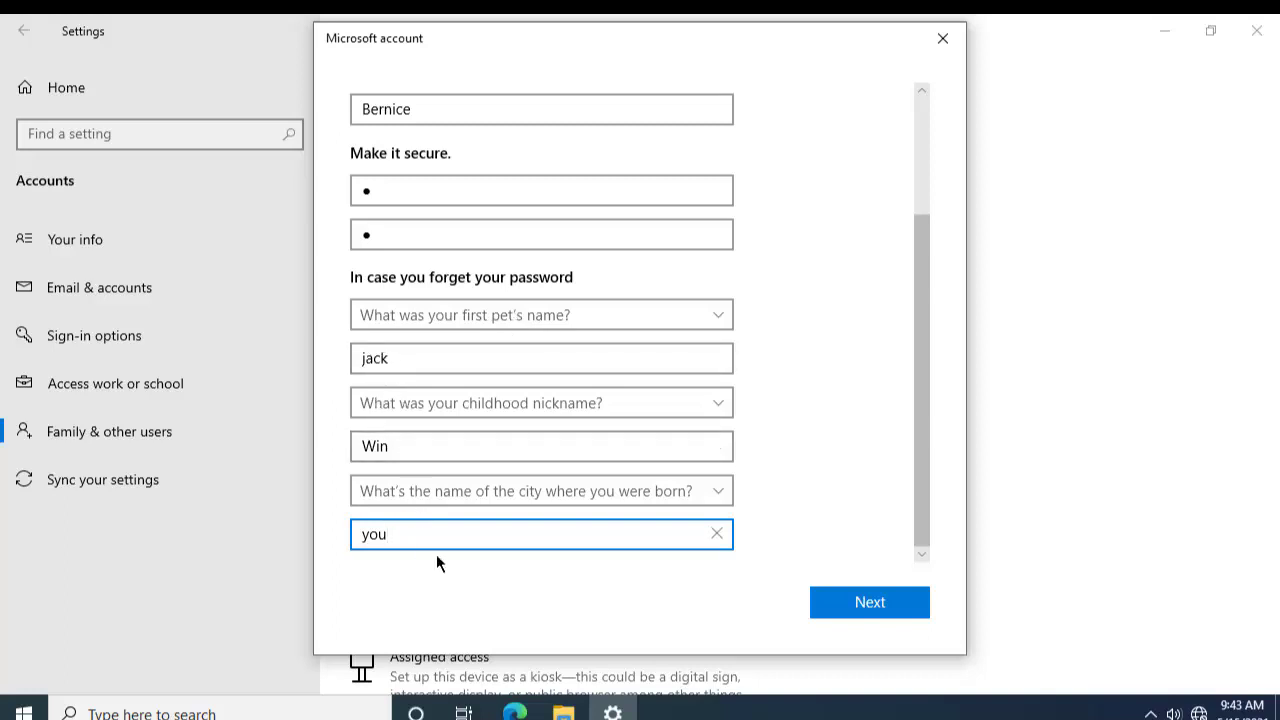
# Step: Create the new local account and expand its entry under Other users
pyautogui.click(834, 598)
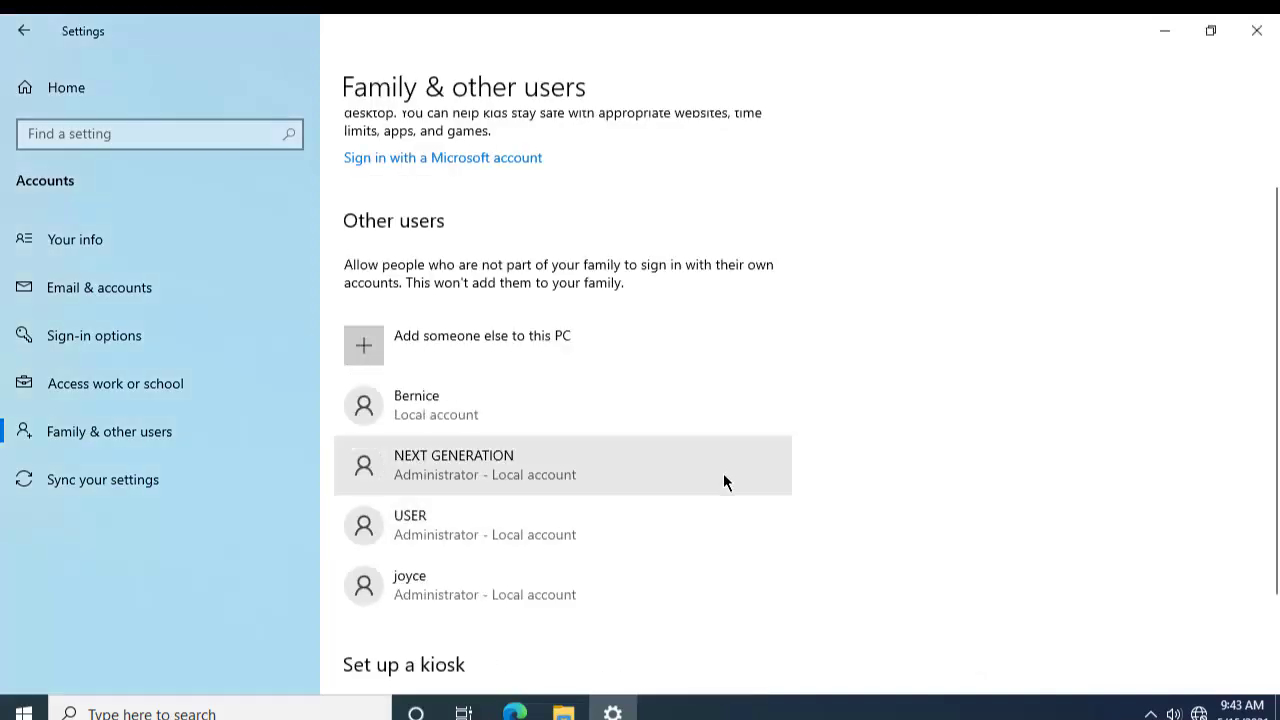
pyautogui.scroll(-1, 723, 474)
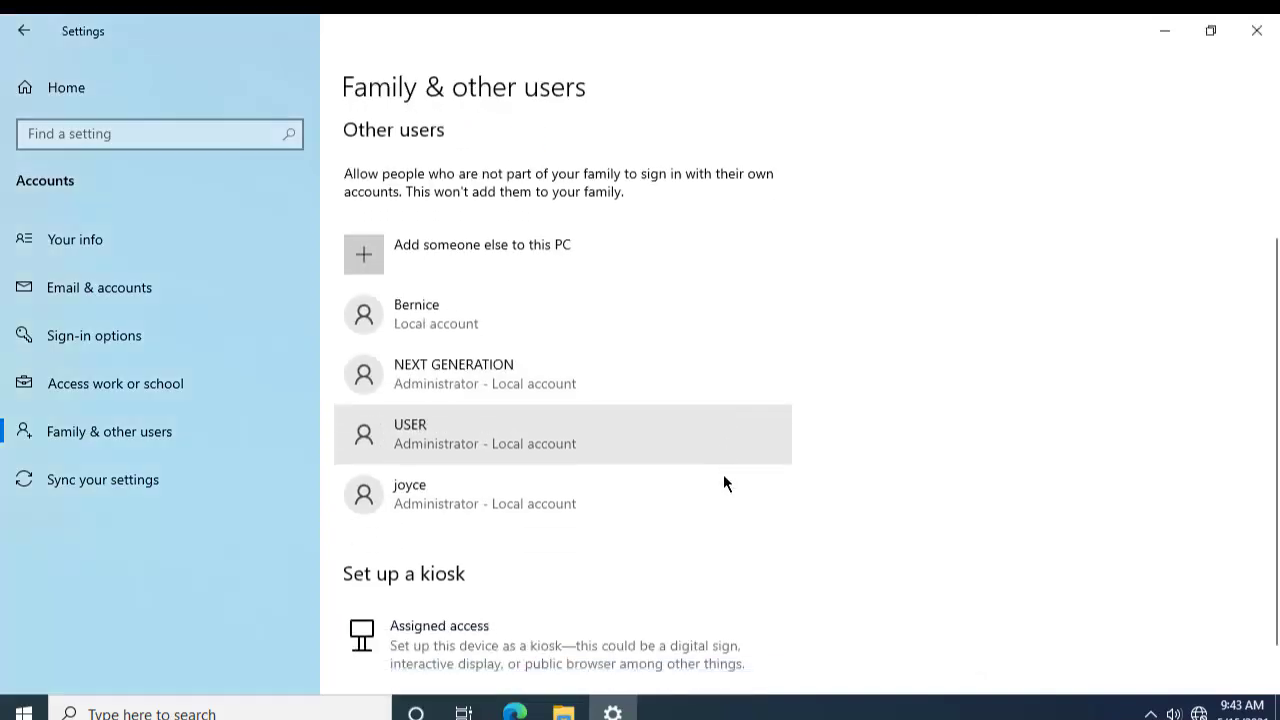
pyautogui.click(478, 317)
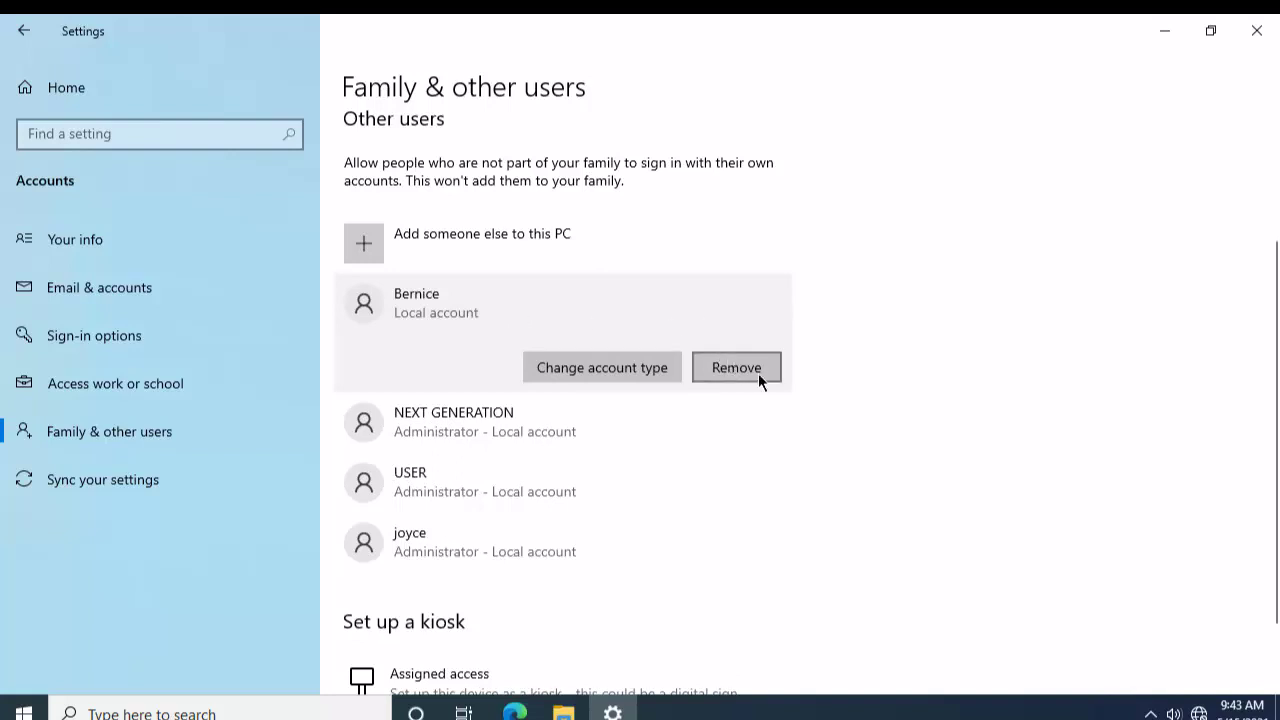
# Step: Change the new user's account type to Administrator and confirm with OK
pyautogui.click(580, 369)
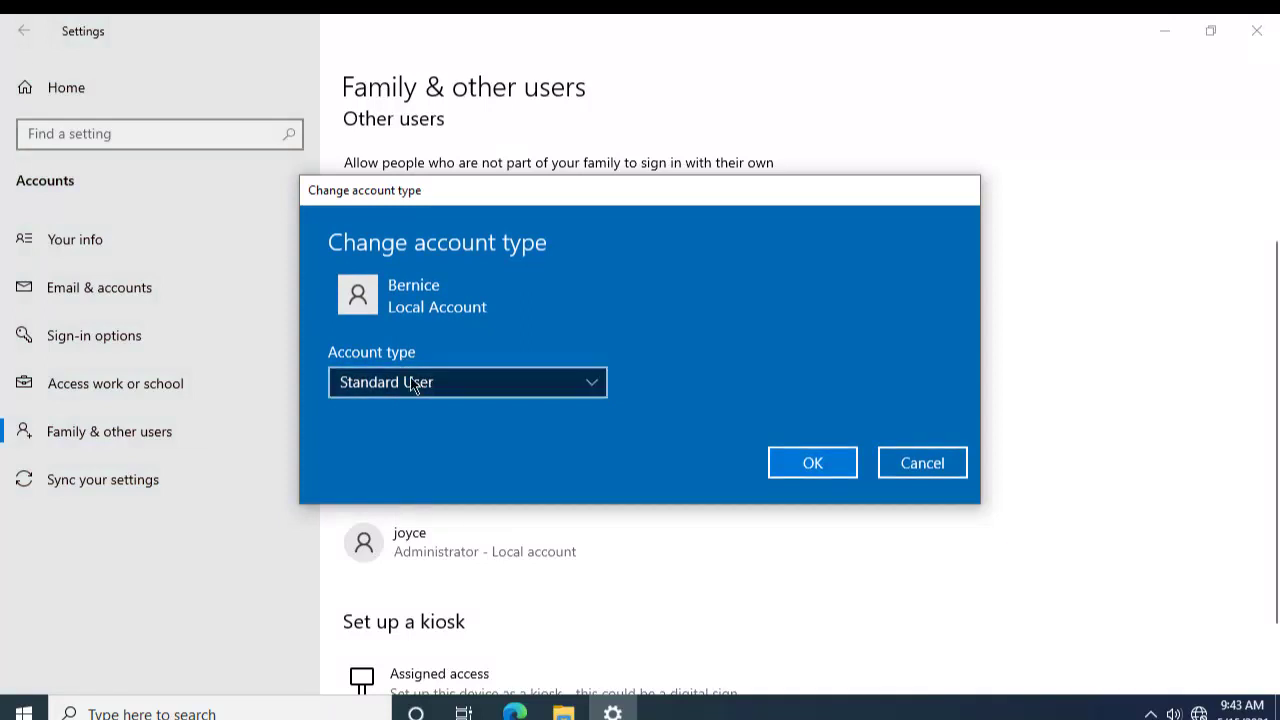
pyautogui.click(490, 386)
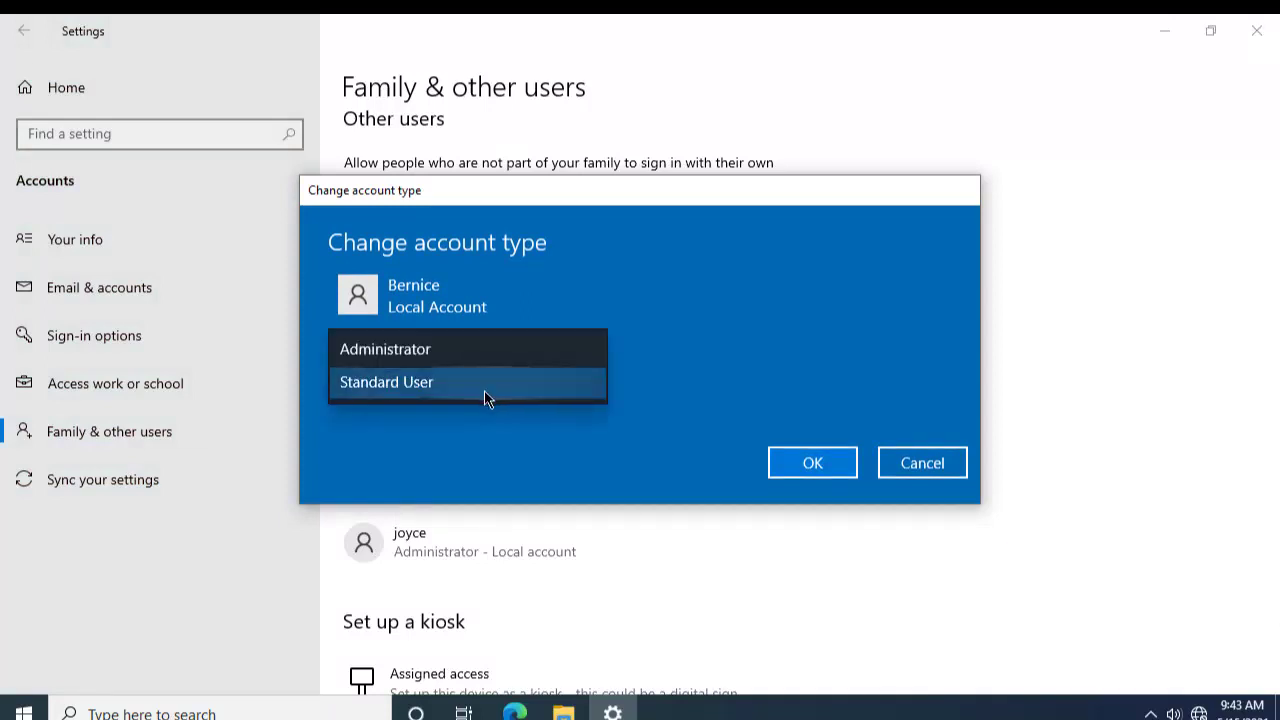
pyautogui.click(578, 210)
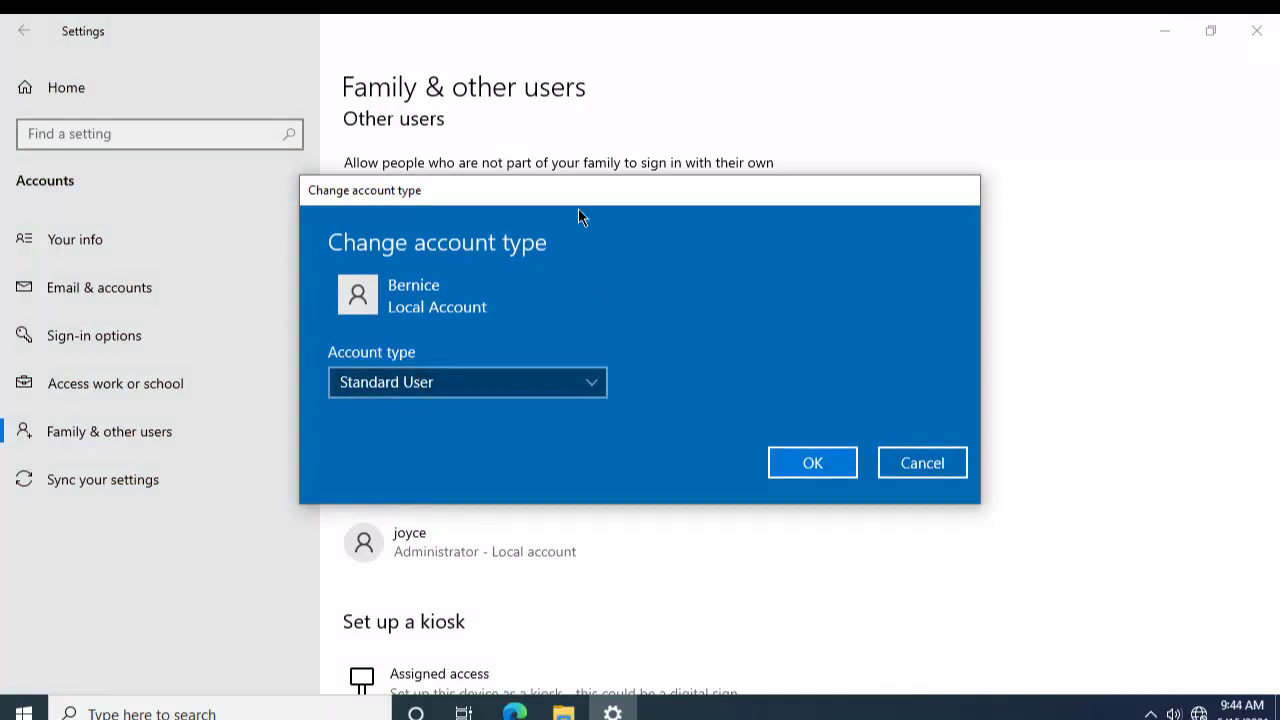
pyautogui.moveTo(538, 197); pyautogui.dragTo(788, 178)
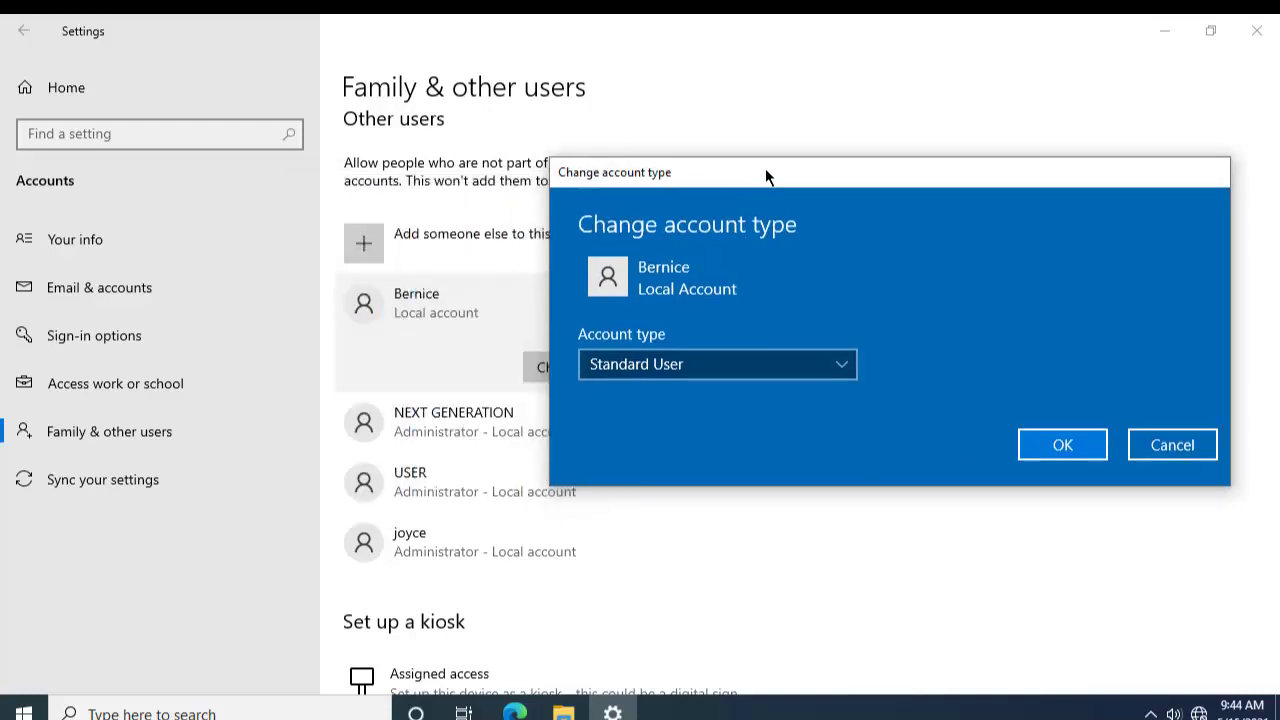
pyautogui.click(699, 366)
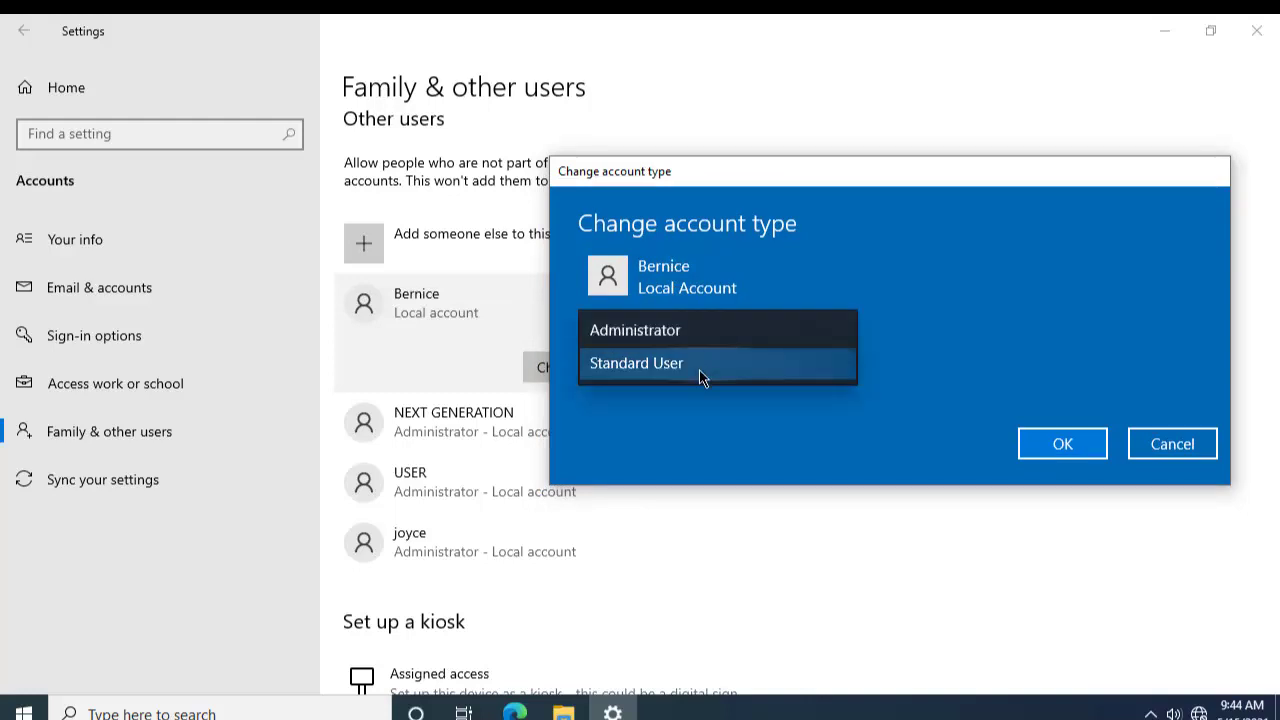
pyautogui.click(699, 369)
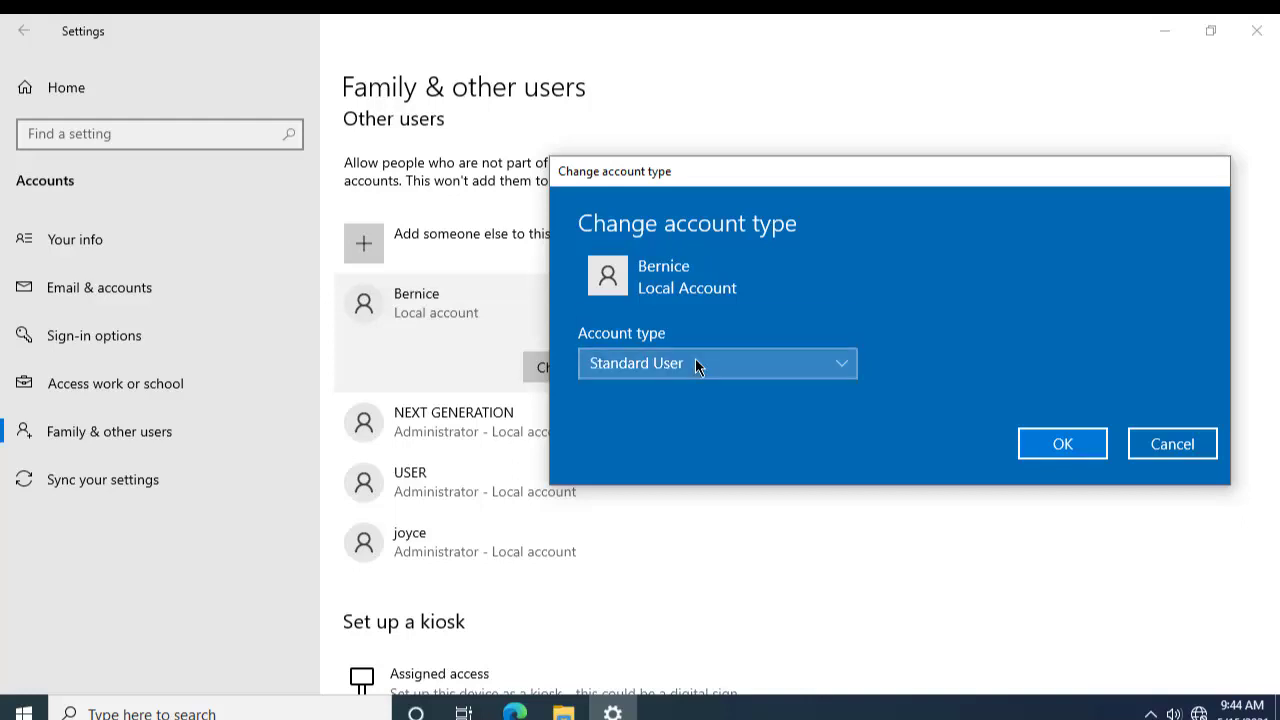
pyautogui.click(697, 366)
pyautogui.press('Up')
pyautogui.press('Return')
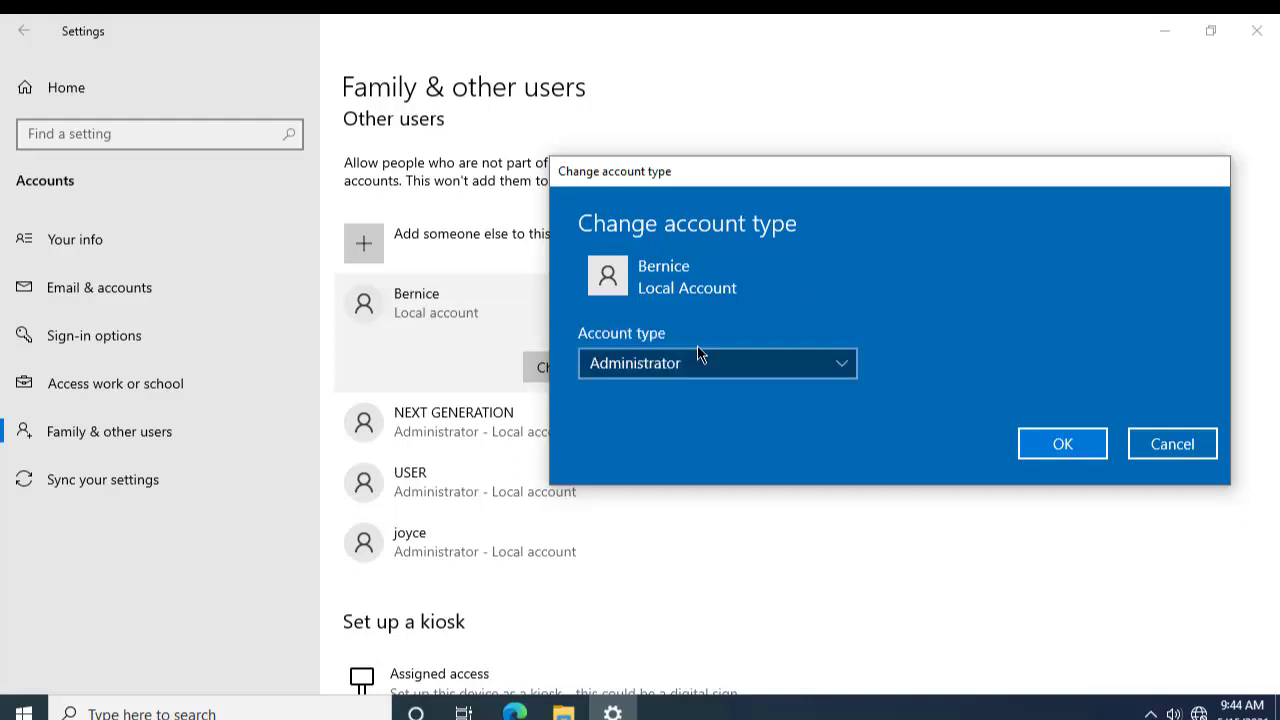
pyautogui.click(1034, 447)
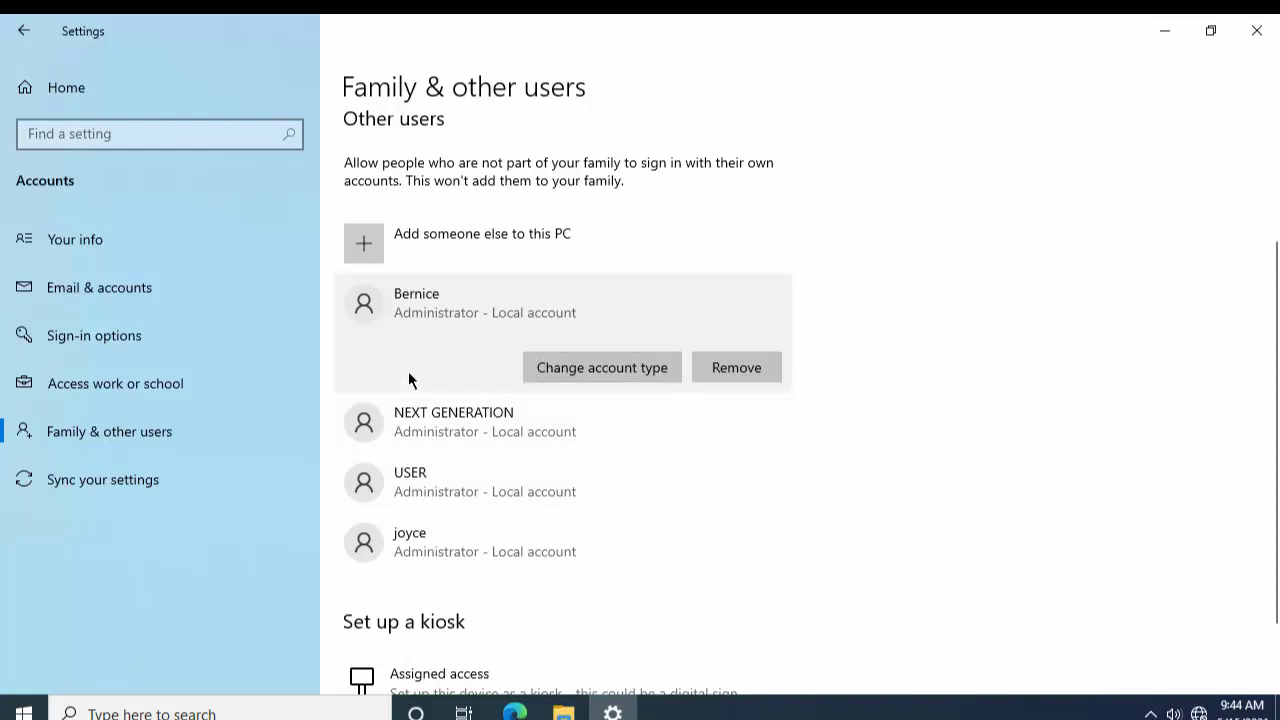
# Step: Check the PC's user accounts from the Start menu, then close the Settings window
pyautogui.click(24, 713)
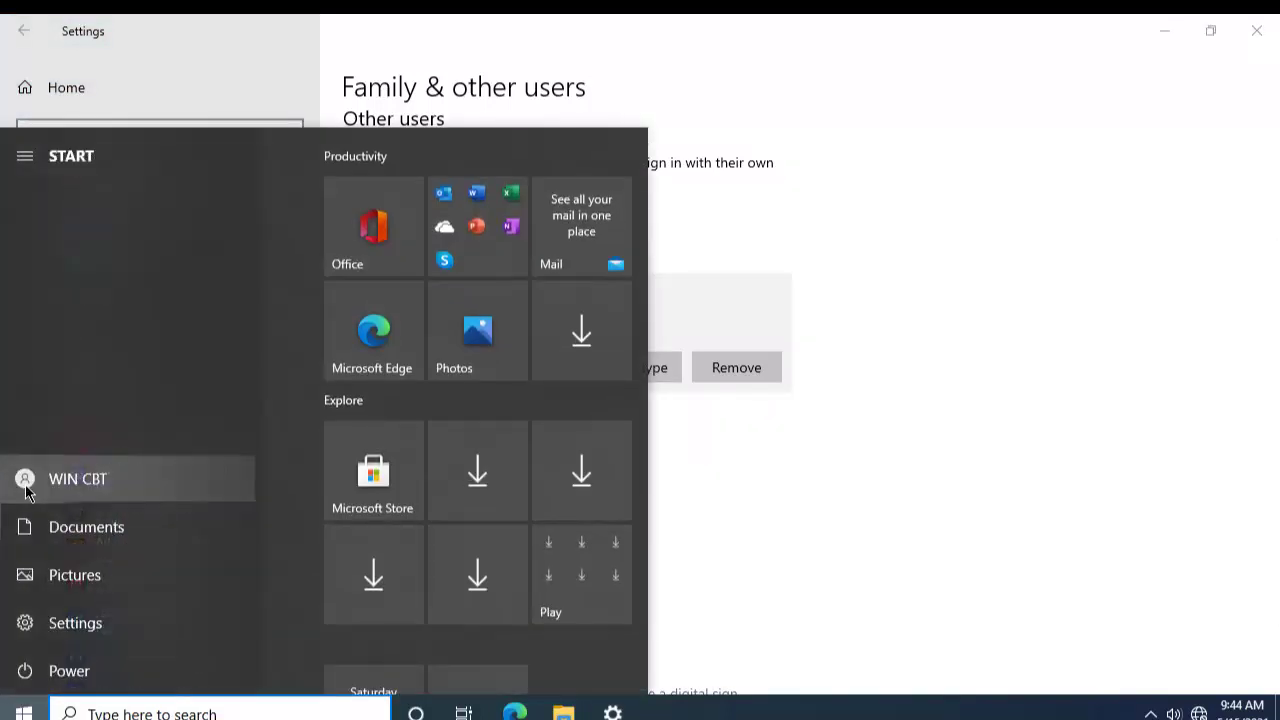
pyautogui.click(26, 494)
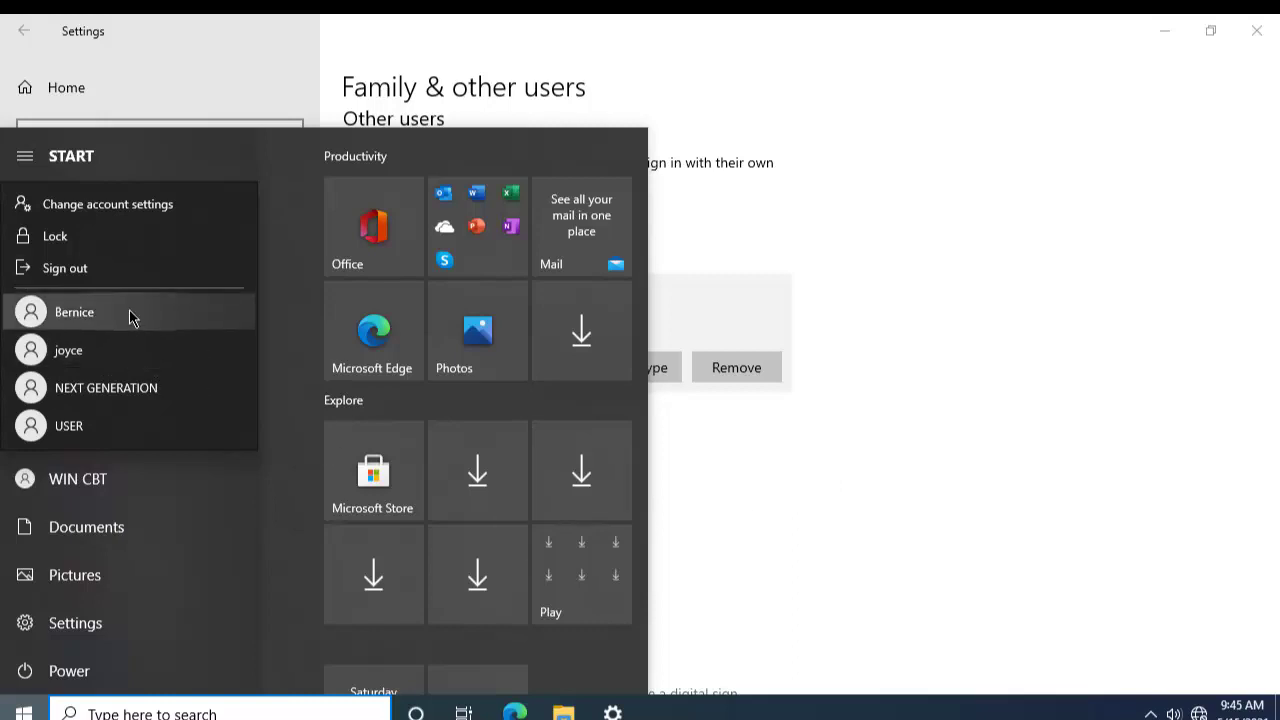
pyautogui.click(908, 466)
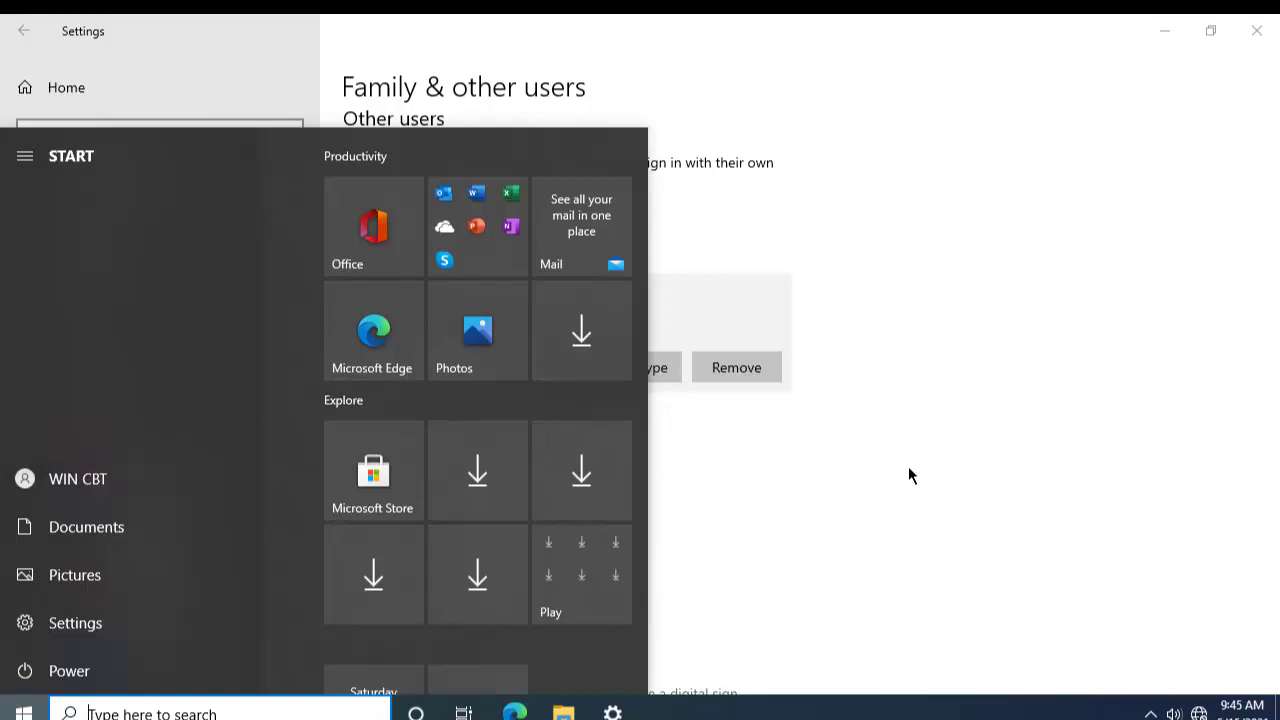
pyautogui.click(888, 452)
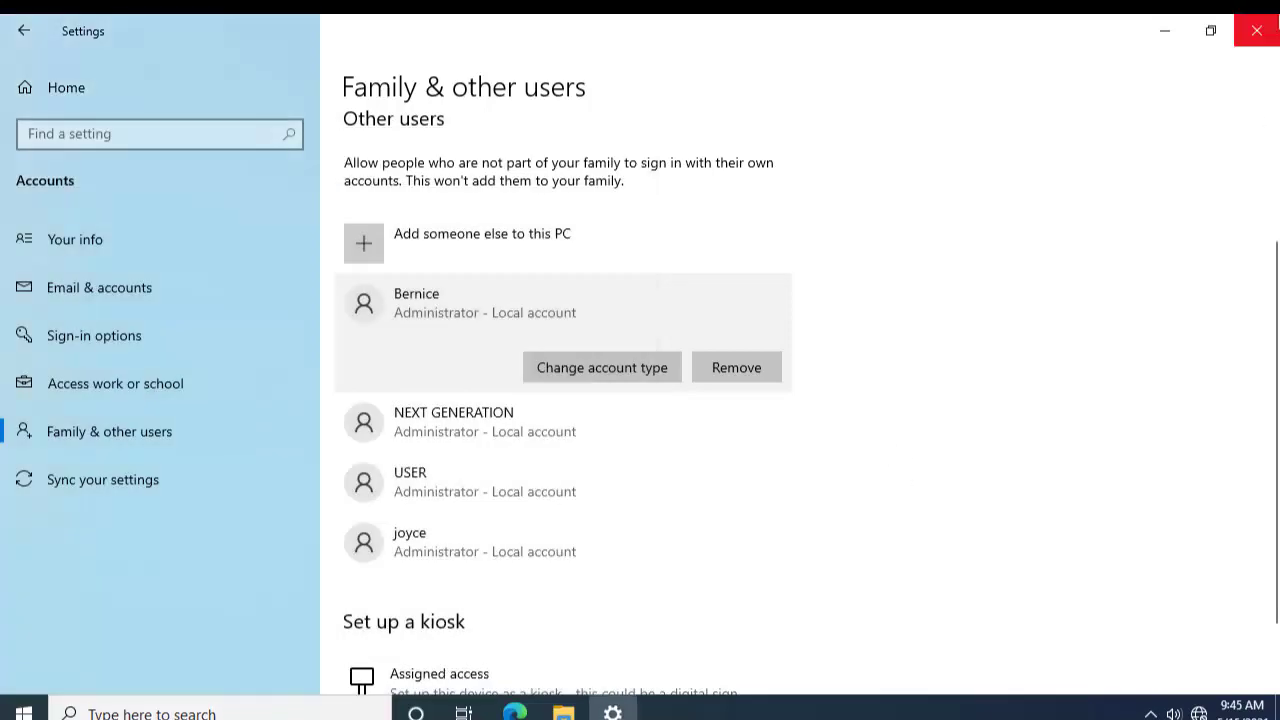
pyautogui.click(1257, 30)
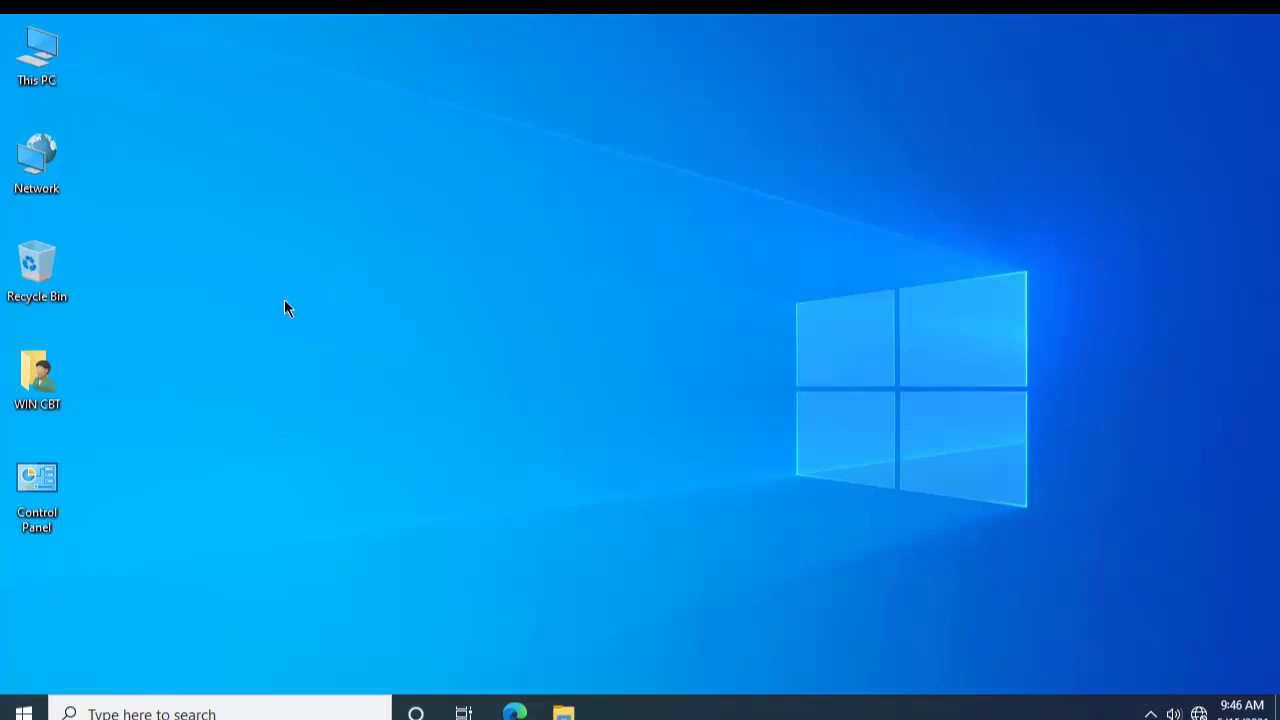
# Step: Go to Settings > Personalization > Background and show the background type choices
pyautogui.click(20, 710)
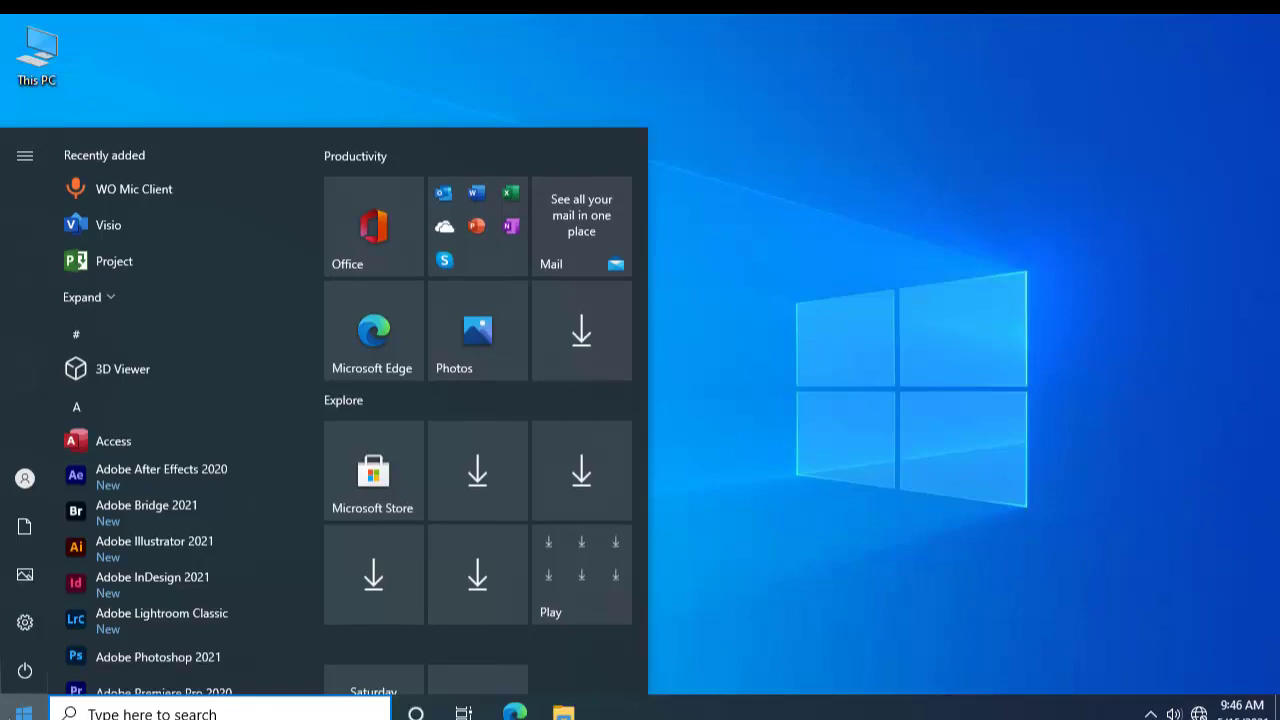
pyautogui.click(30, 620)
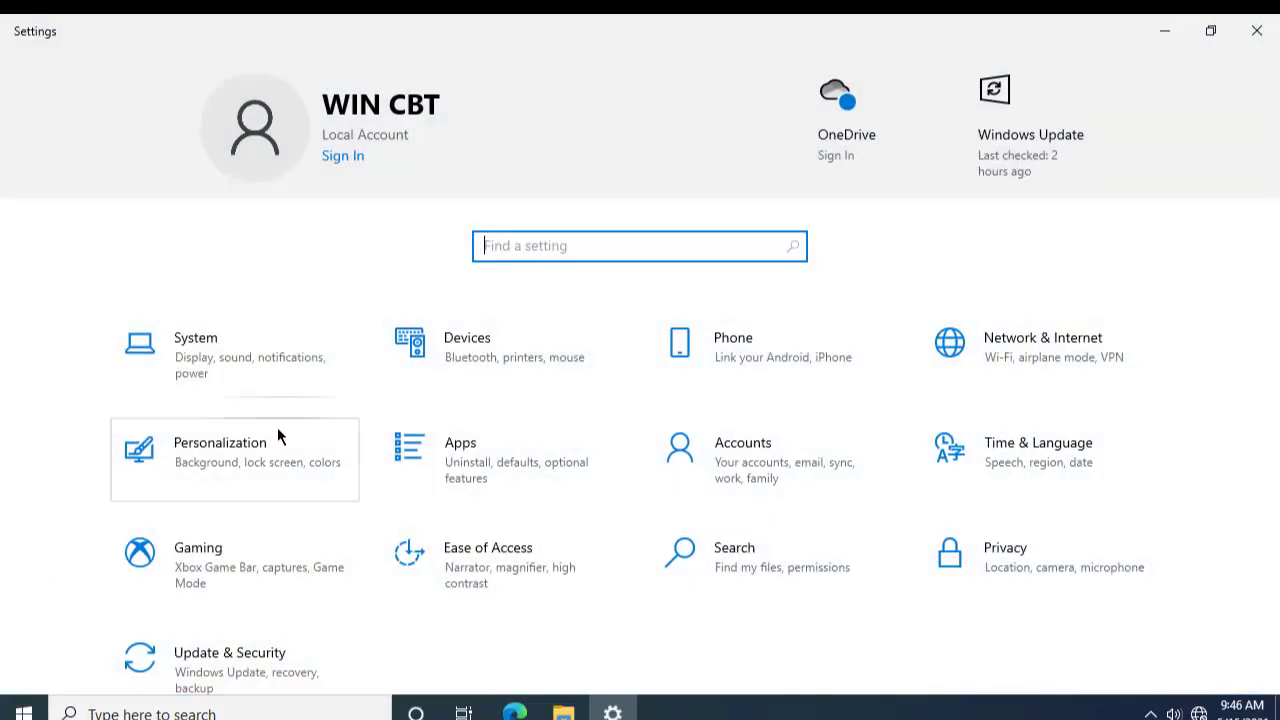
pyautogui.click(230, 467)
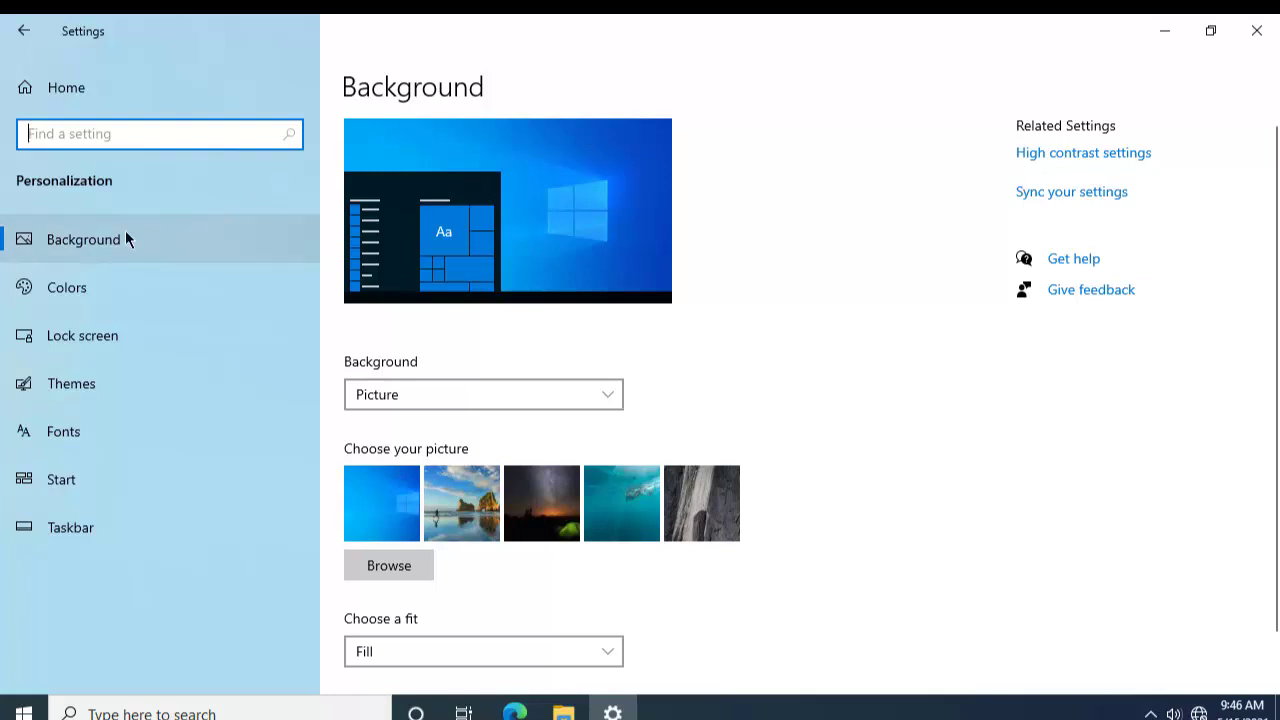
pyautogui.click(69, 241)
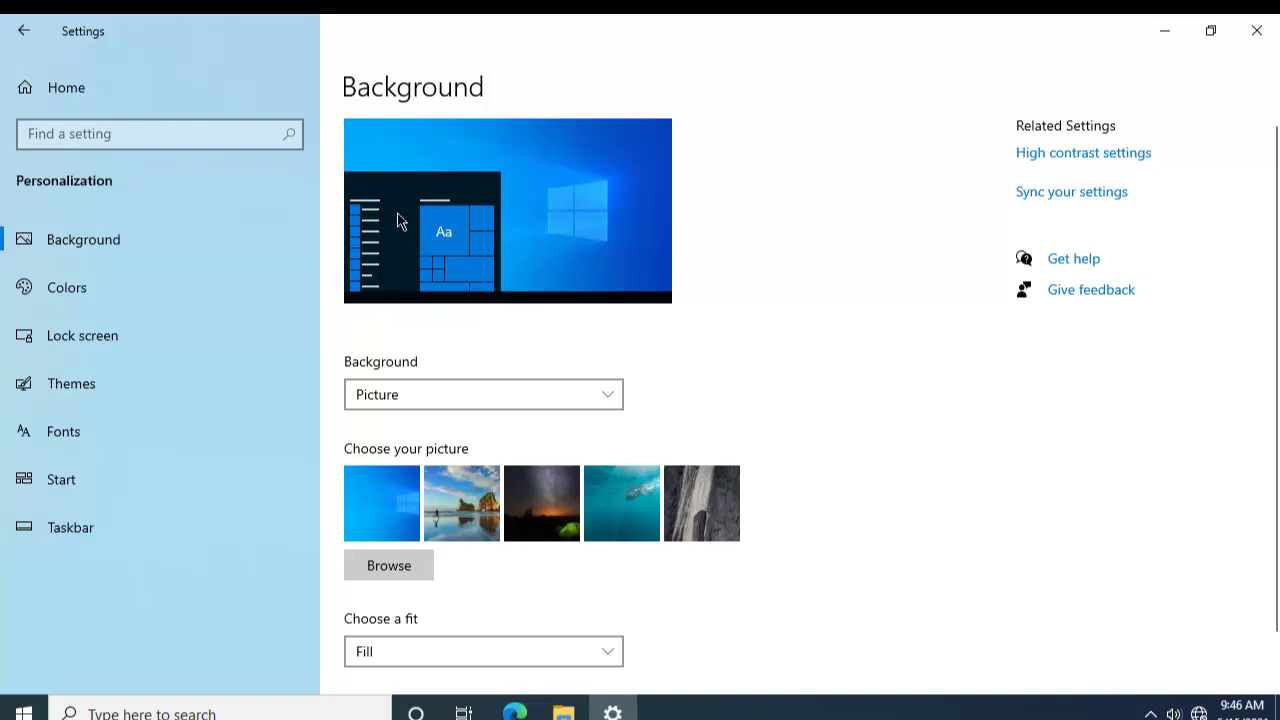
pyautogui.click(407, 393)
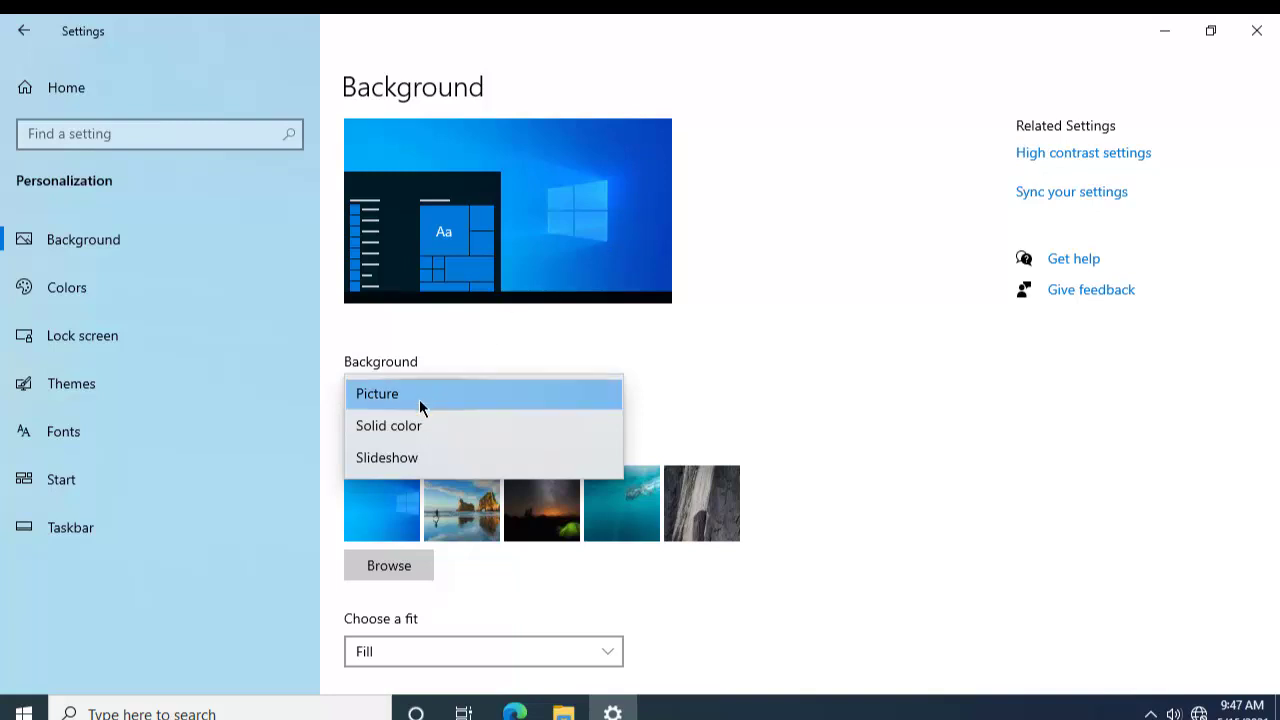
# Step: Switch the desktop background to a Navy blue solid color
pyautogui.click(400, 430)
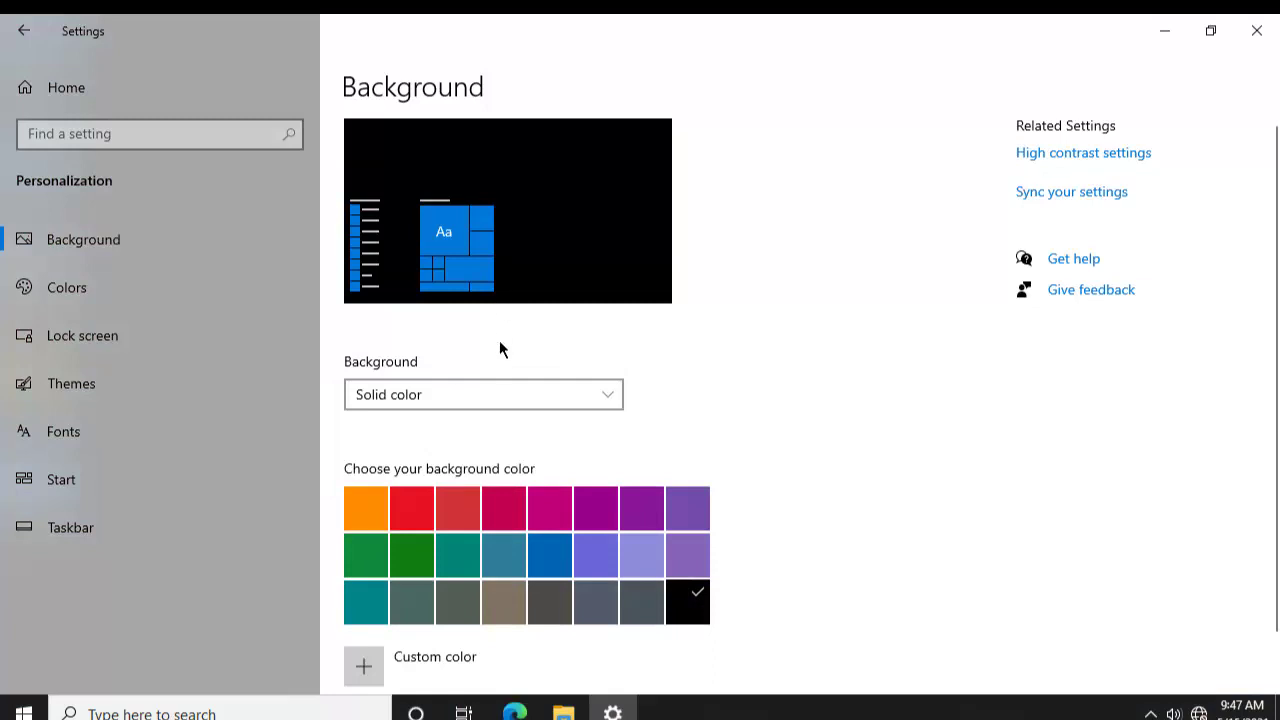
pyautogui.click(560, 558)
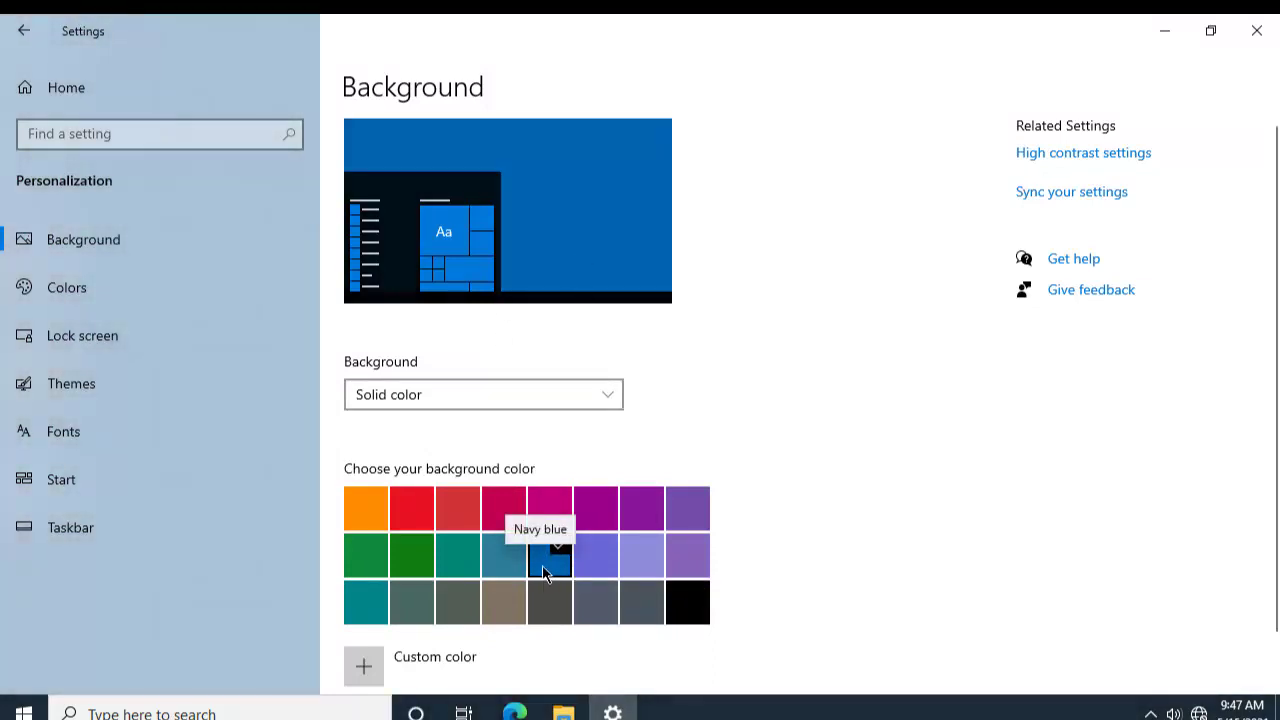
pyautogui.scroll(-1, 543, 568)
pyautogui.scroll(1, 548, 506)
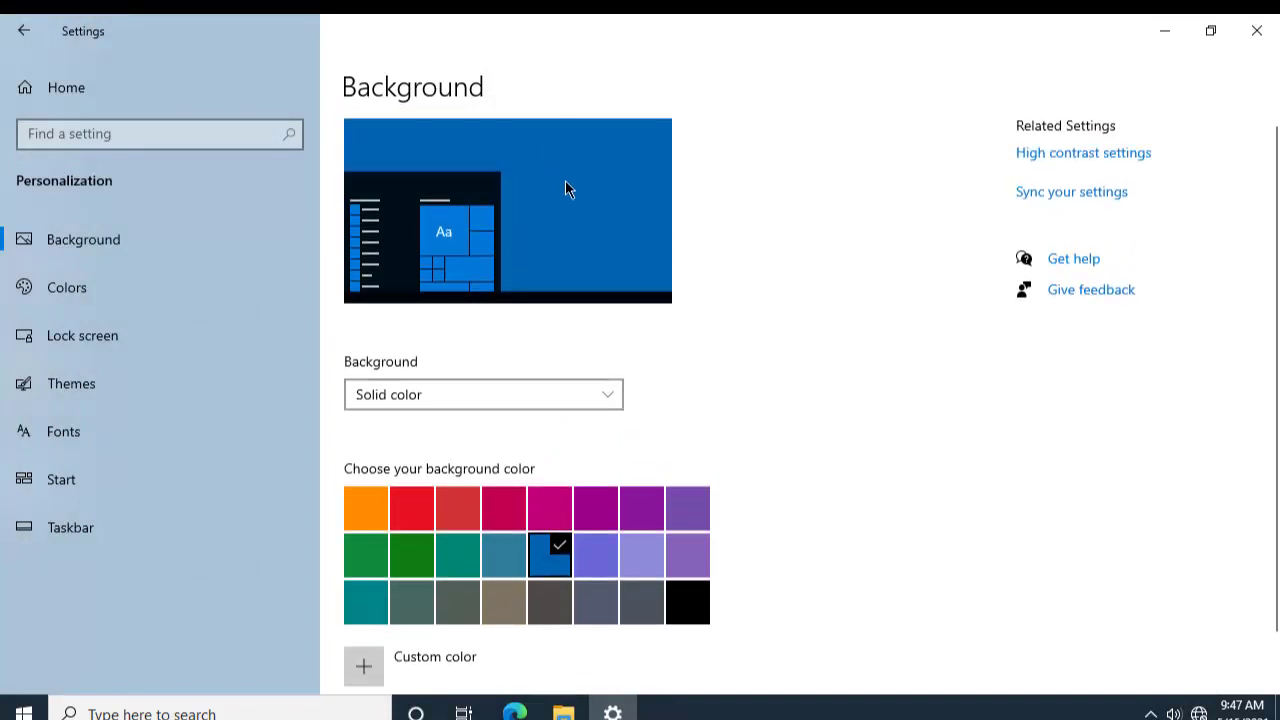
# Step: Return to a Picture background, preview each thumbnail, keep the blue Windows picture, then Browse
pyautogui.click(539, 399)
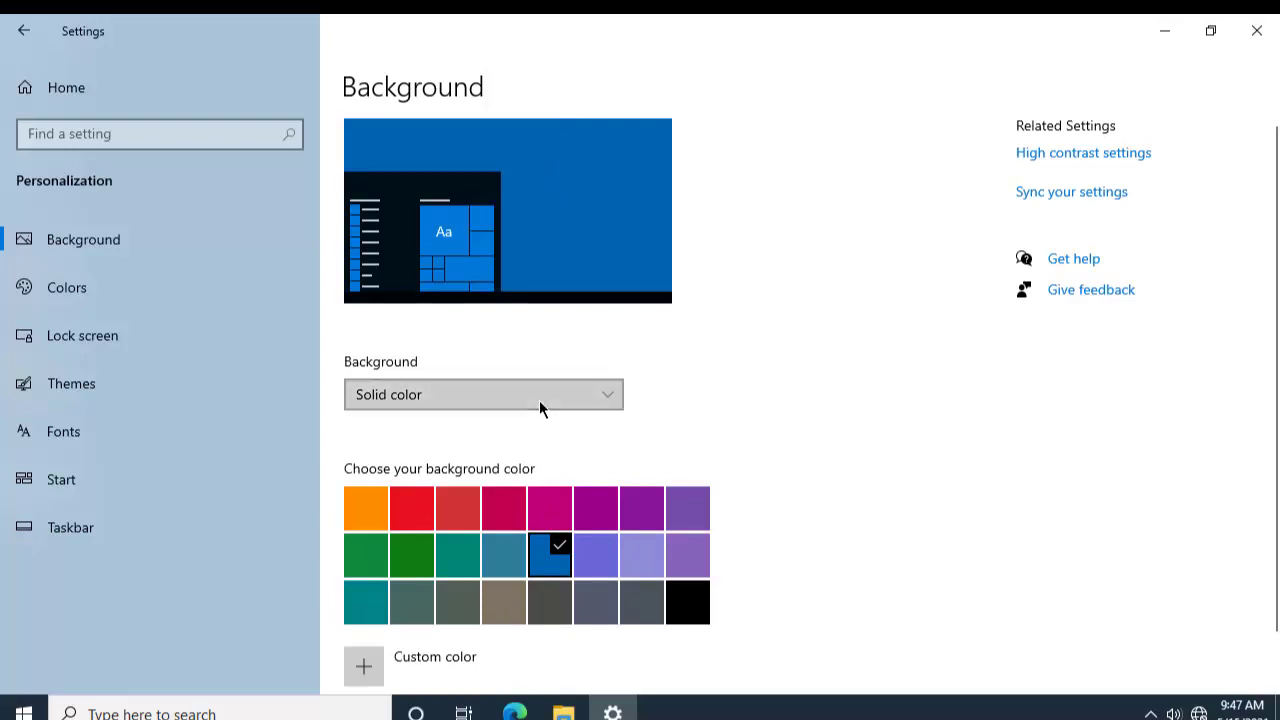
pyautogui.click(476, 360)
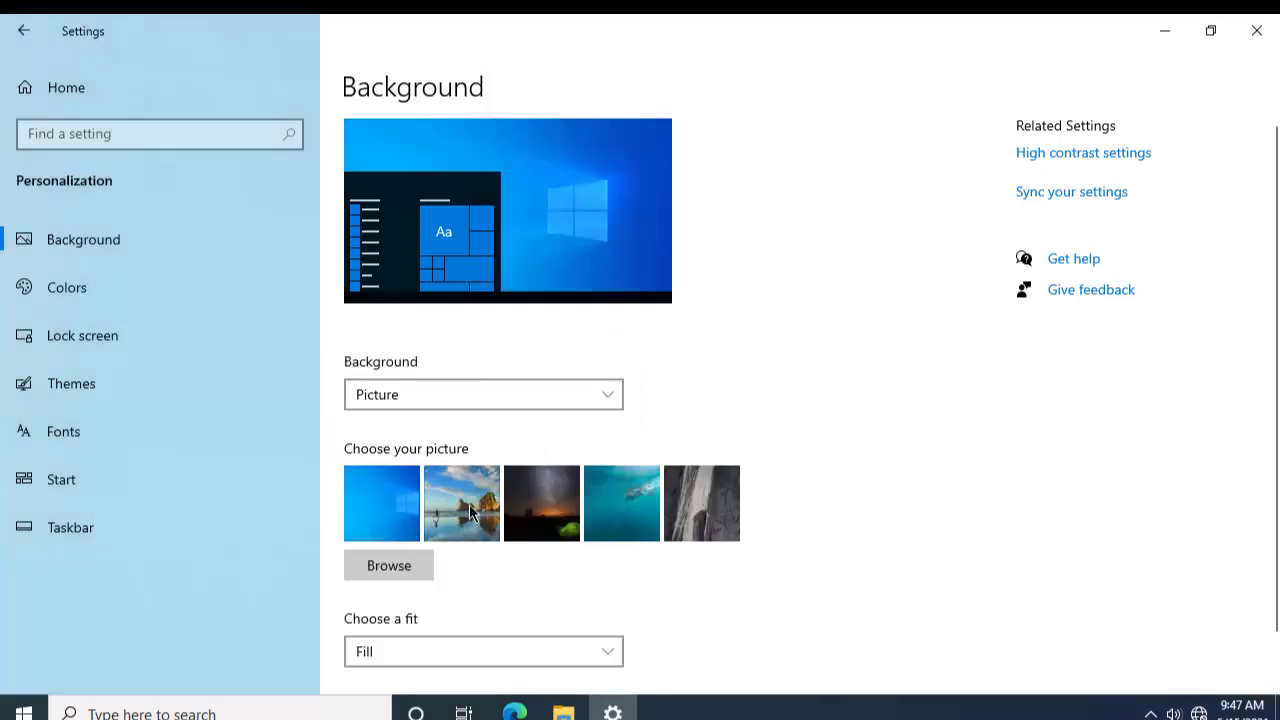
pyautogui.click(467, 514)
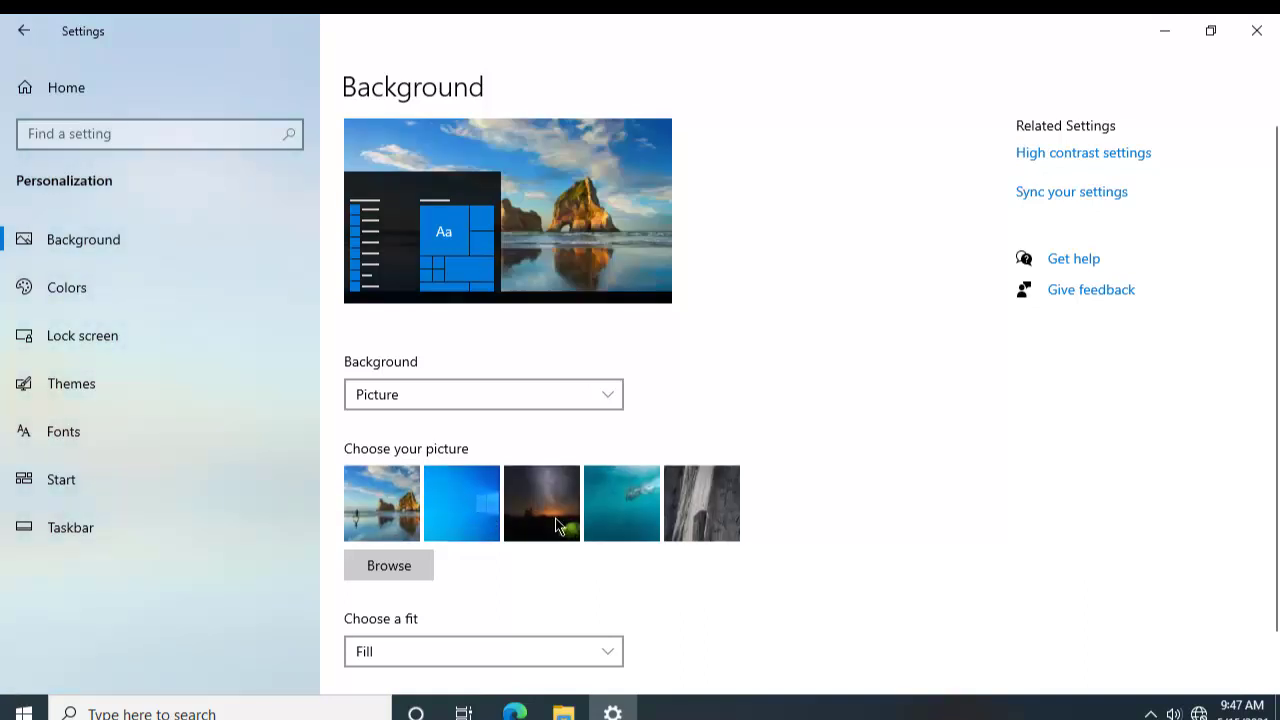
pyautogui.click(557, 521)
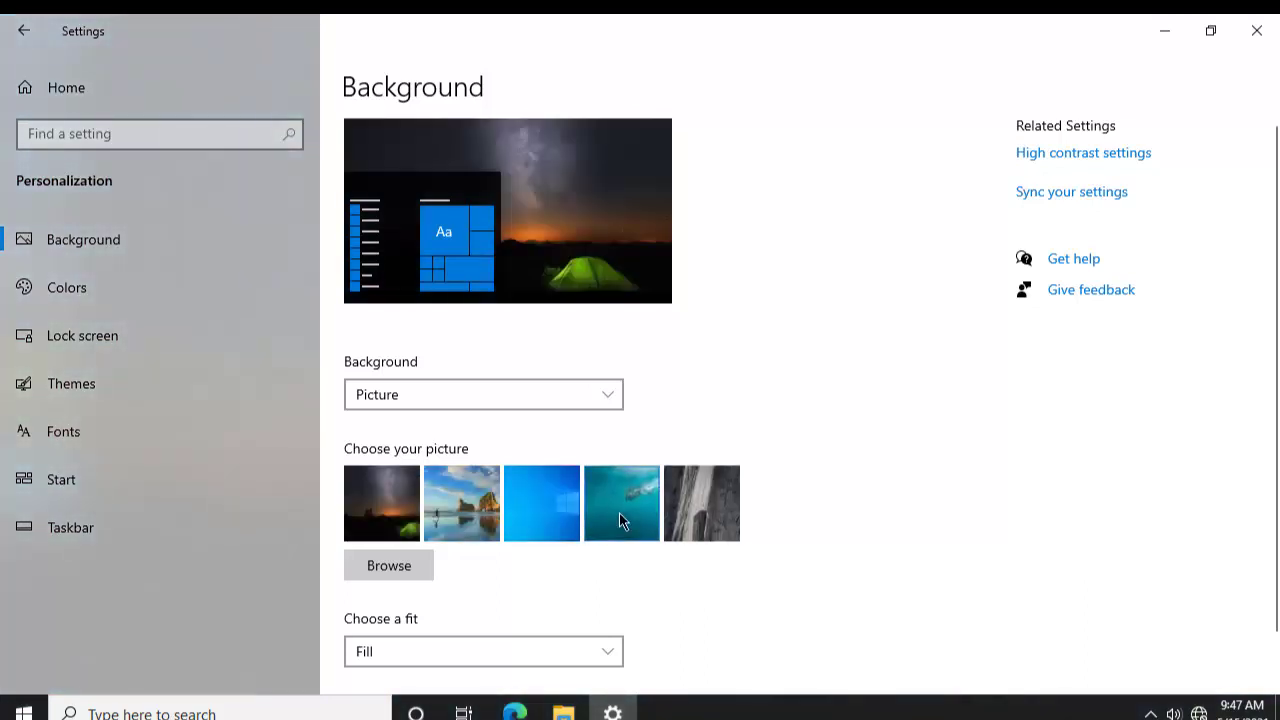
pyautogui.click(619, 512)
pyautogui.click(713, 515)
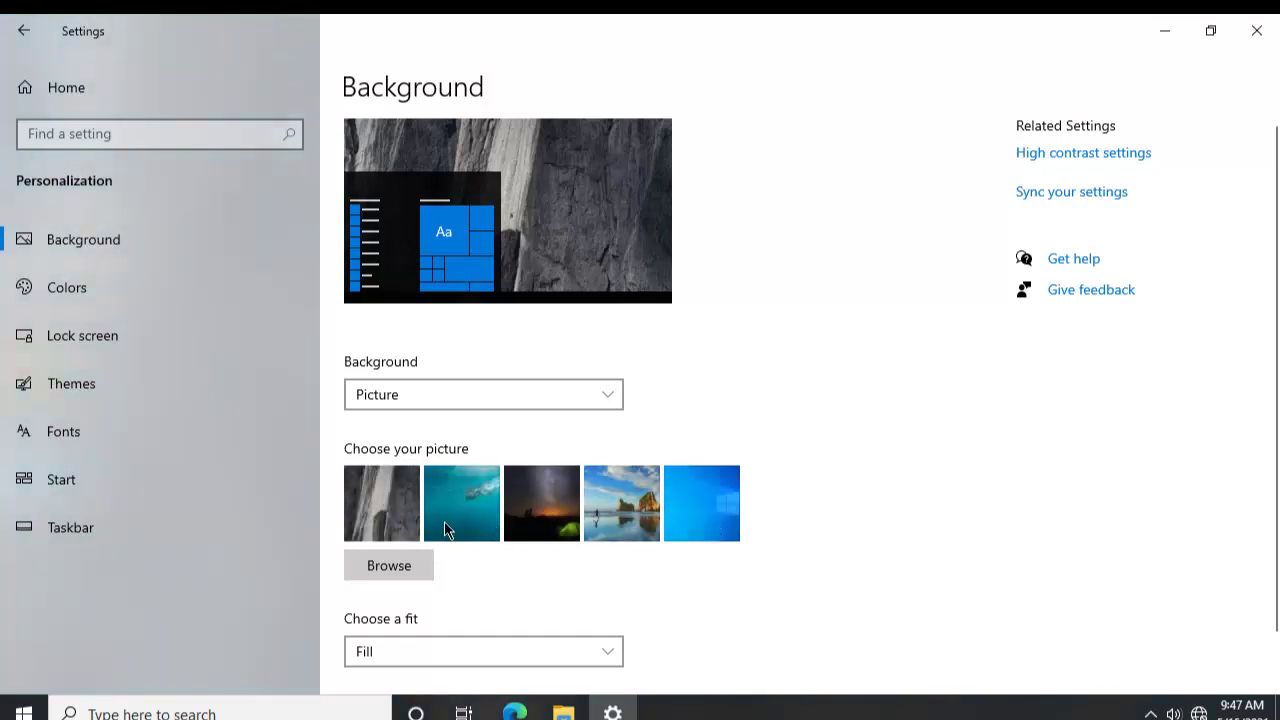
pyautogui.click(695, 508)
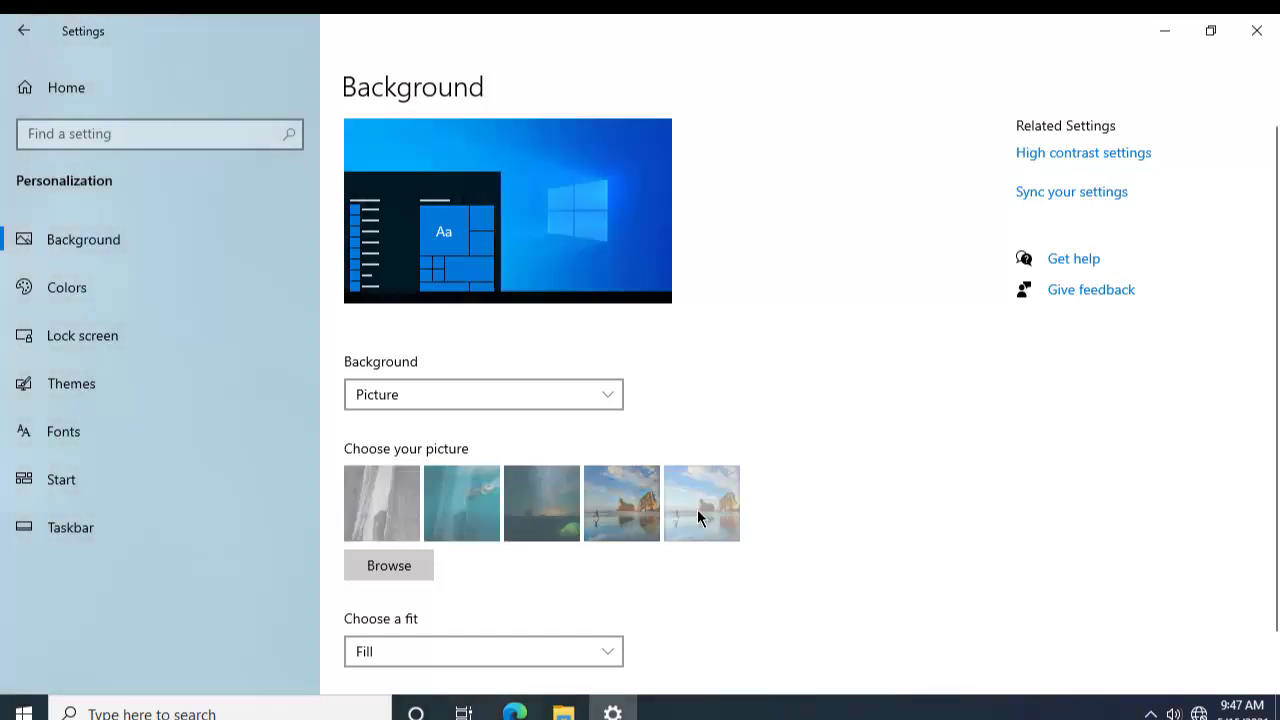
pyautogui.click(422, 571)
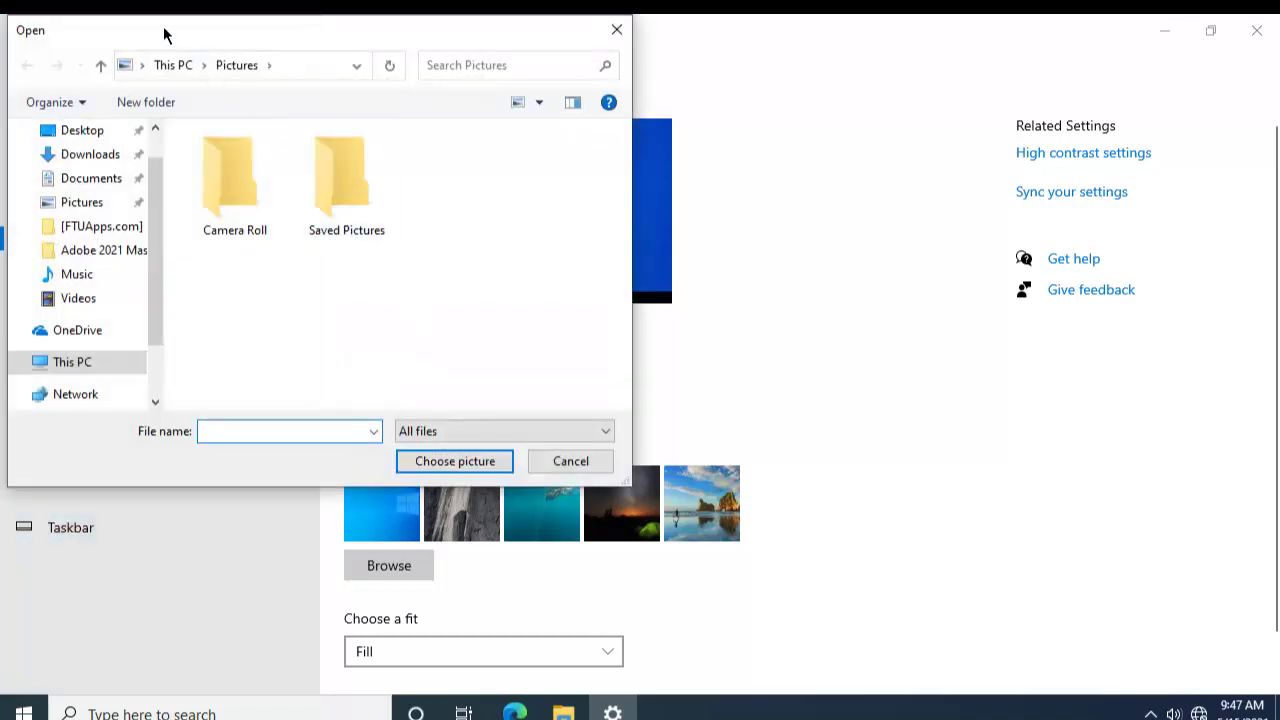
# Step: Look through Photos, Pictures, Camera Roll, Downloads, Documents and Saved Pictures, then close the picker unused
pyautogui.moveTo(165, 31); pyautogui.dragTo(446, 78)
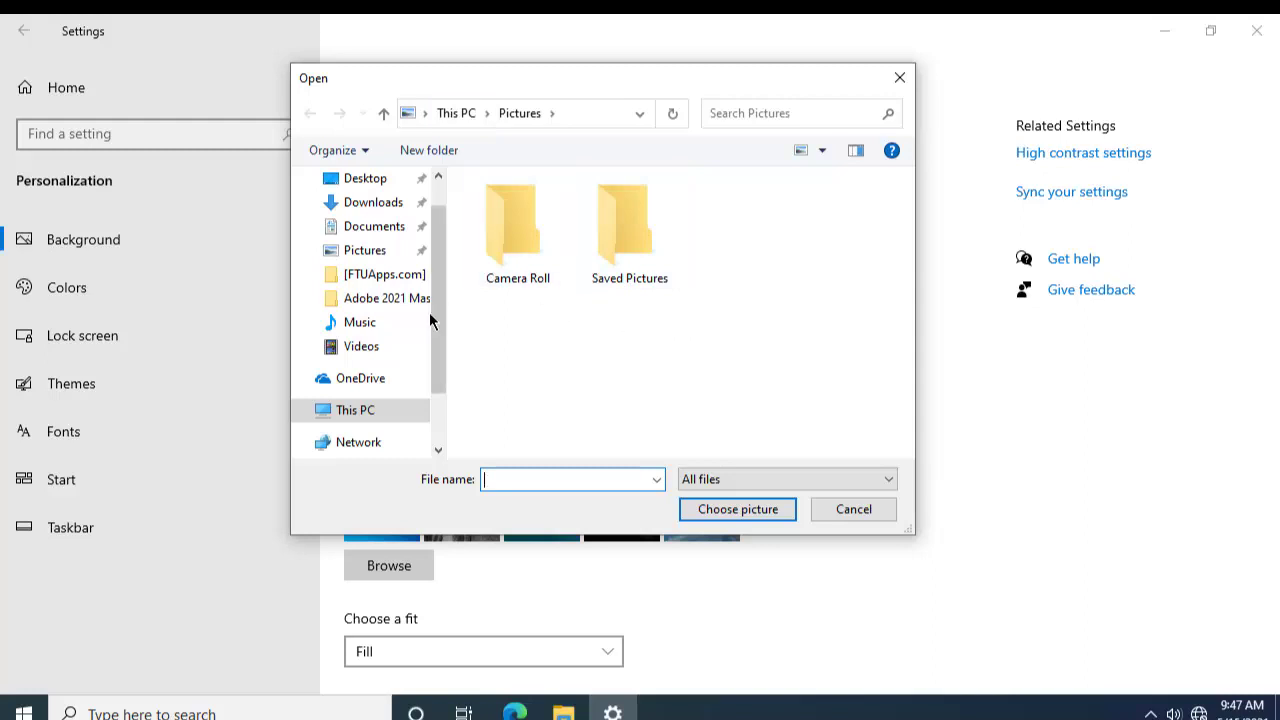
pyautogui.moveTo(436, 336); pyautogui.dragTo(447, 239)
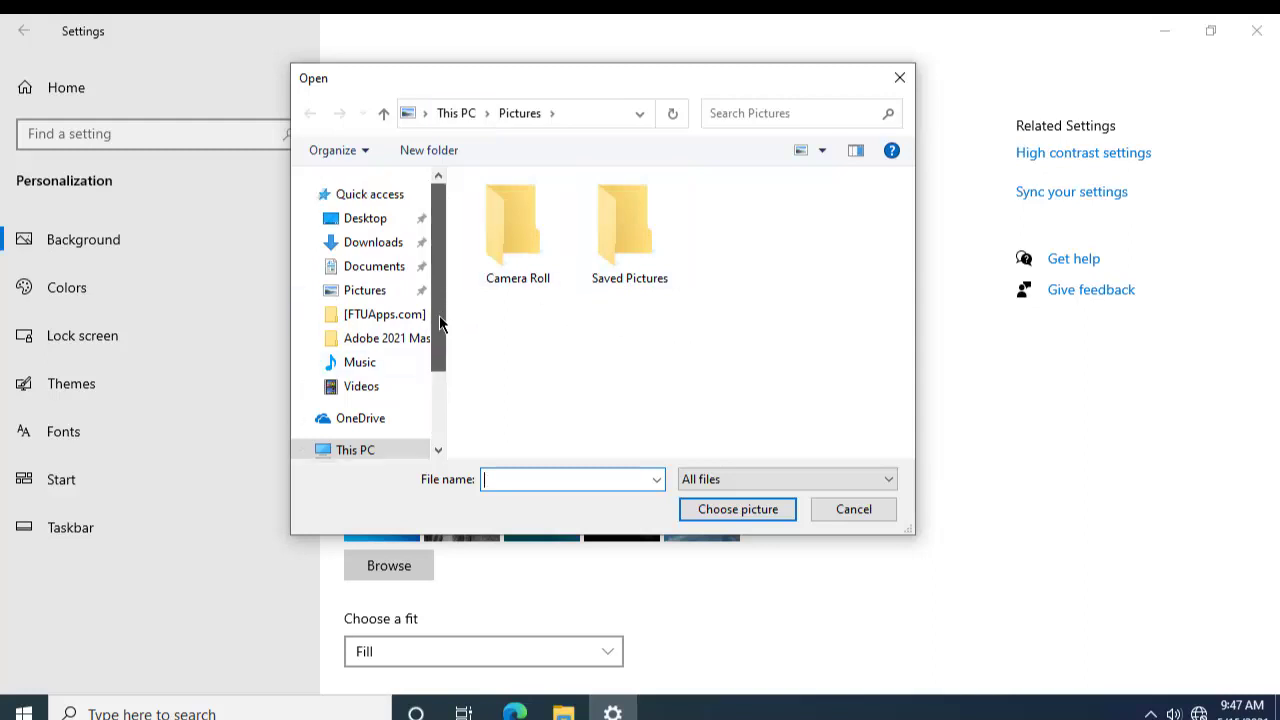
pyautogui.moveTo(439, 315); pyautogui.dragTo(430, 401)
pyautogui.click(355, 436)
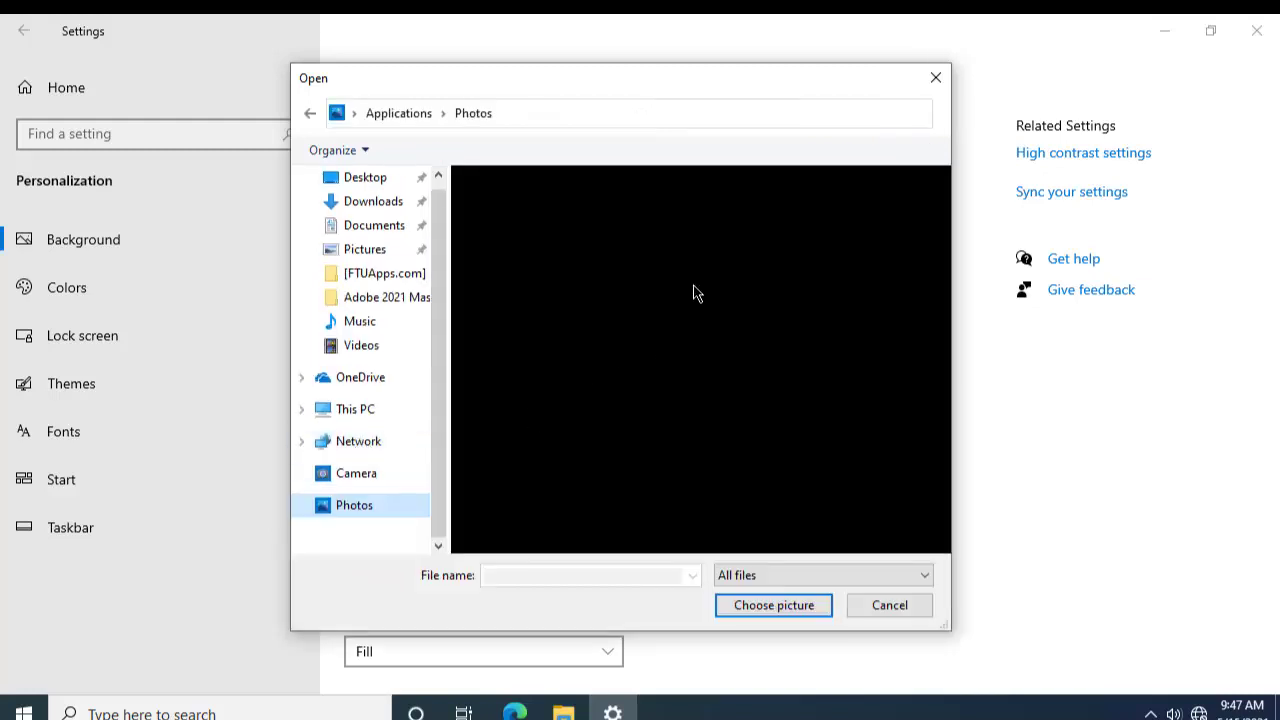
pyautogui.click(362, 249)
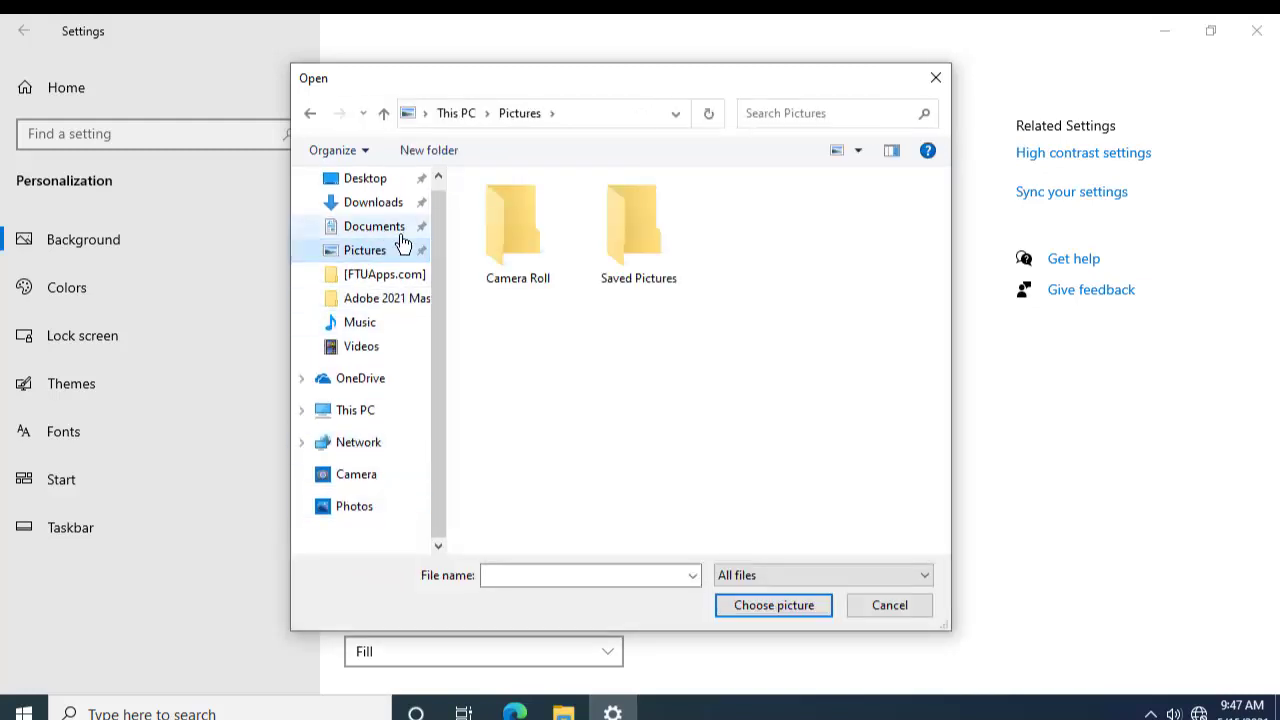
pyautogui.doubleClick(512, 264)
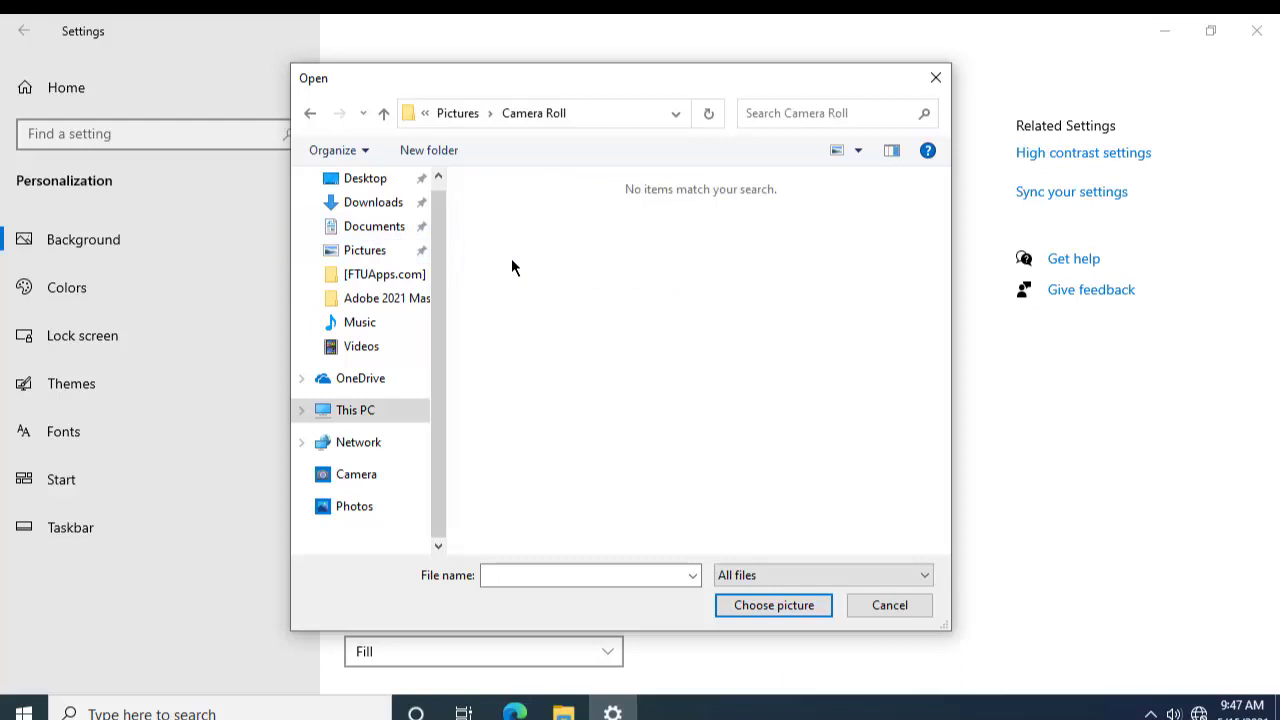
pyautogui.click(383, 249)
pyautogui.click(378, 204)
pyautogui.click(375, 229)
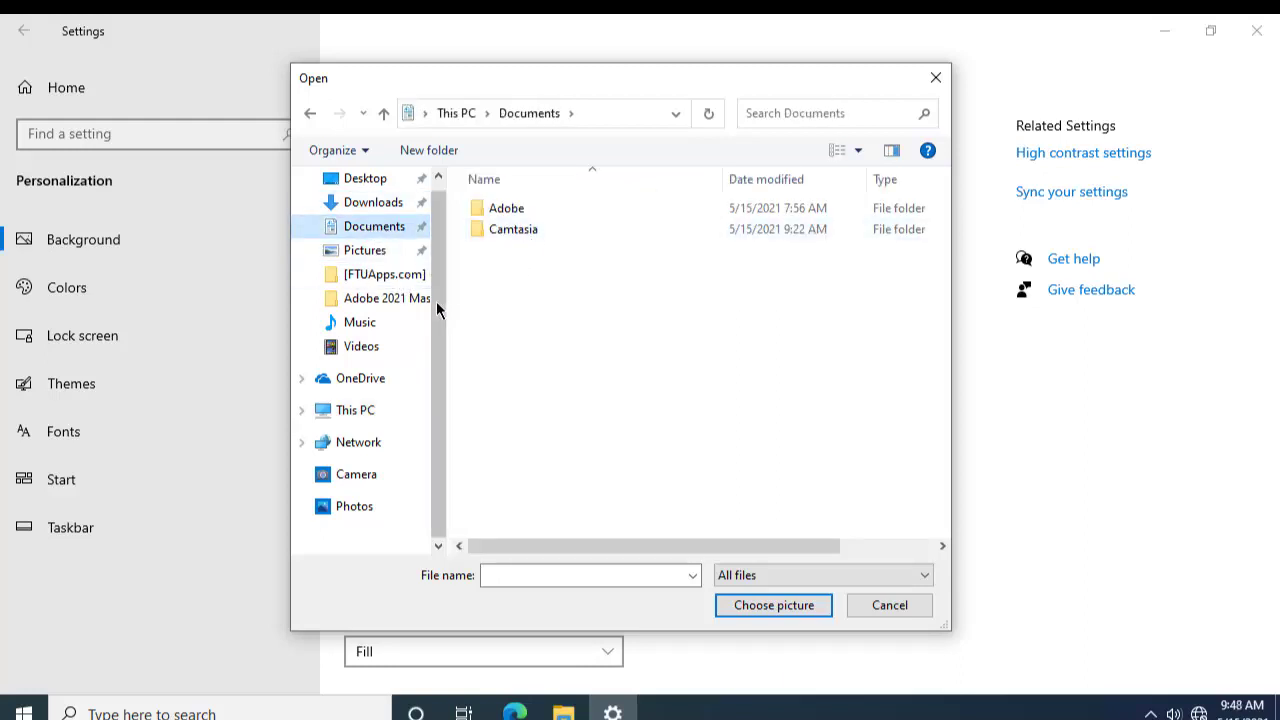
pyautogui.click(396, 250)
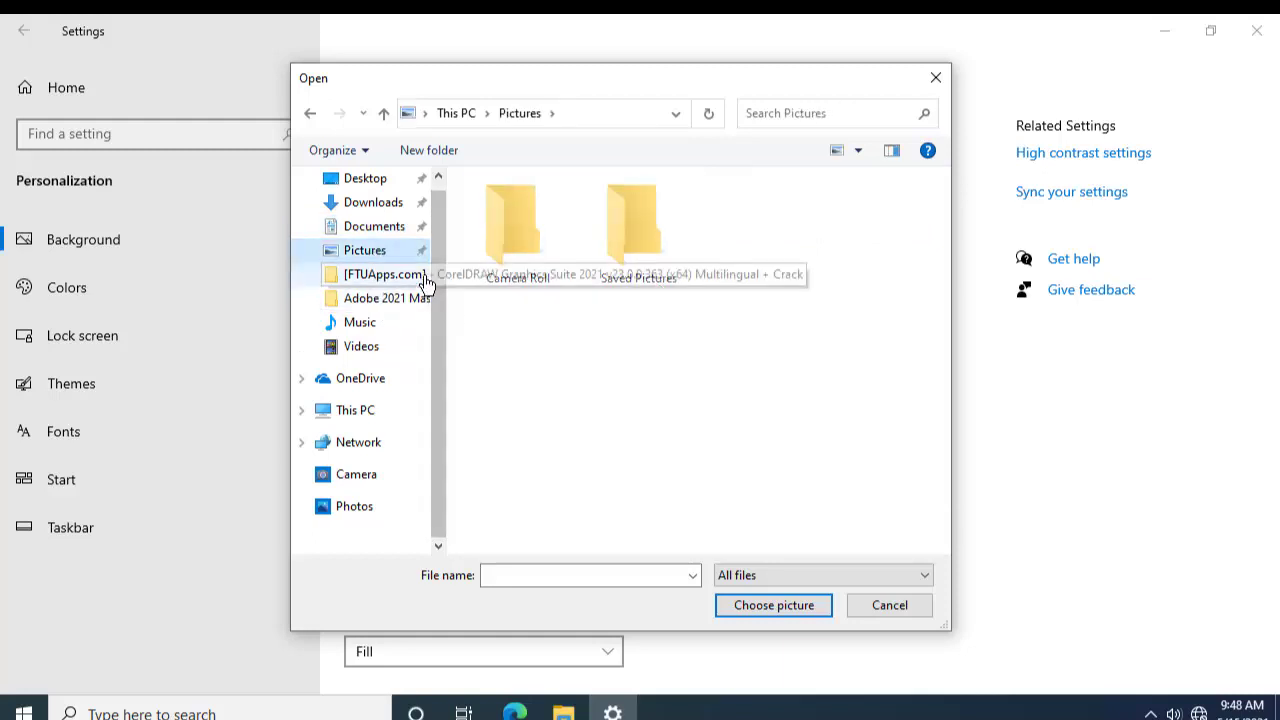
pyautogui.click(637, 258)
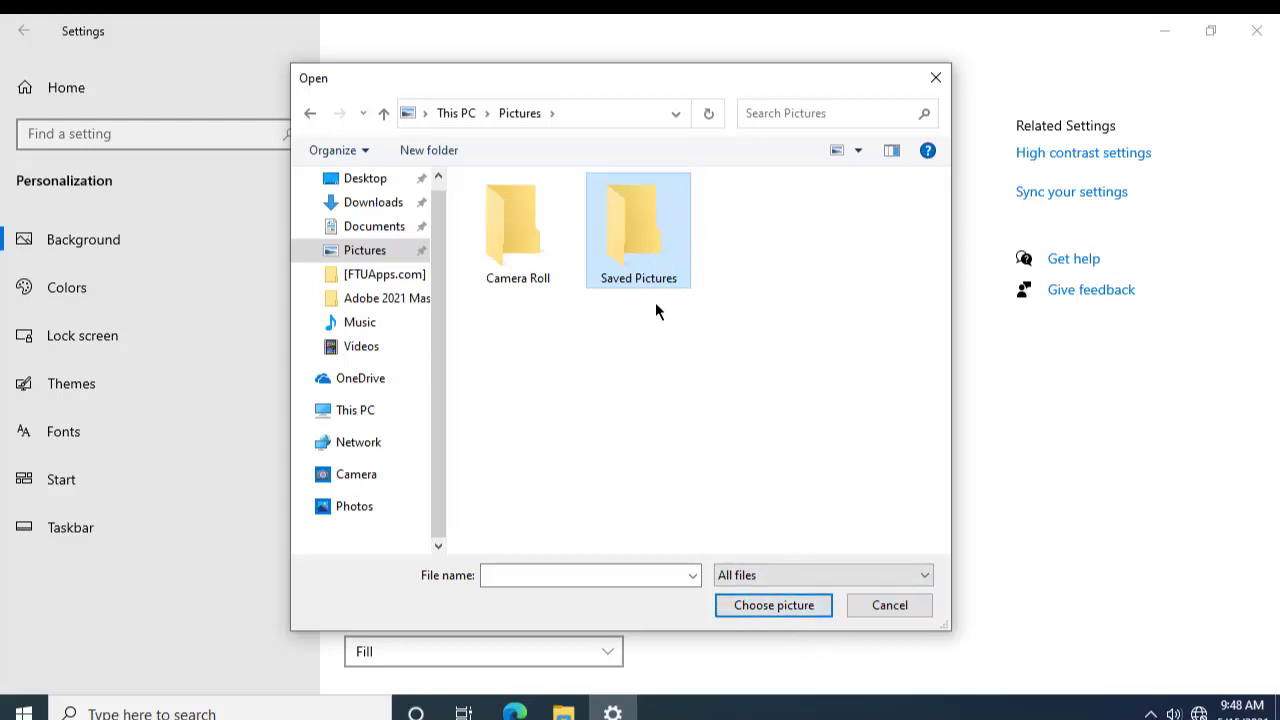
pyautogui.click(929, 80)
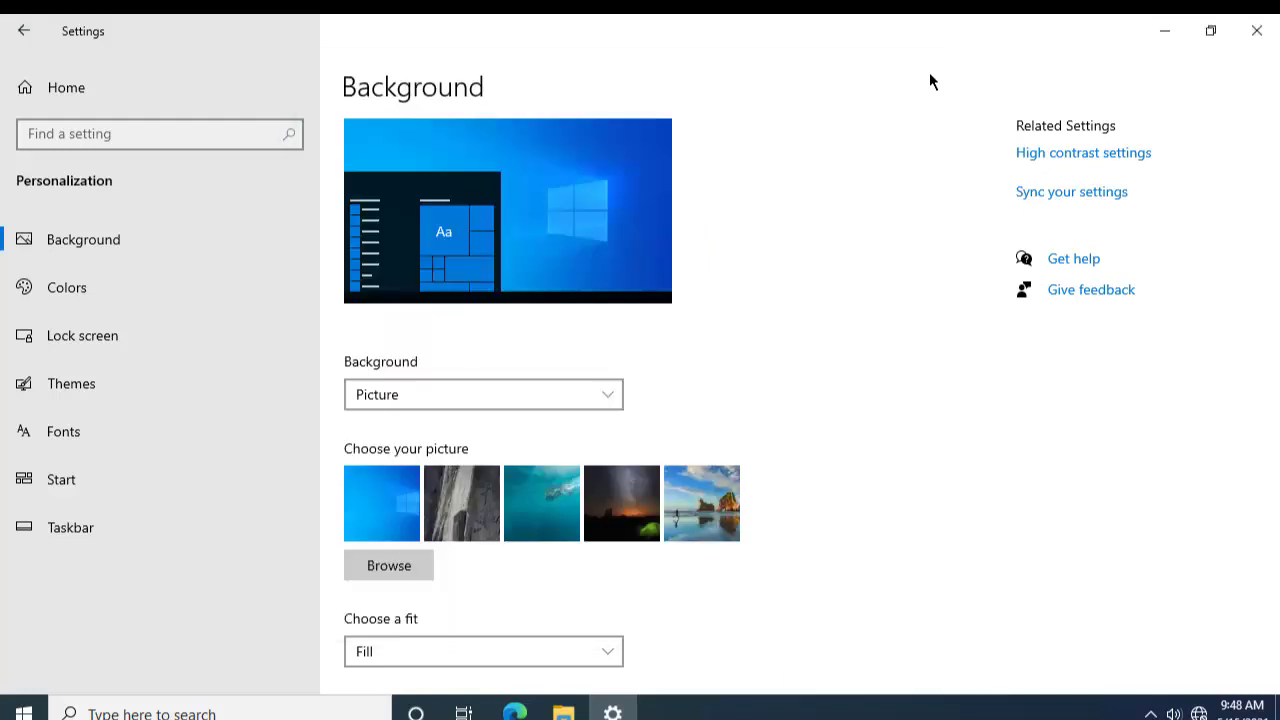
pyautogui.scroll(-1, 541, 484)
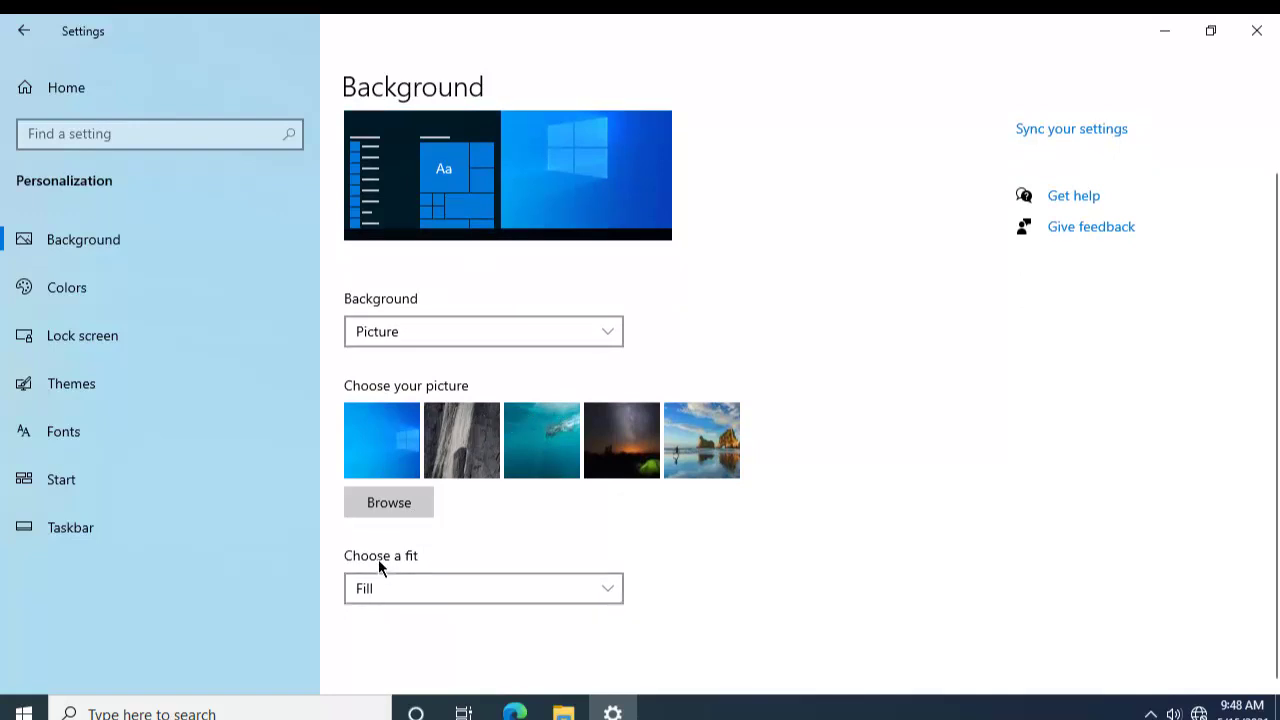
pyautogui.click(471, 593)
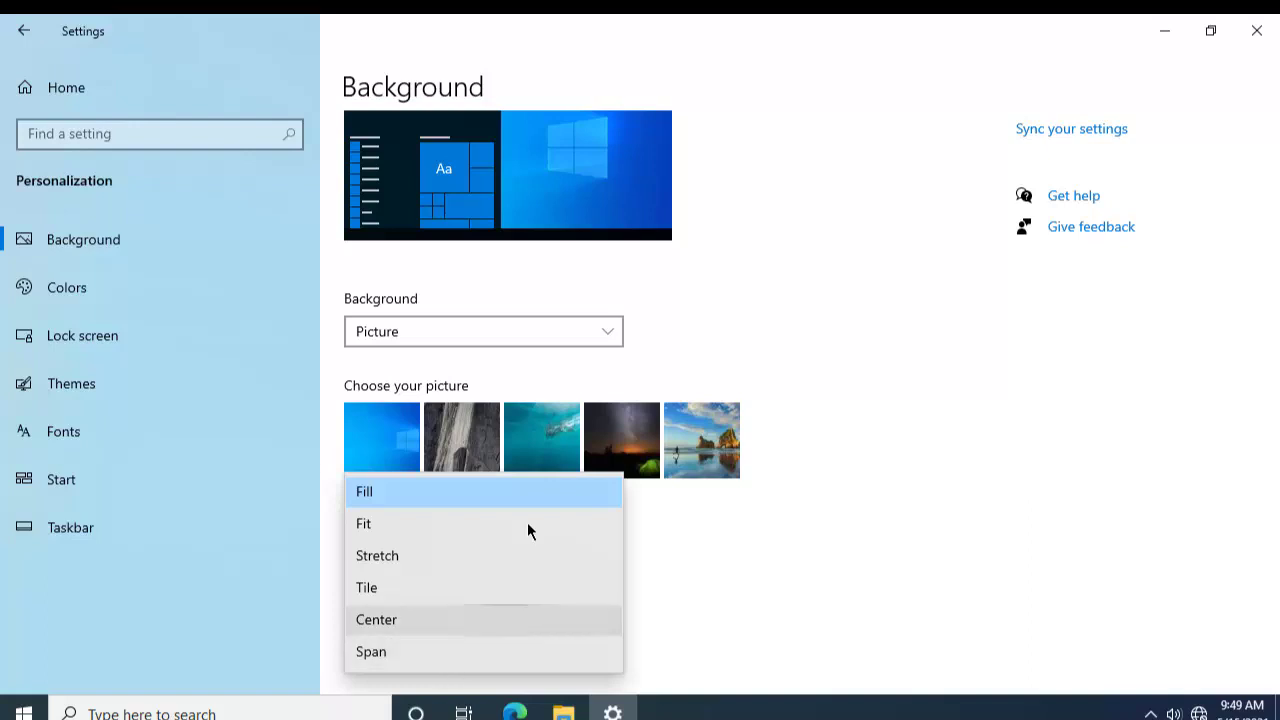
pyautogui.click(745, 539)
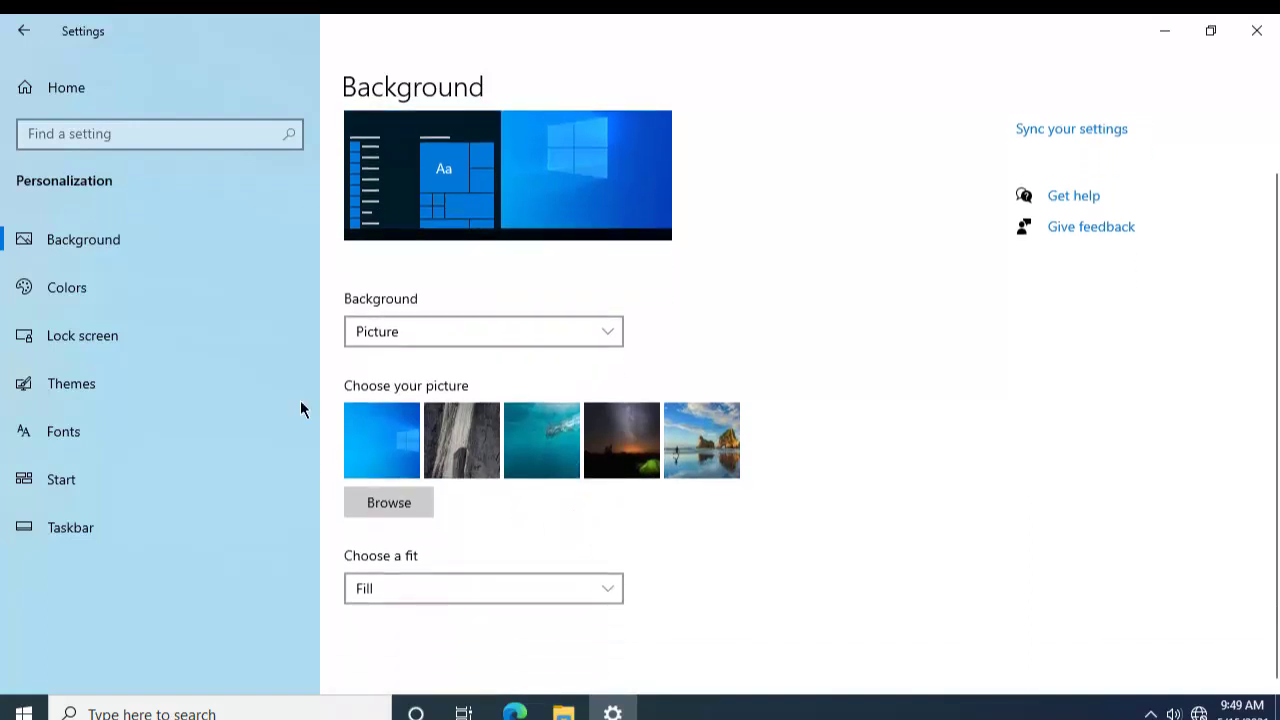
# Step: Open the Colors page and keep the colour scheme on Custom
pyautogui.click(62, 288)
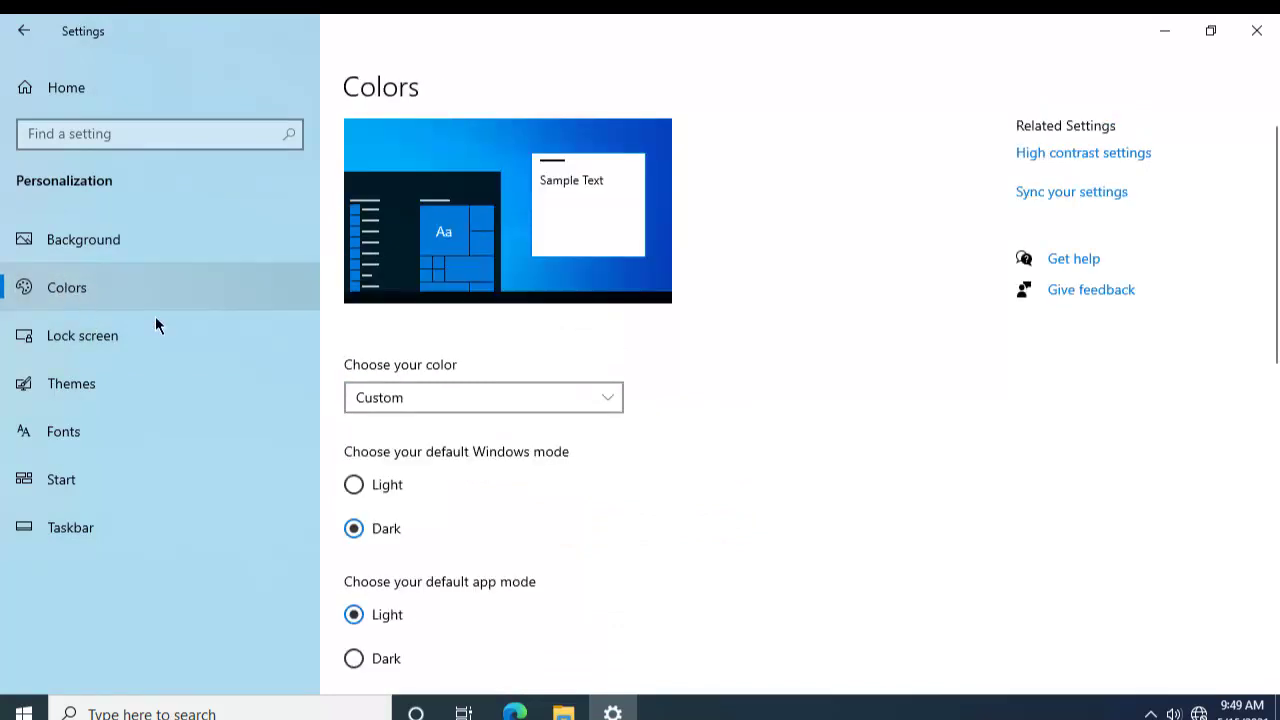
pyautogui.scroll(-3, 466, 348)
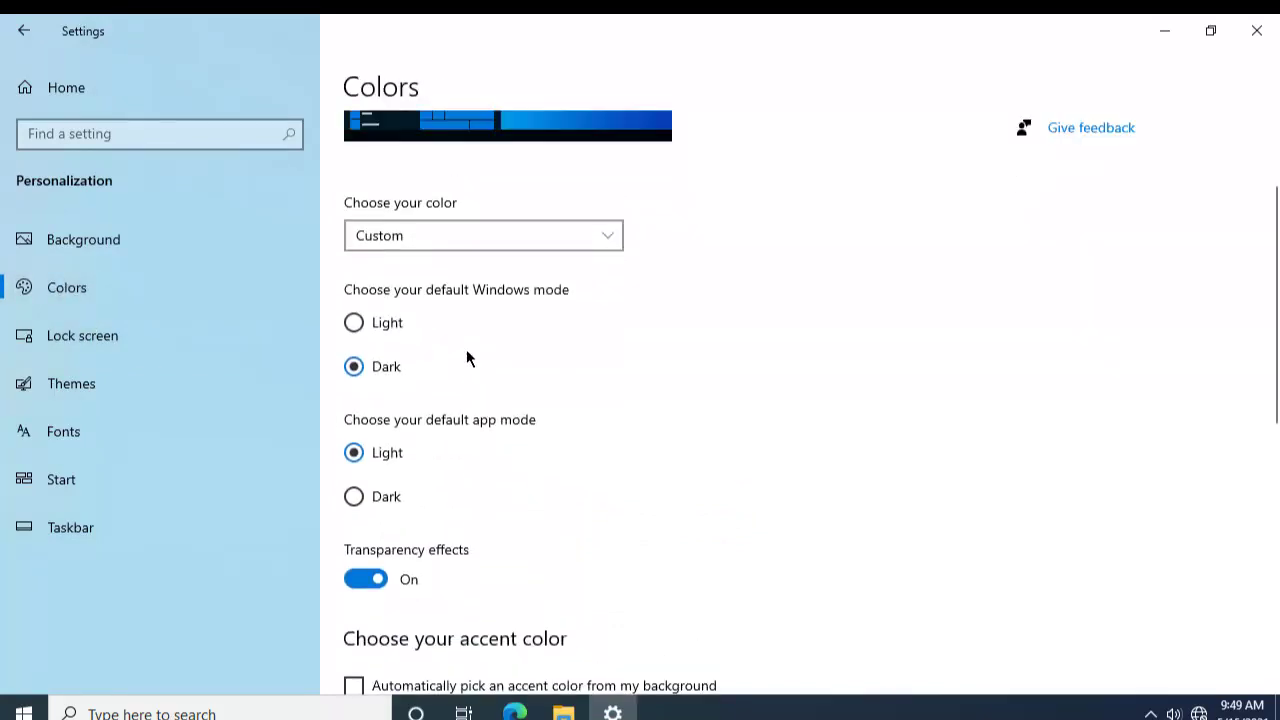
pyautogui.scroll(3, 466, 349)
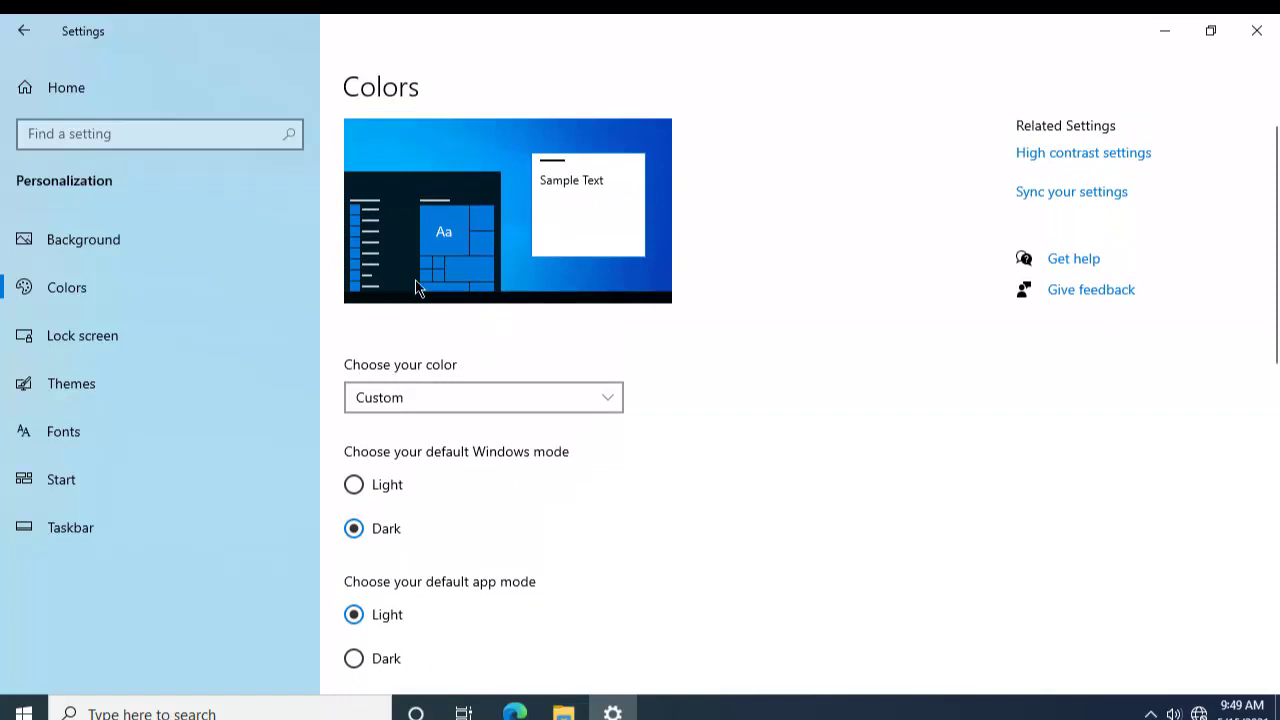
pyautogui.click(543, 392)
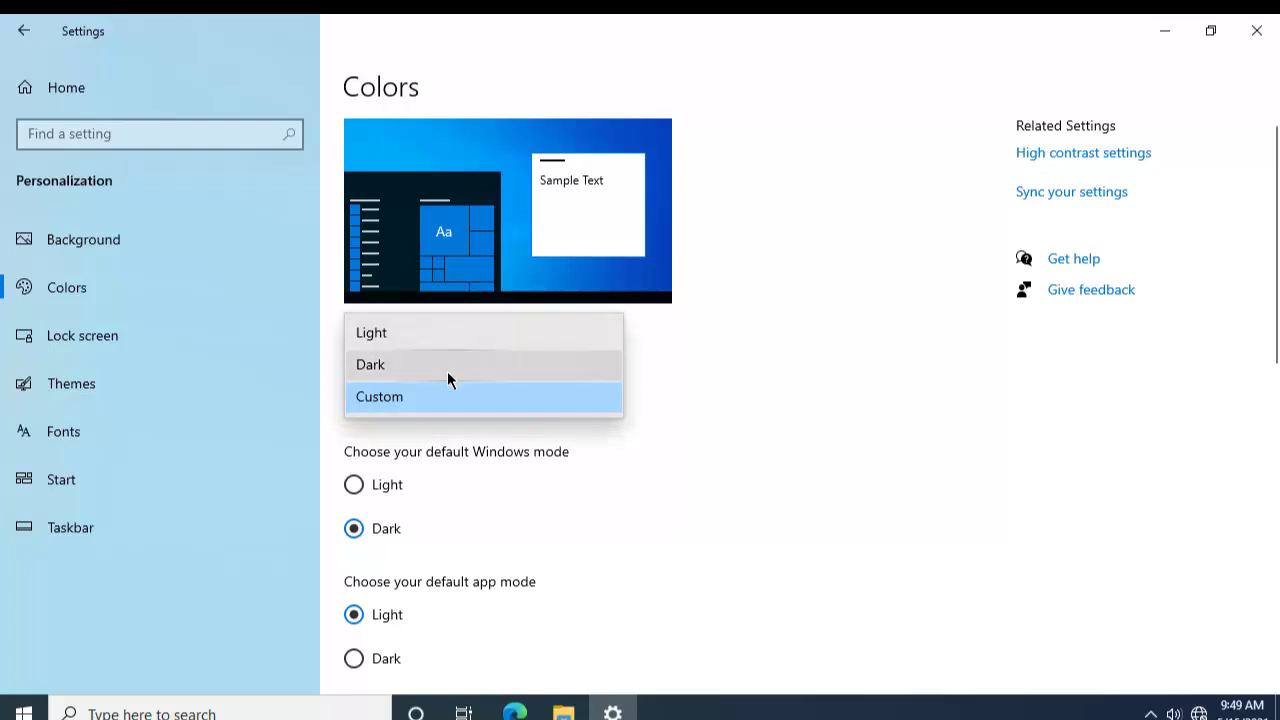
pyautogui.click(450, 396)
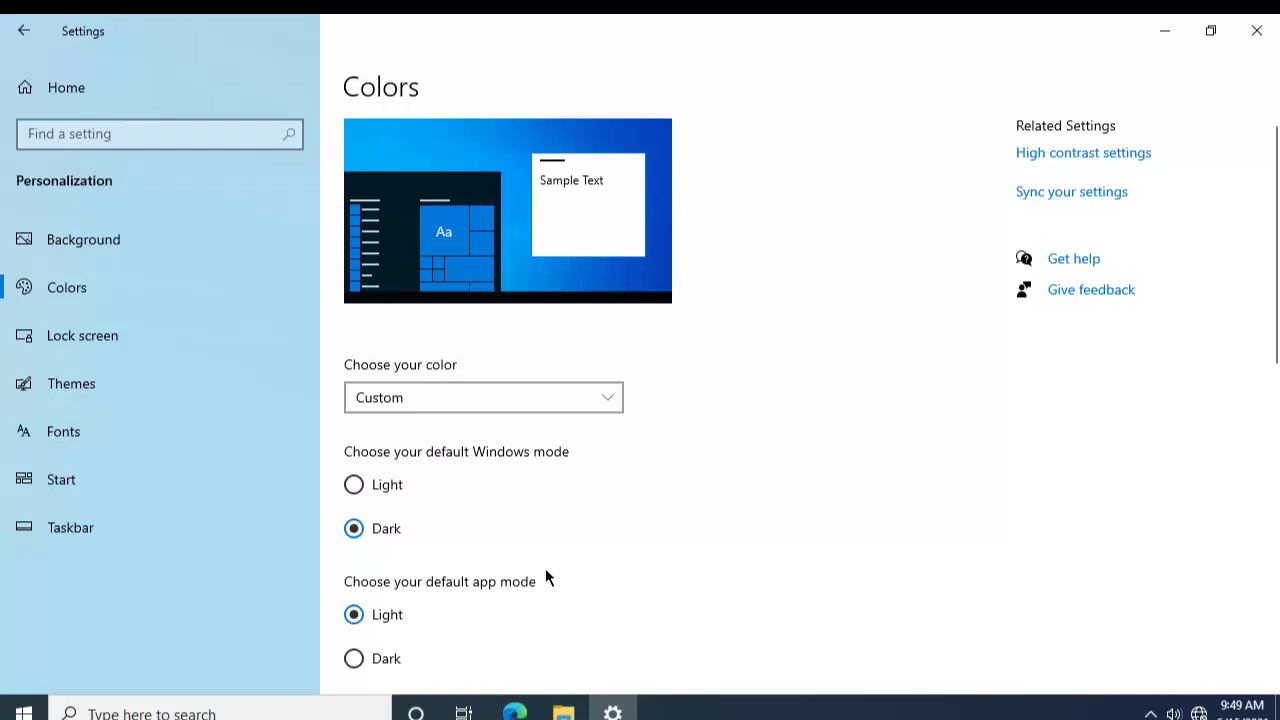
# Step: Preview Light Windows mode in the Start menu, then set Windows mode back to Dark
pyautogui.click(371, 484)
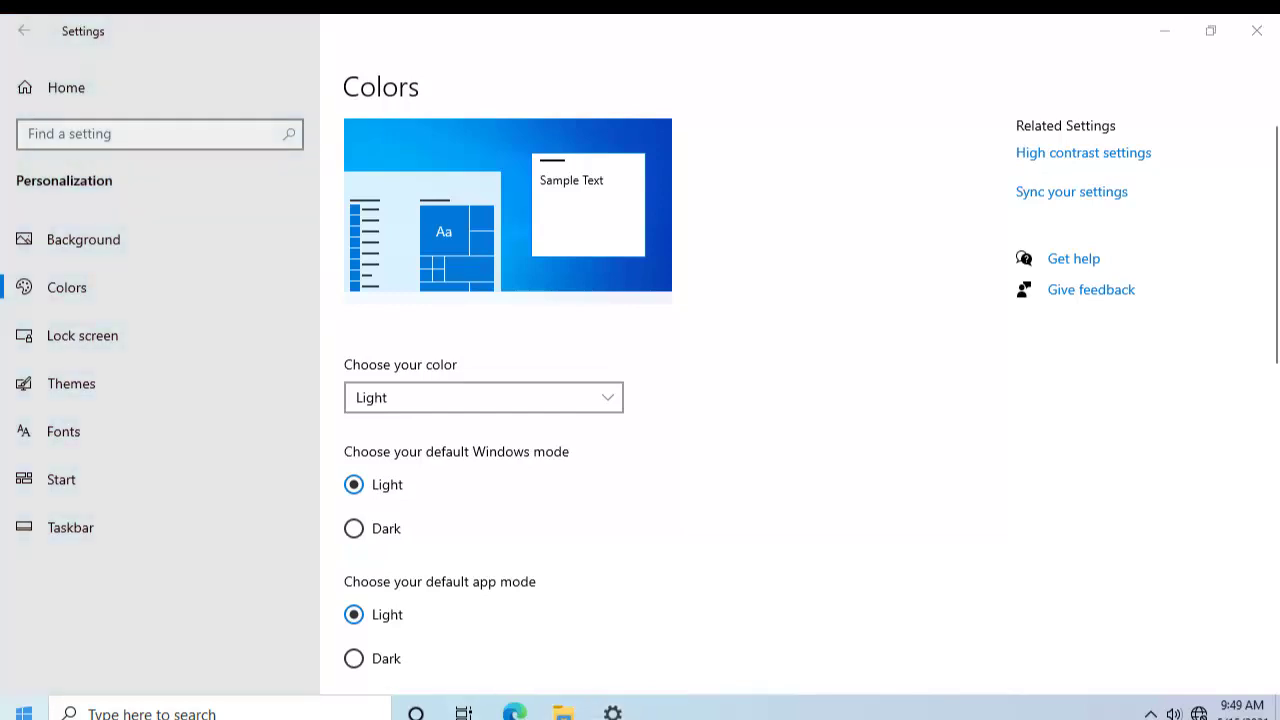
pyautogui.click(24, 712)
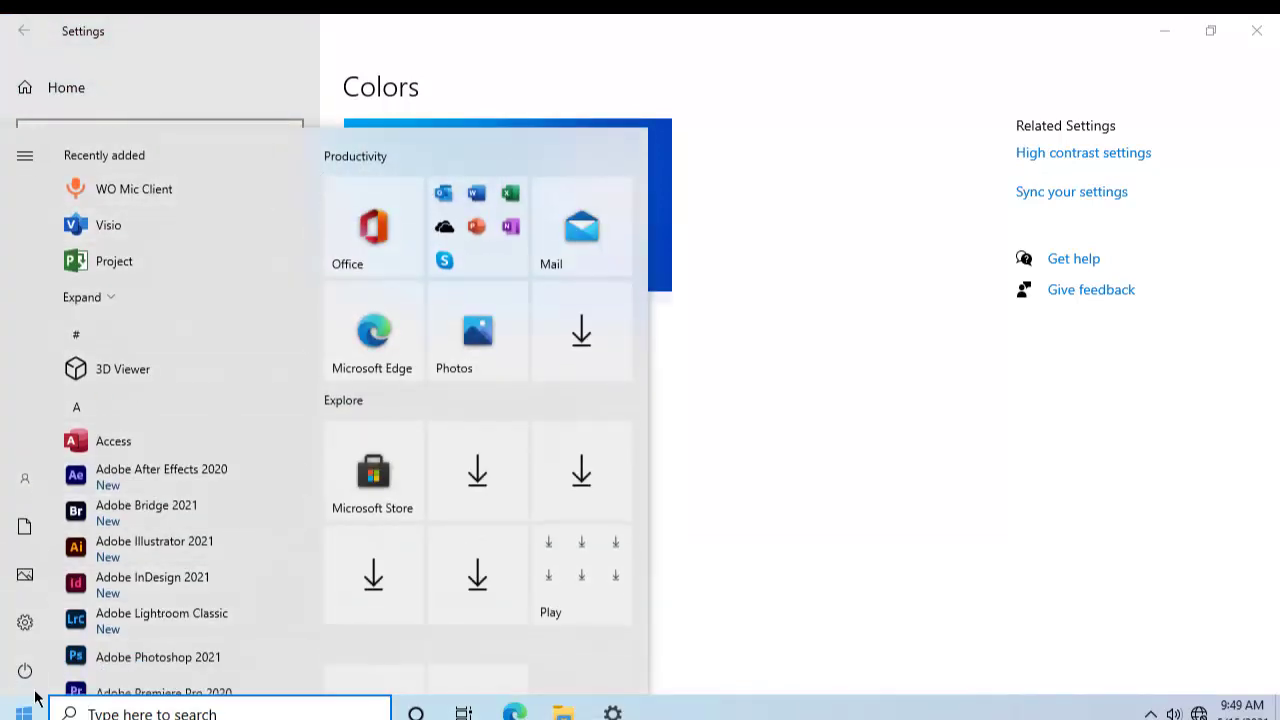
pyautogui.click(727, 345)
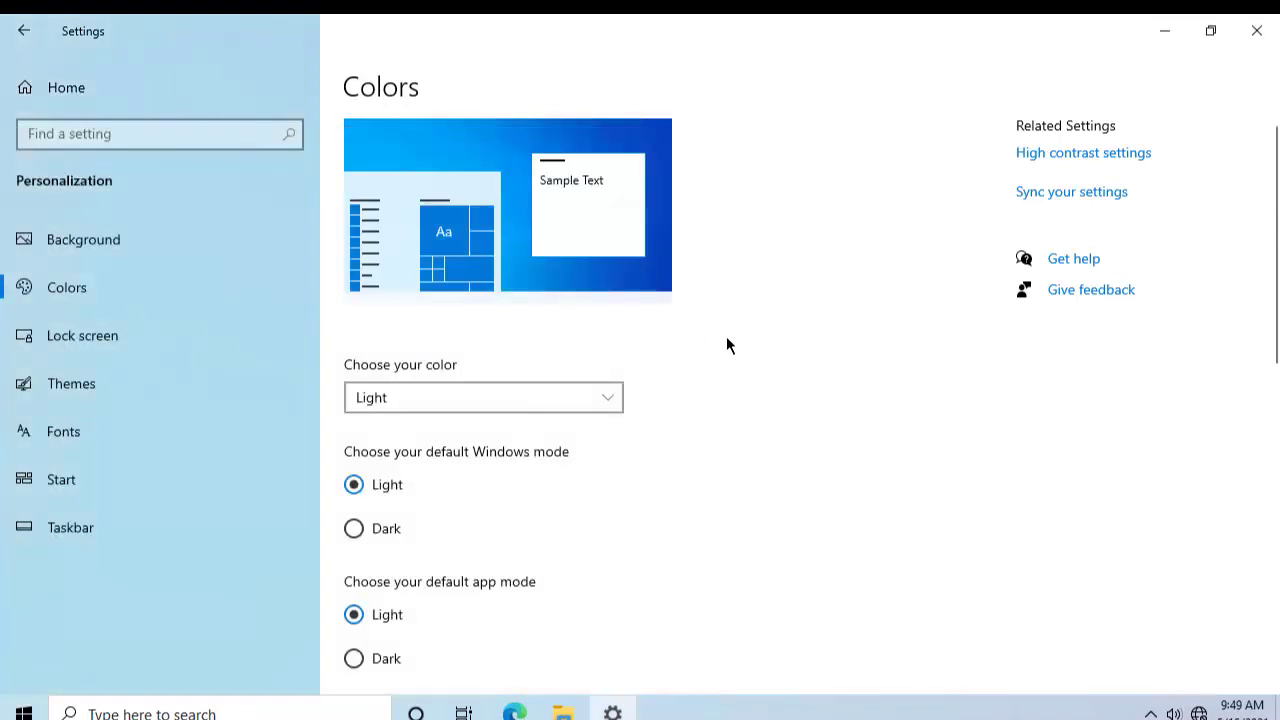
pyautogui.click(522, 394)
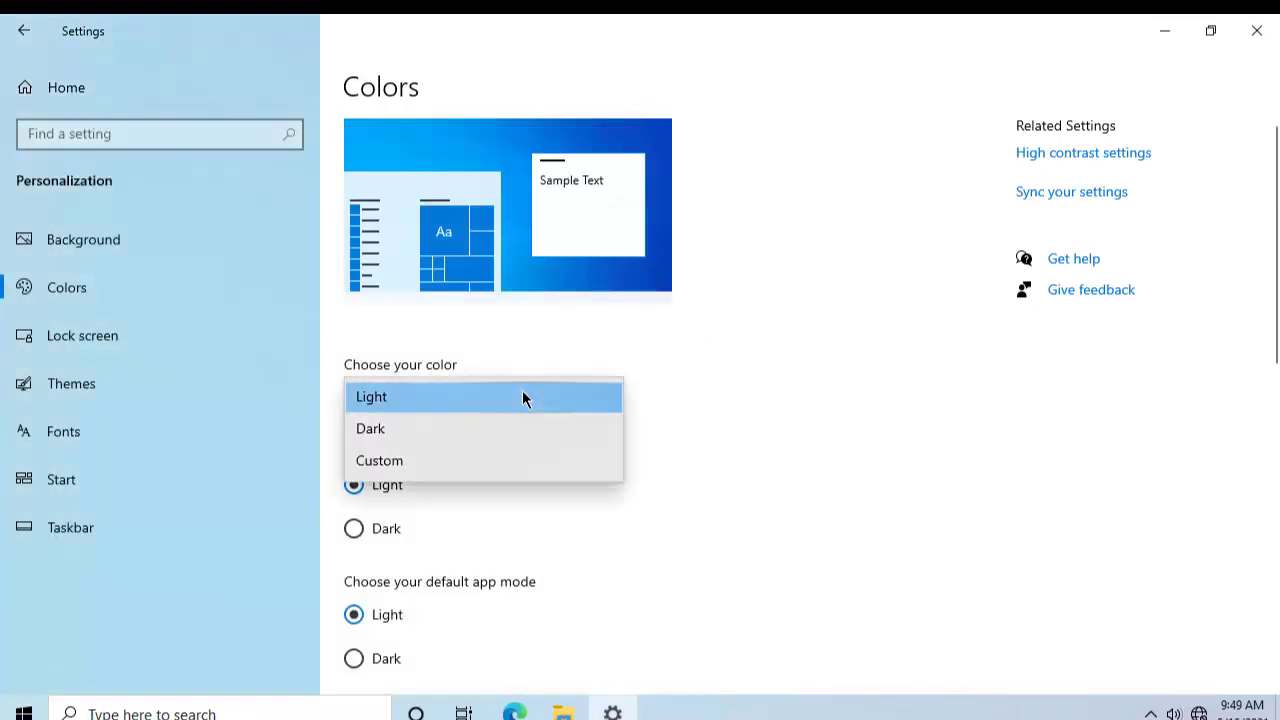
pyautogui.click(522, 397)
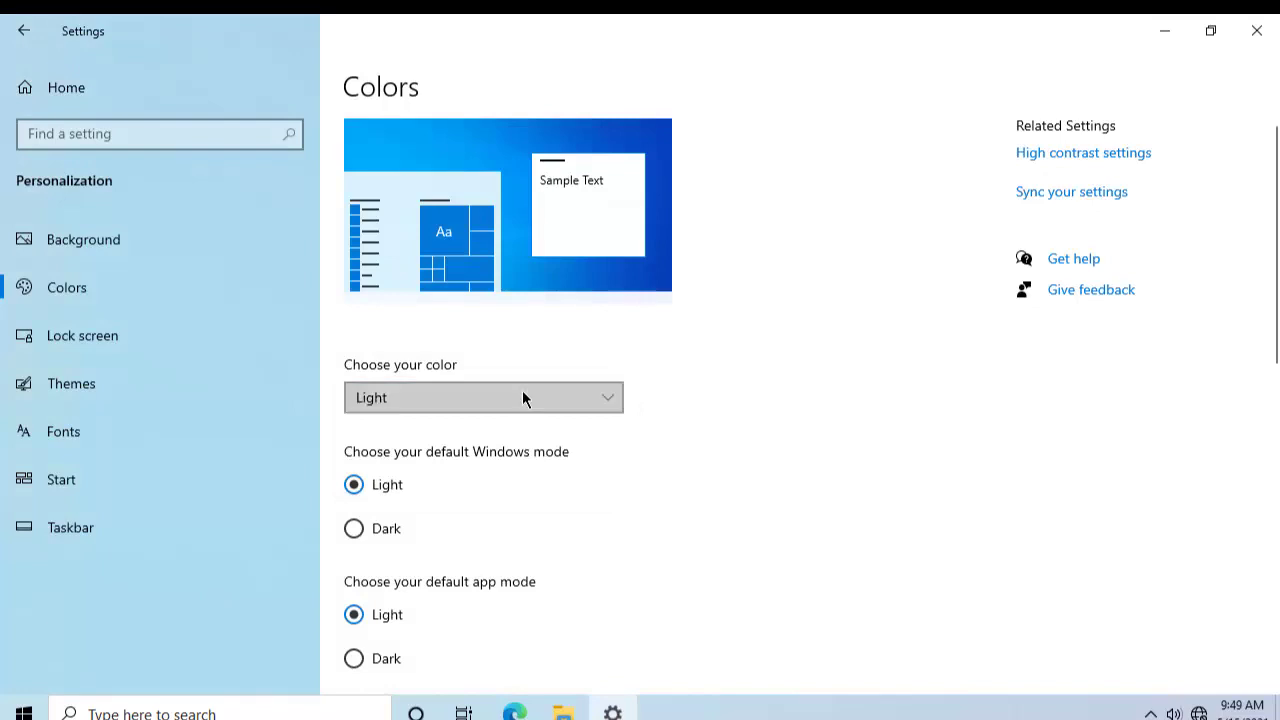
pyautogui.click(389, 531)
pyautogui.scroll(-2, 390, 534)
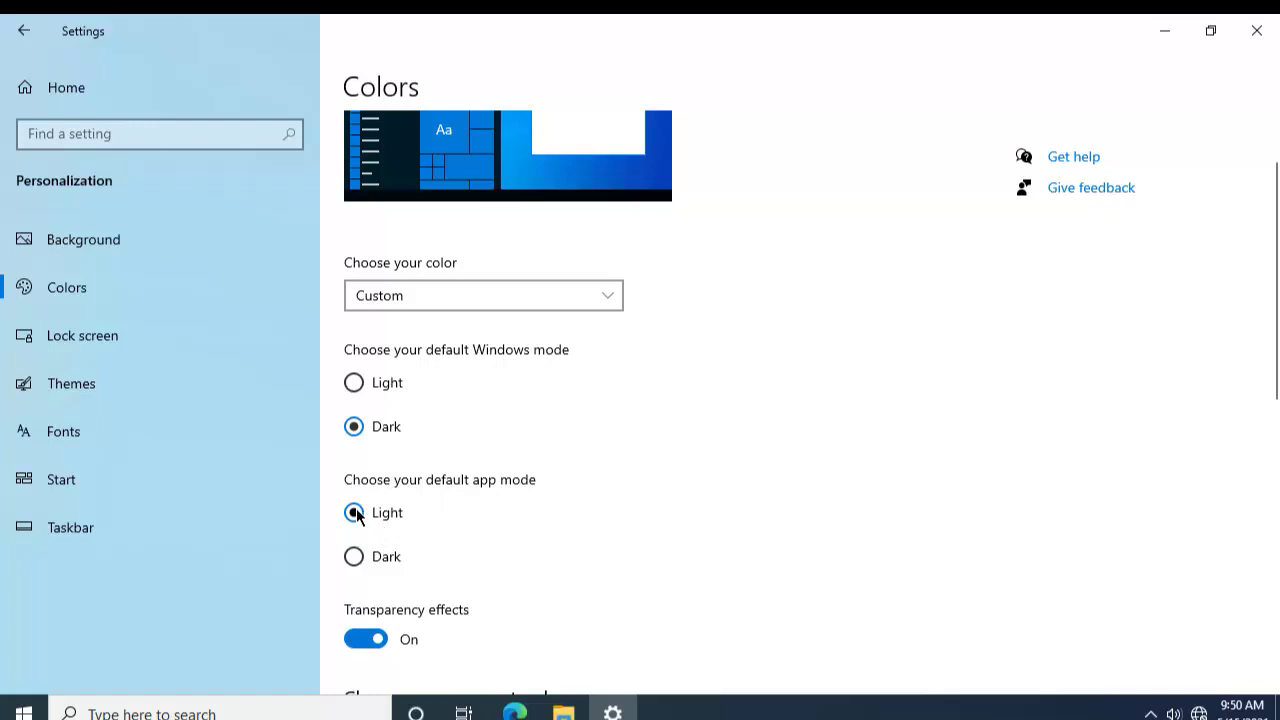
# Step: Try Dark app mode in the Start menu, then return app mode to Light
pyautogui.click(354, 558)
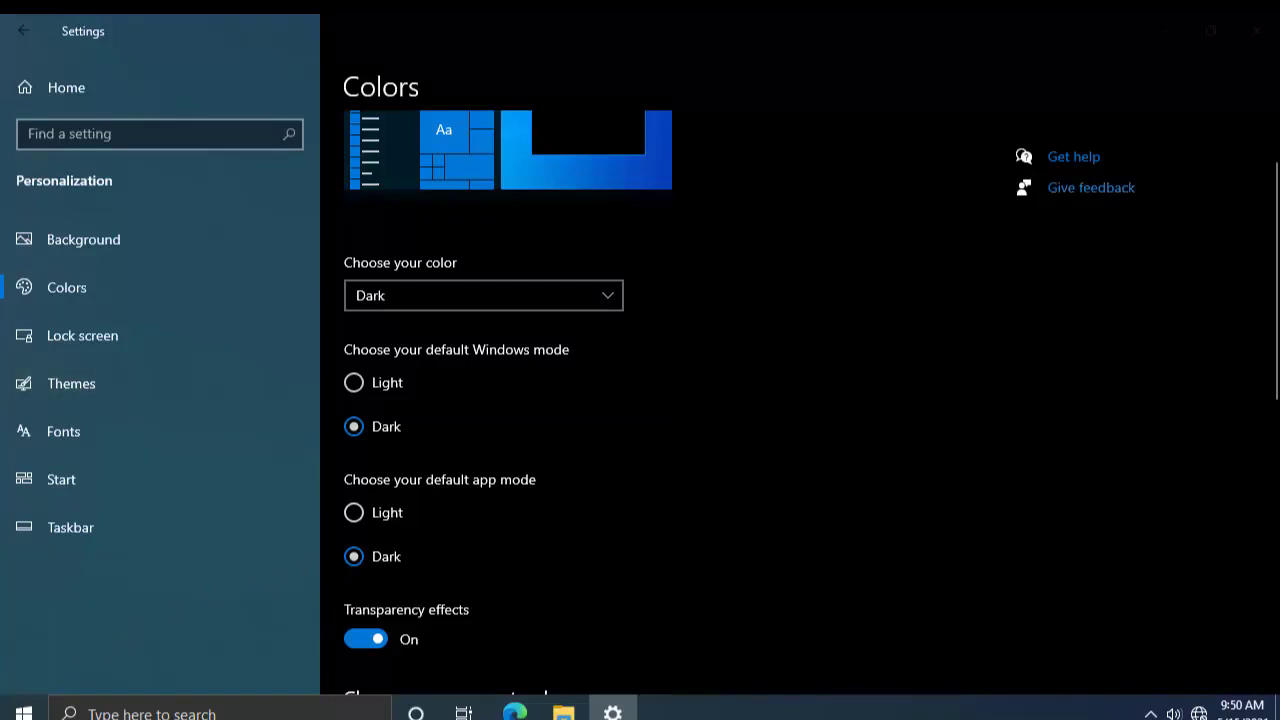
pyautogui.click(24, 712)
pyautogui.click(24, 712)
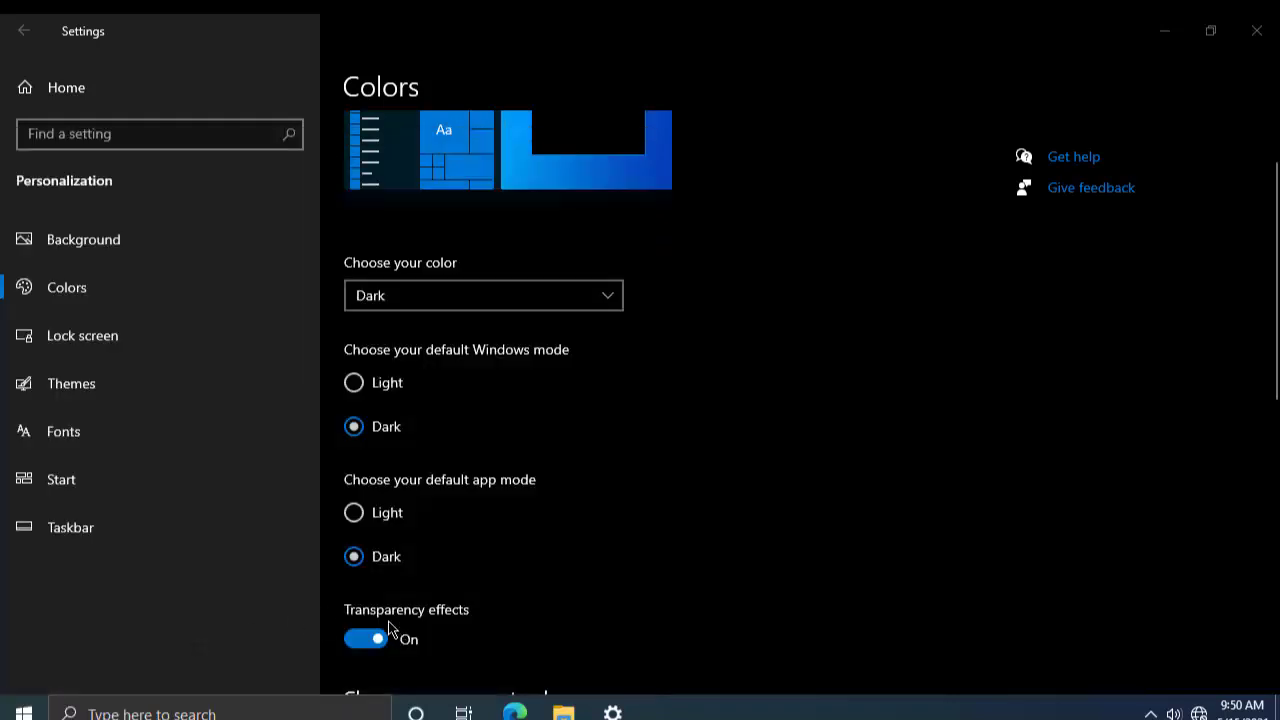
pyautogui.click(372, 515)
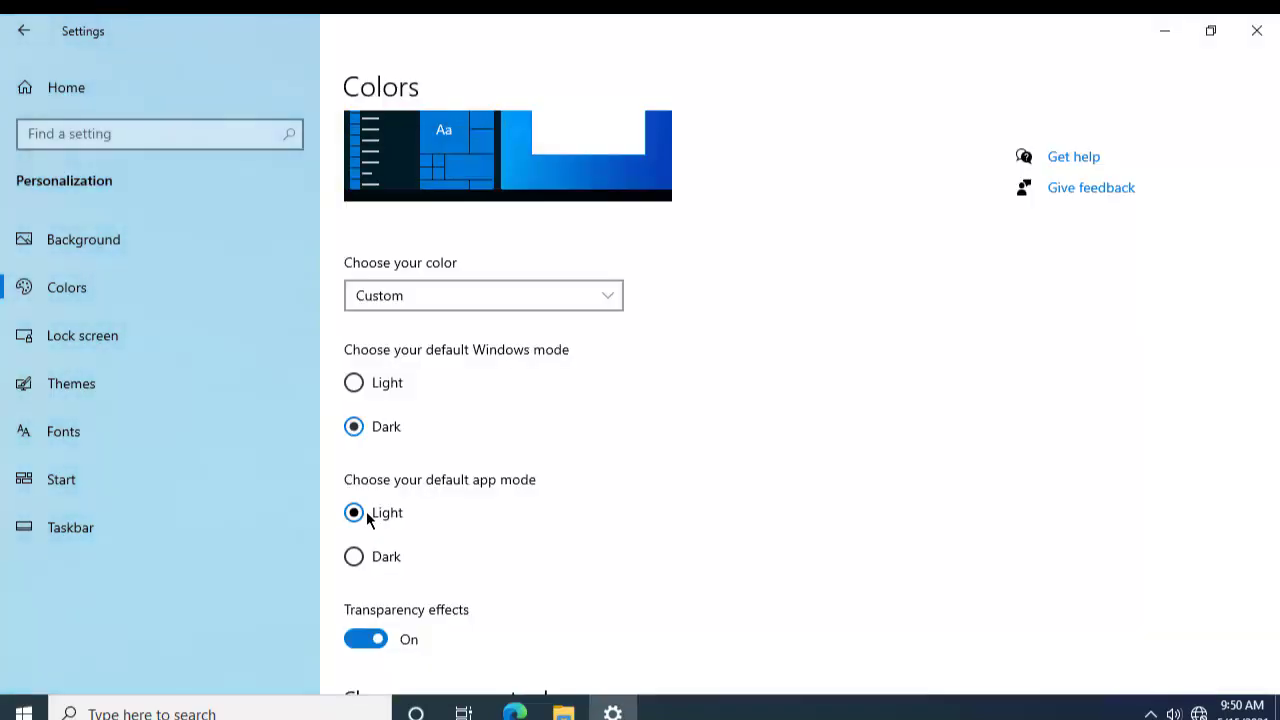
# Step: Toggle Transparency effects several times, leaving them On
pyautogui.scroll(-1, 413, 555)
pyautogui.scroll(-2, 415, 563)
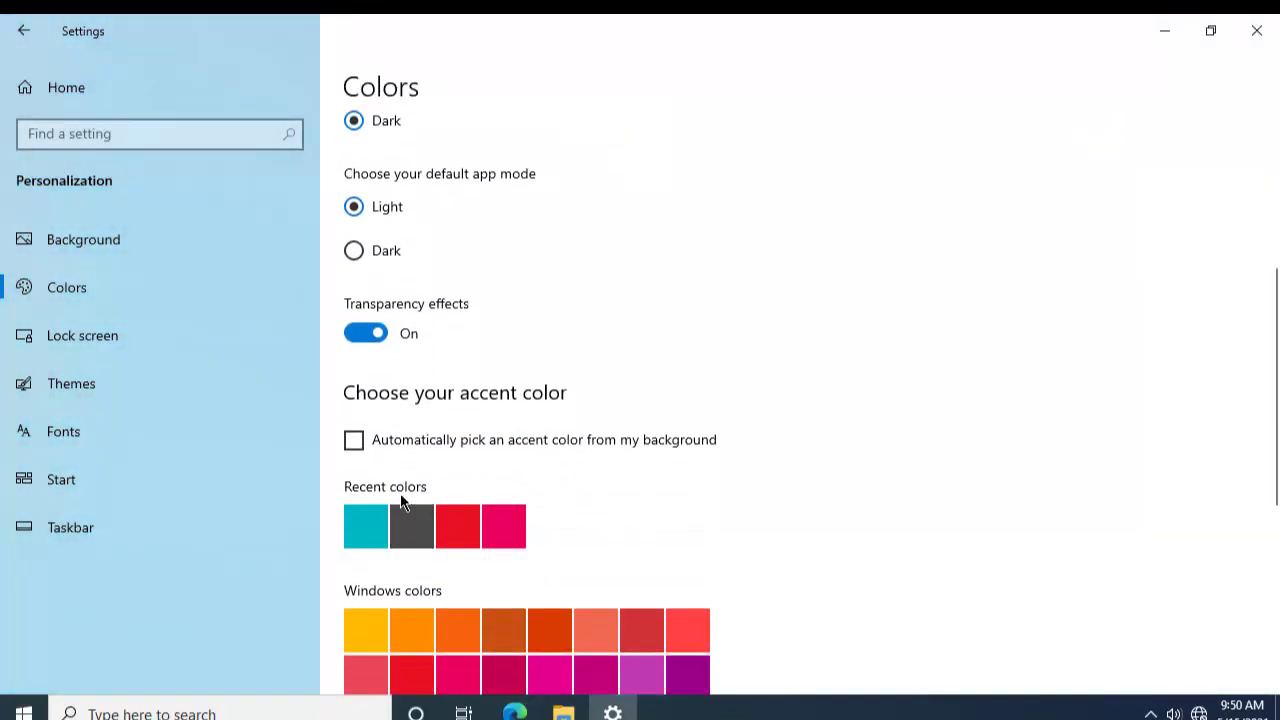
pyautogui.click(358, 338)
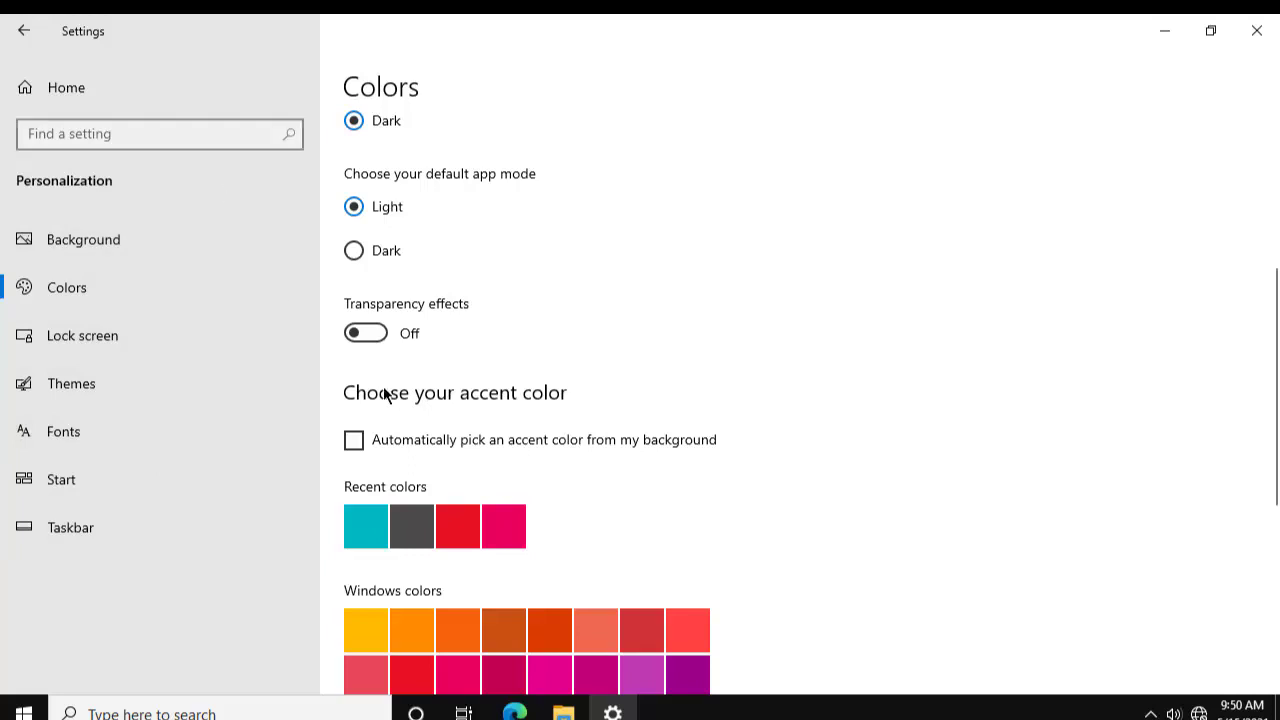
pyautogui.click(383, 337)
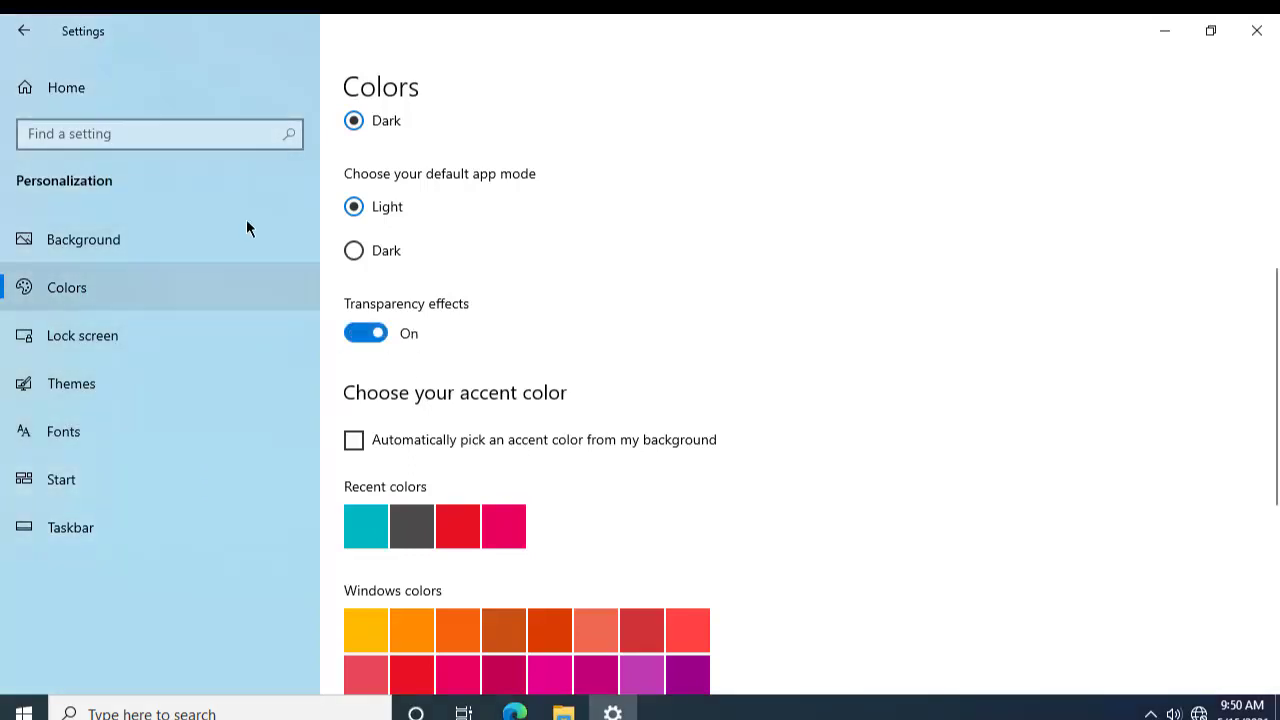
pyautogui.click(368, 338)
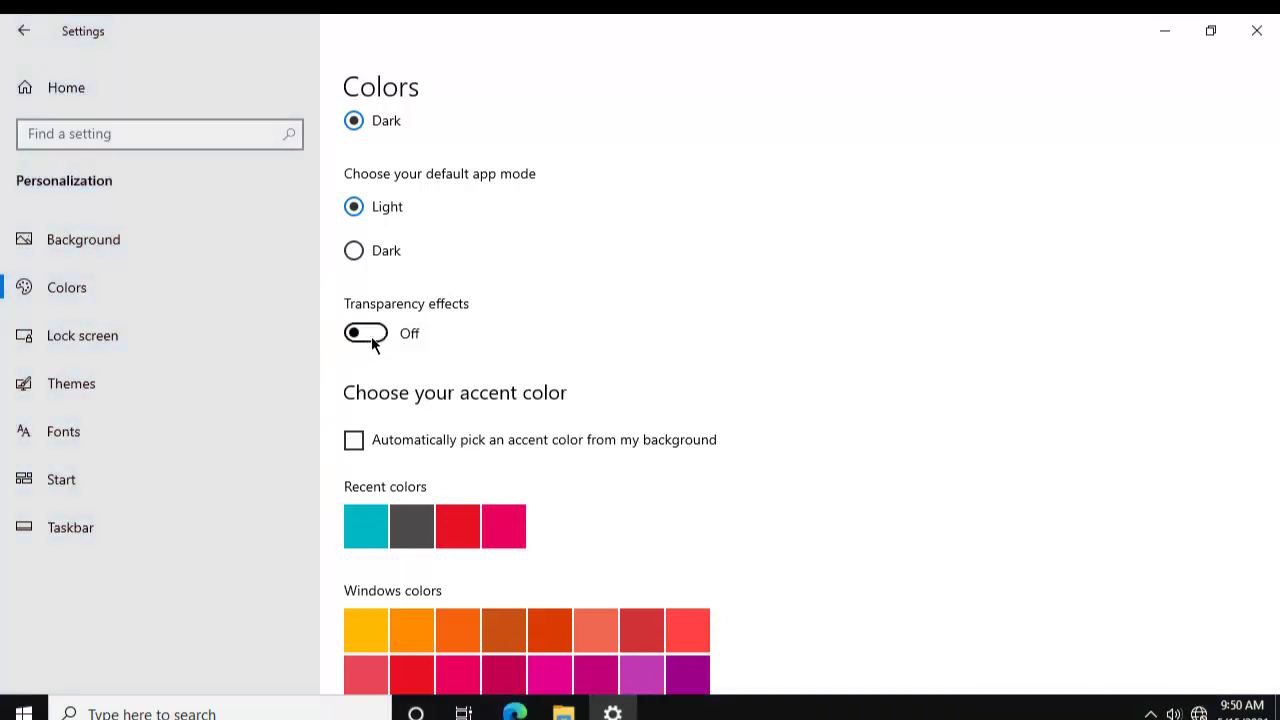
pyautogui.click(372, 338)
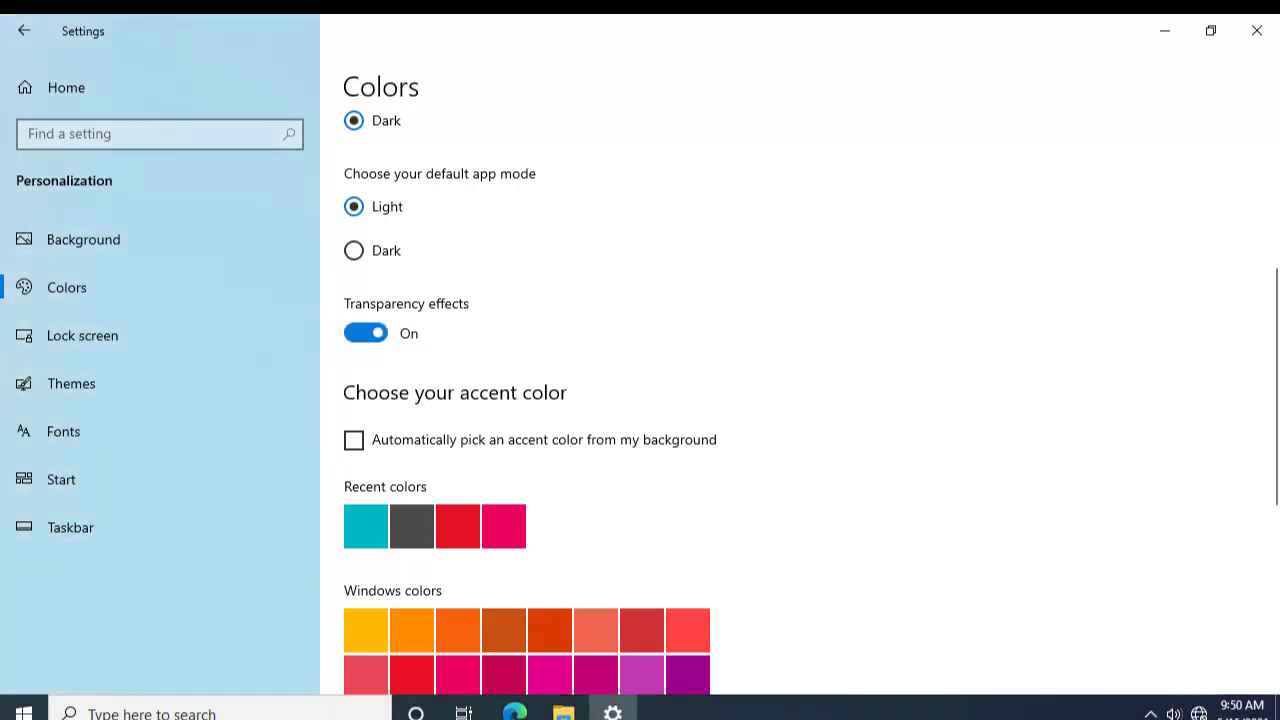
pyautogui.click(380, 332)
pyautogui.click(381, 334)
# Step: Turn on automatically picking the accent color from the background
pyautogui.scroll(-3, 570, 471)
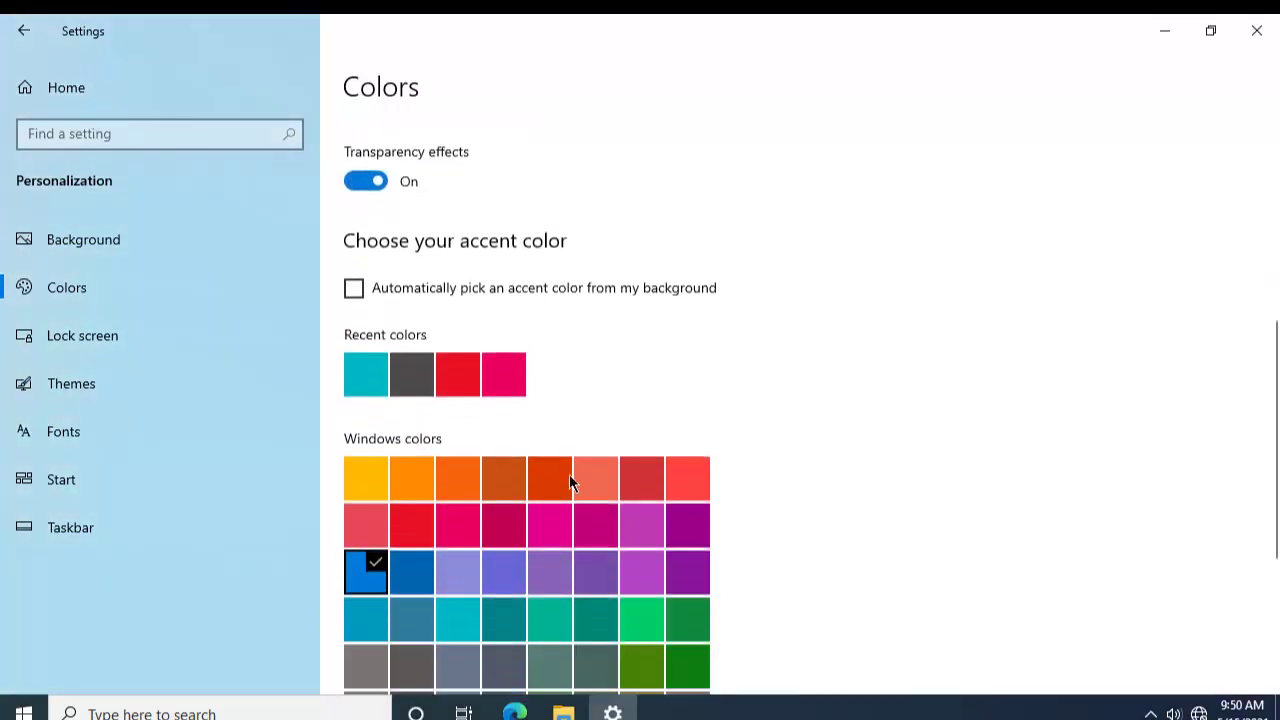
pyautogui.click(358, 233)
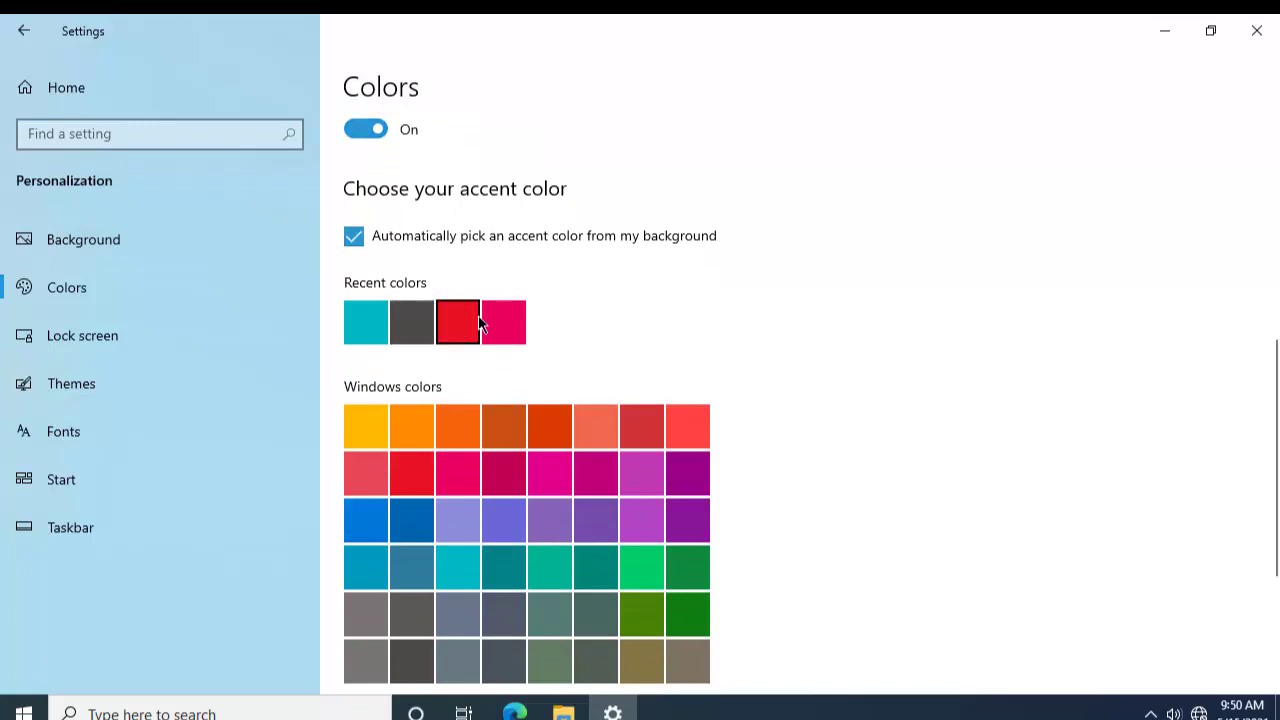
pyautogui.click(24, 710)
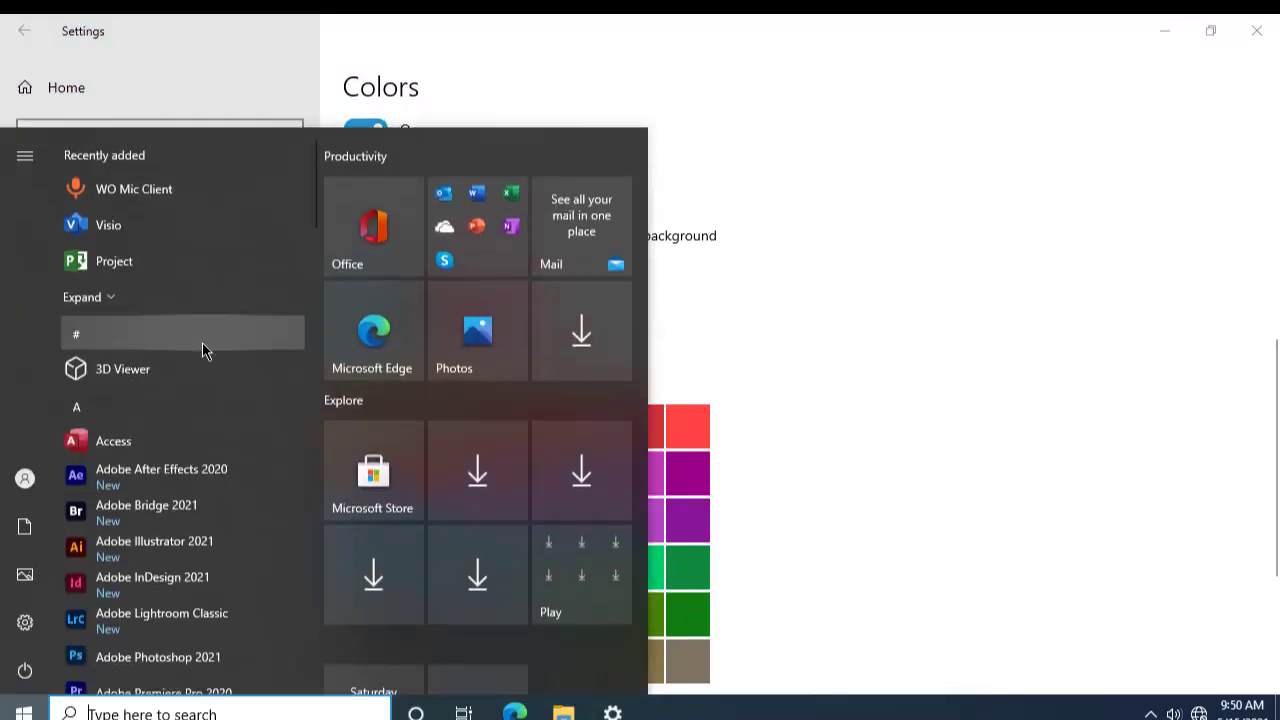
pyautogui.click(24, 713)
# Step: Make the dark gray recent color the accent color, then go to Lock screen settings
pyautogui.scroll(-3, 637, 477)
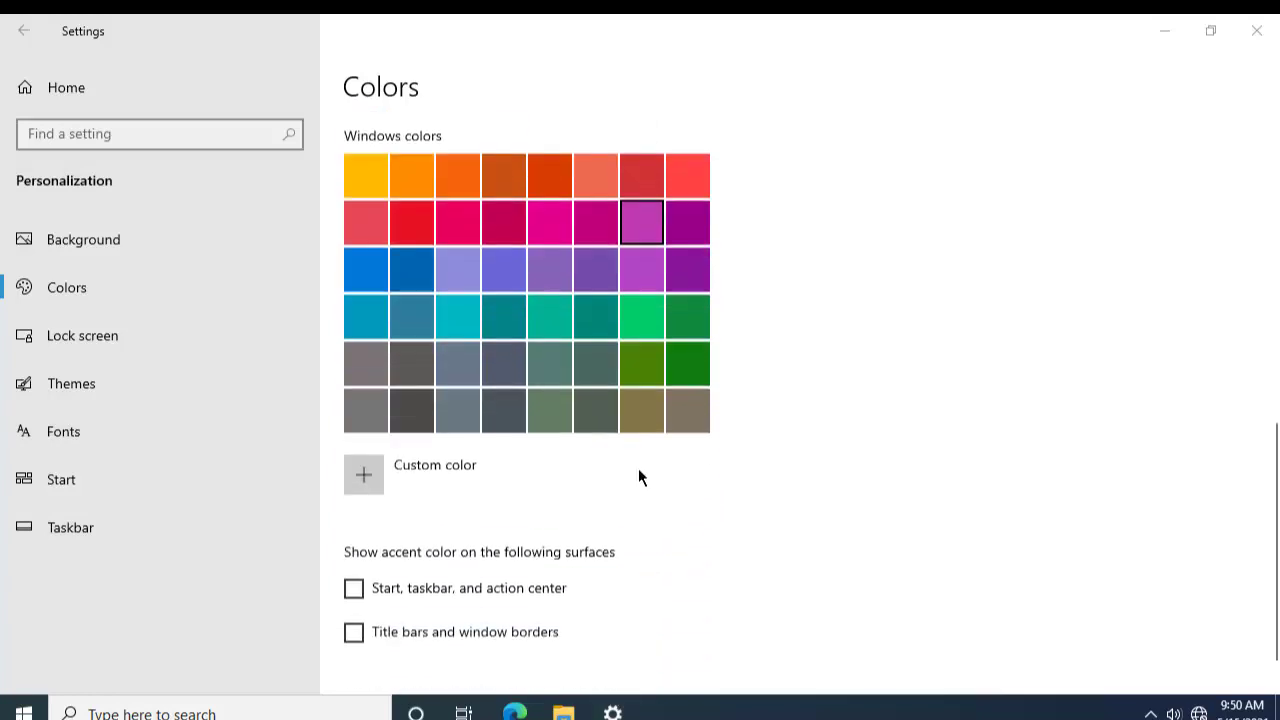
pyautogui.scroll(7, 634, 480)
pyautogui.scroll(-3, 382, 547)
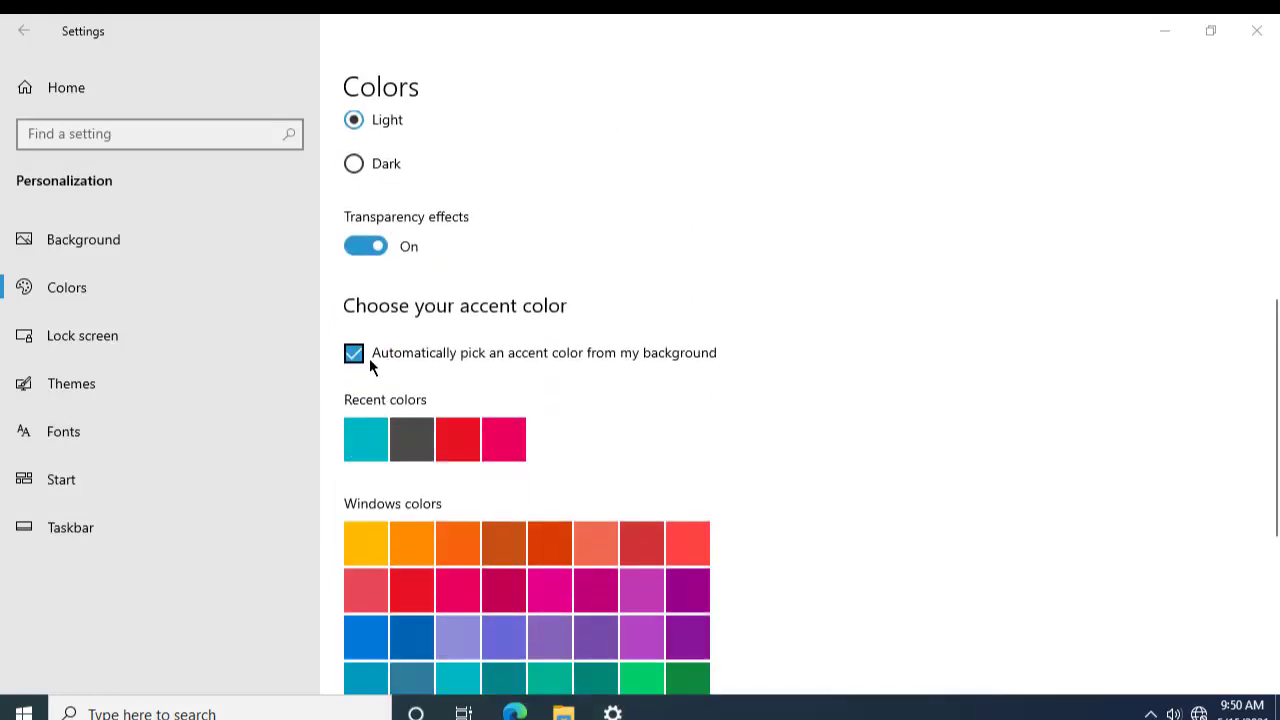
pyautogui.click(367, 360)
pyautogui.scroll(-2, 414, 400)
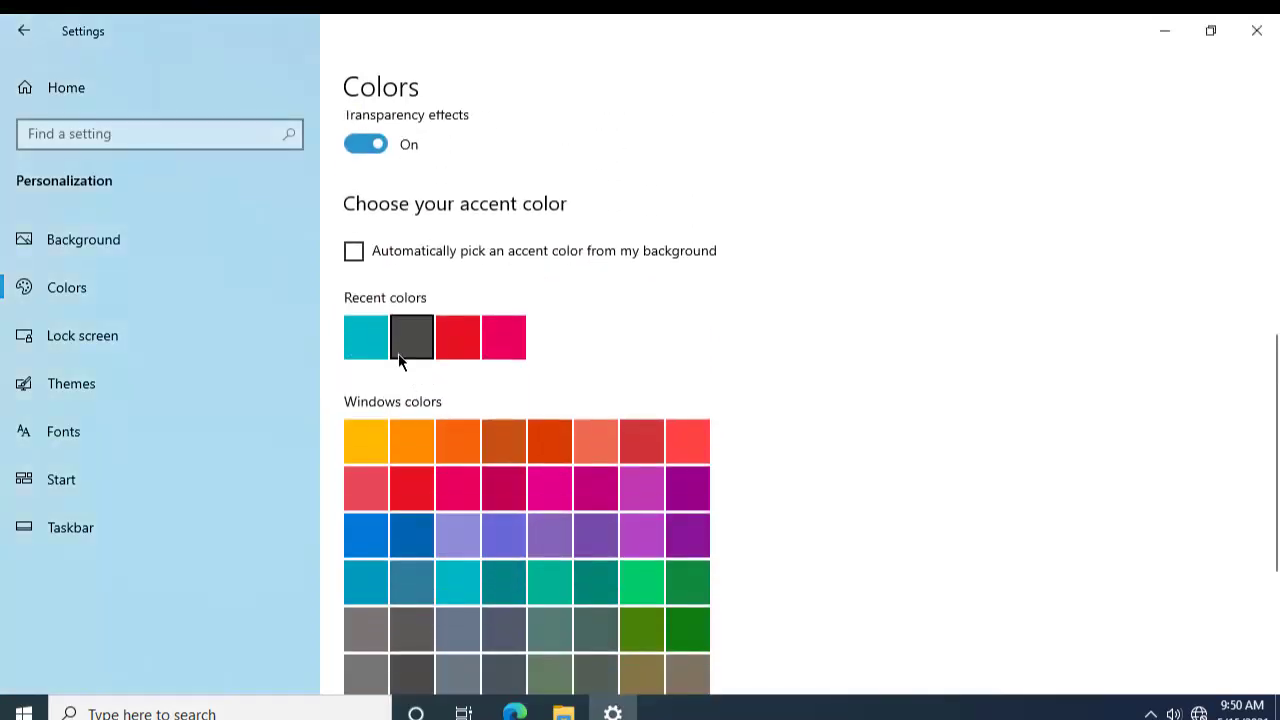
pyautogui.click(111, 331)
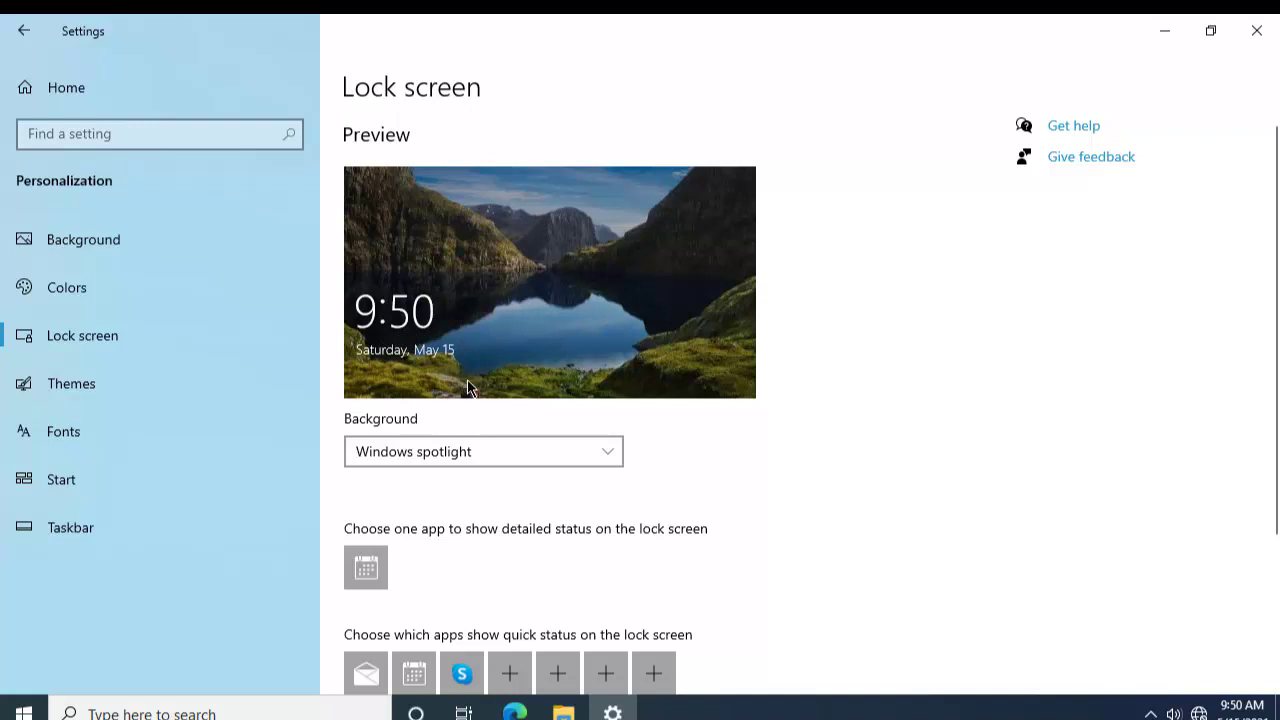
# Step: Set the lock screen background to Picture and choose the blue ice cave image
pyautogui.scroll(-1, 433, 225)
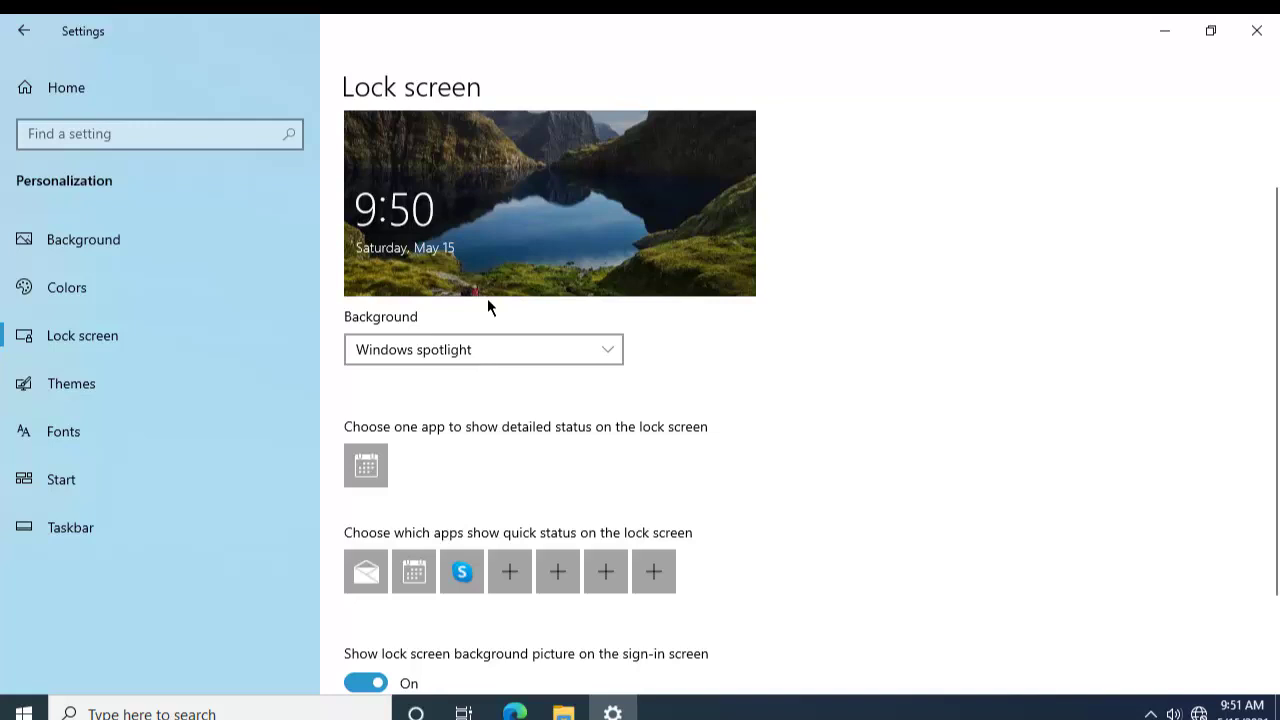
pyautogui.scroll(1, 489, 300)
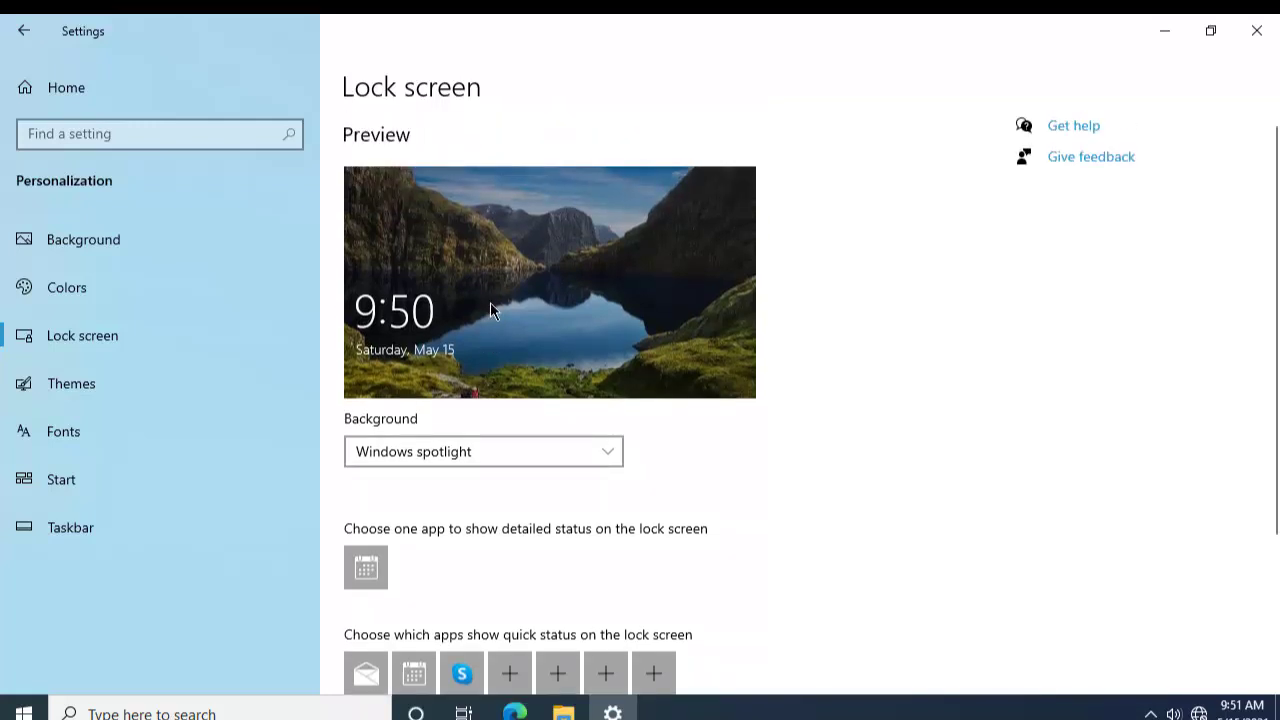
pyautogui.scroll(-2, 493, 311)
pyautogui.scroll(1, 493, 311)
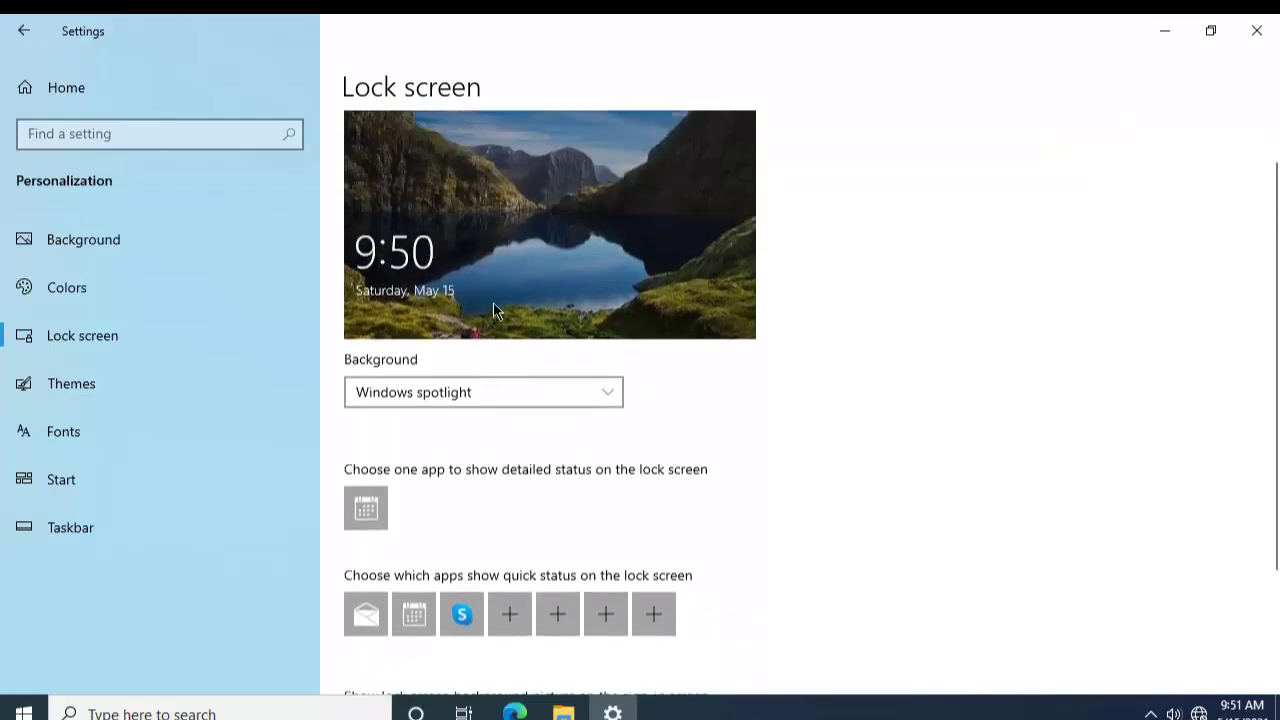
pyautogui.scroll(-1, 493, 311)
pyautogui.scroll(-1, 493, 302)
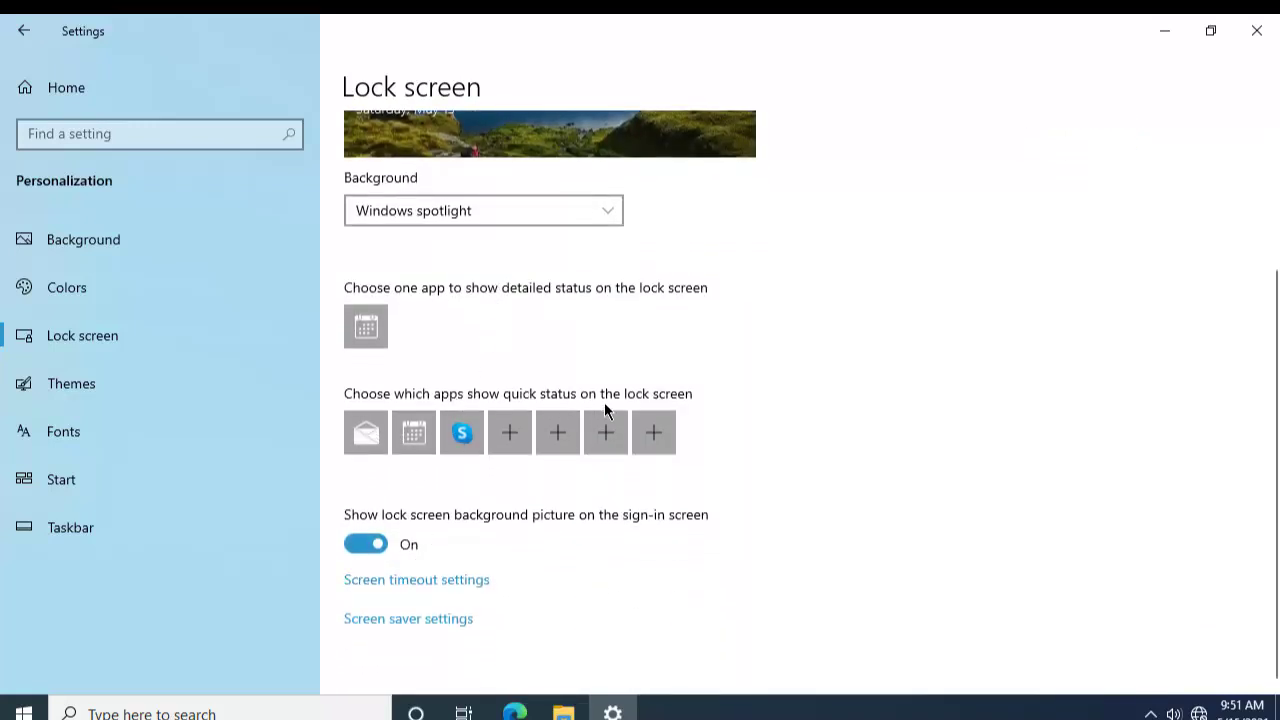
pyautogui.scroll(3, 579, 395)
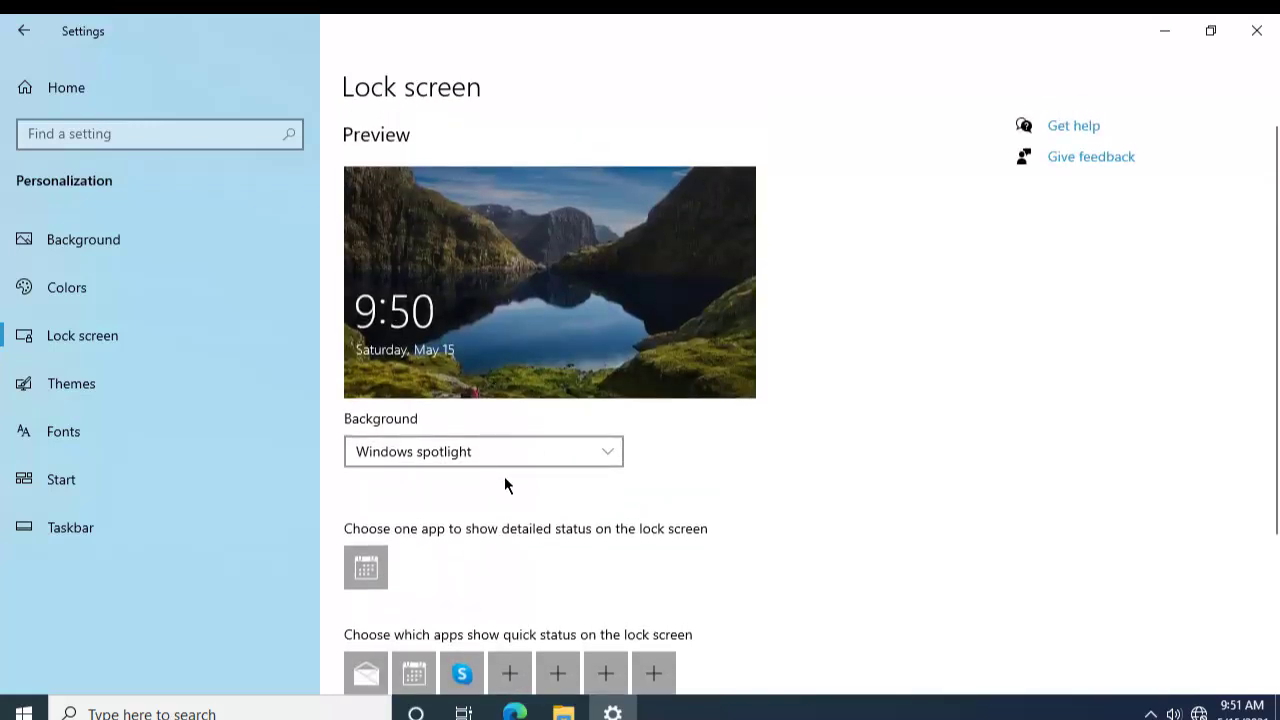
pyautogui.scroll(-2, 504, 476)
pyautogui.click(440, 352)
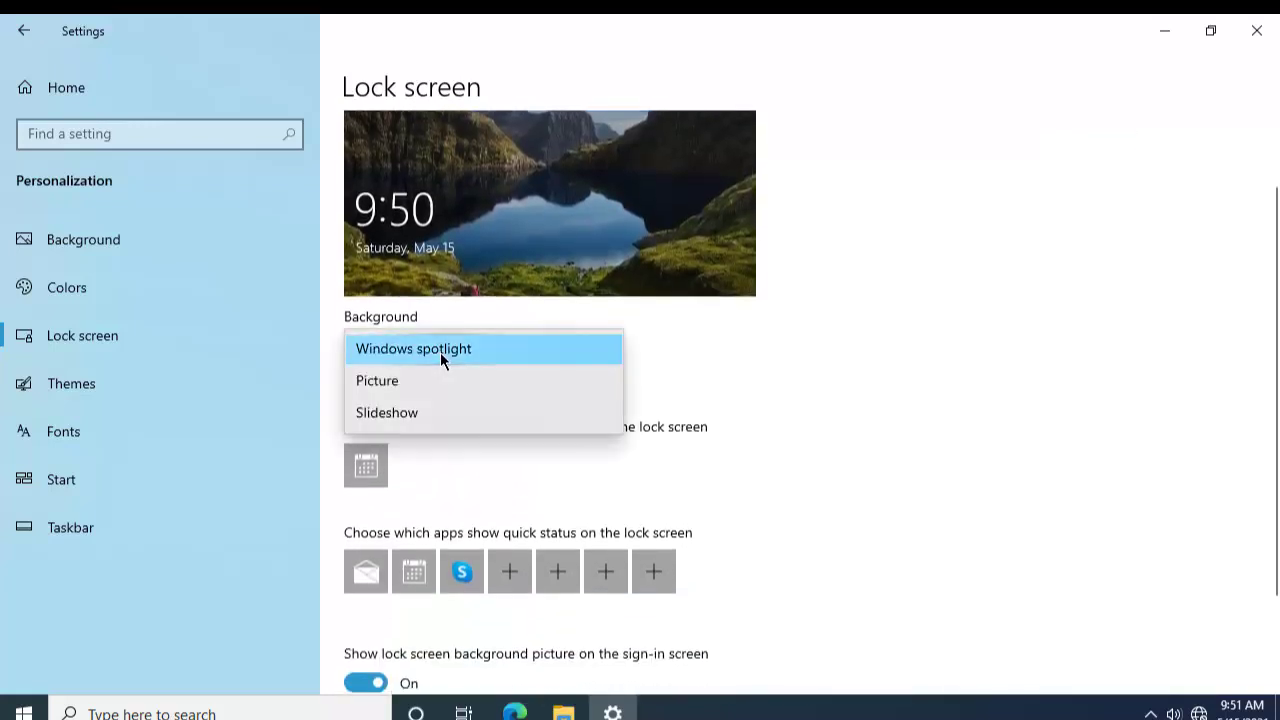
pyautogui.click(443, 380)
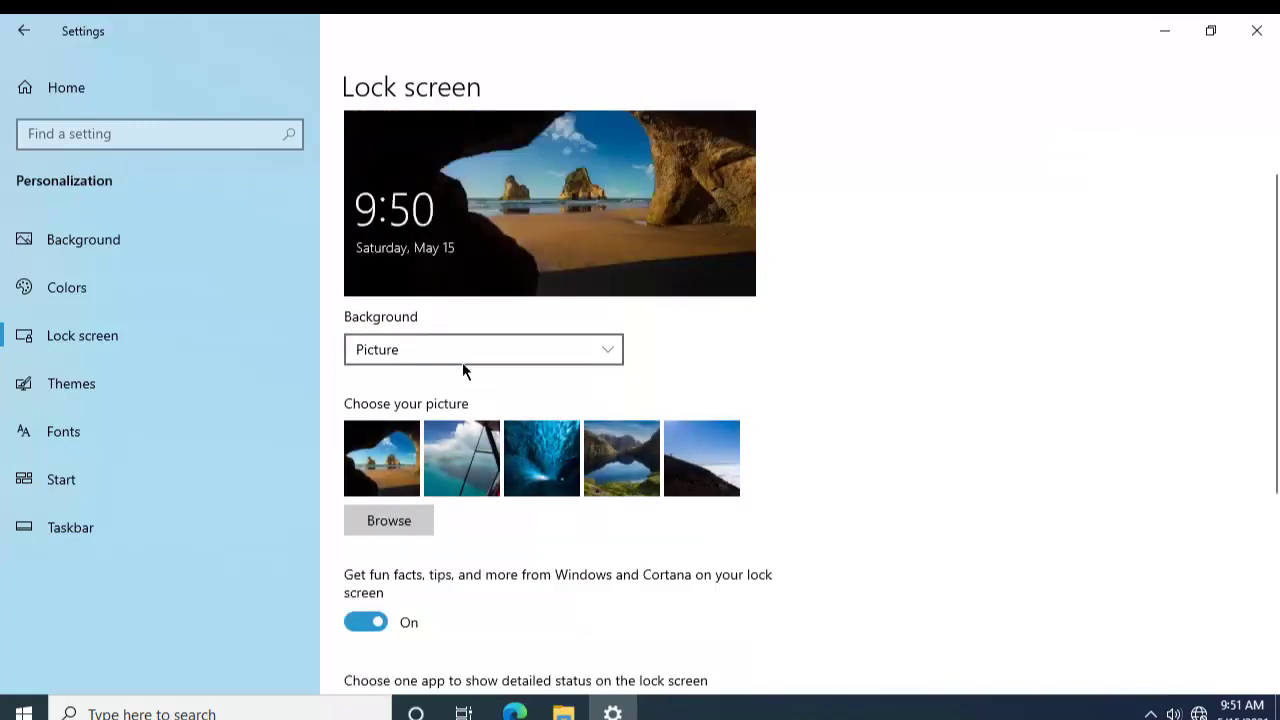
pyautogui.click(448, 443)
pyautogui.click(560, 470)
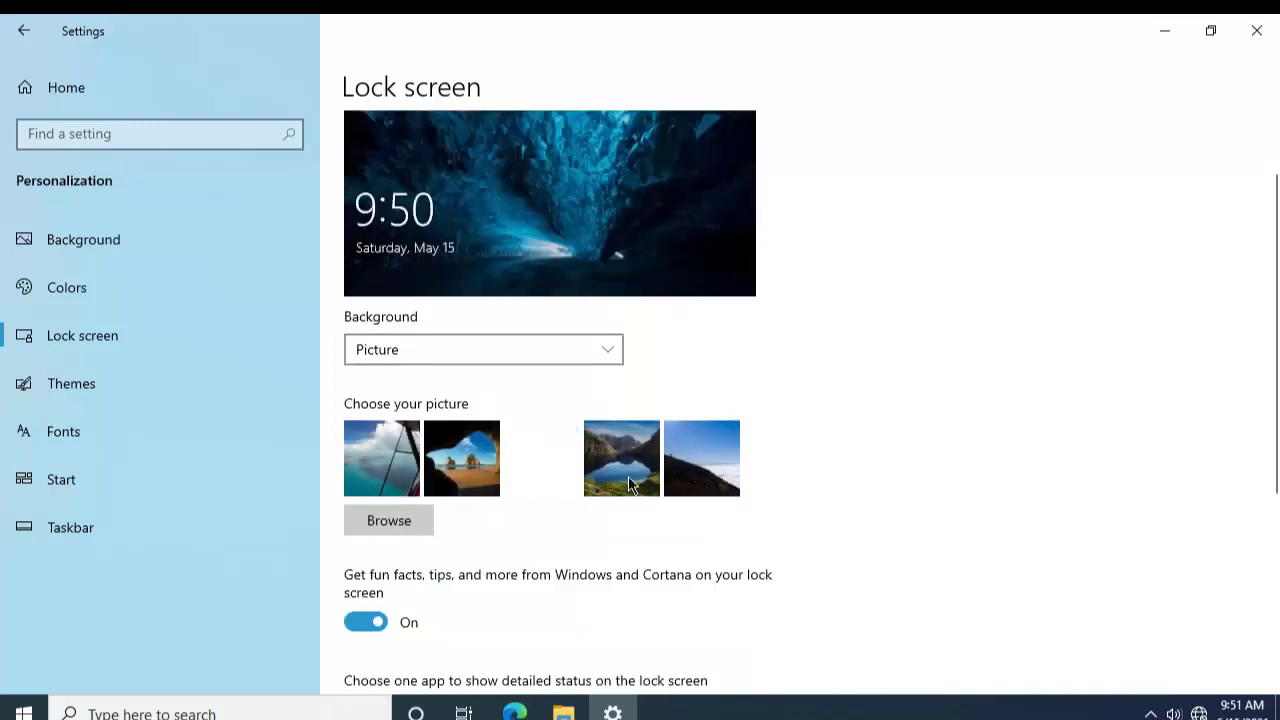
# Step: Try Slideshow, then switch back to Picture with the blue ice cave image reselected
pyautogui.click(574, 352)
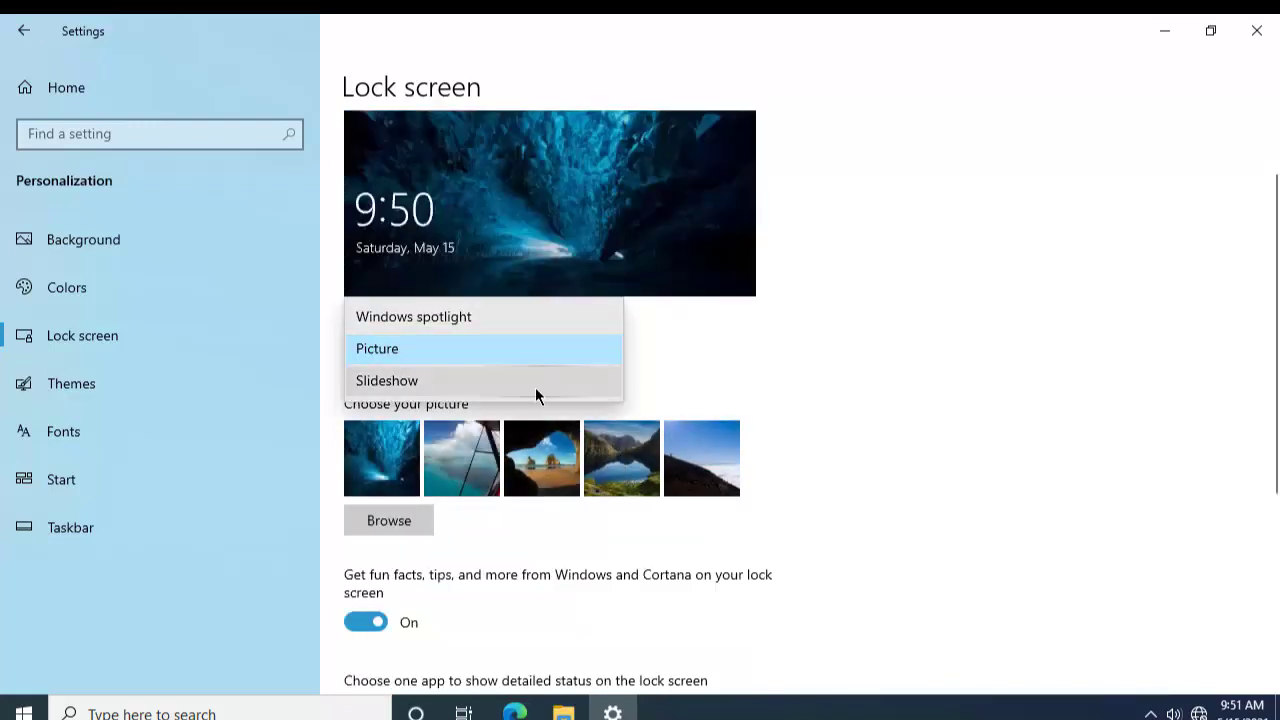
pyautogui.click(535, 387)
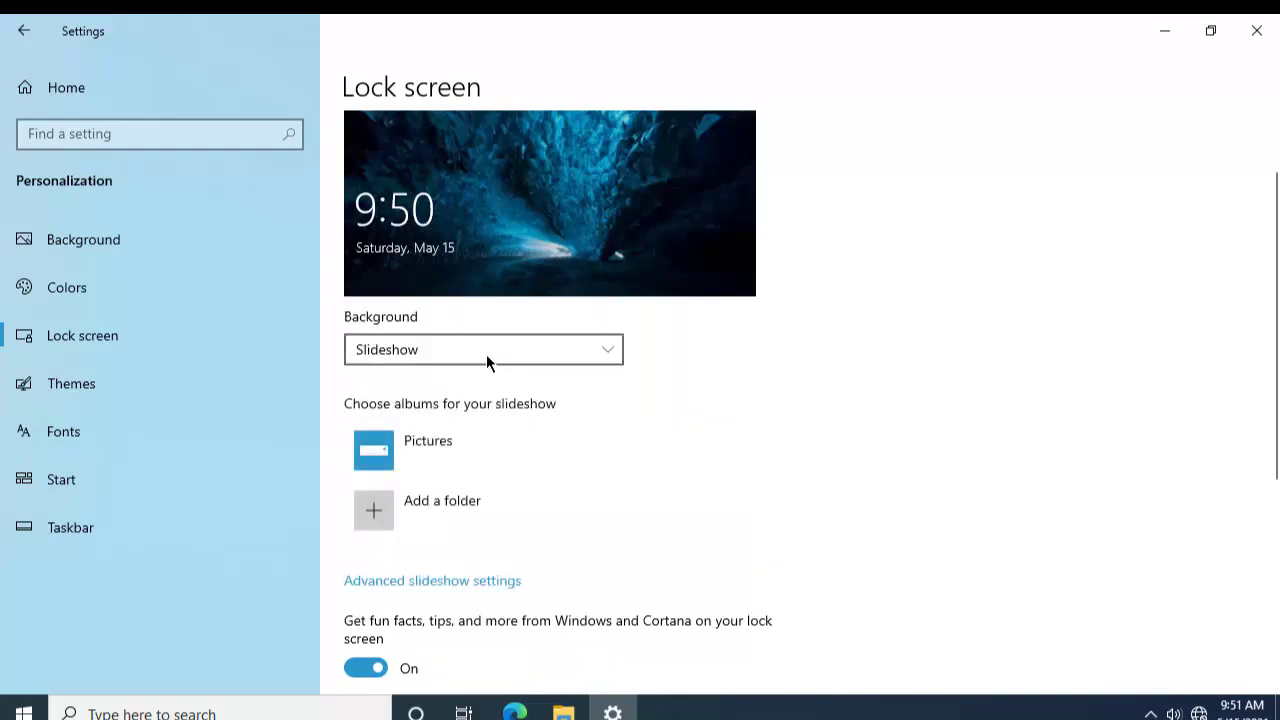
pyautogui.click(486, 356)
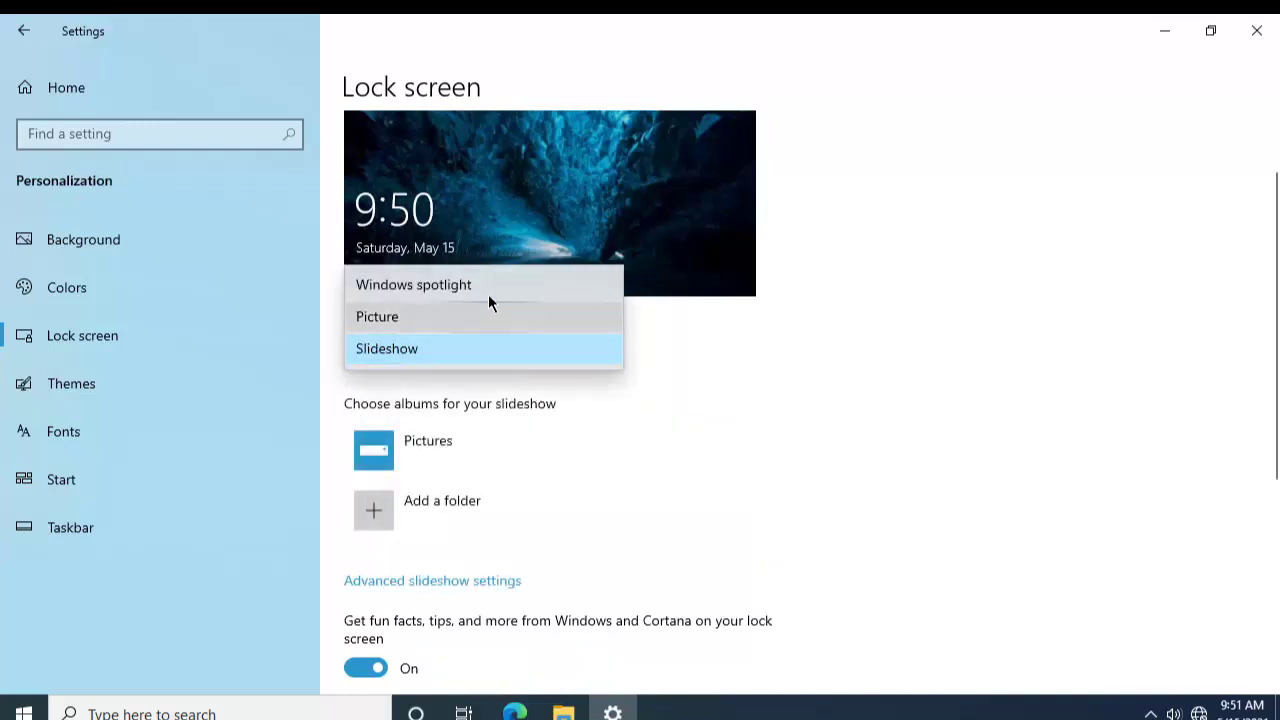
pyautogui.click(487, 318)
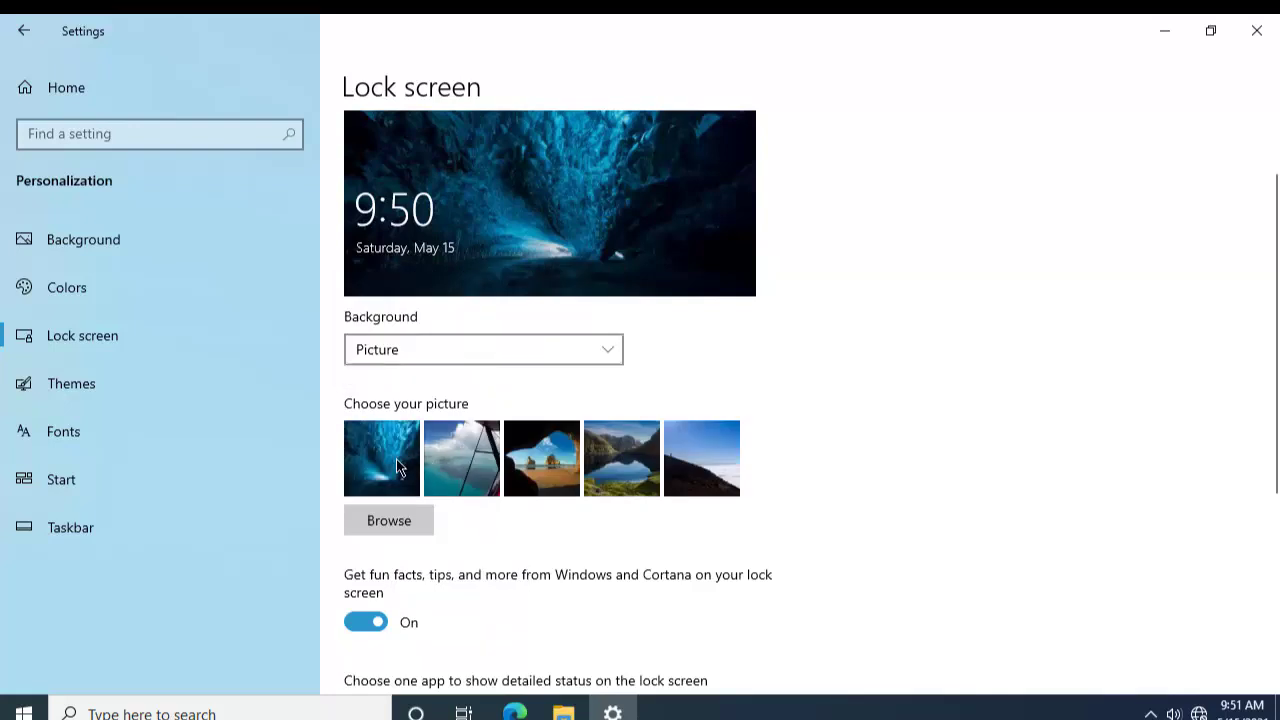
pyautogui.click(396, 459)
pyautogui.scroll(-3, 465, 451)
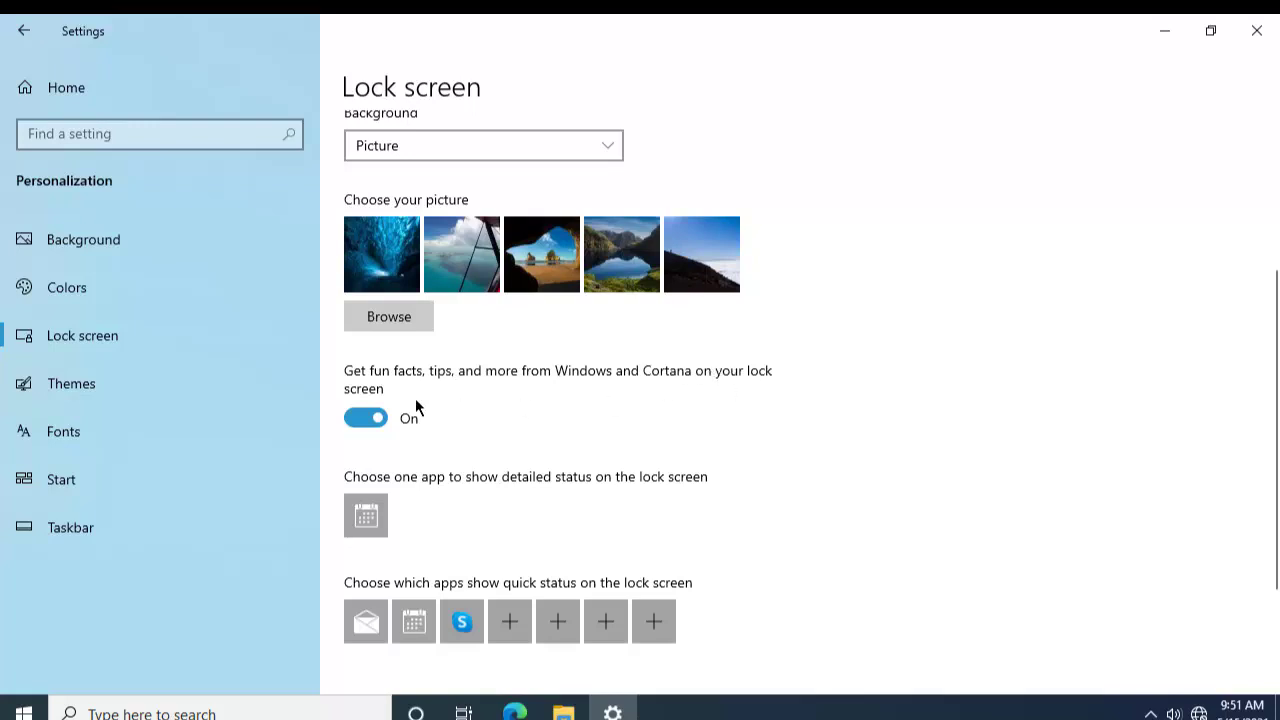
pyautogui.scroll(5, 404, 419)
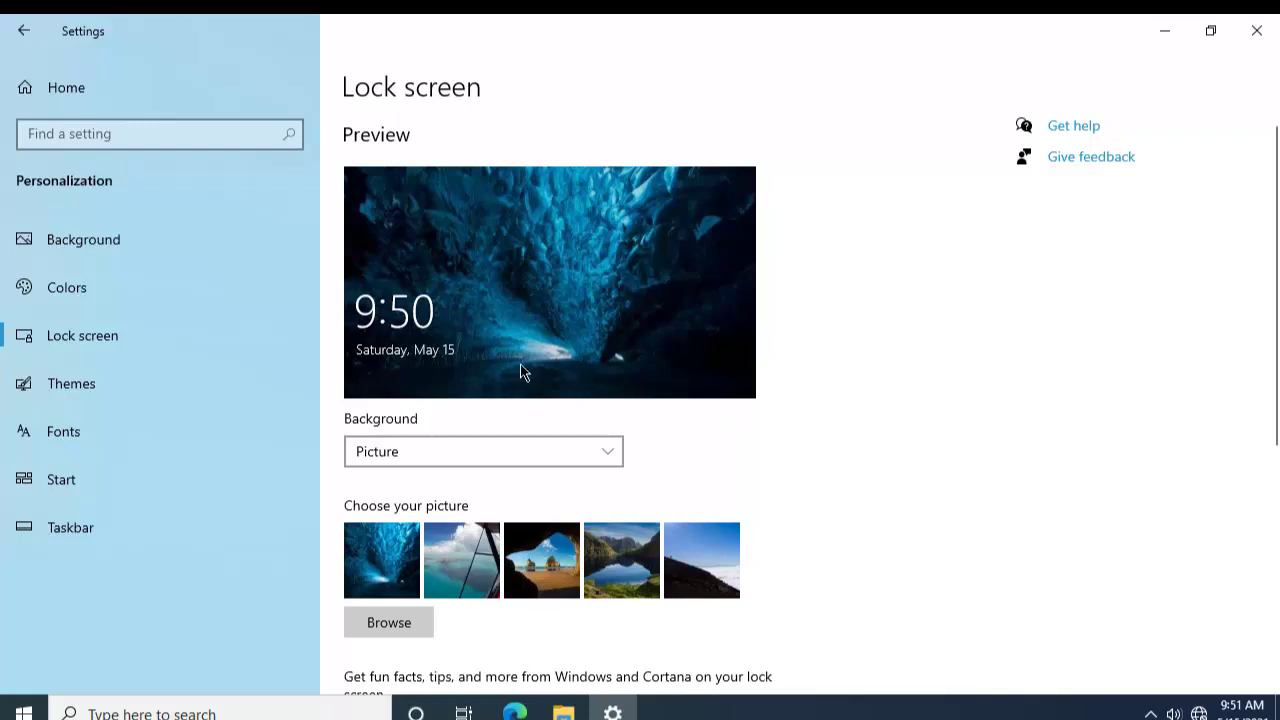
pyautogui.scroll(-5, 547, 370)
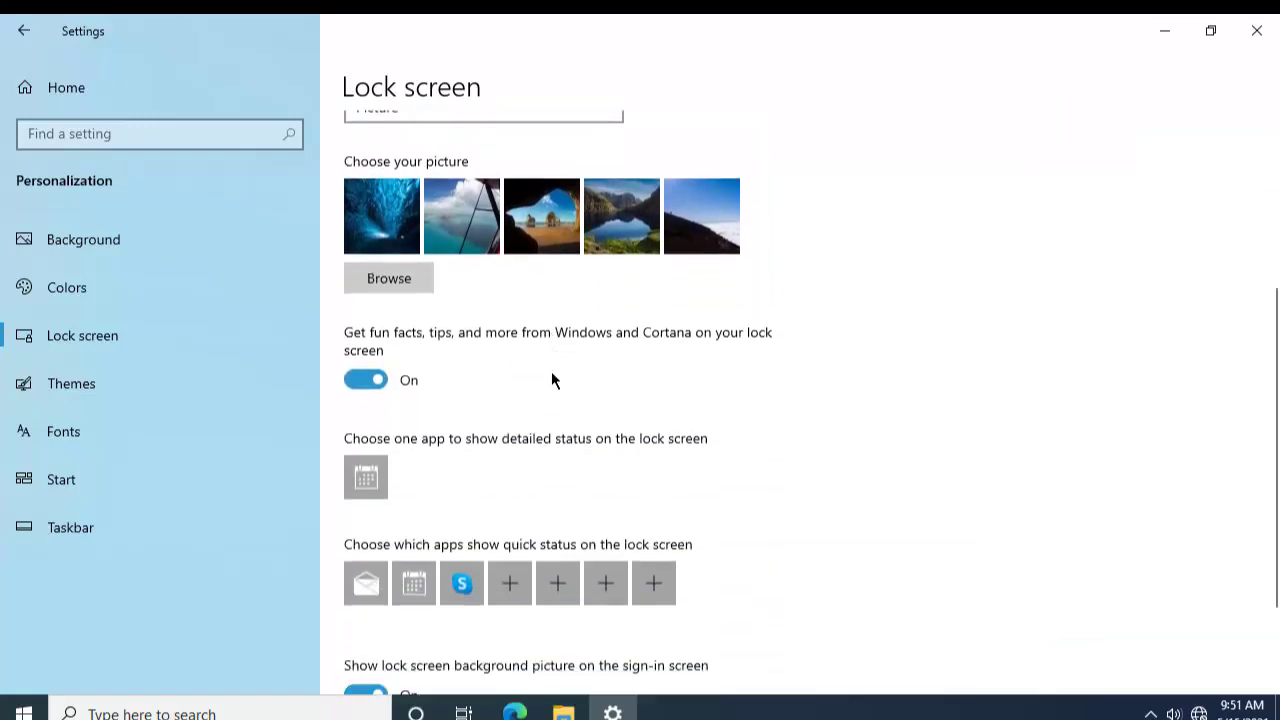
pyautogui.scroll(4, 537, 422)
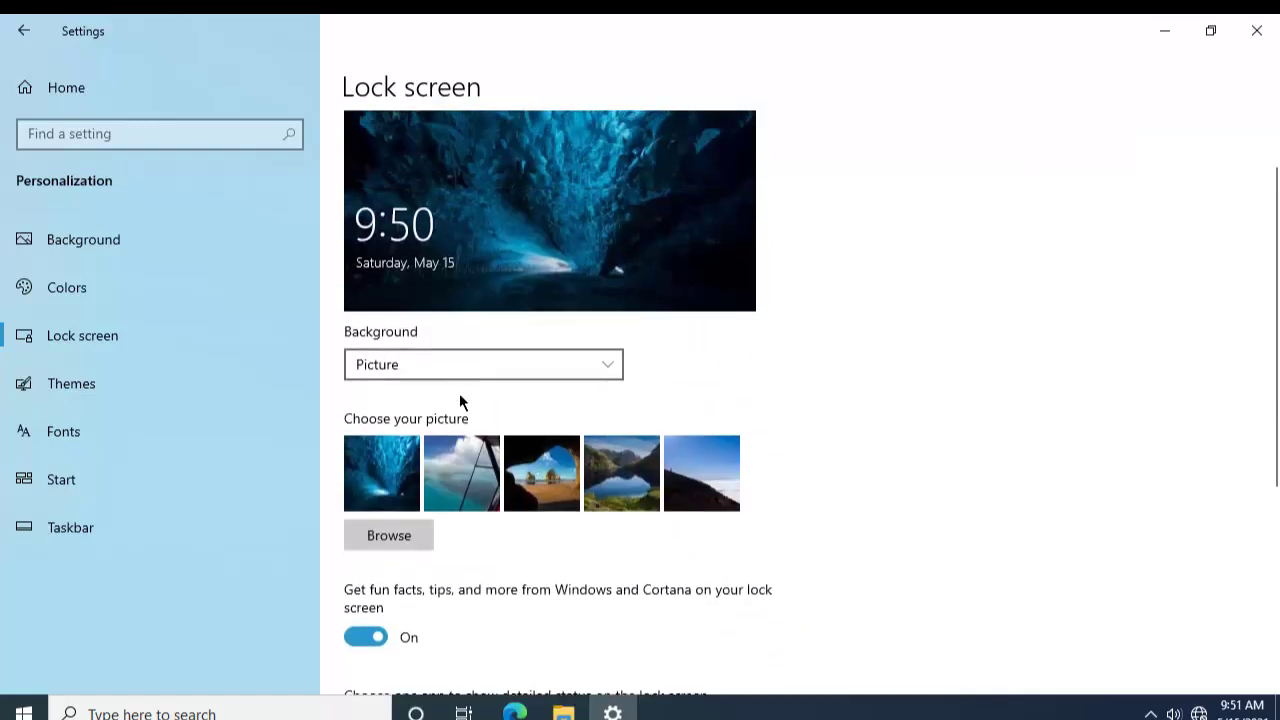
pyautogui.scroll(-2, 555, 418)
pyautogui.scroll(-2, 553, 418)
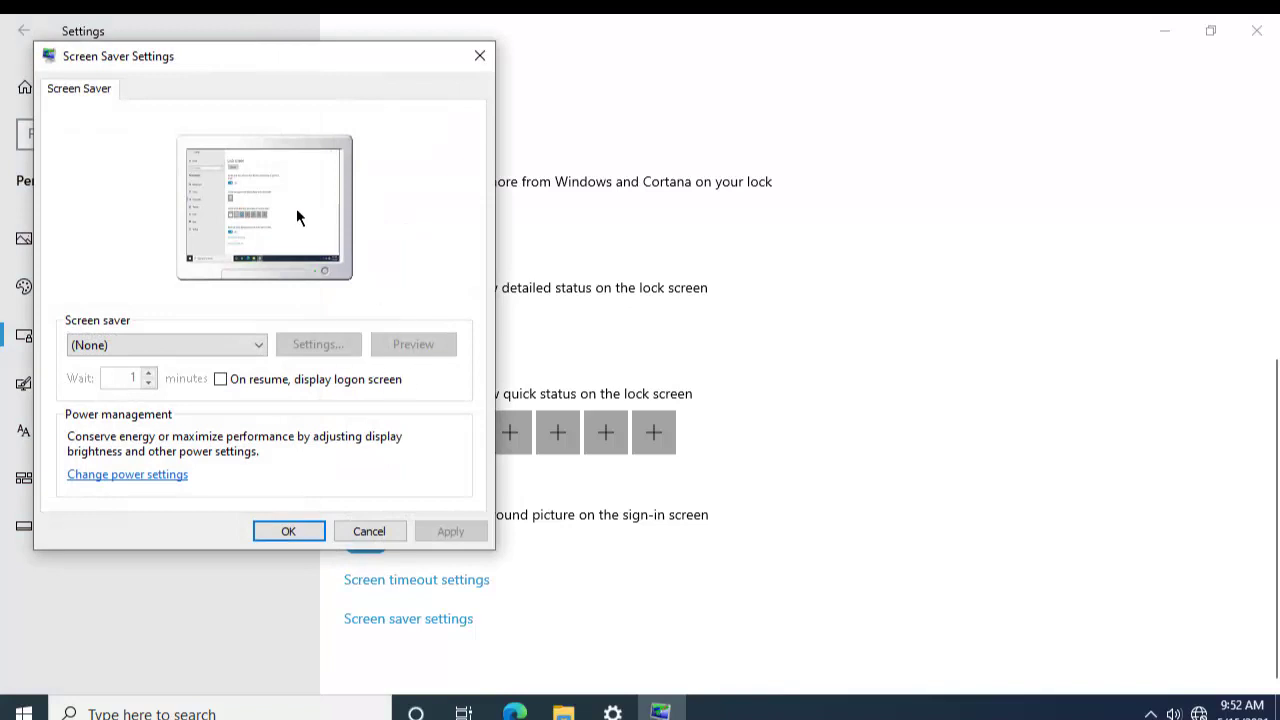
# Step: Select 3D Text as the screen saver with a 1-minute wait and preview it
pyautogui.moveTo(262, 53); pyautogui.dragTo(571, 120)
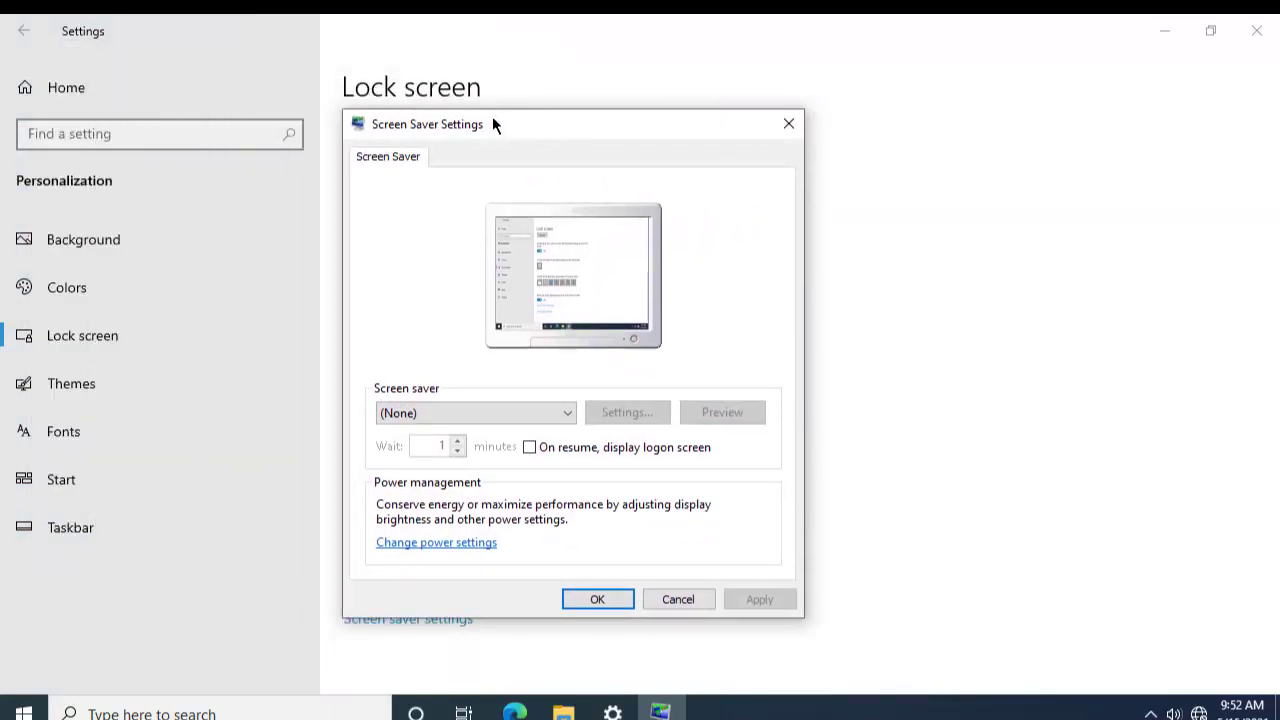
pyautogui.moveTo(492, 124); pyautogui.dragTo(496, 87)
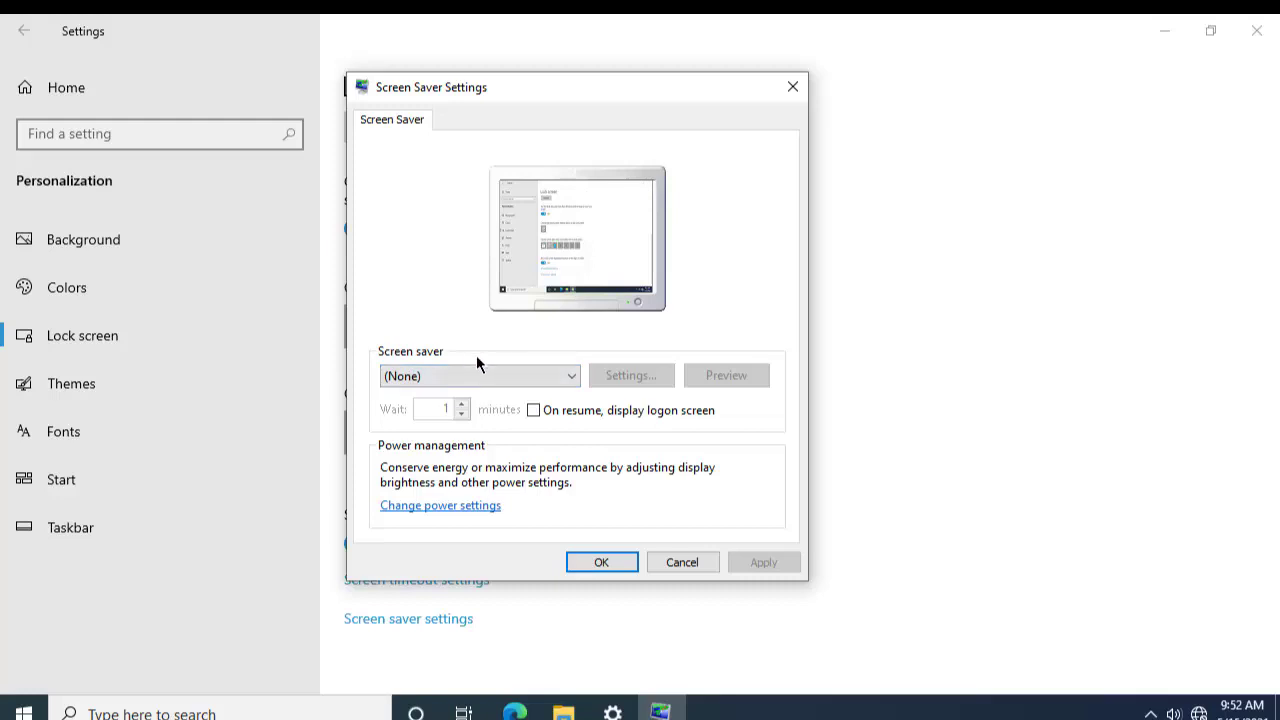
pyautogui.click(423, 374)
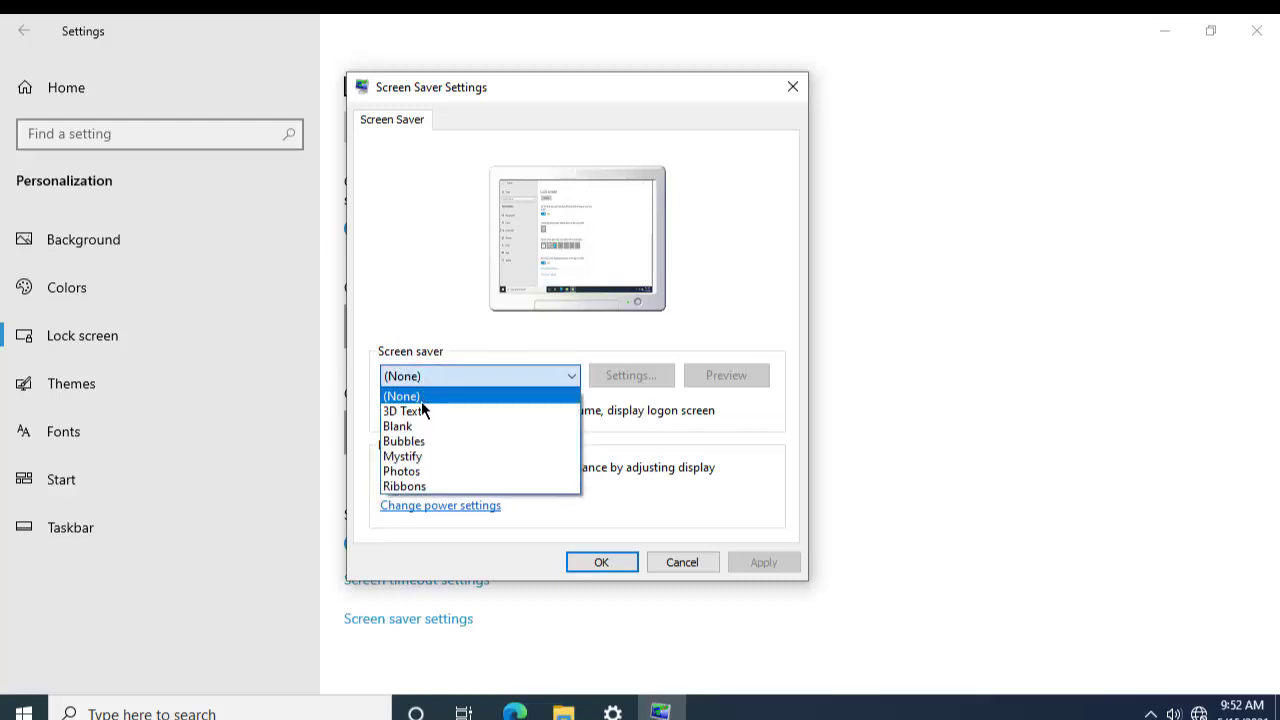
pyautogui.click(421, 406)
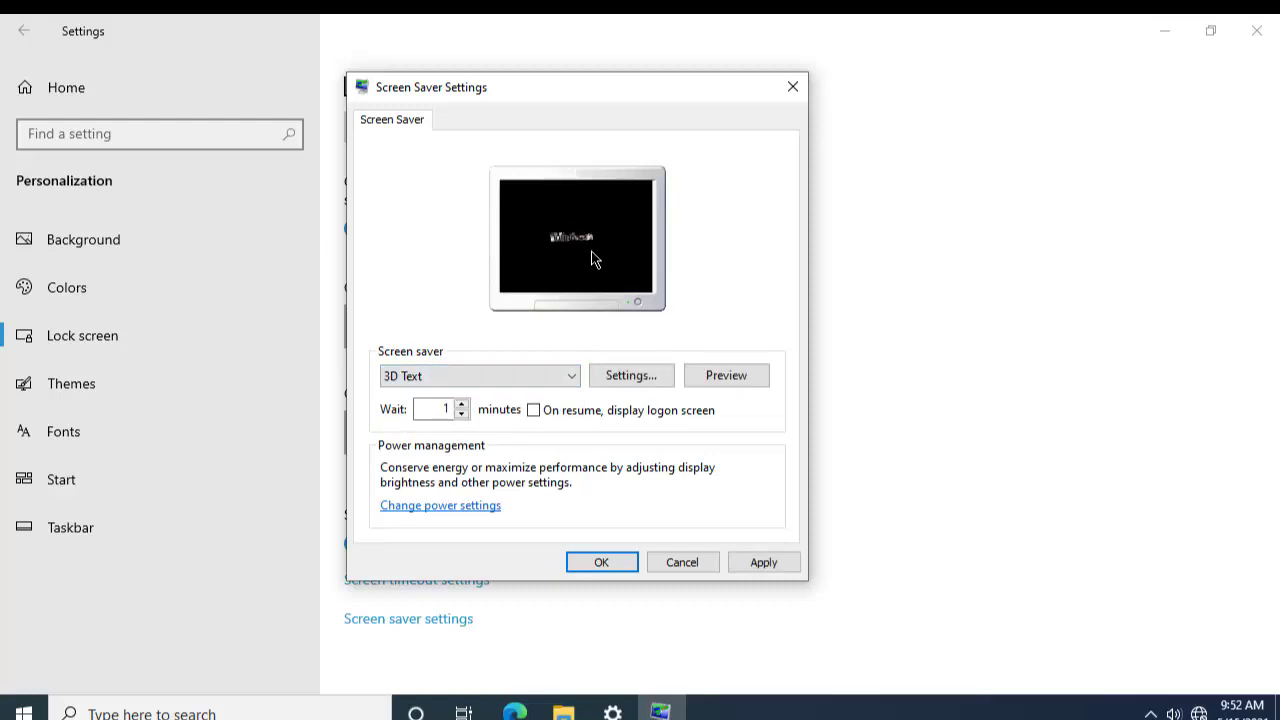
pyautogui.click(753, 378)
# Step: Replace the 3D Text custom text 'Windows 10' with the user's name and preview it
pyautogui.click(636, 379)
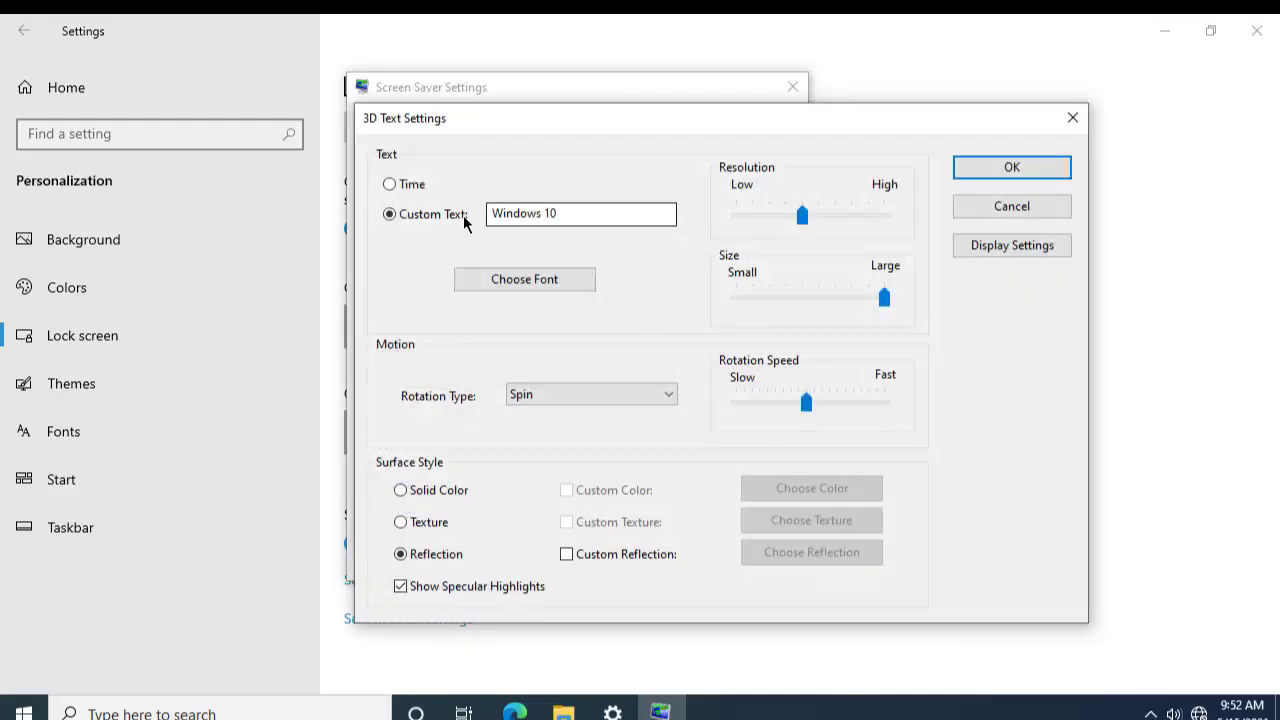
pyautogui.moveTo(490, 113); pyautogui.dragTo(474, 123)
pyautogui.click(376, 196)
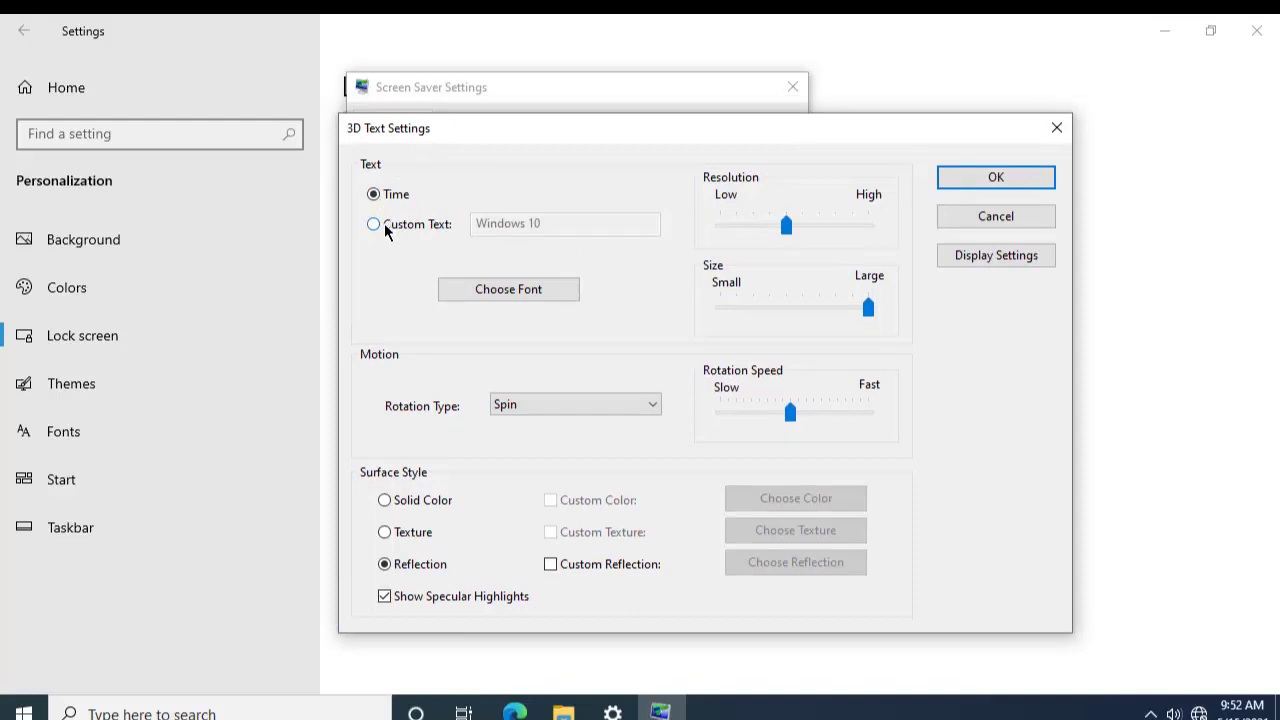
pyautogui.click(376, 224)
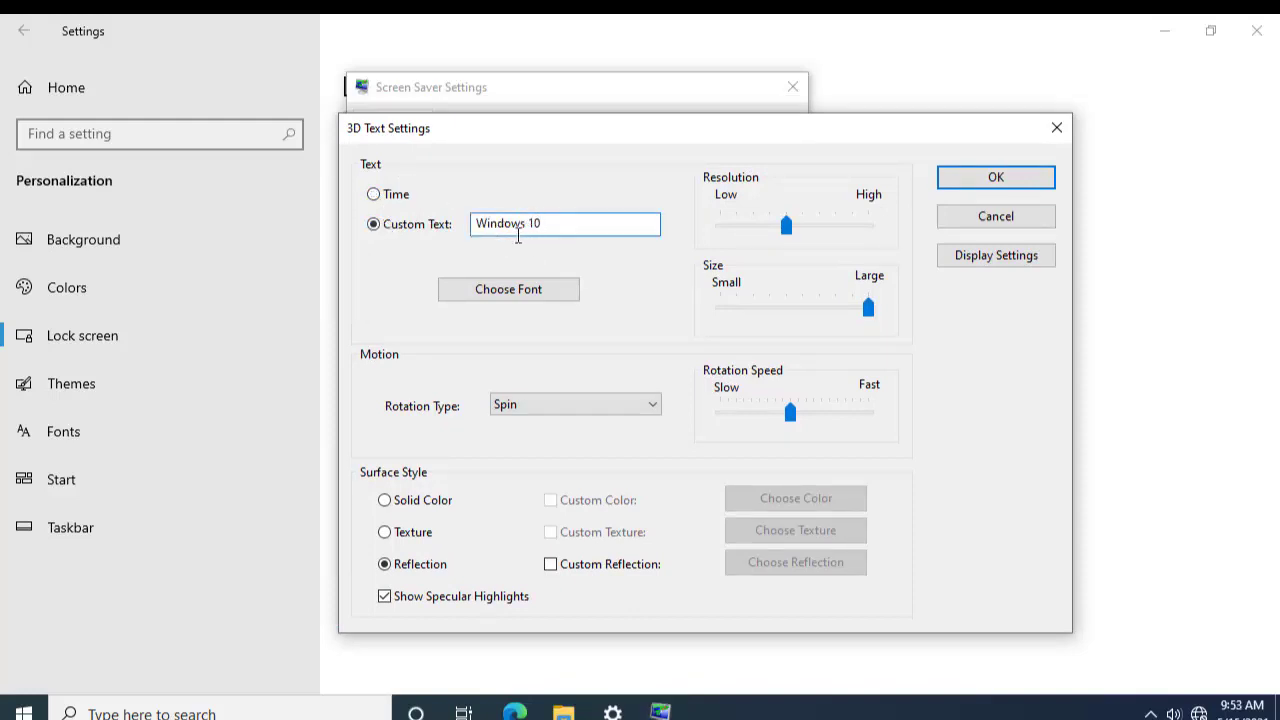
pyautogui.moveTo(564, 225); pyautogui.dragTo(427, 220)
pyautogui.write('Emmanuel')
pyautogui.click(973, 177)
pyautogui.click(742, 380)
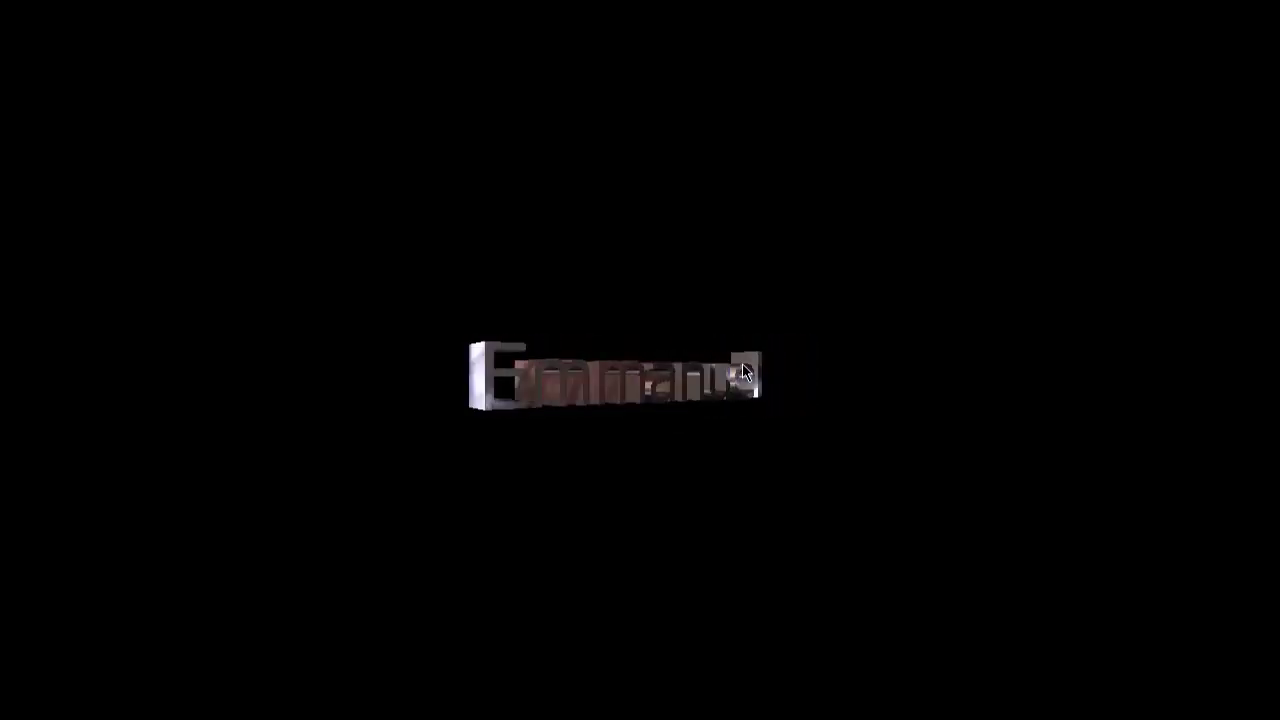
pyautogui.moveTo(772, 430)
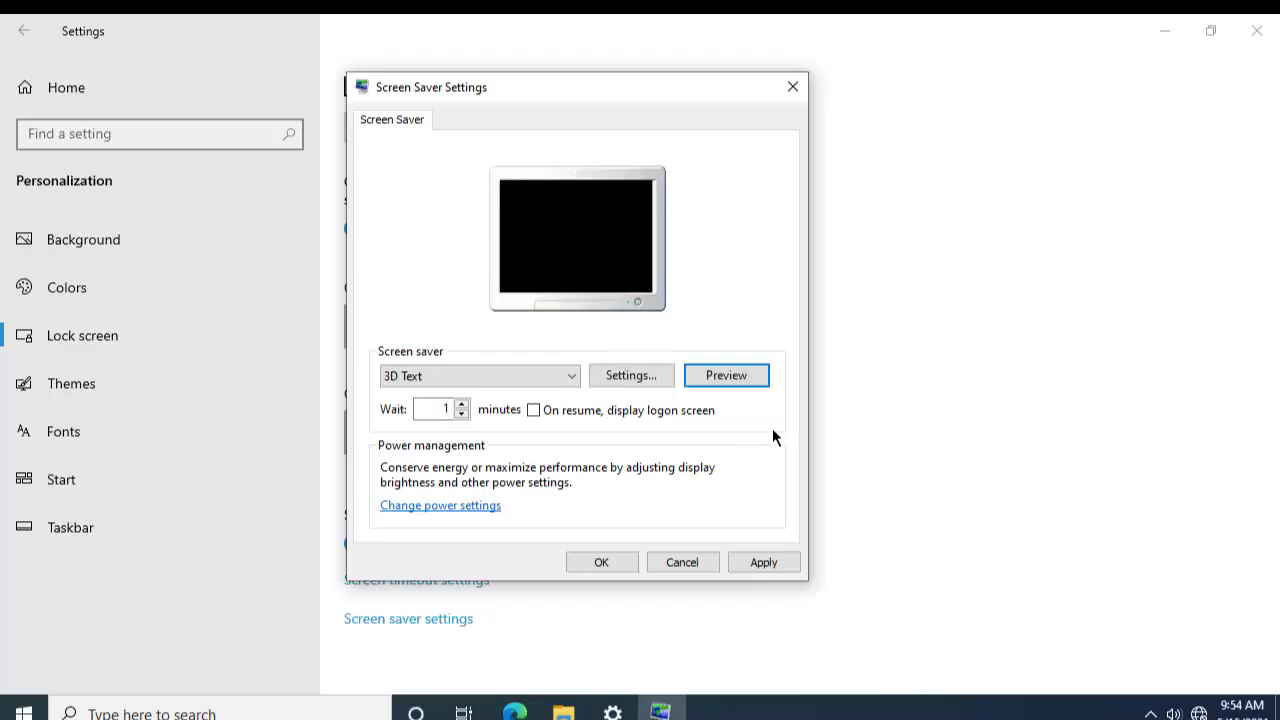
# Step: Set the 3D Text rotation type to None and preview the screen saver
pyautogui.click(628, 376)
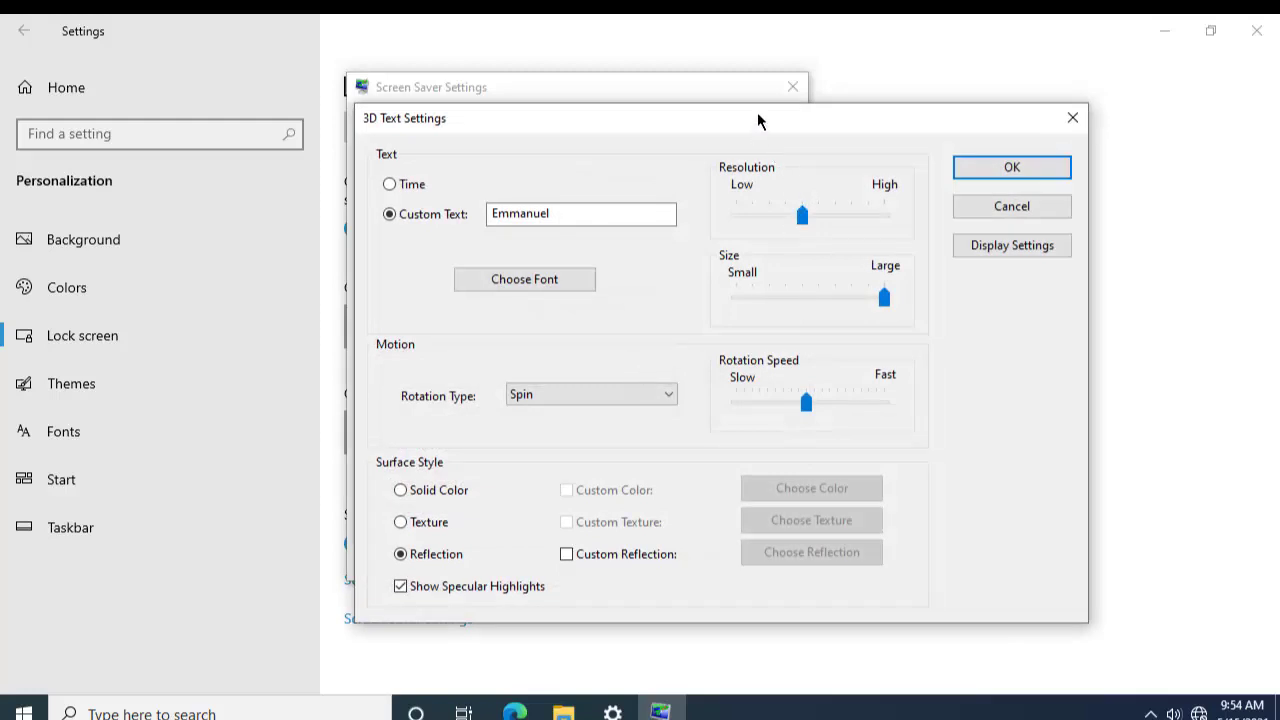
pyautogui.moveTo(757, 114); pyautogui.dragTo(724, 116)
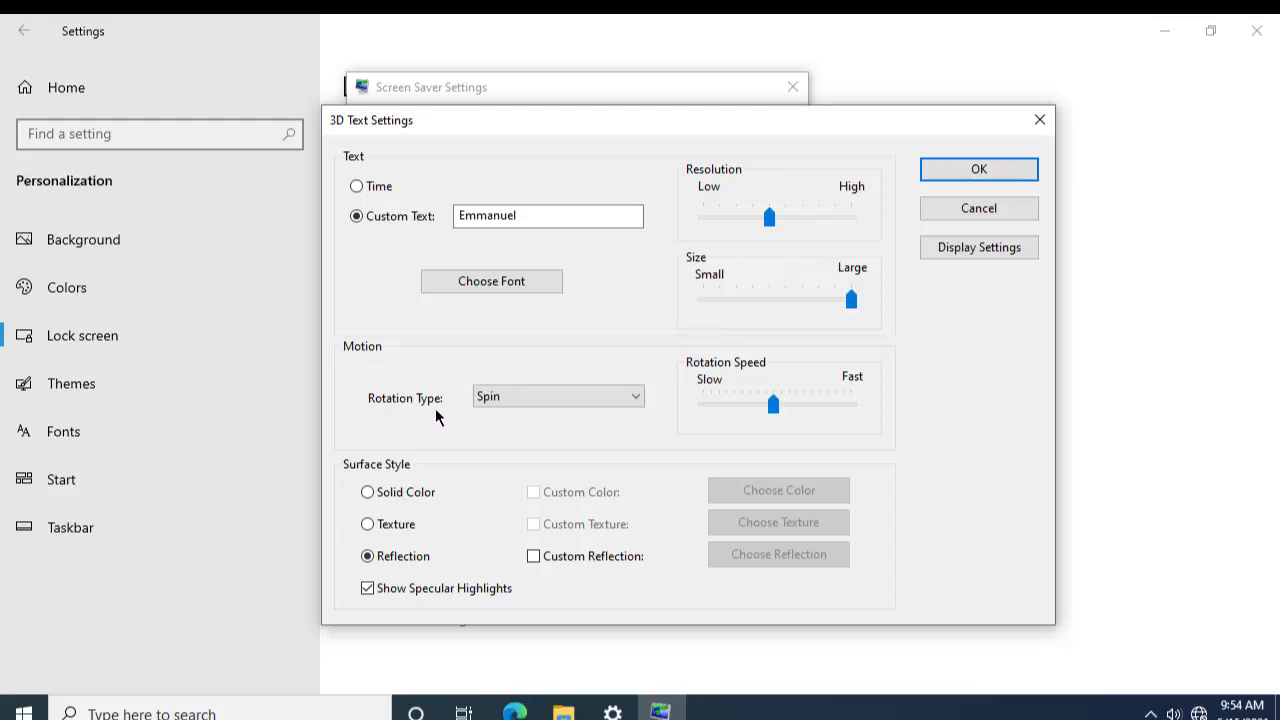
pyautogui.click(495, 399)
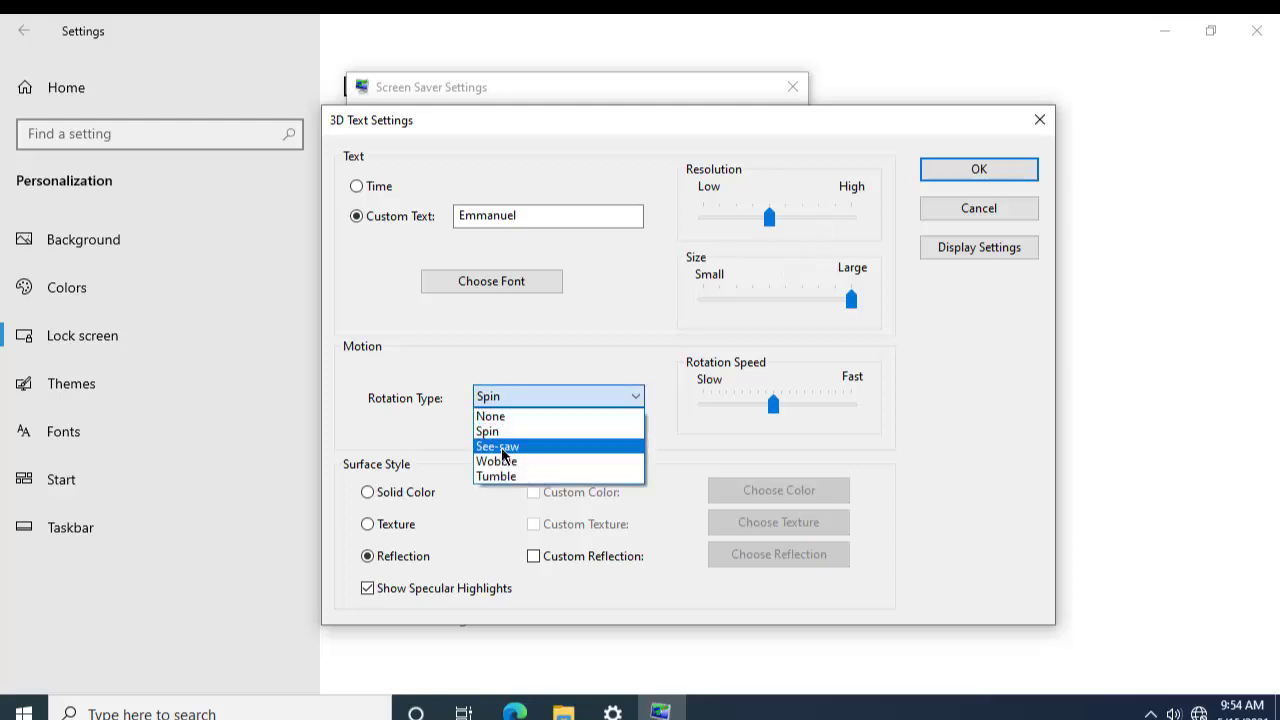
pyautogui.click(505, 418)
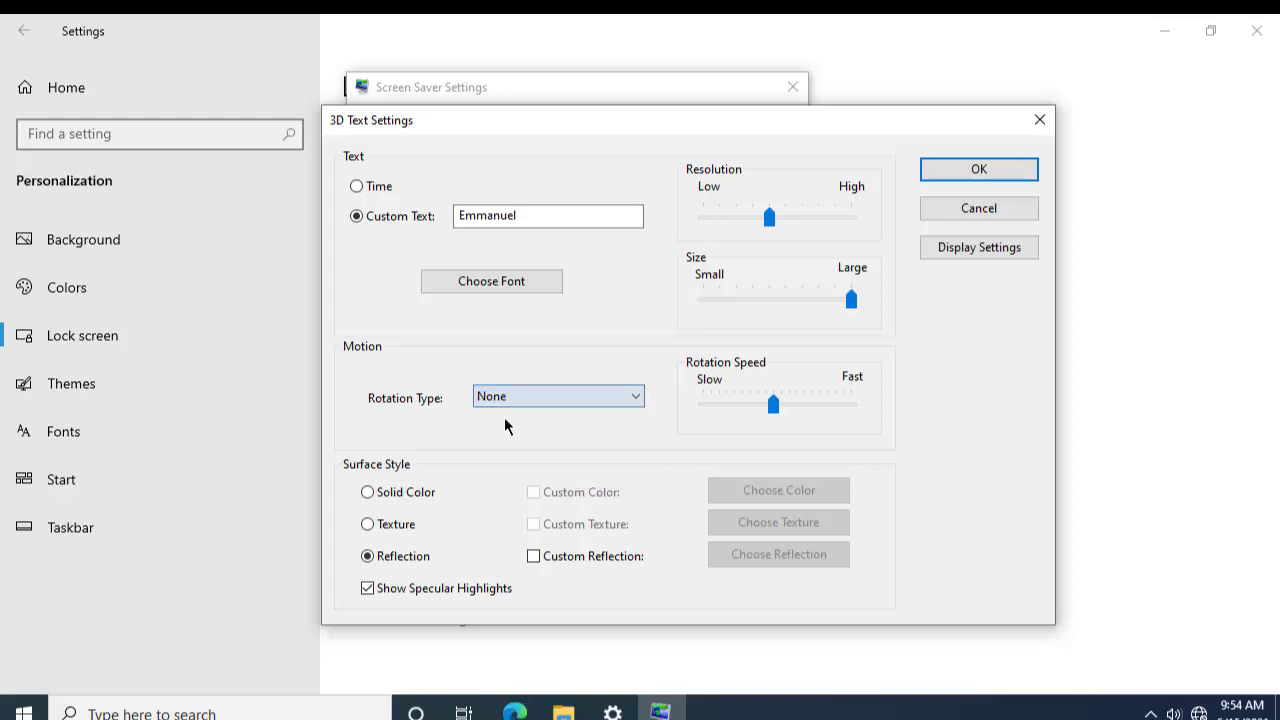
pyautogui.click(1020, 171)
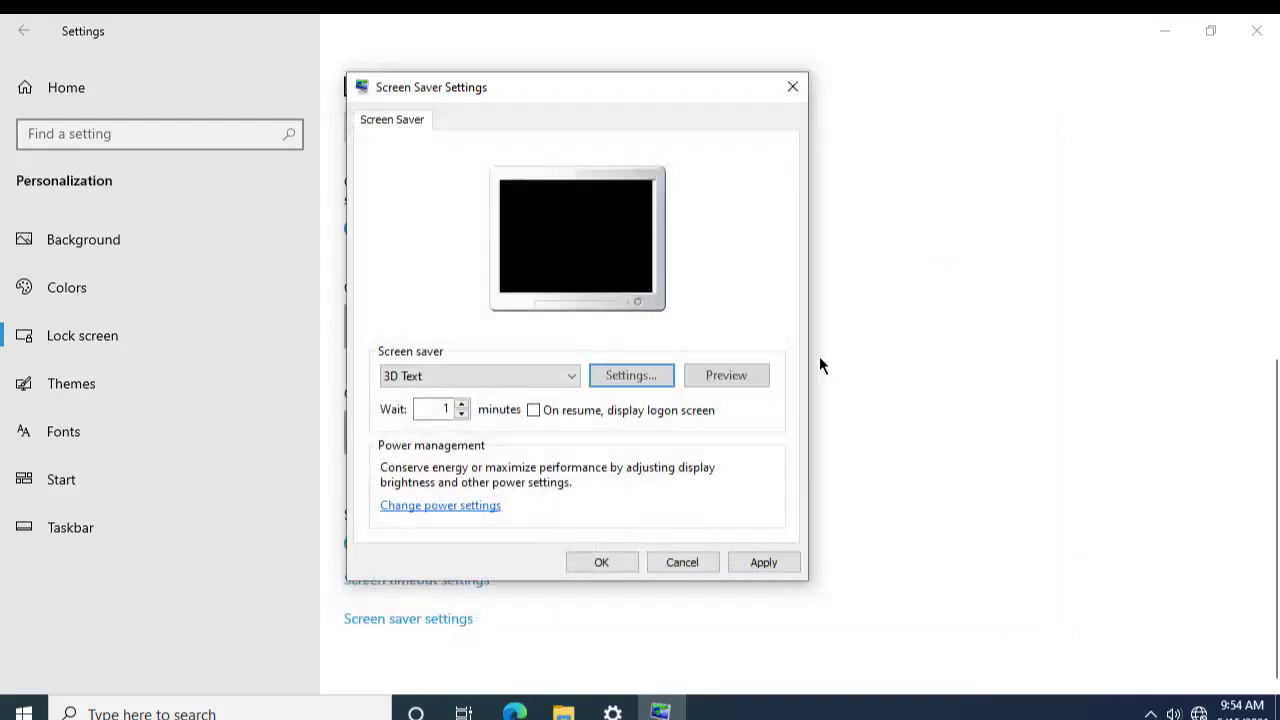
pyautogui.click(750, 384)
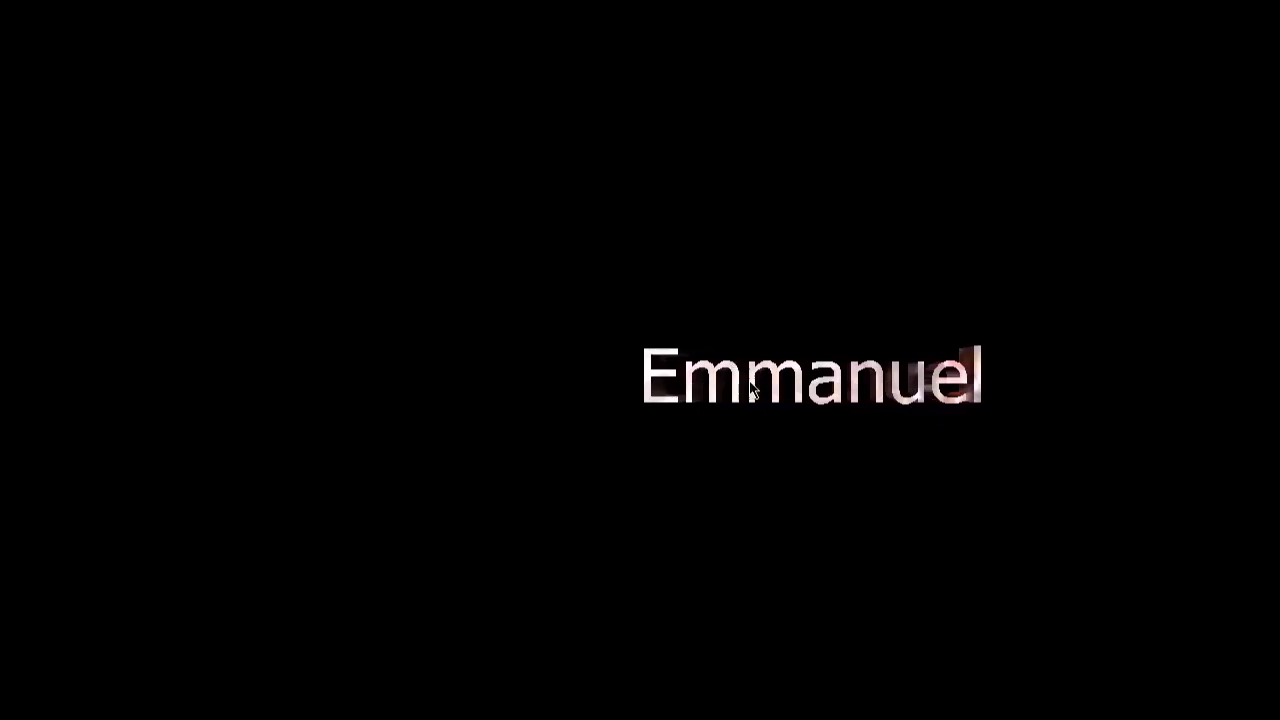
# Step: Change the 3D Text rotation type to See-saw and preview it
pyautogui.moveTo(746, 358)
pyautogui.click(648, 381)
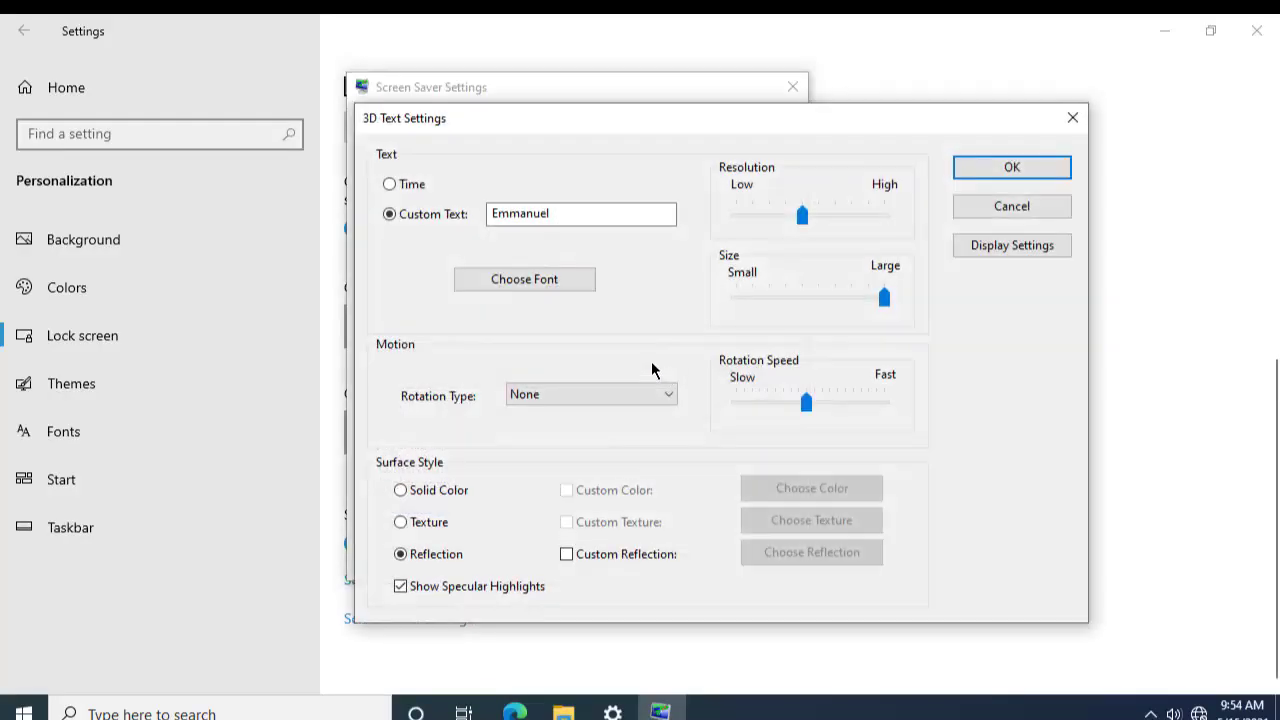
pyautogui.click(612, 393)
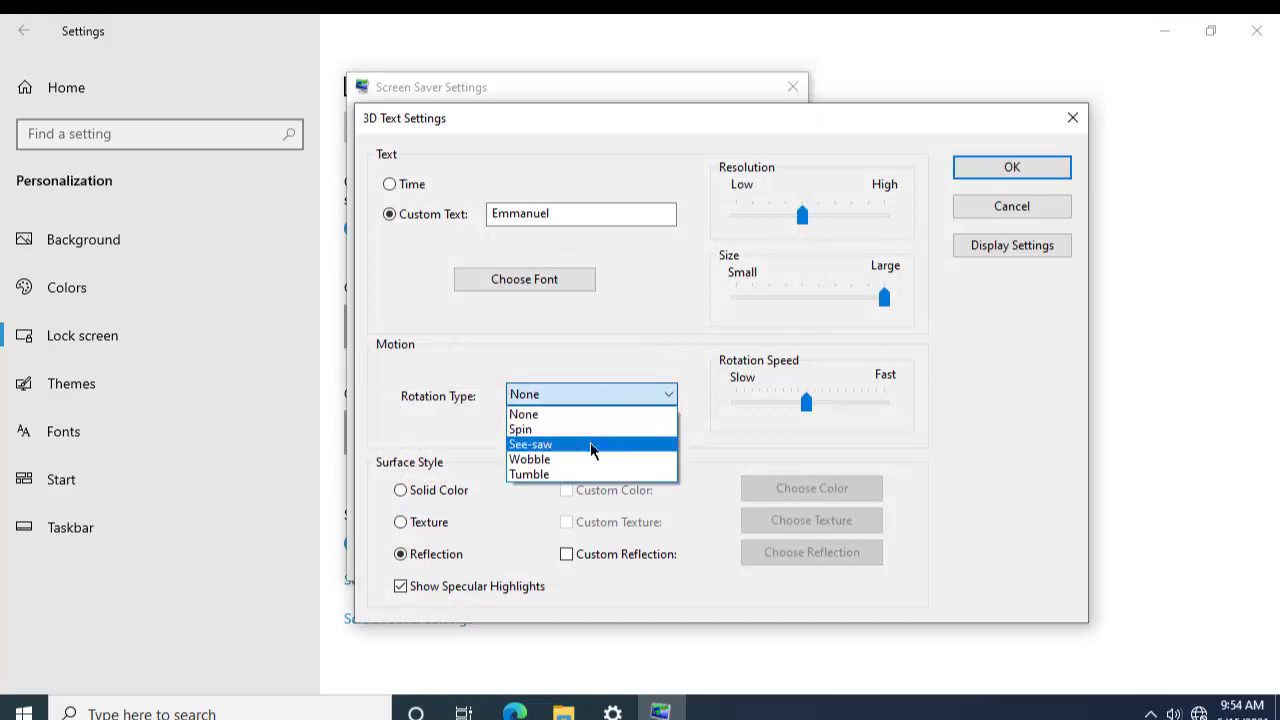
pyautogui.click(594, 443)
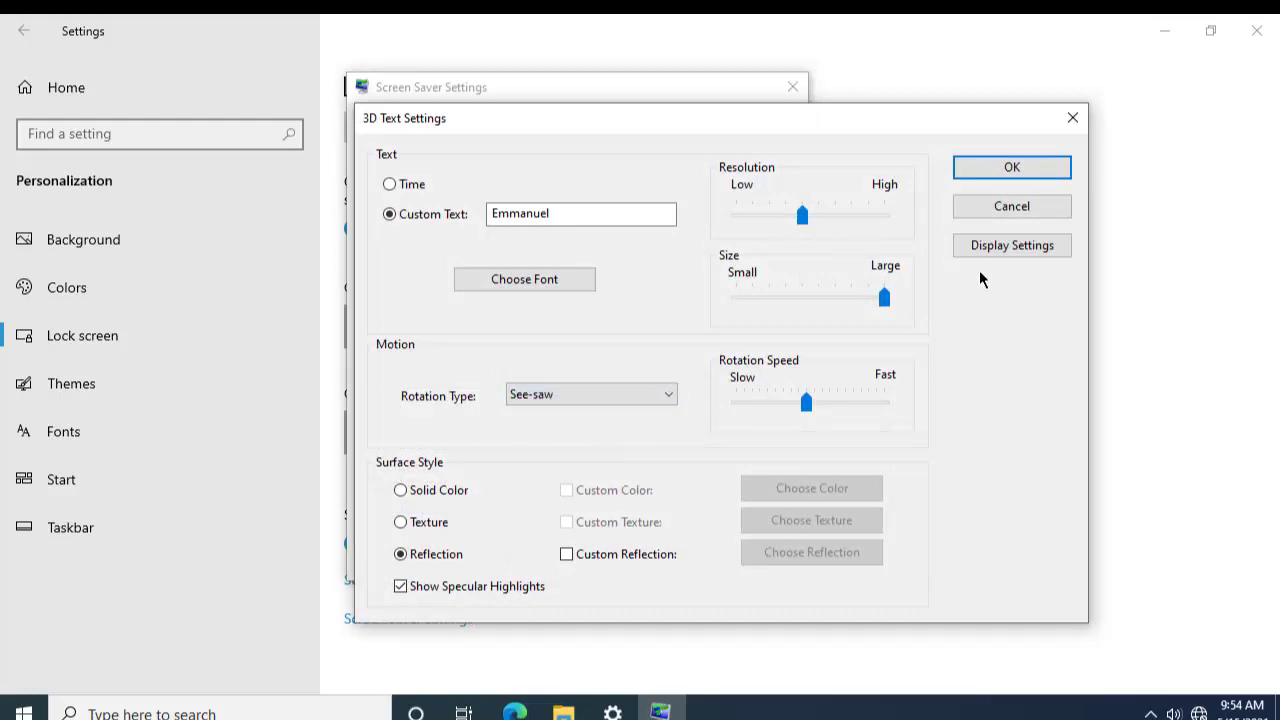
pyautogui.click(1032, 174)
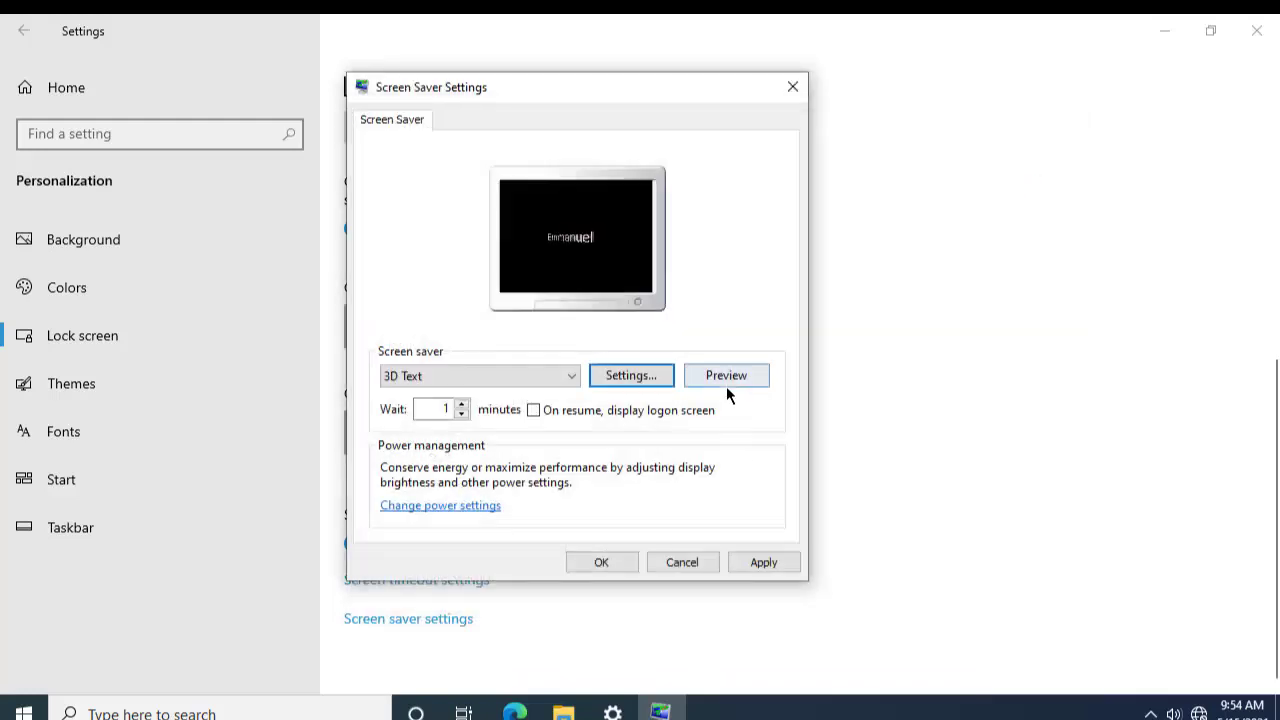
pyautogui.click(730, 386)
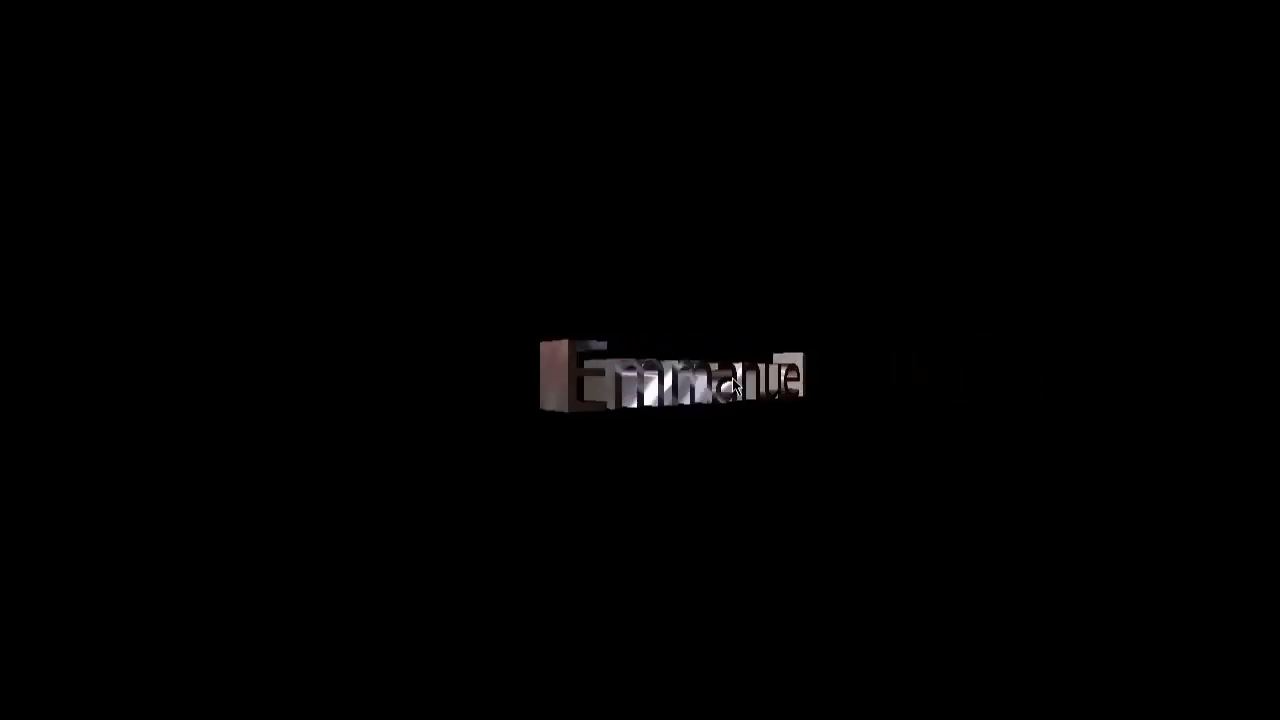
# Step: Change the 3D Text rotation type to Wobble and preview it full screen
pyautogui.moveTo(766, 502)
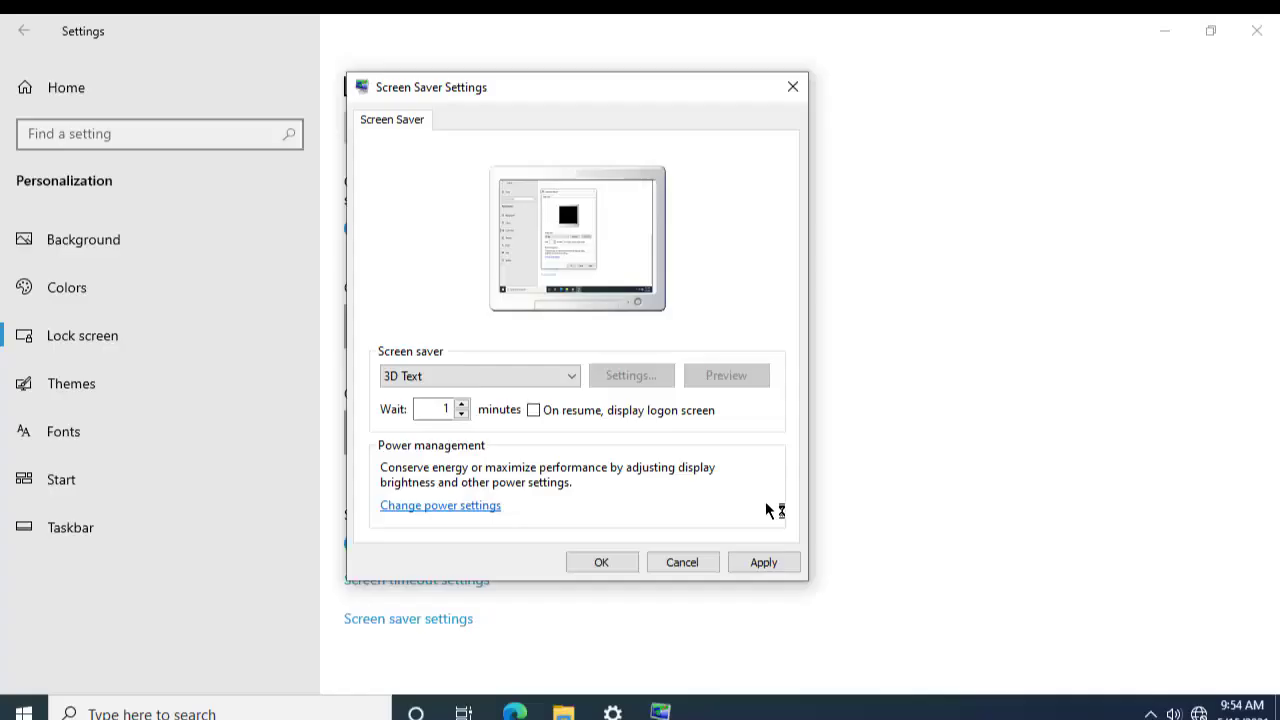
pyautogui.click(642, 378)
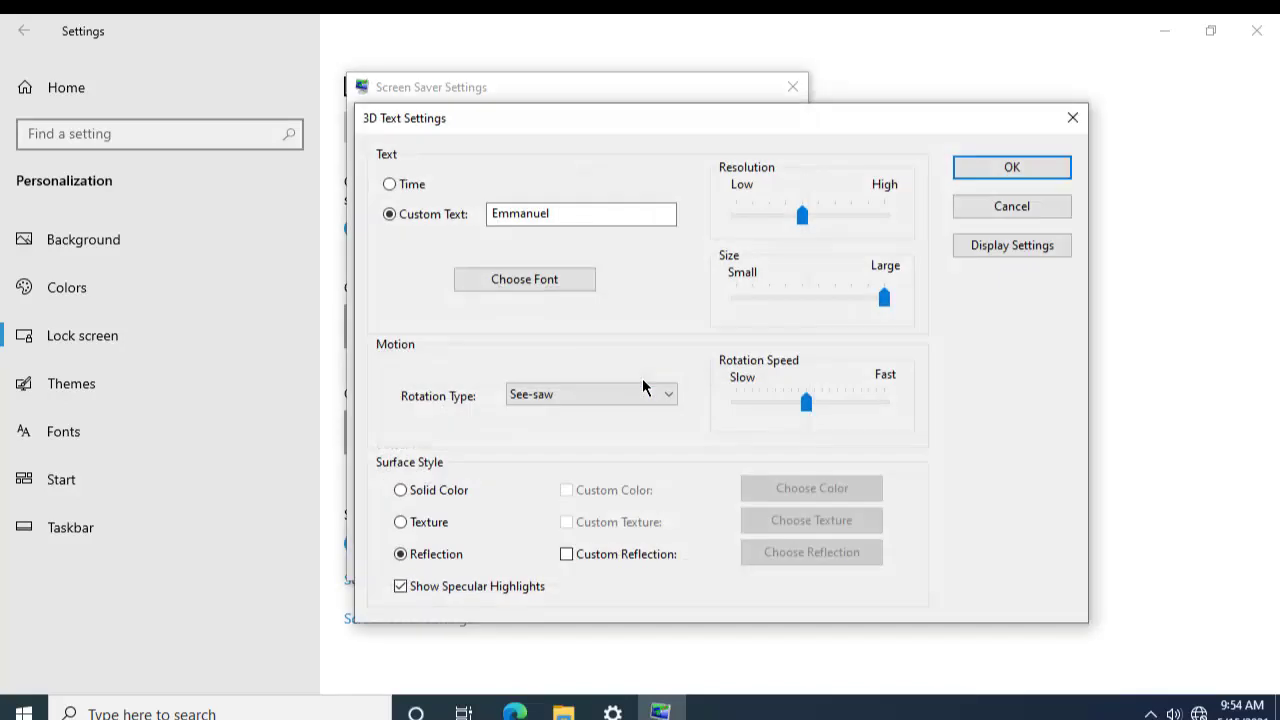
pyautogui.click(628, 401)
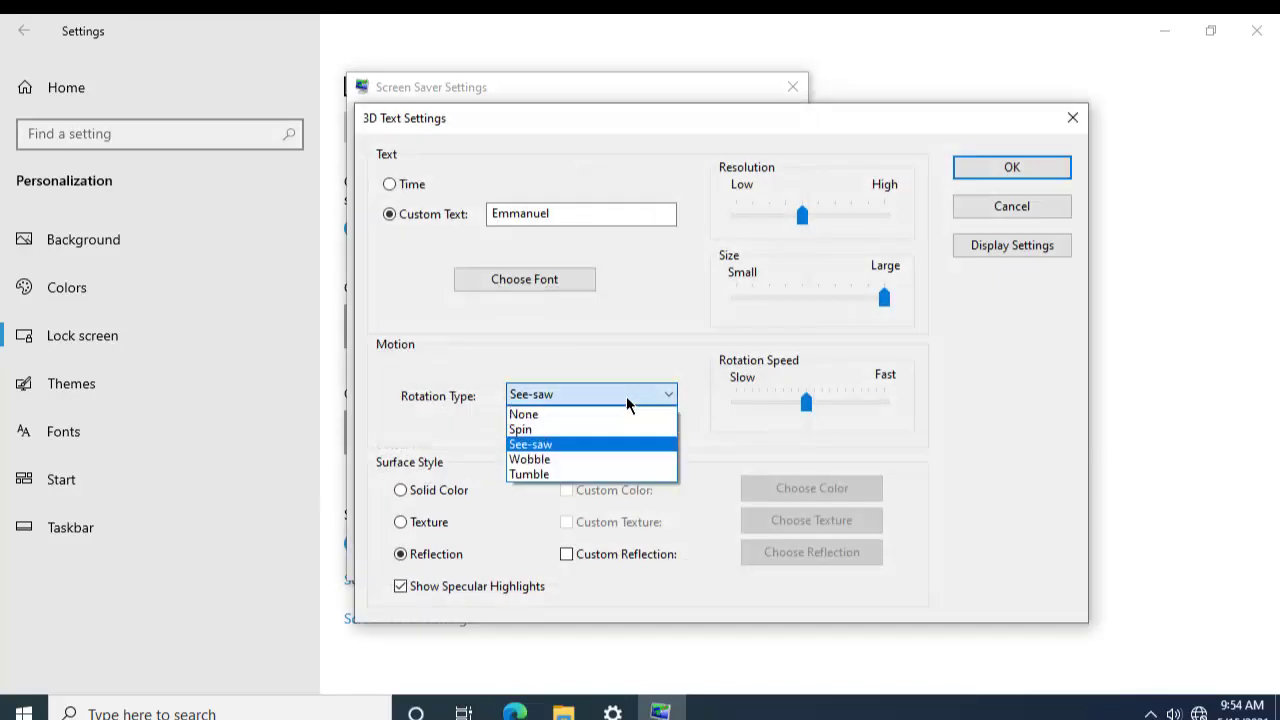
pyautogui.click(626, 459)
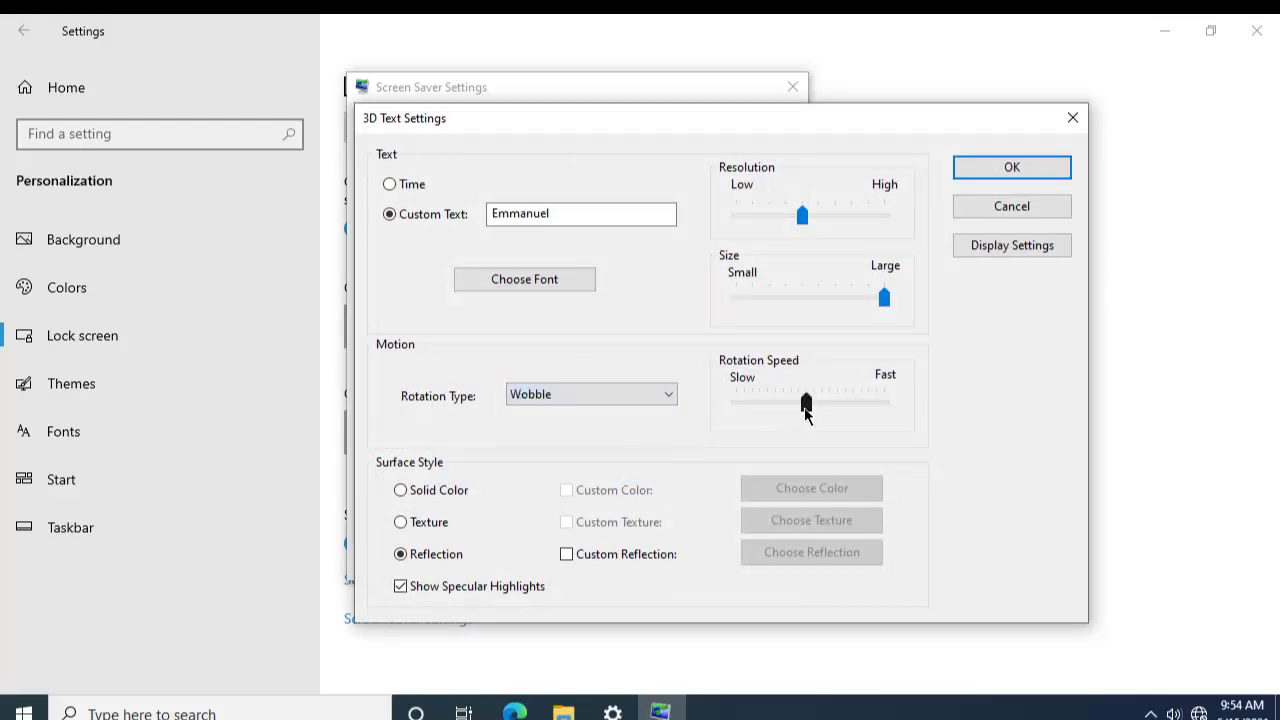
pyautogui.click(1012, 168)
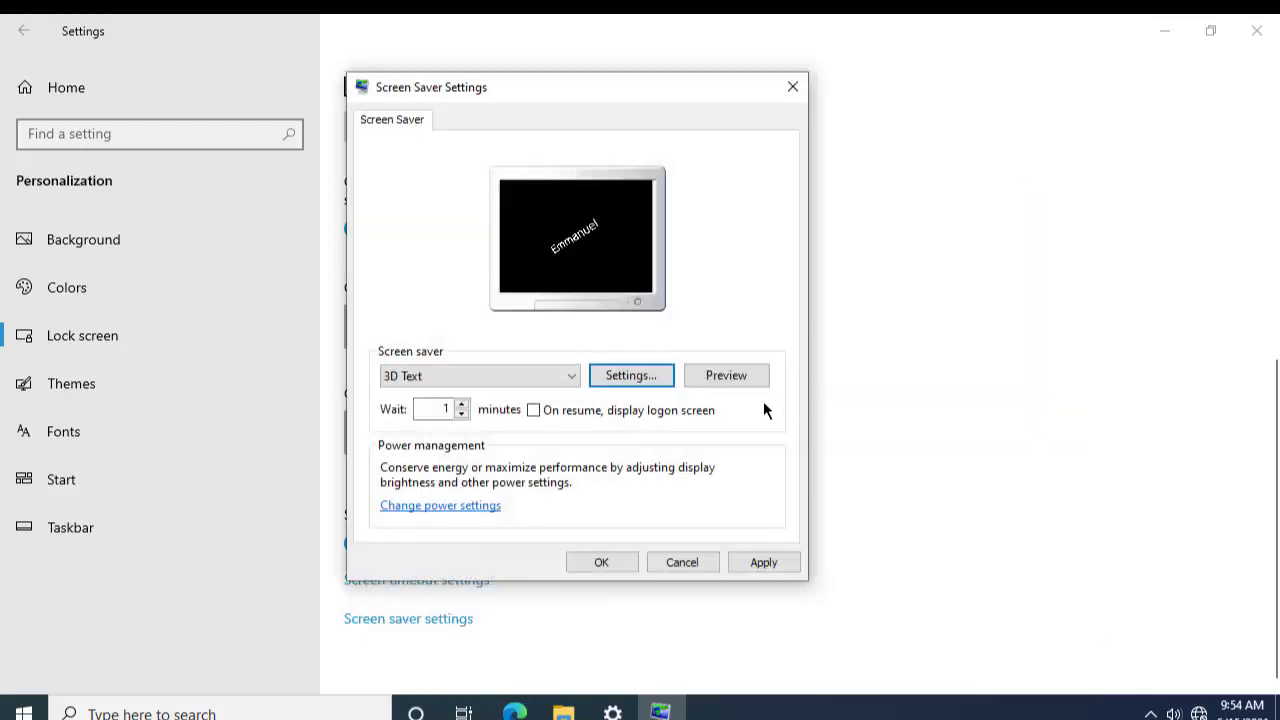
pyautogui.click(733, 374)
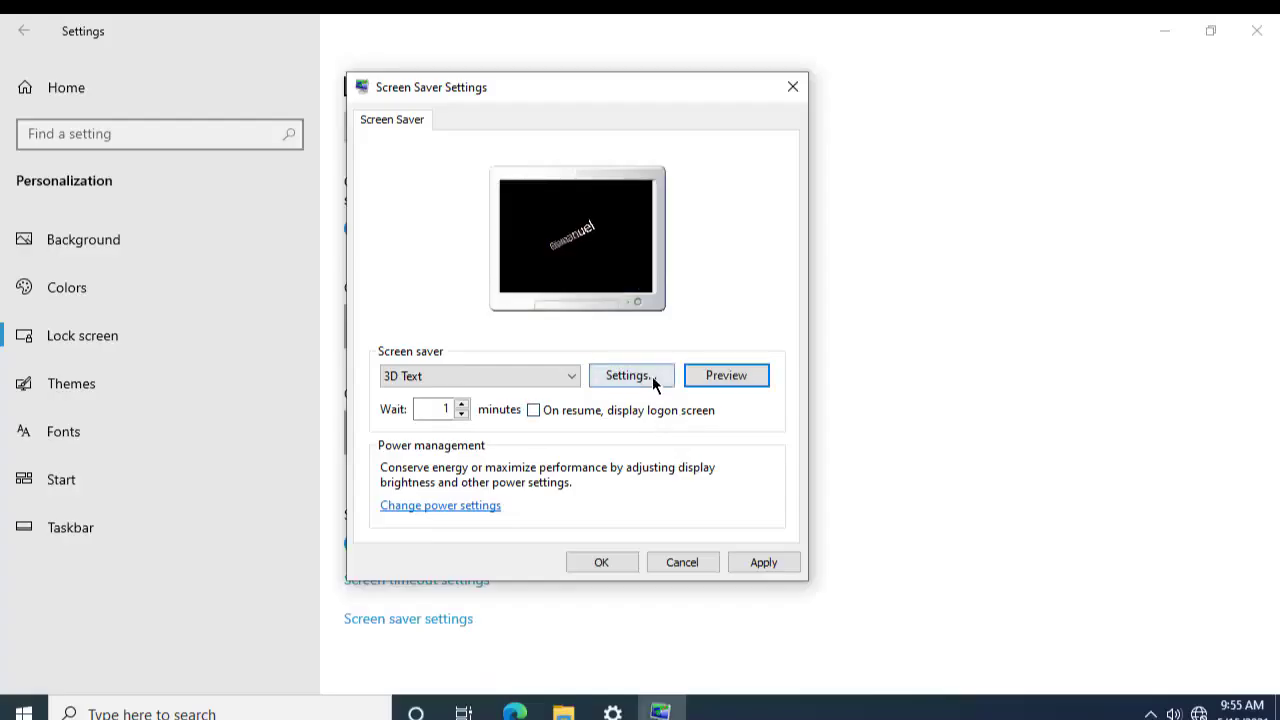
# Step: Switch the 3D Text rotation to Tumble, preview it, and apply the screen saver settings
pyautogui.click(652, 376)
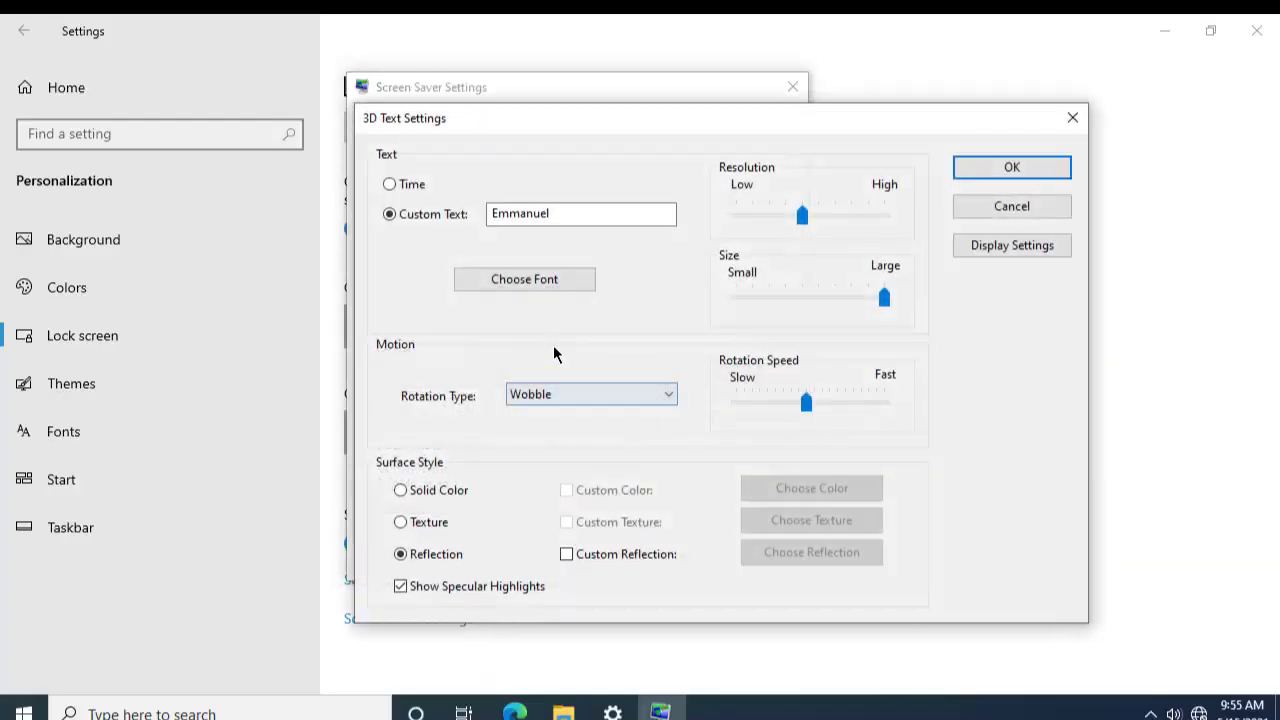
pyautogui.click(568, 395)
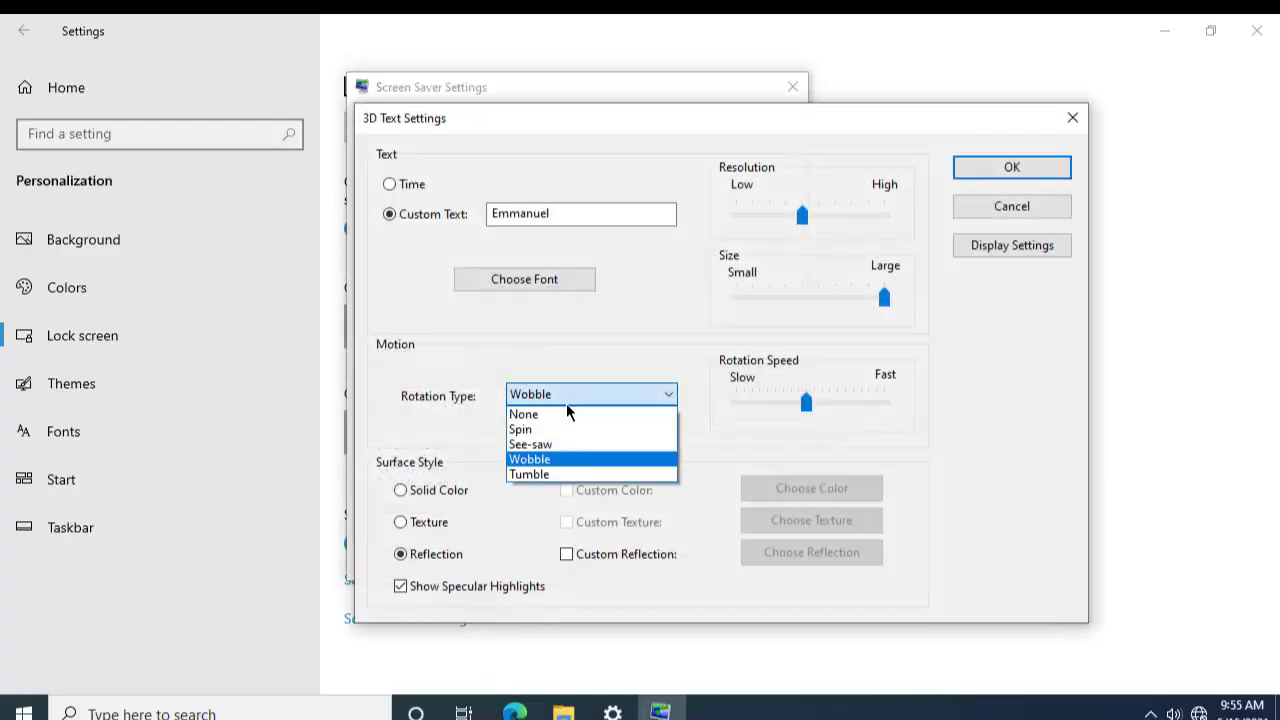
pyautogui.click(558, 475)
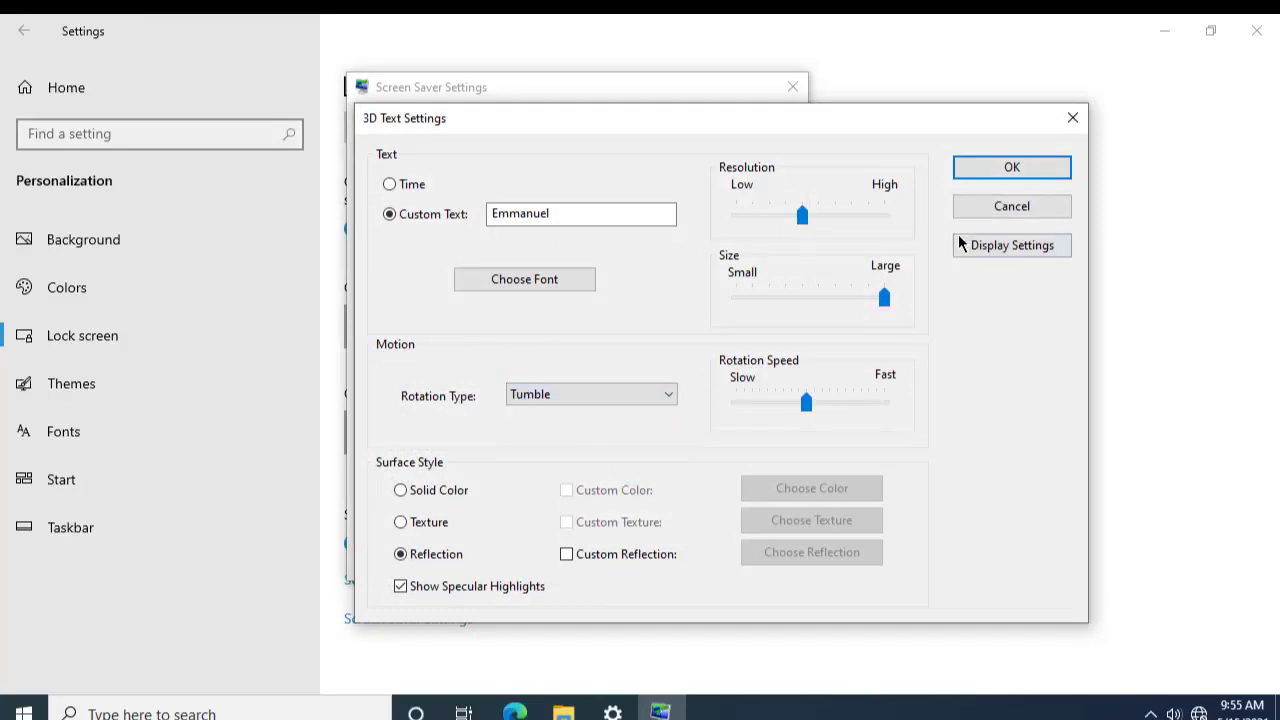
pyautogui.click(999, 164)
pyautogui.click(726, 375)
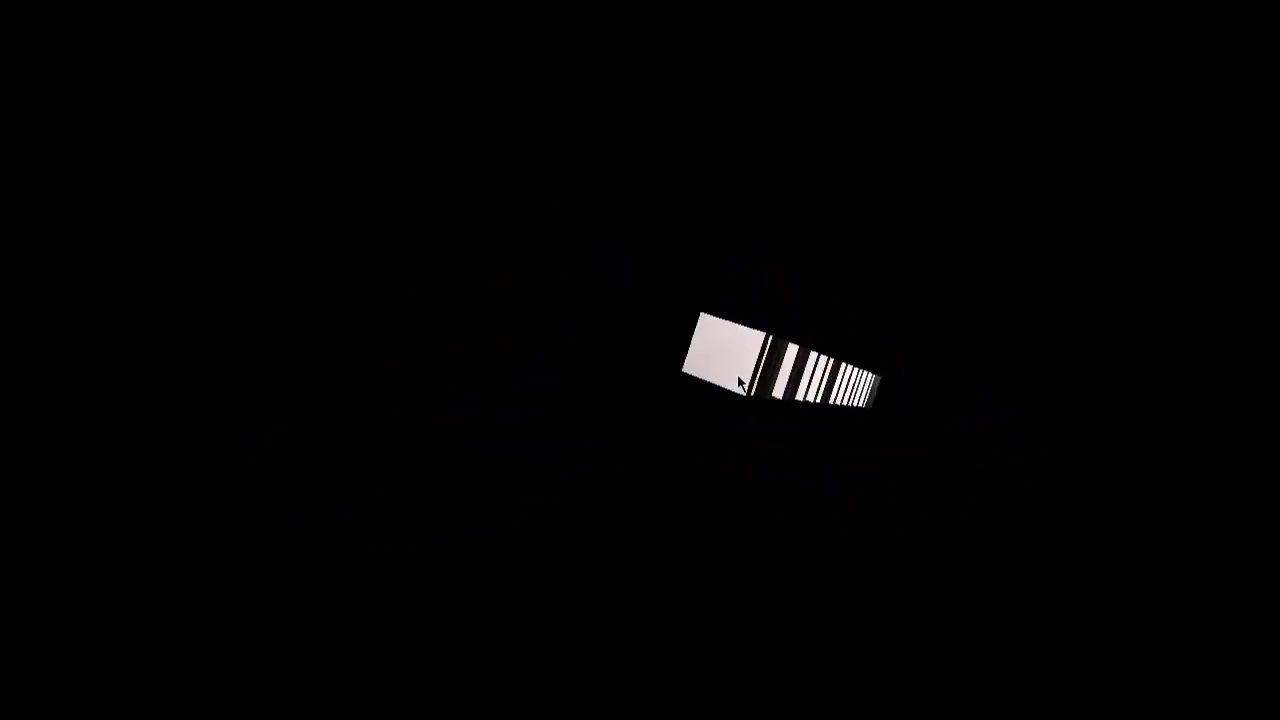
pyautogui.moveTo(904, 323)
pyautogui.click(776, 564)
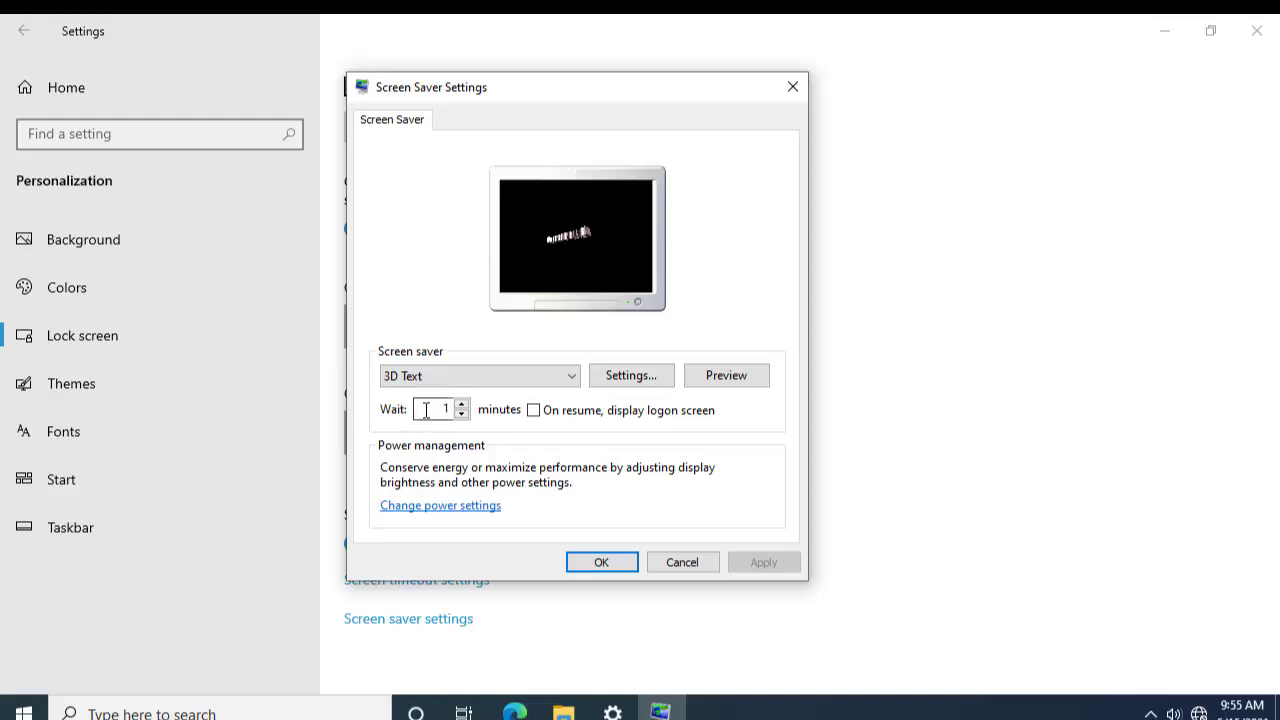
# Step: Enable 'On resume, display logon screen' with the 1-minute wait, apply it, and lock the PC with Win+L
pyautogui.moveTo(438, 409); pyautogui.dragTo(470, 411)
pyautogui.click(533, 410)
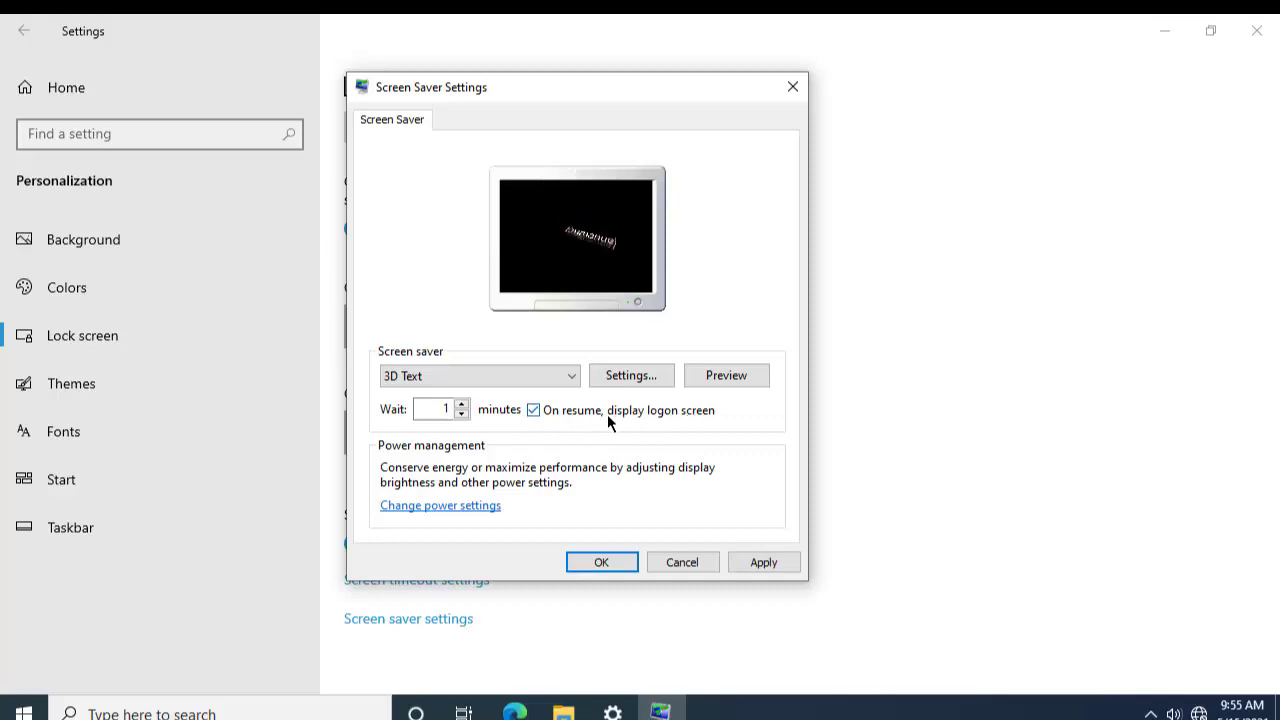
pyautogui.click(764, 378)
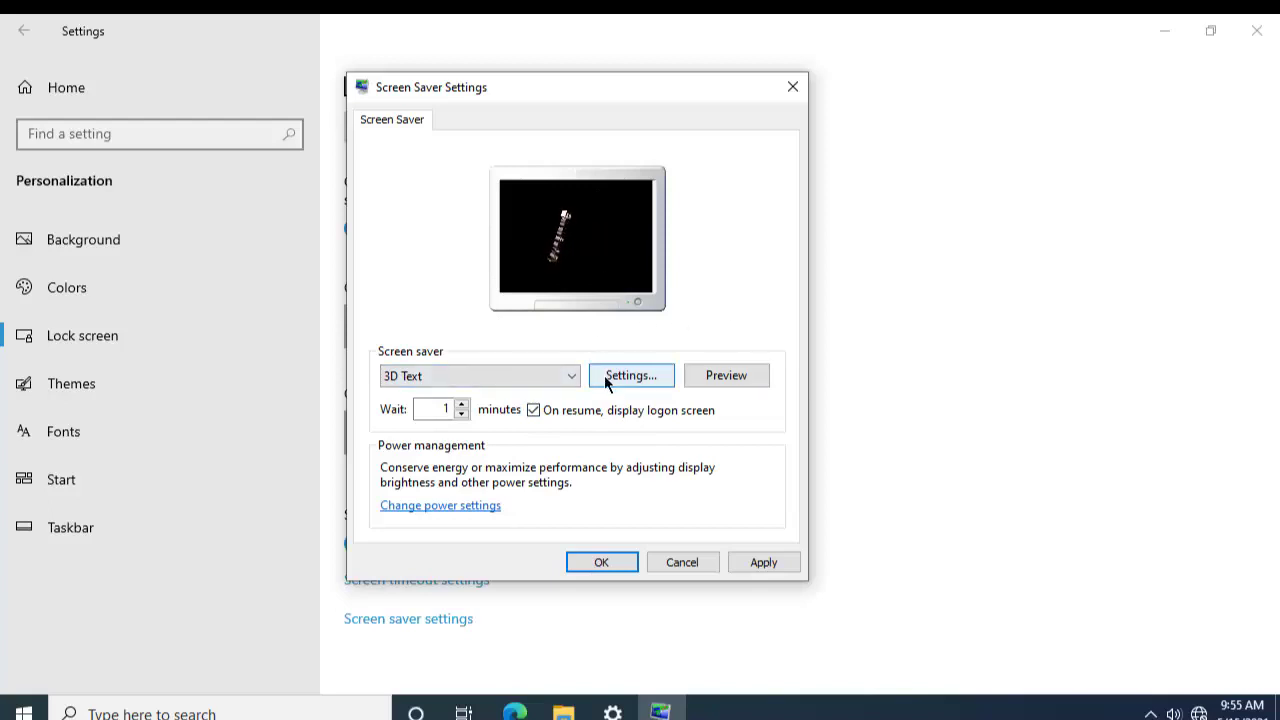
pyautogui.click(780, 564)
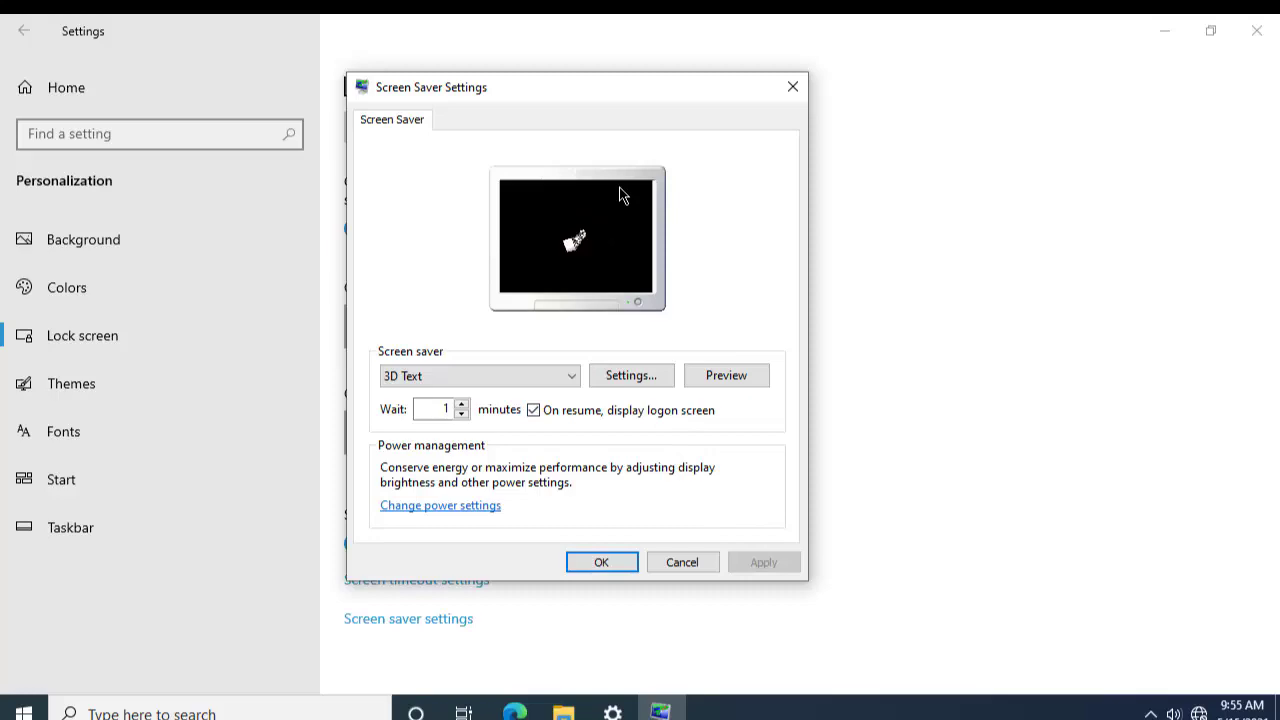
pyautogui.press('super+l')
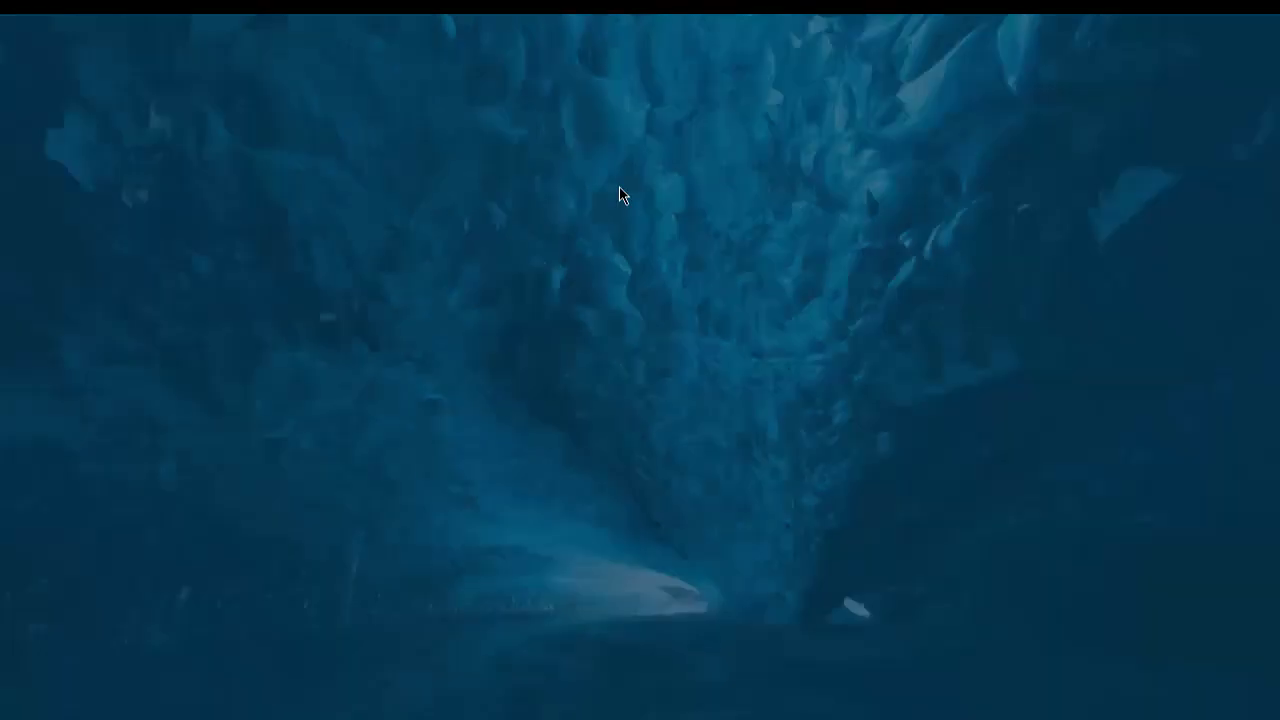
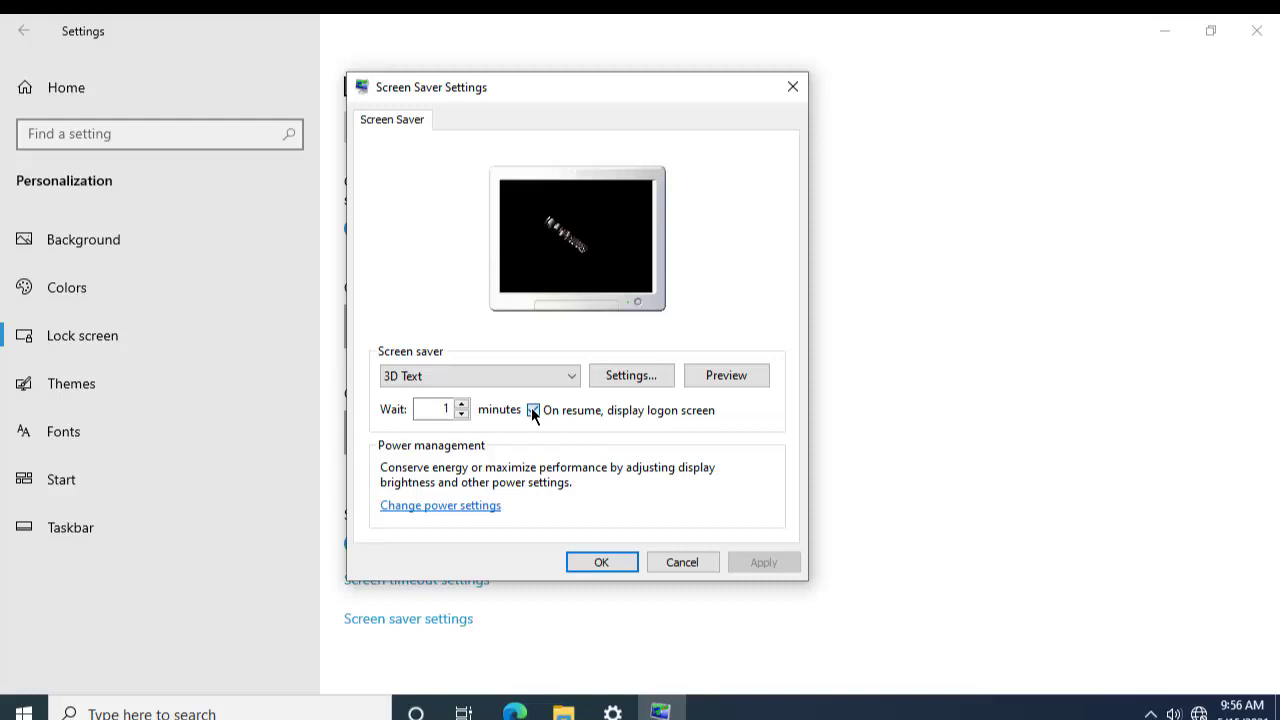
# Step: Turn off 'On resume, display logon screen' for the 3D Text screen saver, apply, and close the dialog
pyautogui.click(533, 410)
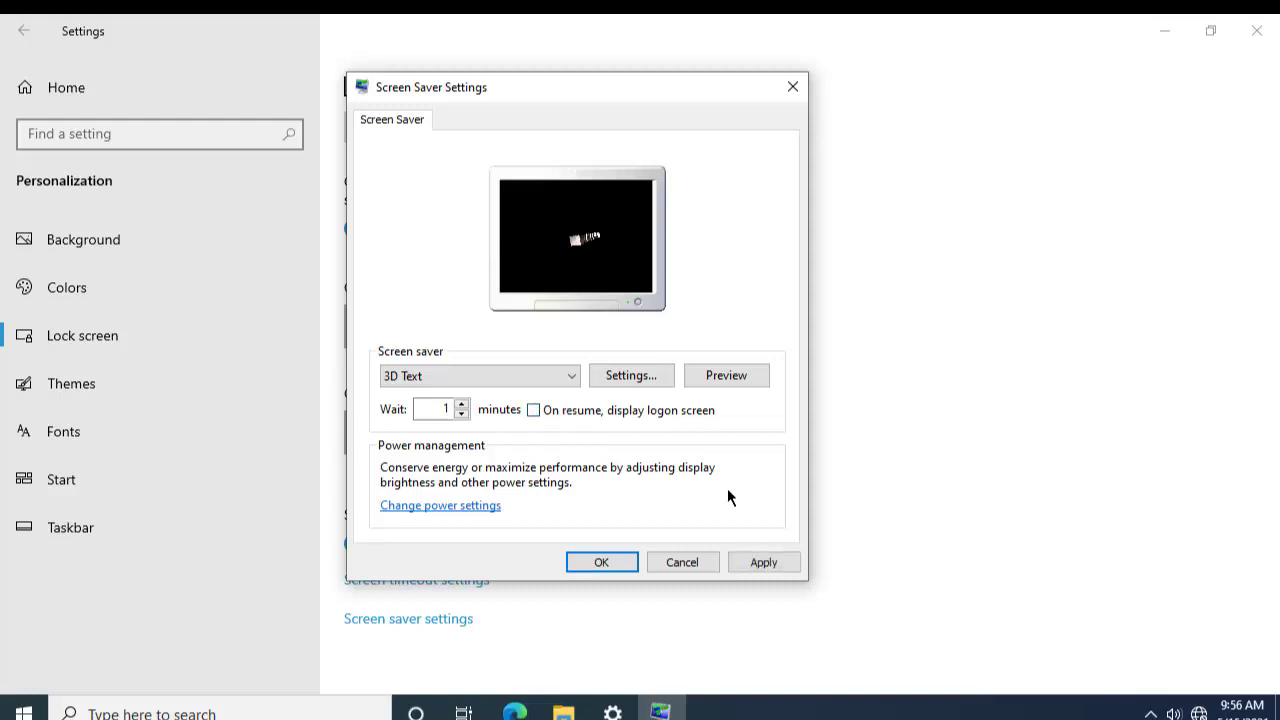
pyautogui.click(768, 563)
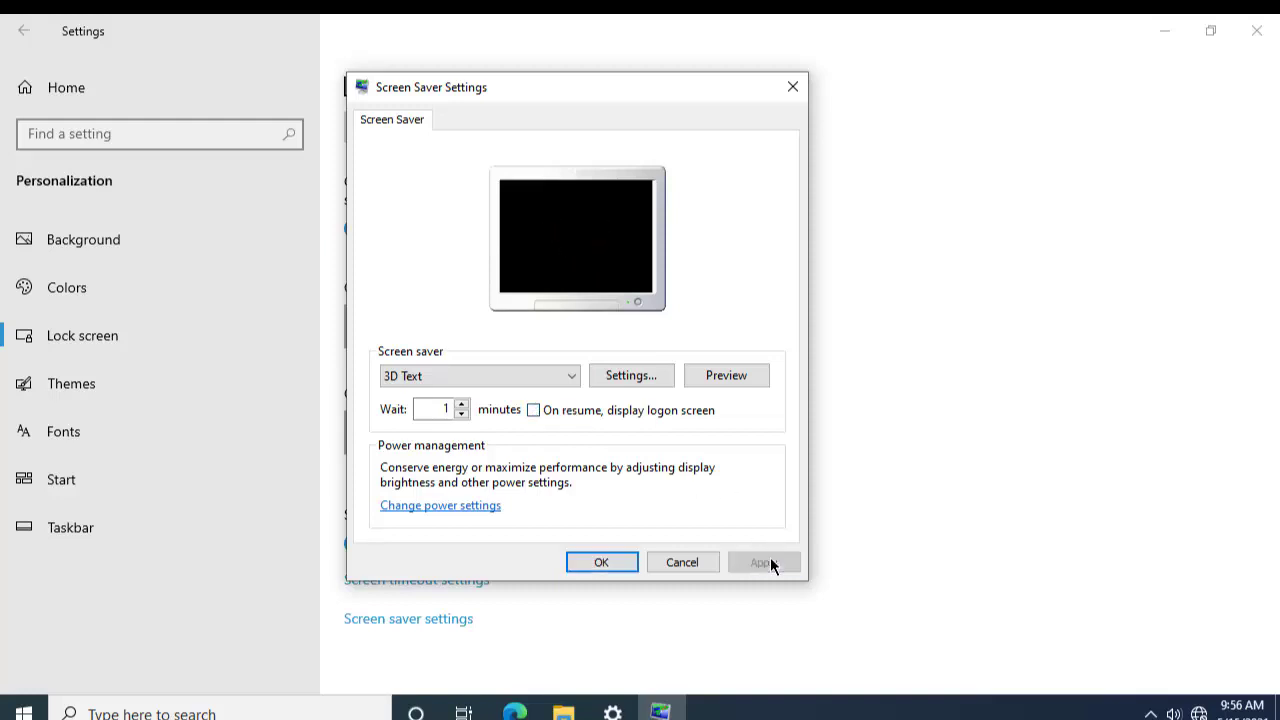
pyautogui.click(619, 563)
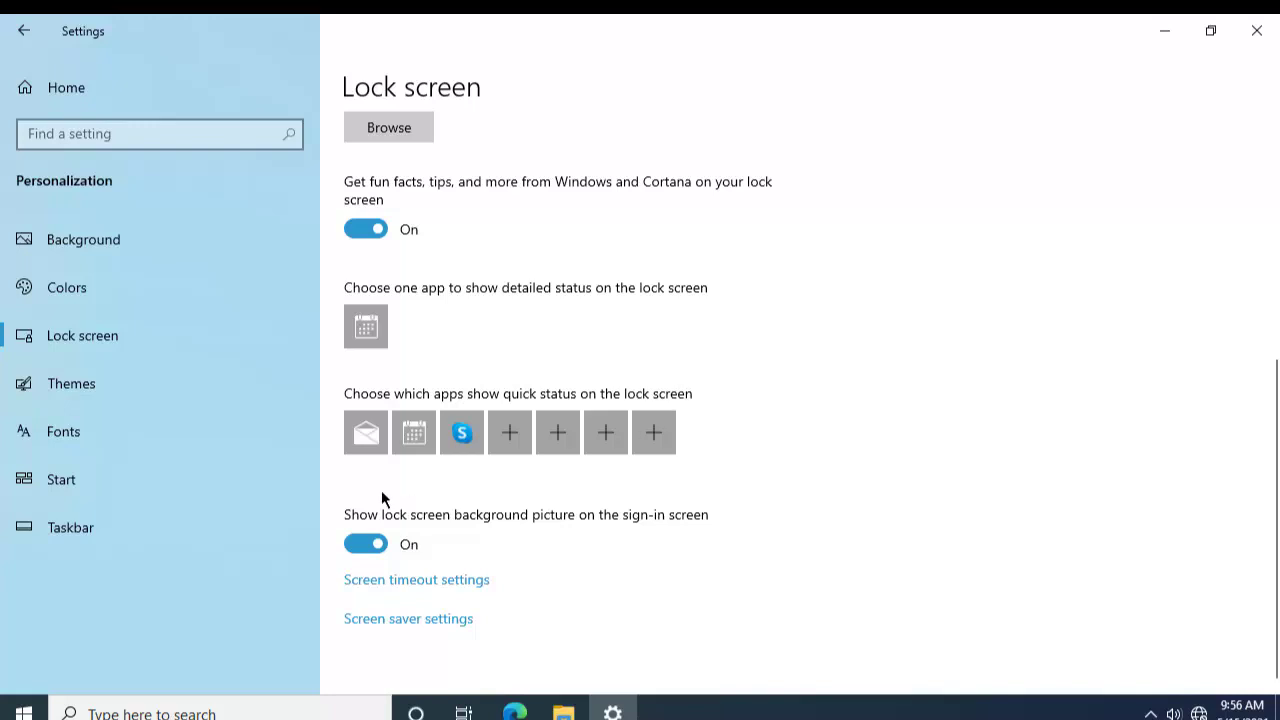
# Step: On the Themes page, pick the Flowers tile under Change theme
pyautogui.click(165, 390)
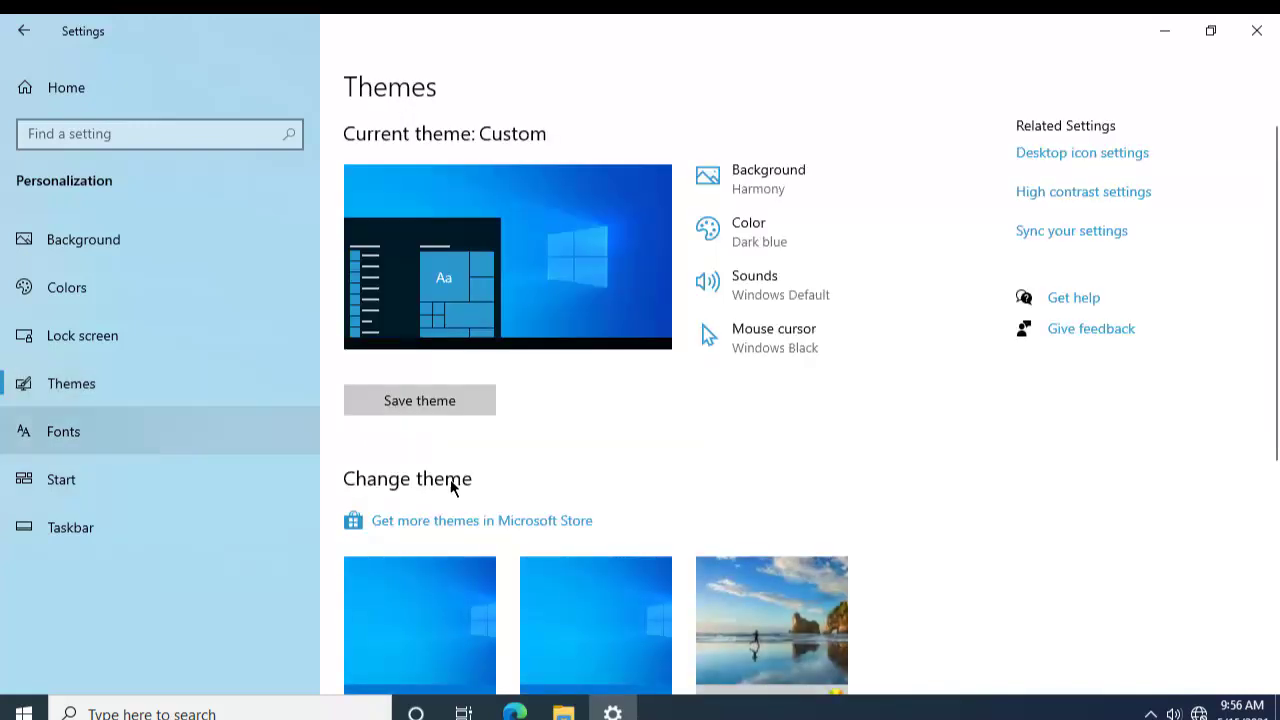
pyautogui.scroll(-5, 722, 466)
pyautogui.scroll(5, 723, 467)
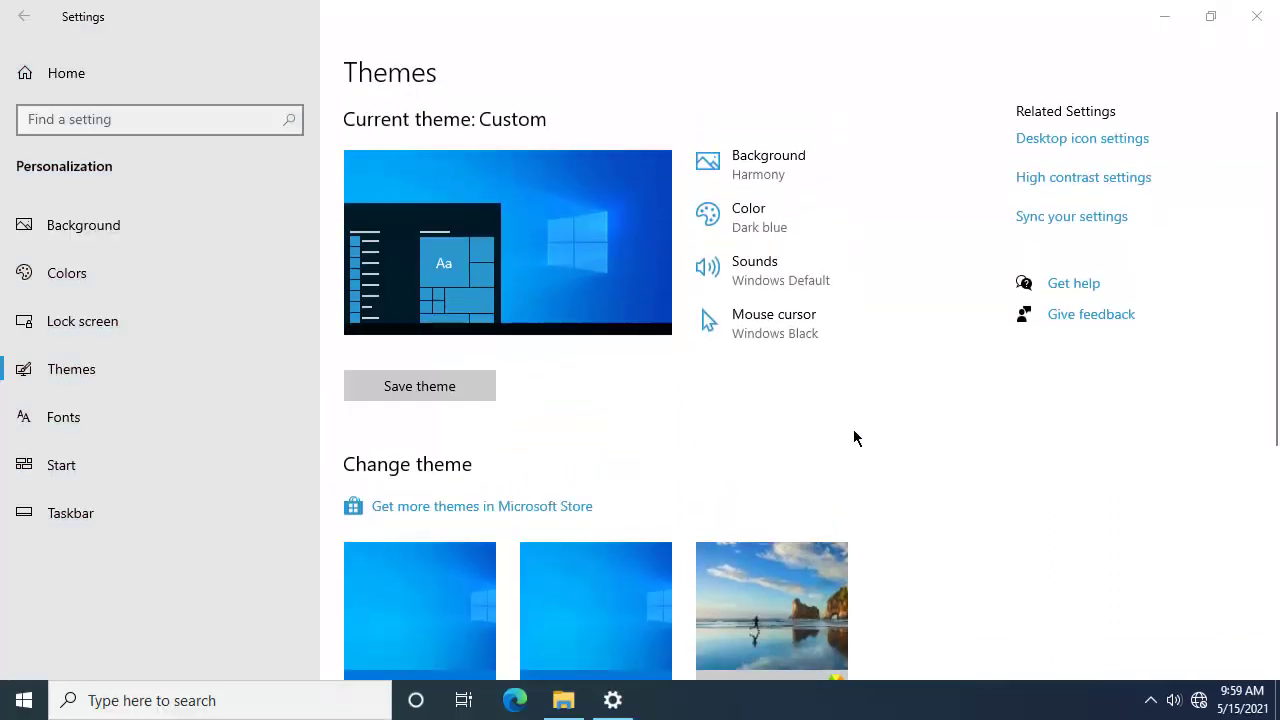
pyautogui.click(162, 388)
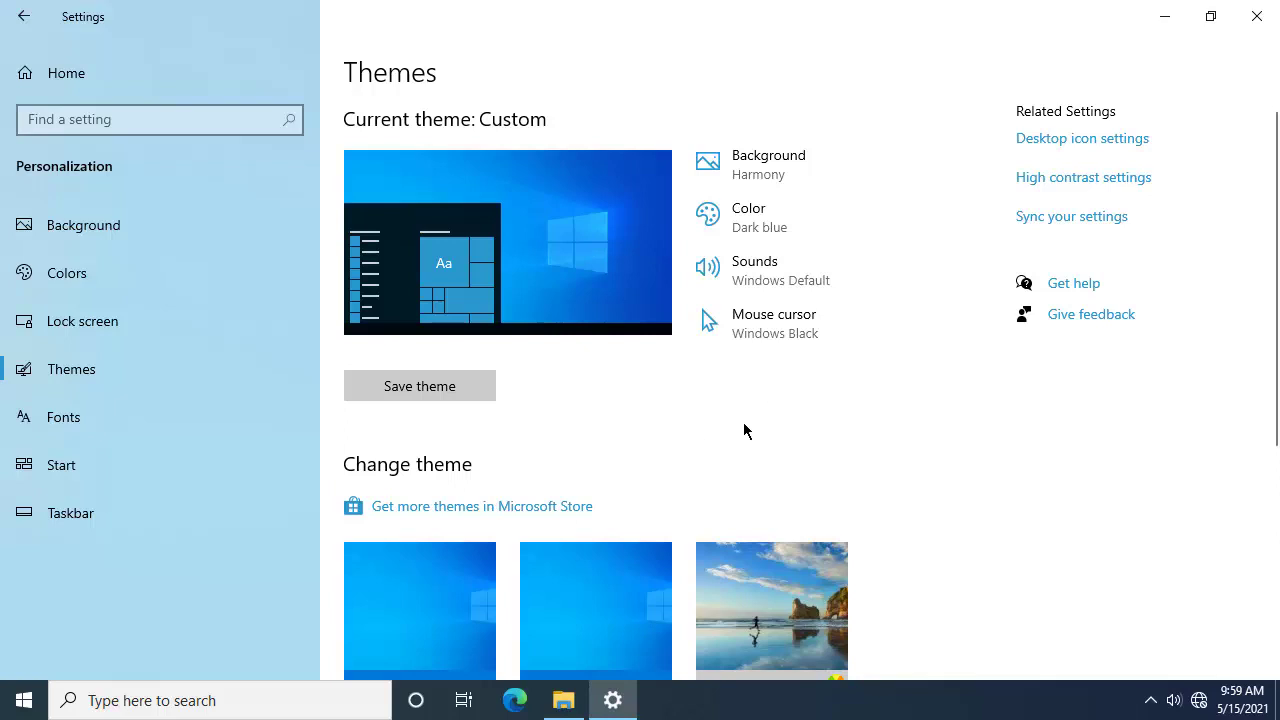
pyautogui.scroll(-1, 746, 397)
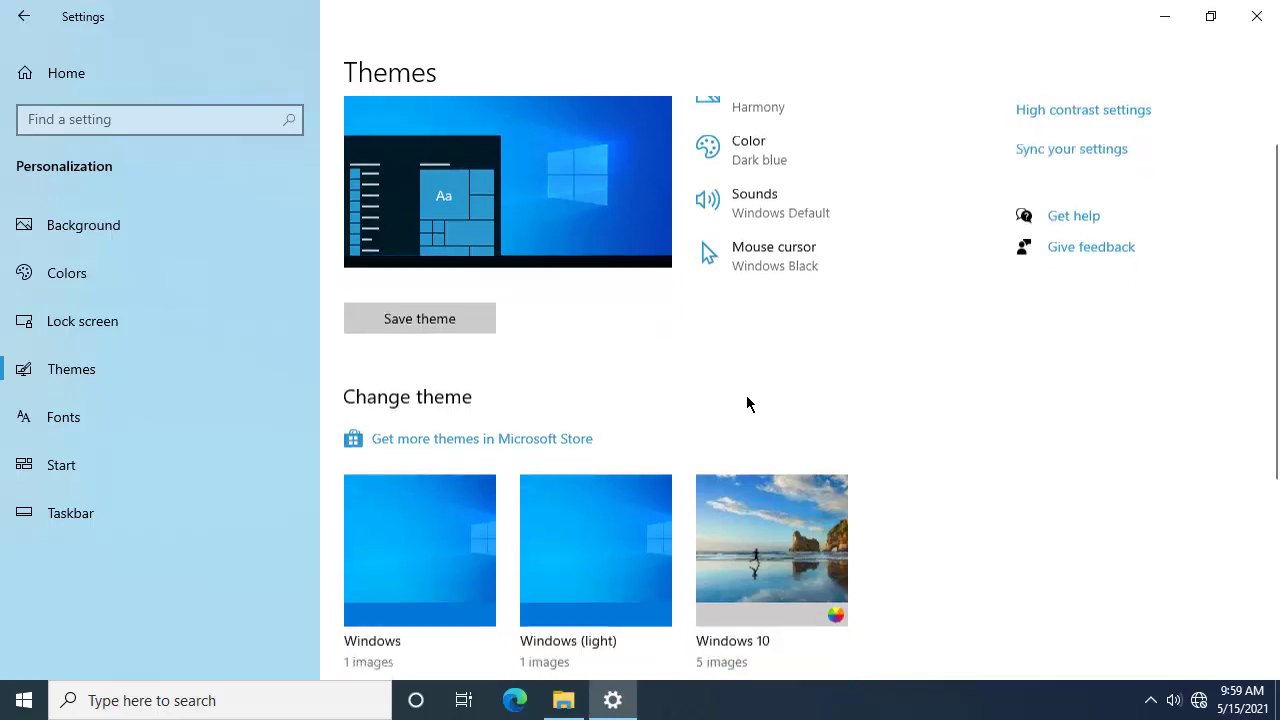
pyautogui.scroll(1, 748, 400)
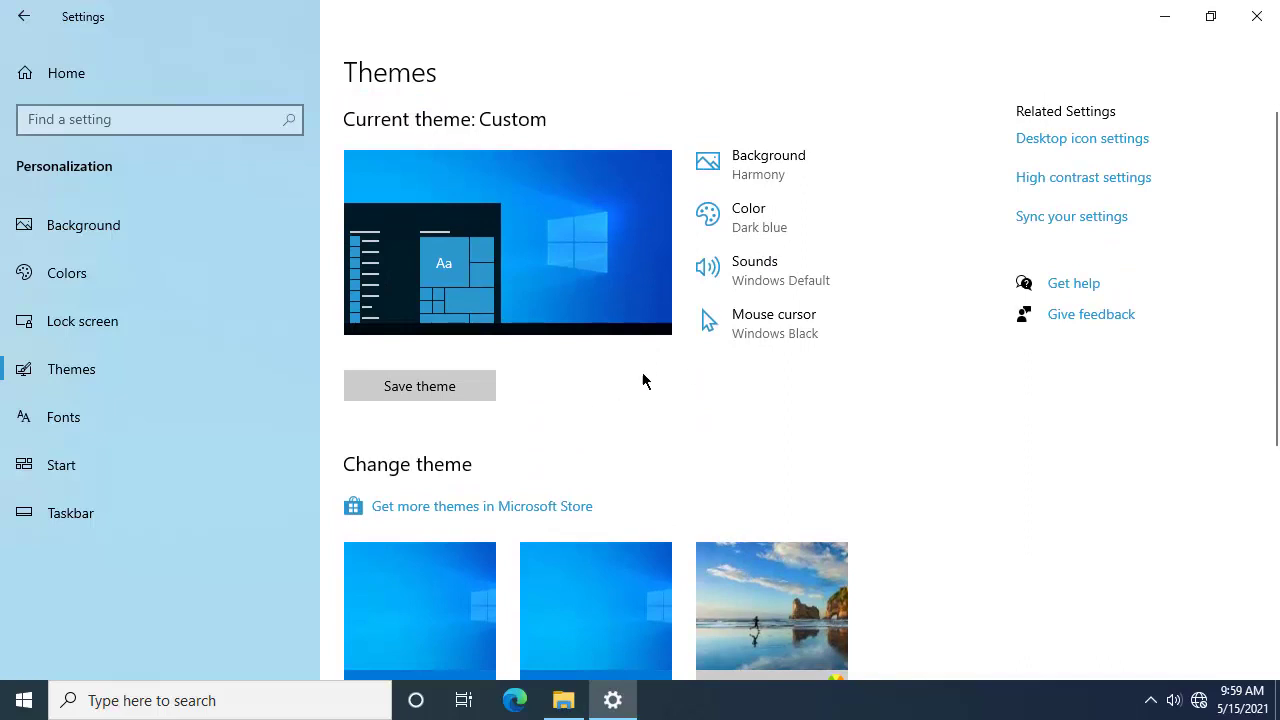
pyautogui.scroll(-5, 680, 440)
pyautogui.scroll(3, 682, 437)
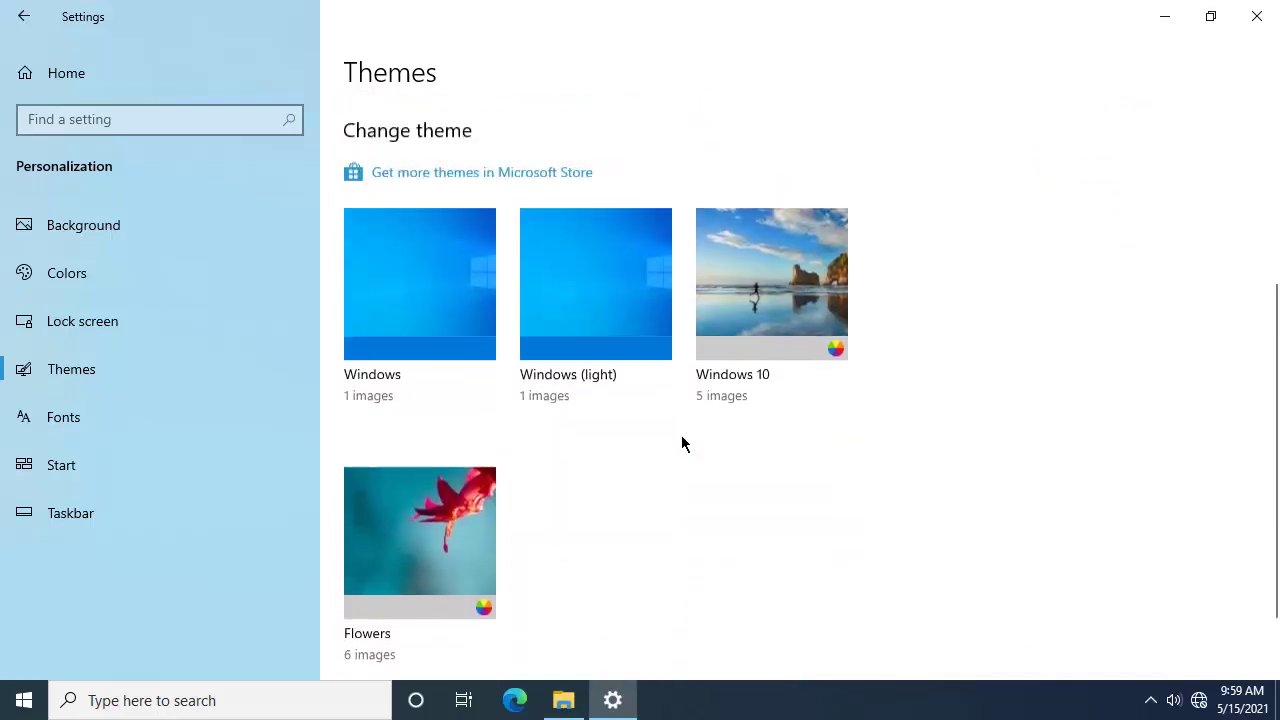
pyautogui.scroll(-2, 682, 437)
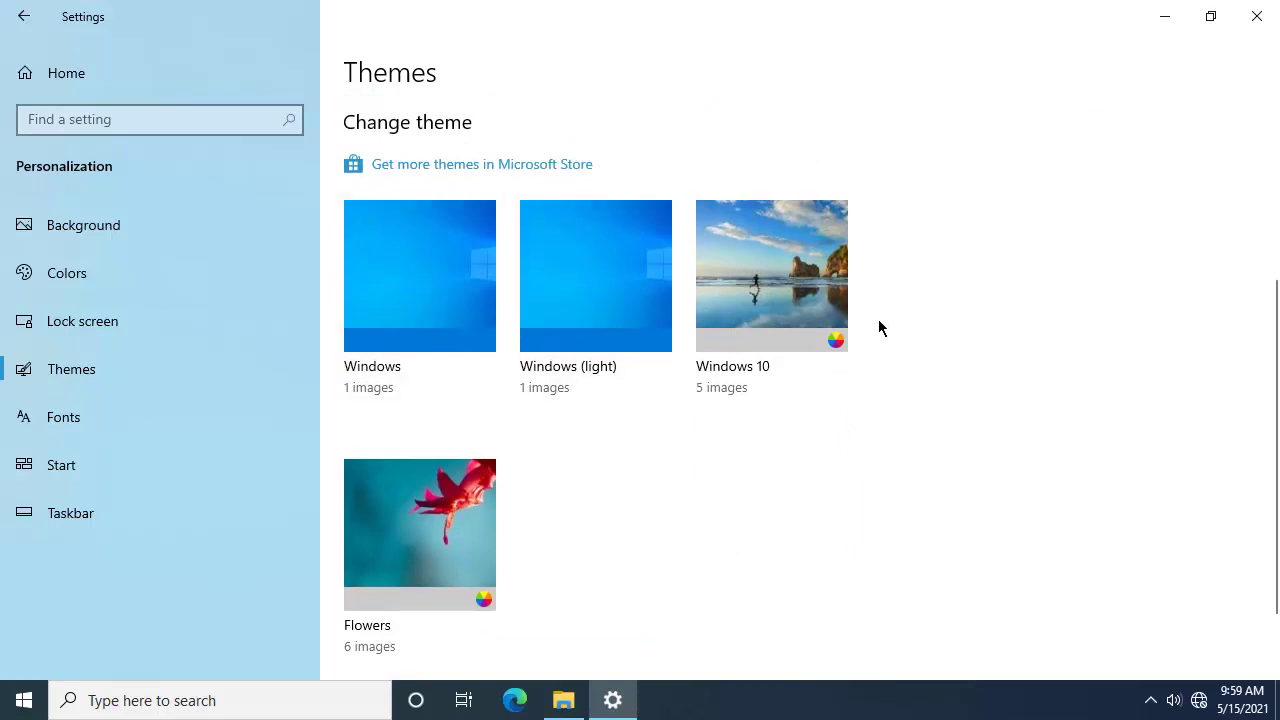
pyautogui.click(456, 497)
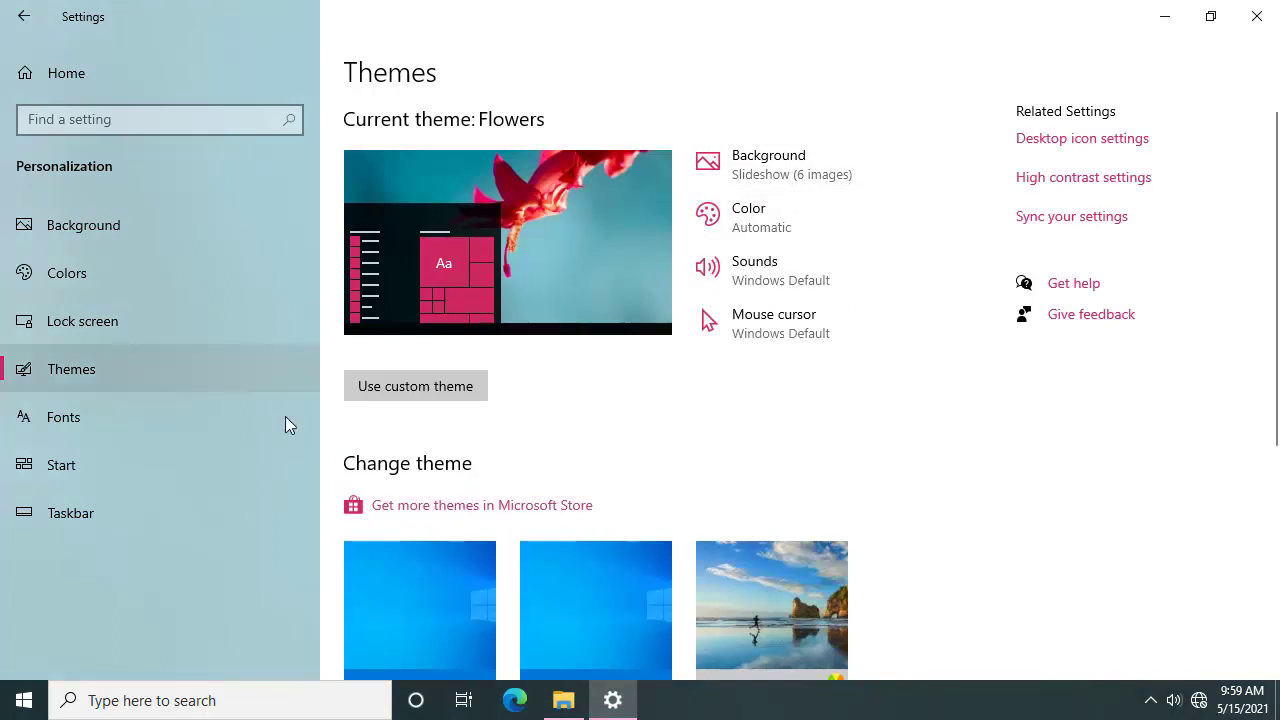
pyautogui.click(22, 708)
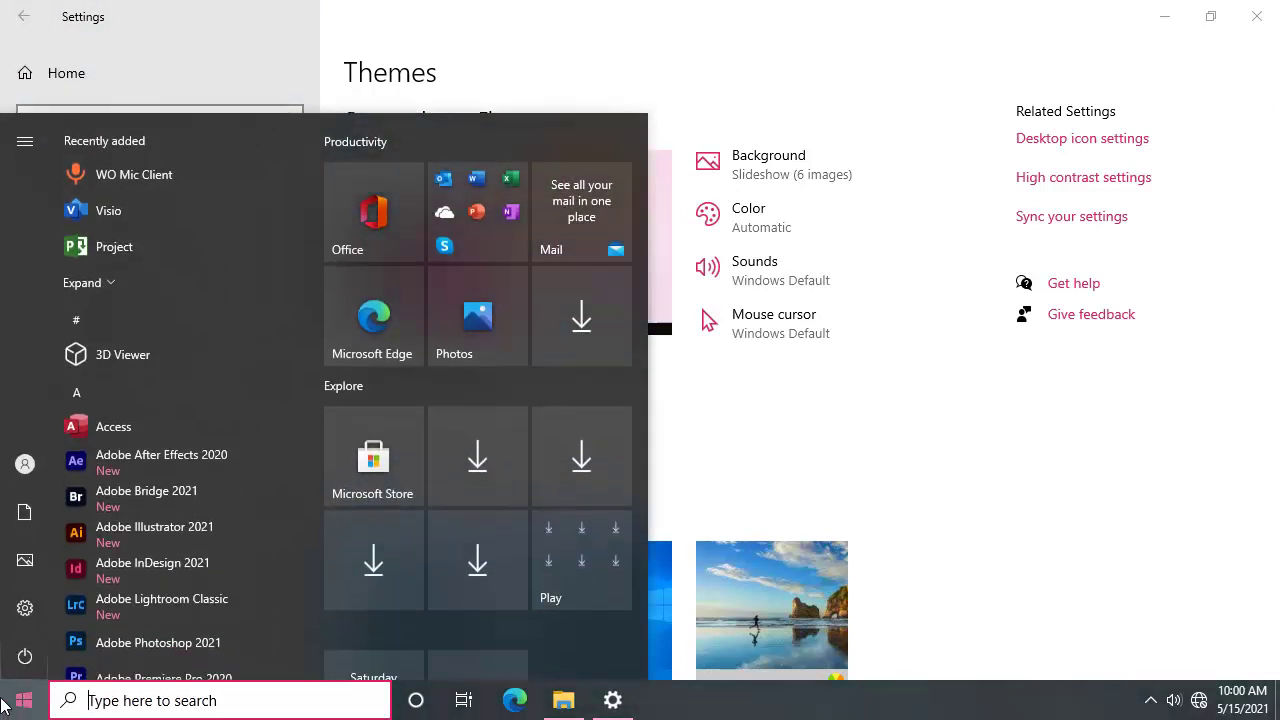
pyautogui.scroll(-4, 171, 605)
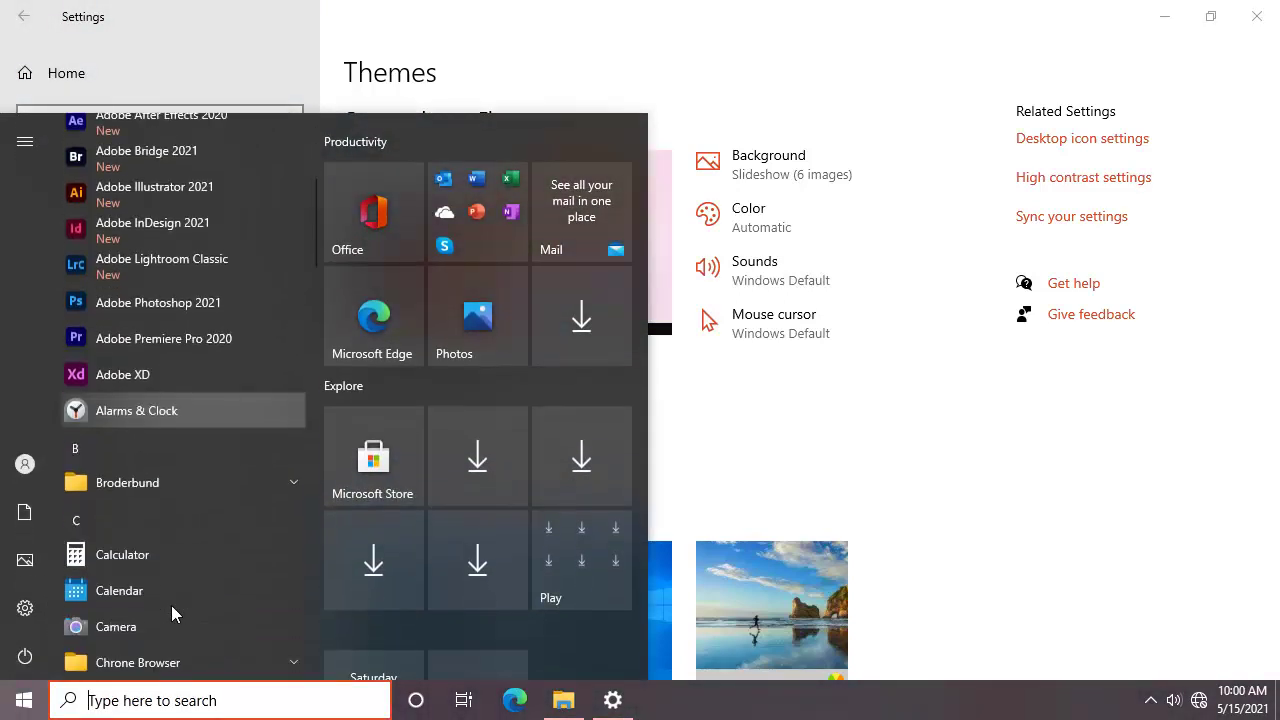
pyautogui.scroll(-8, 157, 508)
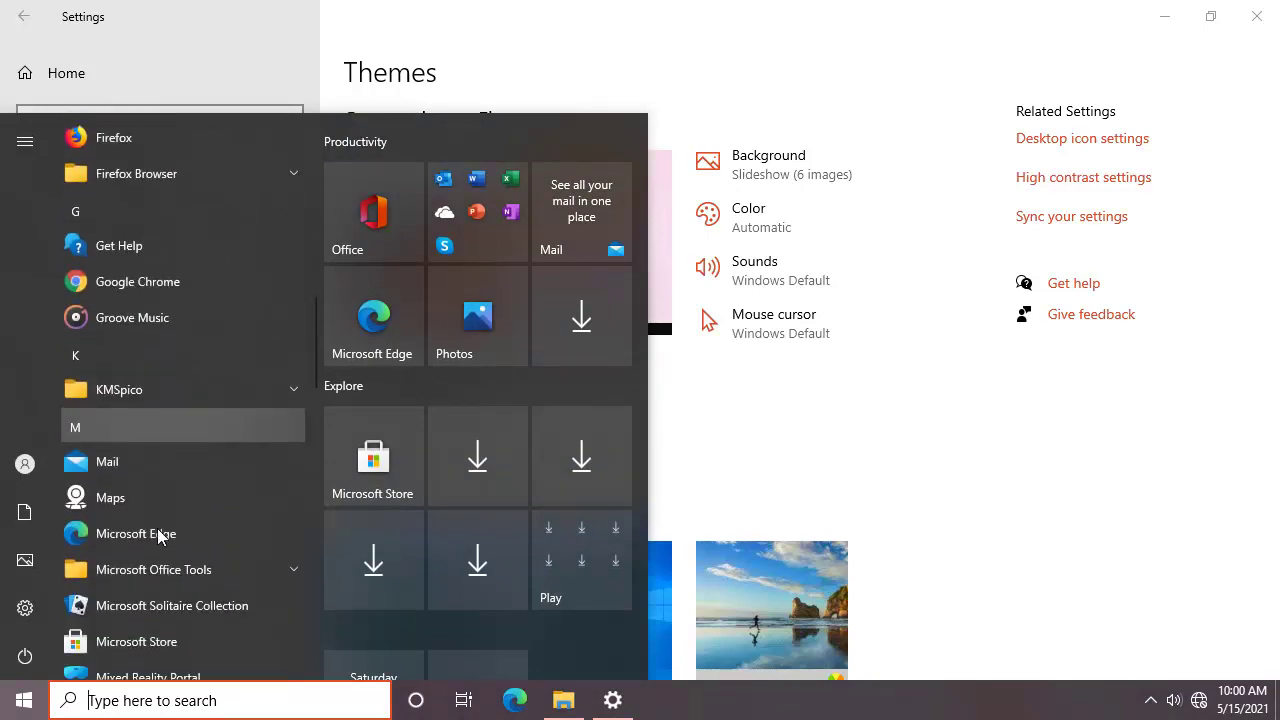
pyautogui.scroll(-5, 157, 528)
pyautogui.click(1093, 520)
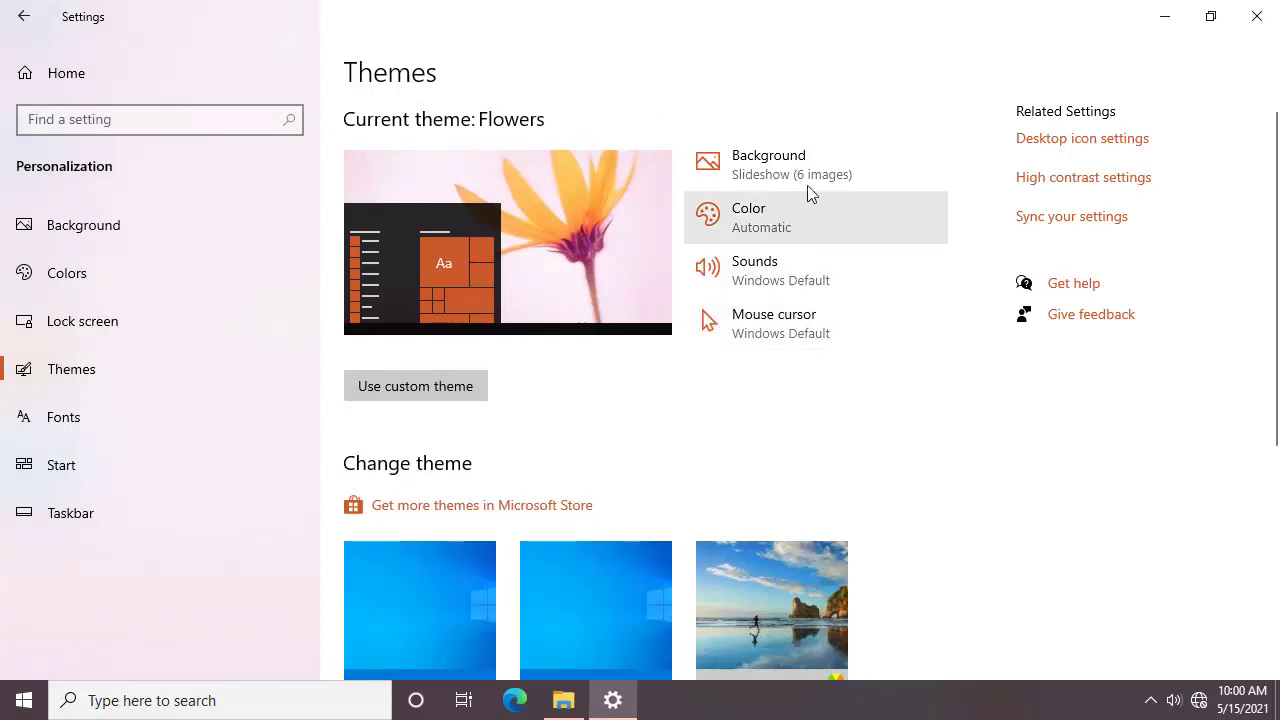
pyautogui.scroll(-3, 569, 471)
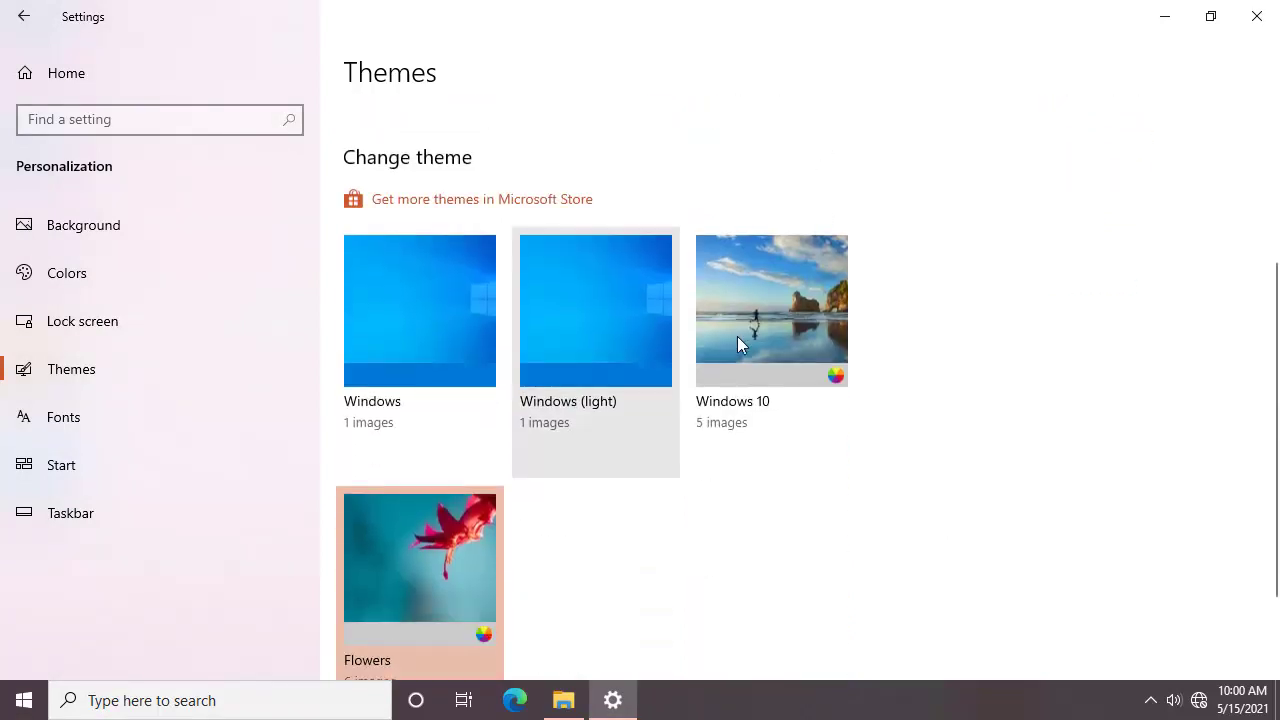
pyautogui.click(1186, 20)
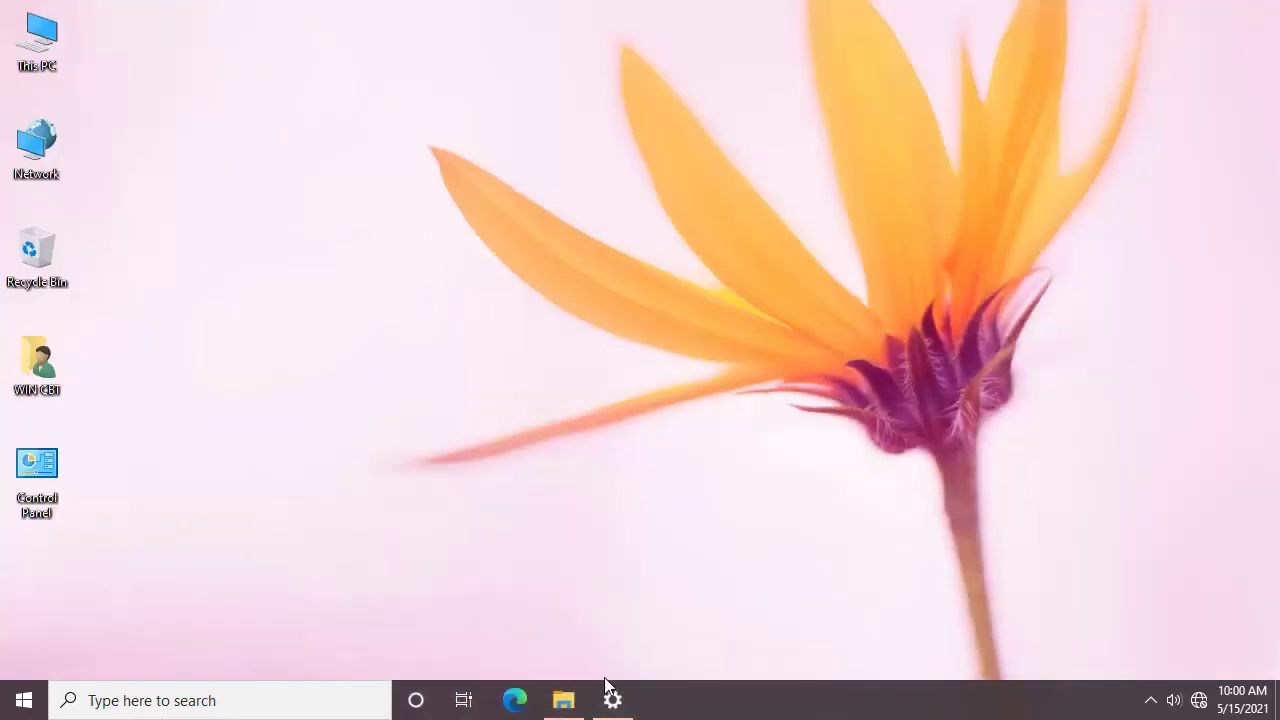
pyautogui.click(611, 708)
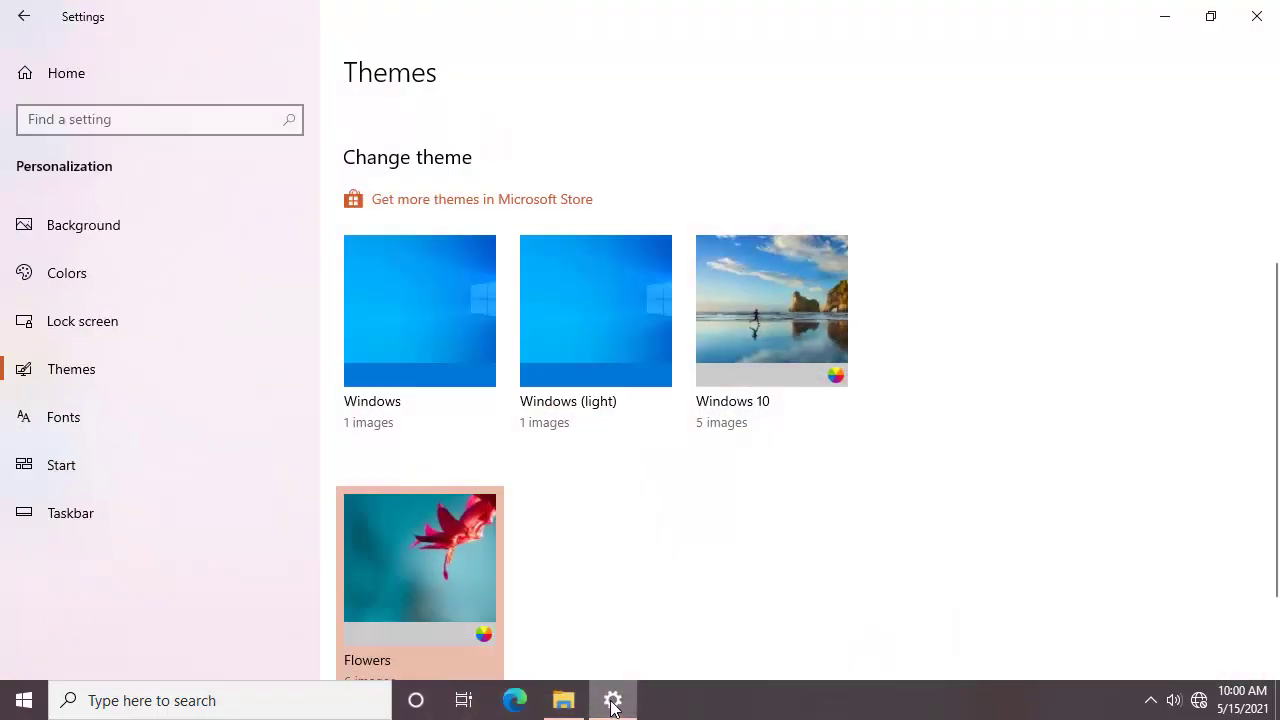
# Step: Switch back to the default Windows theme
pyautogui.click(470, 333)
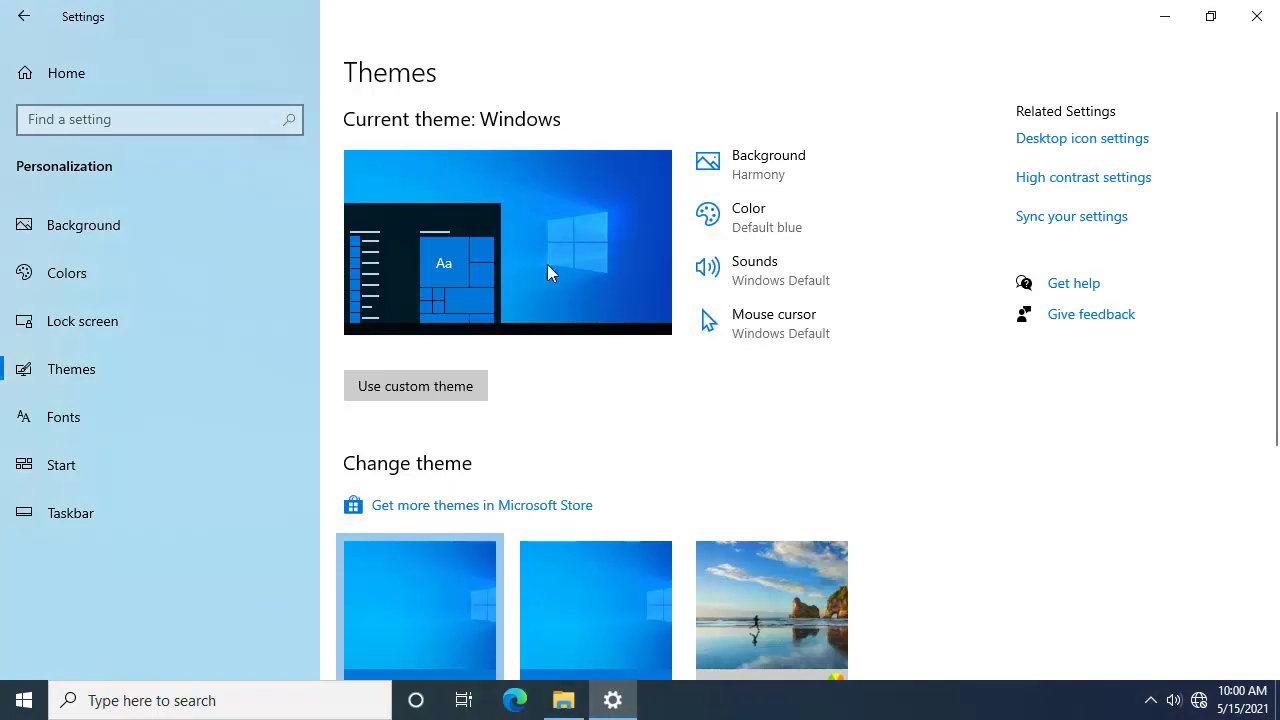
pyautogui.scroll(-5, 729, 414)
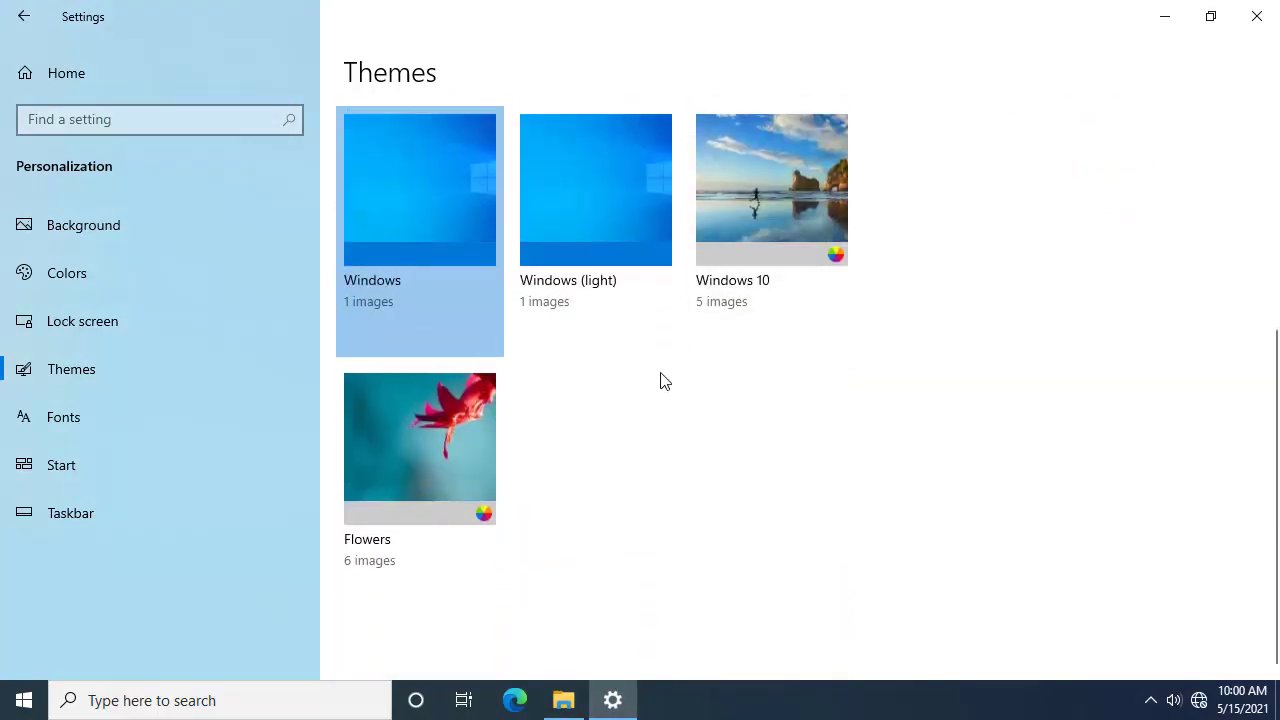
pyautogui.scroll(4, 660, 370)
pyautogui.scroll(-1, 651, 383)
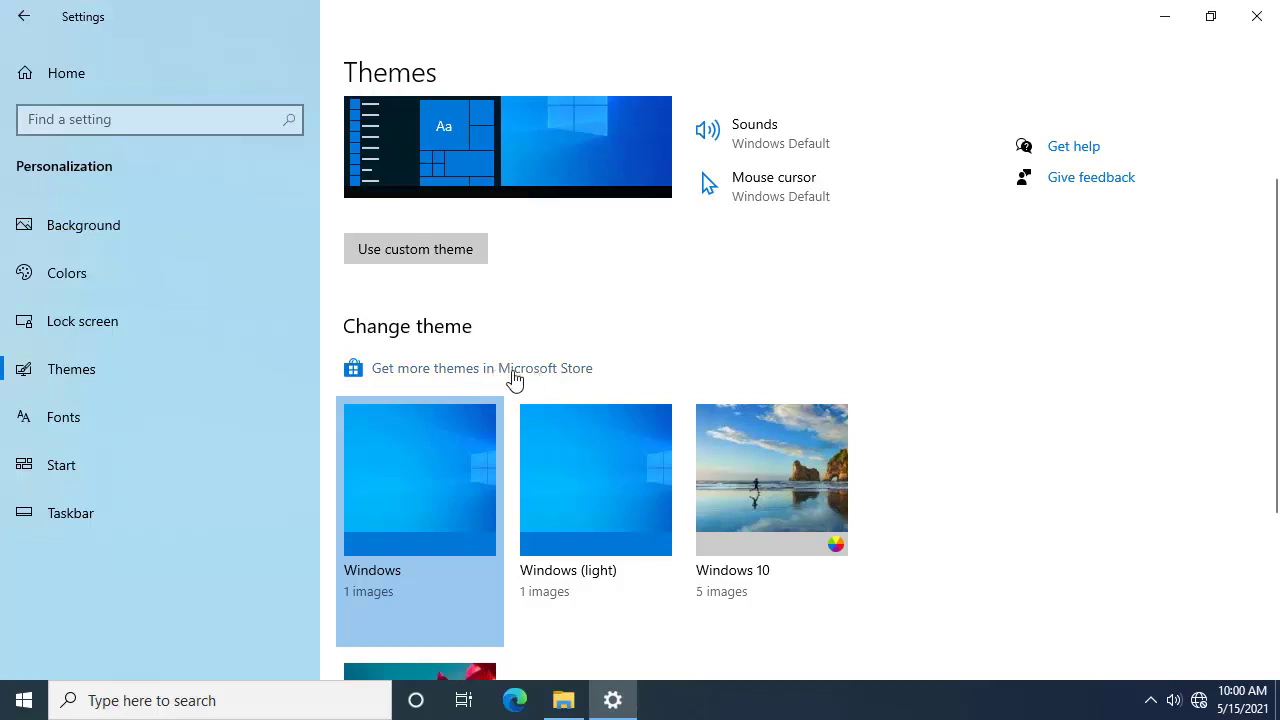
# Step: Go to the Fonts settings page
pyautogui.scroll(-2, 545, 375)
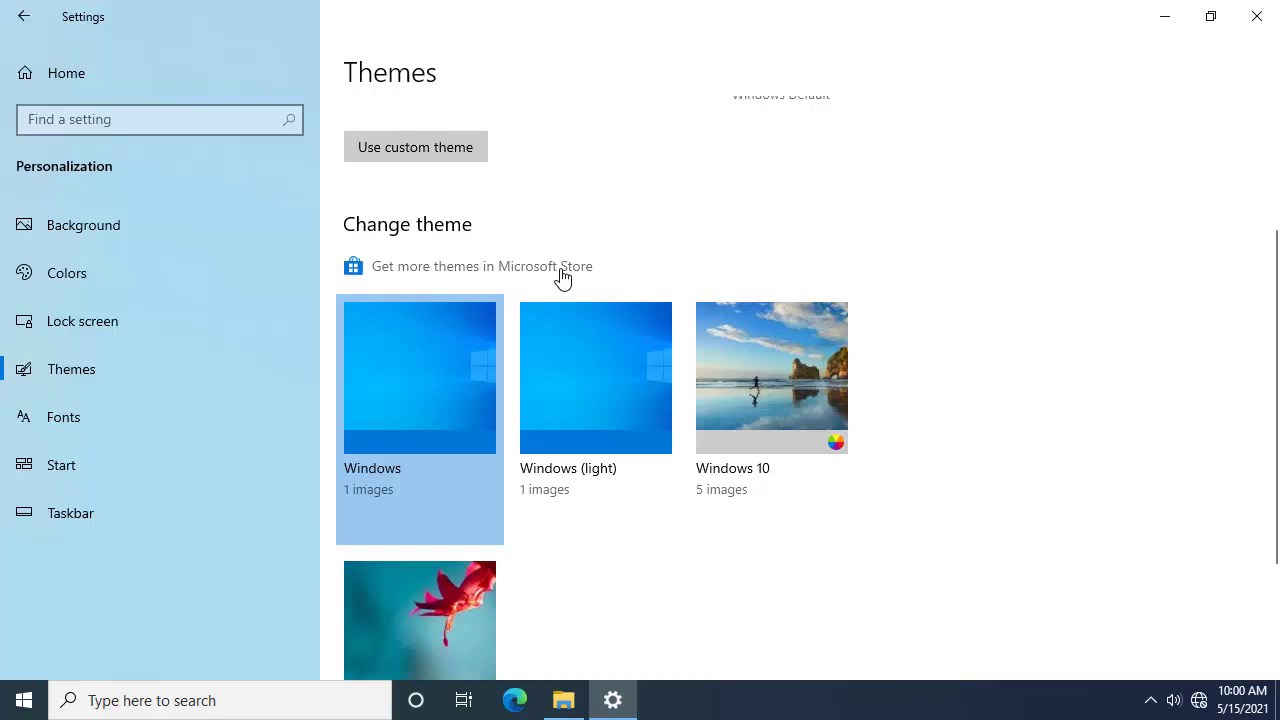
pyautogui.scroll(-2, 440, 310)
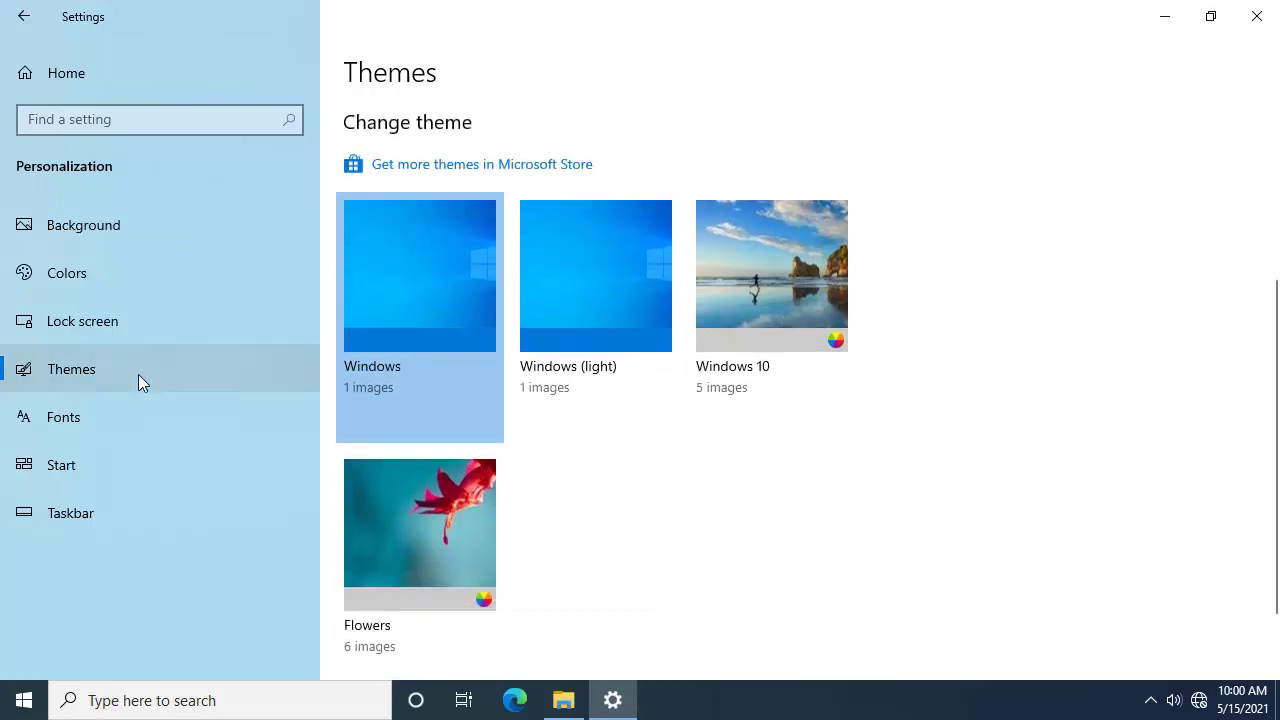
pyautogui.click(117, 414)
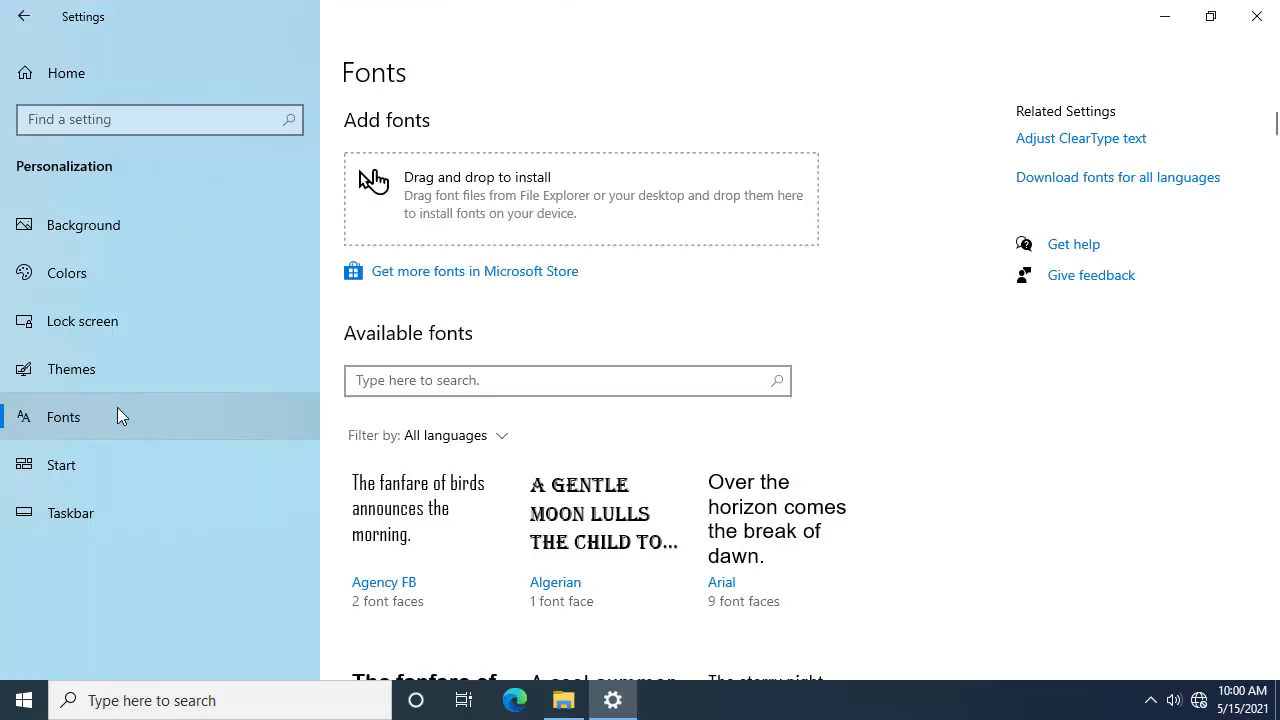
# Step: Scroll through the available fonts, then go to the Start personalization page
pyautogui.scroll(-5, 737, 451)
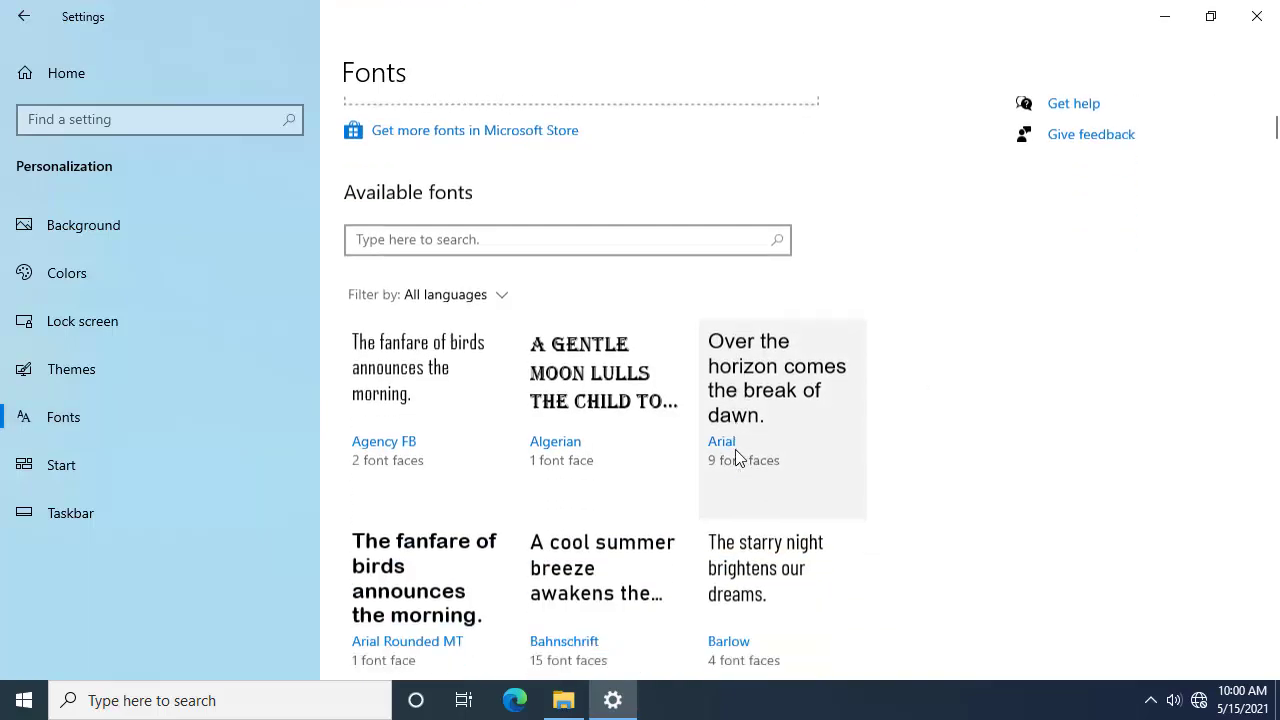
pyautogui.scroll(-10, 737, 455)
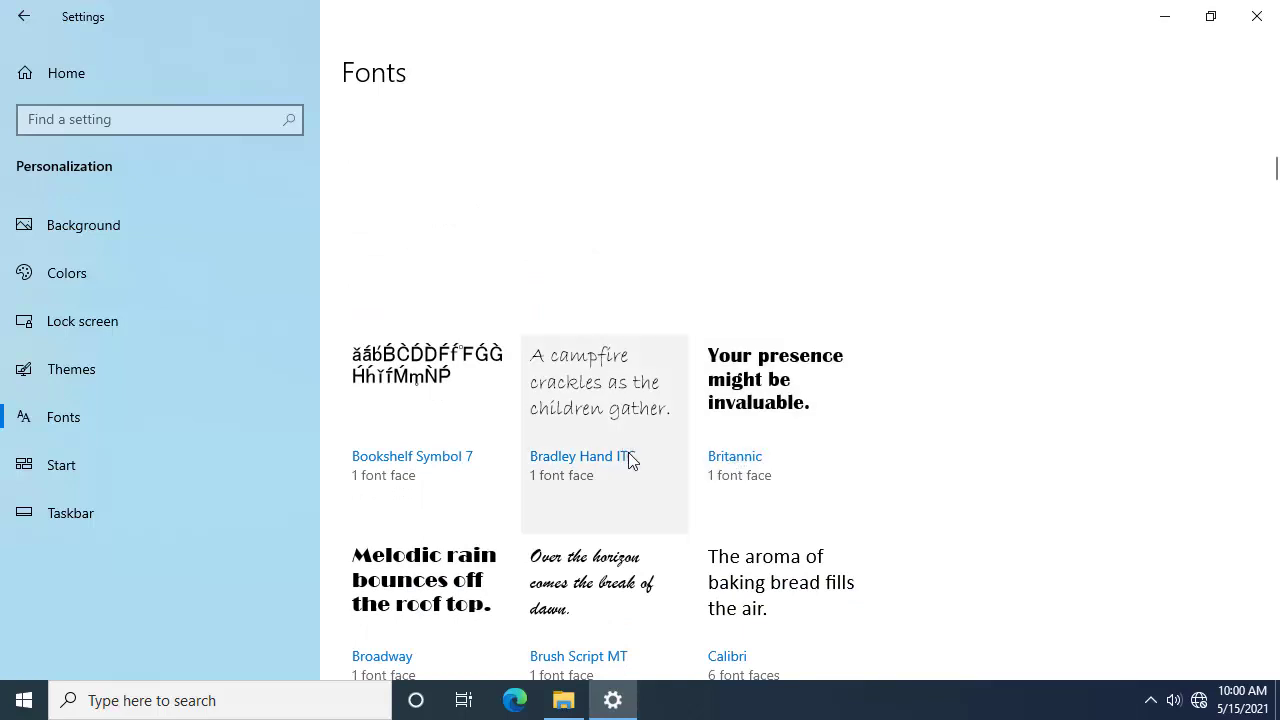
pyautogui.click(111, 478)
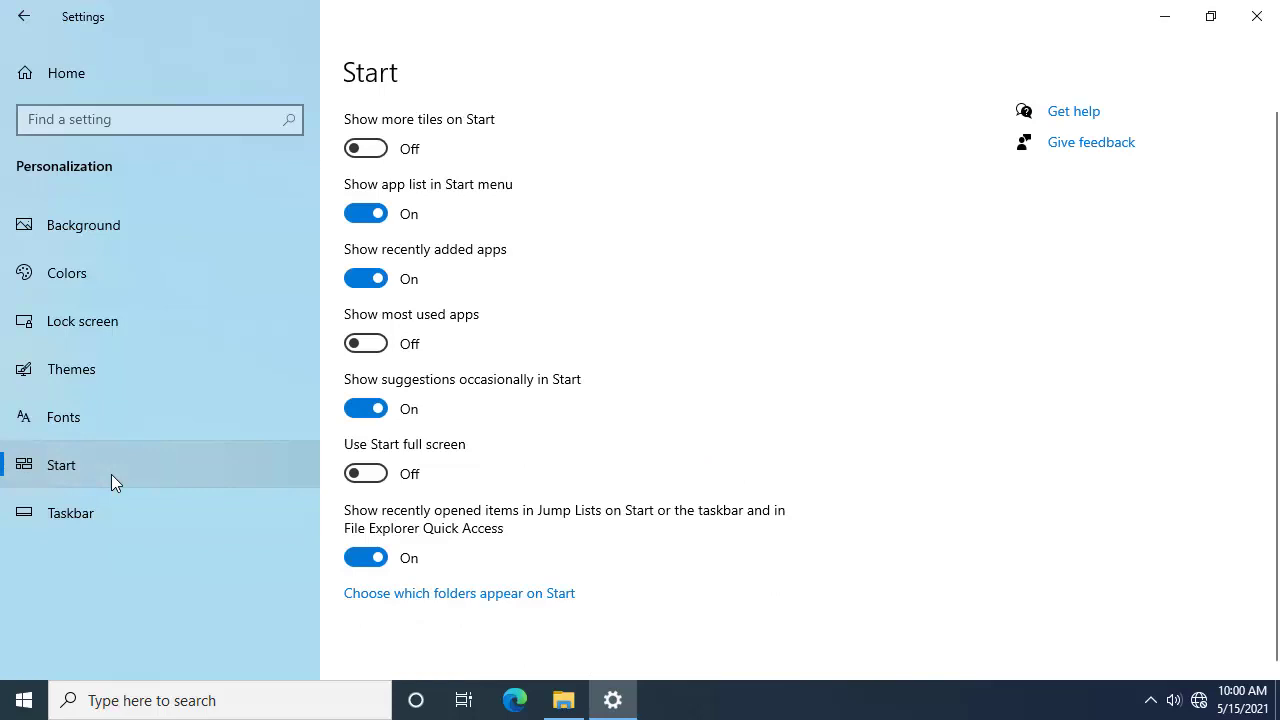
pyautogui.click(105, 512)
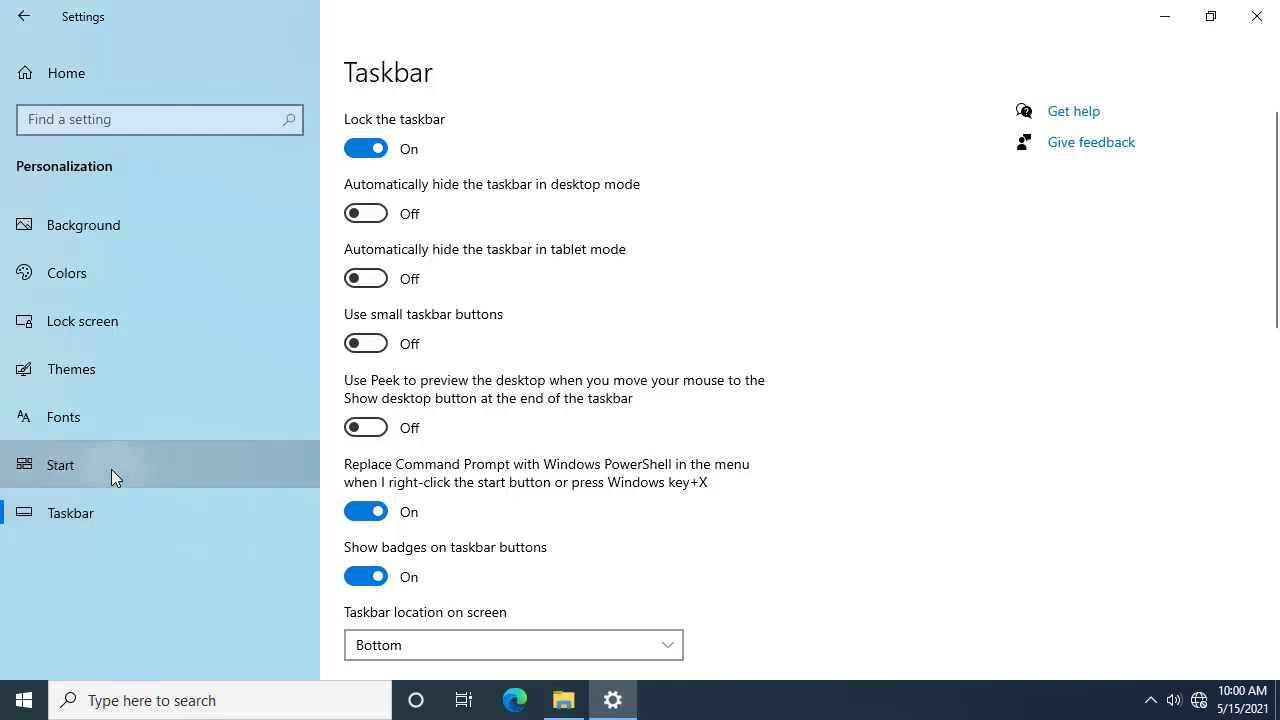
pyautogui.click(111, 469)
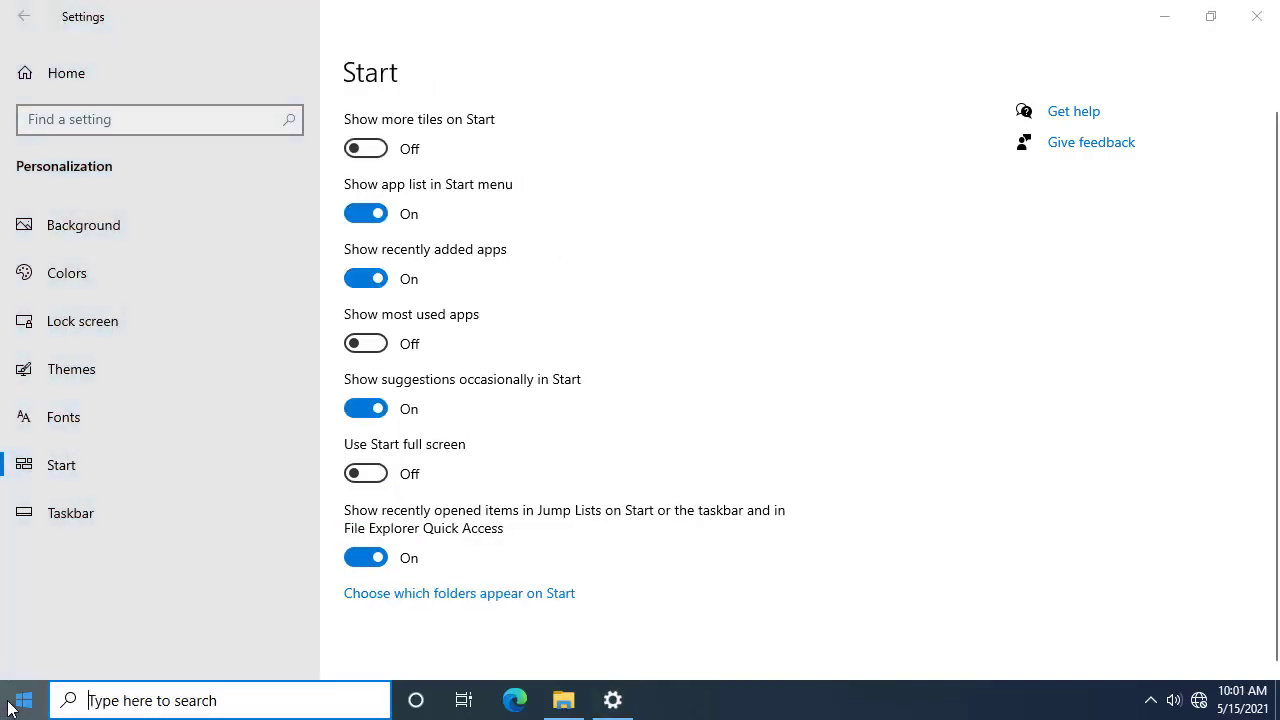
pyautogui.click(24, 700)
pyautogui.click(24, 700)
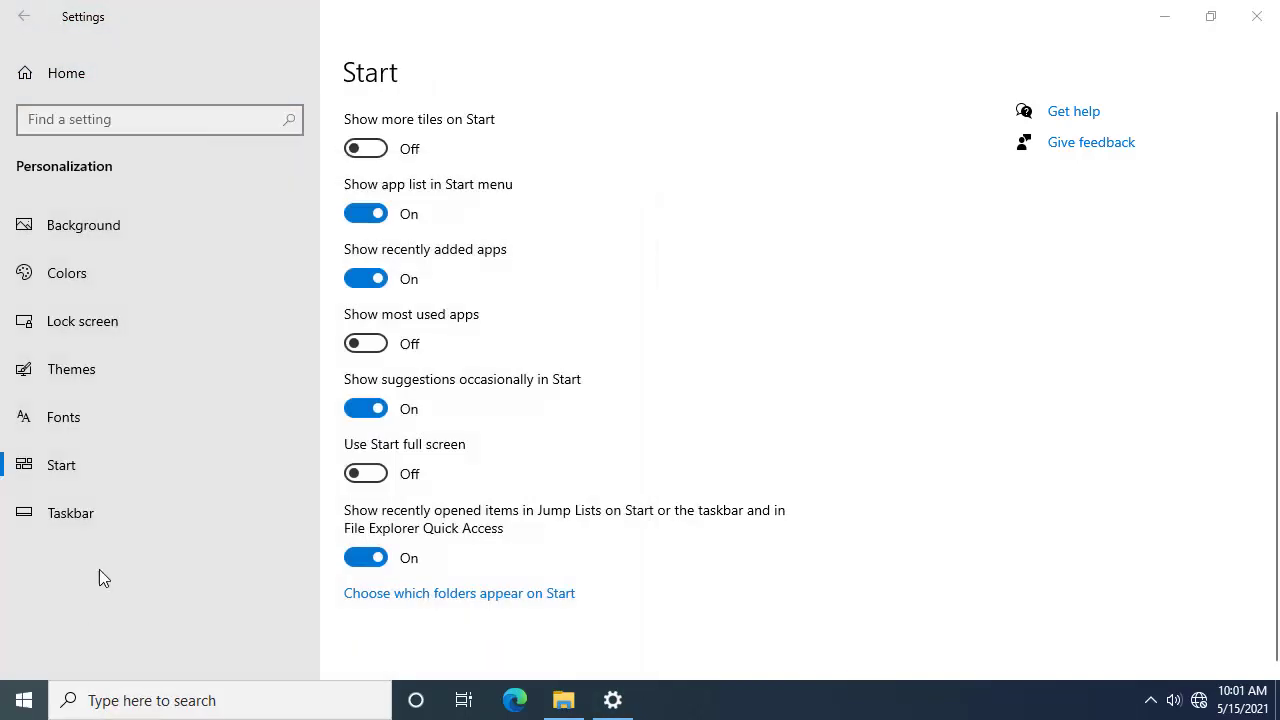
pyautogui.click(390, 149)
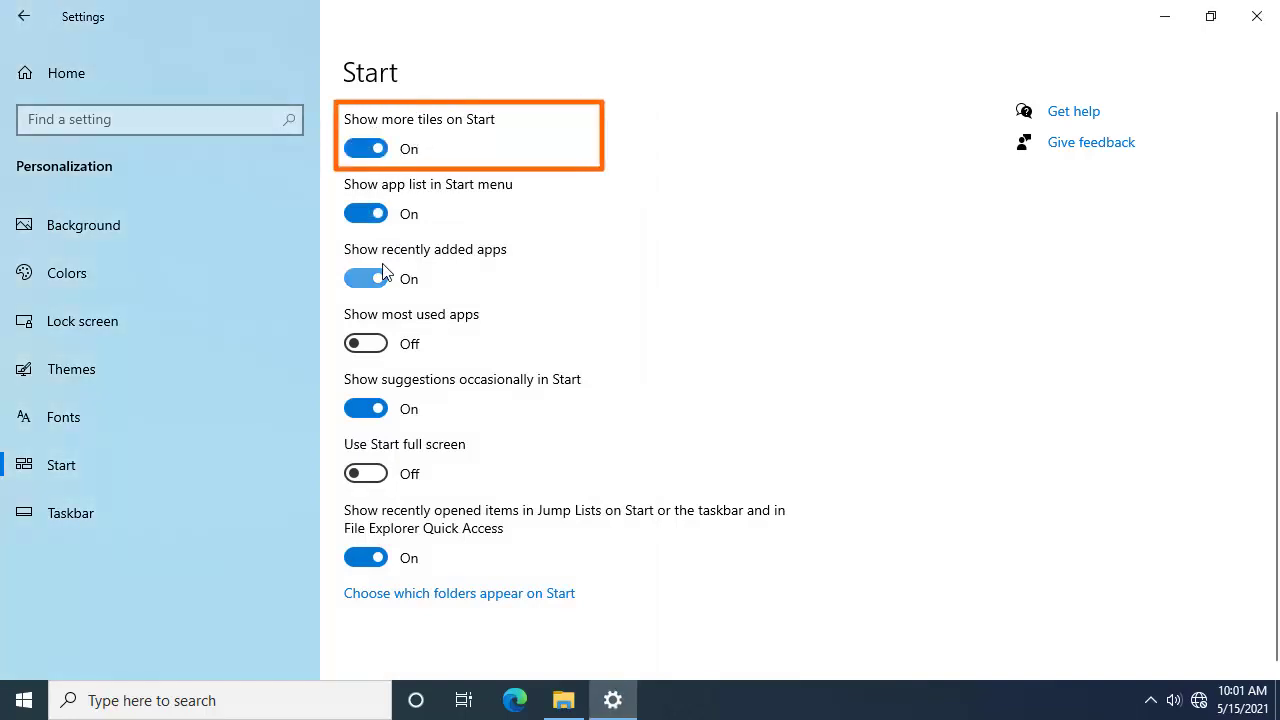
pyautogui.click(24, 700)
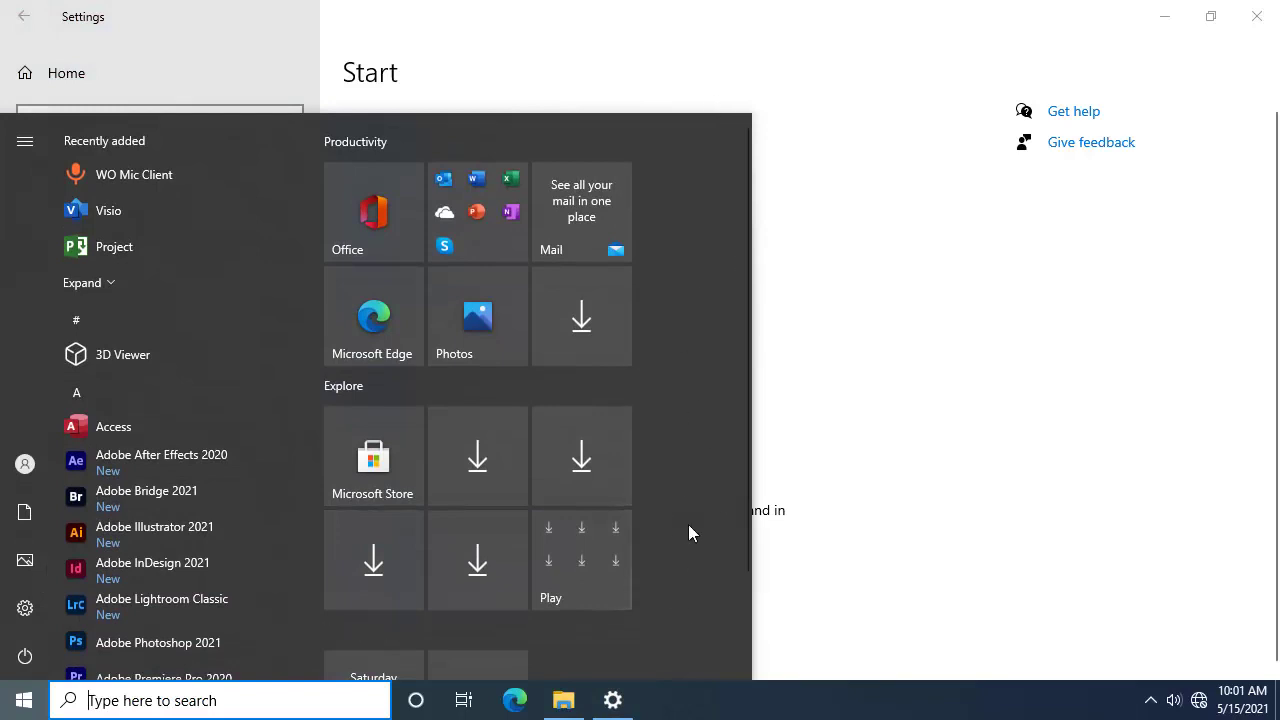
pyautogui.click(850, 246)
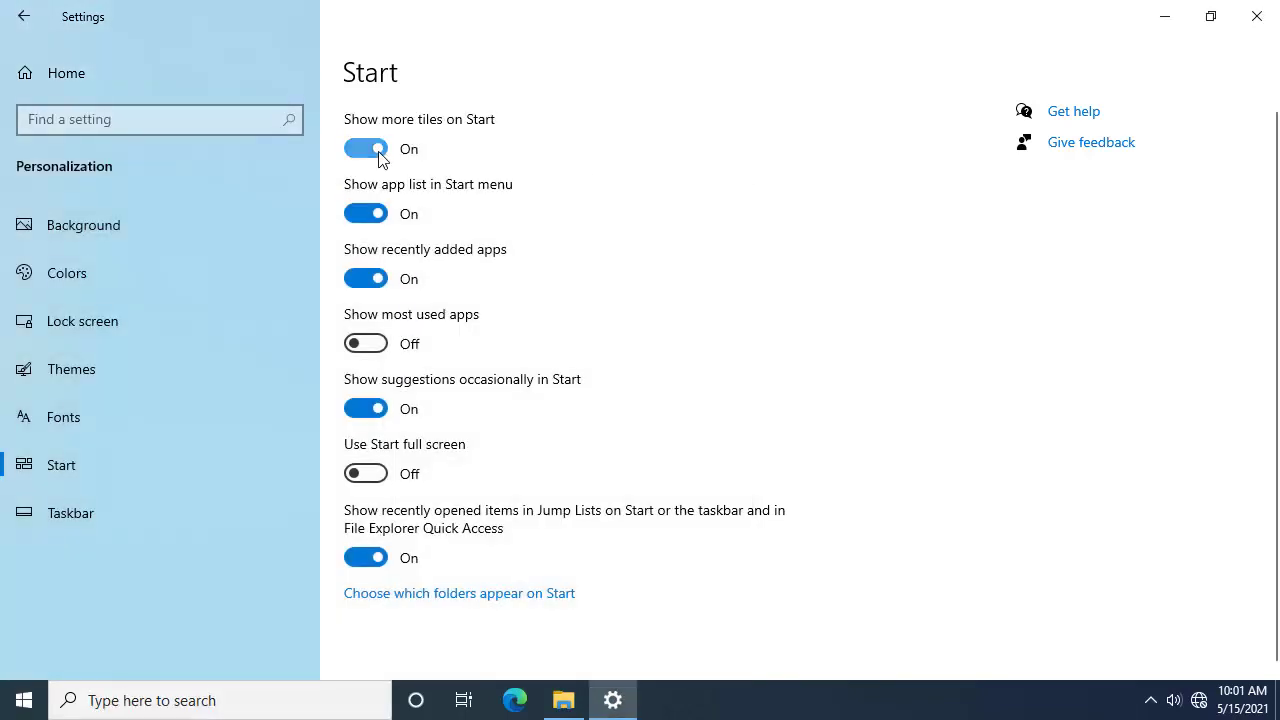
pyautogui.click(366, 149)
pyautogui.click(60, 700)
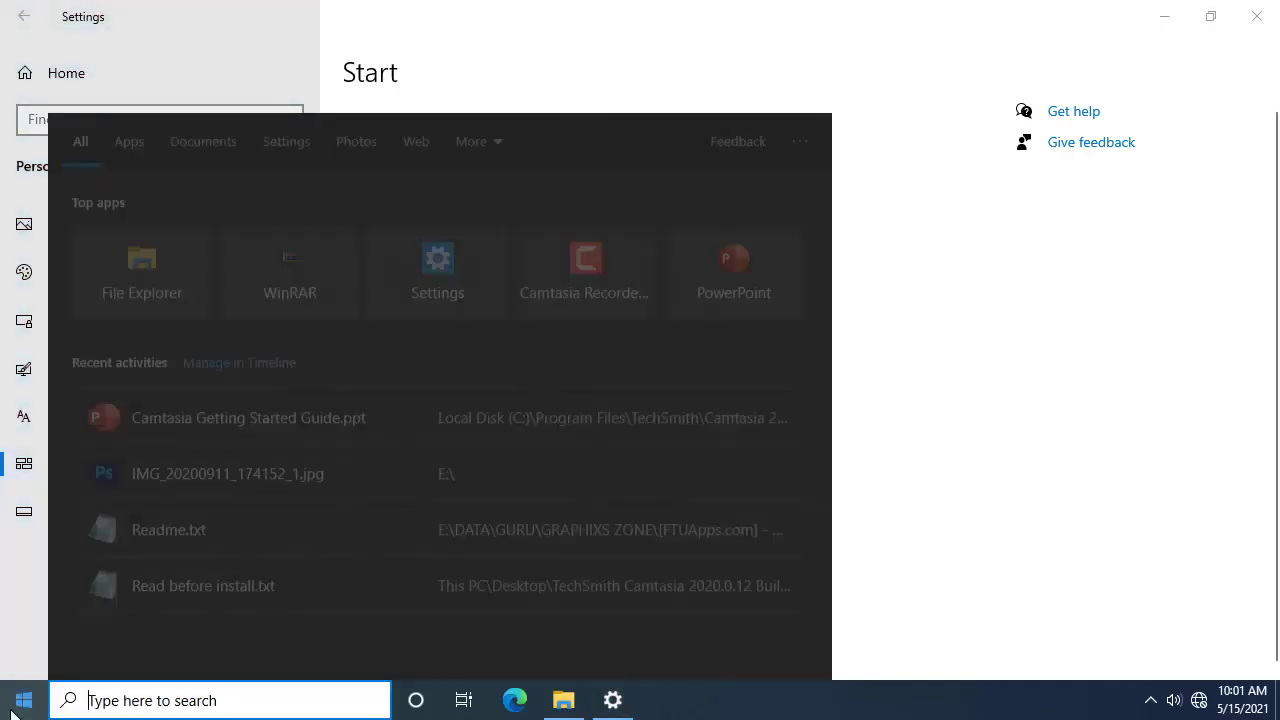
pyautogui.click(12, 710)
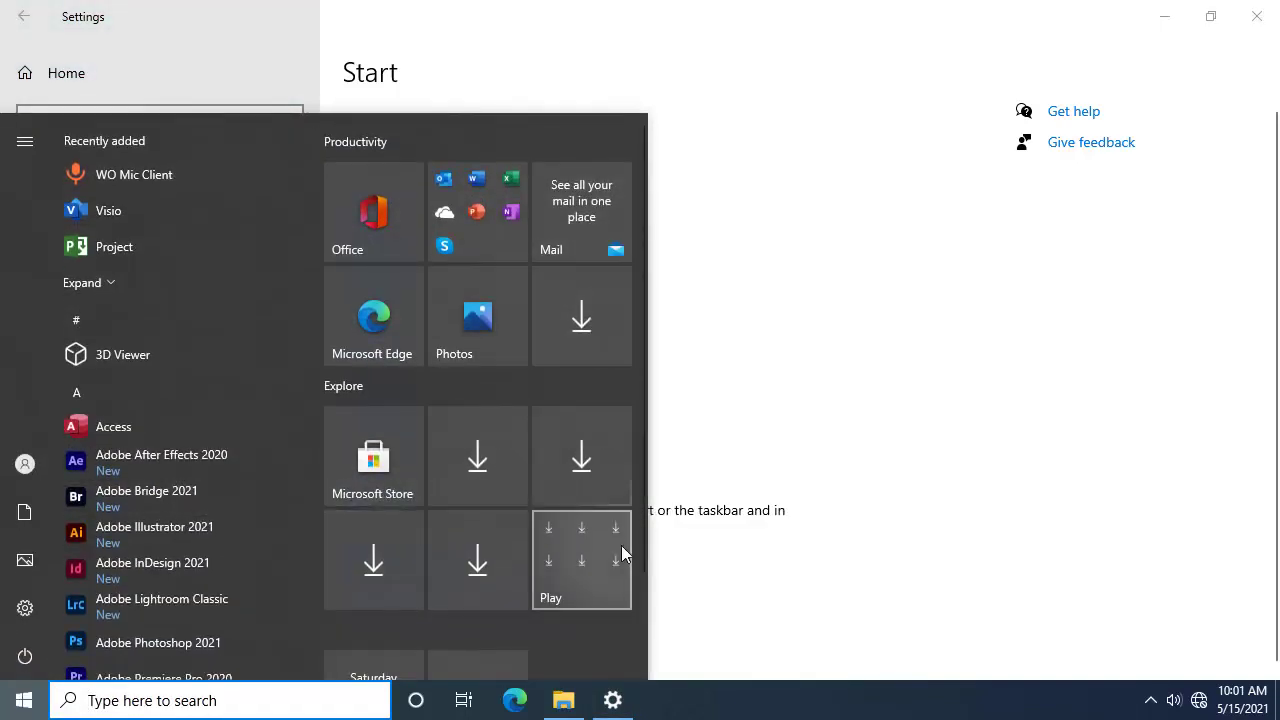
pyautogui.click(745, 277)
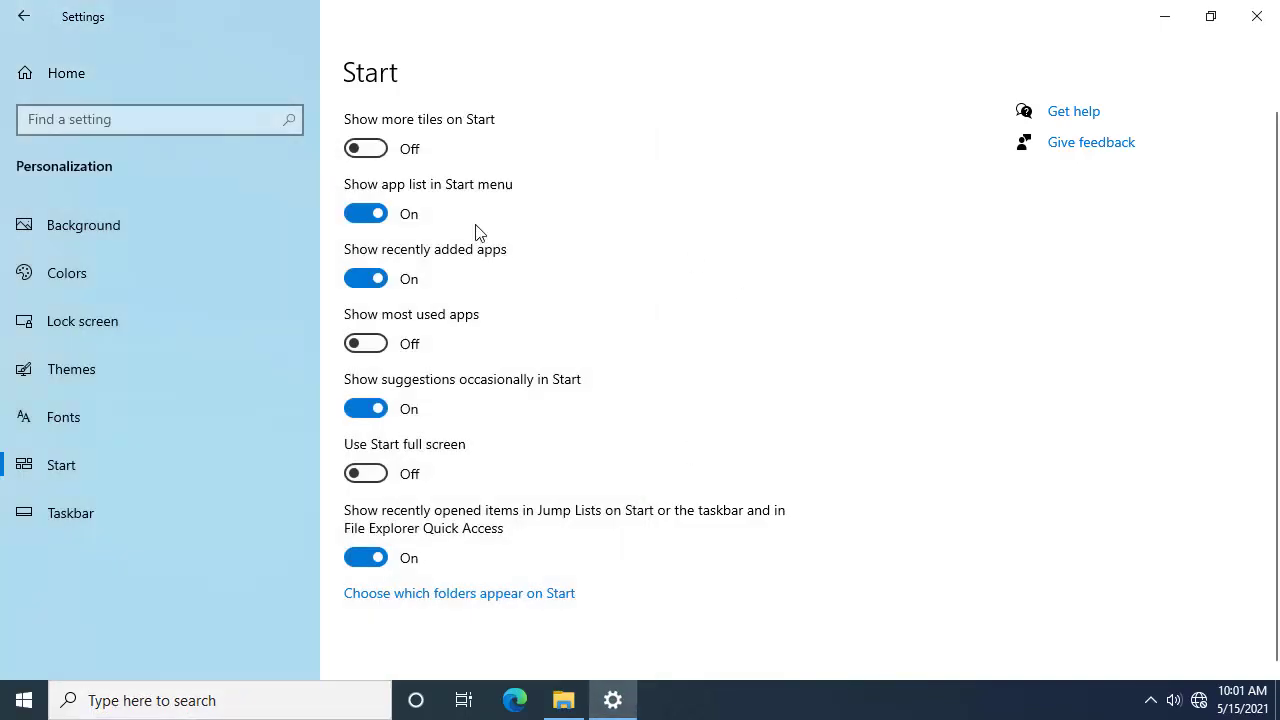
# Step: Hide the app list in Start, preview the menu, then show the app list again
pyautogui.click(382, 213)
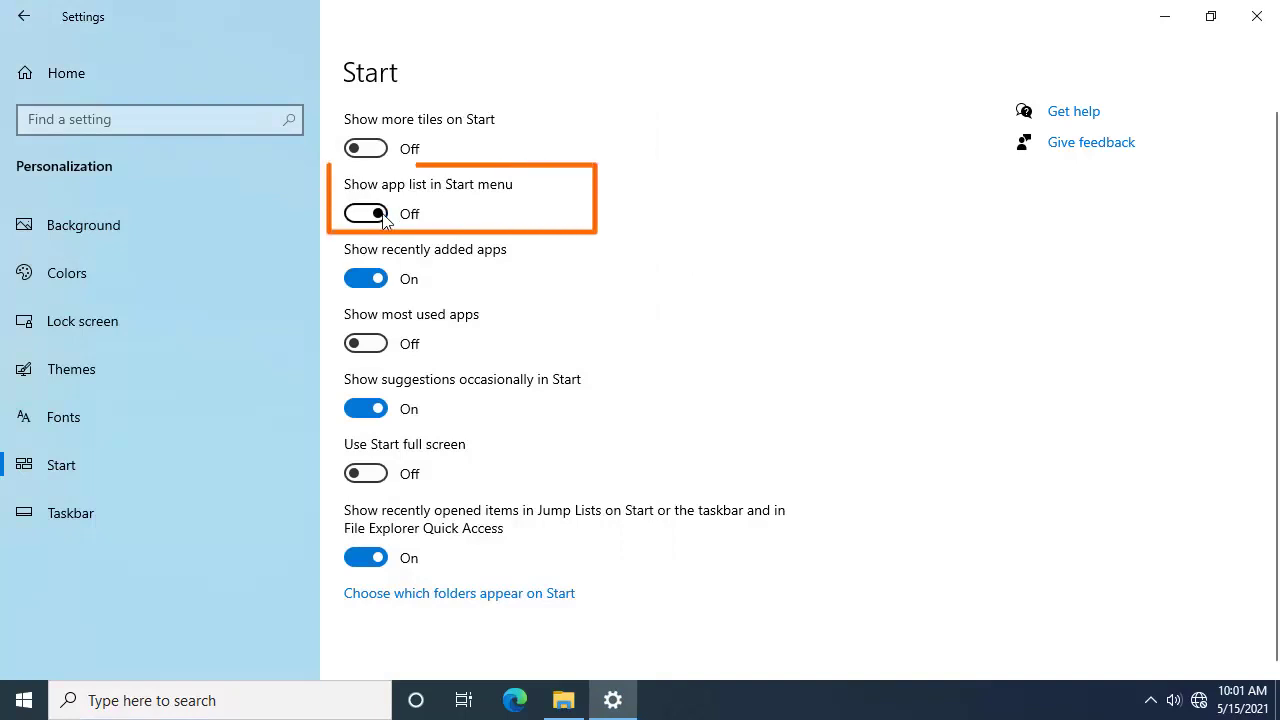
pyautogui.click(24, 700)
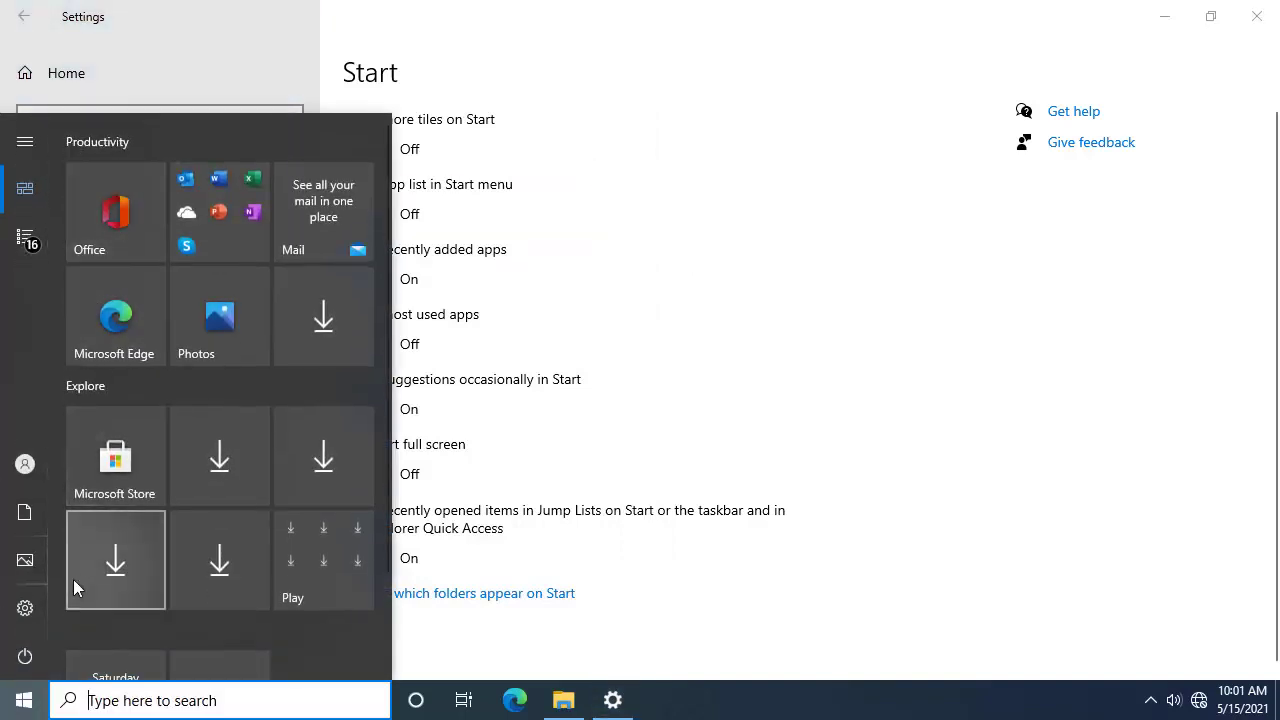
pyautogui.click(738, 397)
pyautogui.click(370, 214)
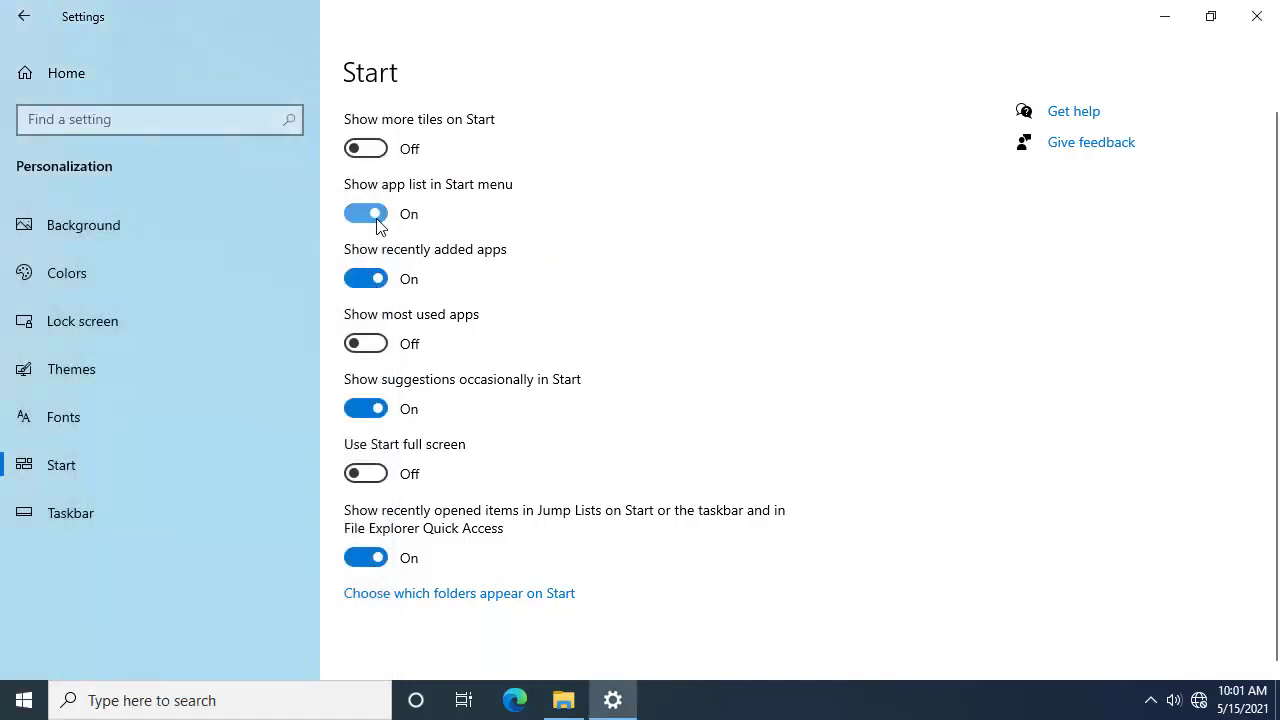
pyautogui.click(22, 700)
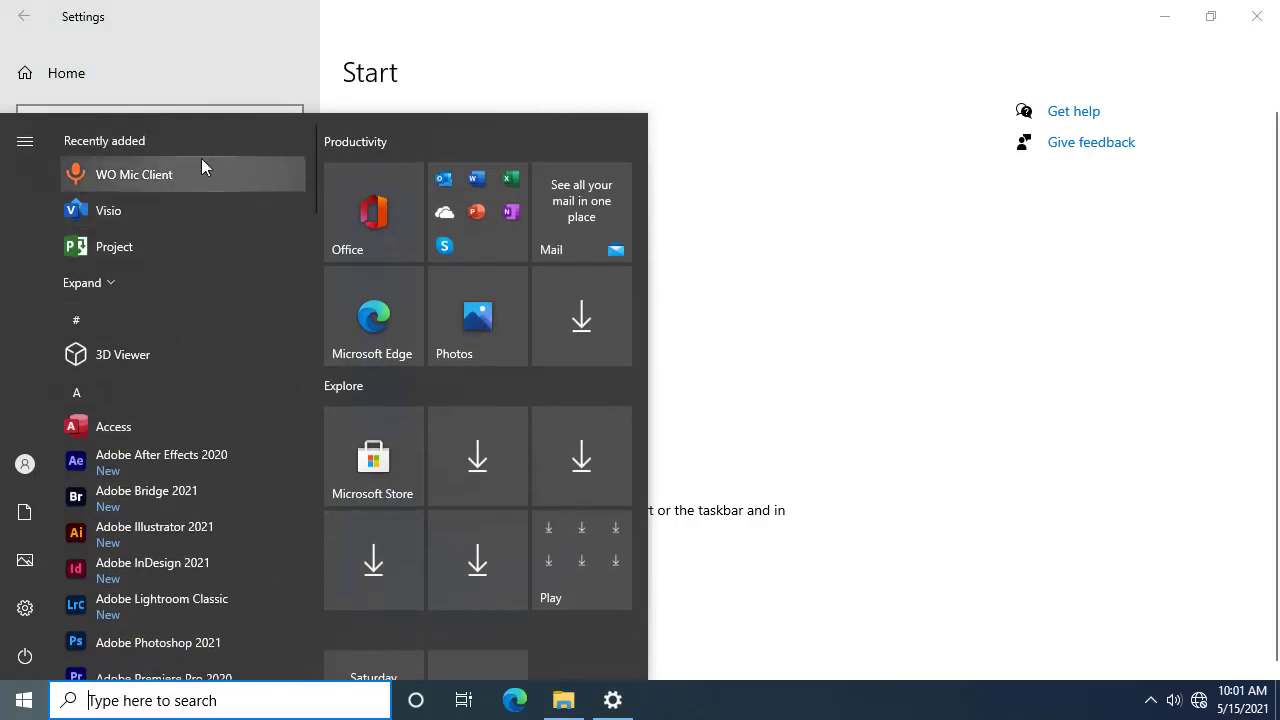
pyautogui.click(843, 285)
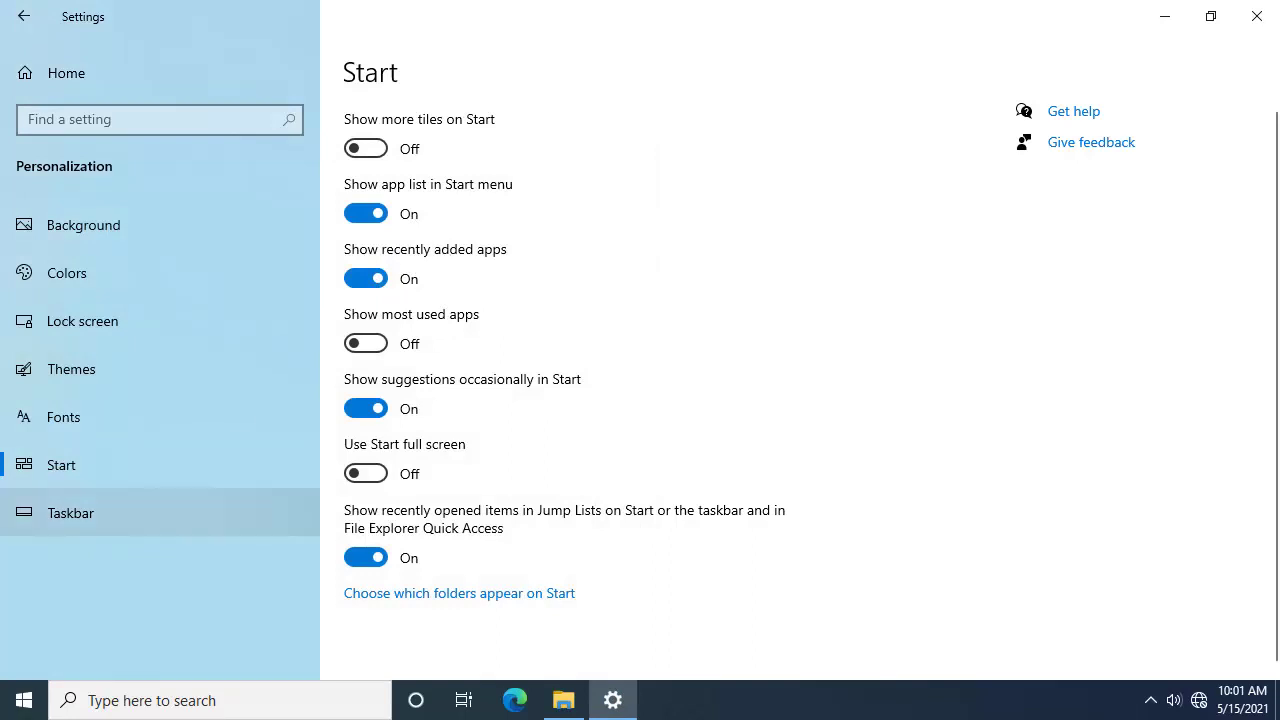
# Step: Turn off 'Show recently added apps' and check the result in the Start menu
pyautogui.click(120, 700)
pyautogui.press('super')
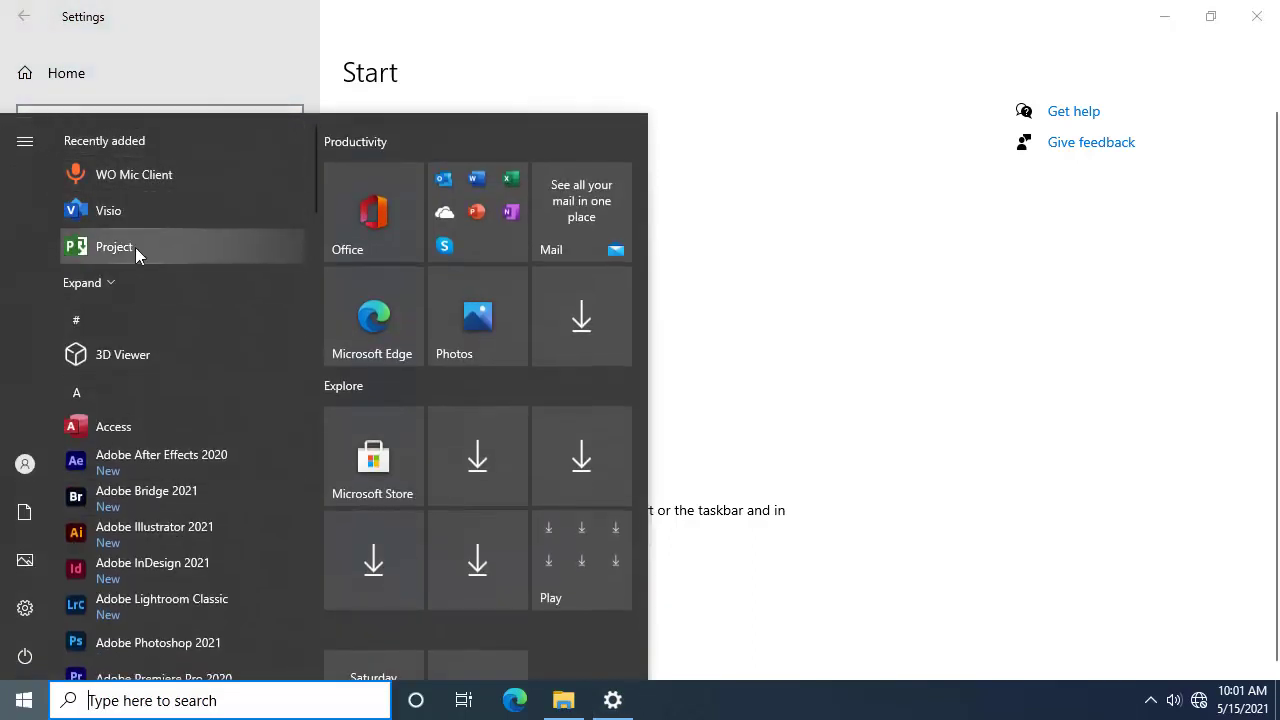
pyautogui.press('Escape')
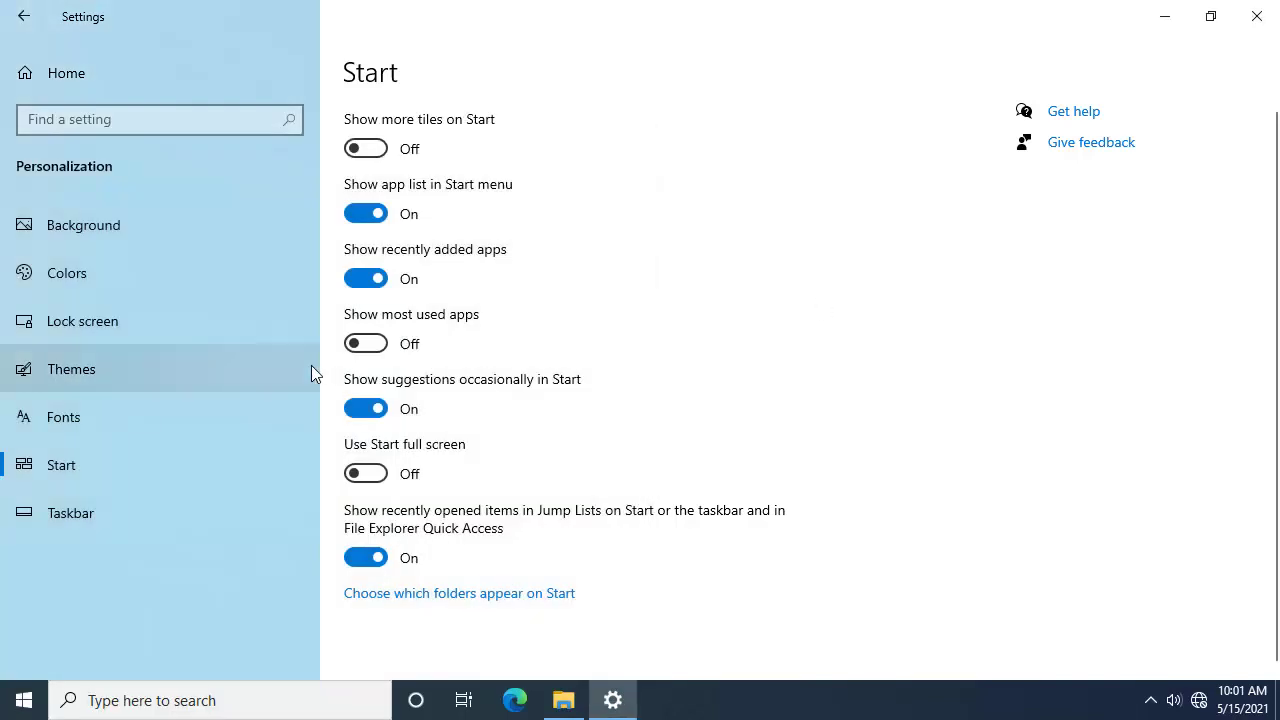
pyautogui.click(370, 278)
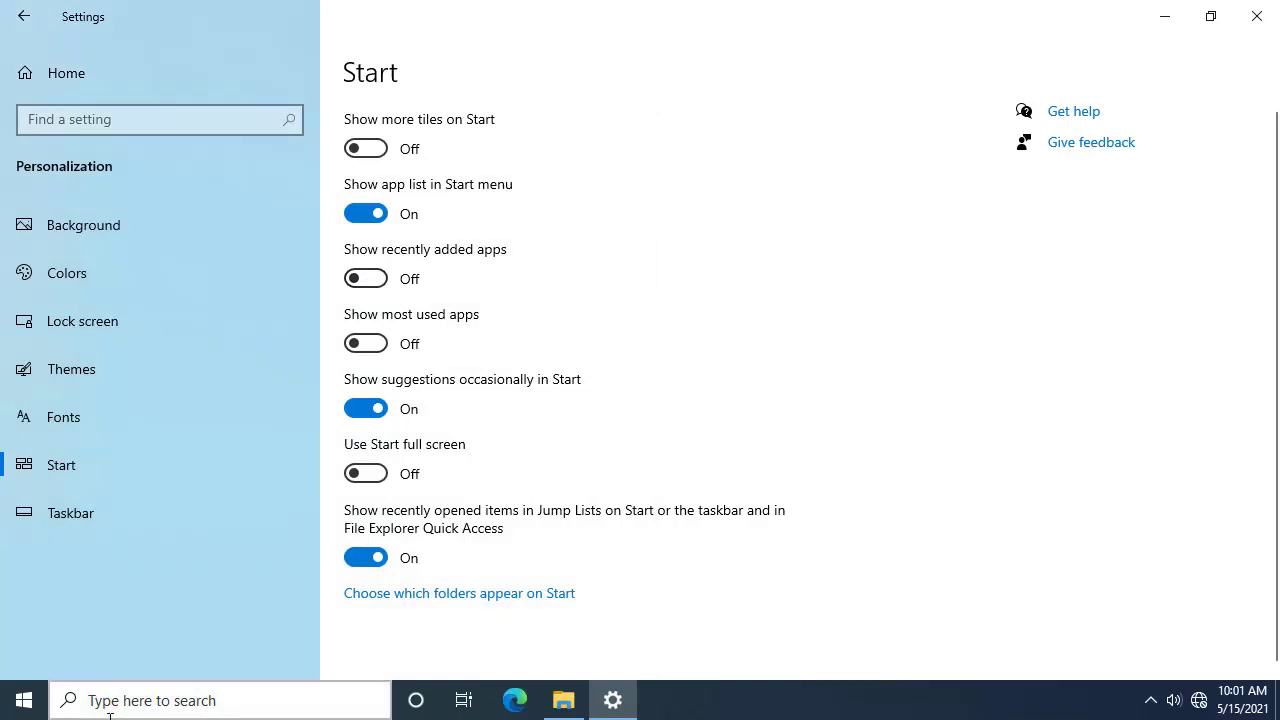
pyautogui.click(25, 713)
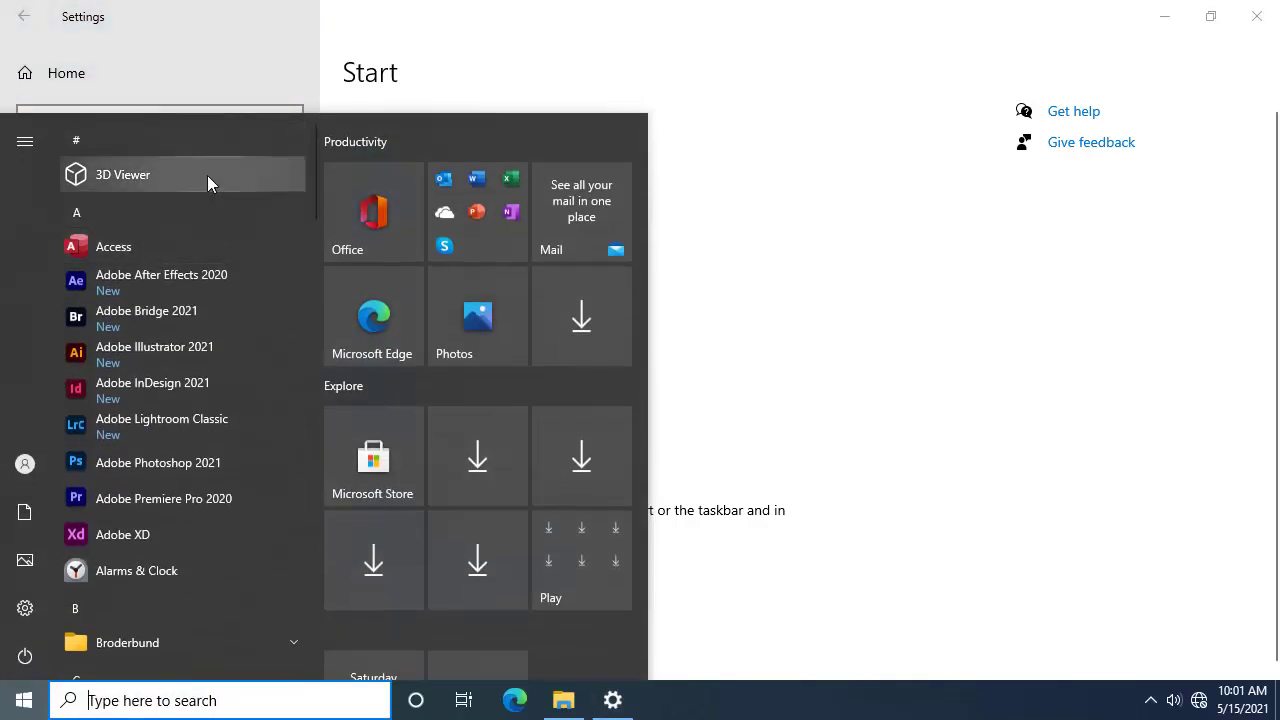
pyautogui.click(837, 157)
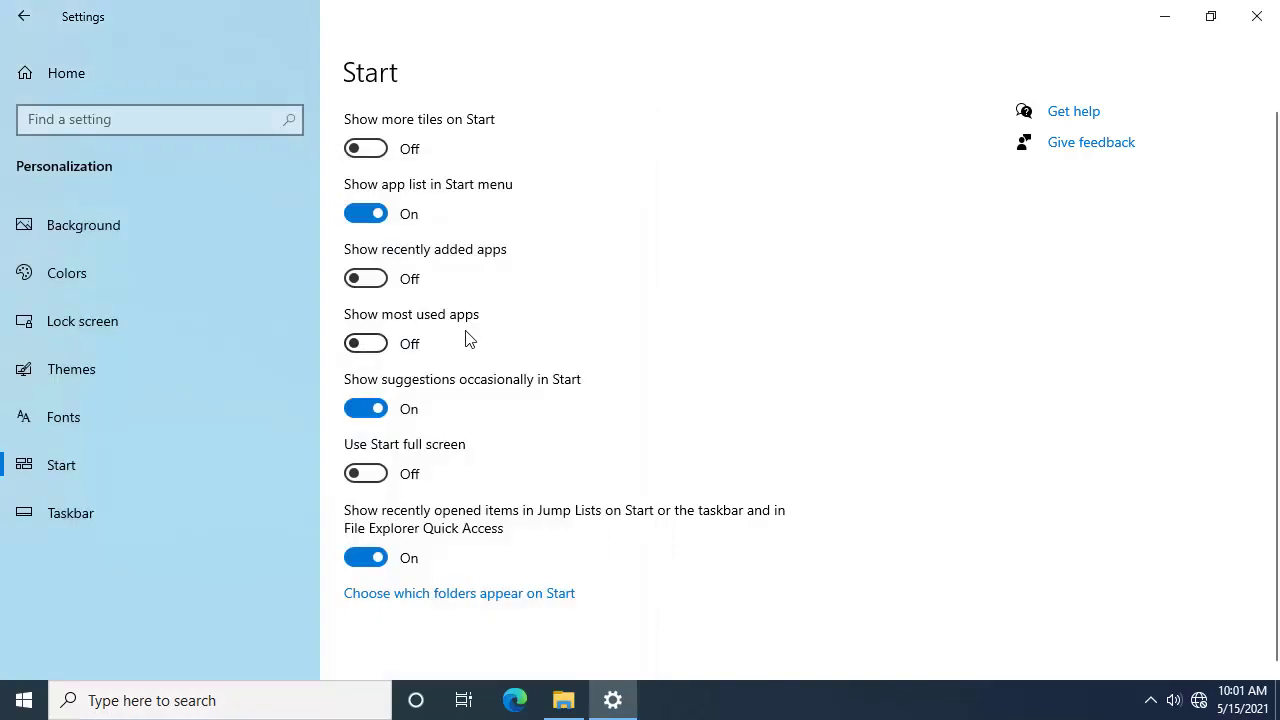
# Step: Turn 'Show most used apps' on, preview Start, then switch it back off
pyautogui.click(366, 345)
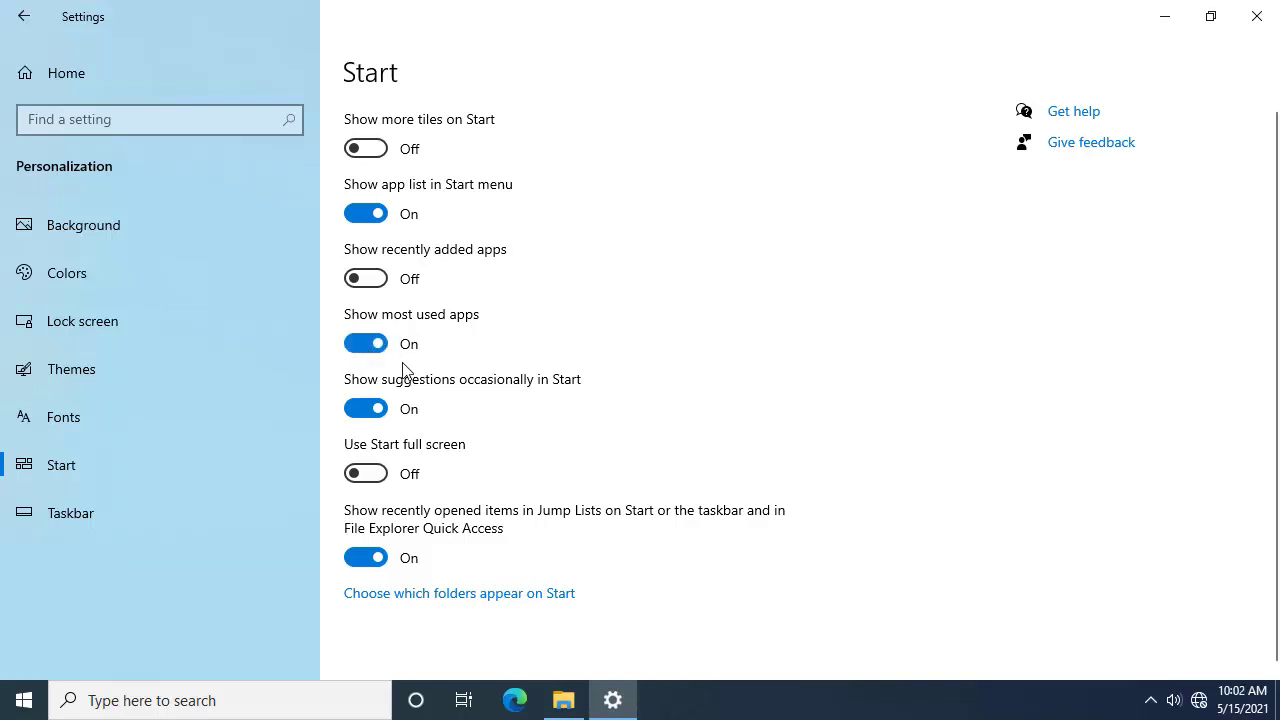
pyautogui.click(24, 700)
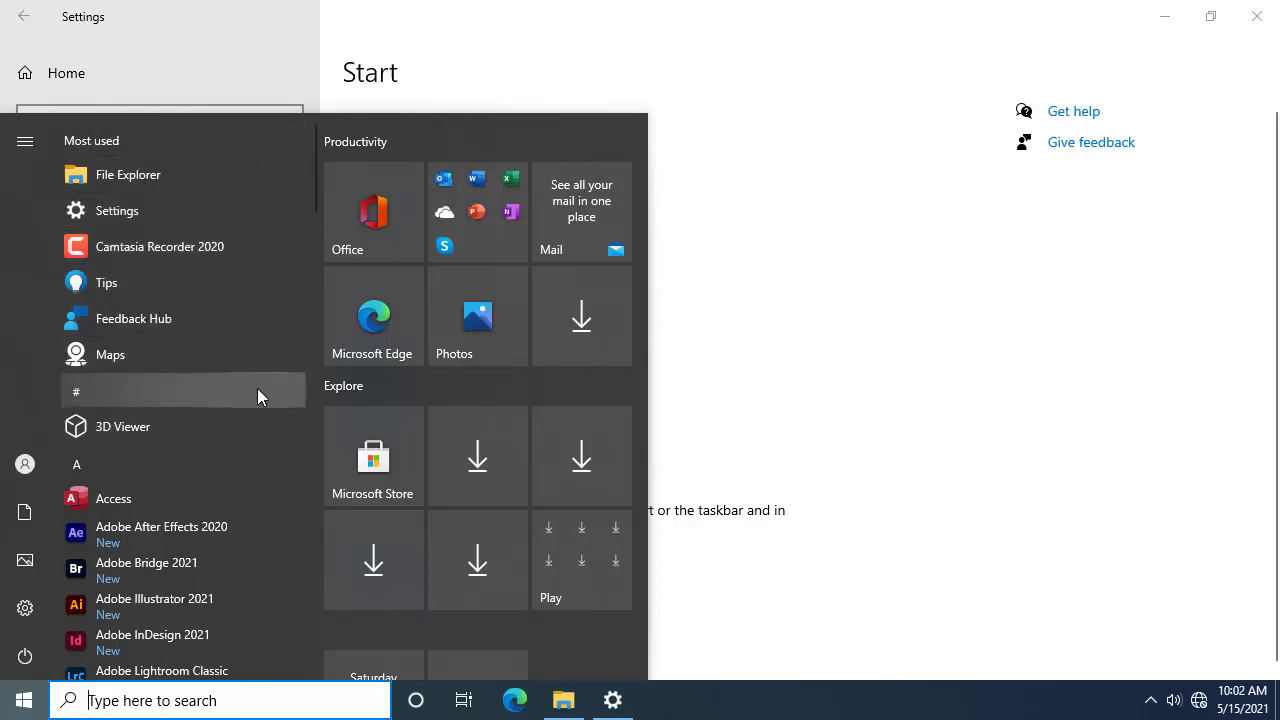
pyautogui.click(860, 394)
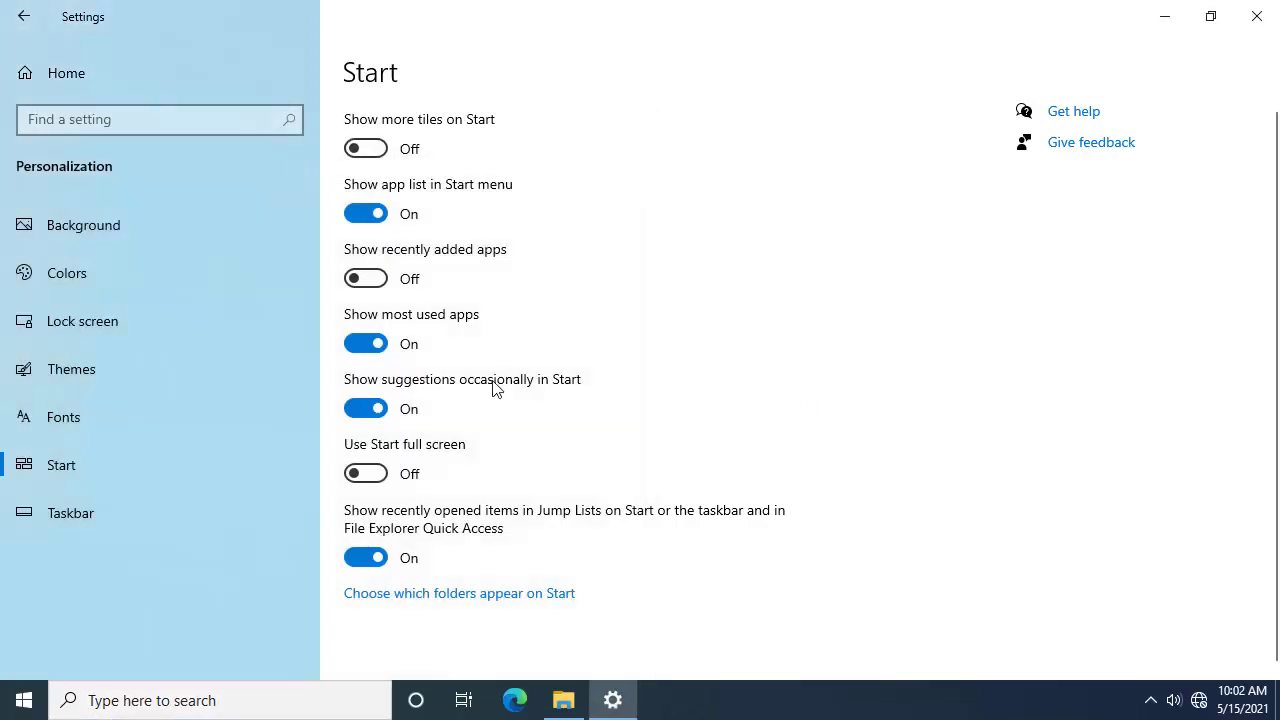
pyautogui.click(387, 344)
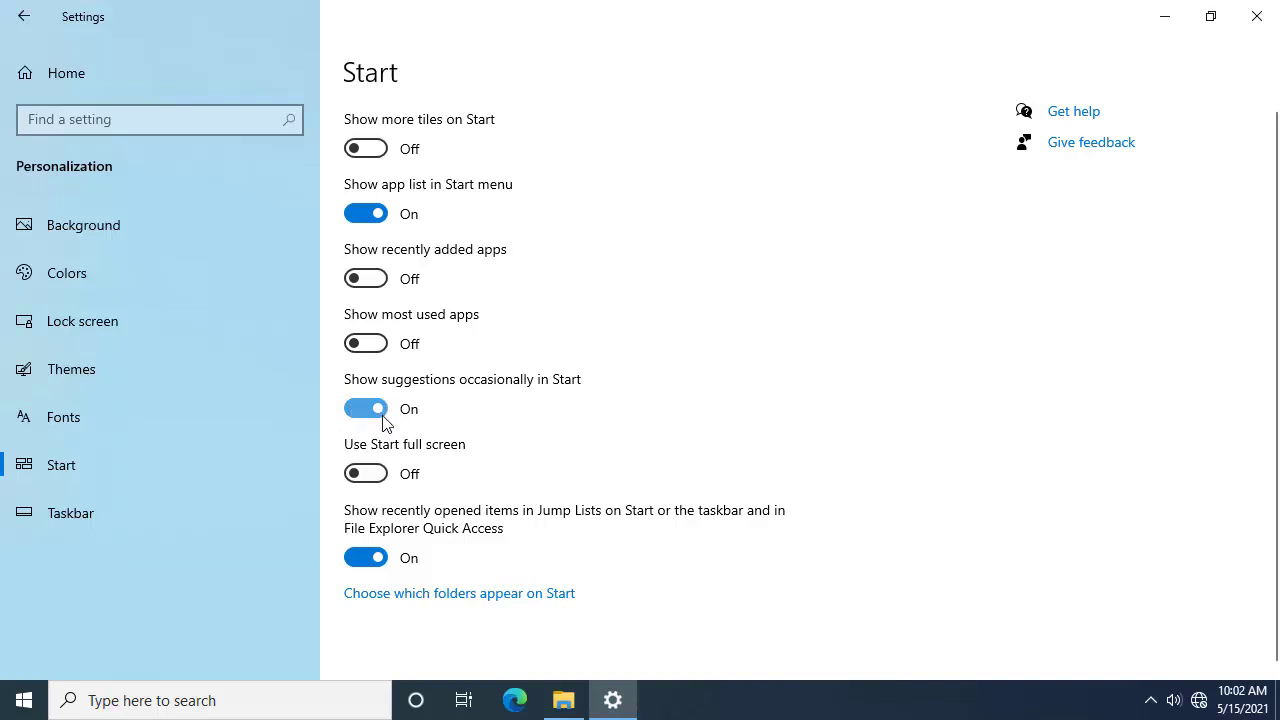
pyautogui.press('super')
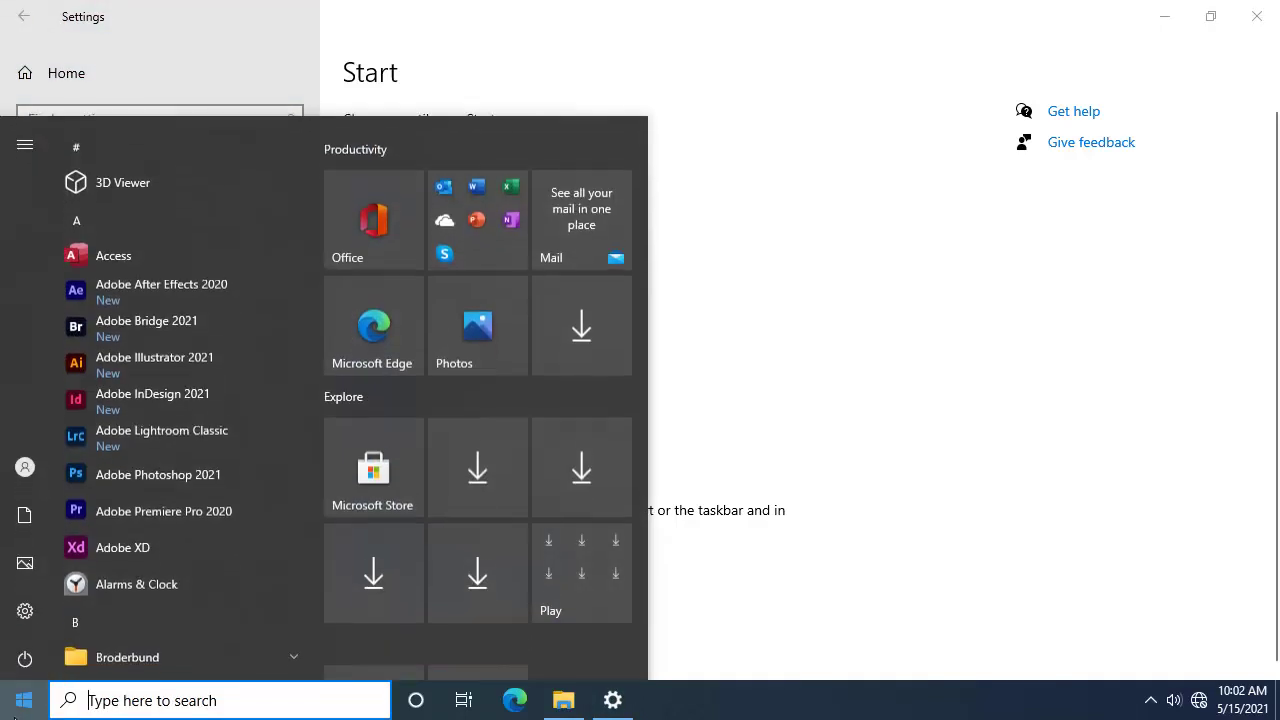
pyautogui.scroll(-2, 479, 570)
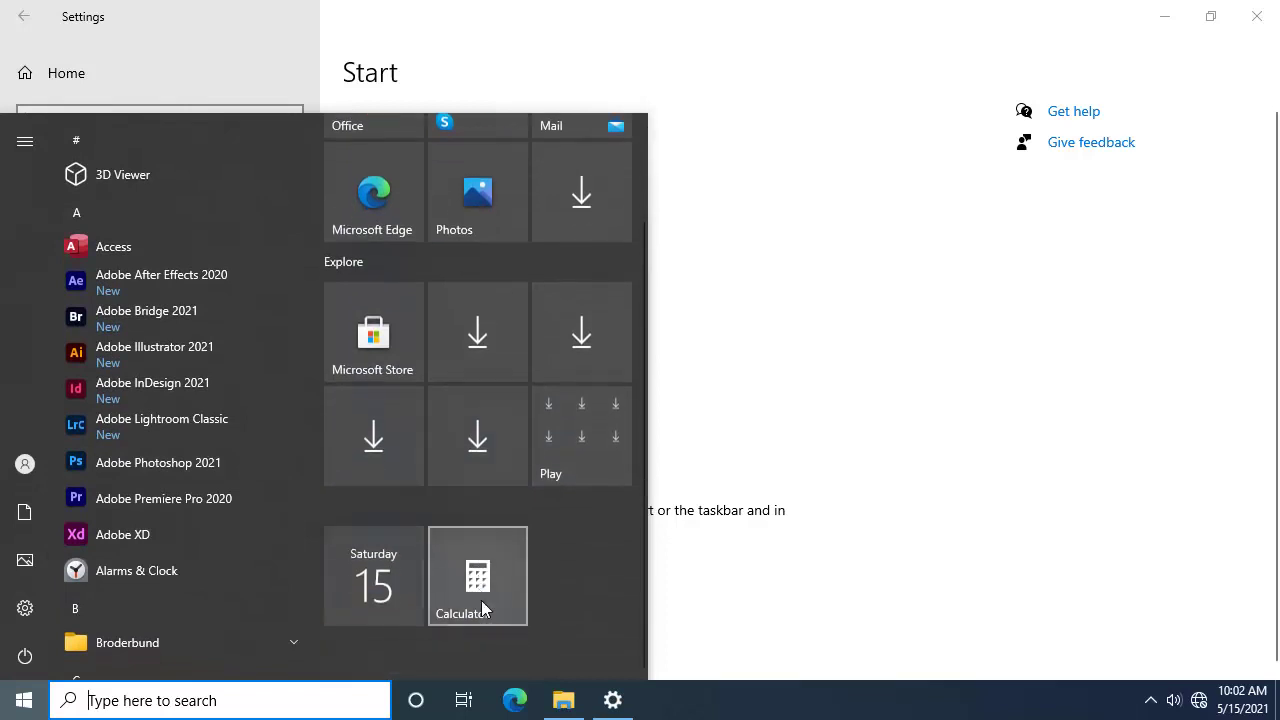
pyautogui.click(726, 428)
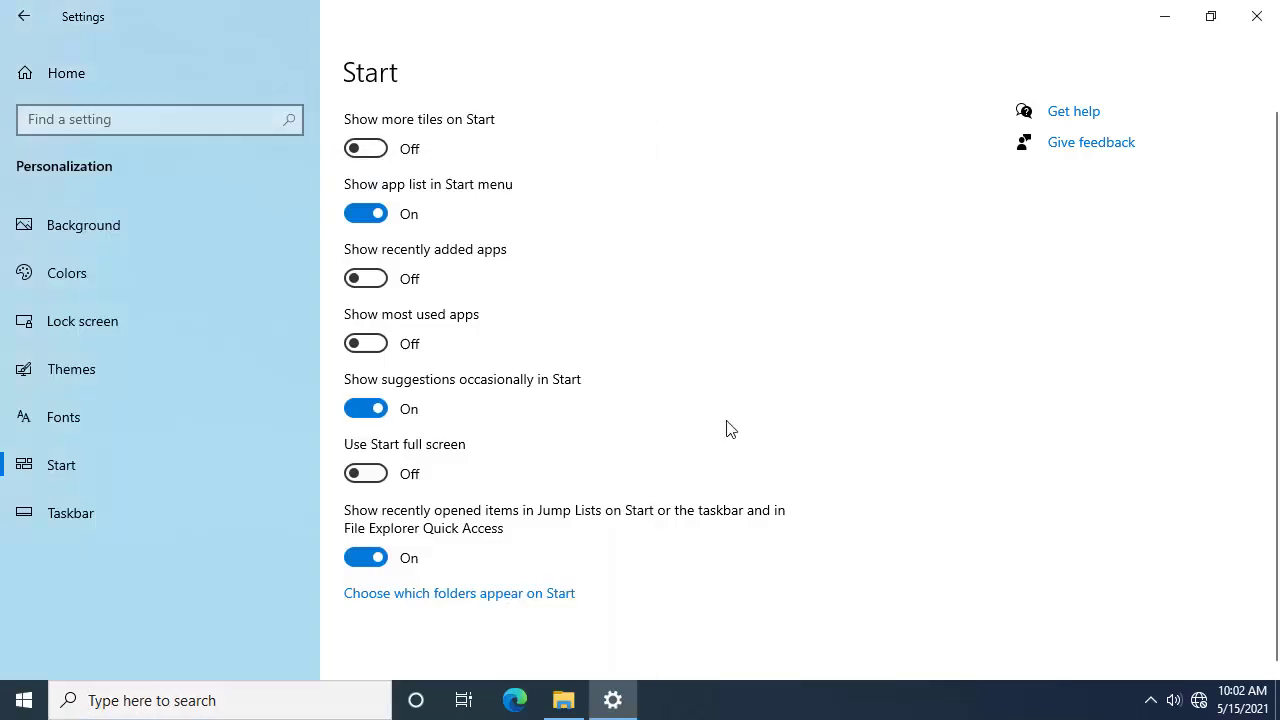
# Step: Turn on 'Use Start full screen' and browse the full-screen all-apps list
pyautogui.click(379, 476)
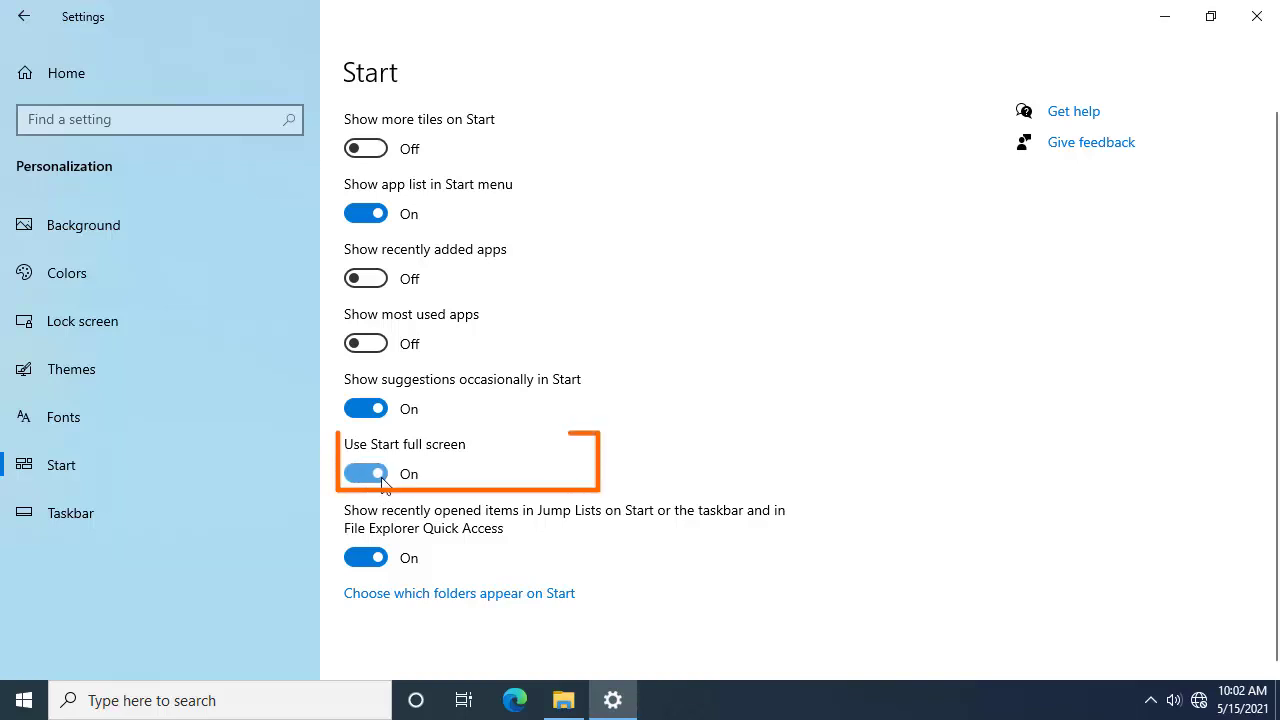
pyautogui.click(12, 699)
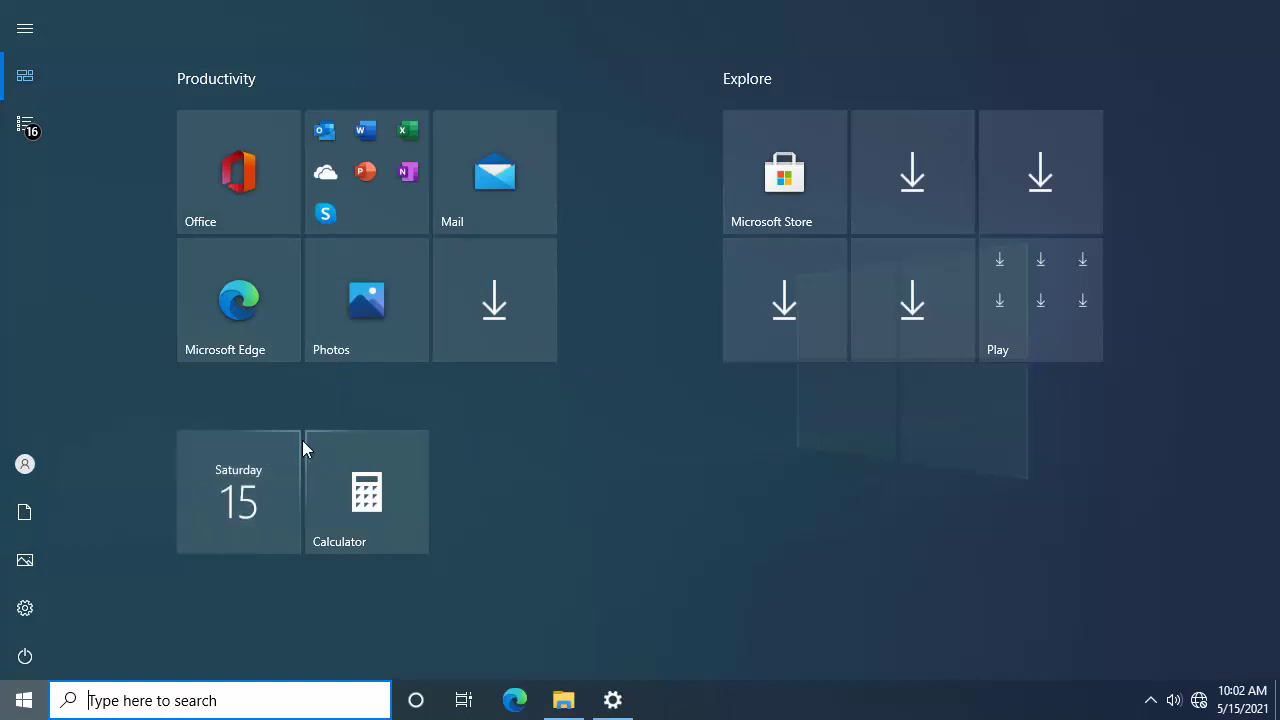
pyautogui.click(28, 124)
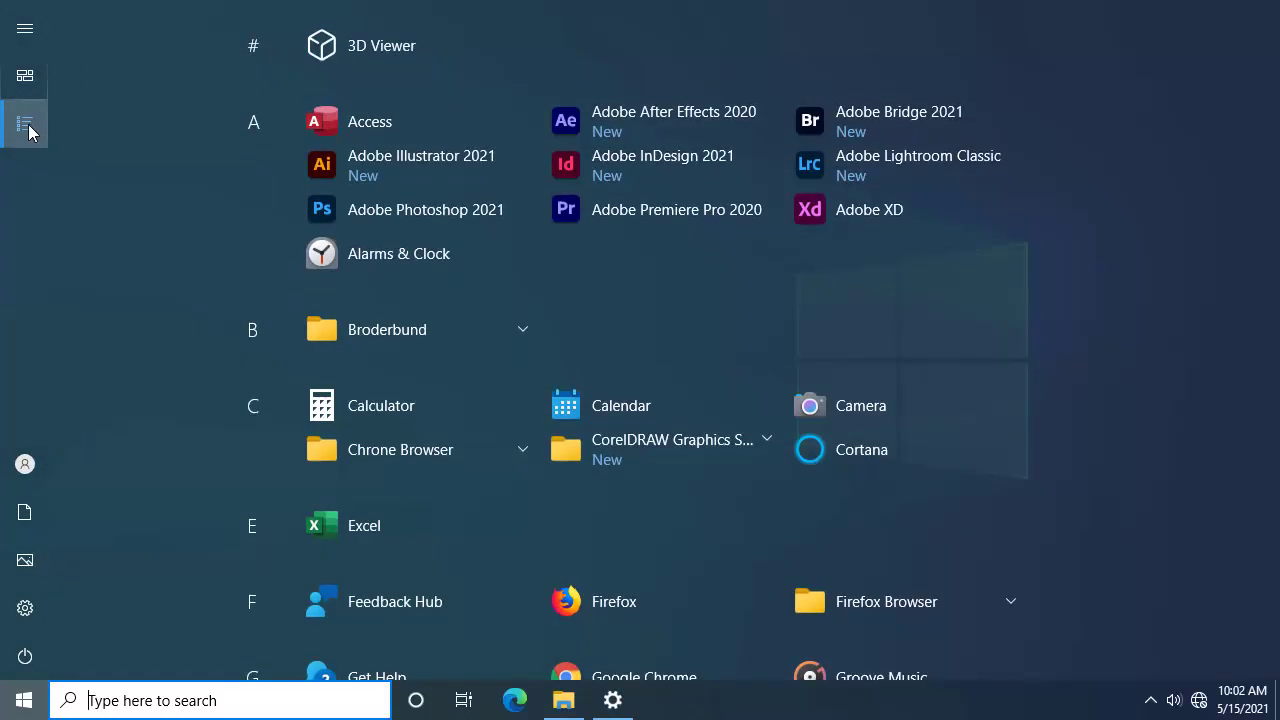
pyautogui.scroll(-10, 638, 342)
pyautogui.scroll(-2, 638, 340)
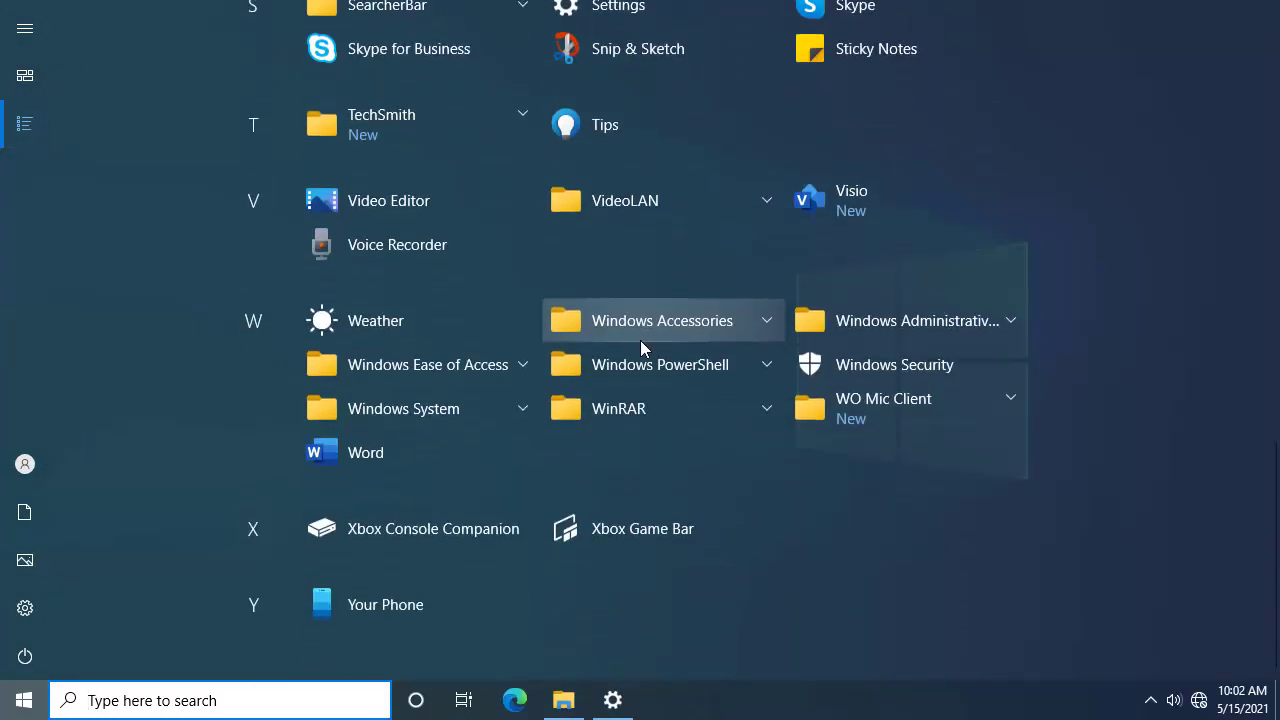
pyautogui.scroll(10, 640, 342)
# Step: Expand and collapse the CorelDRAW Graphics Suite folder, then close full-screen Start
pyautogui.click(668, 362)
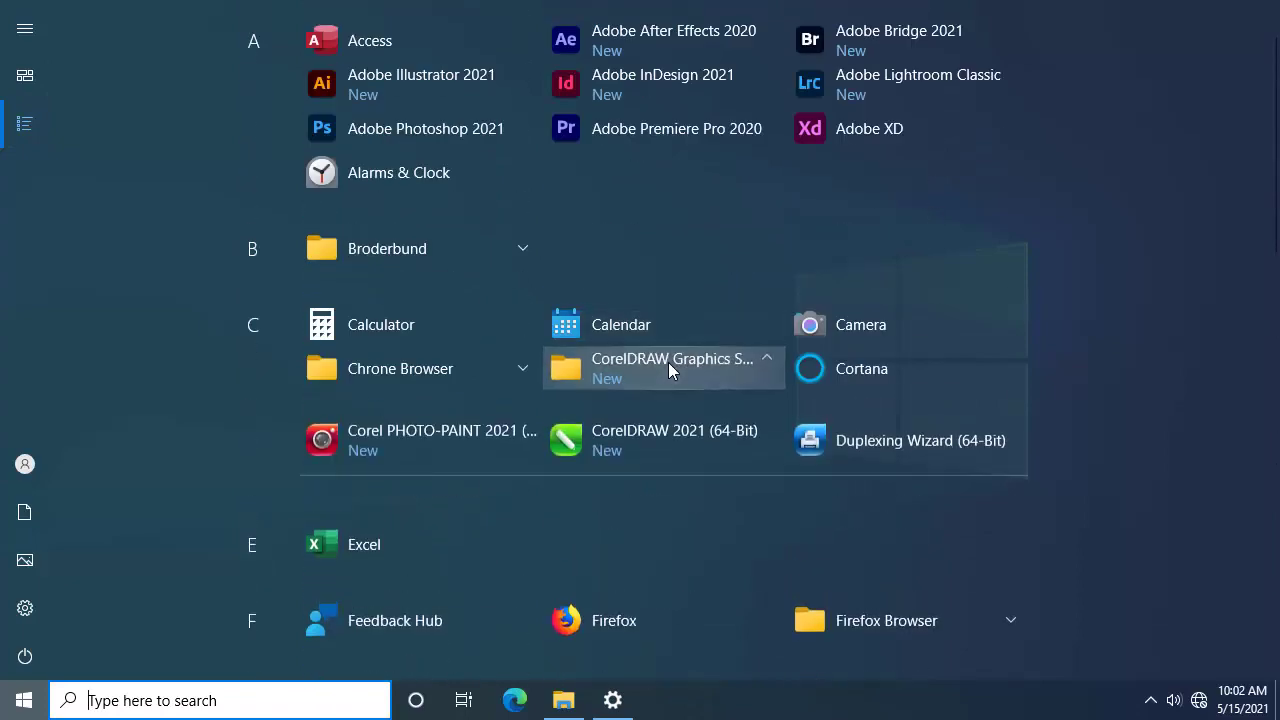
pyautogui.click(668, 362)
pyautogui.scroll(1, 668, 362)
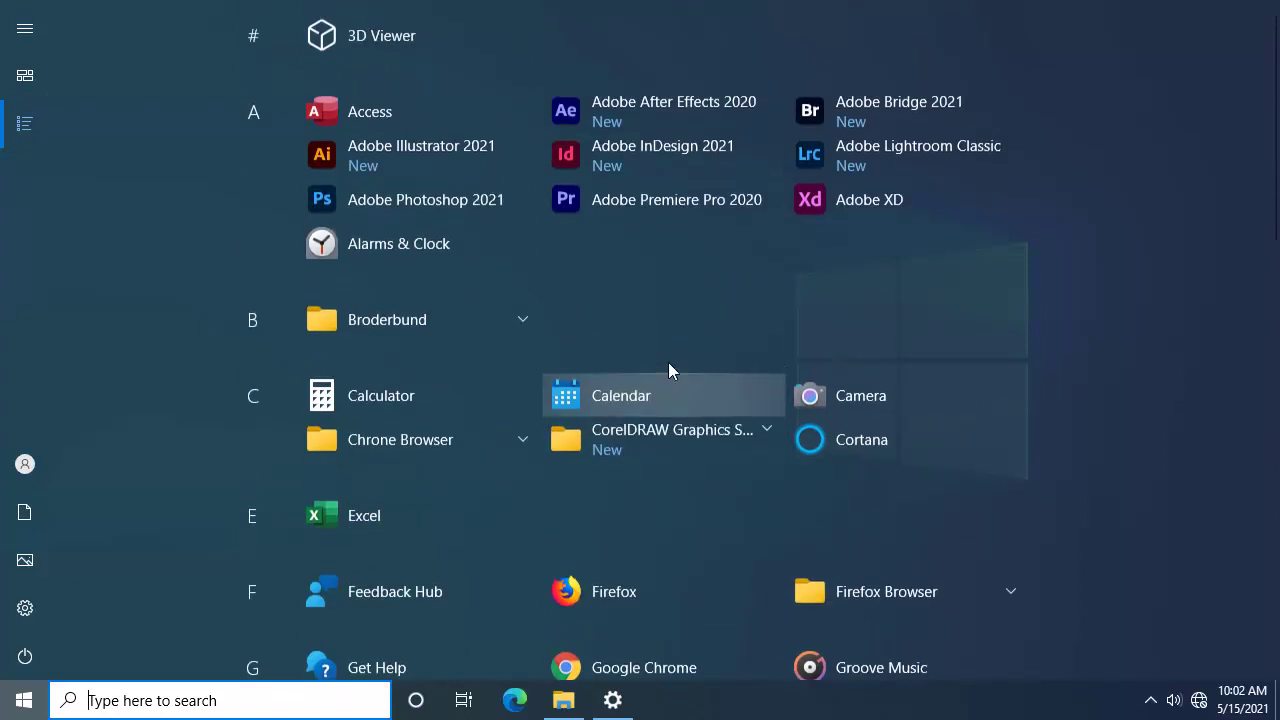
pyautogui.scroll(-9, 596, 429)
pyautogui.scroll(-4, 596, 429)
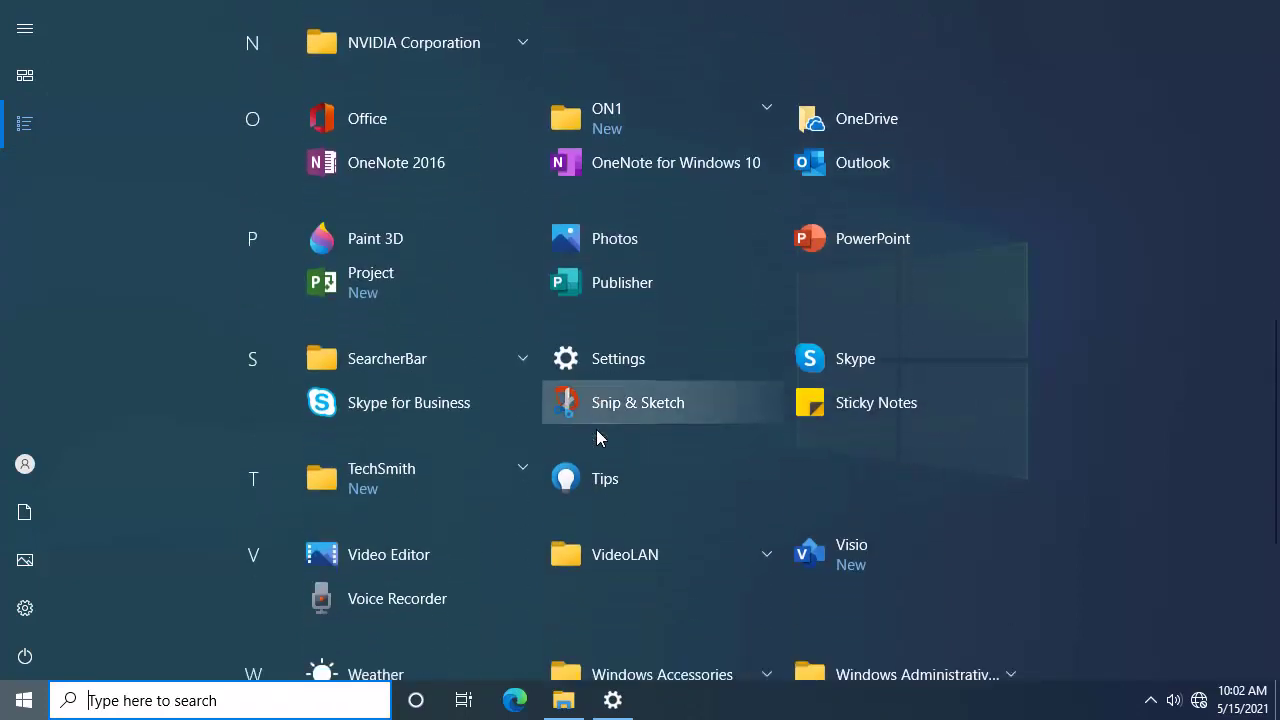
pyautogui.scroll(5, 529, 389)
pyautogui.scroll(5, 530, 384)
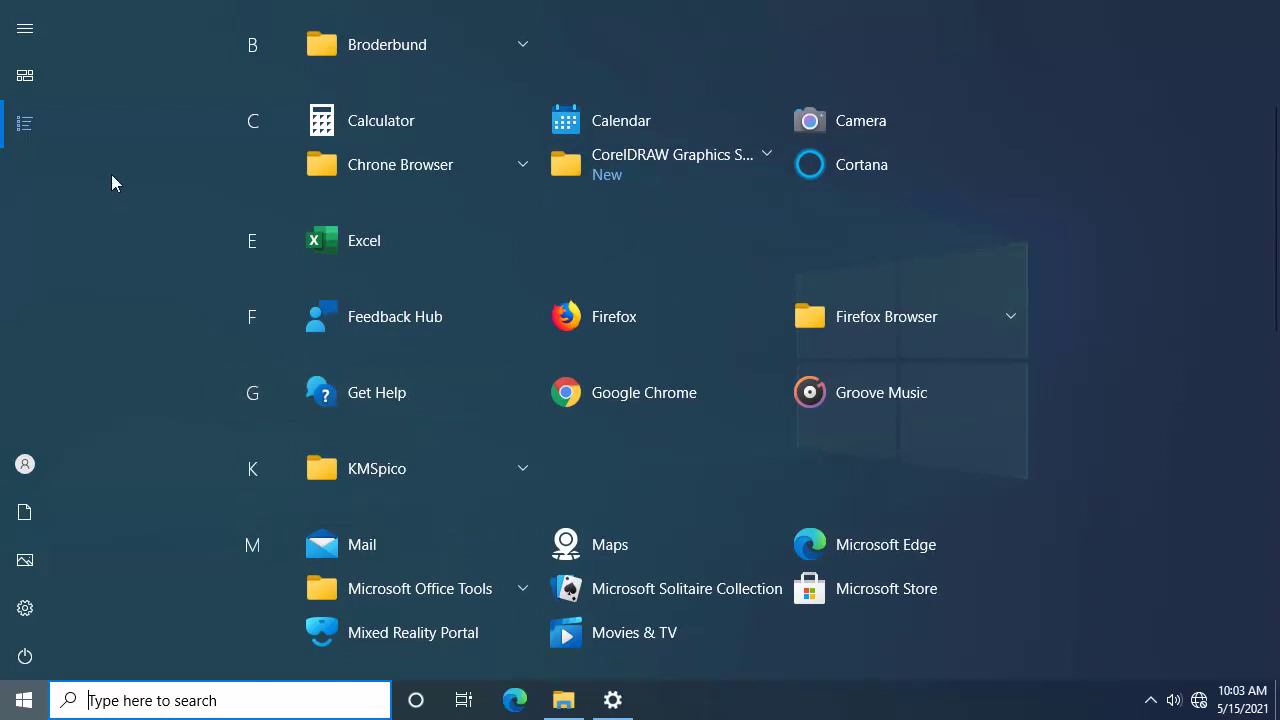
pyautogui.moveTo(20, 128)
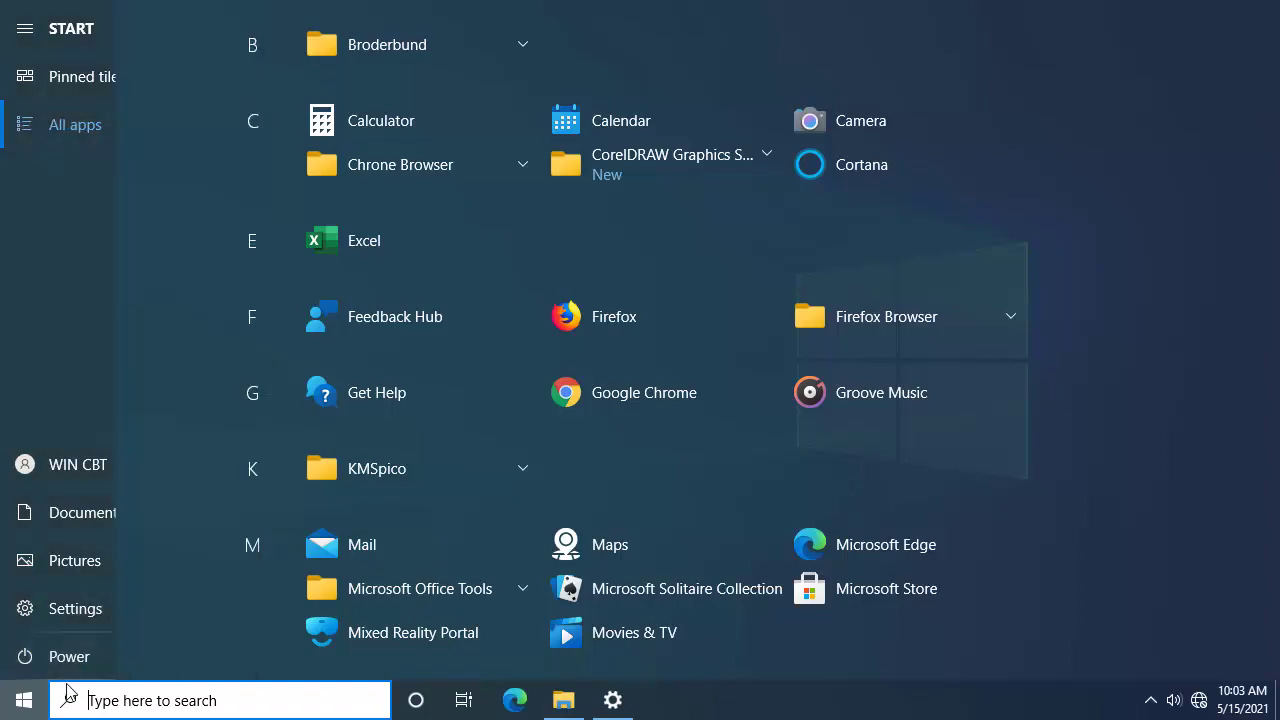
pyautogui.click(20, 698)
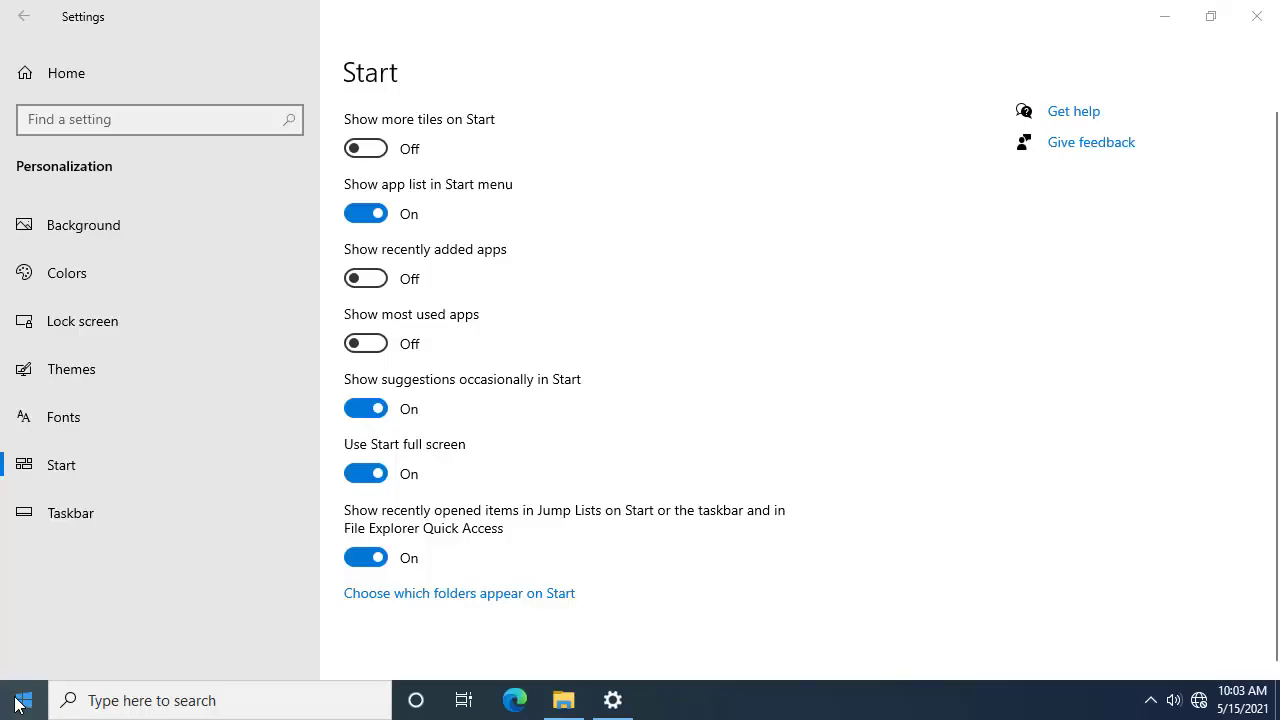
# Step: Switch 'Use Start full screen' off and glance at File Explorer's taskbar jump list
pyautogui.click(372, 476)
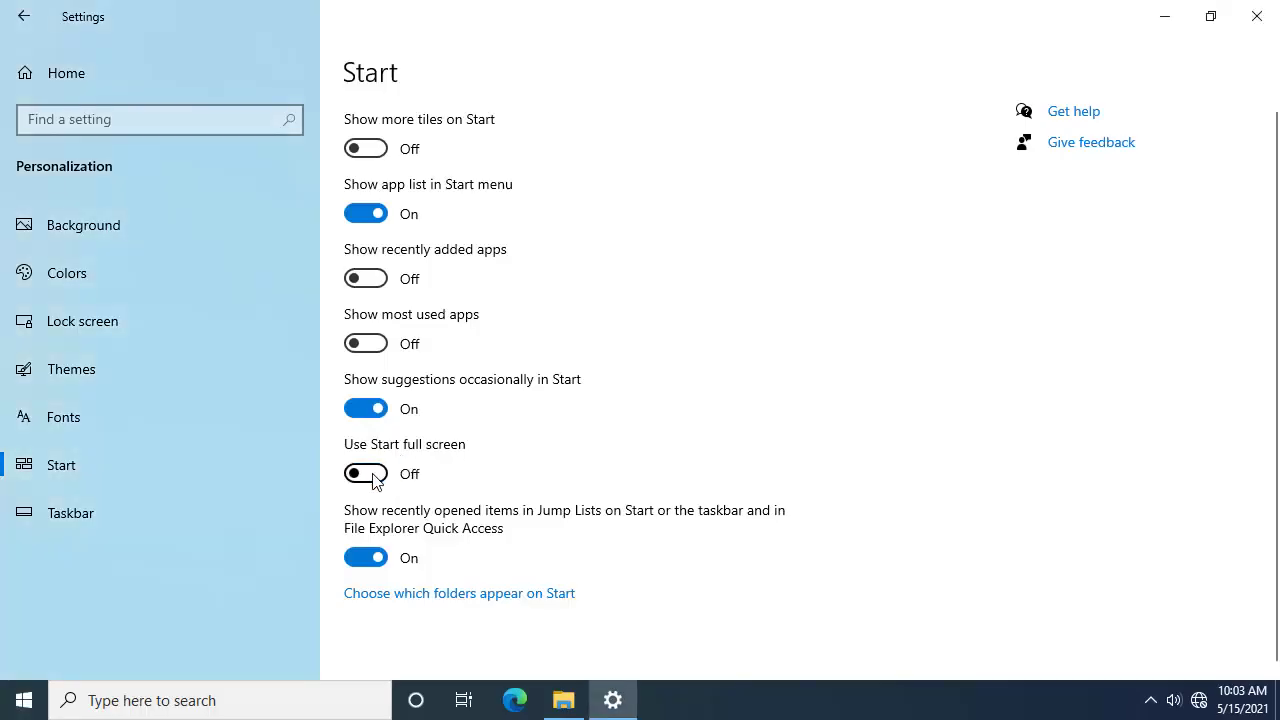
pyautogui.scroll(-1, 376, 478)
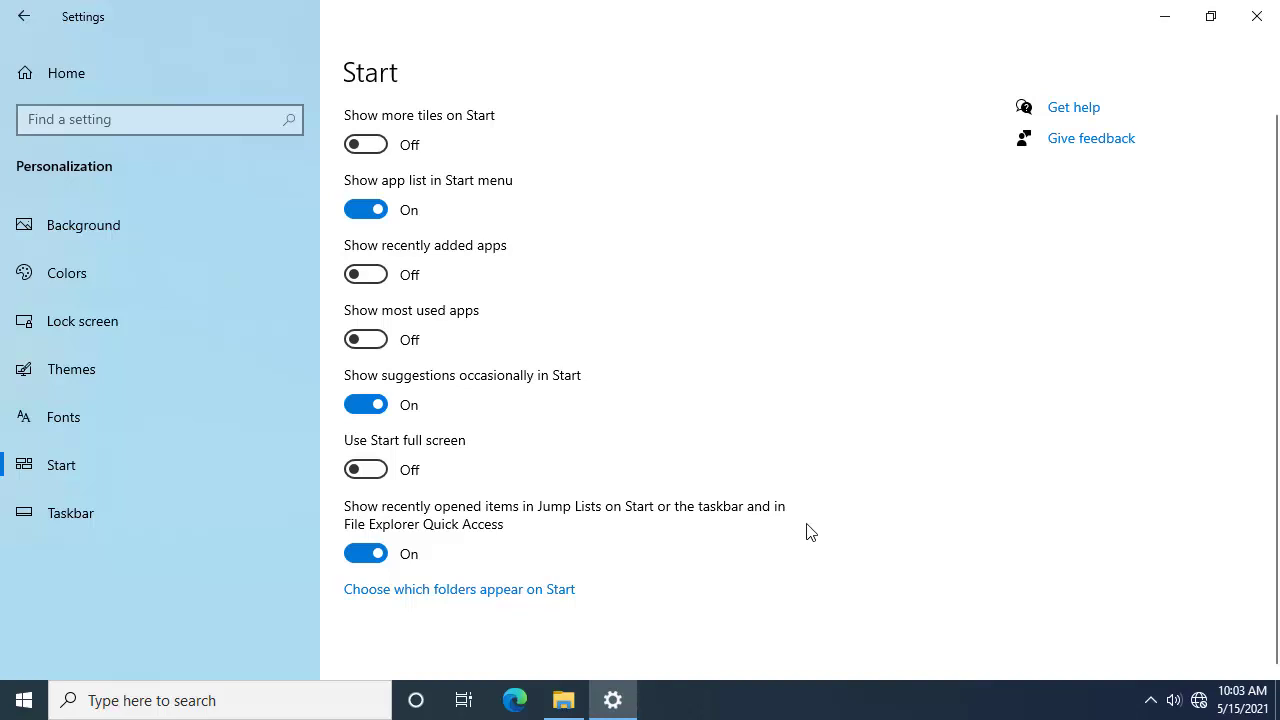
pyautogui.rightClick(564, 702)
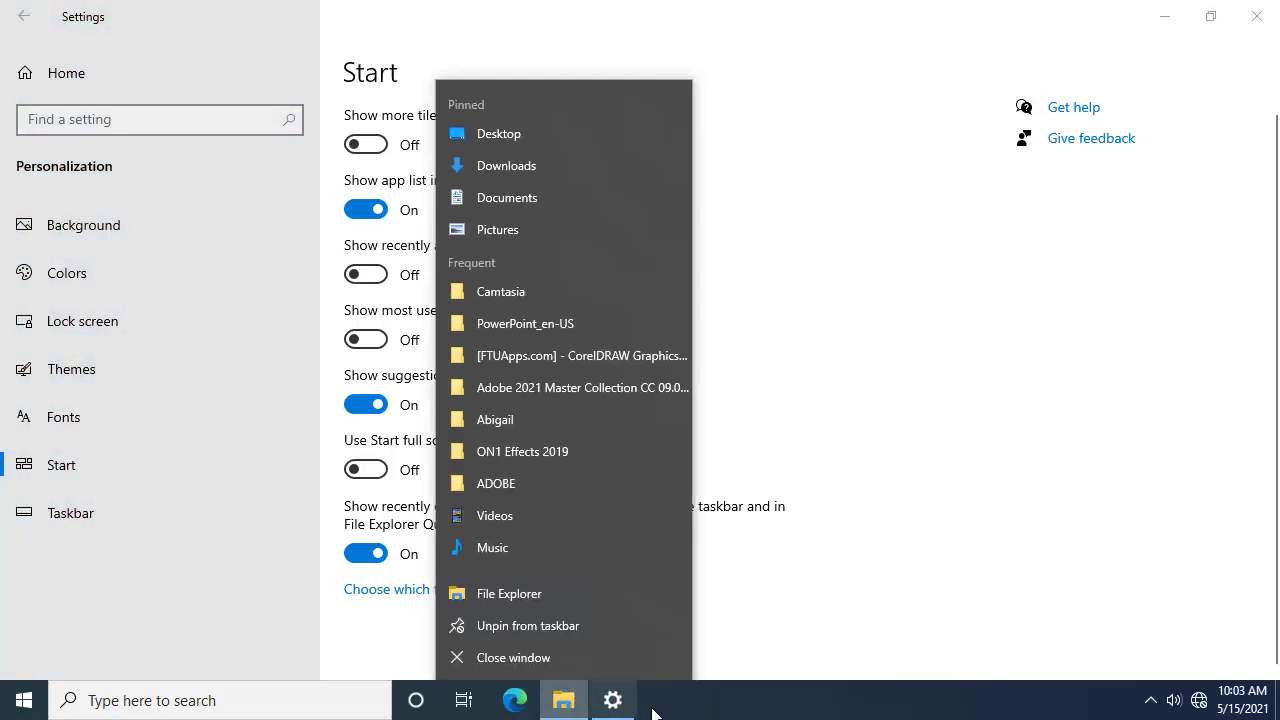
pyautogui.click(562, 701)
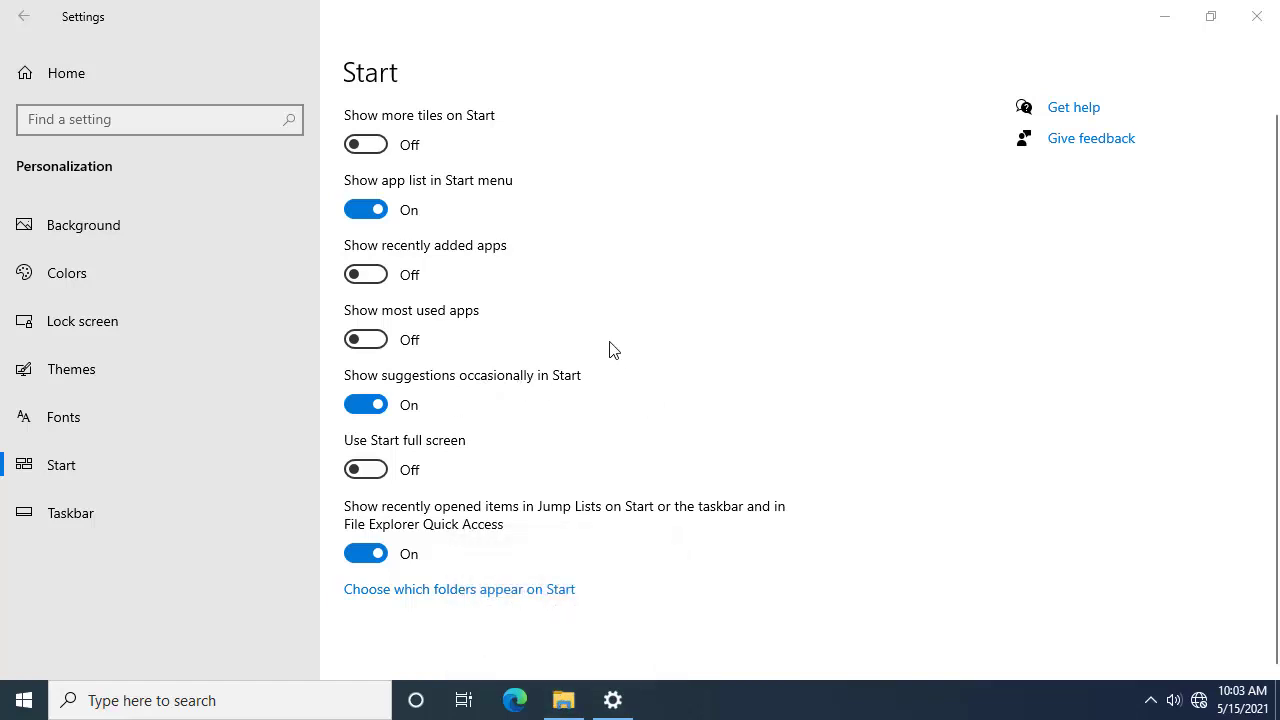
# Step: Close the Settings window, then close File Explorer from its taskbar jump list
pyautogui.click(1257, 16)
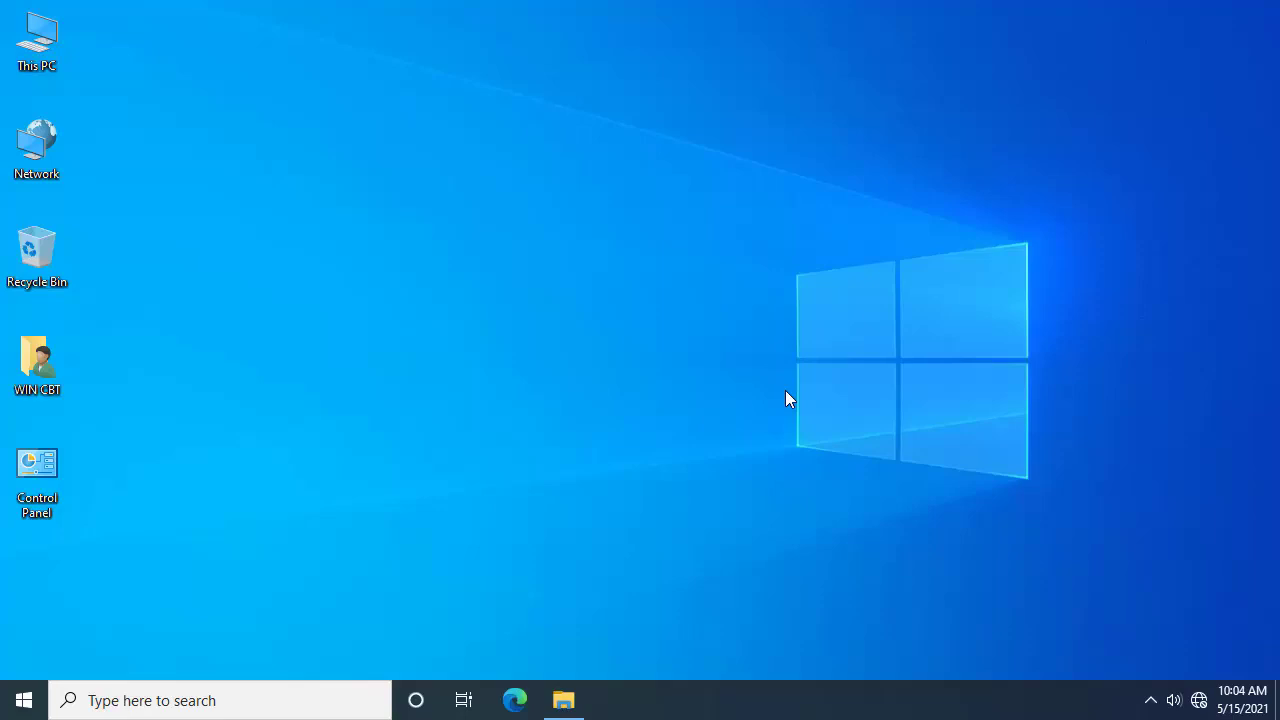
pyautogui.rightClick(580, 695)
pyautogui.click(586, 663)
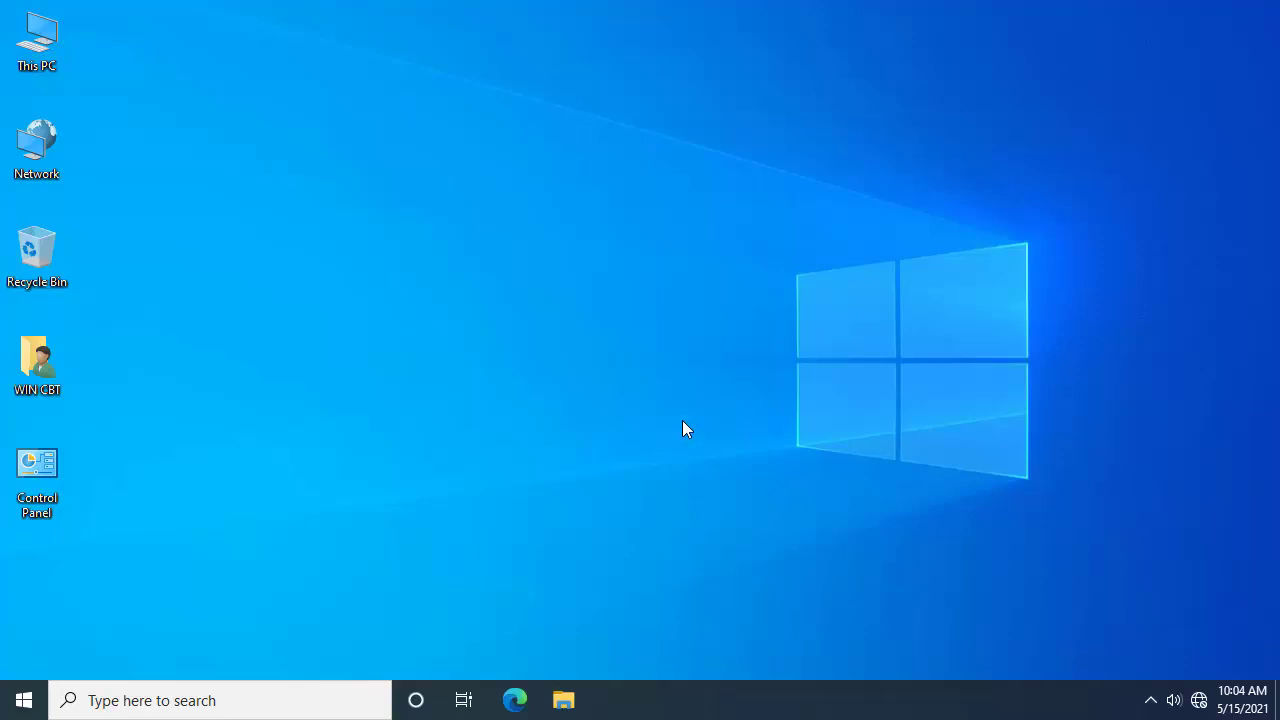
# Step: Open File Explorer and turn off the preview pane from the View tab
pyautogui.click(563, 700)
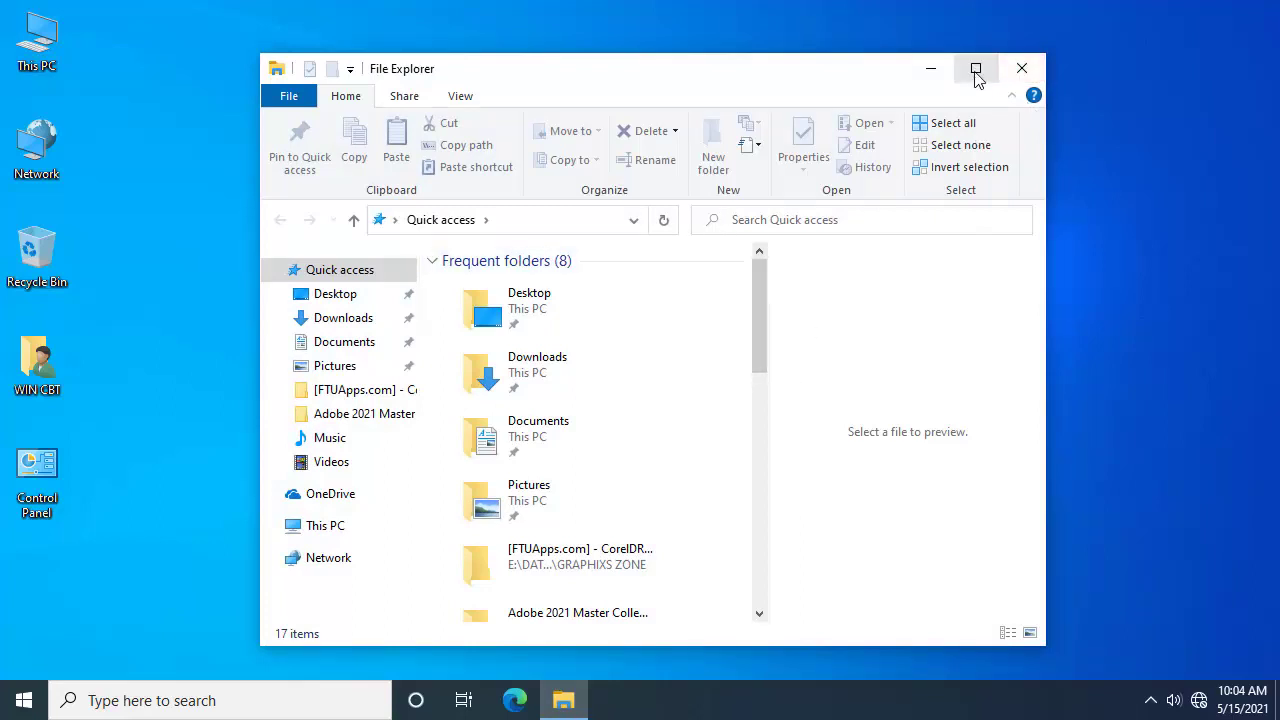
pyautogui.click(460, 95)
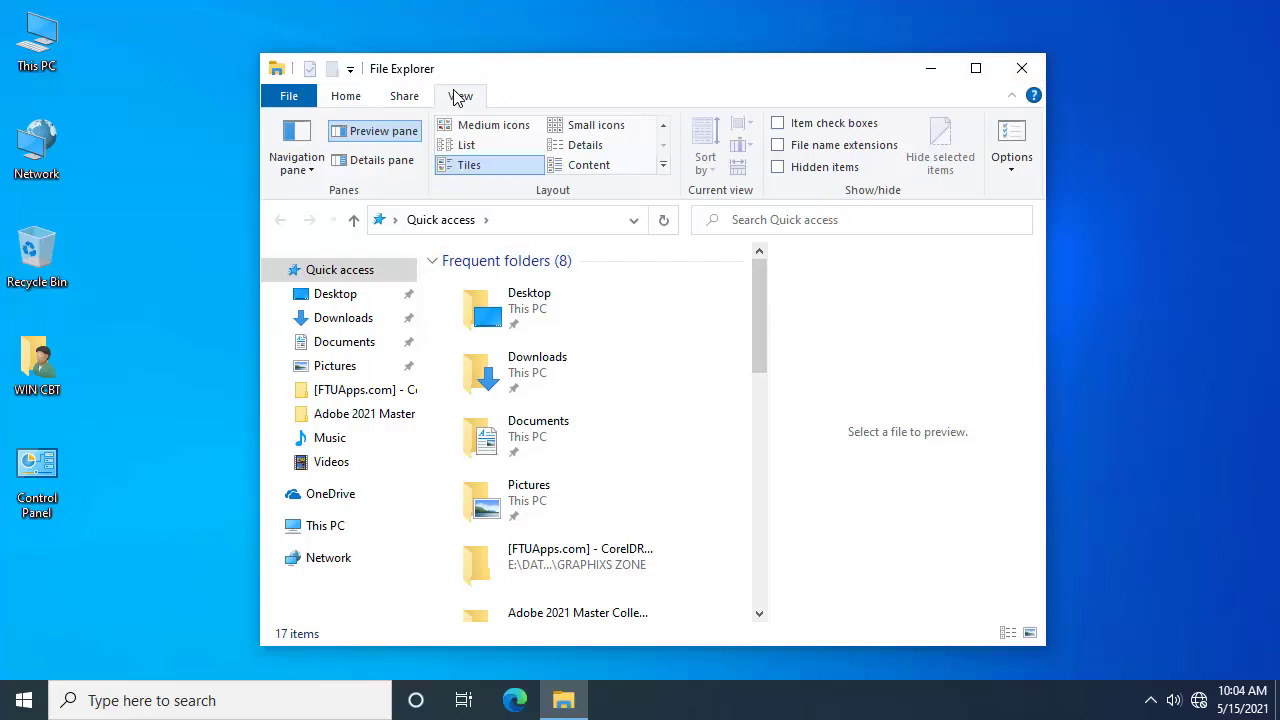
pyautogui.click(310, 157)
pyautogui.click(310, 157)
pyautogui.click(380, 135)
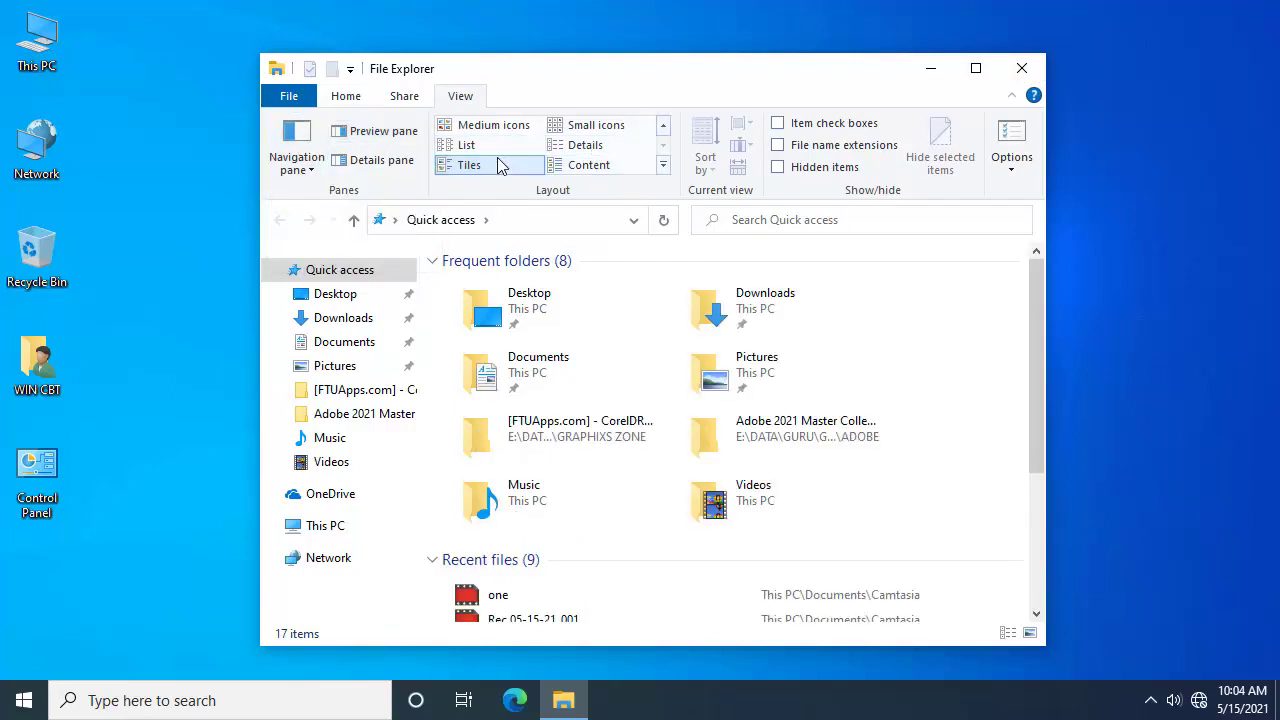
# Step: Maximize the window, select the nine recent files, and close File Explorer
pyautogui.click(975, 68)
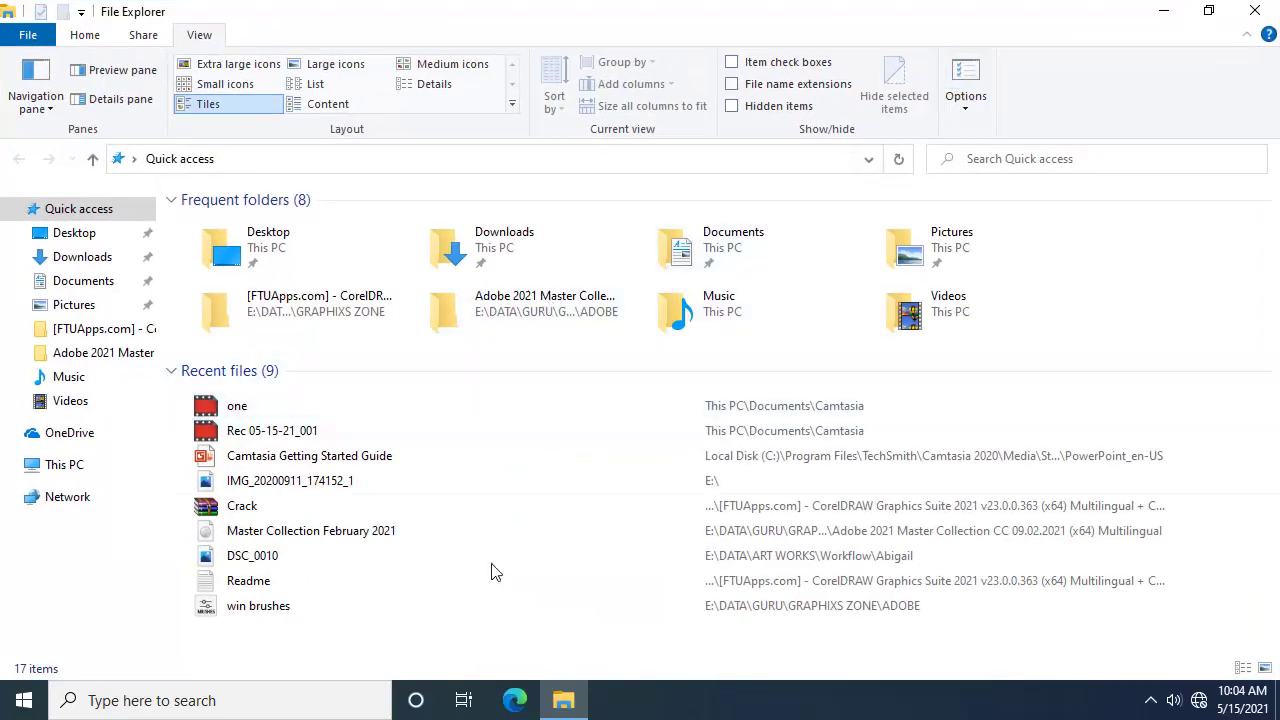
pyautogui.moveTo(360, 632); pyautogui.dragTo(328, 395)
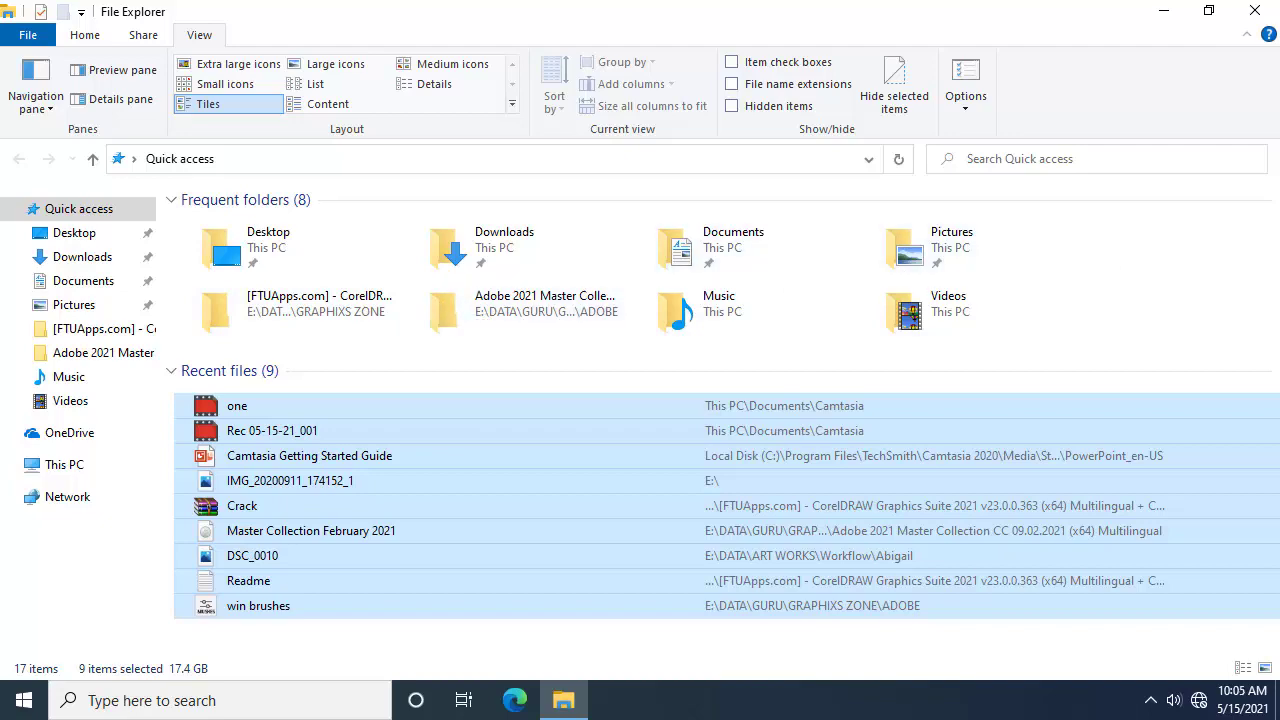
pyautogui.click(1254, 11)
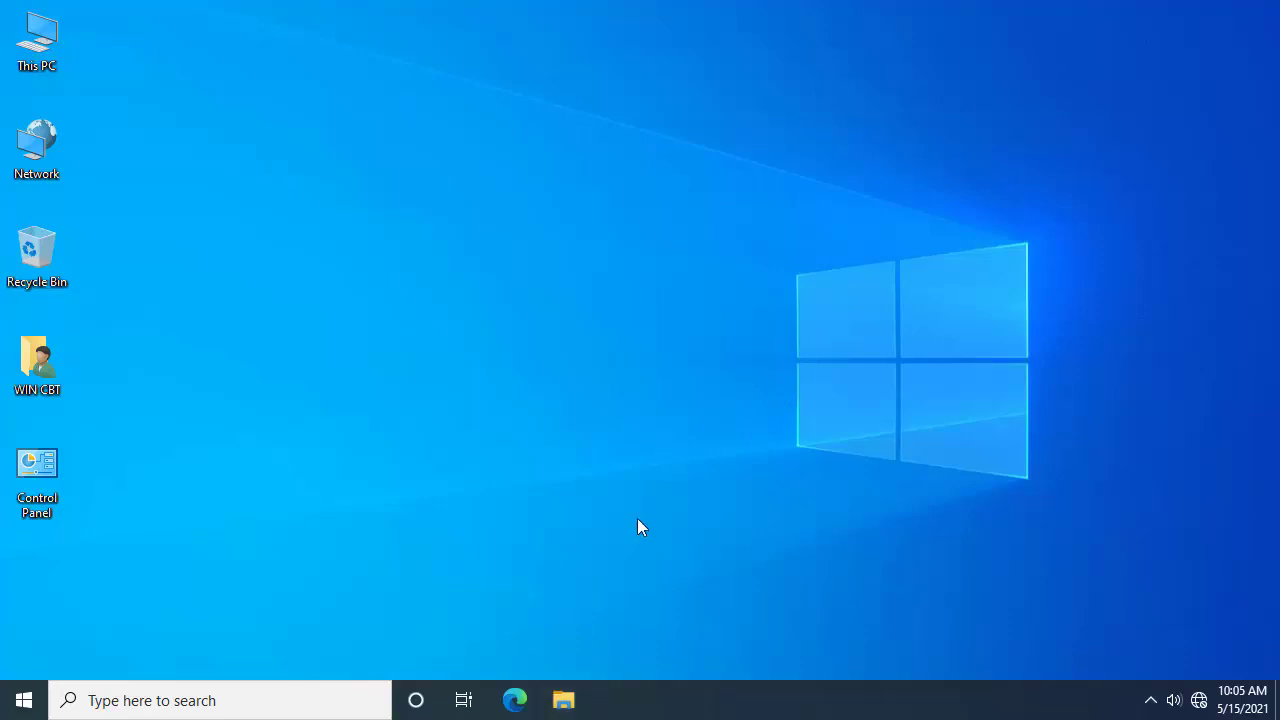
# Step: Open File Explorer with Win+E and toggle the ribbon between collapsed and expanded
pyautogui.press('super+e')
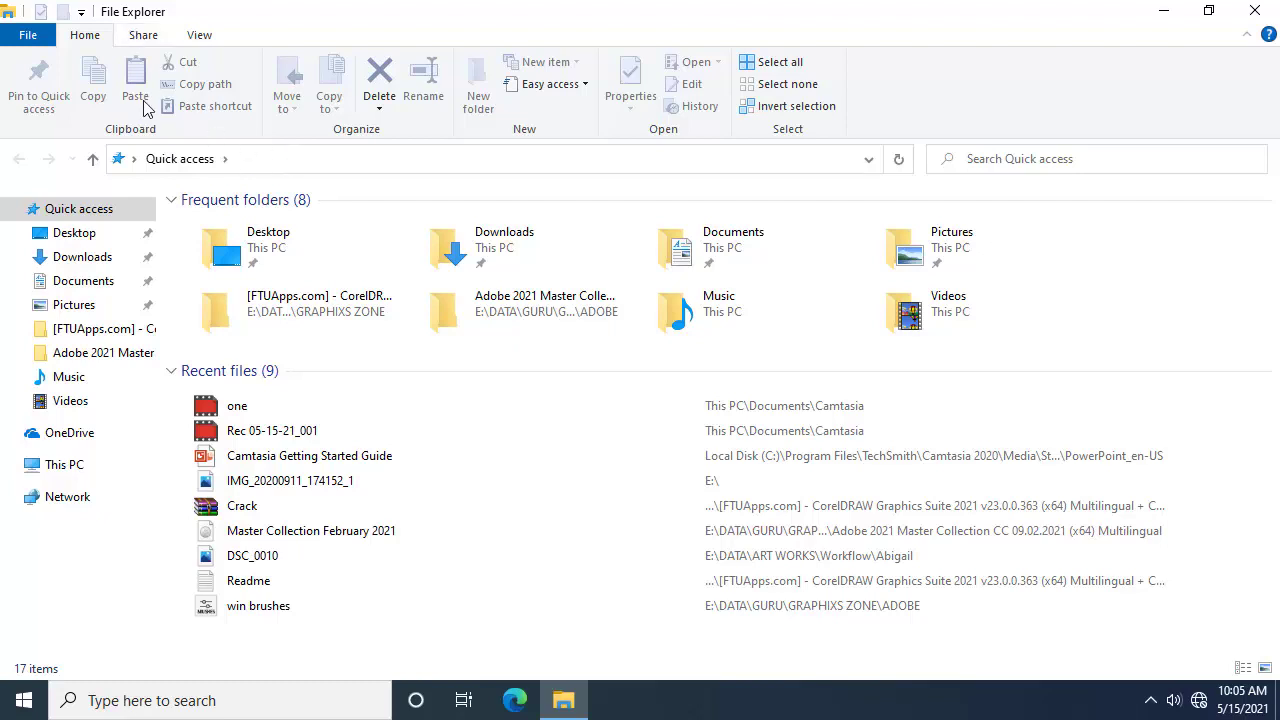
pyautogui.doubleClick(92, 35)
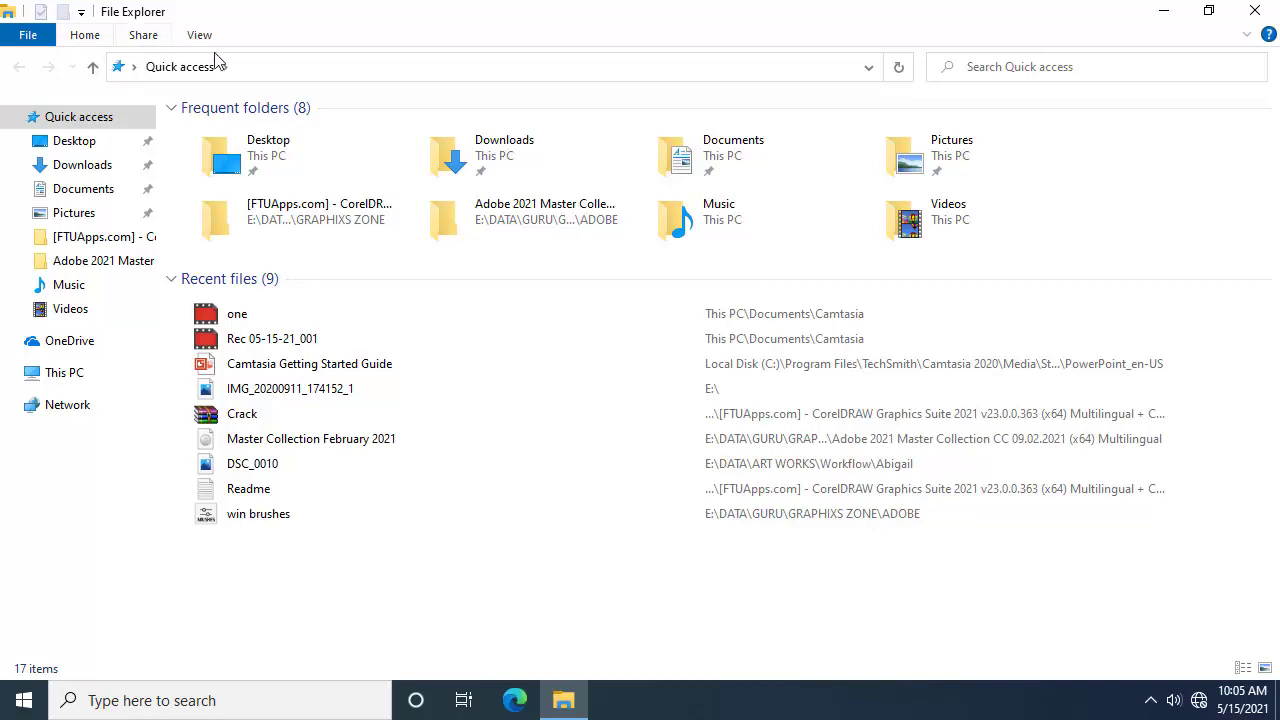
pyautogui.click(1246, 36)
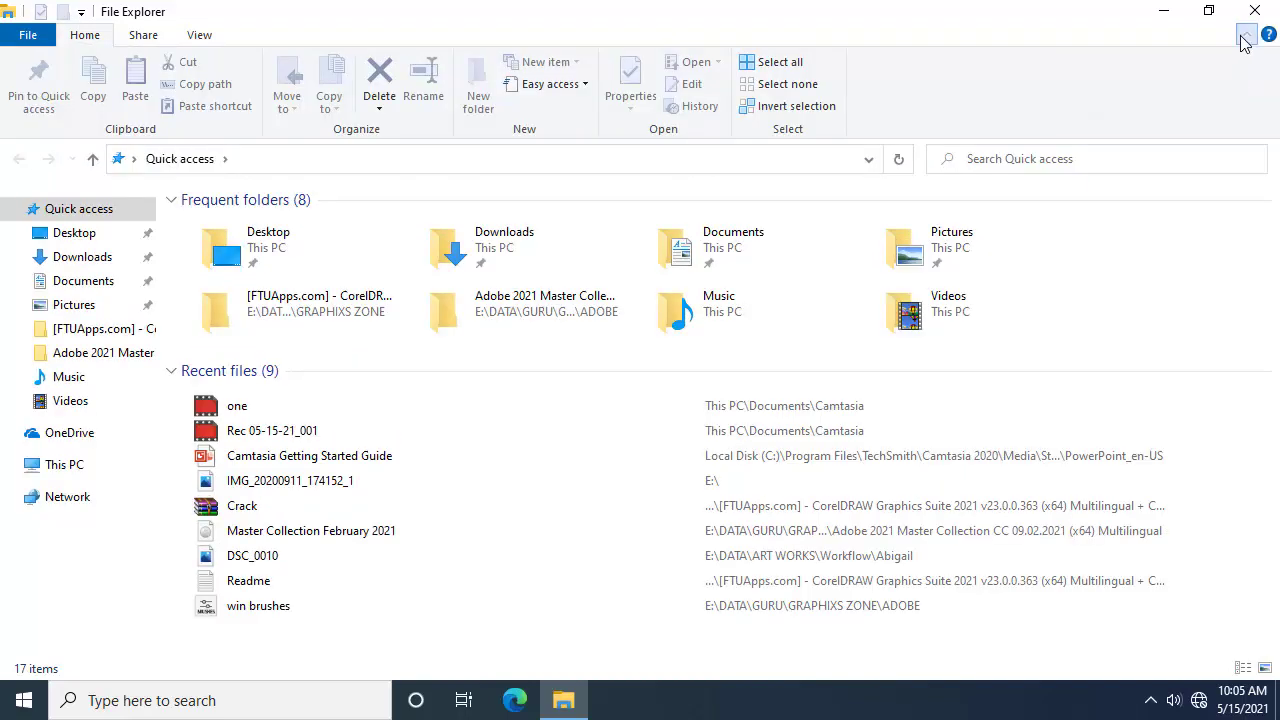
pyautogui.click(1247, 36)
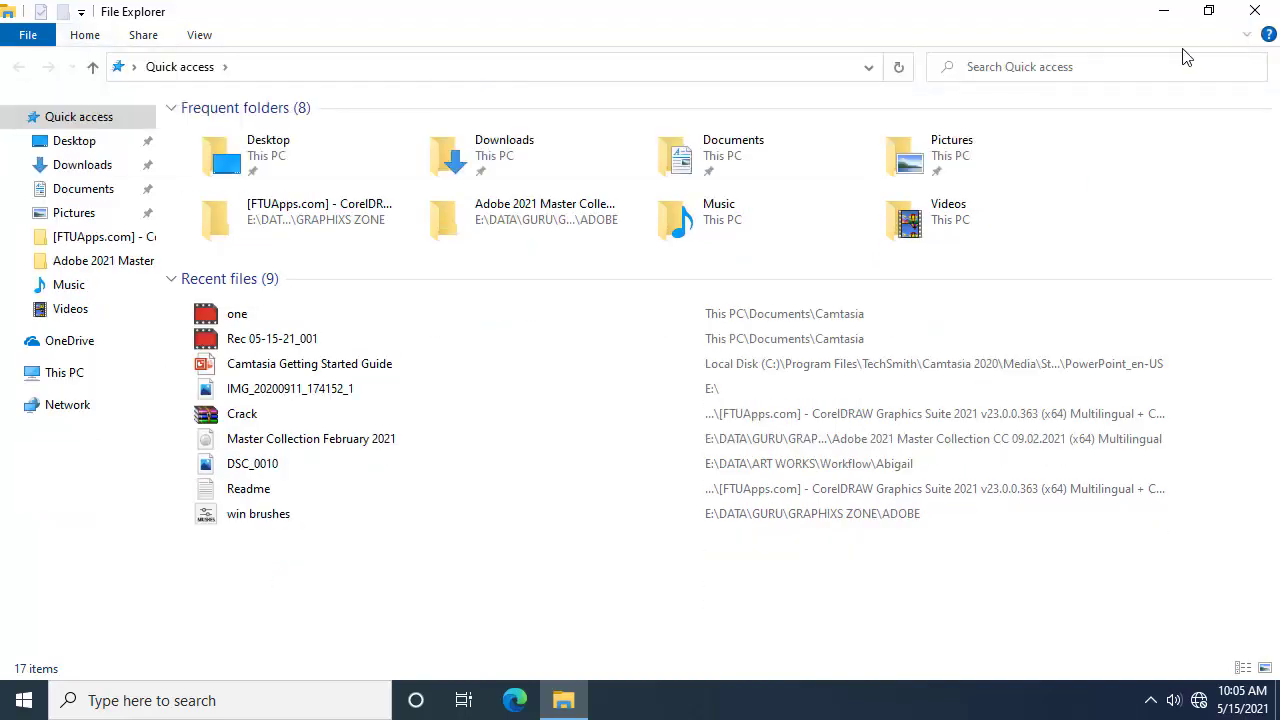
pyautogui.click(1247, 37)
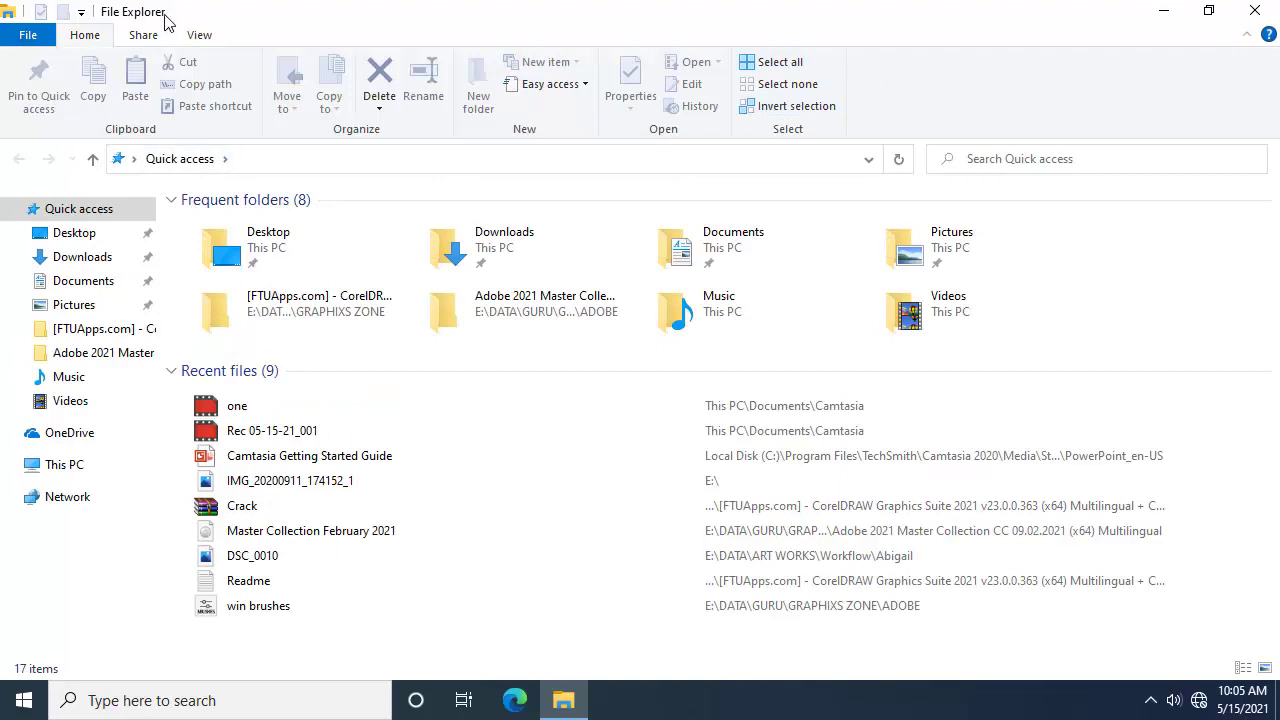
# Step: Add Undo, Redo, Delete and Rename commands to the Quick Access Toolbar
pyautogui.click(82, 13)
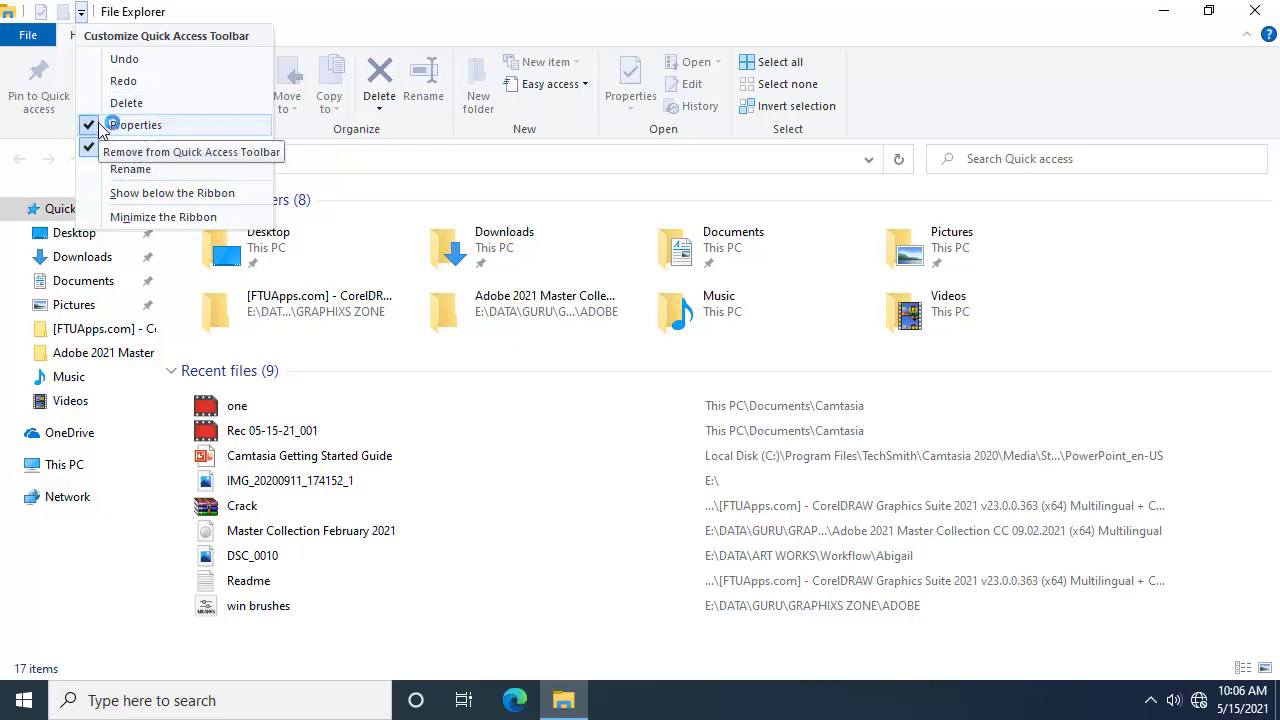
pyautogui.click(120, 60)
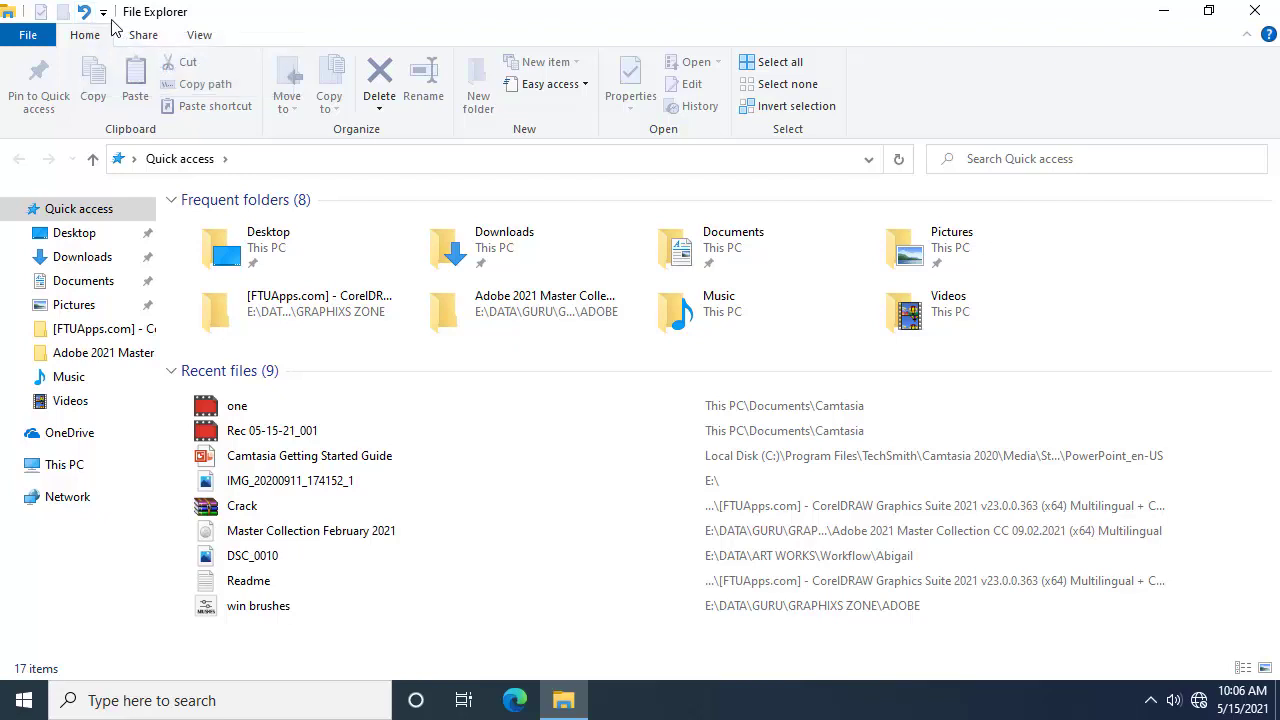
pyautogui.click(104, 13)
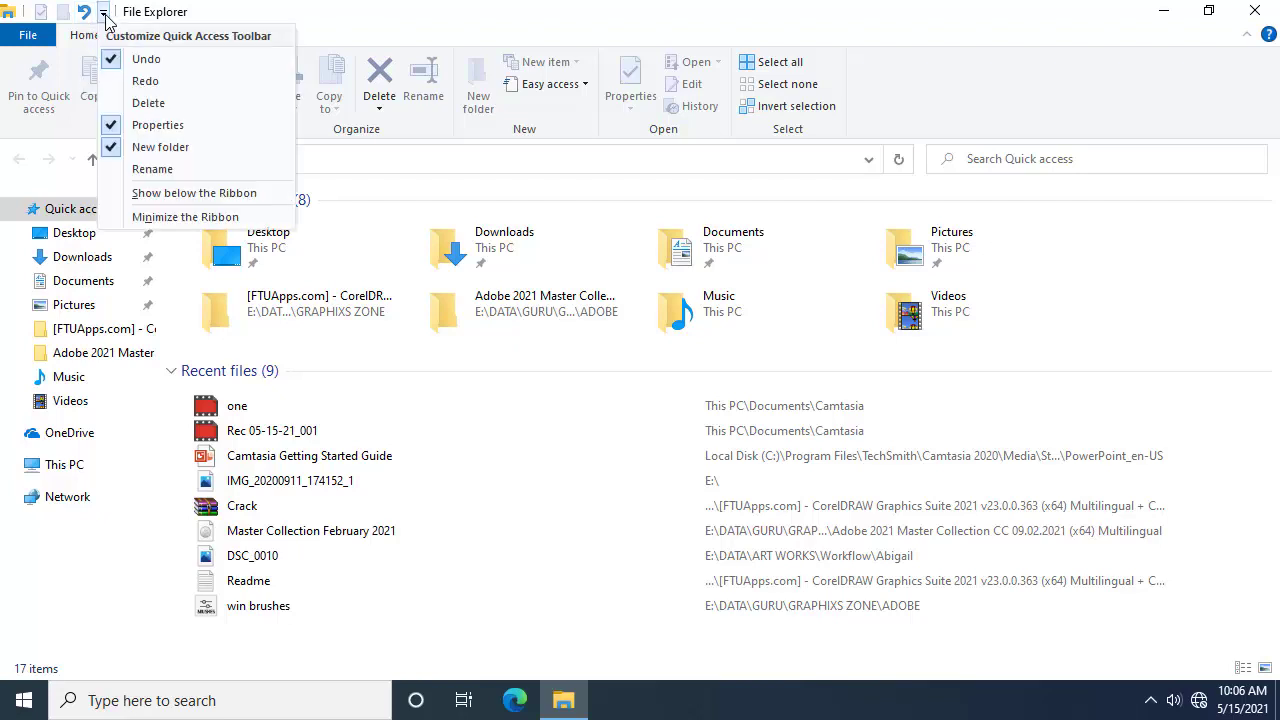
pyautogui.click(143, 88)
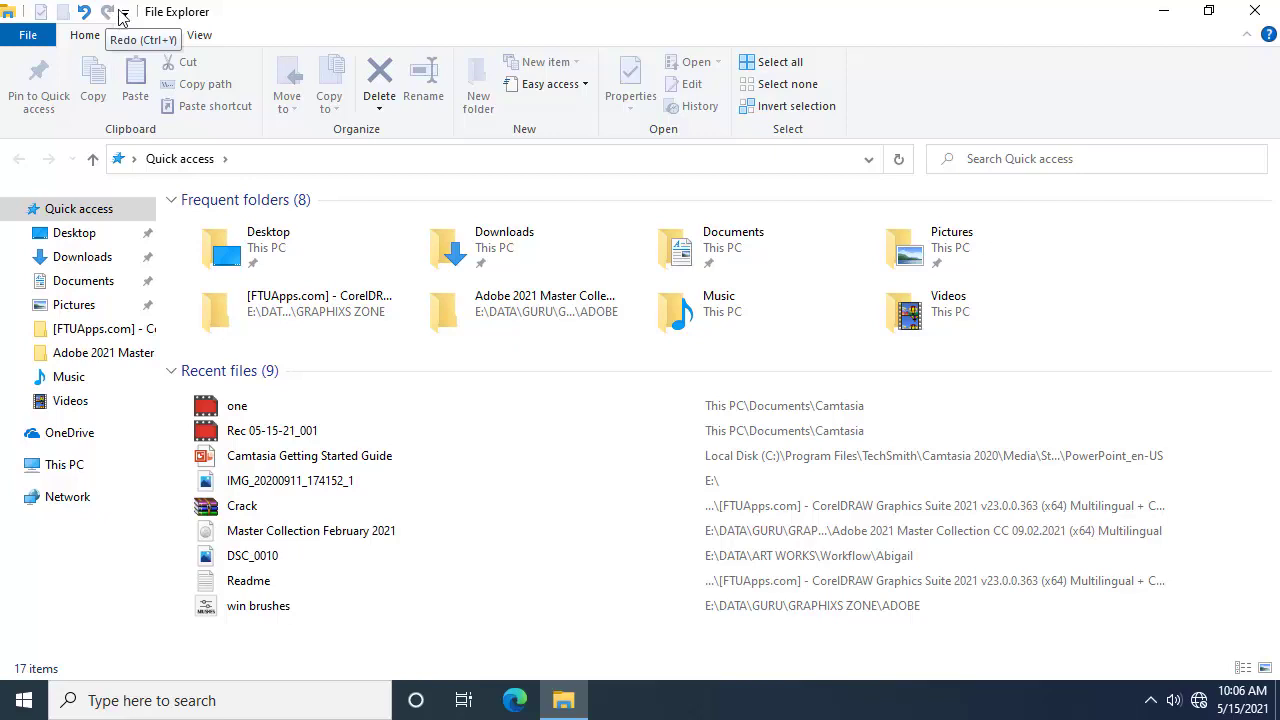
pyautogui.click(125, 12)
pyautogui.click(175, 103)
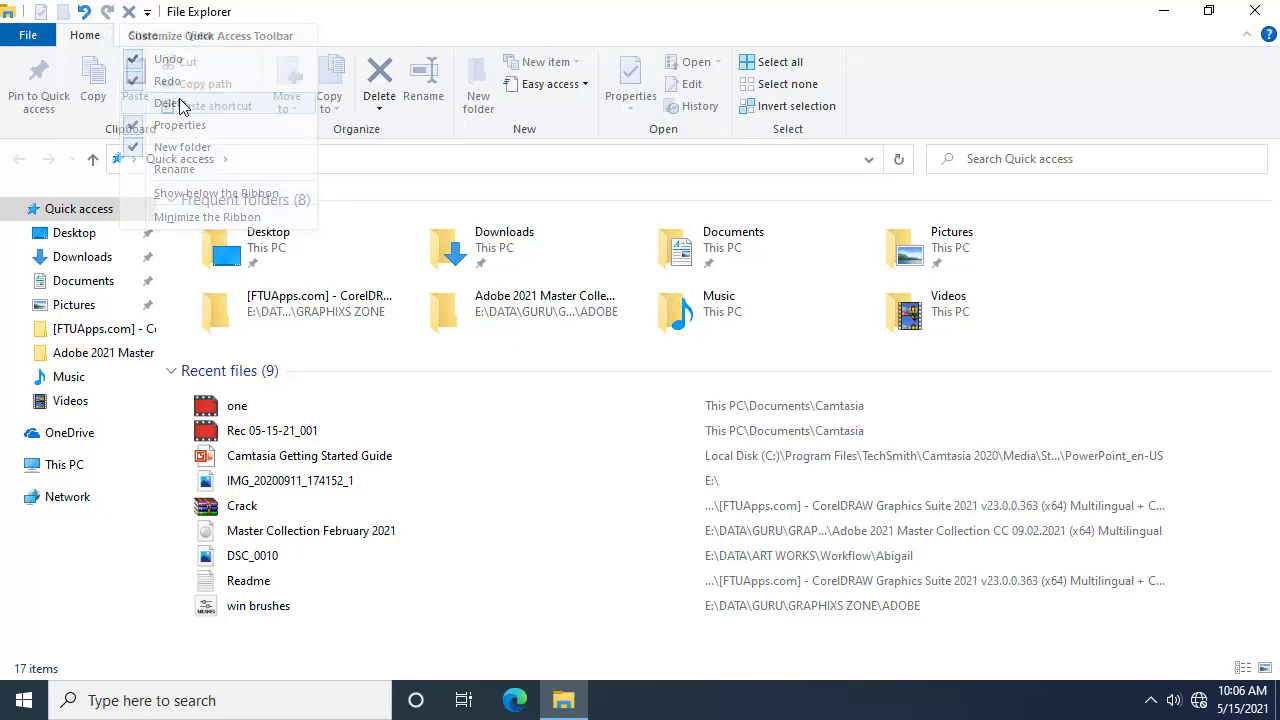
pyautogui.click(147, 13)
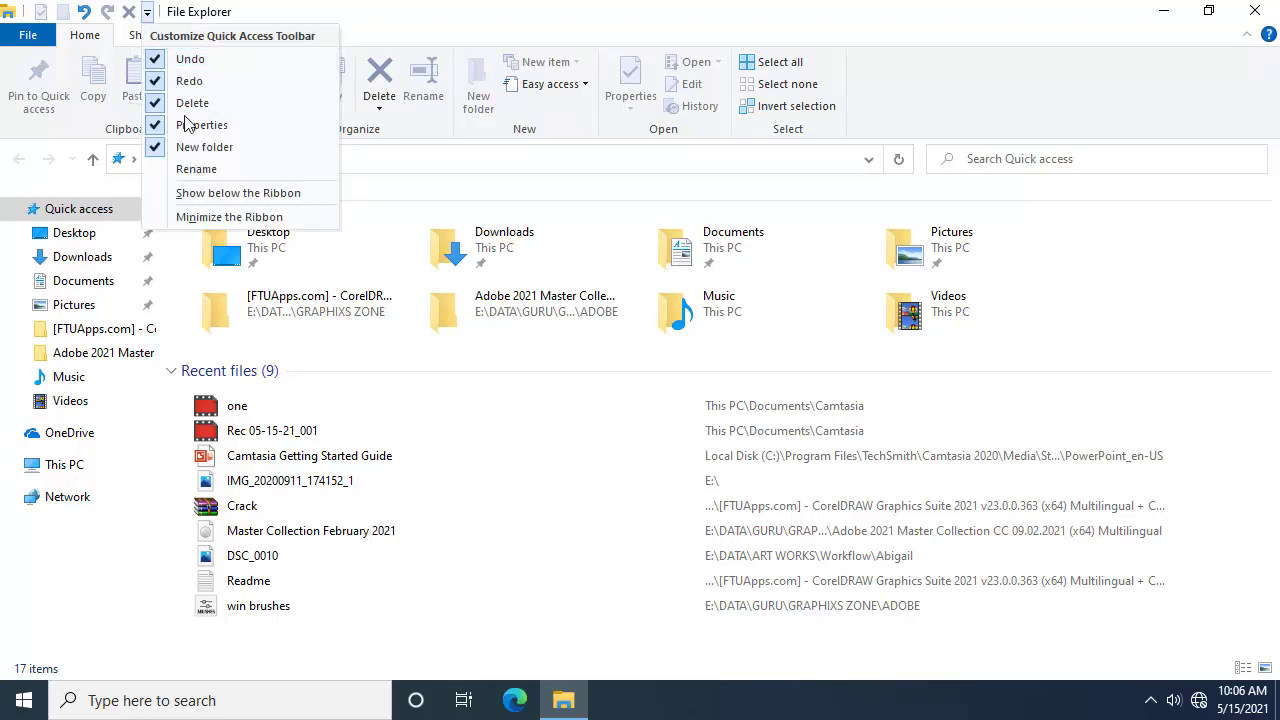
pyautogui.click(249, 176)
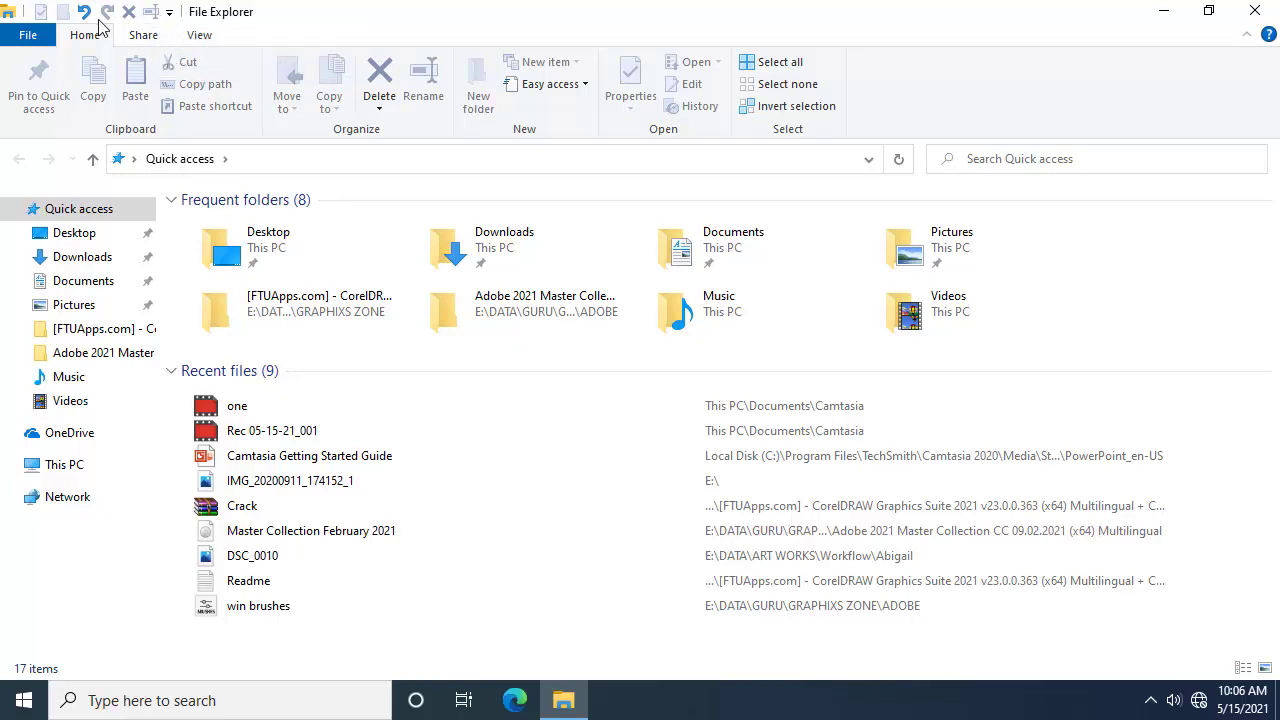
# Step: Move the Quick Access Toolbar below the ribbon, then back above it
pyautogui.click(170, 12)
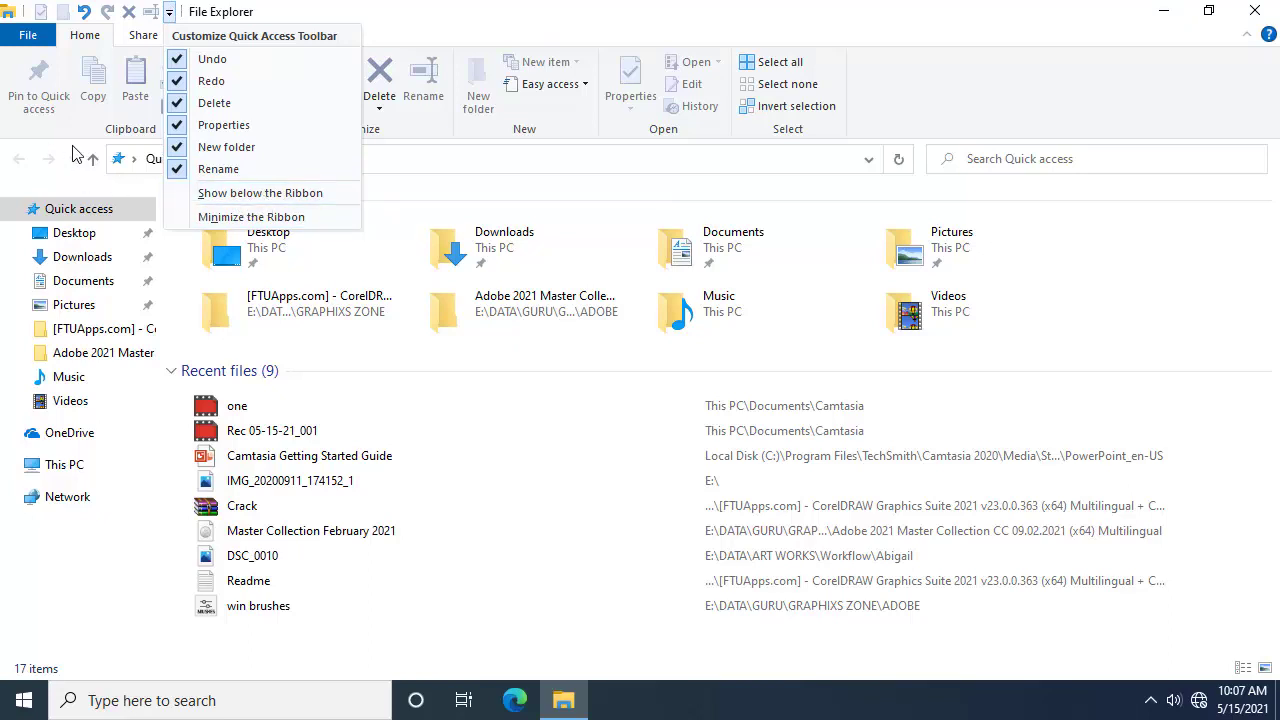
pyautogui.click(287, 193)
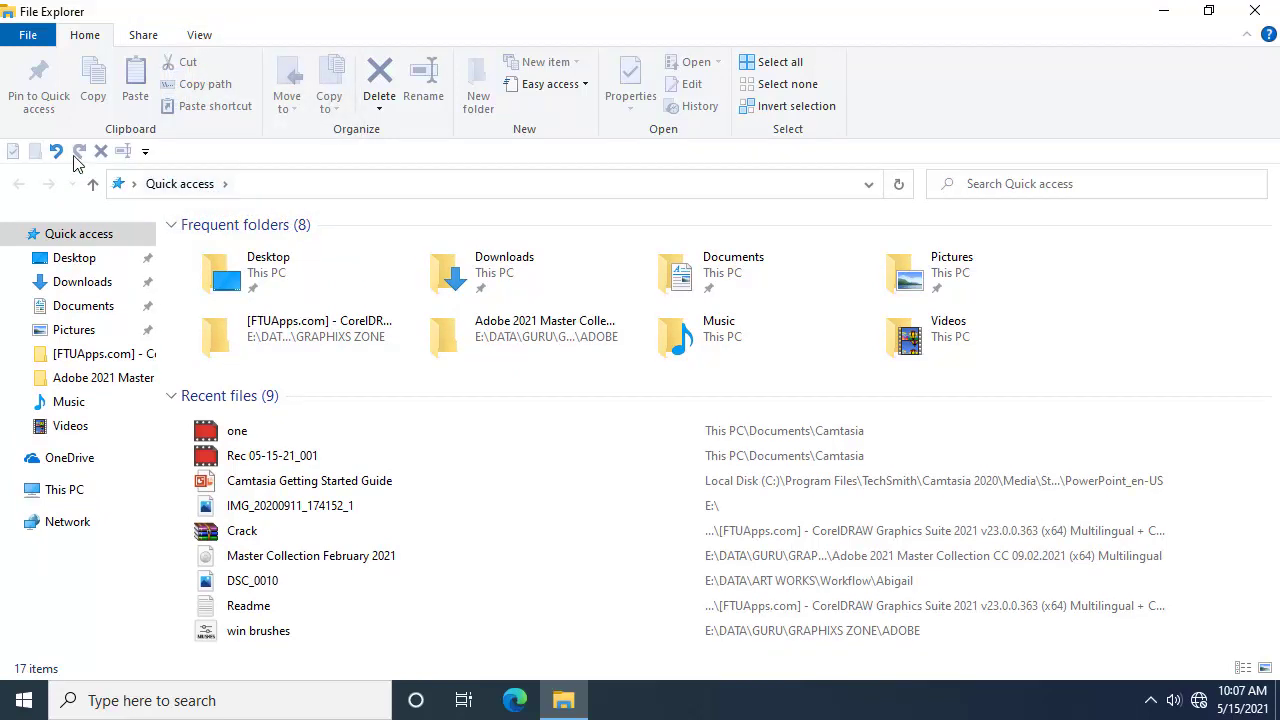
pyautogui.click(146, 152)
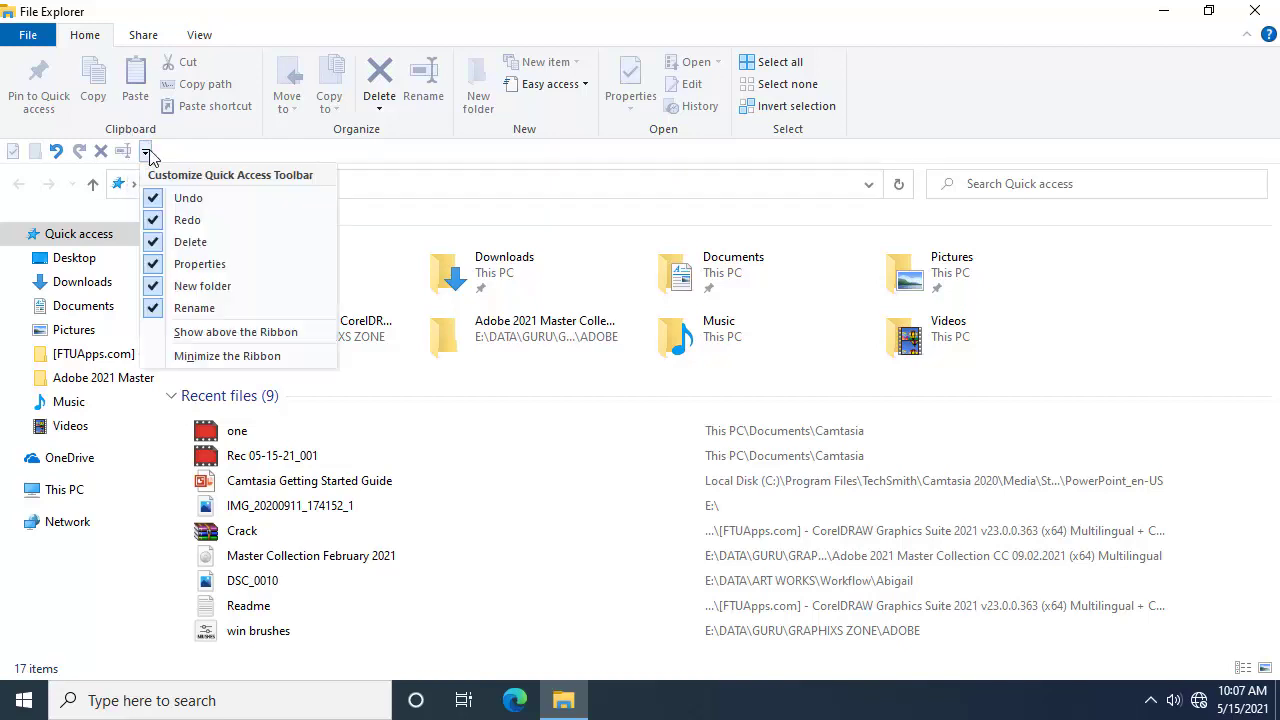
pyautogui.click(245, 340)
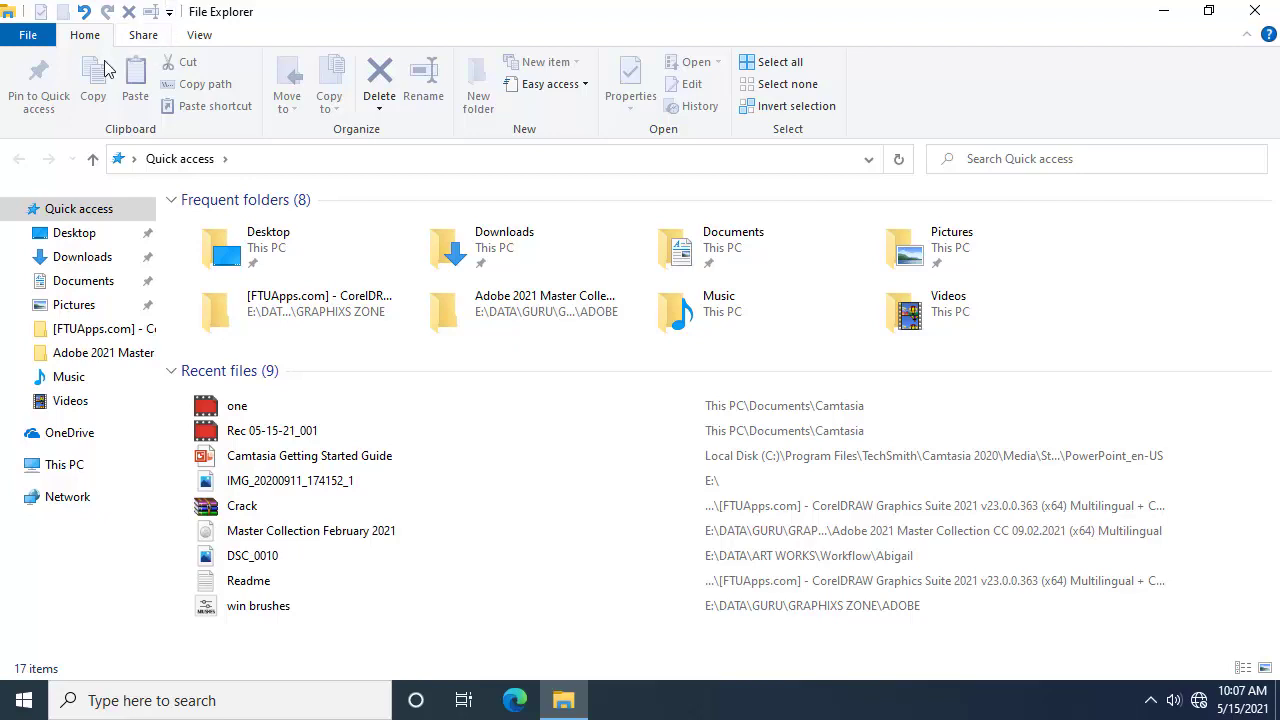
pyautogui.click(27, 38)
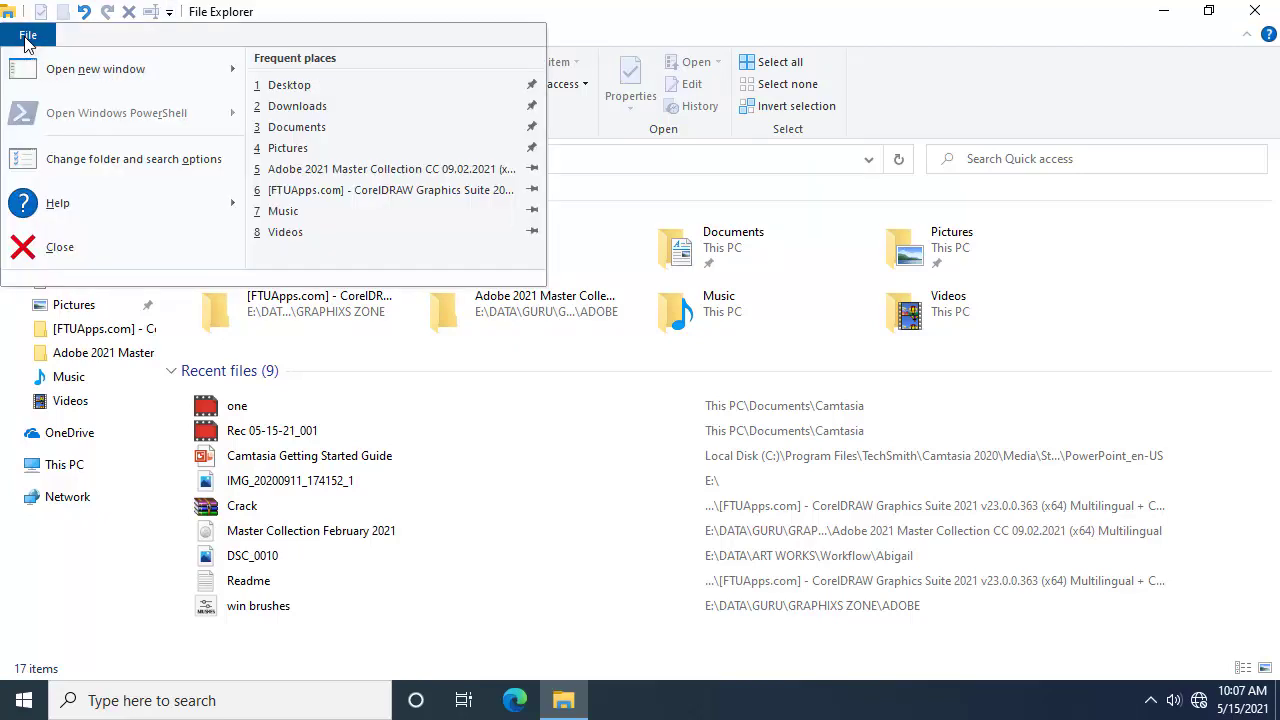
pyautogui.click(27, 38)
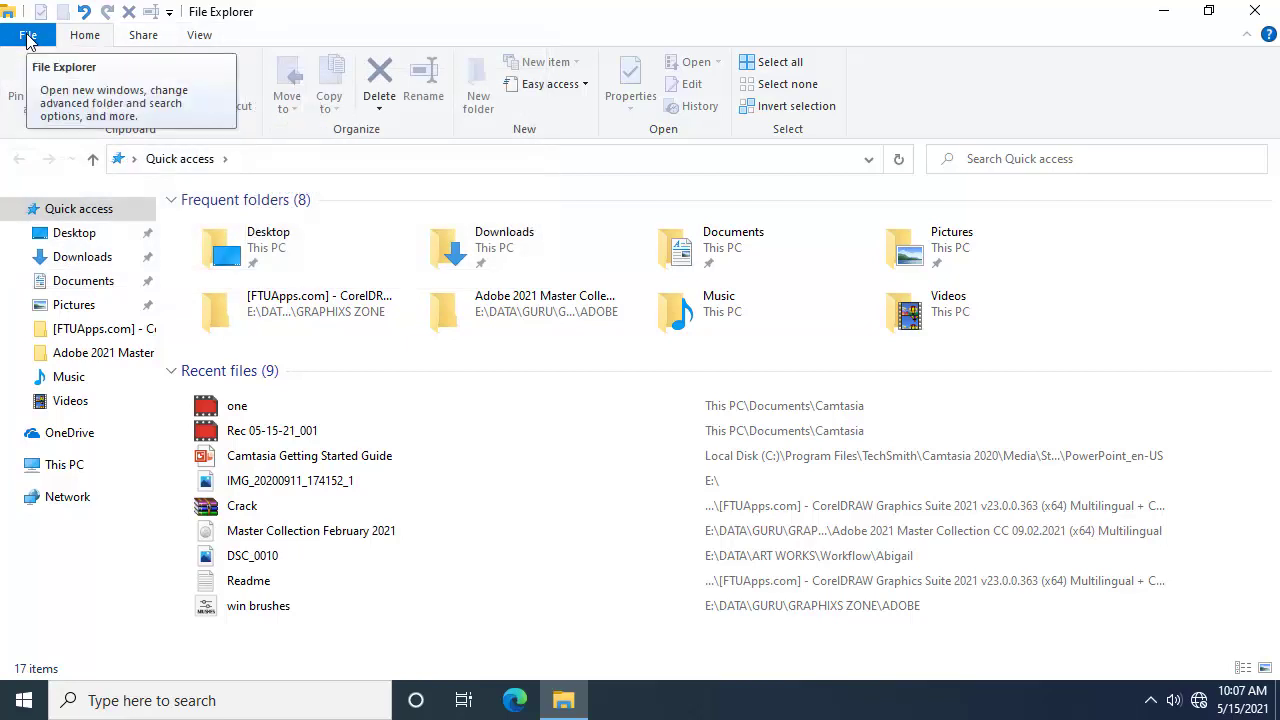
pyautogui.click(27, 38)
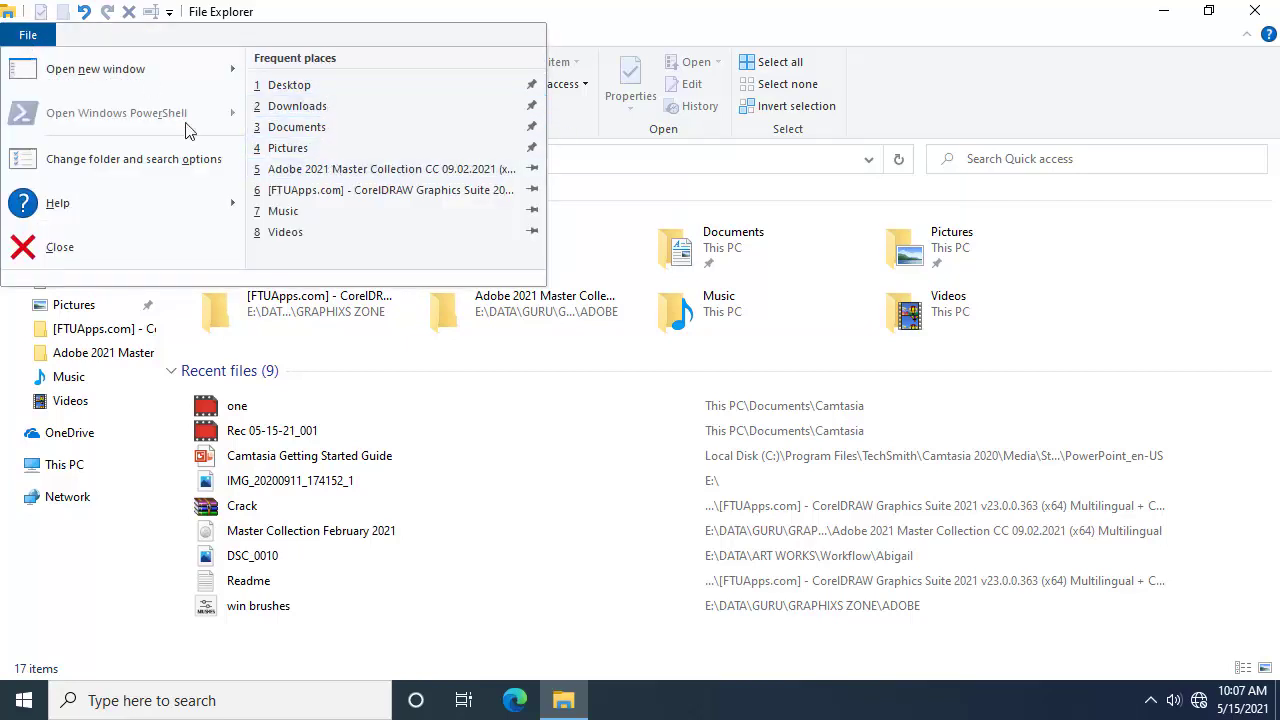
pyautogui.moveTo(108, 70)
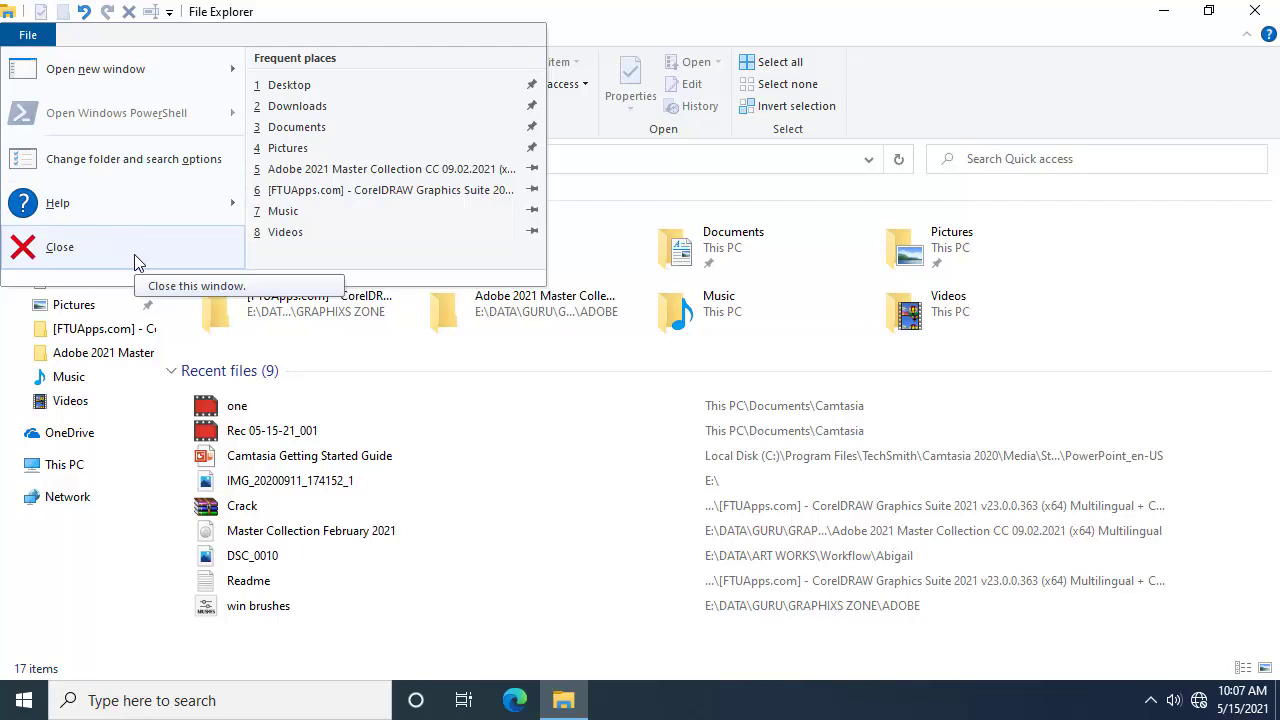
pyautogui.click(35, 35)
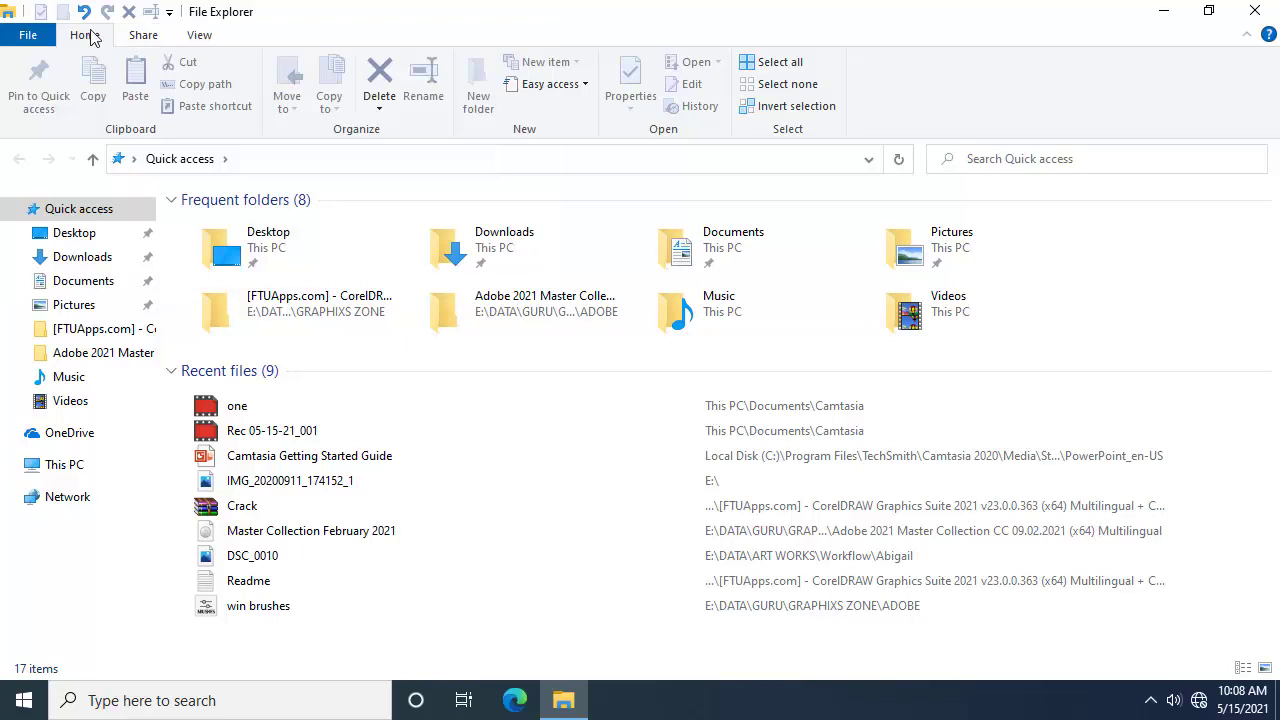
pyautogui.click(149, 36)
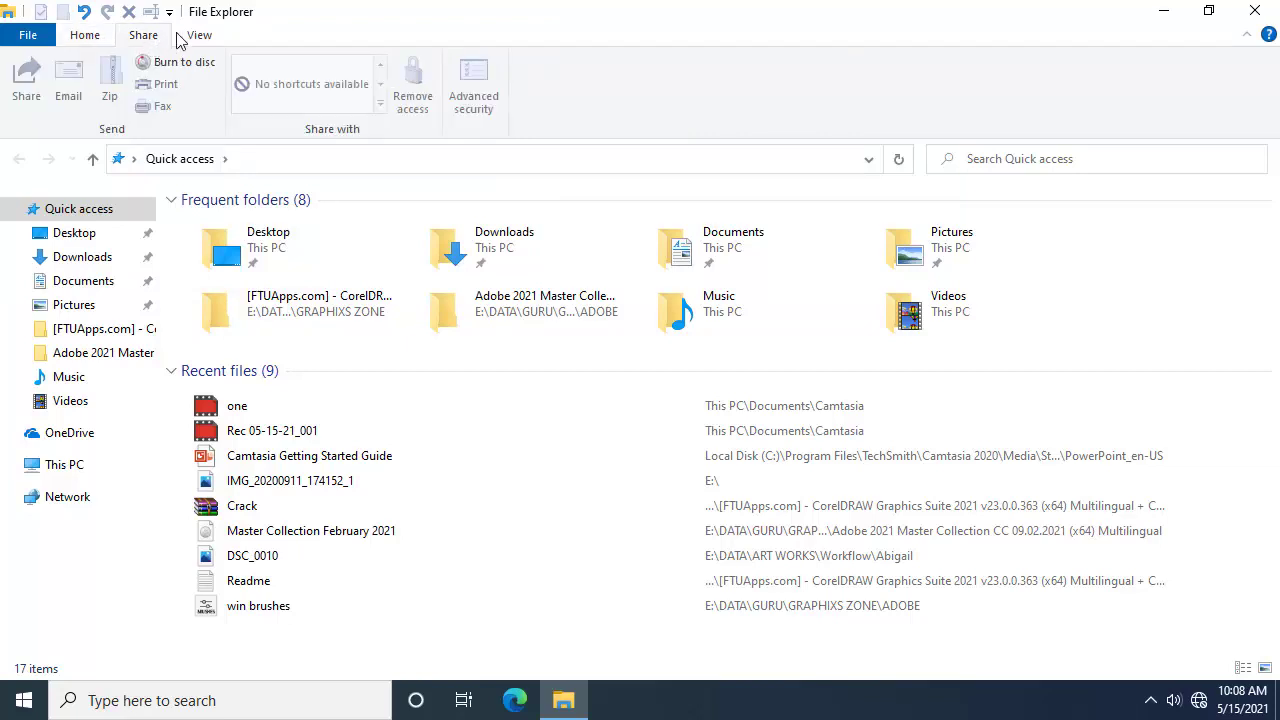
pyautogui.click(188, 40)
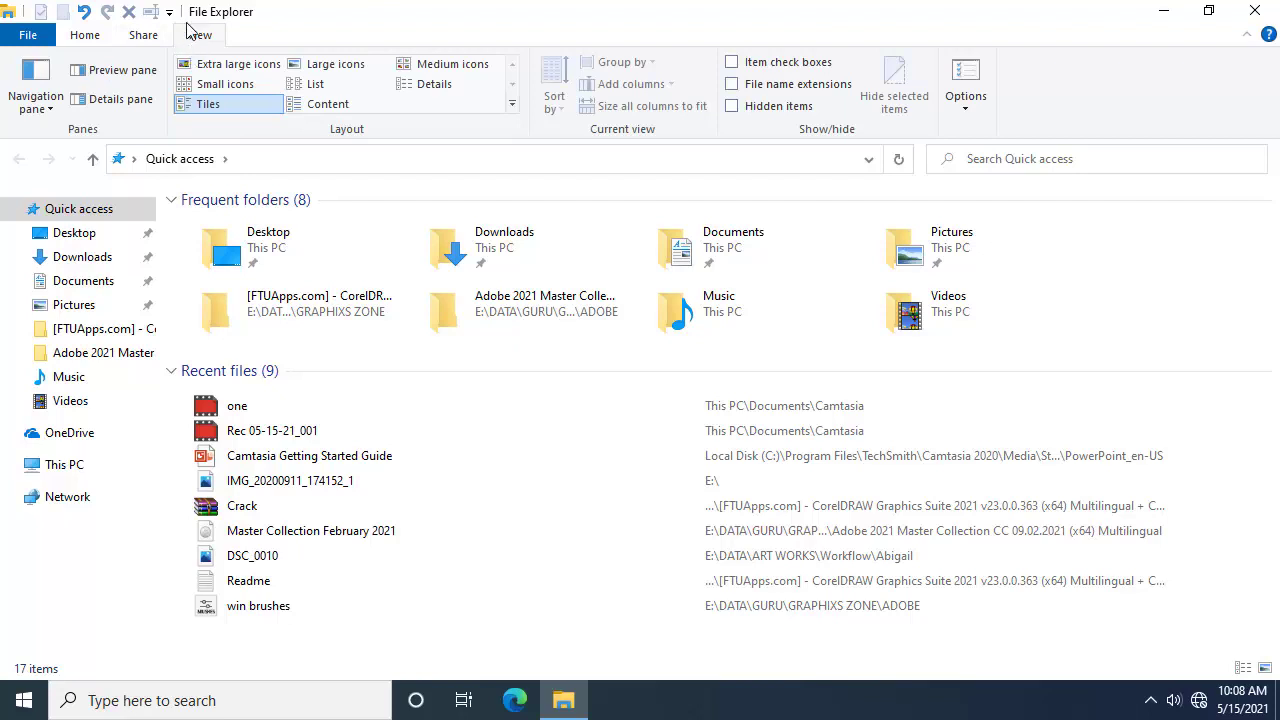
pyautogui.click(78, 40)
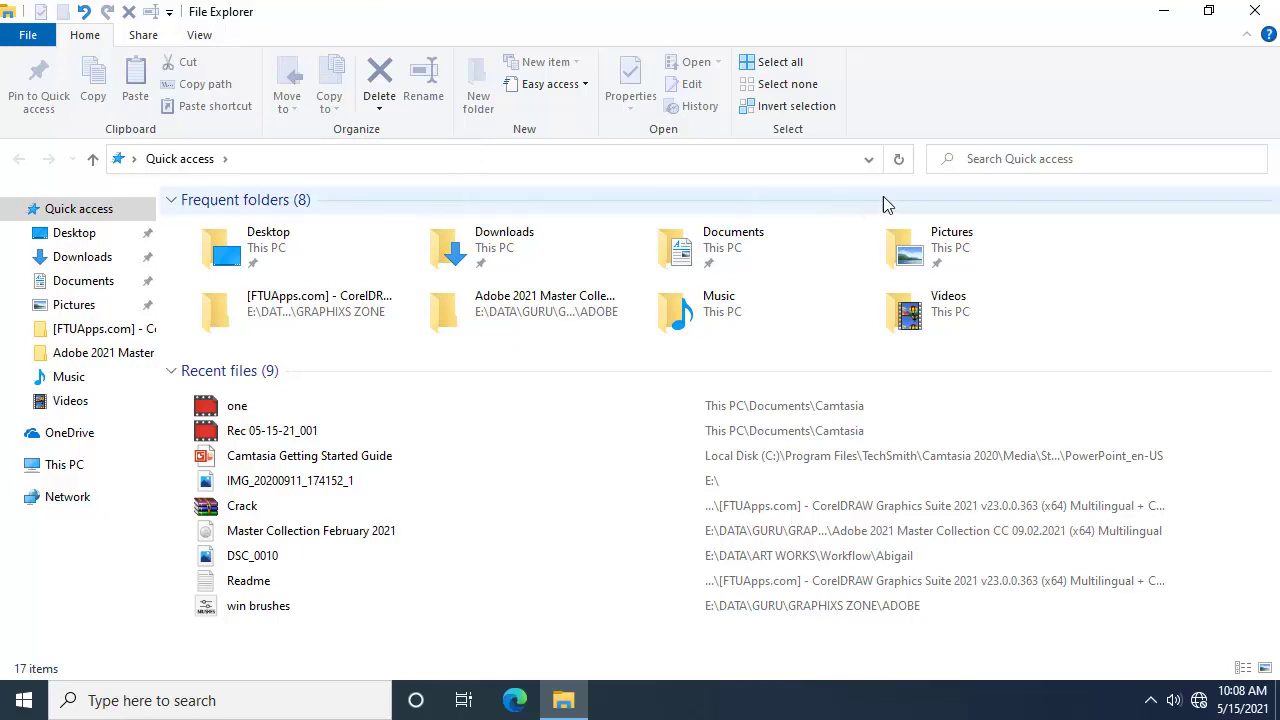
# Step: Go to the empty Desktop and add a new folder there named Training
pyautogui.click(75, 238)
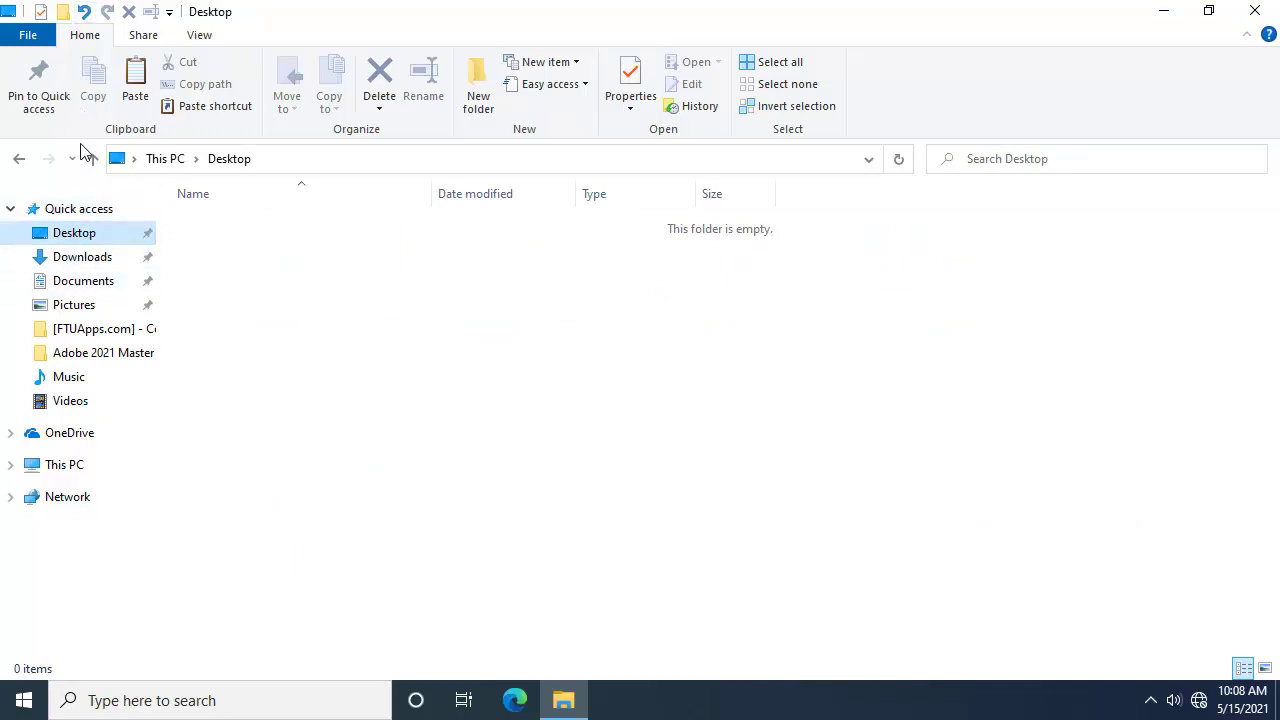
pyautogui.click(205, 35)
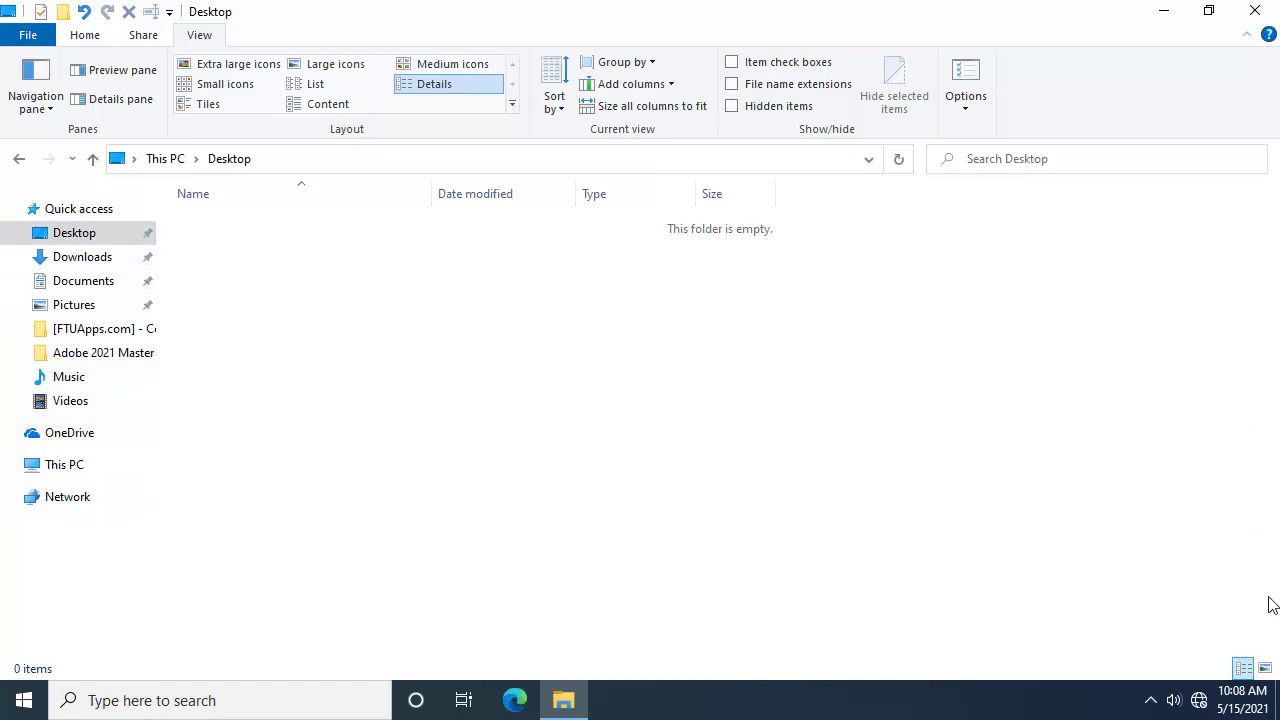
pyautogui.rightClick(337, 298)
pyautogui.click(320, 312)
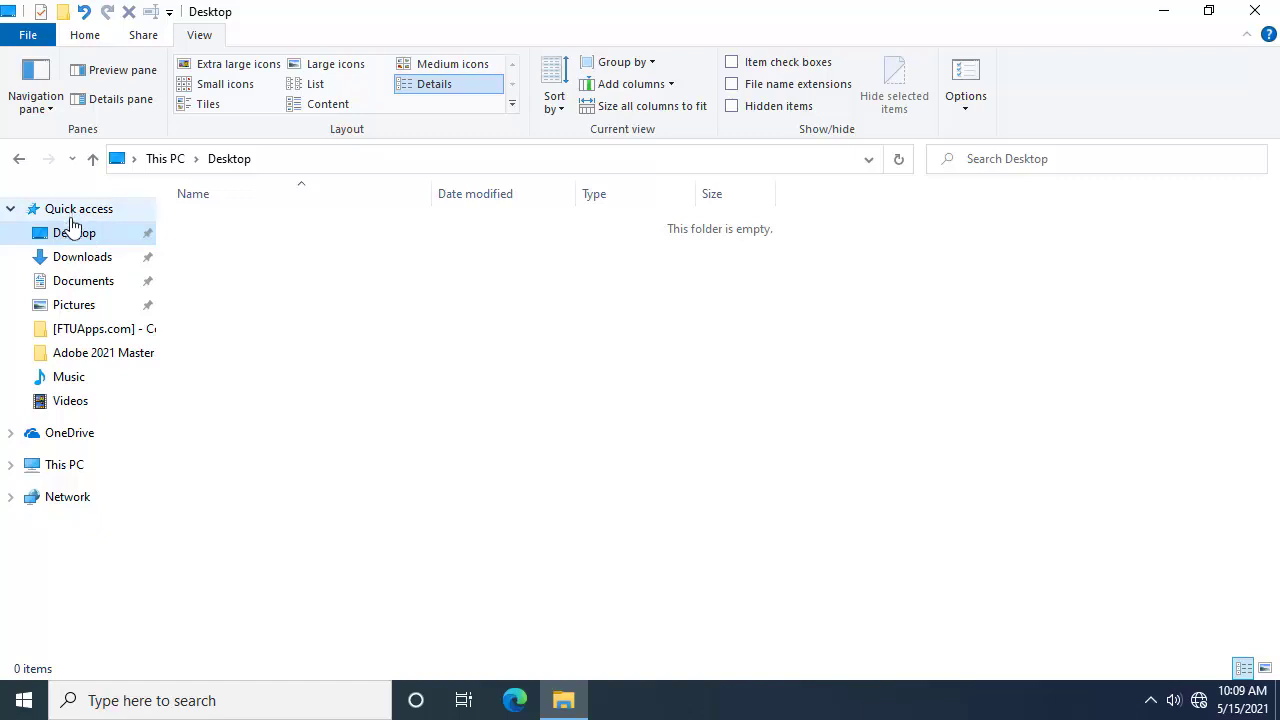
pyautogui.rightClick(588, 380)
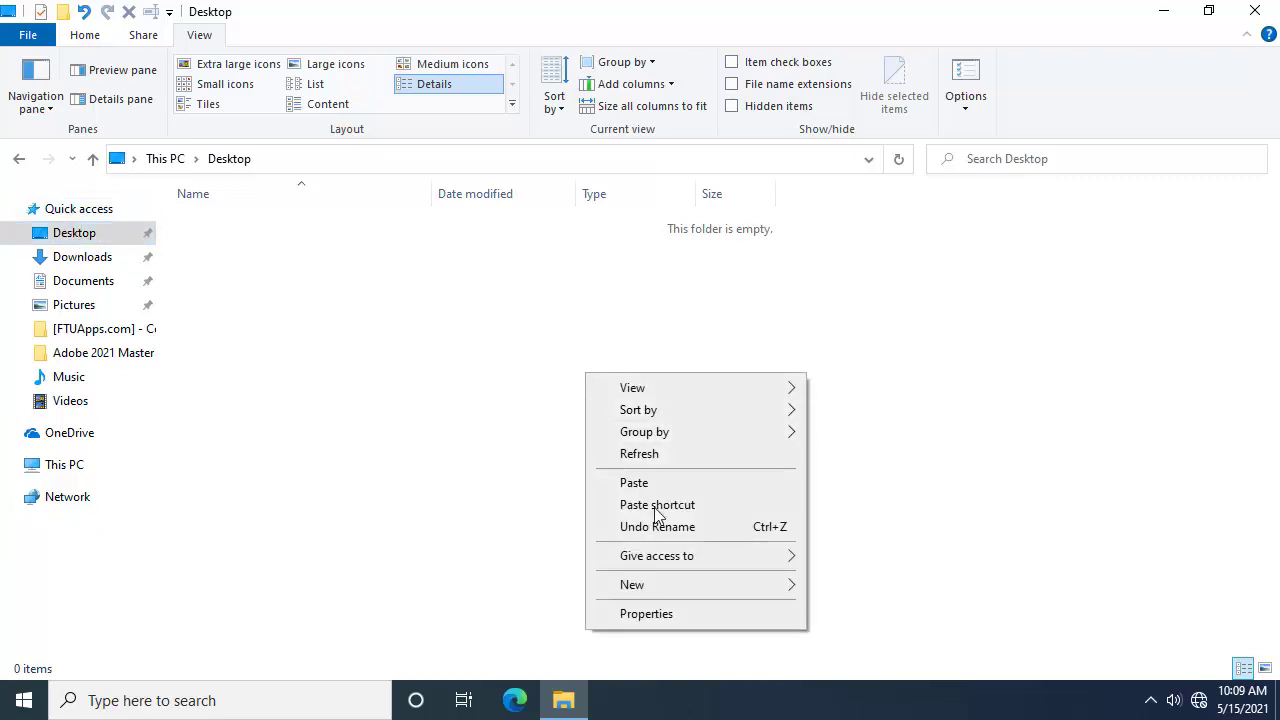
pyautogui.moveTo(794, 590)
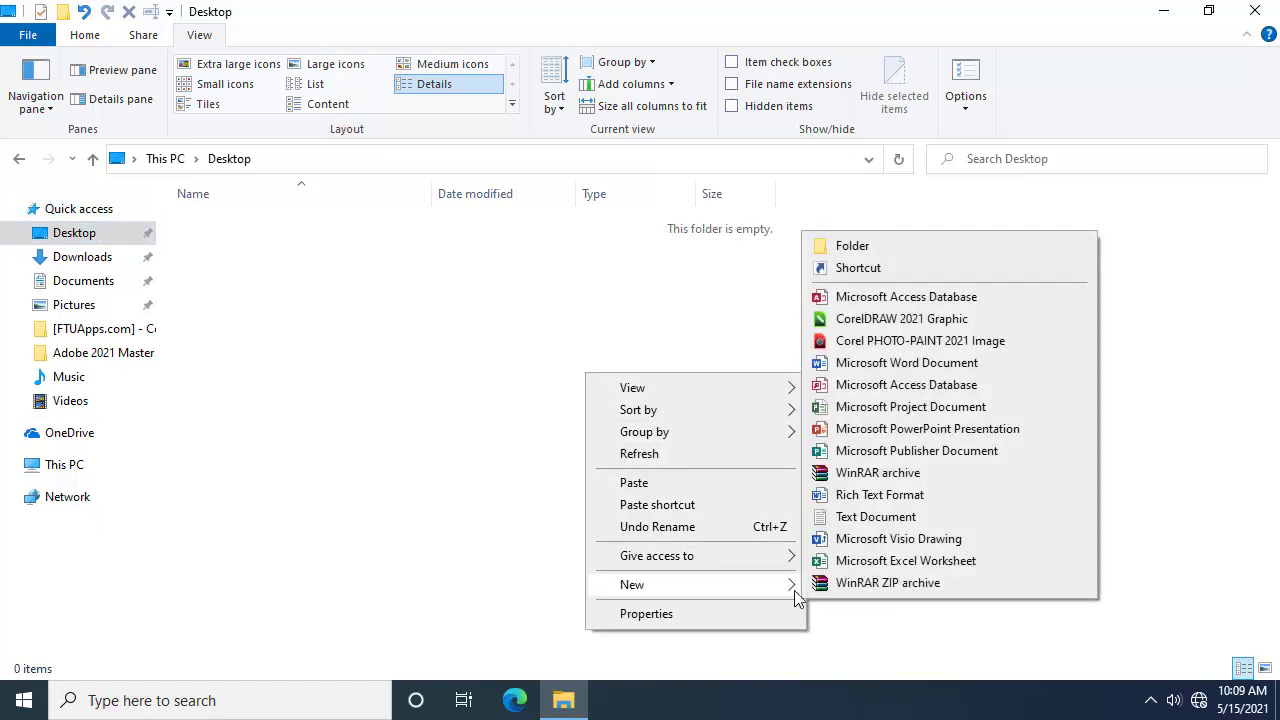
pyautogui.click(927, 252)
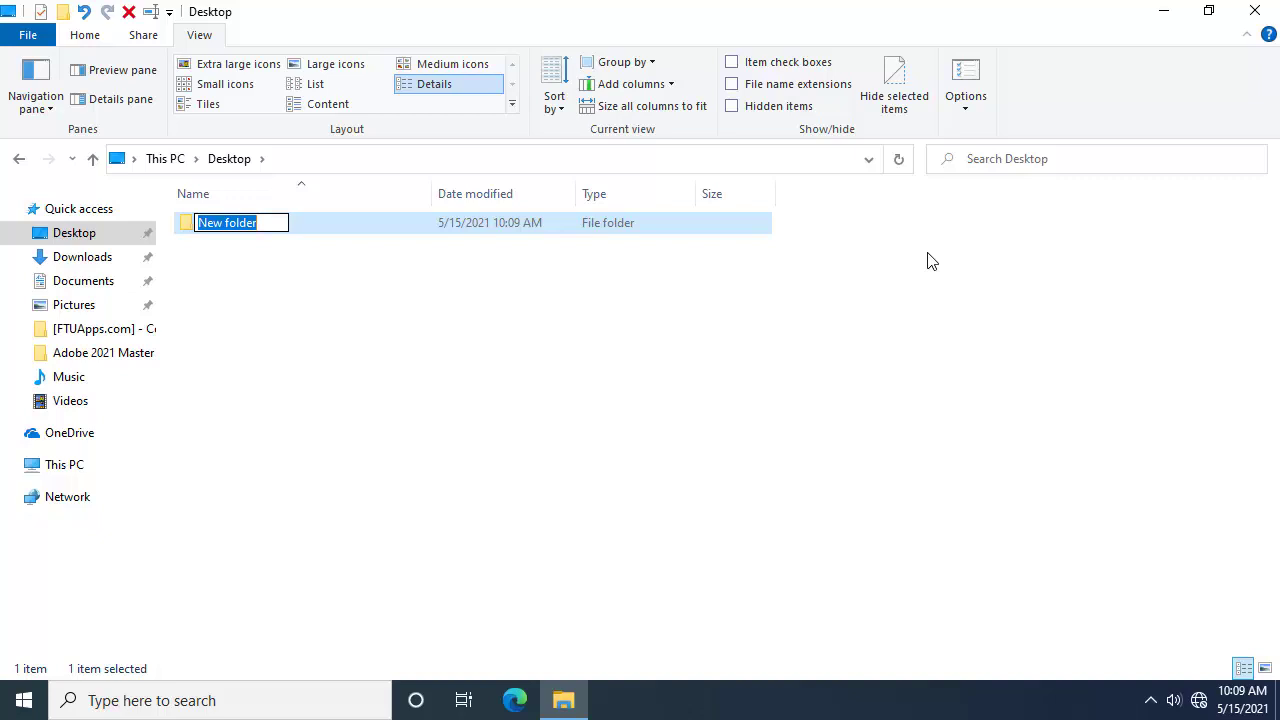
pyautogui.write('Training')
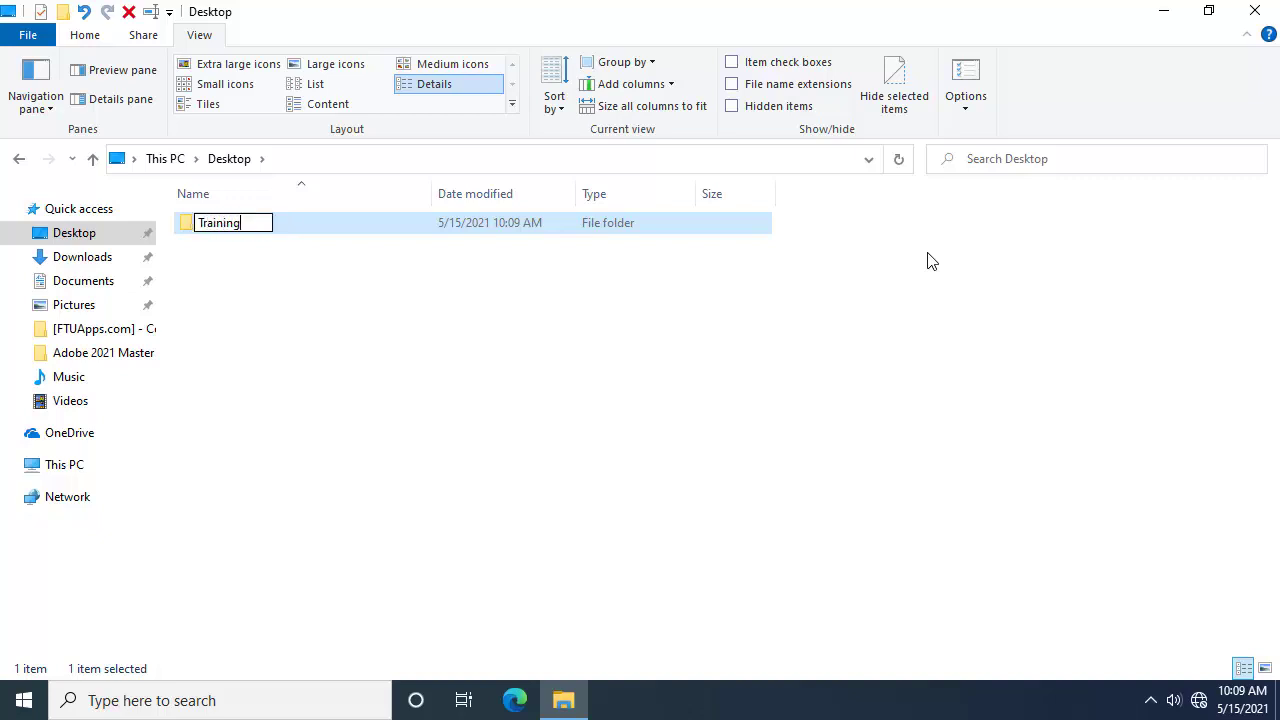
pyautogui.press('Return')
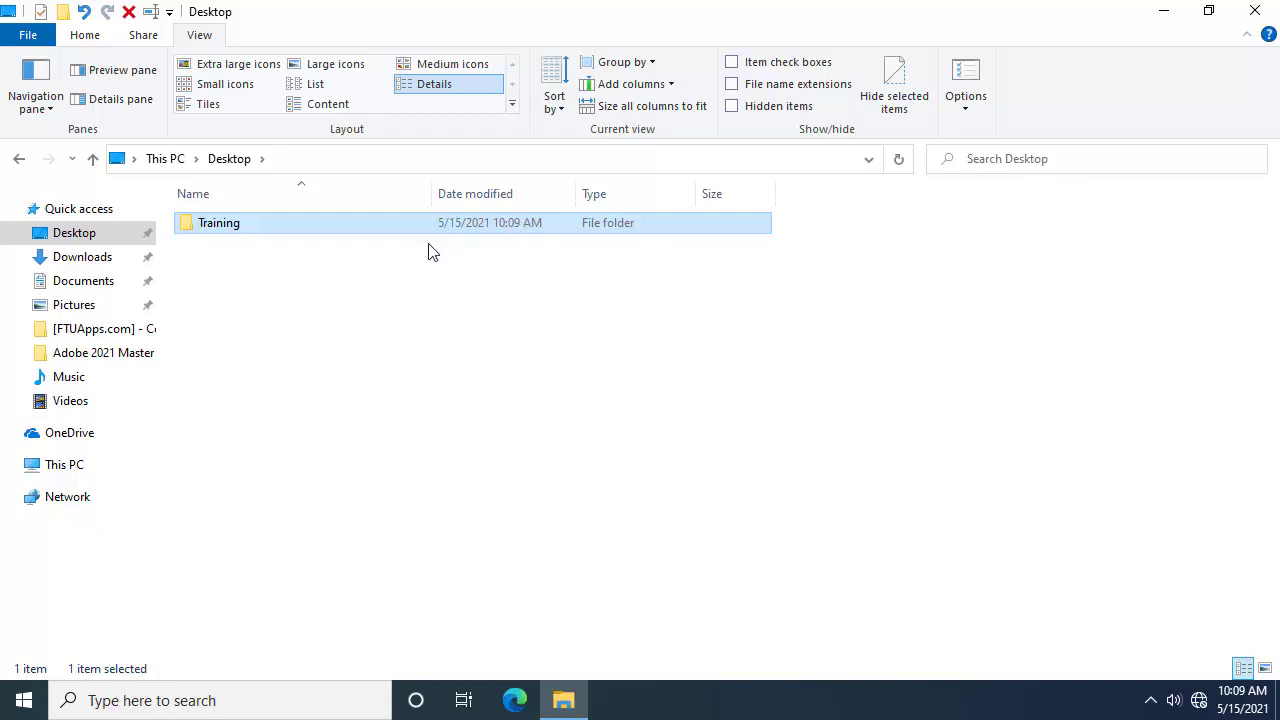
# Step: Open Training and add a subfolder named Powerpoint from the Home ribbon
pyautogui.rightClick(295, 231)
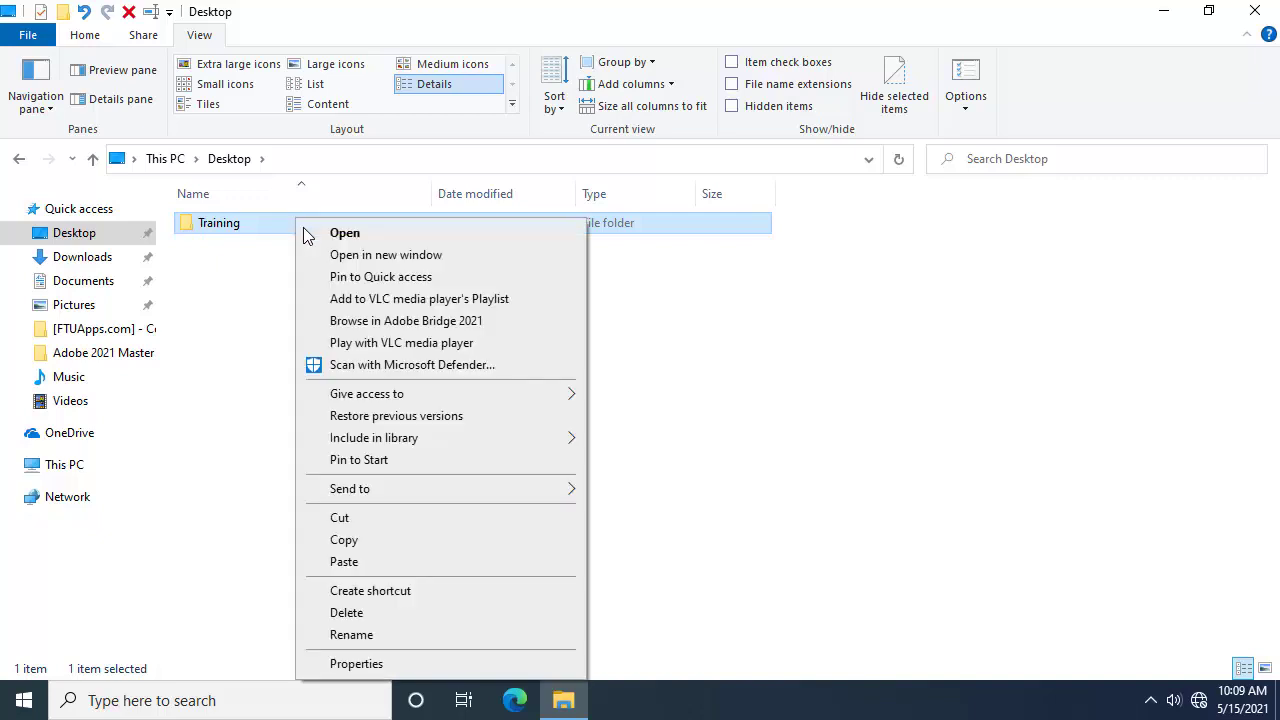
pyautogui.click(362, 238)
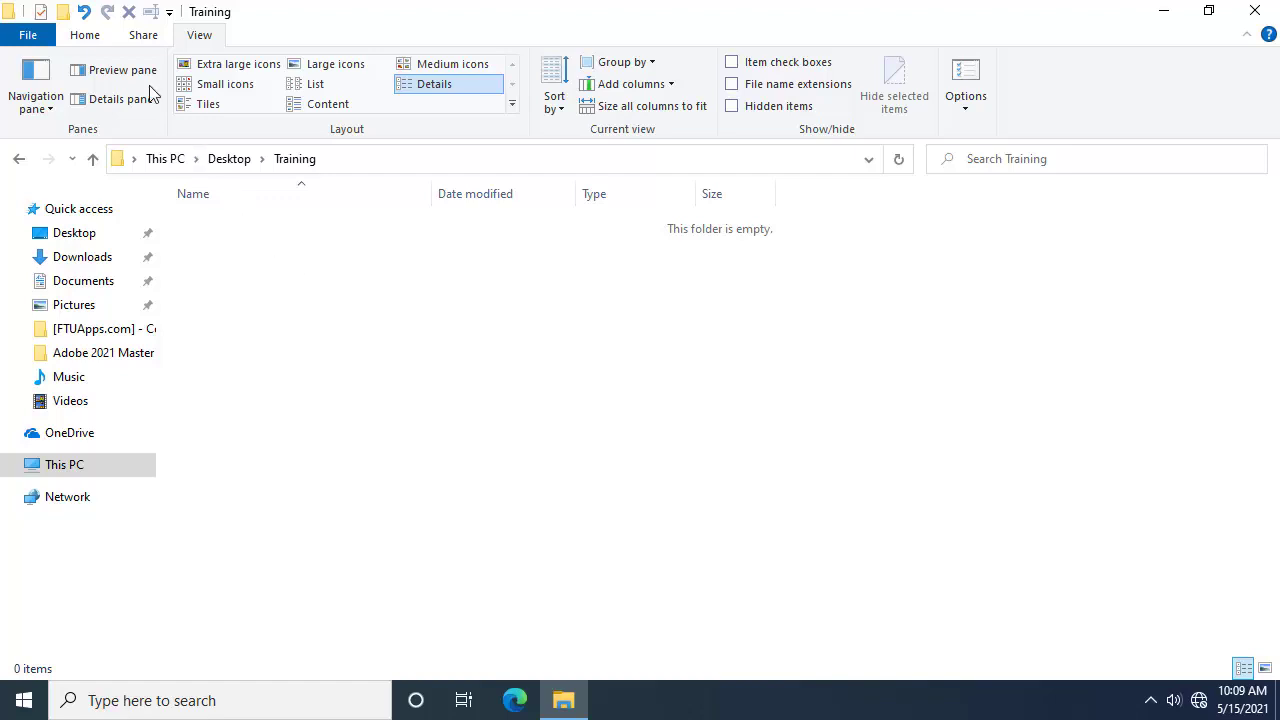
pyautogui.click(88, 40)
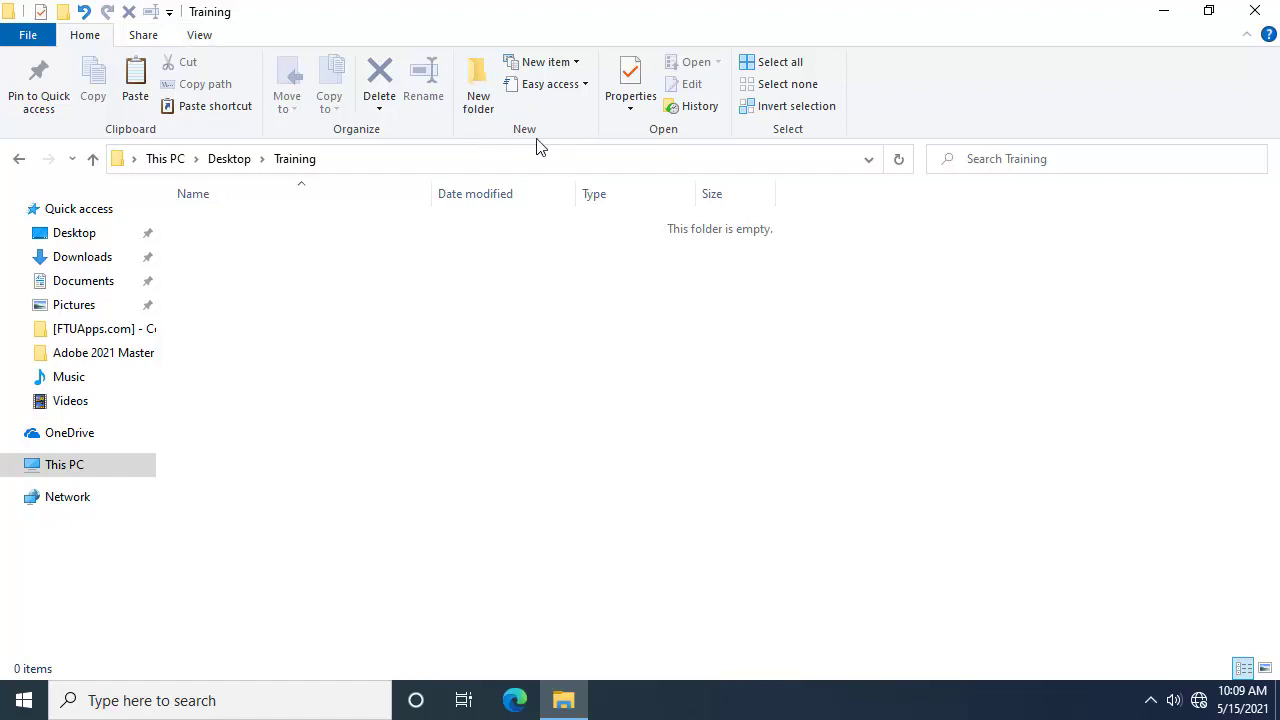
pyautogui.click(478, 85)
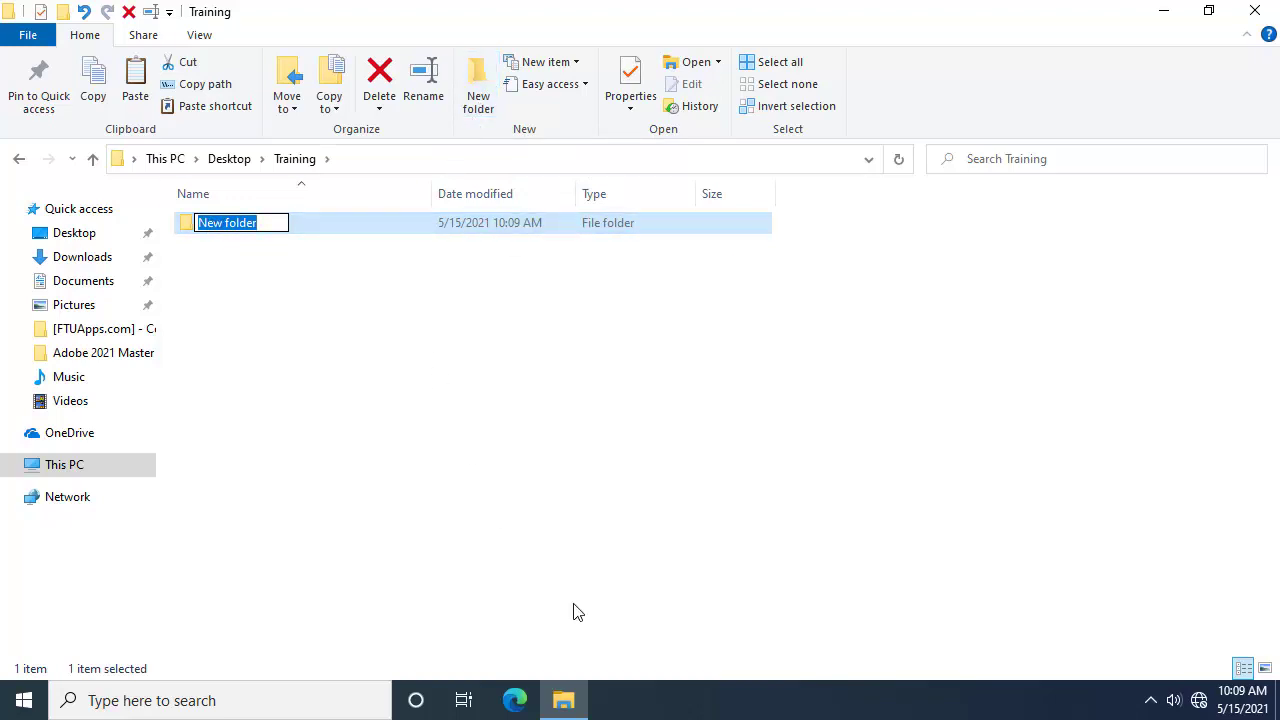
pyautogui.write('Power')
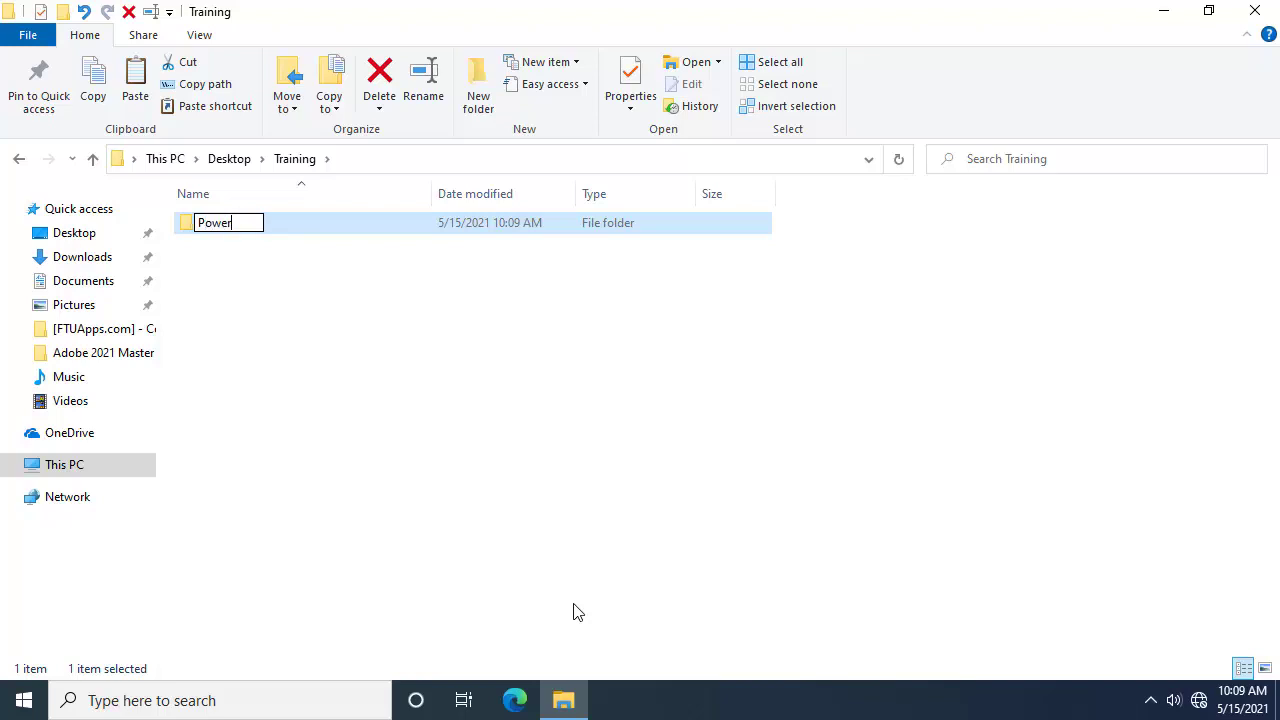
pyautogui.write('point')
pyautogui.press('Return')
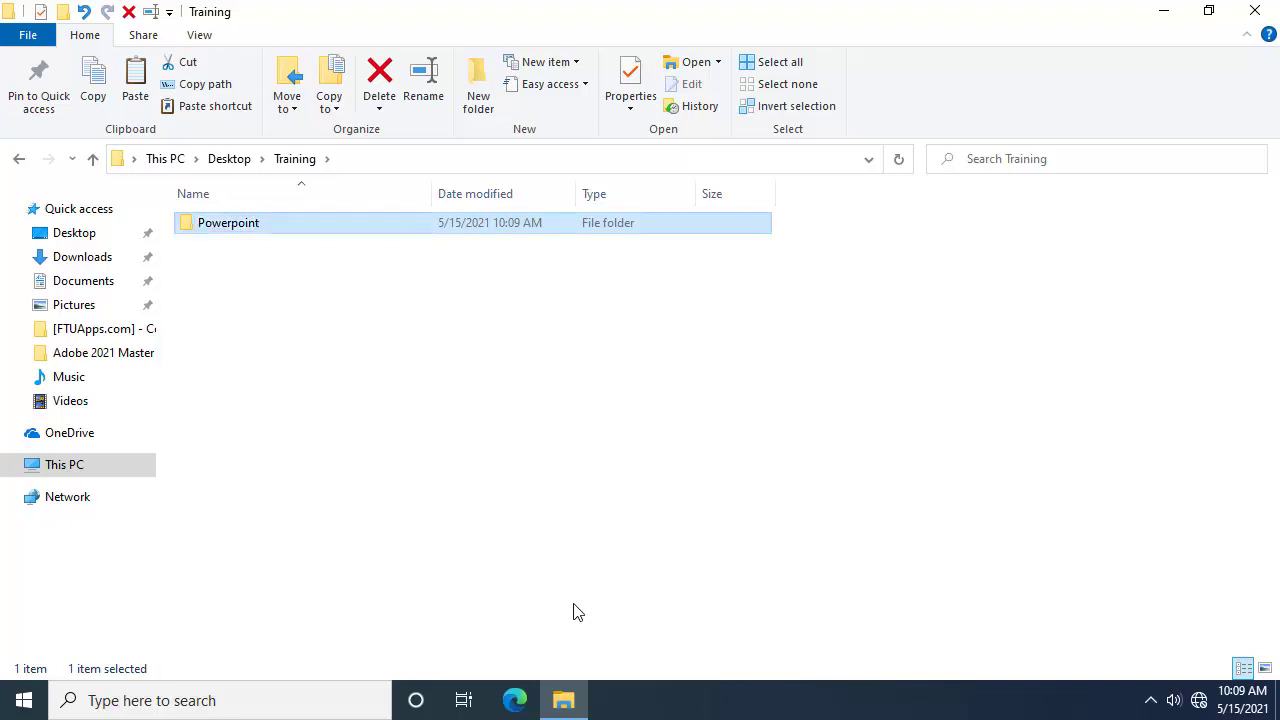
pyautogui.click(303, 345)
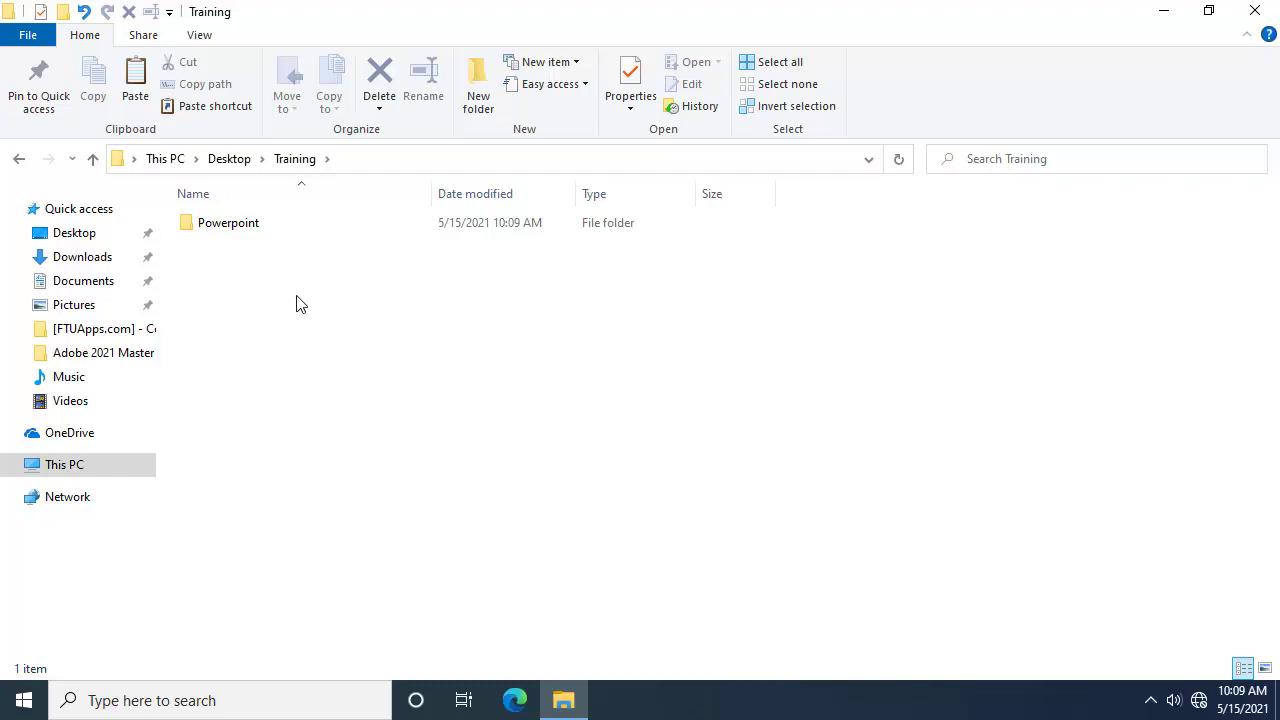
# Step: Create a subfolder named word in Training with Ctrl+Shift+N
pyautogui.hotkey('ctrl', 'shift', 'n')
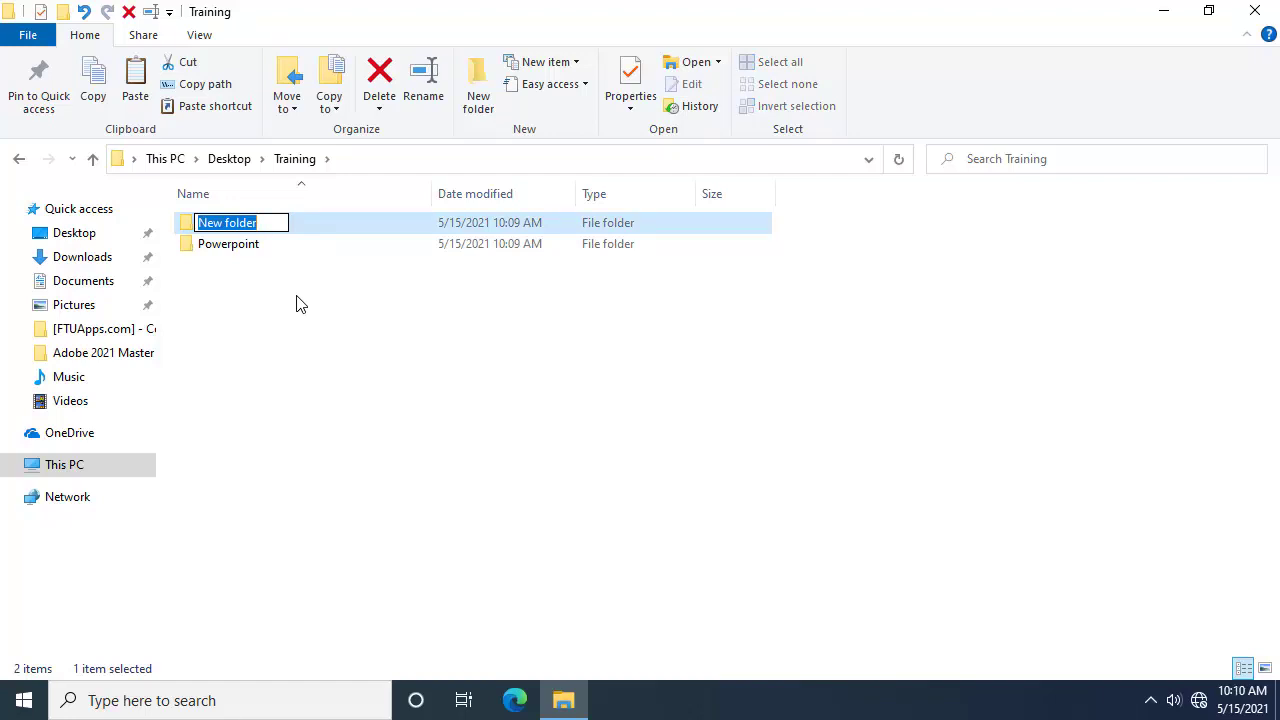
pyautogui.write('word')
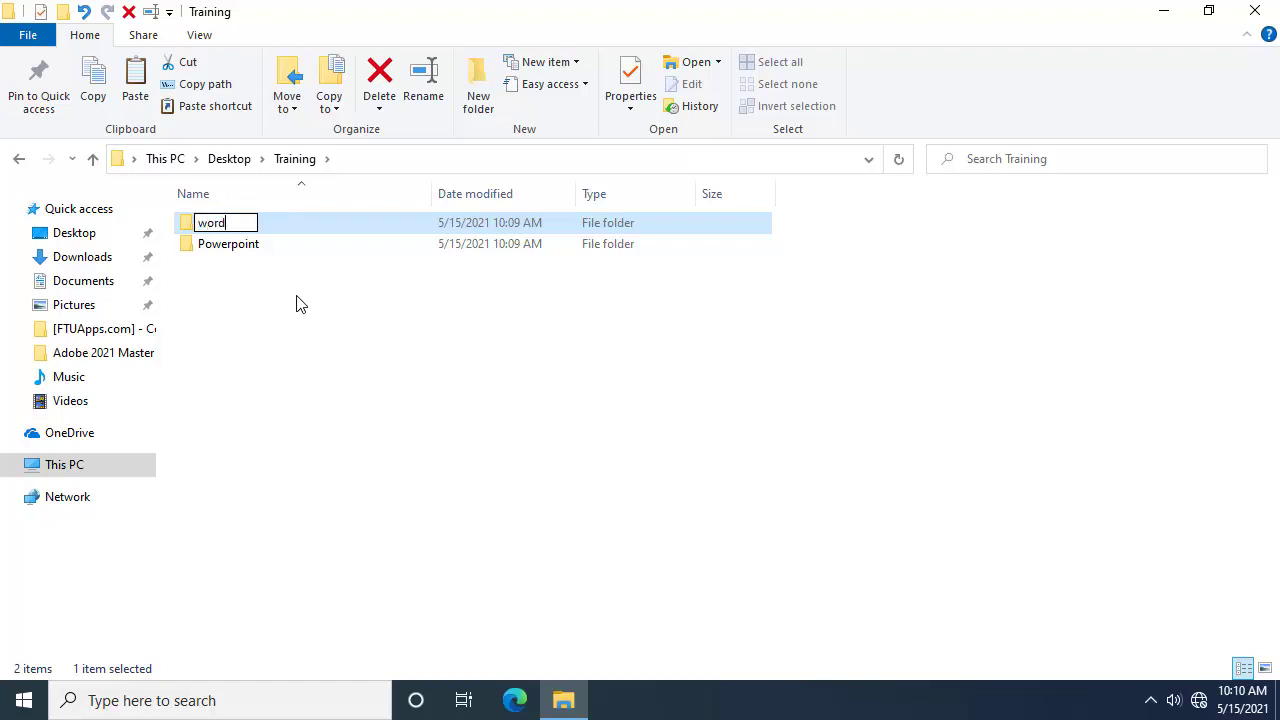
pyautogui.press('Return')
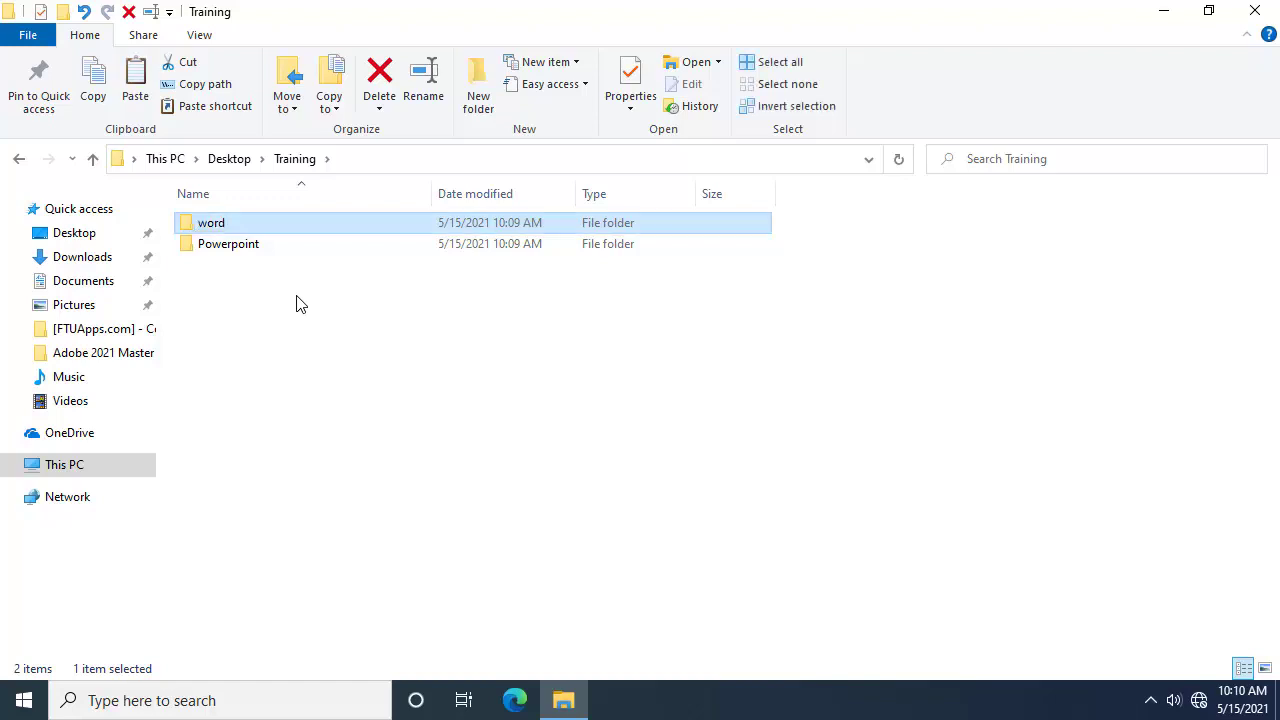
pyautogui.click(296, 303)
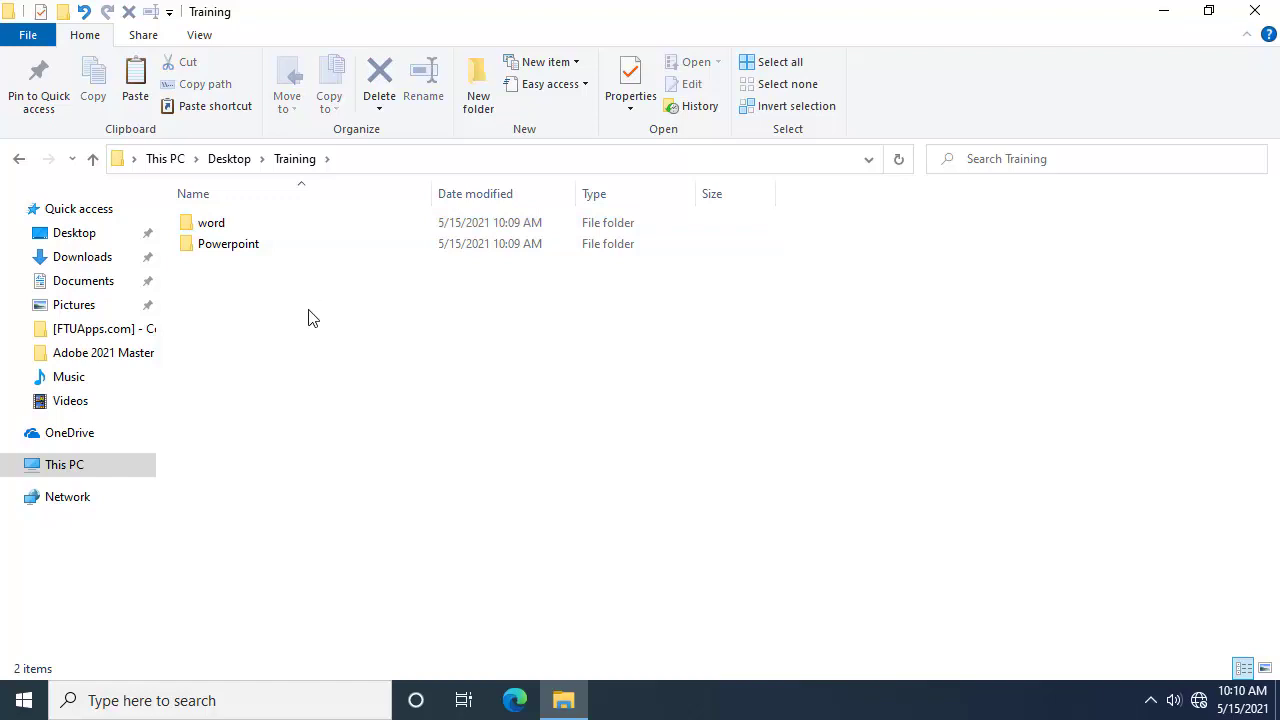
# Step: Add an excel subfolder in Training and check the excel, Powerpoint and word folders
pyautogui.rightClick(246, 337)
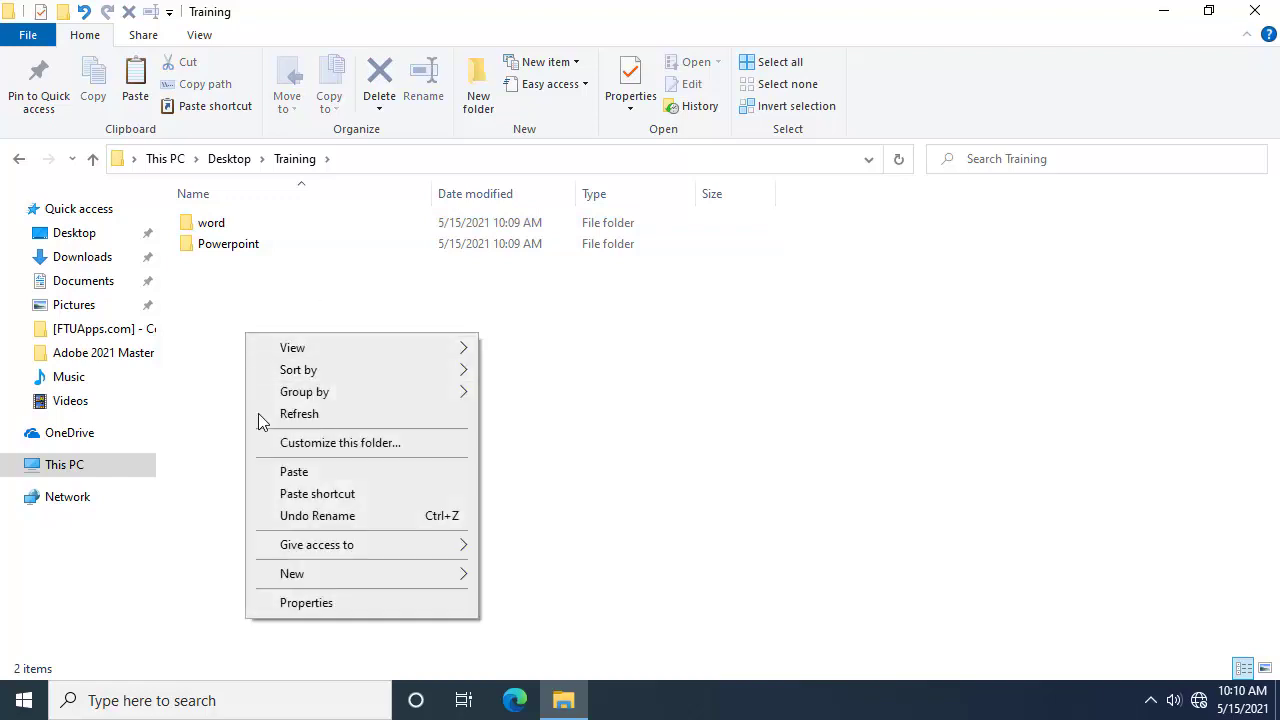
pyautogui.moveTo(448, 585)
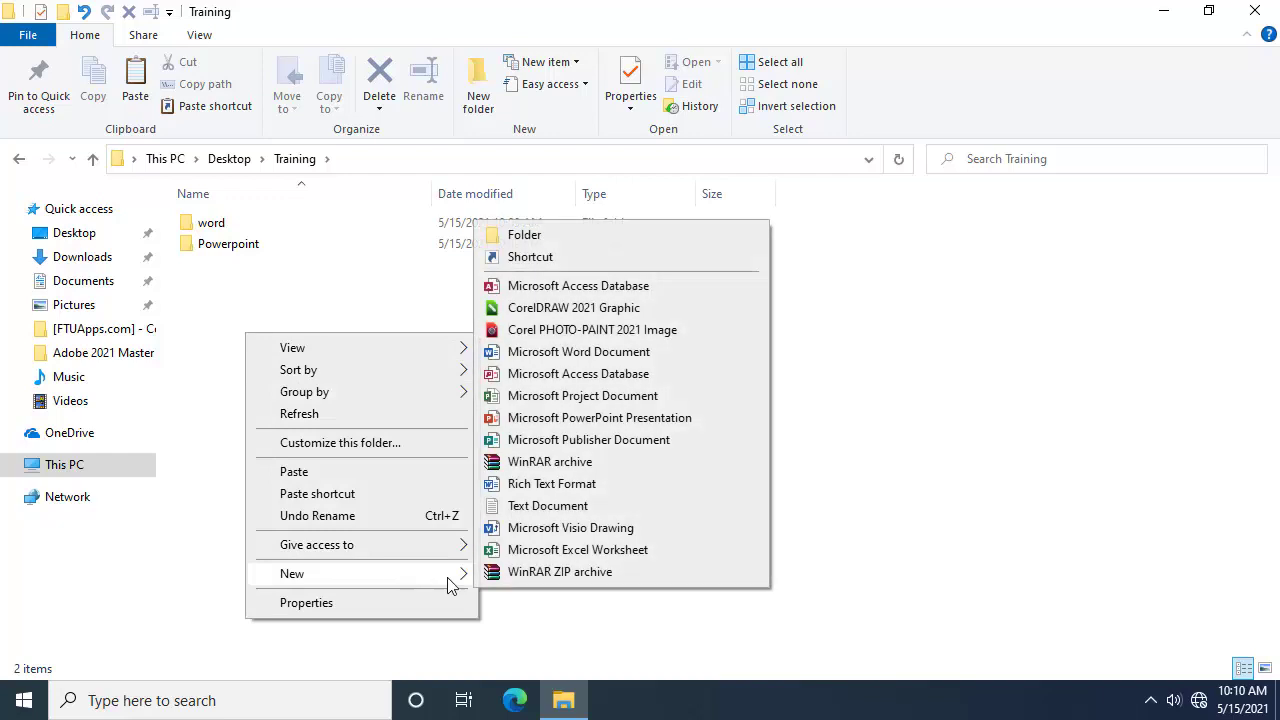
pyautogui.click(634, 234)
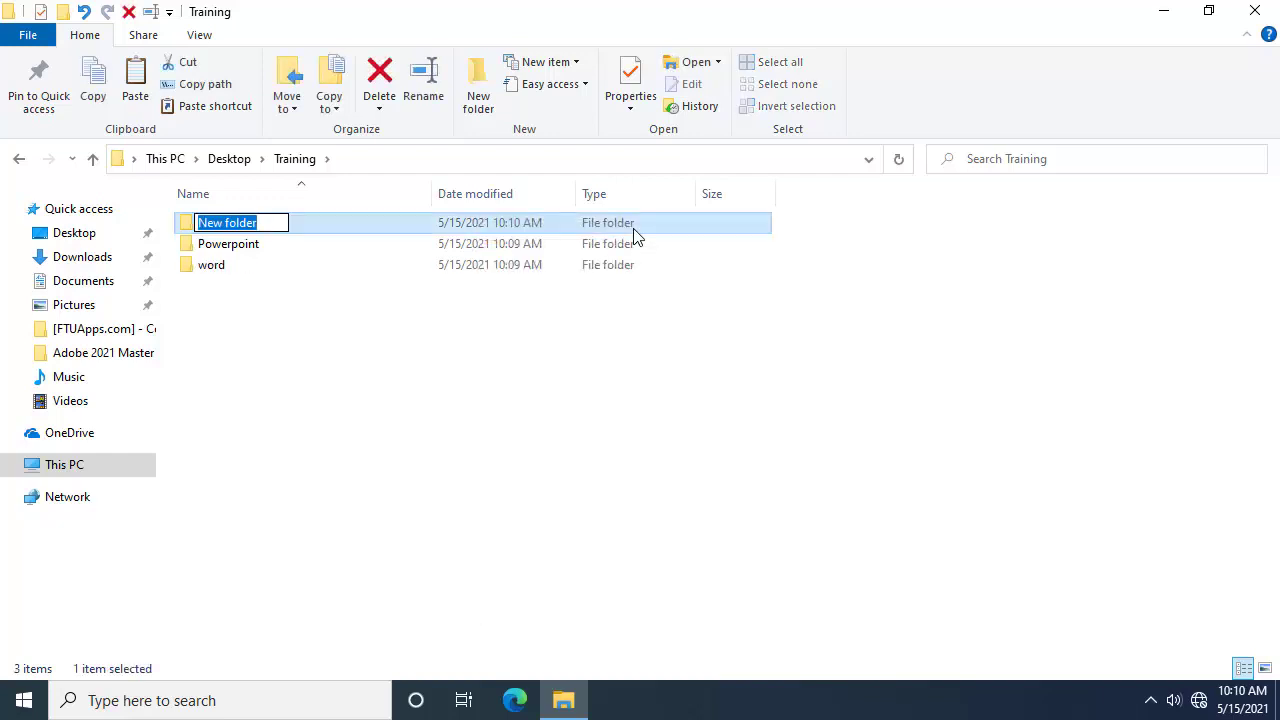
pyautogui.write('excel')
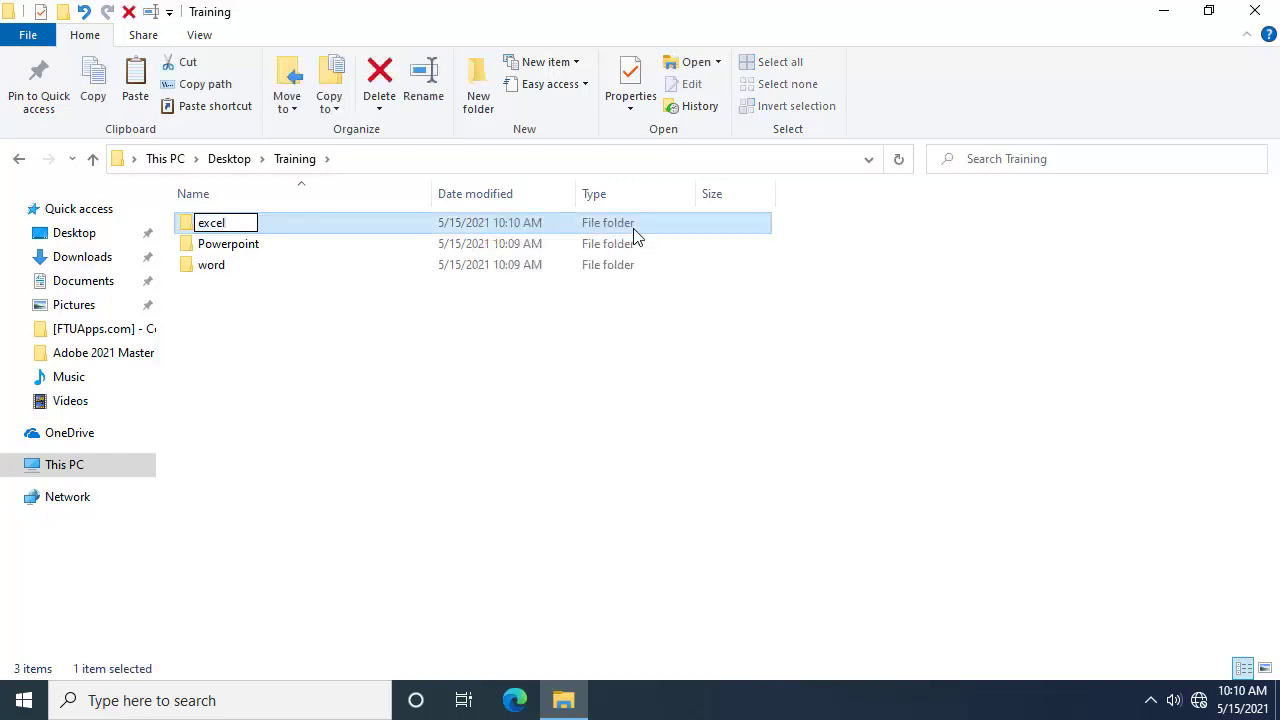
pyautogui.press('Return')
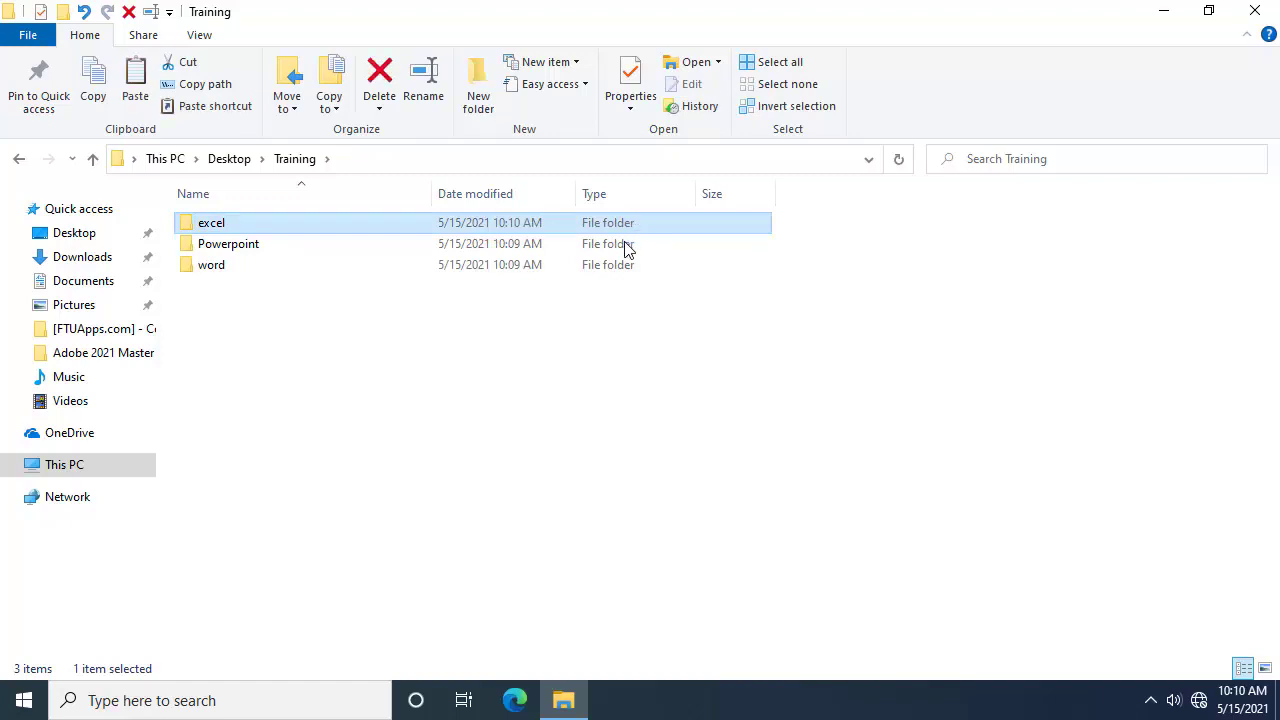
pyautogui.click(360, 343)
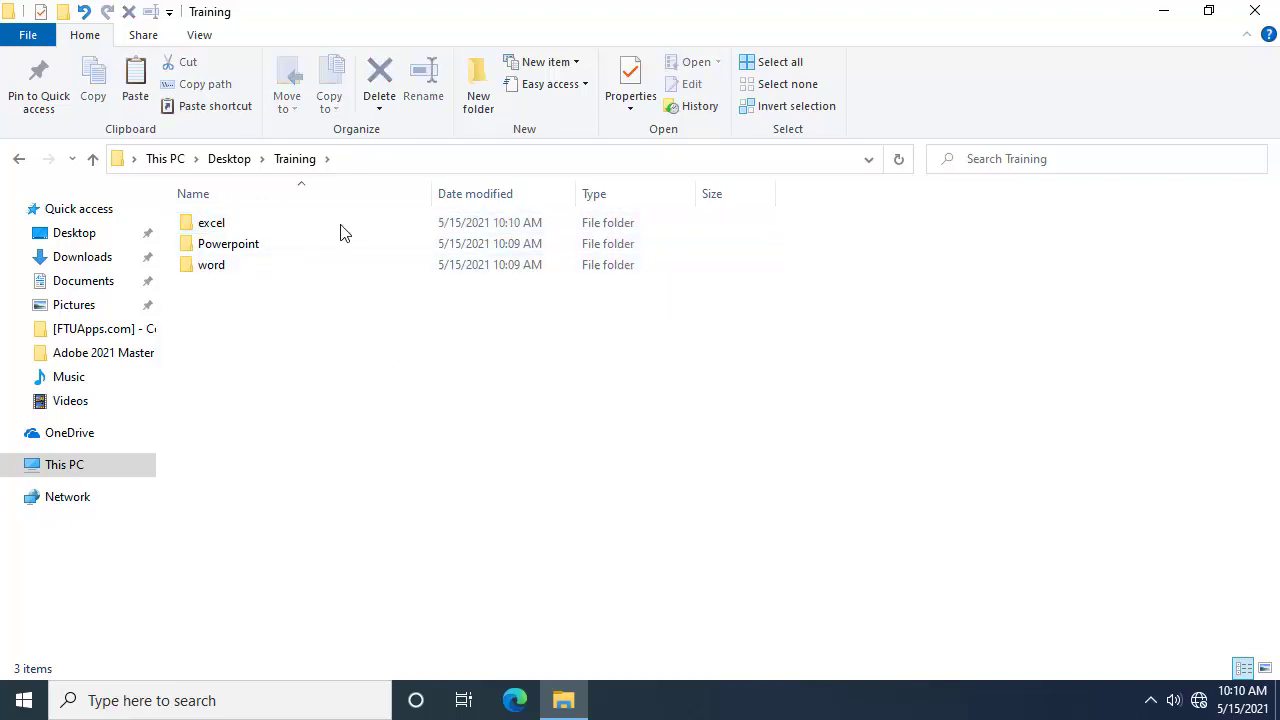
pyautogui.click(271, 230)
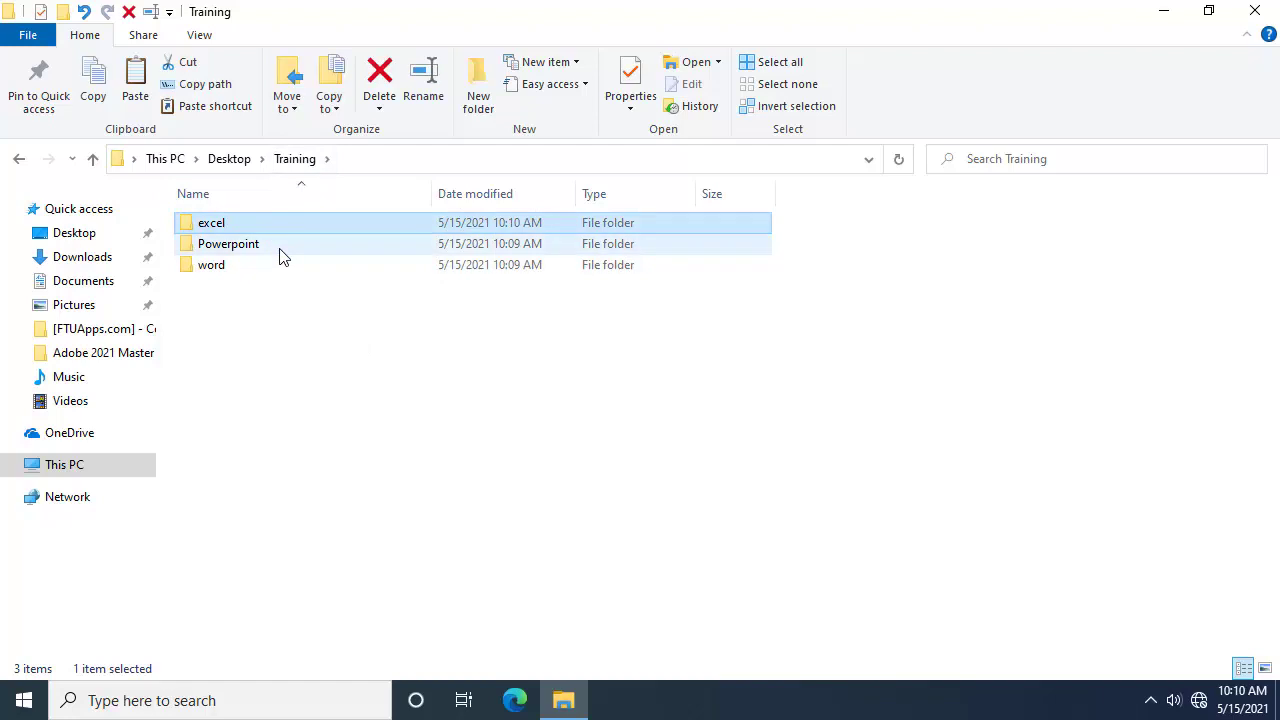
pyautogui.click(280, 246)
pyautogui.click(280, 268)
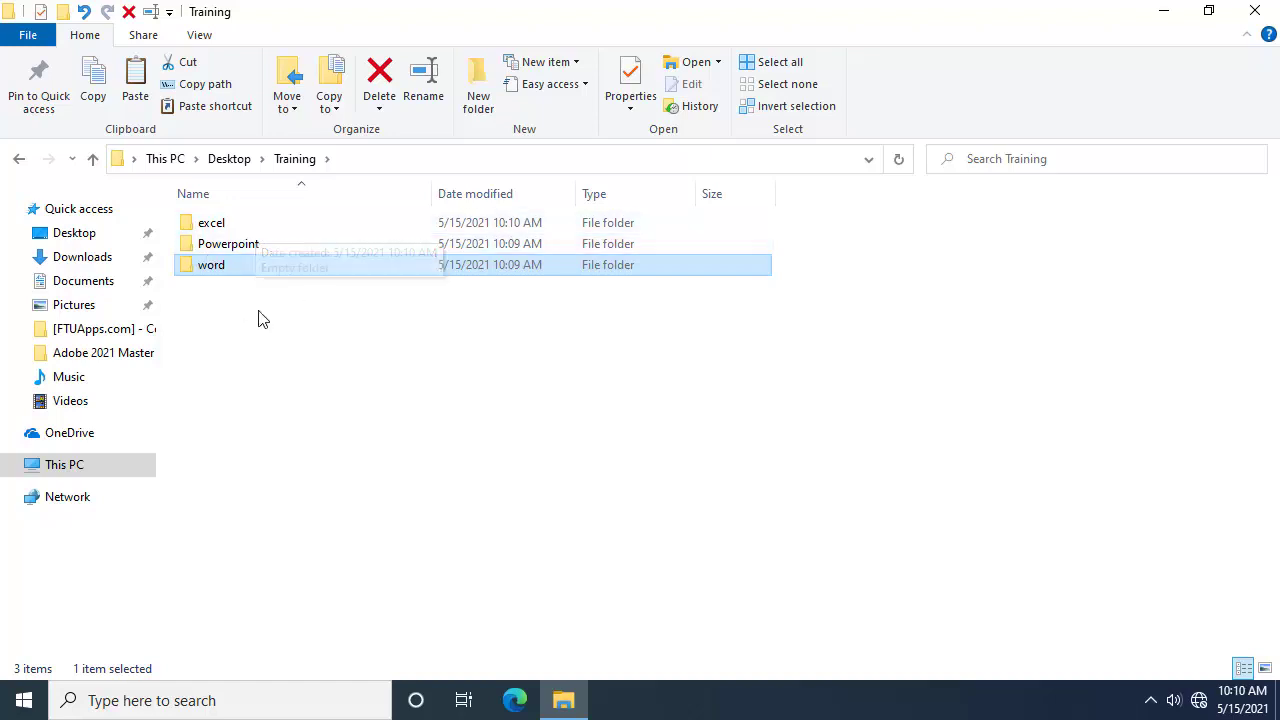
# Step: Inside the excel folder, create a new Excel worksheet named introduction
pyautogui.doubleClick(263, 221)
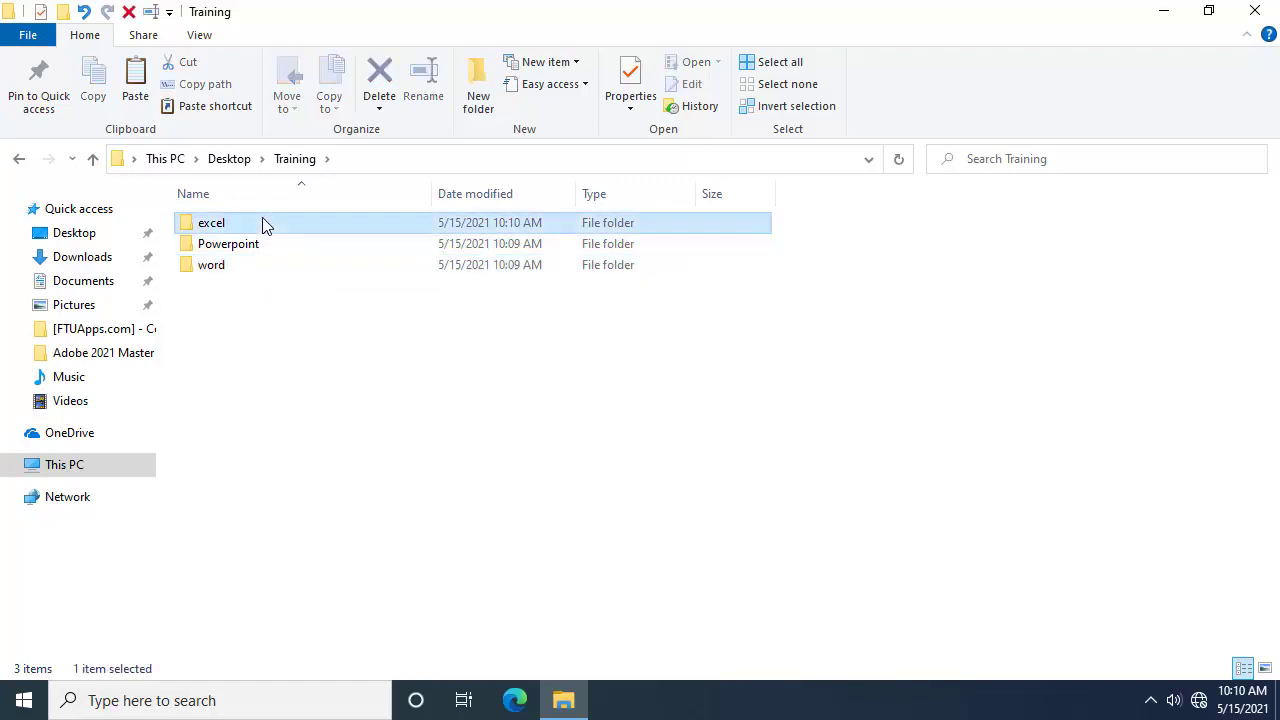
pyautogui.rightClick(277, 300)
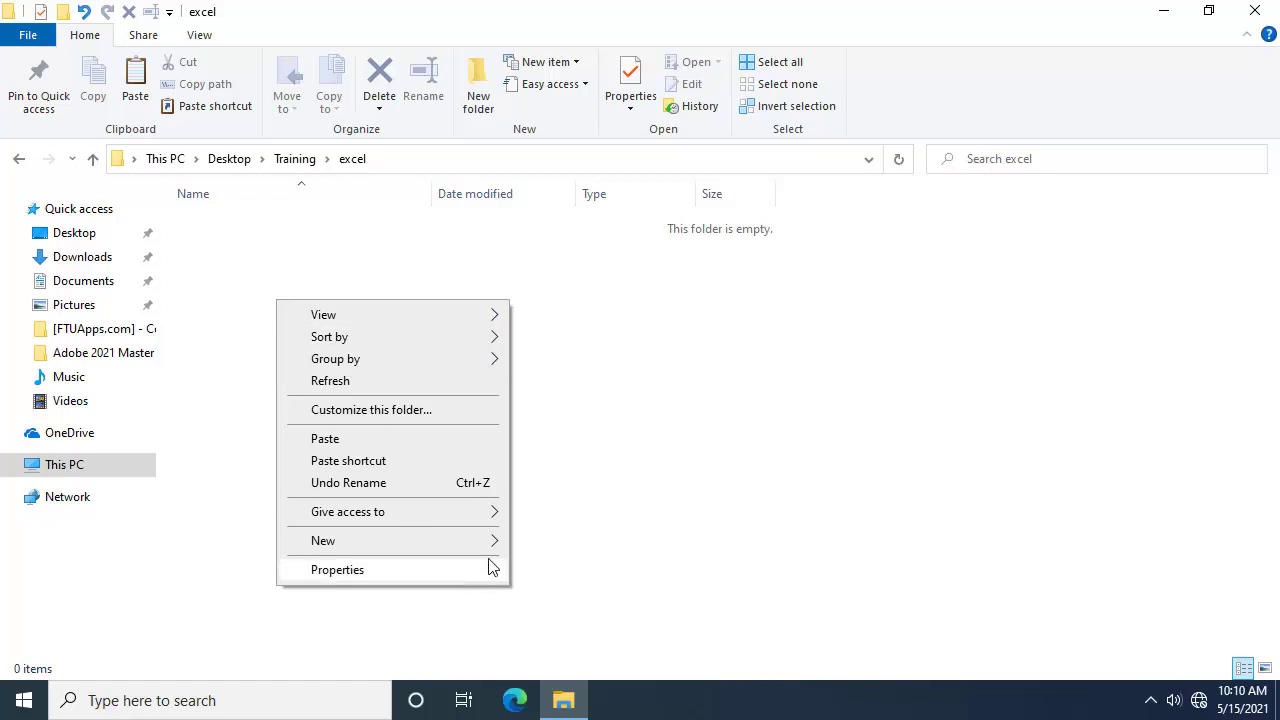
pyautogui.moveTo(493, 545)
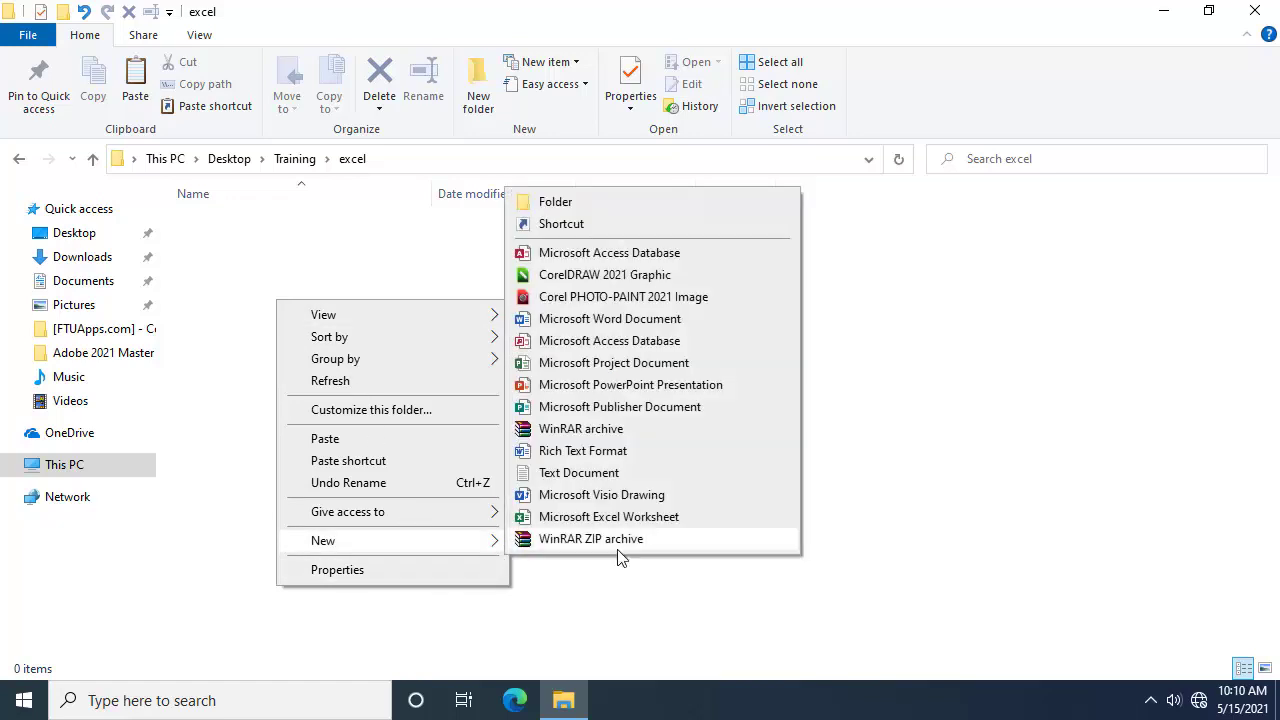
pyautogui.click(675, 520)
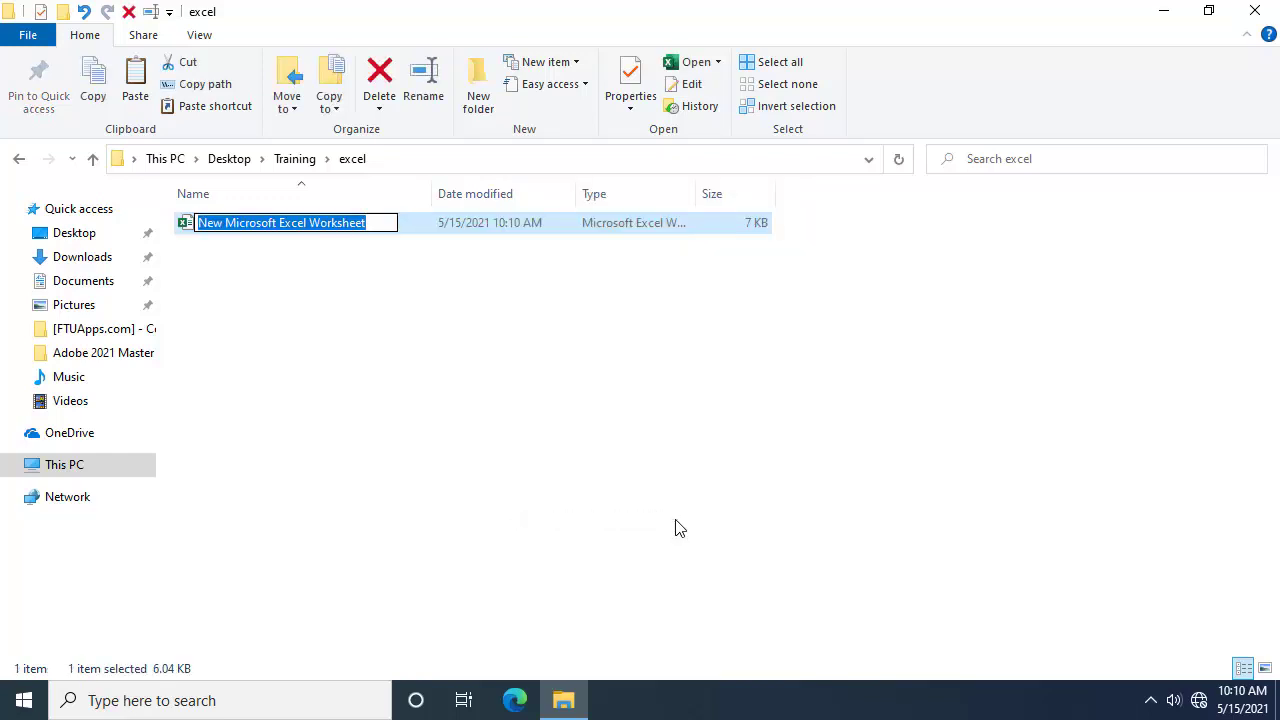
pyautogui.write('introduction')
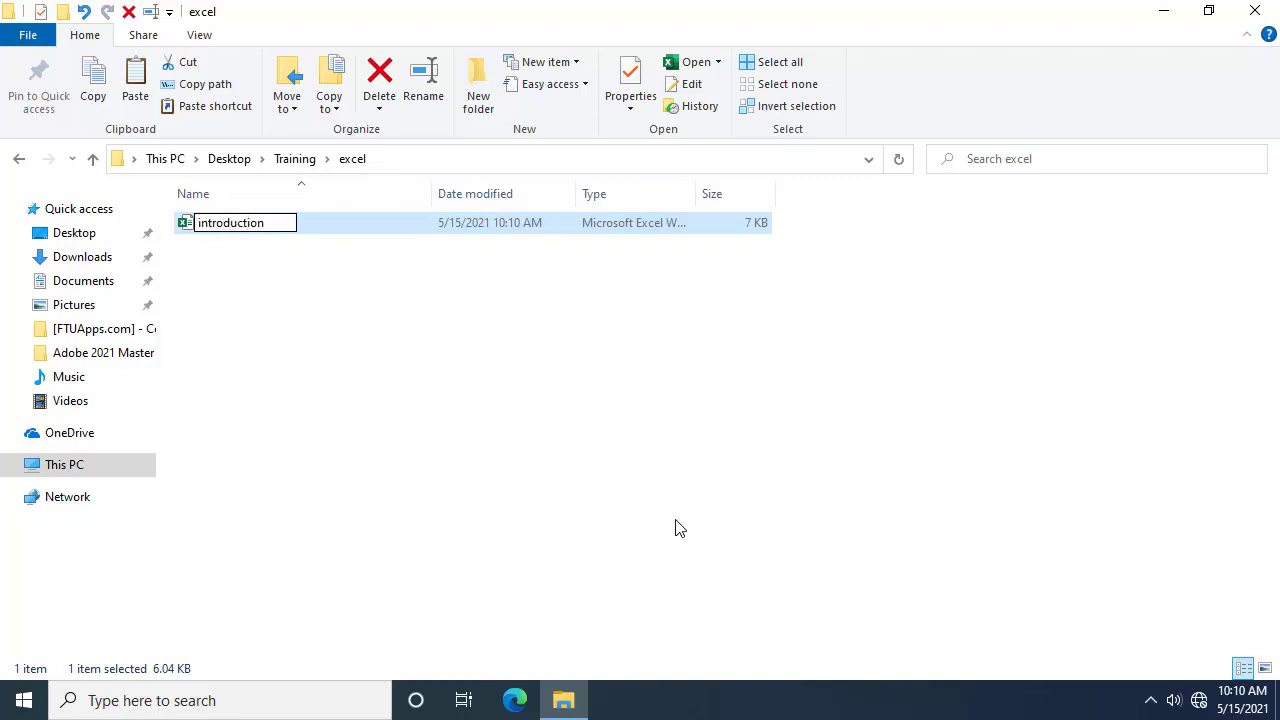
pyautogui.press('Return')
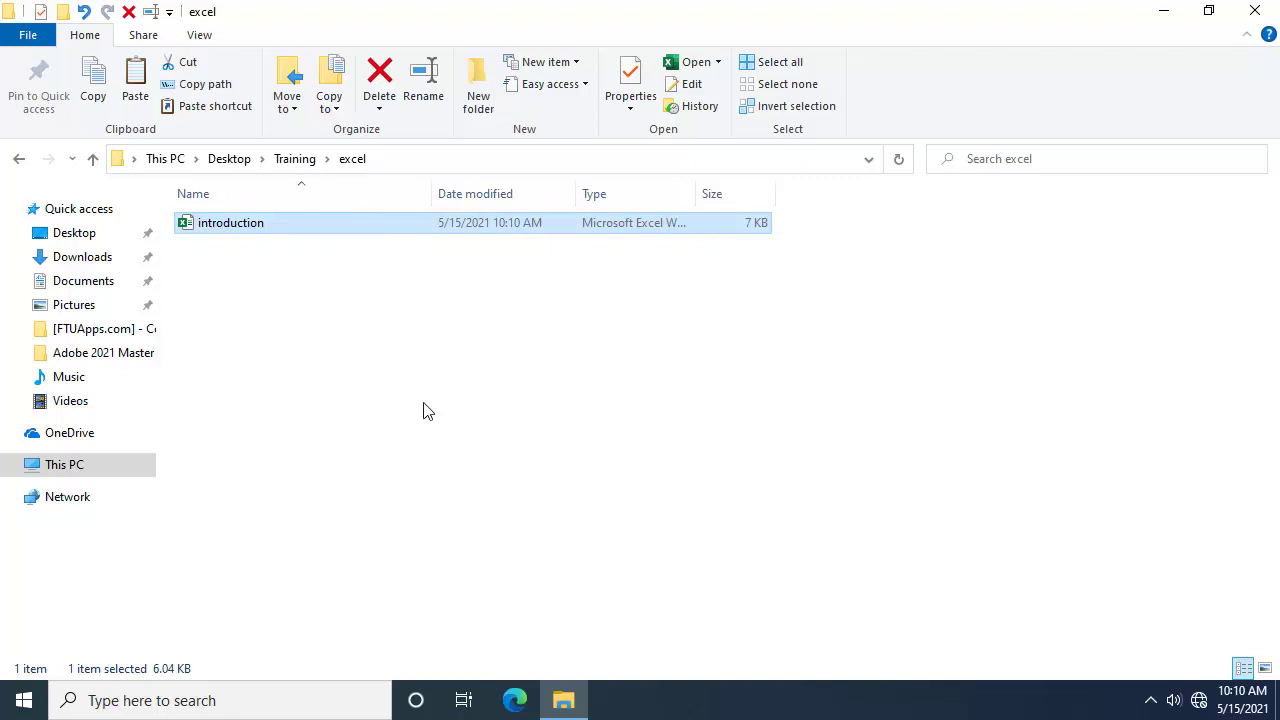
pyautogui.doubleClick(322, 232)
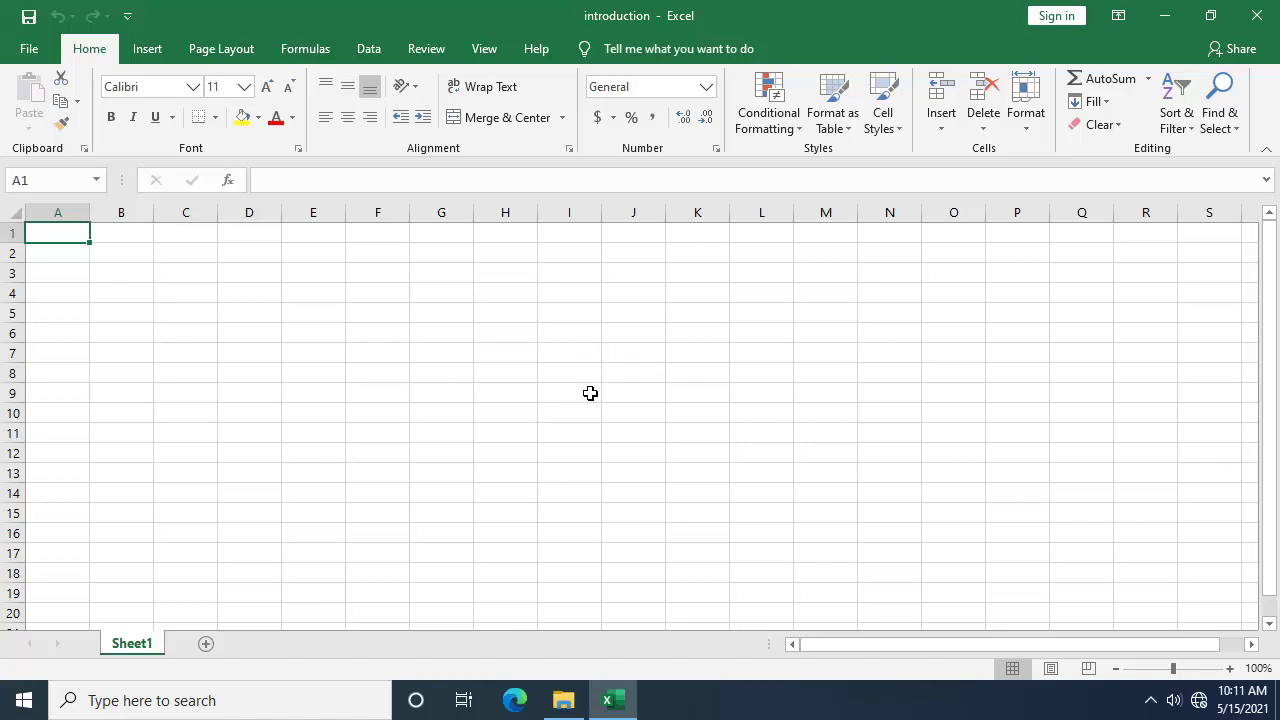
pyautogui.click(563, 367)
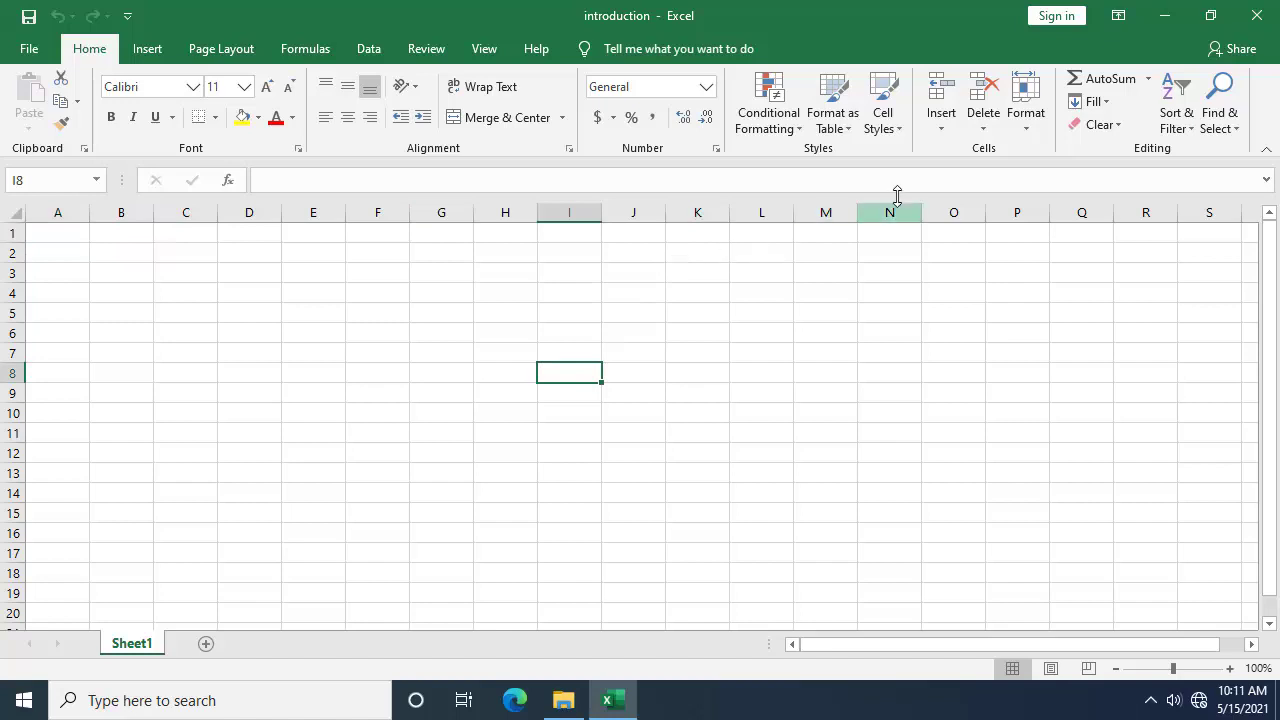
pyautogui.click(1257, 16)
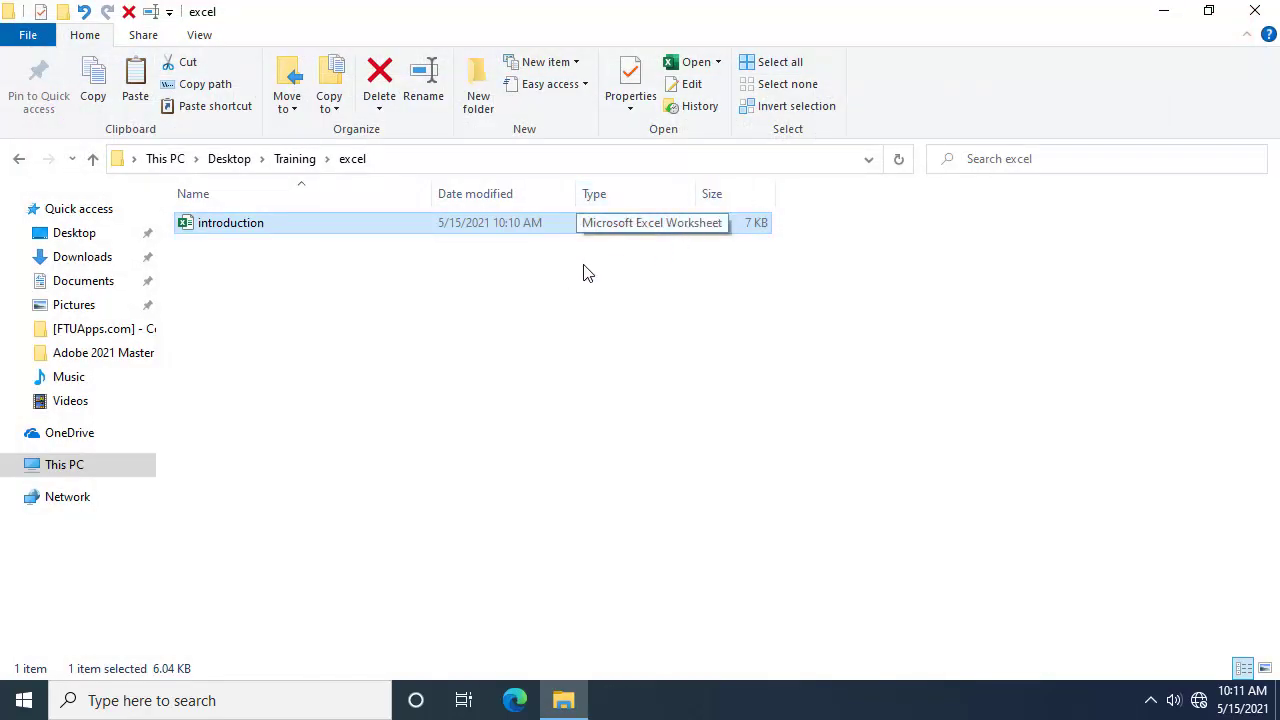
# Step: Return to Training and create a PowerPoint presentation named my first slide in word
pyautogui.click(18, 160)
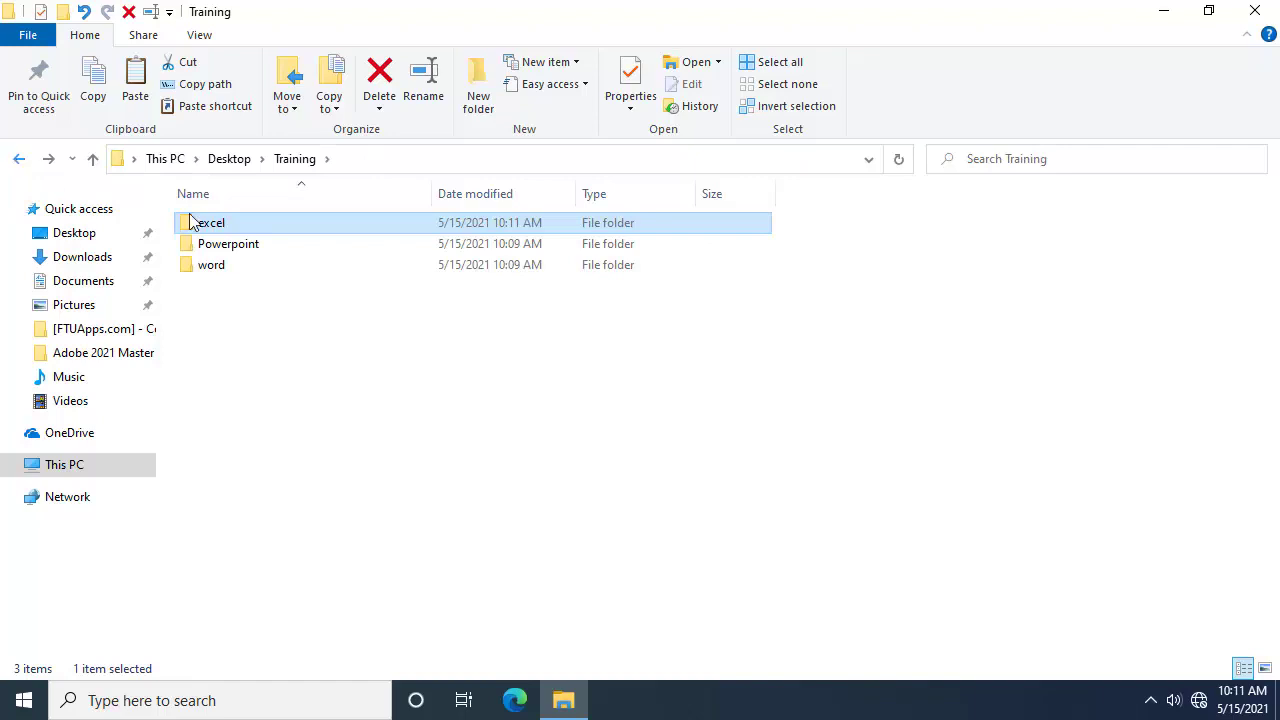
pyautogui.doubleClick(246, 272)
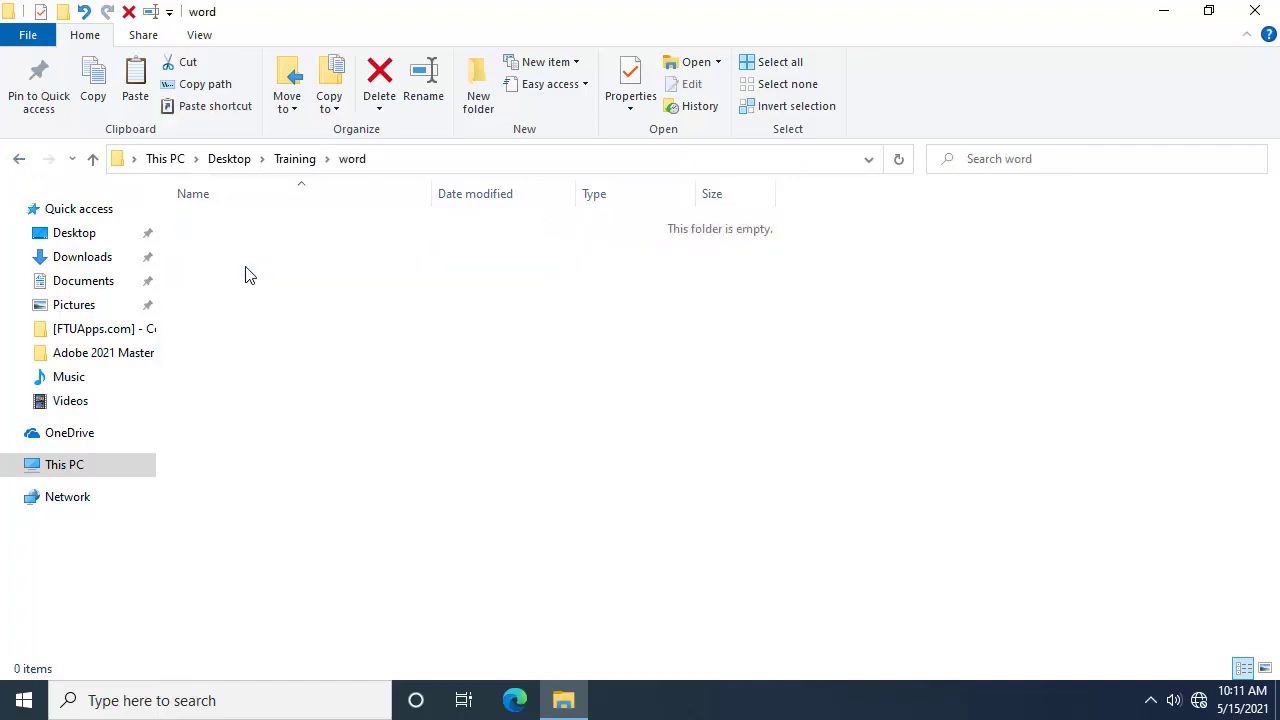
pyautogui.rightClick(409, 328)
pyautogui.moveTo(526, 568)
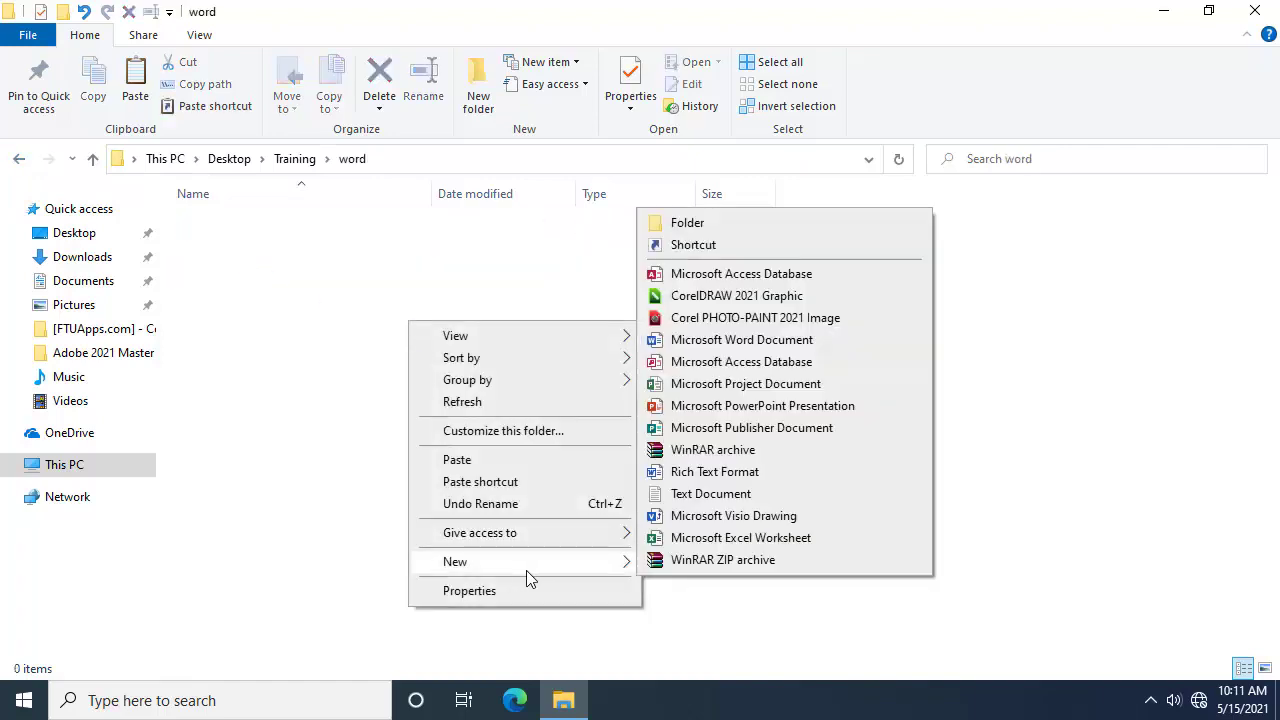
pyautogui.click(803, 406)
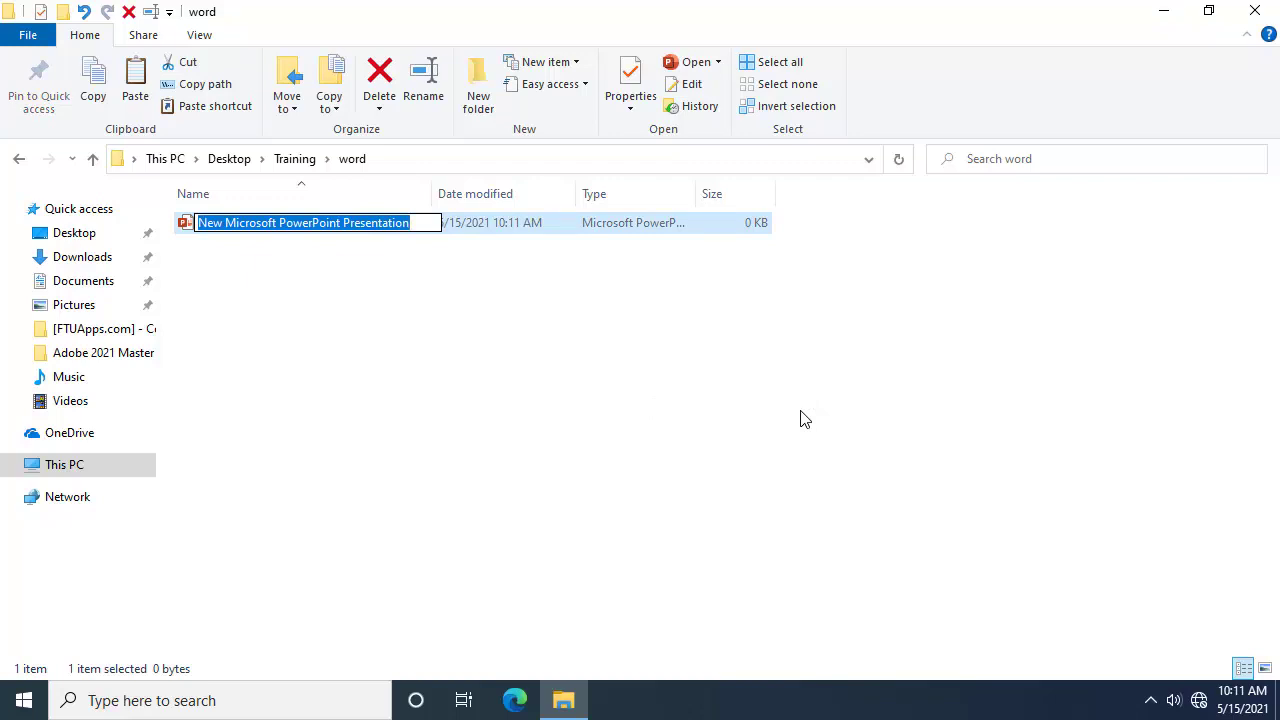
pyautogui.write('my first ')
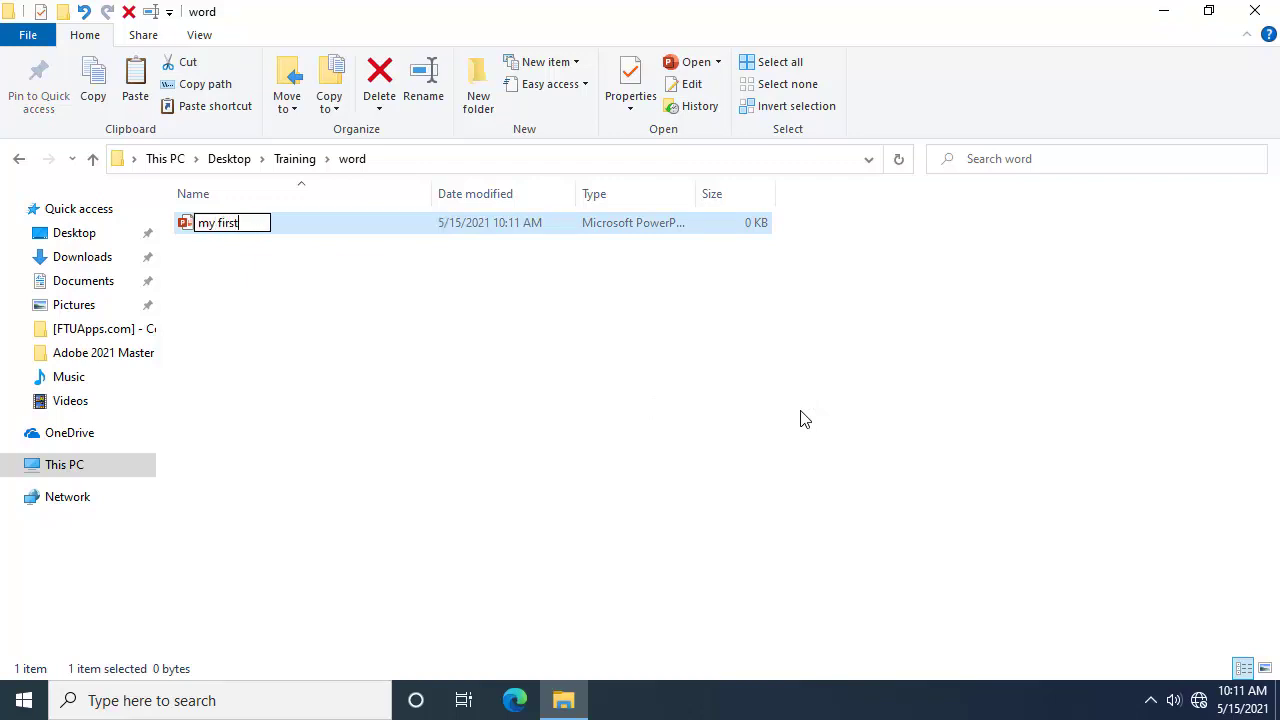
pyautogui.write('slide')
pyautogui.press('Return')
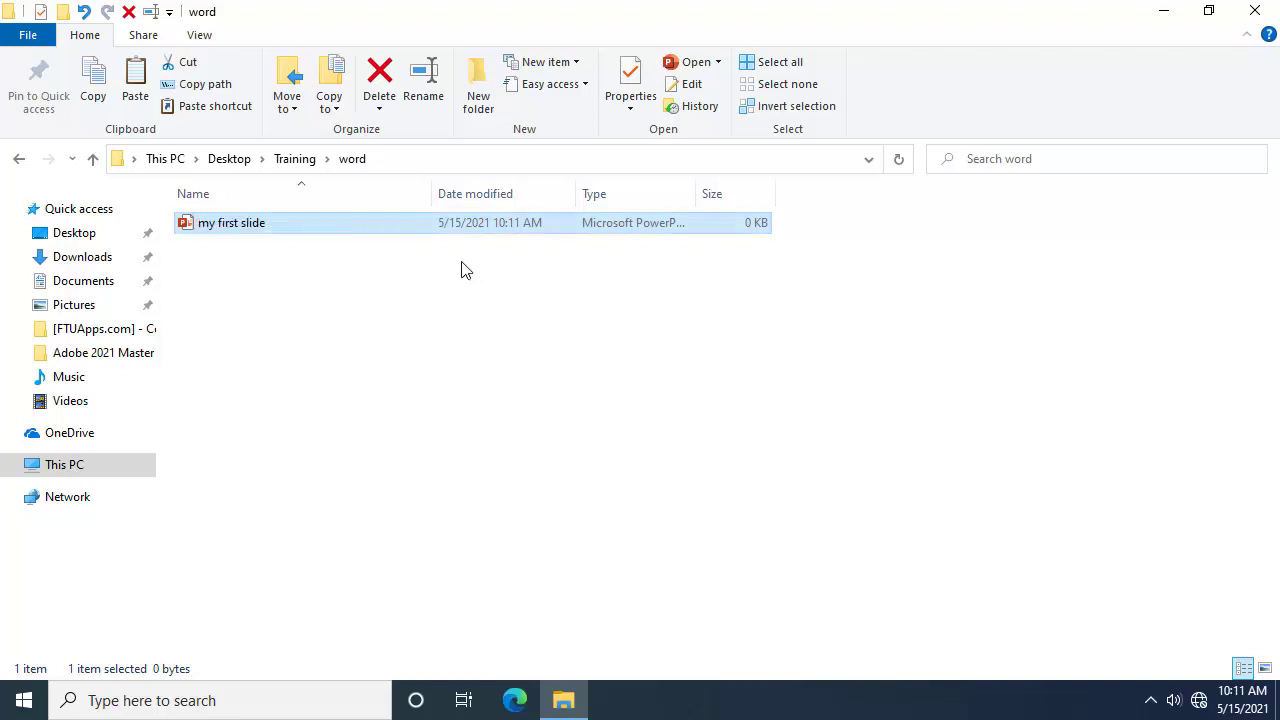
# Step: Select my first slide in the word folder and open the Move to destination list
pyautogui.click(331, 275)
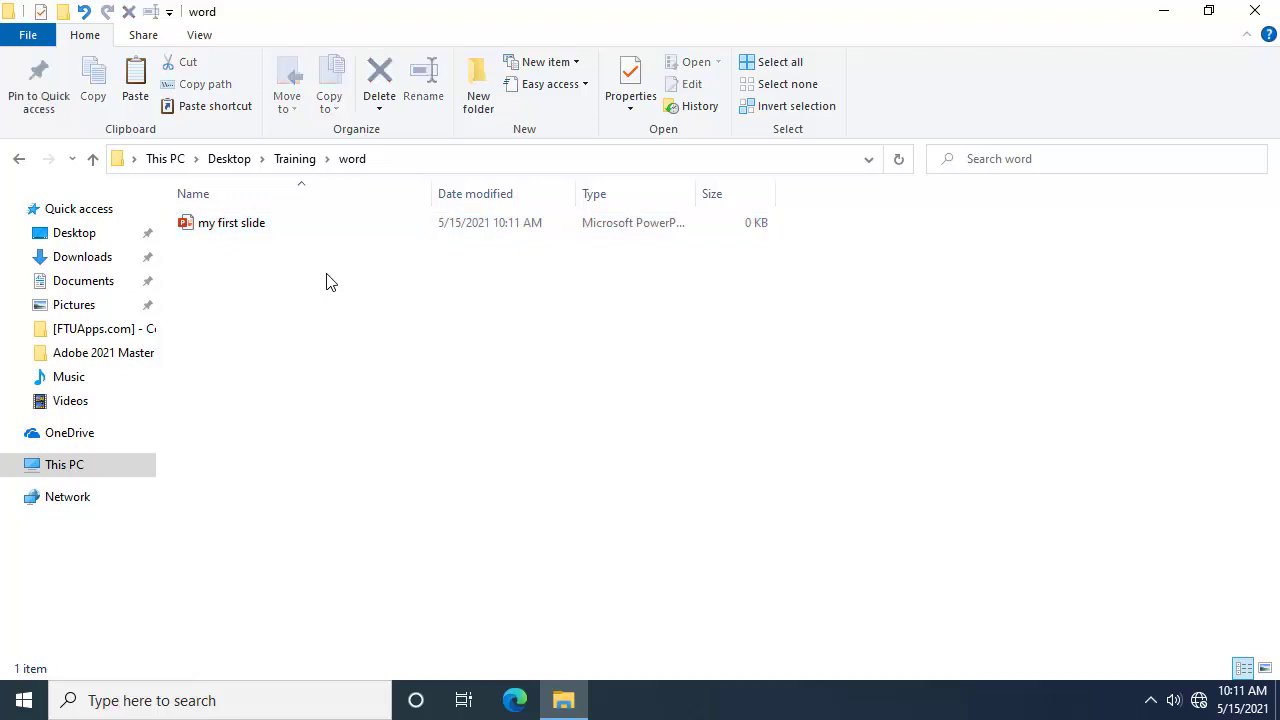
pyautogui.click(279, 230)
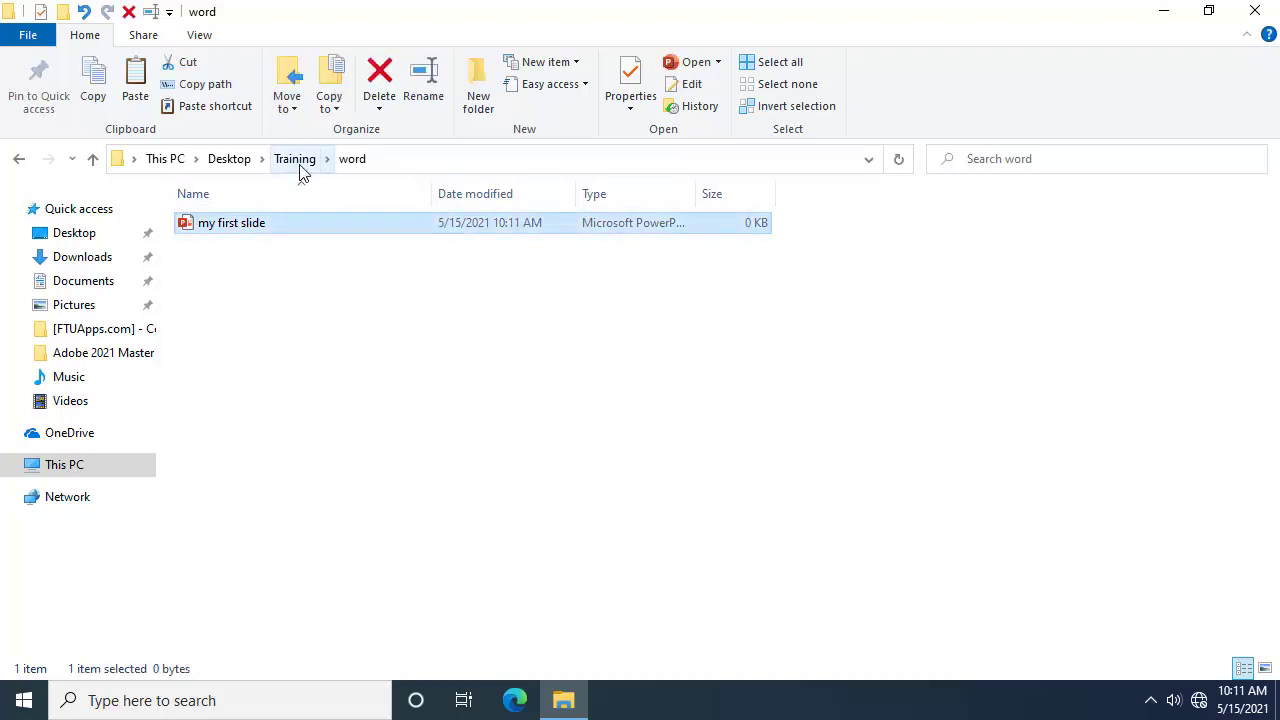
pyautogui.click(298, 165)
pyautogui.click(259, 246)
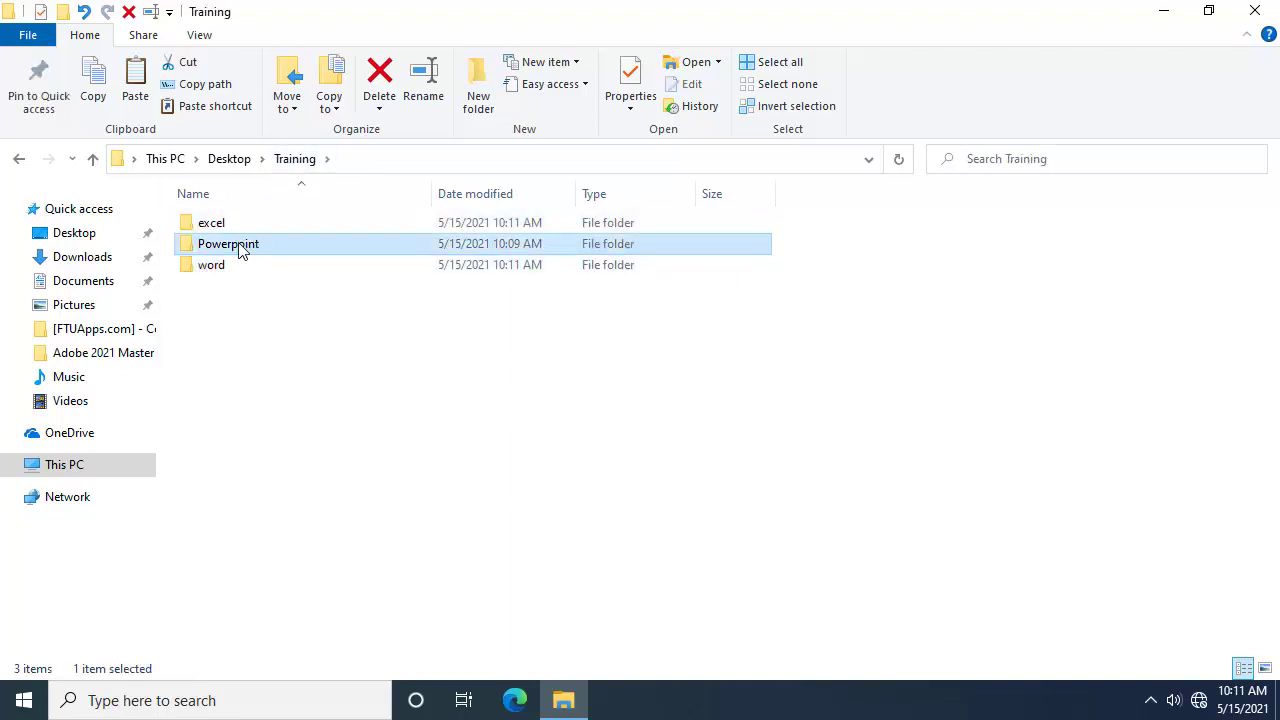
pyautogui.doubleClick(248, 268)
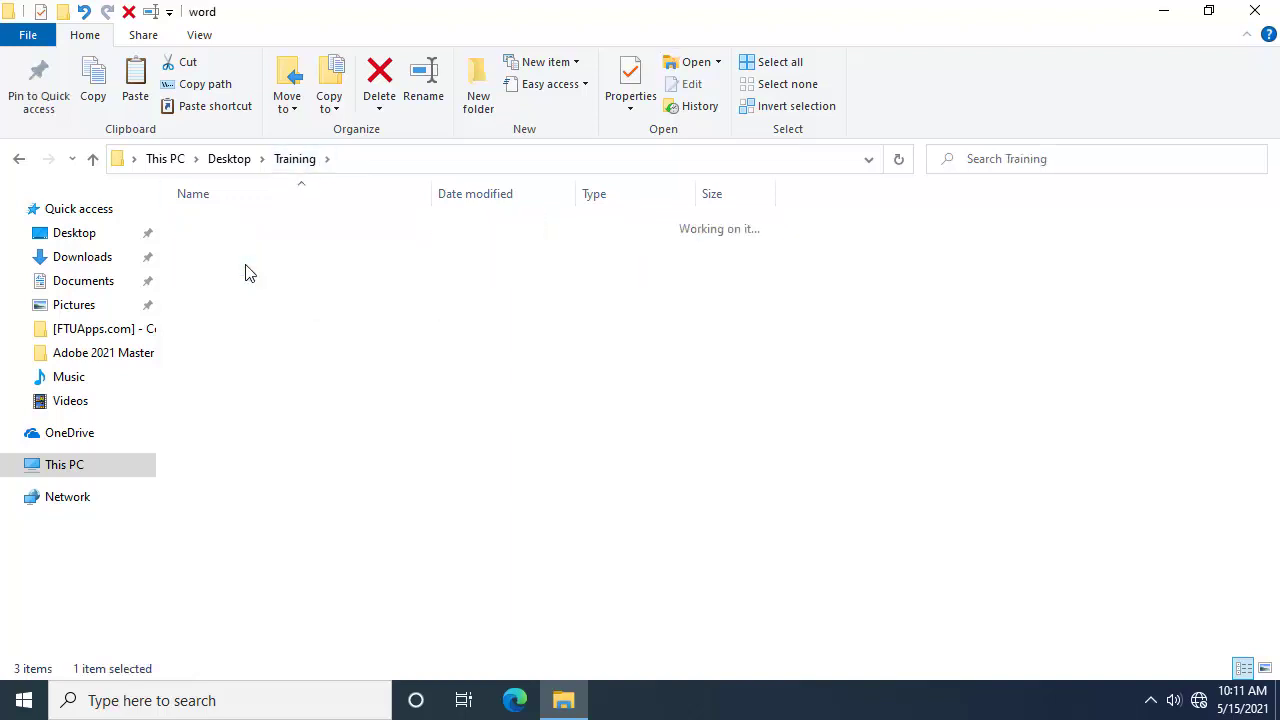
pyautogui.click(283, 230)
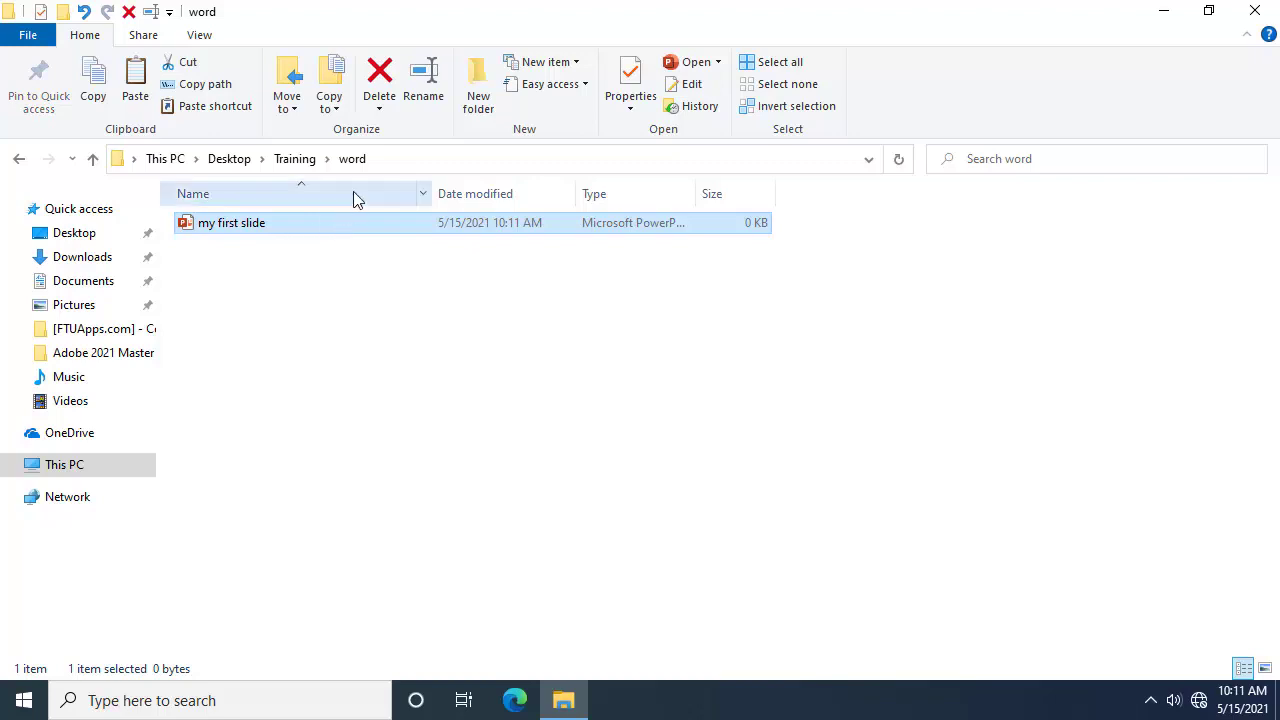
pyautogui.click(305, 255)
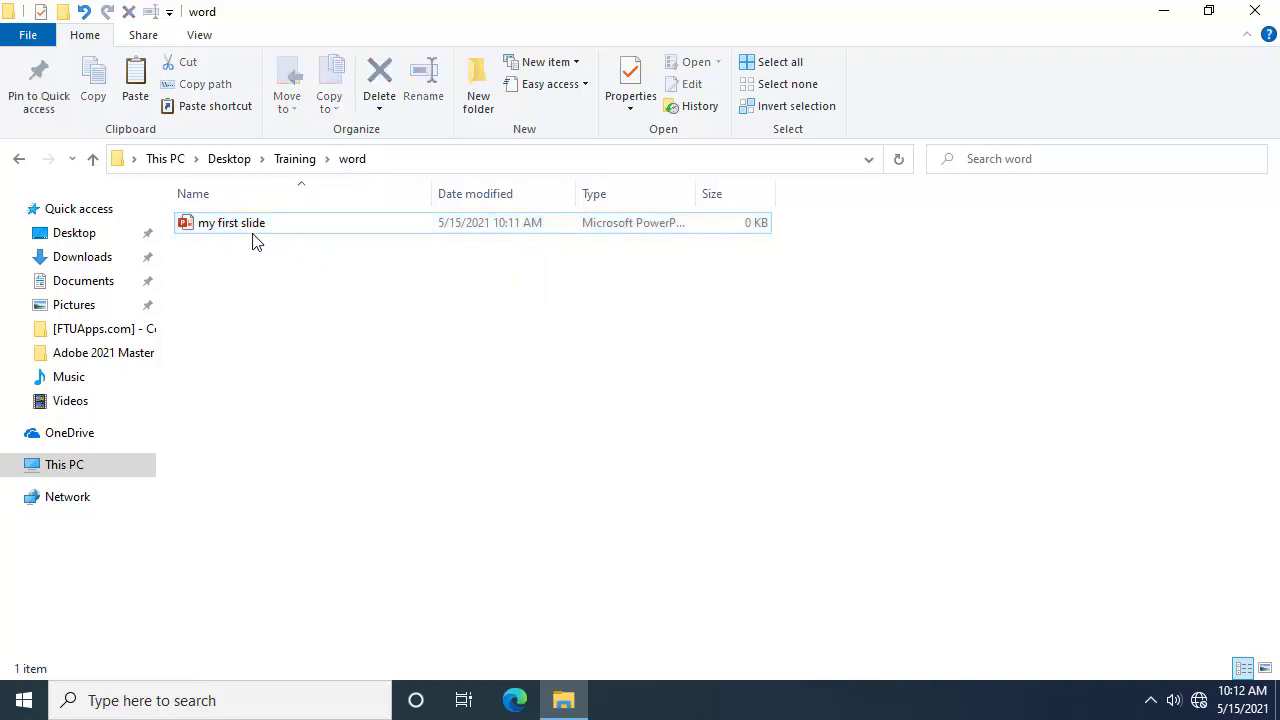
pyautogui.click(292, 228)
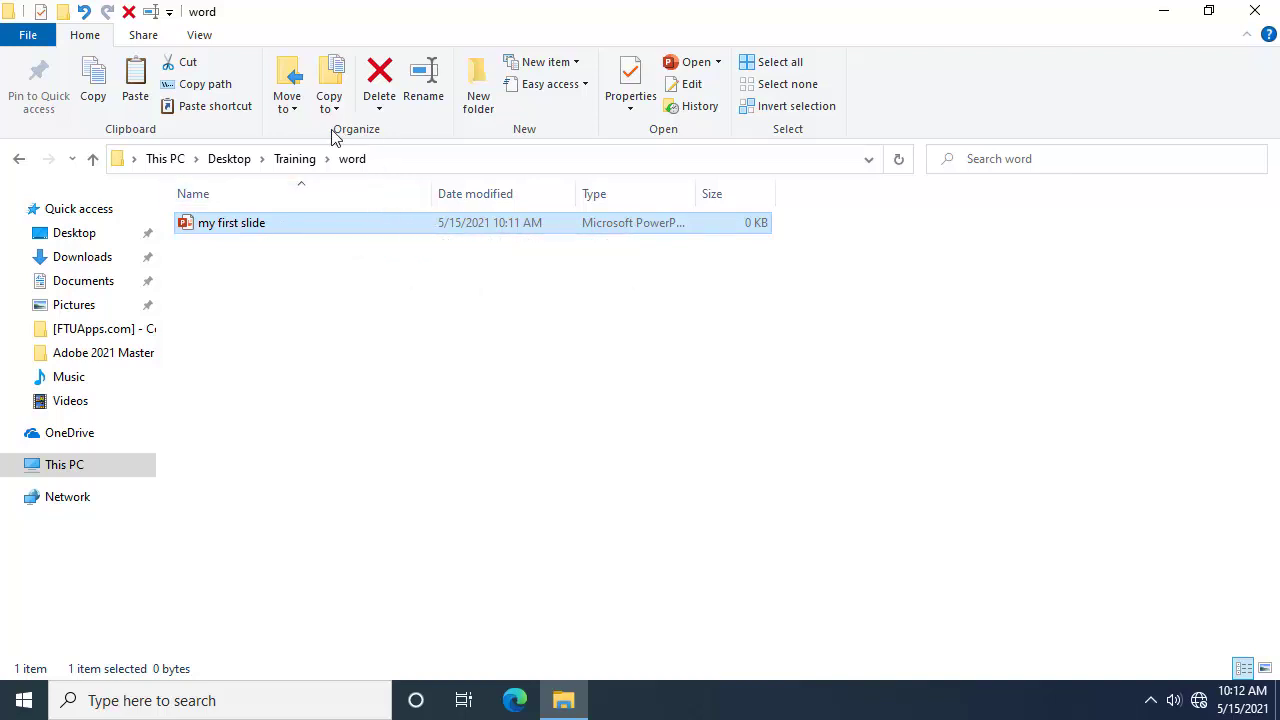
pyautogui.click(290, 105)
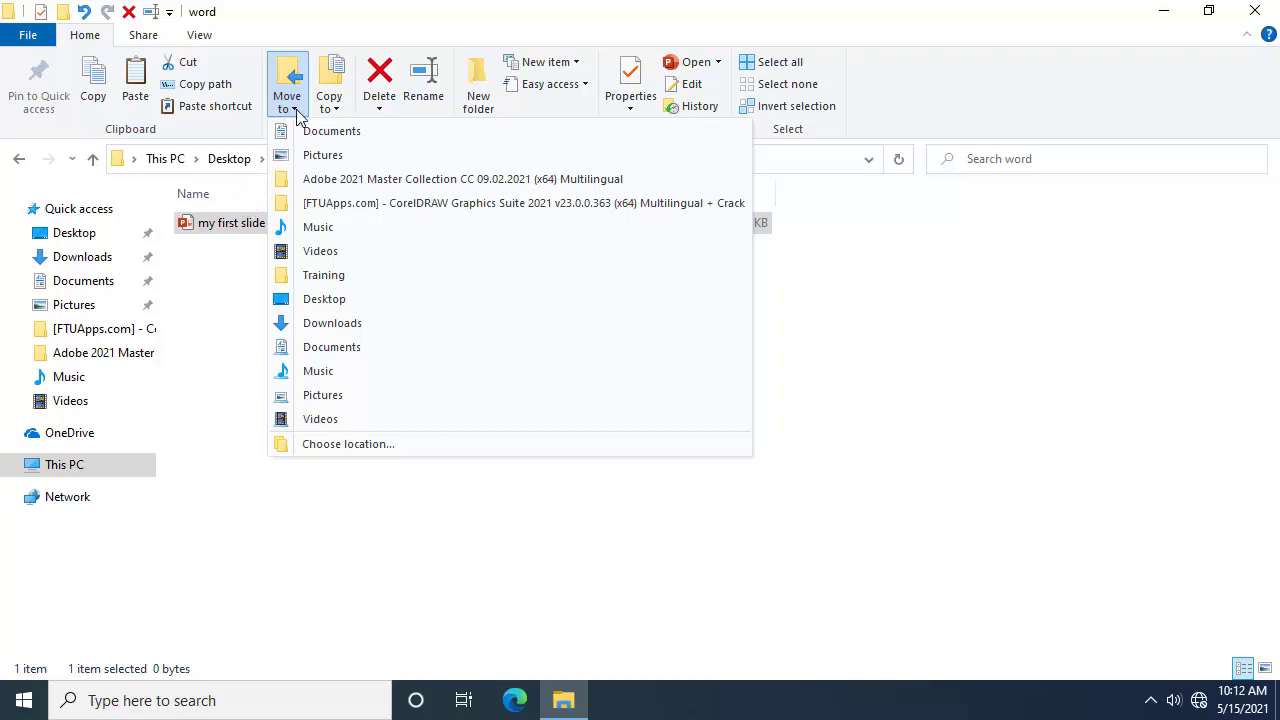
# Step: Cut my first slide from word and paste it into the Powerpoint folder
pyautogui.click(296, 112)
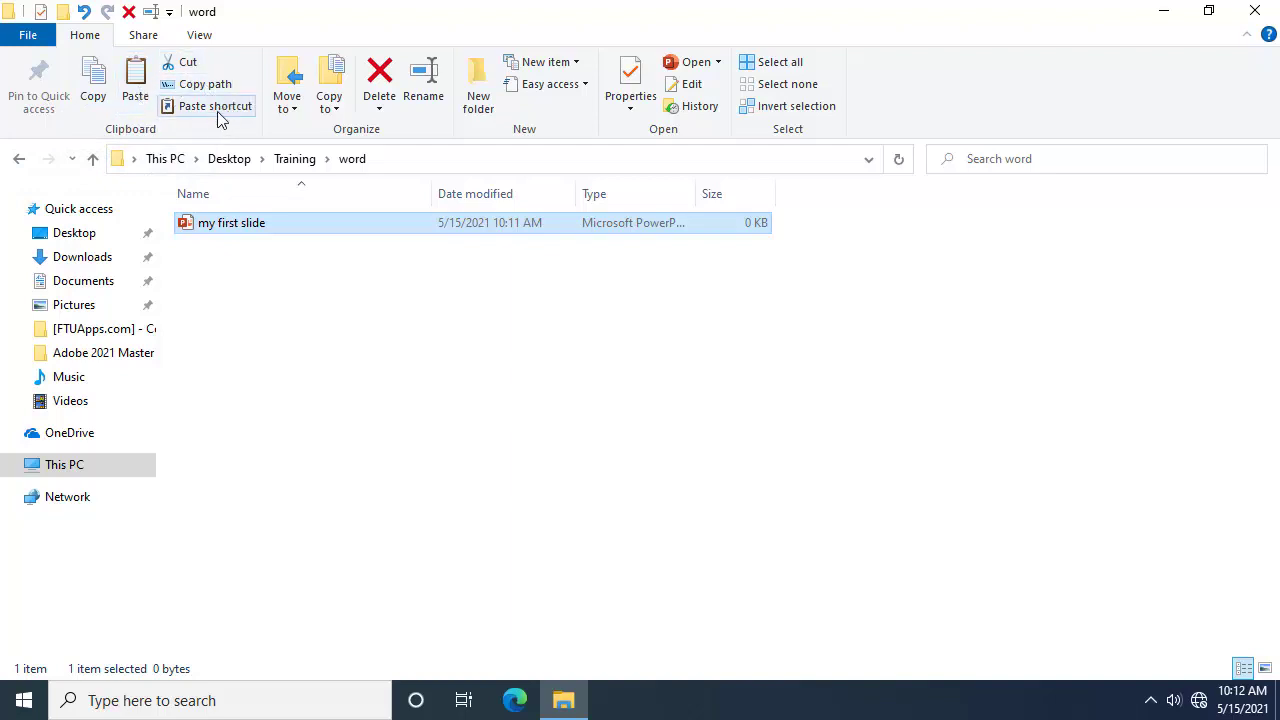
pyautogui.click(186, 66)
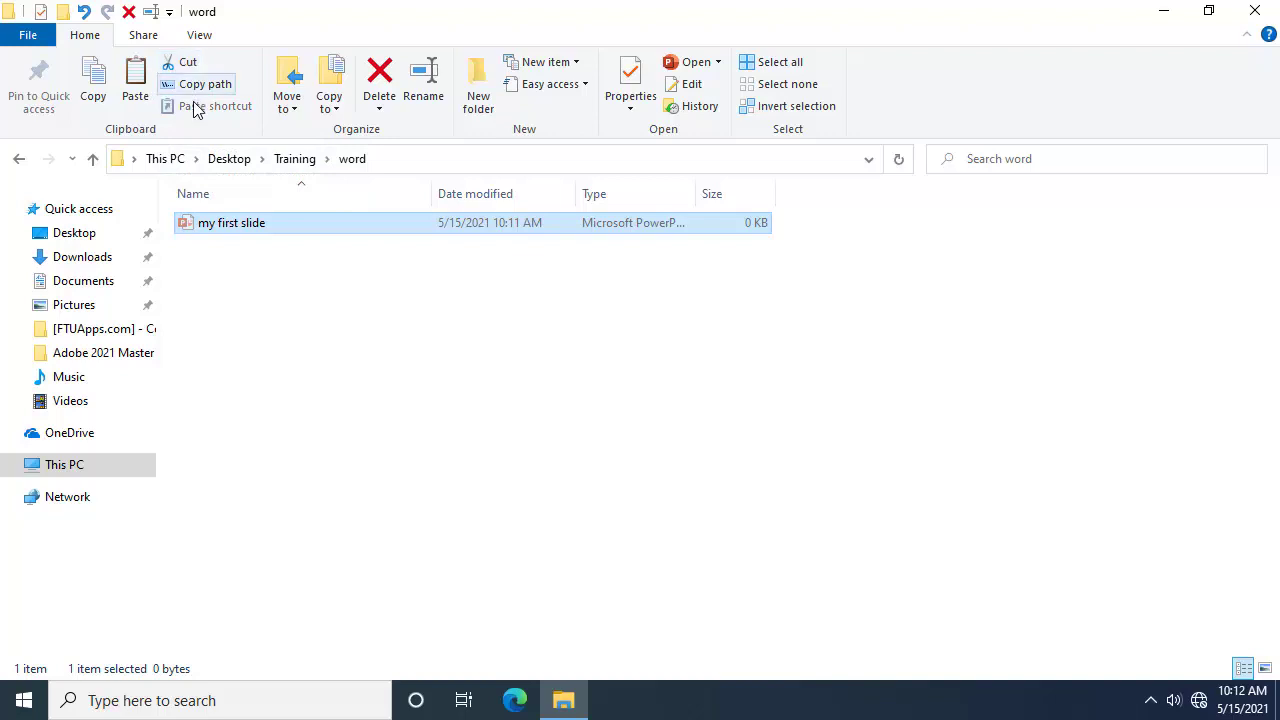
pyautogui.click(289, 164)
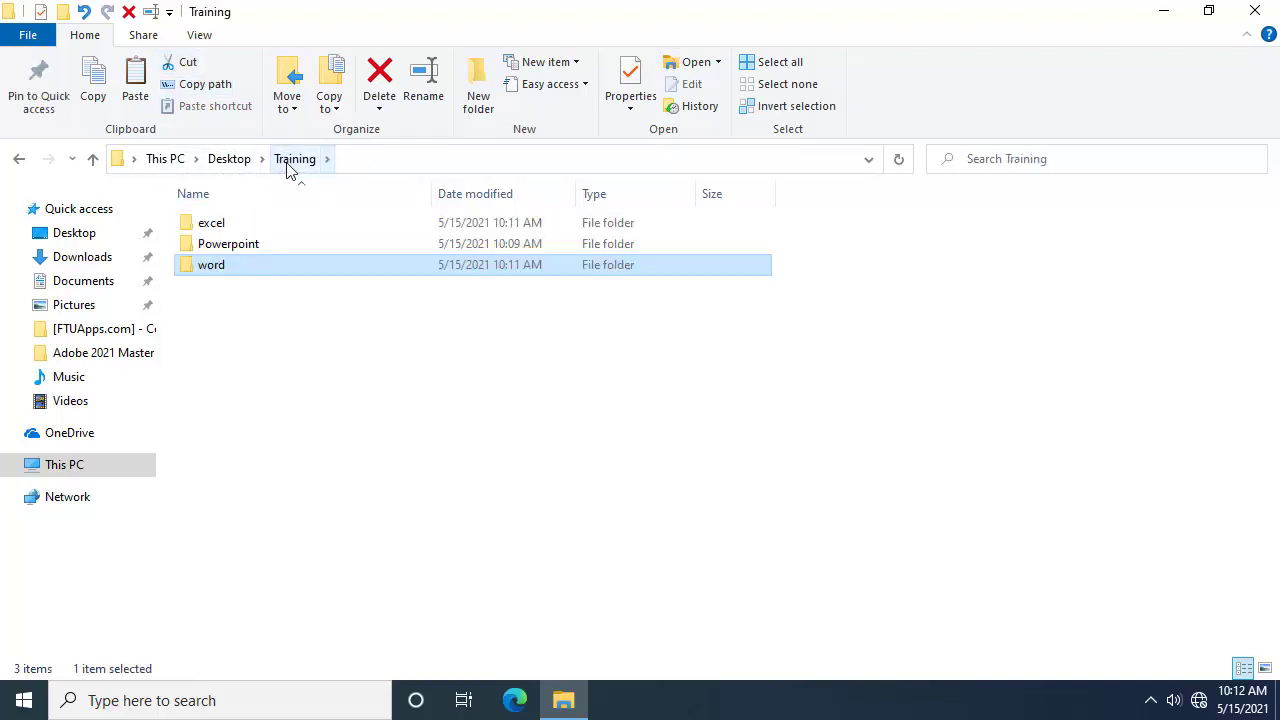
pyautogui.doubleClick(237, 250)
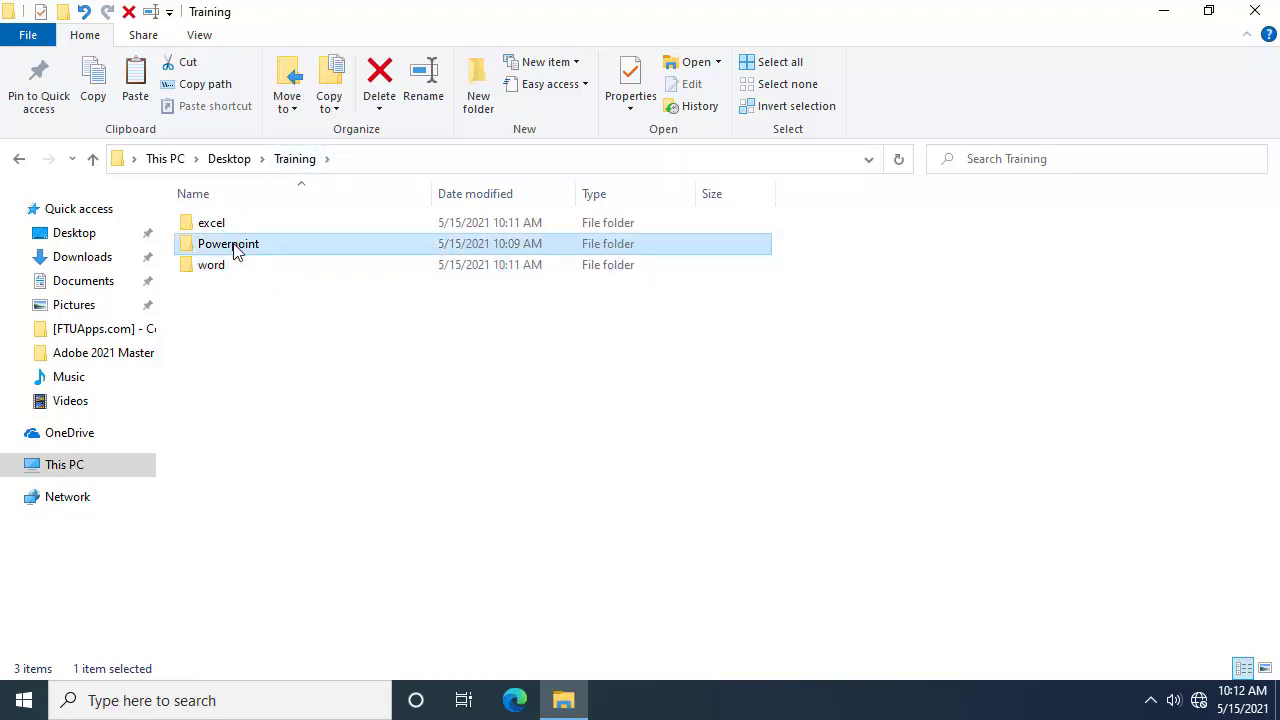
pyautogui.click(138, 82)
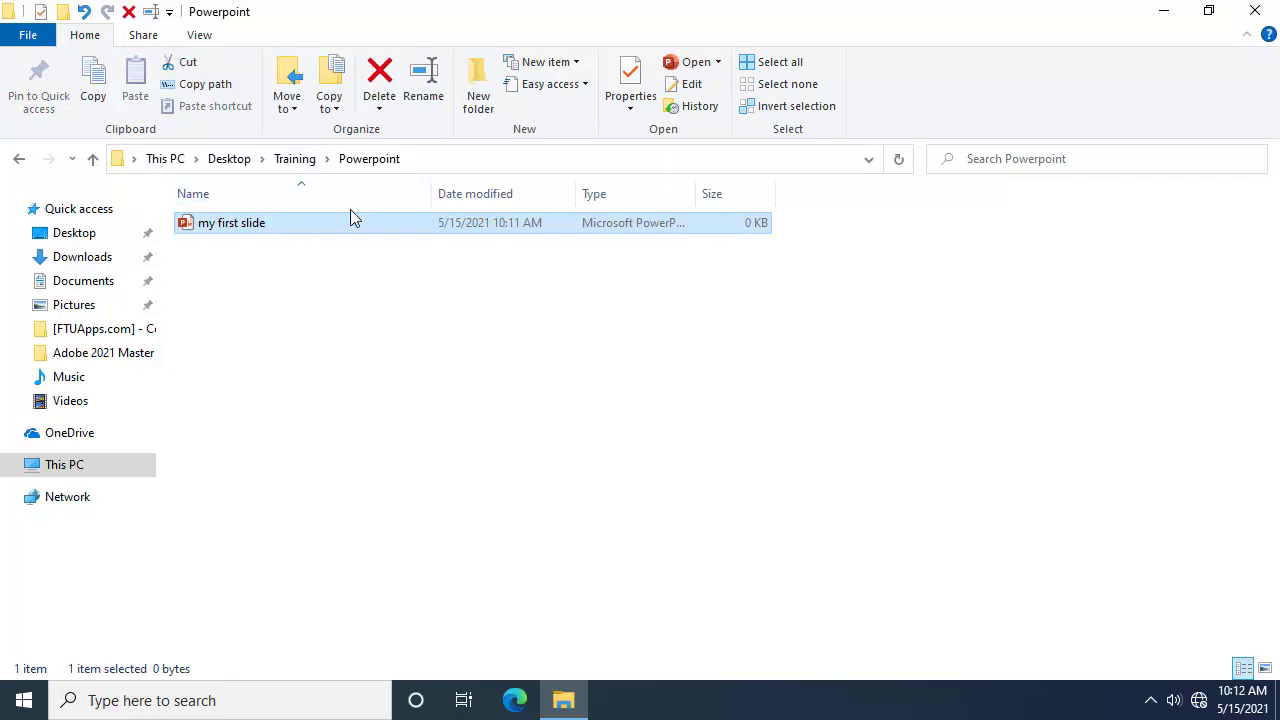
# Step: Check that word is empty and Powerpoint holds my first slide, ending in Training
pyautogui.click(294, 158)
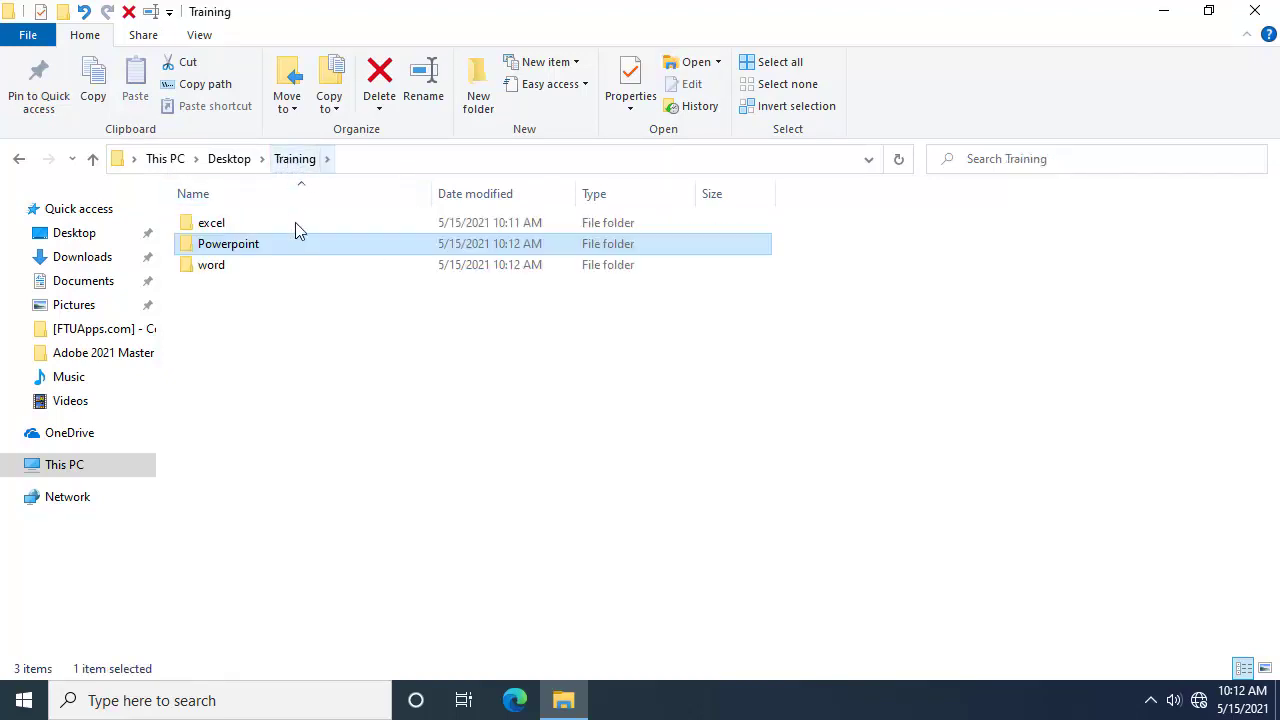
pyautogui.doubleClick(224, 266)
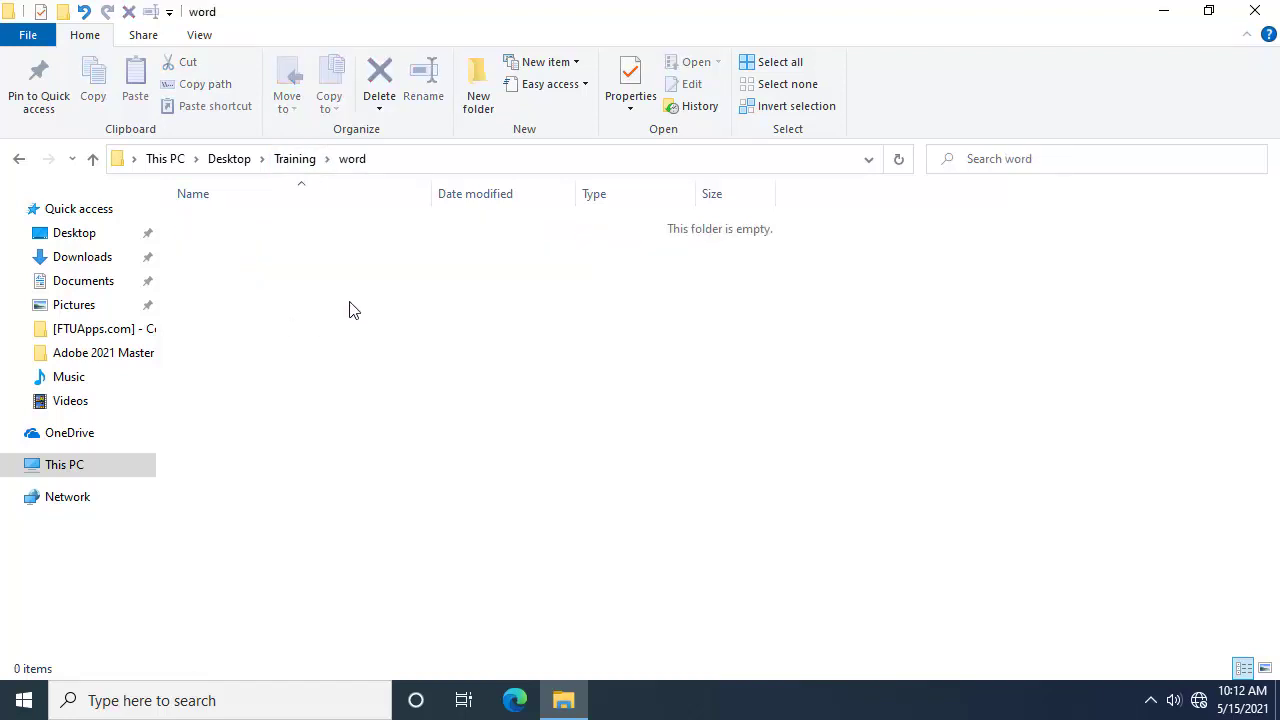
pyautogui.click(301, 163)
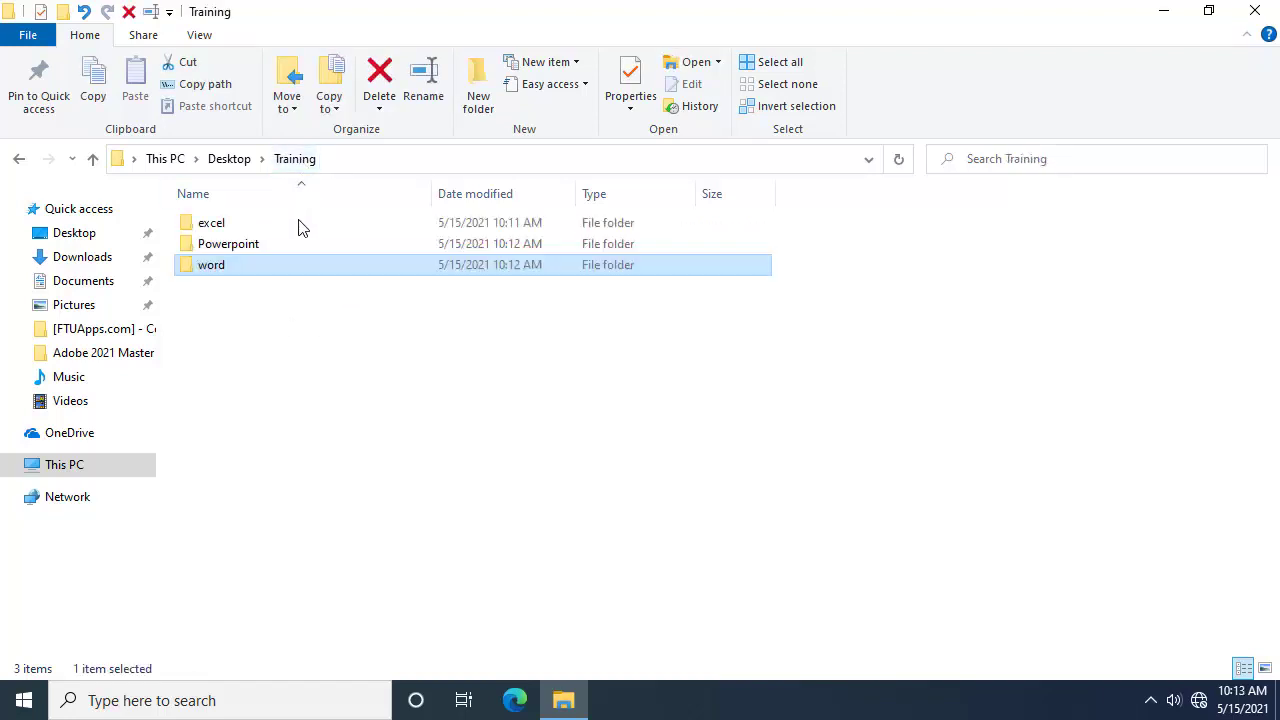
pyautogui.doubleClick(281, 248)
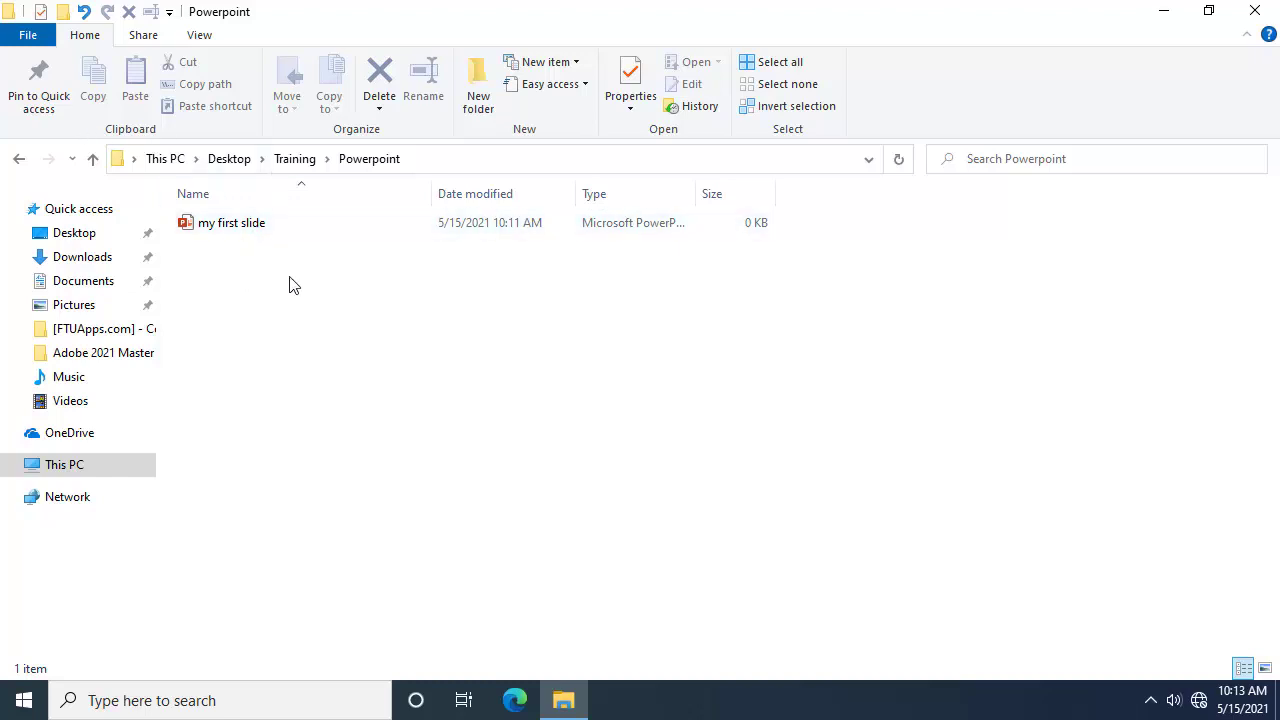
pyautogui.click(20, 159)
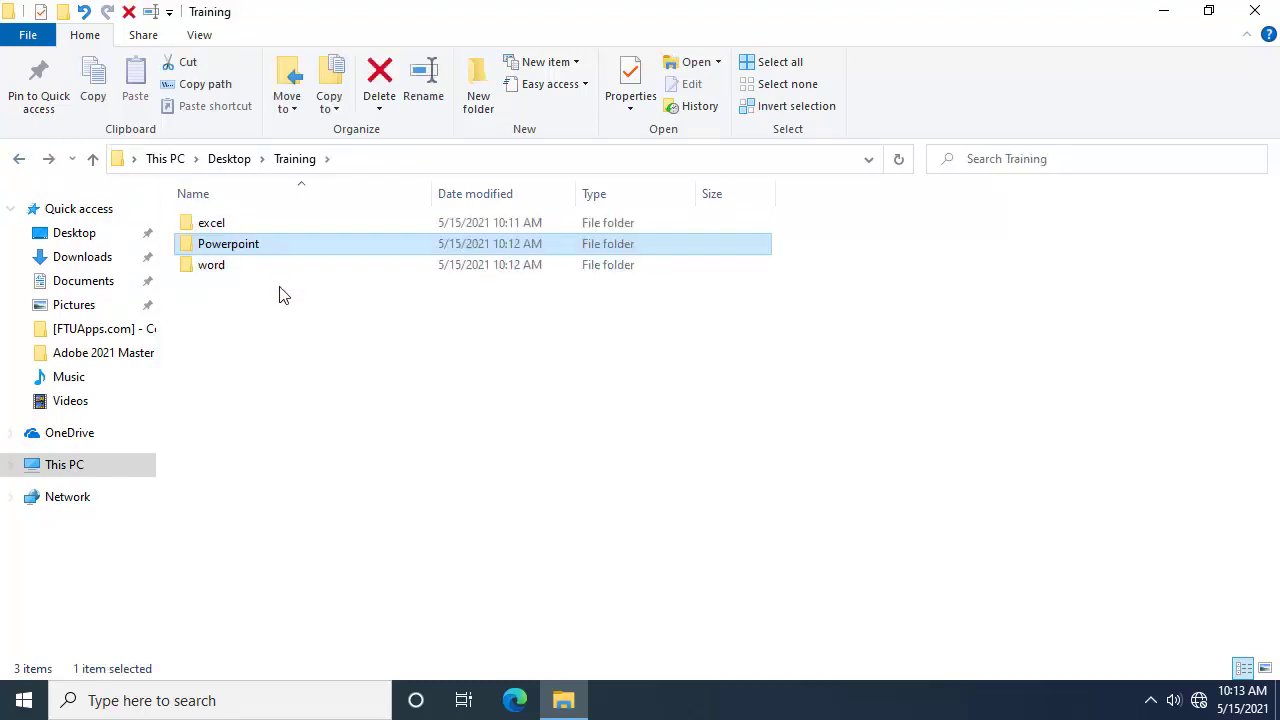
# Step: In Training's empty area, create a new Rich Text Format file named document
pyautogui.click(309, 337)
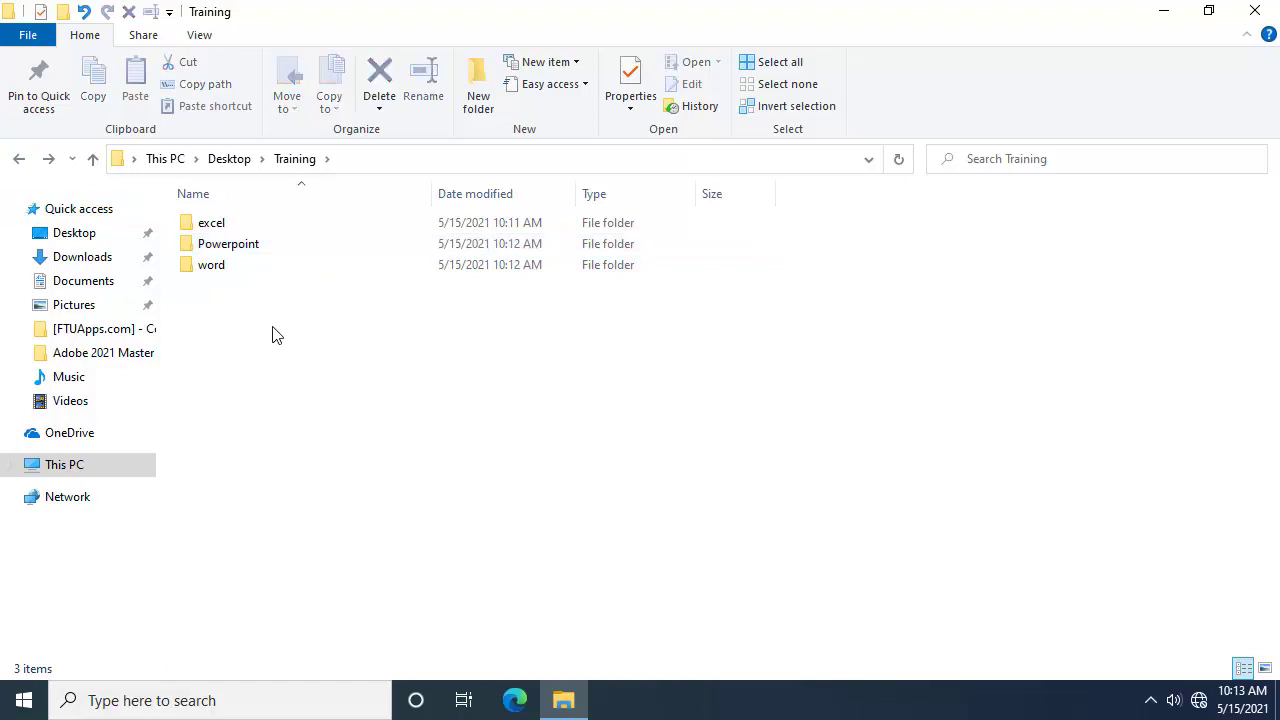
pyautogui.rightClick(257, 489)
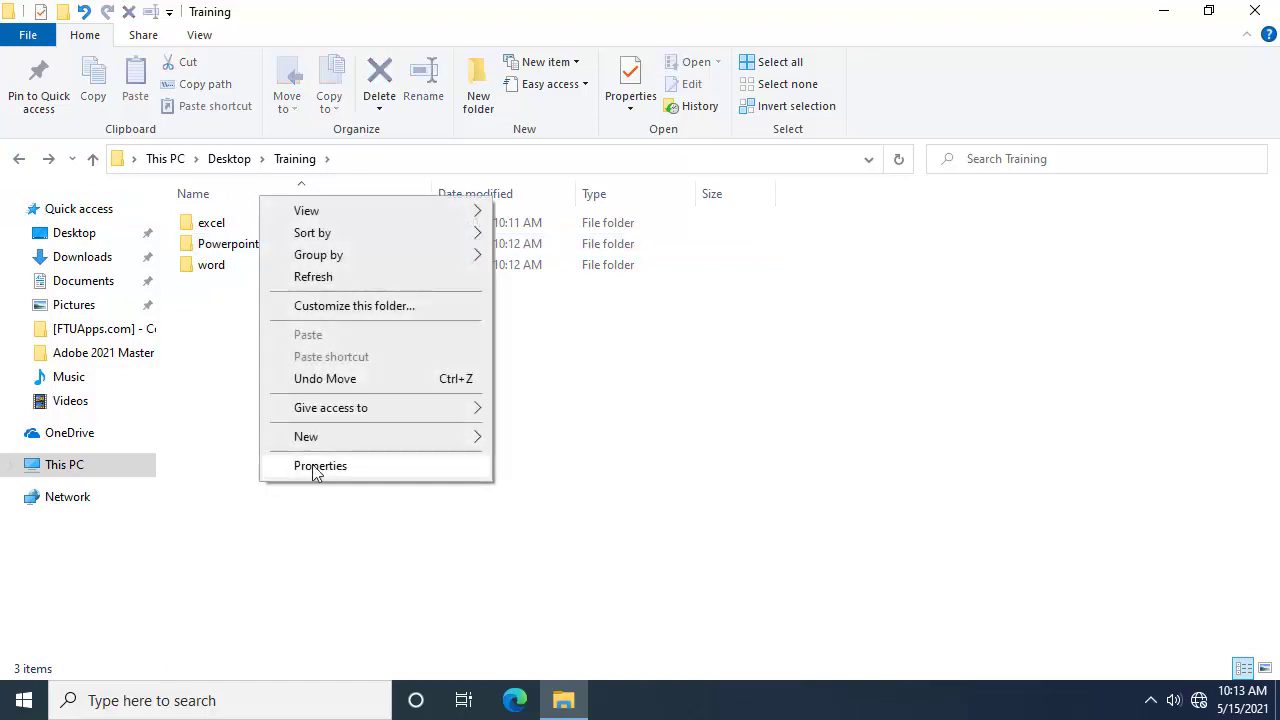
pyautogui.moveTo(408, 440)
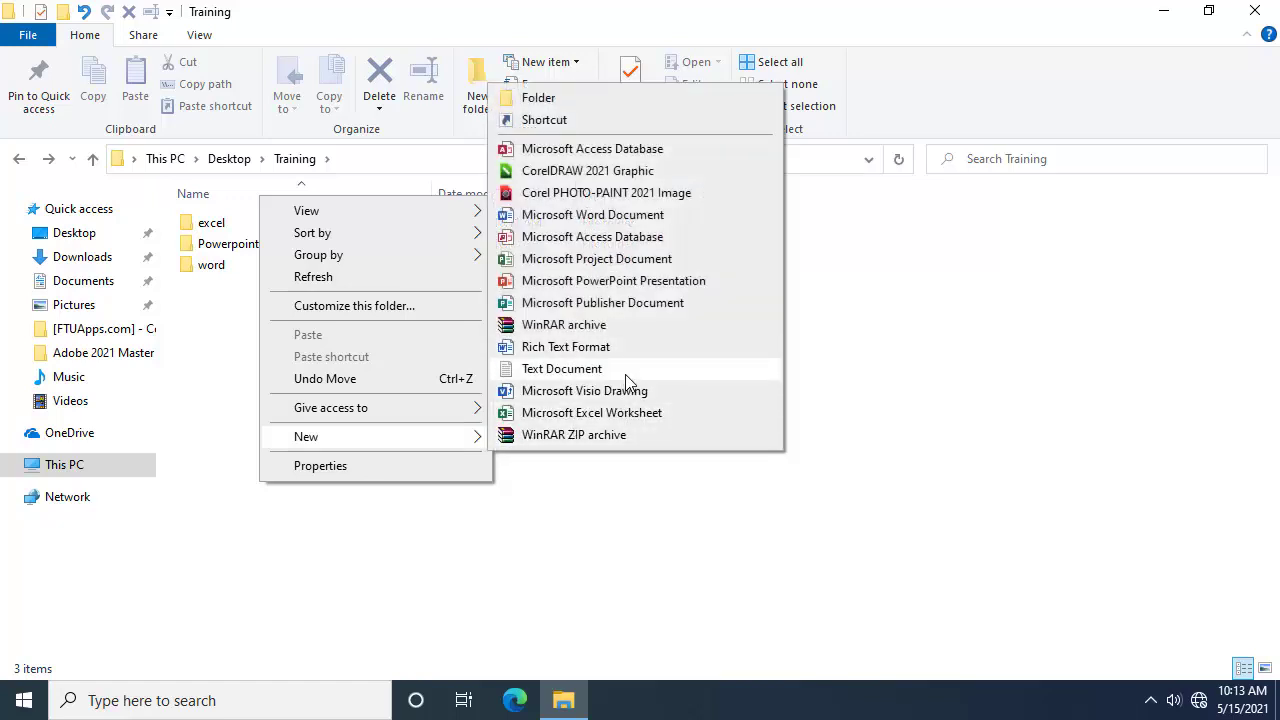
pyautogui.click(694, 350)
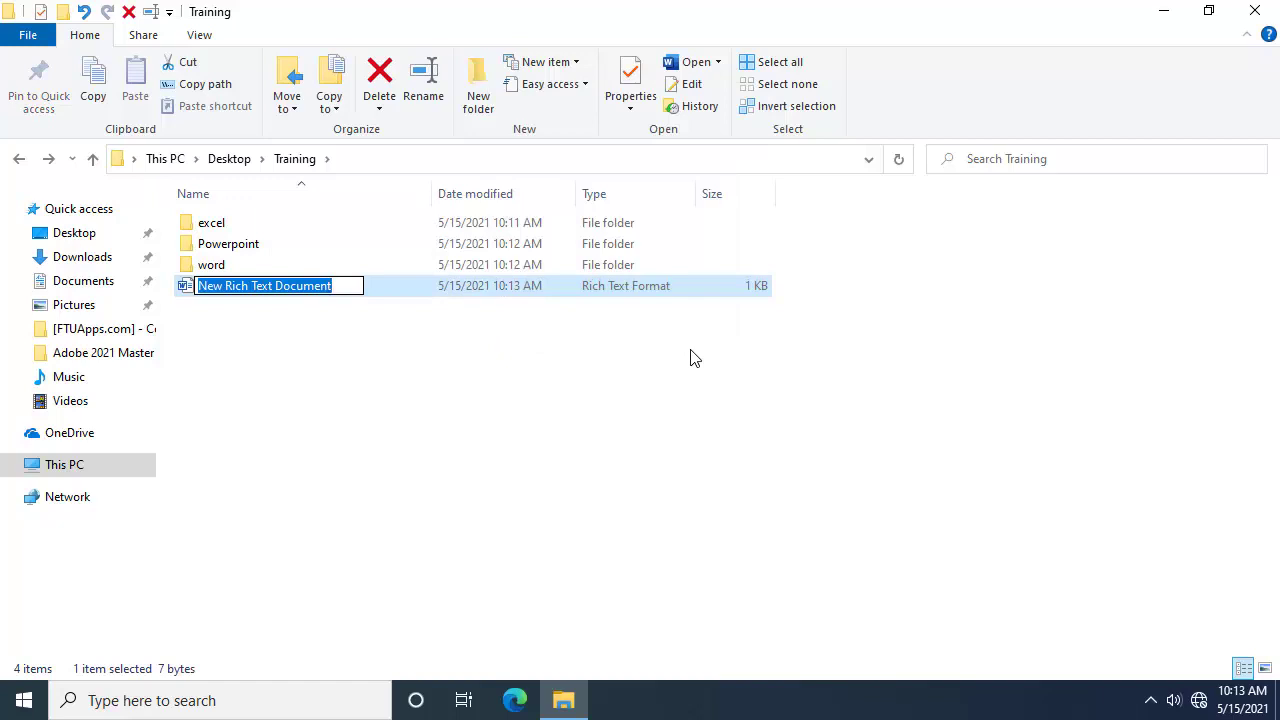
pyautogui.write('docum')
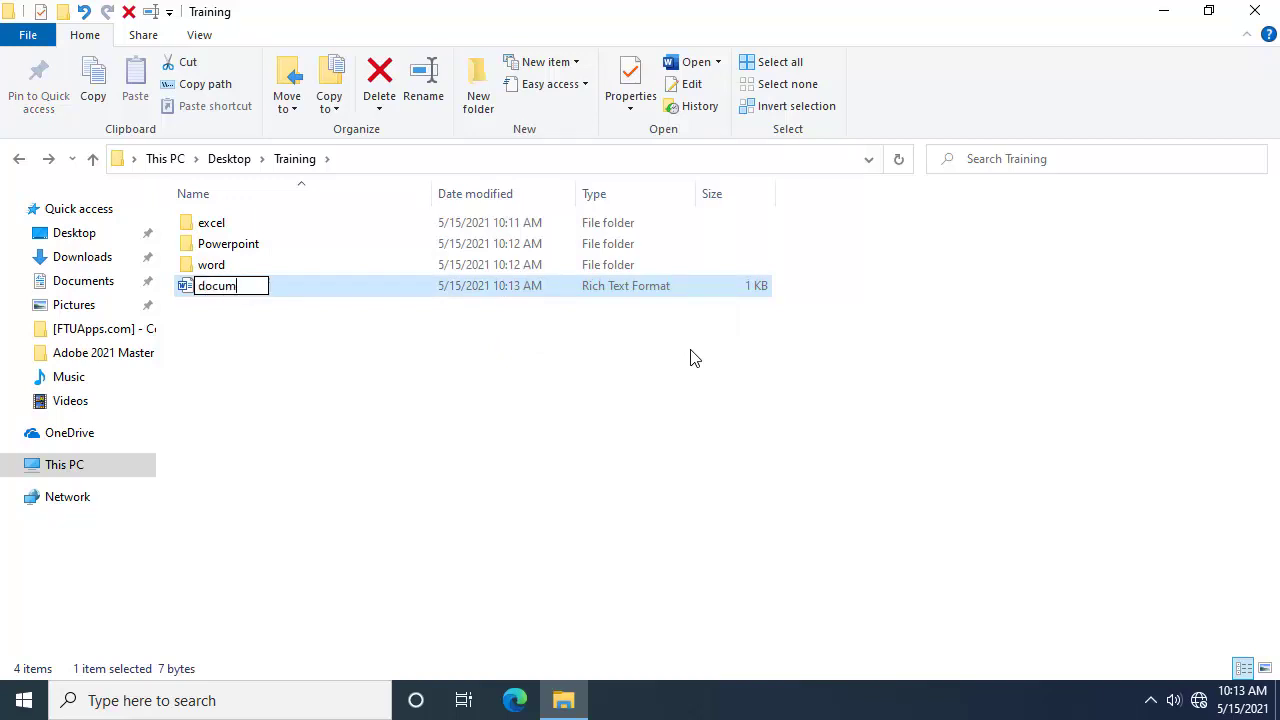
pyautogui.write('ent')
pyautogui.press('Return')
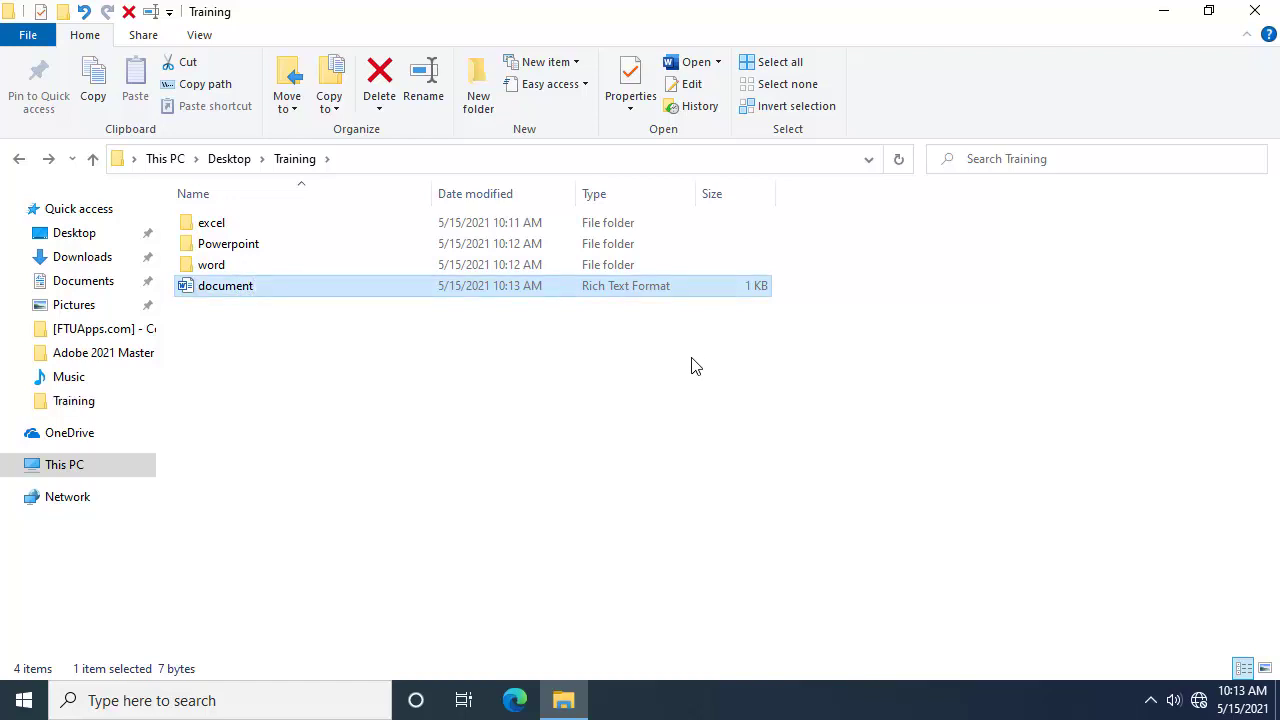
# Step: Copy the document file and paste it into the word folder
pyautogui.rightClick(271, 287)
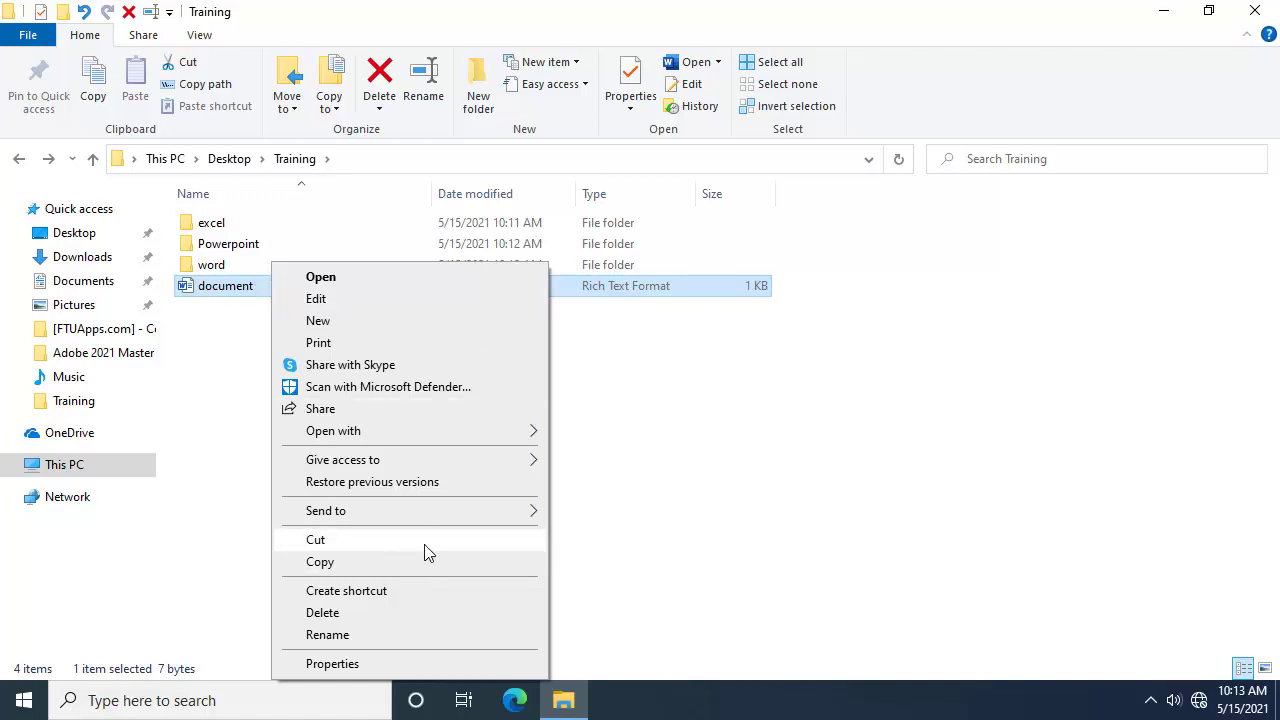
pyautogui.click(229, 288)
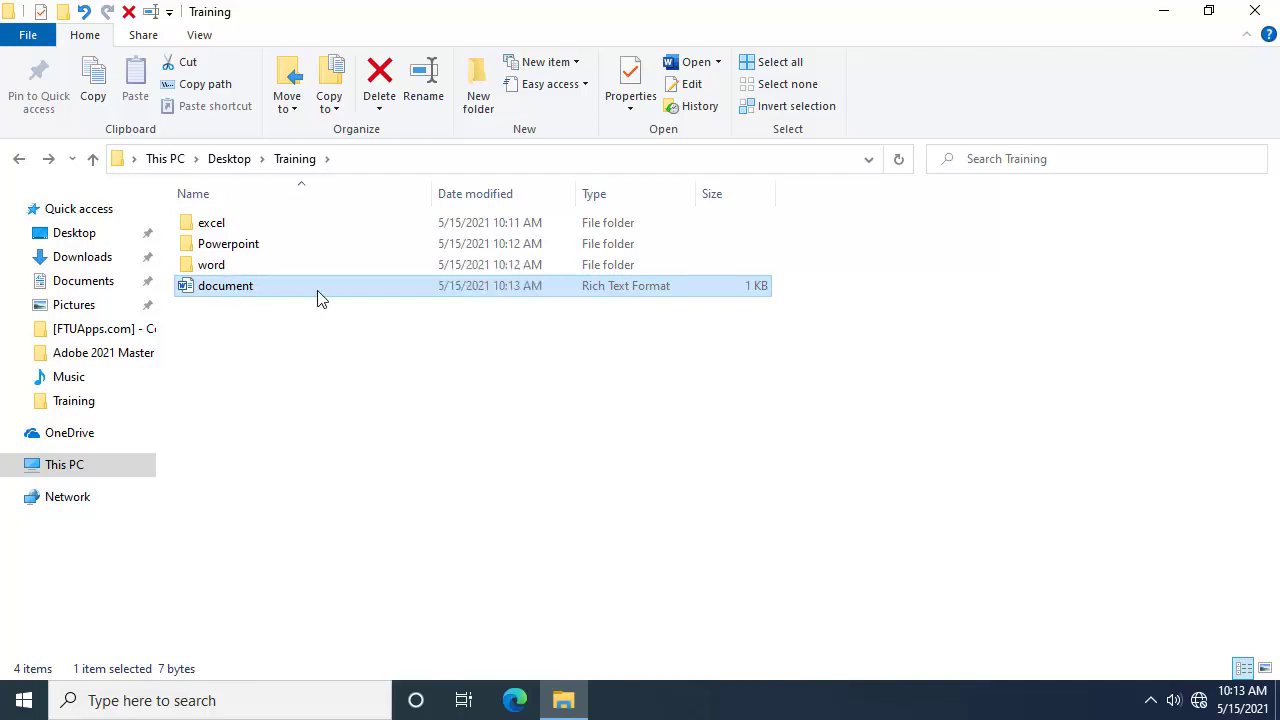
pyautogui.press('Return')
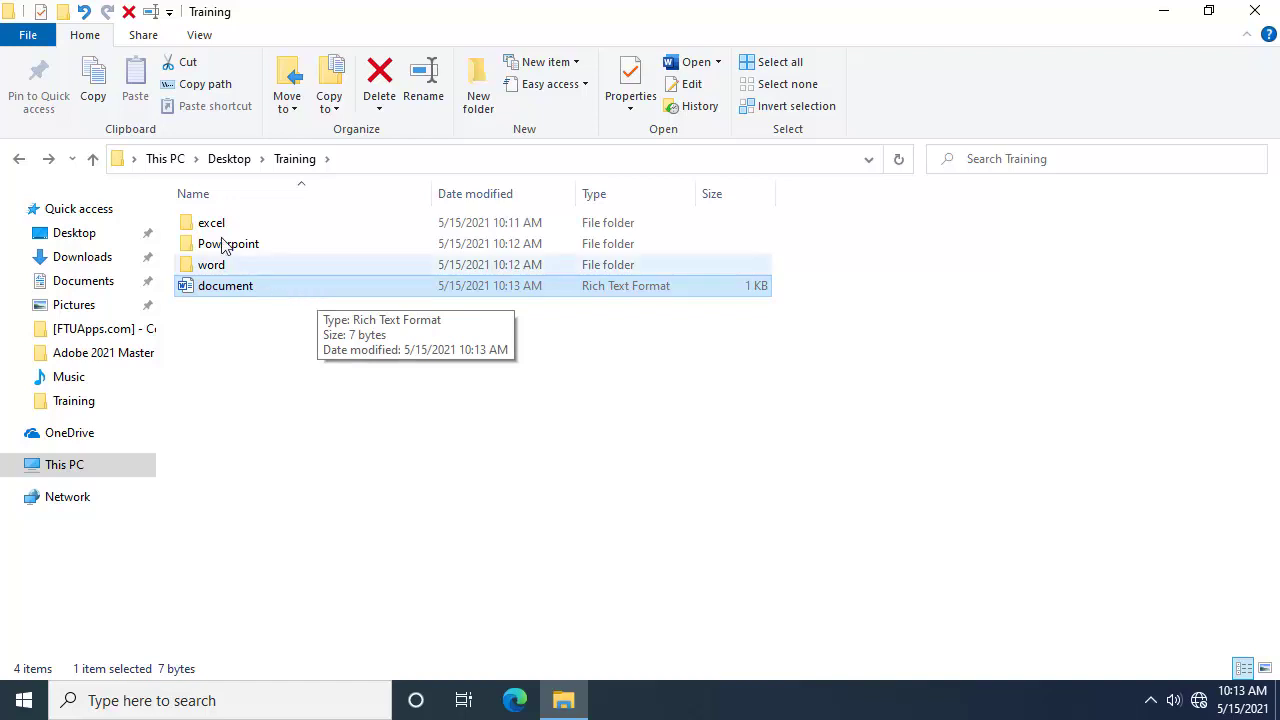
pyautogui.click(92, 90)
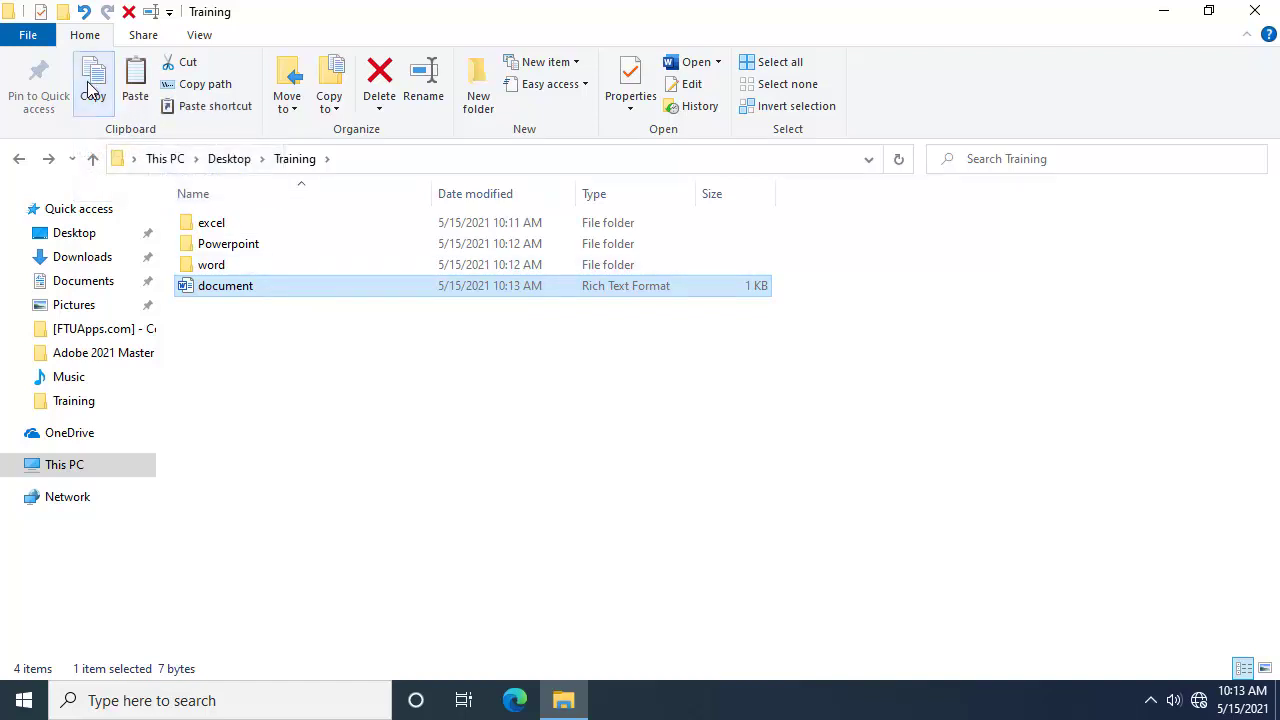
pyautogui.doubleClick(240, 274)
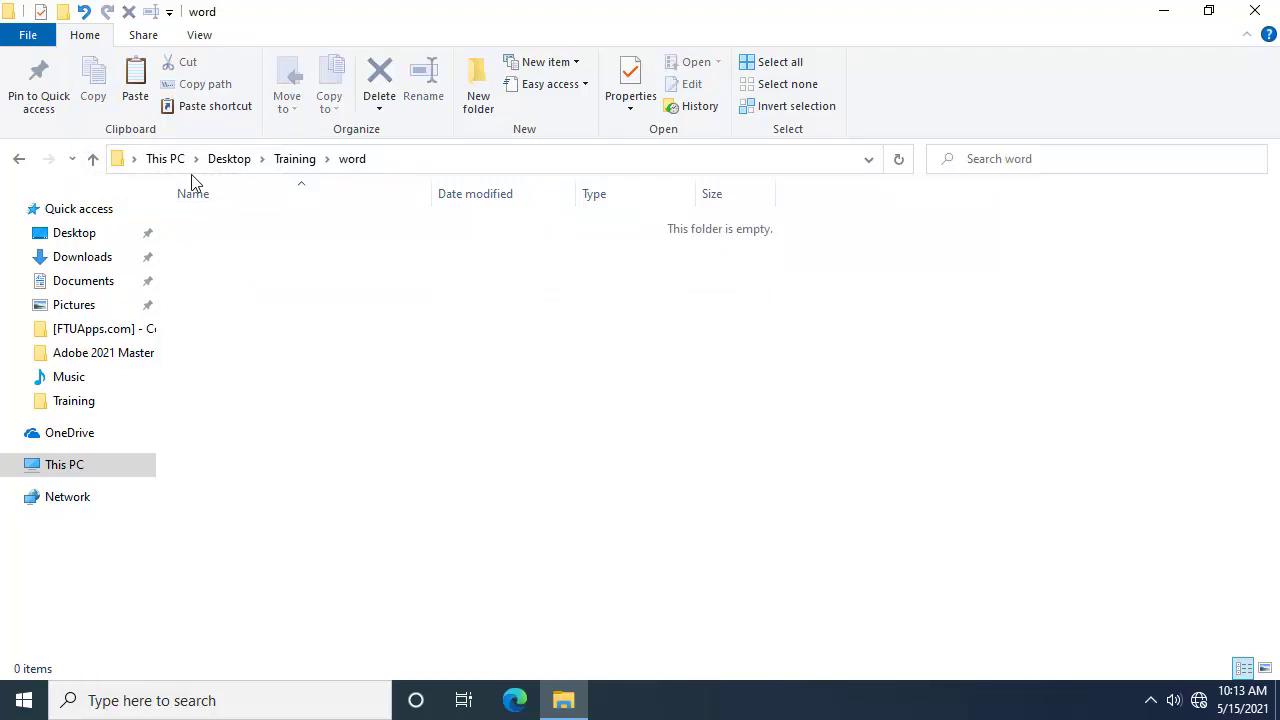
pyautogui.click(135, 88)
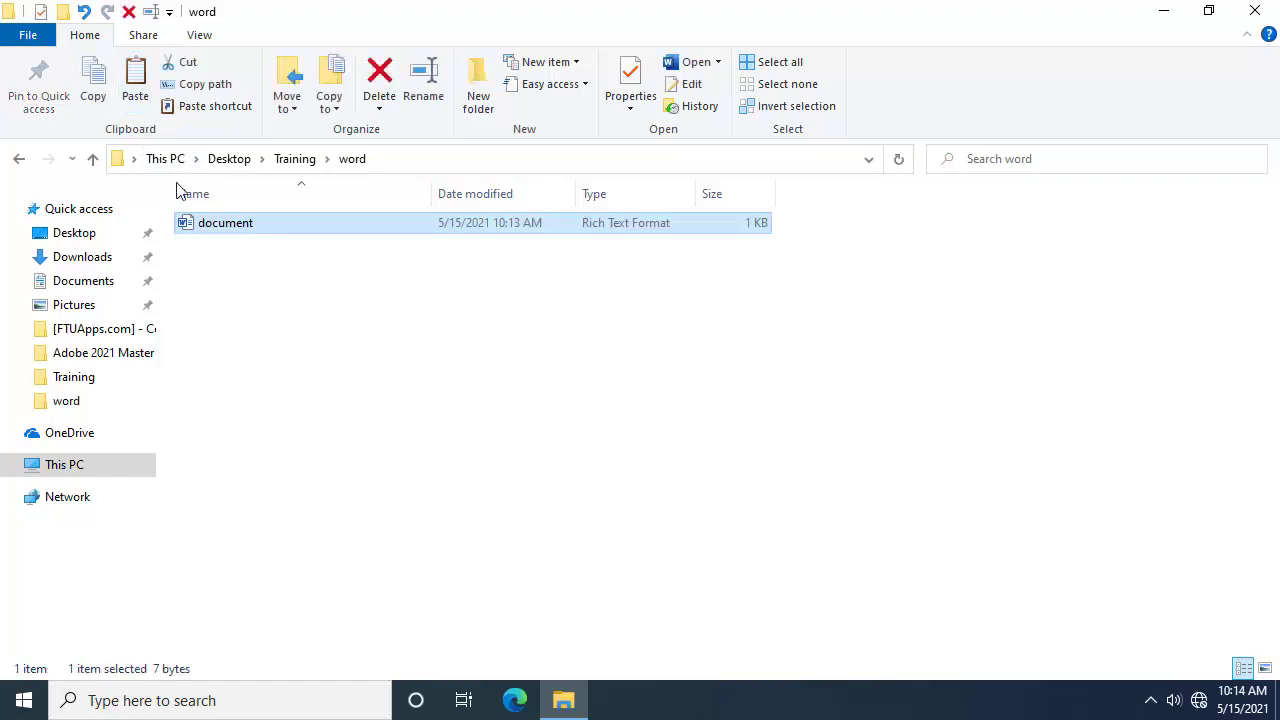
# Step: Confirm the copy sits in word and the original remains in Training
pyautogui.click(295, 159)
pyautogui.click(243, 297)
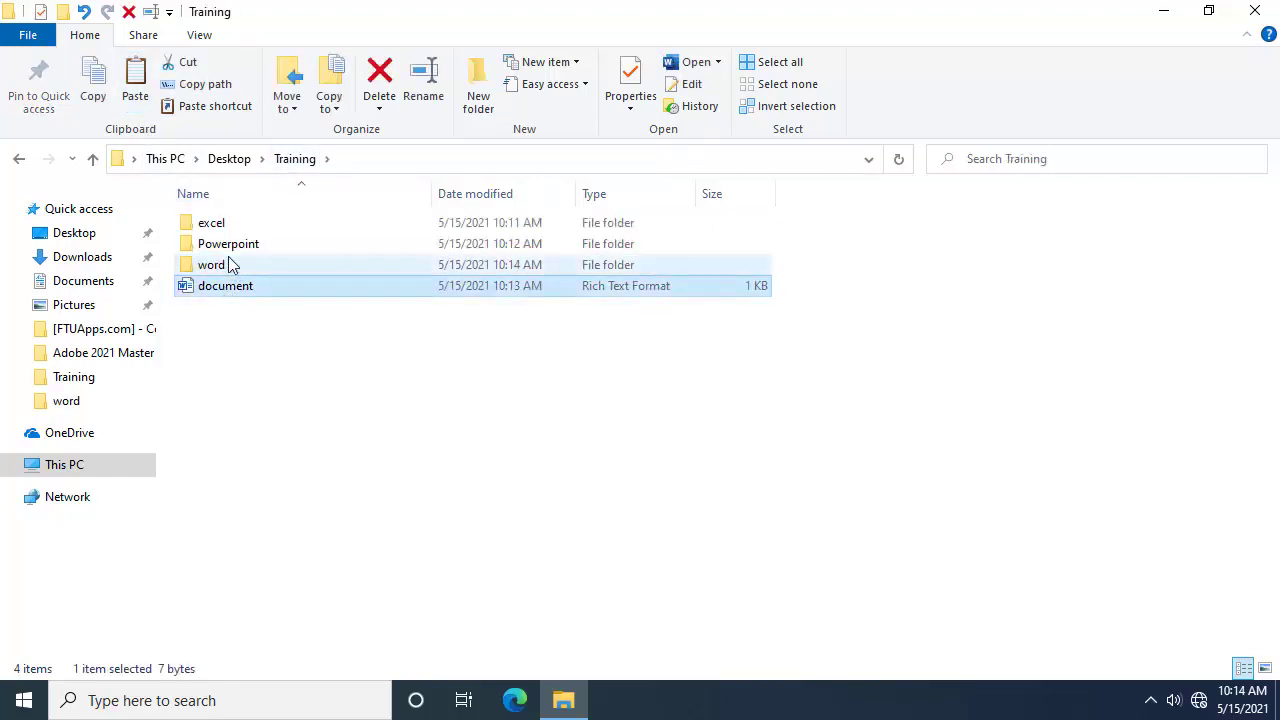
pyautogui.doubleClick(263, 268)
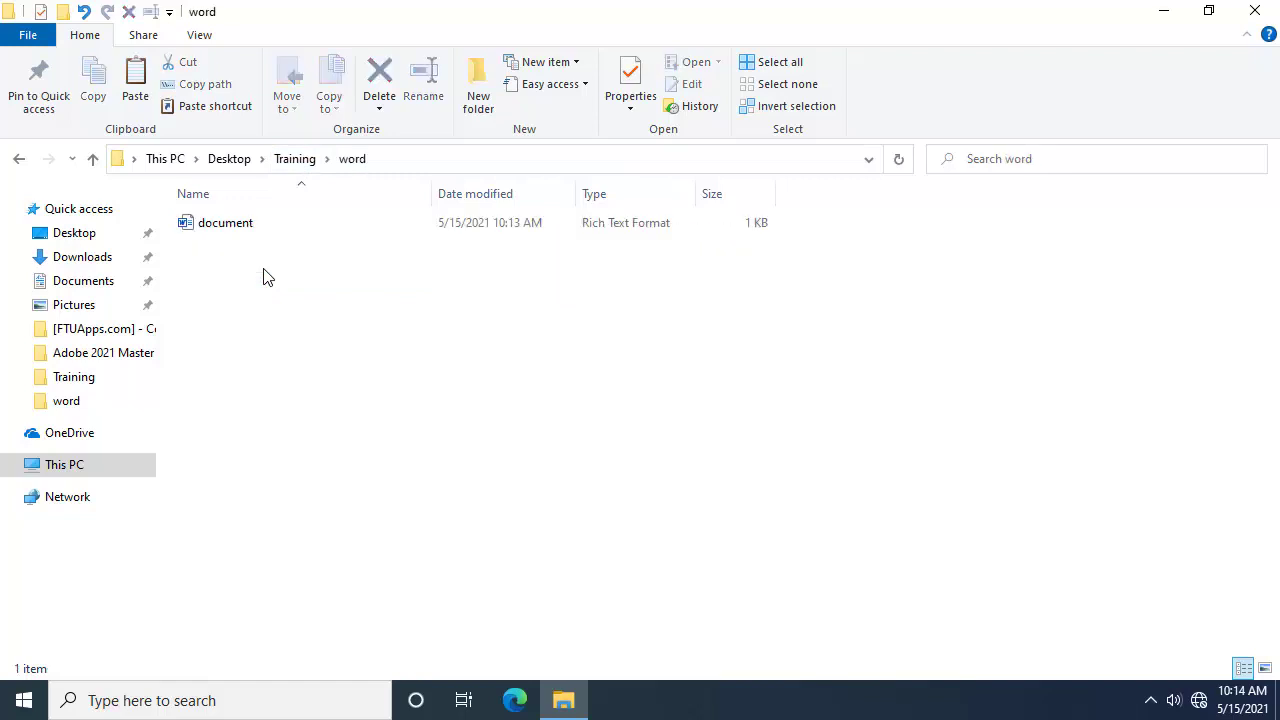
pyautogui.click(229, 236)
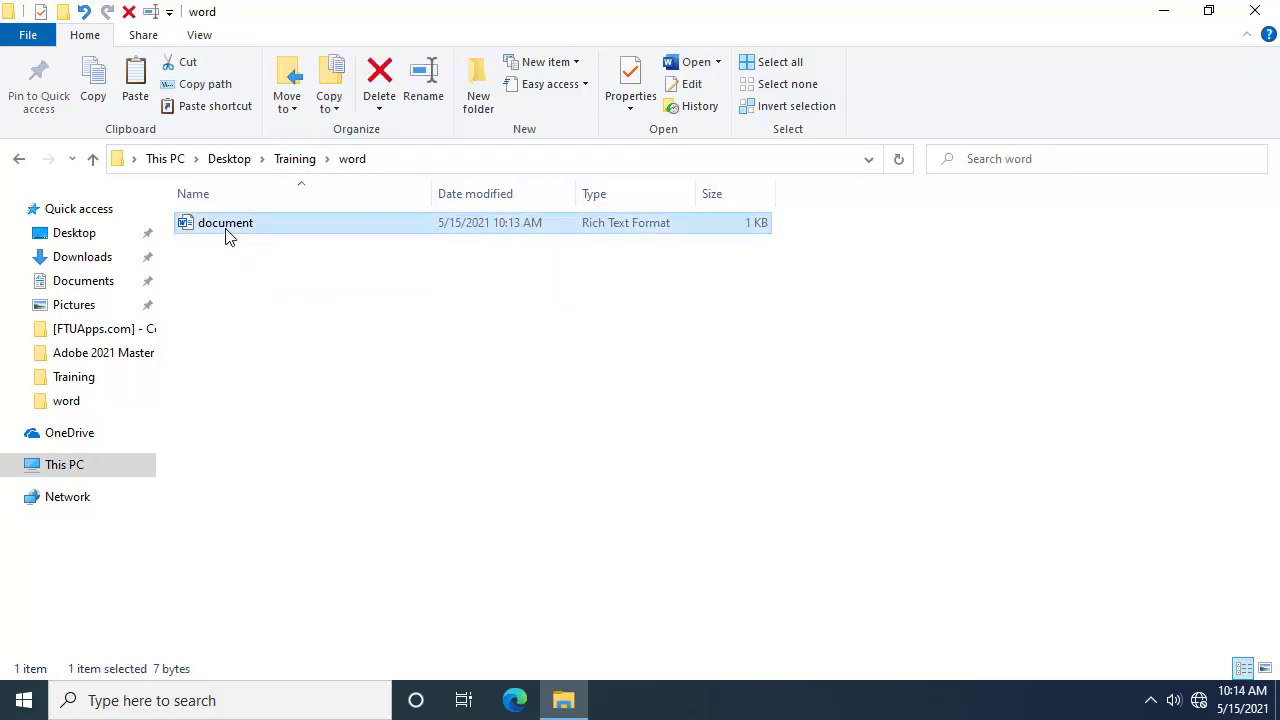
pyautogui.click(300, 162)
pyautogui.click(236, 290)
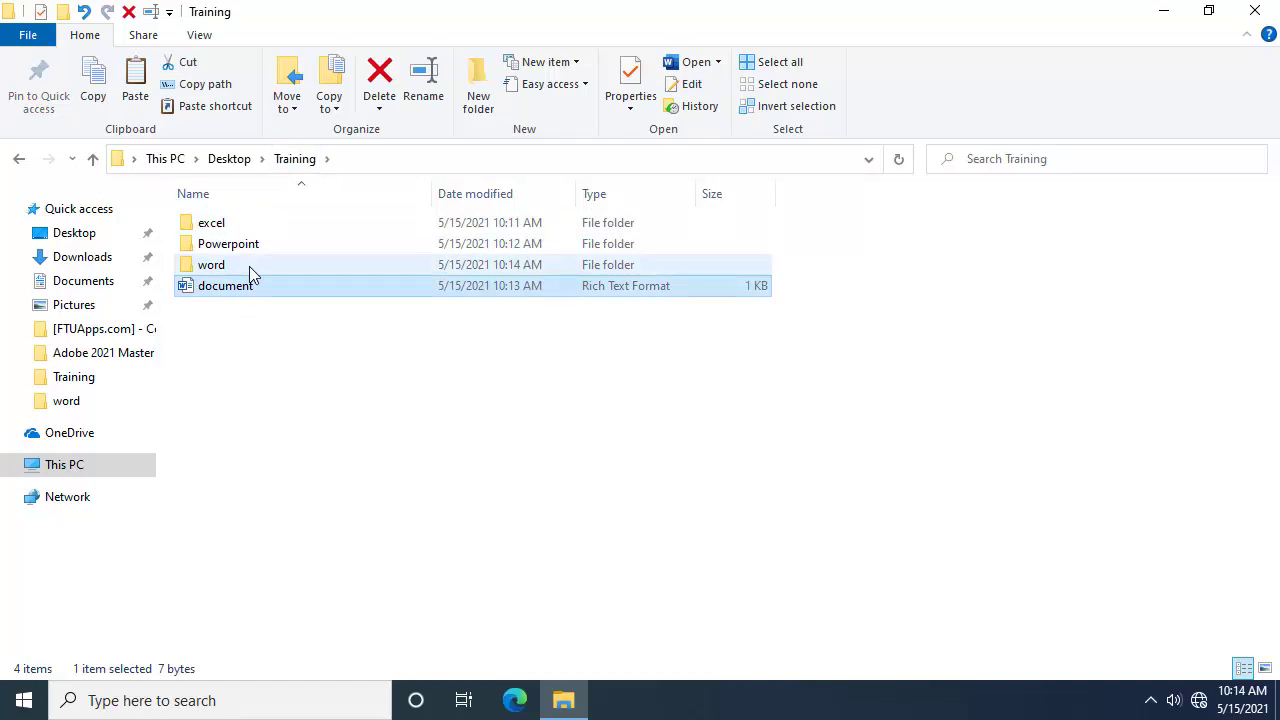
pyautogui.click(268, 340)
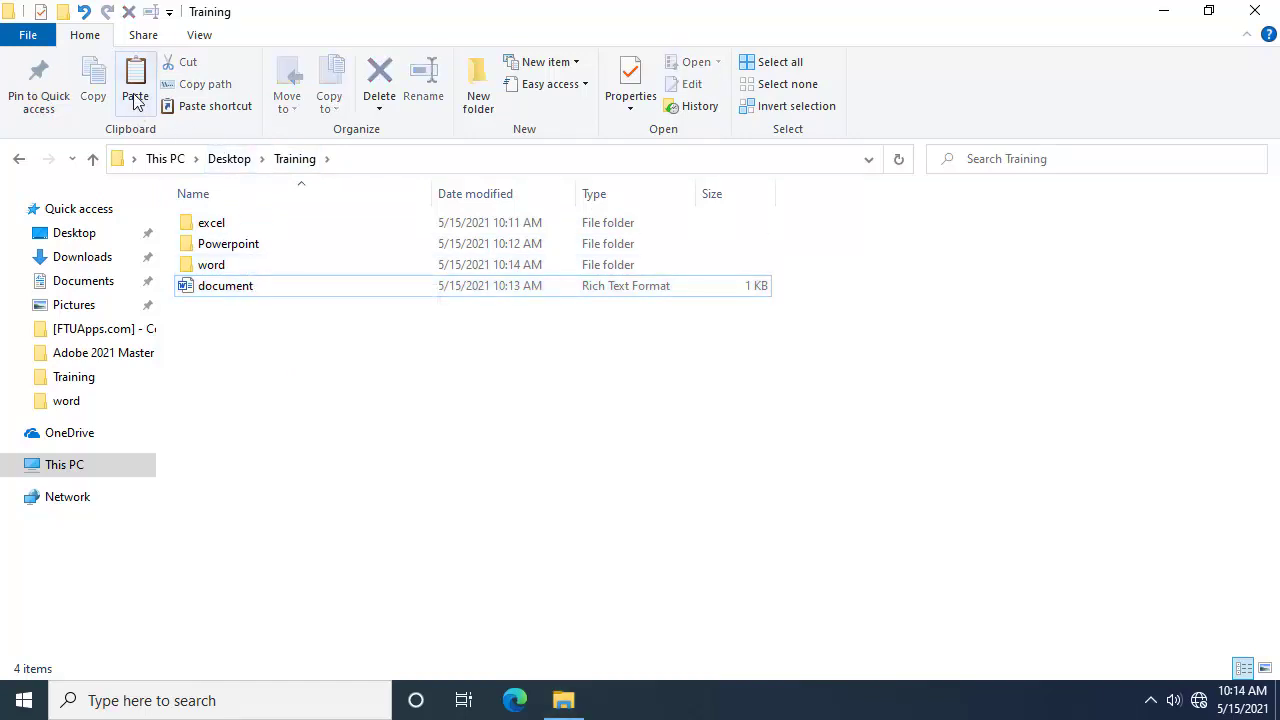